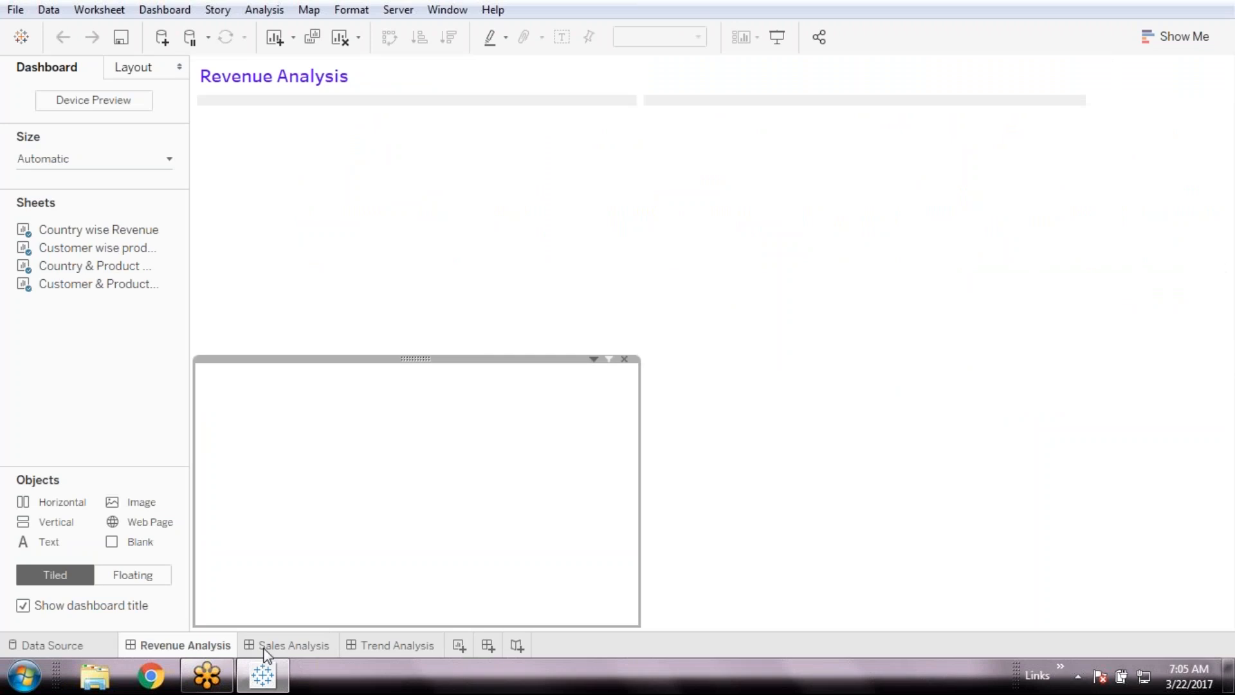
# - Examine the charts on the Sales Analysis and Trend Analysis dashboards and the available chart types
pyautogui.click(265, 648)
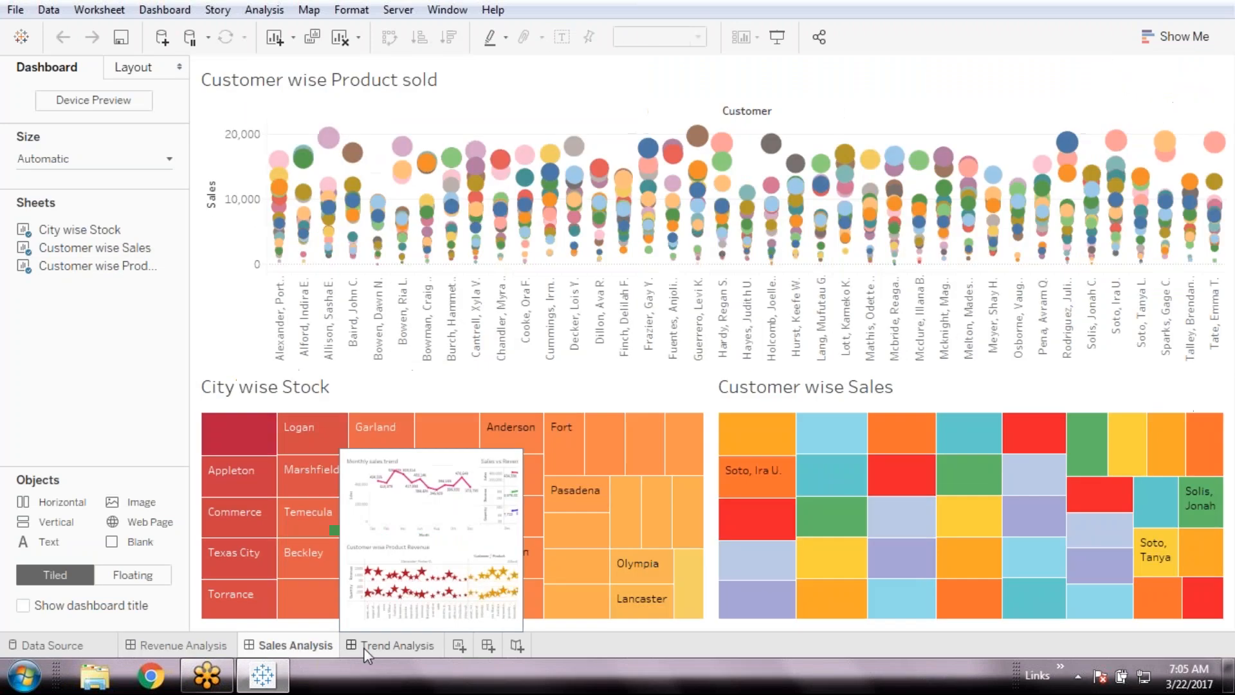
pyautogui.click(367, 646)
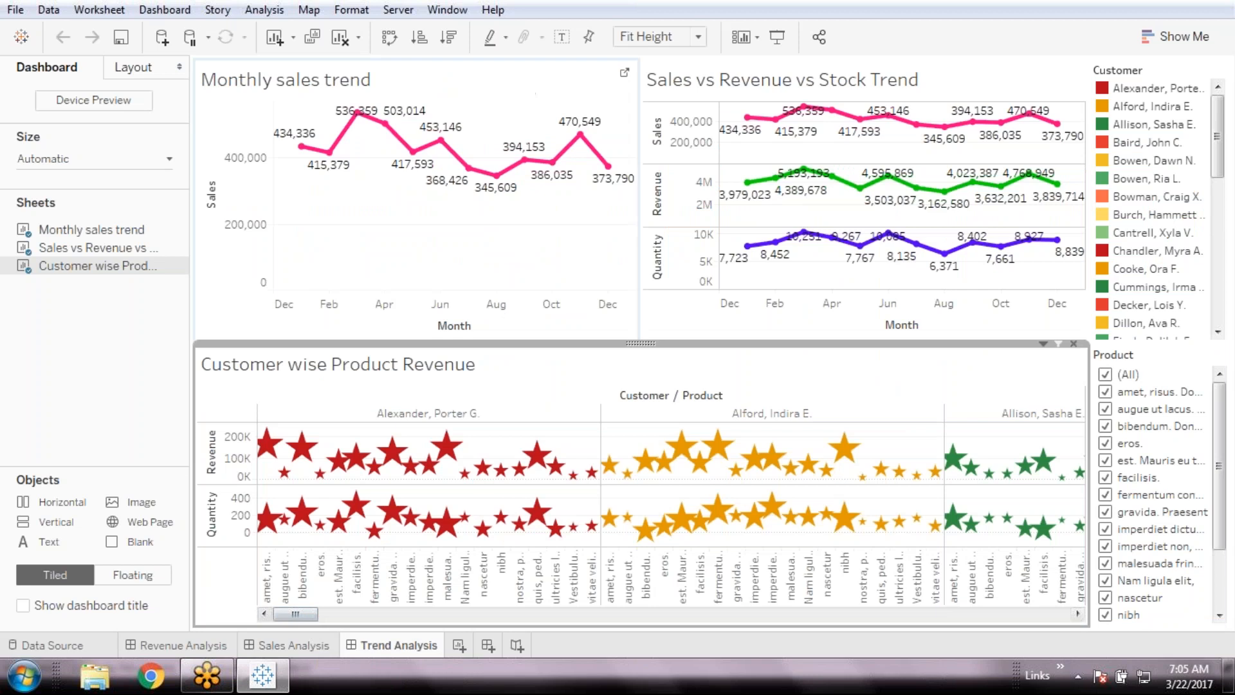
pyautogui.moveTo(771, 260)
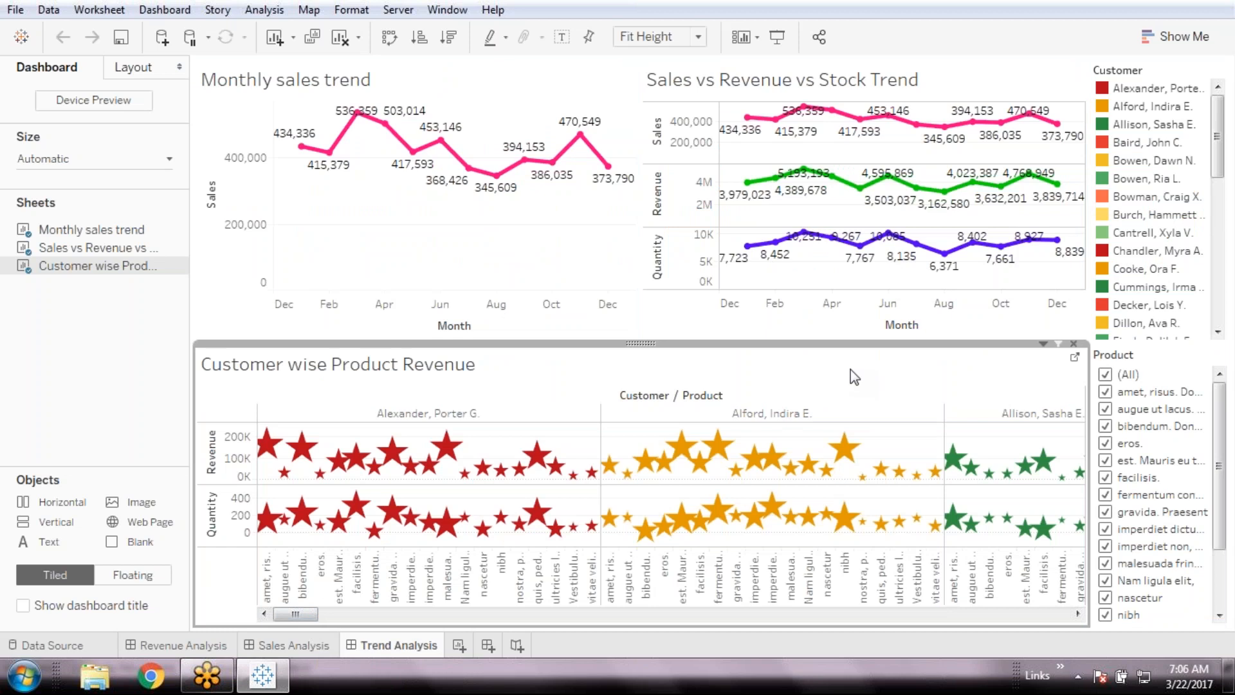
pyautogui.click(1200, 40)
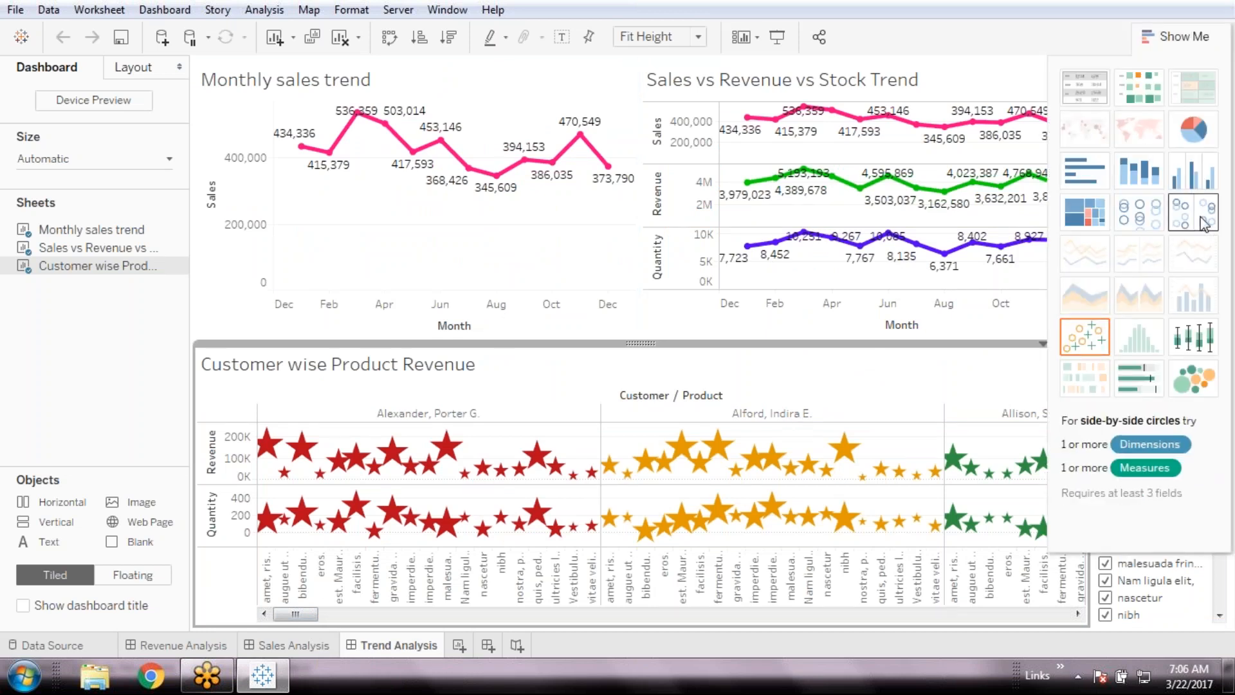
pyautogui.click(313, 645)
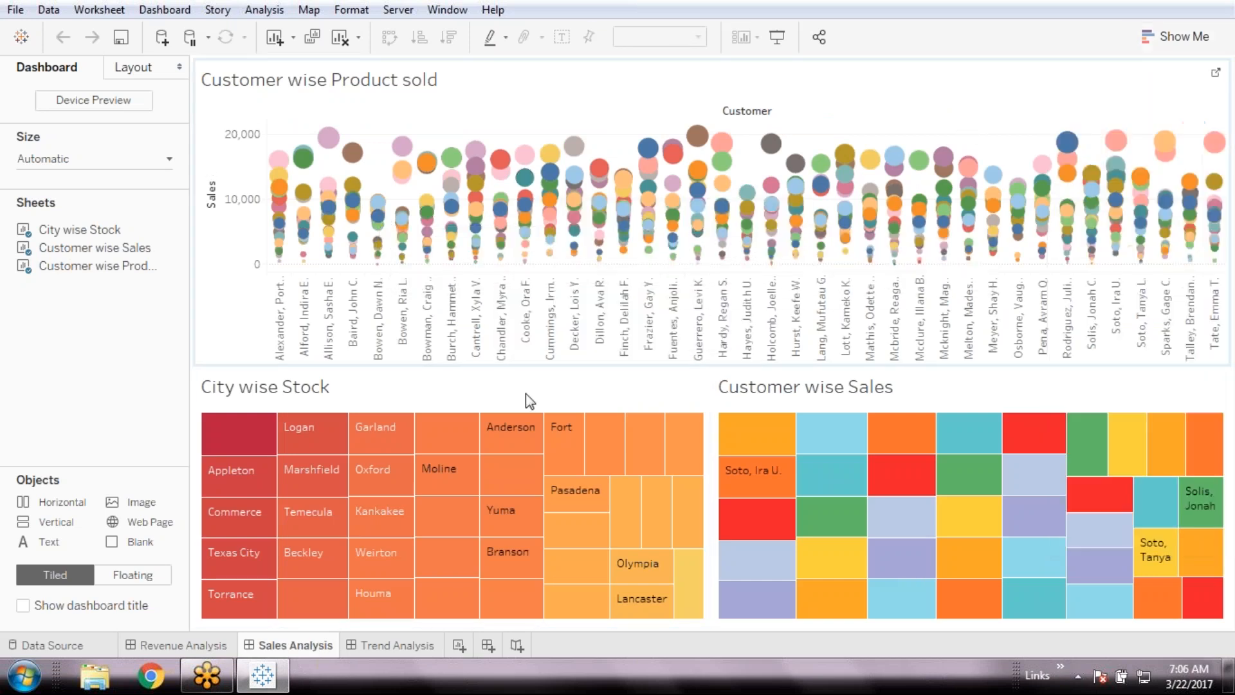
pyautogui.click(407, 649)
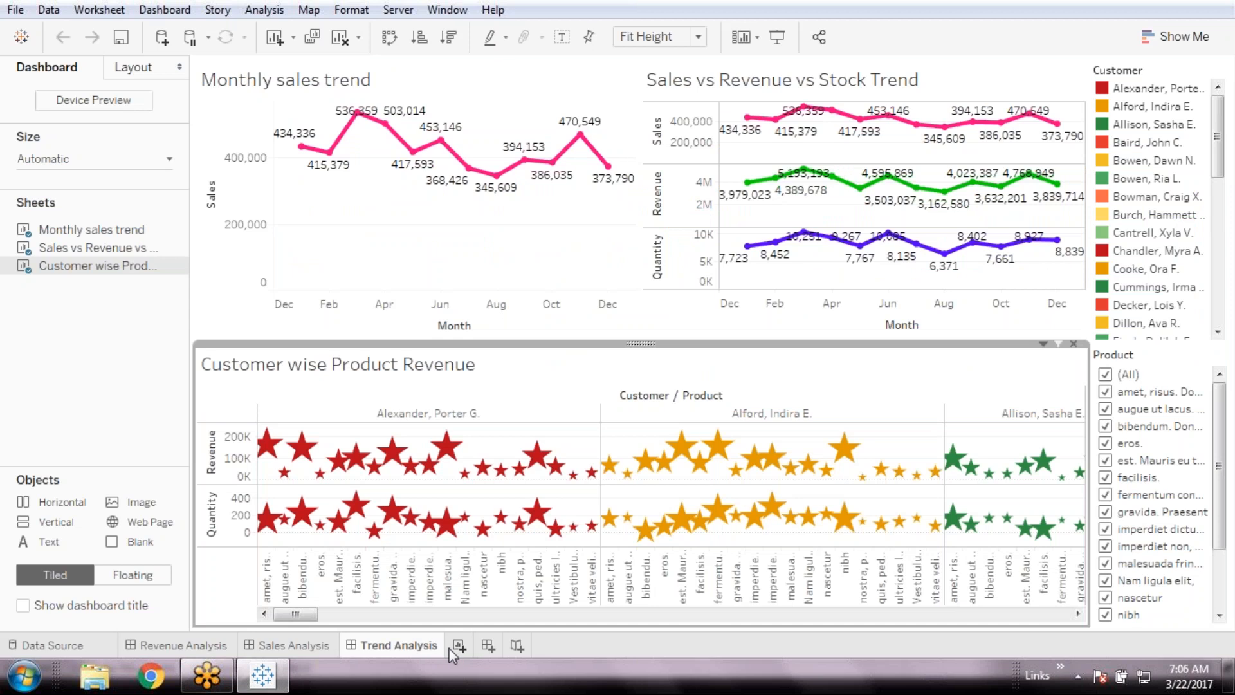
# - Create a new worksheet with a text table of Sales by Customer
pyautogui.hotkey('ctrl', 'm')
pyautogui.click(1184, 35)
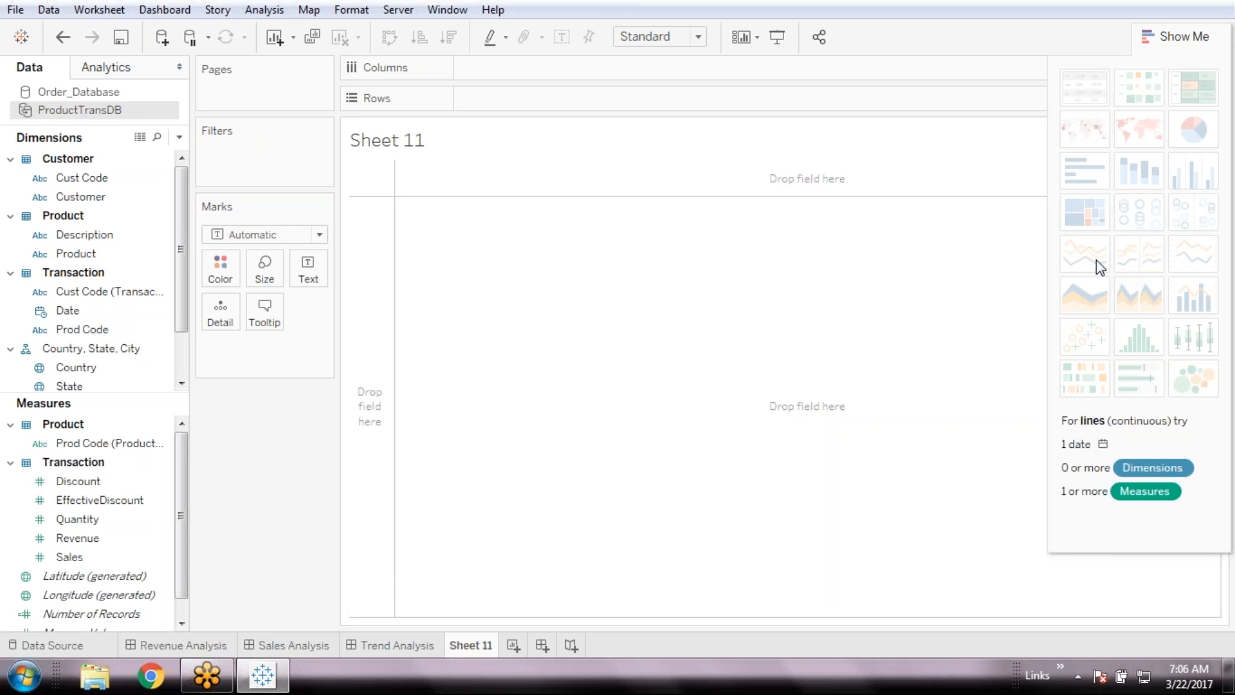
pyautogui.click(1180, 36)
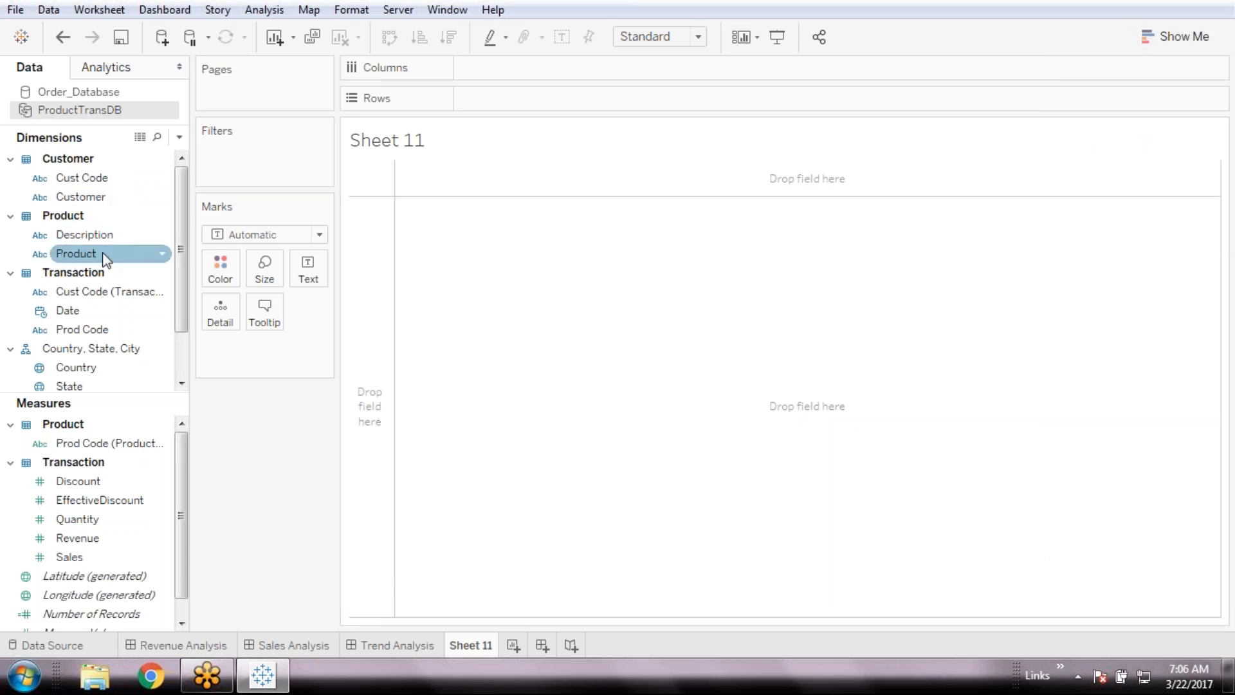
pyautogui.click(113, 202)
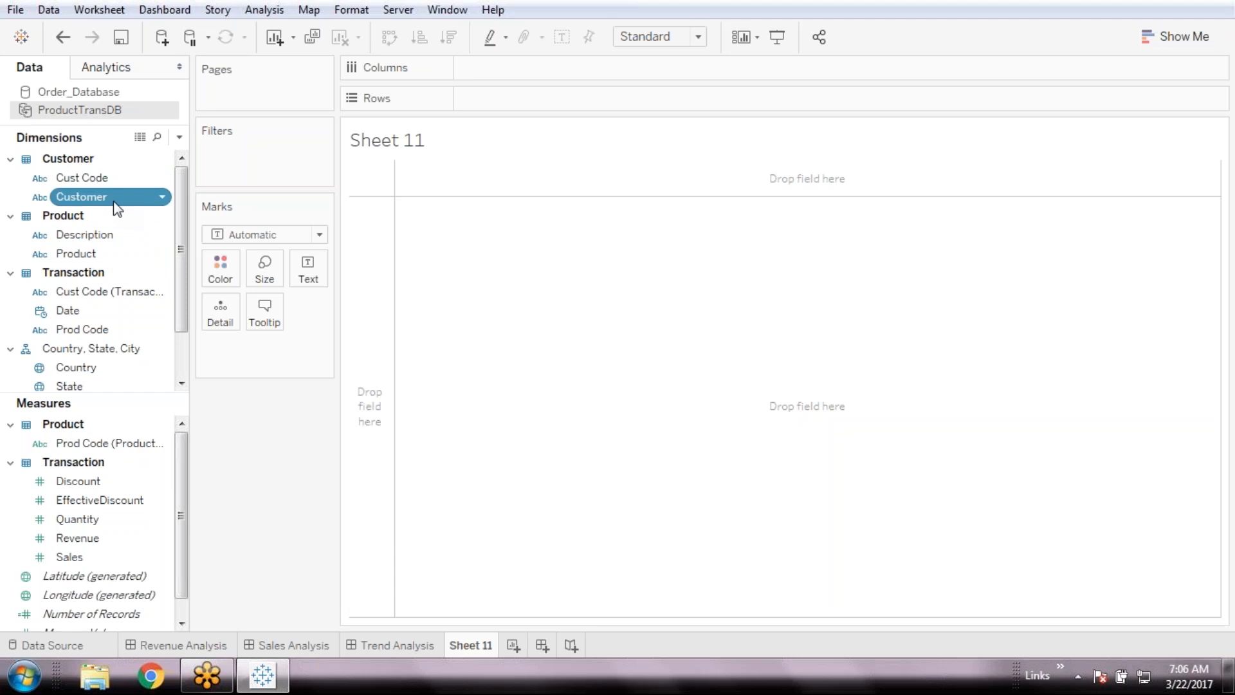
pyautogui.doubleClick(113, 202)
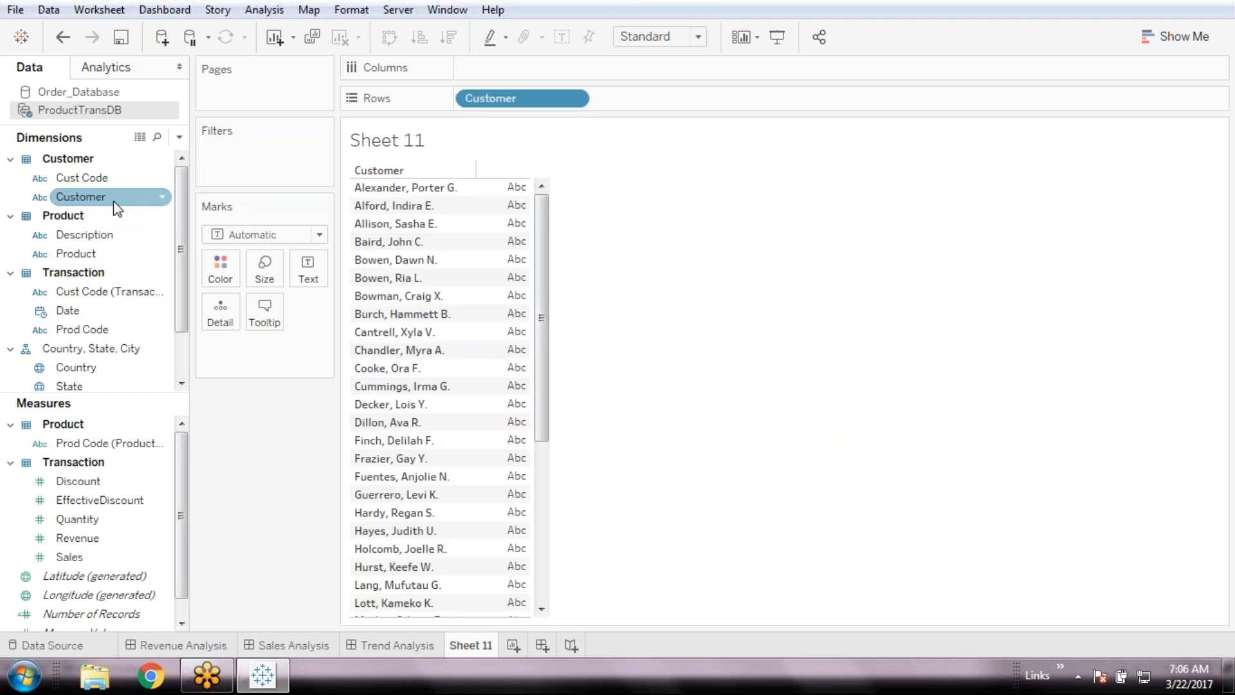
pyautogui.doubleClick(96, 556)
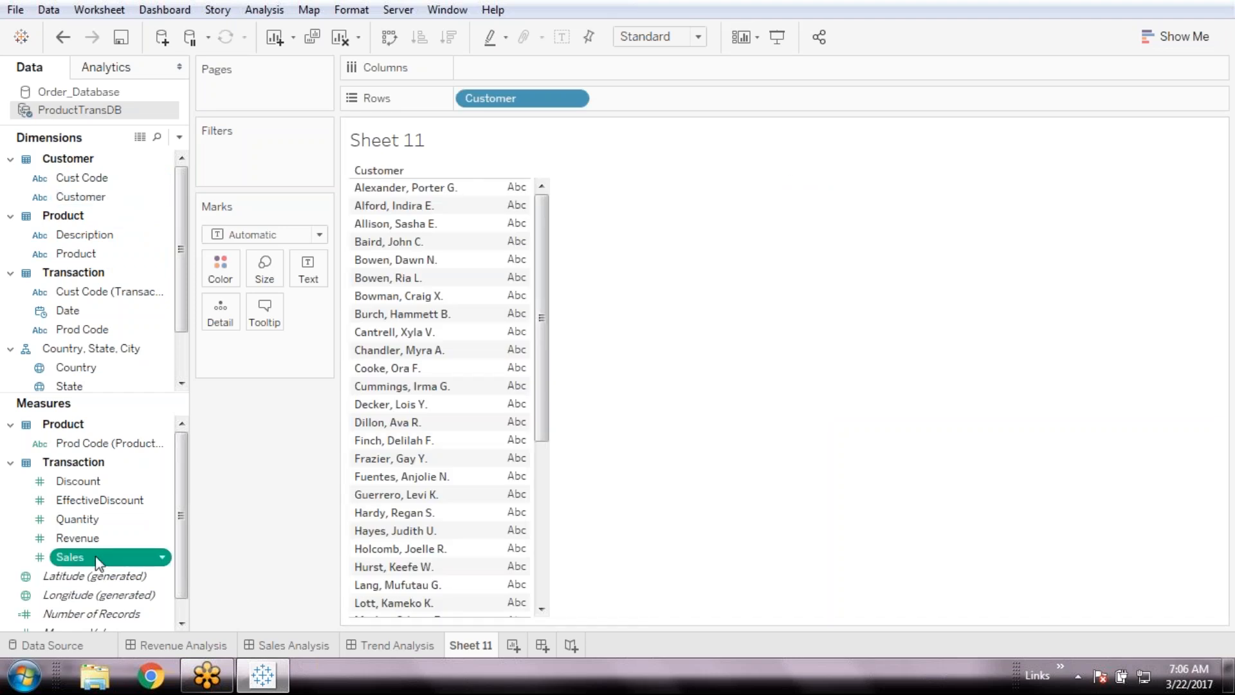
# - Convert the customer sales table to a horizontal bar chart and swap its rows and columns
pyautogui.click(1175, 36)
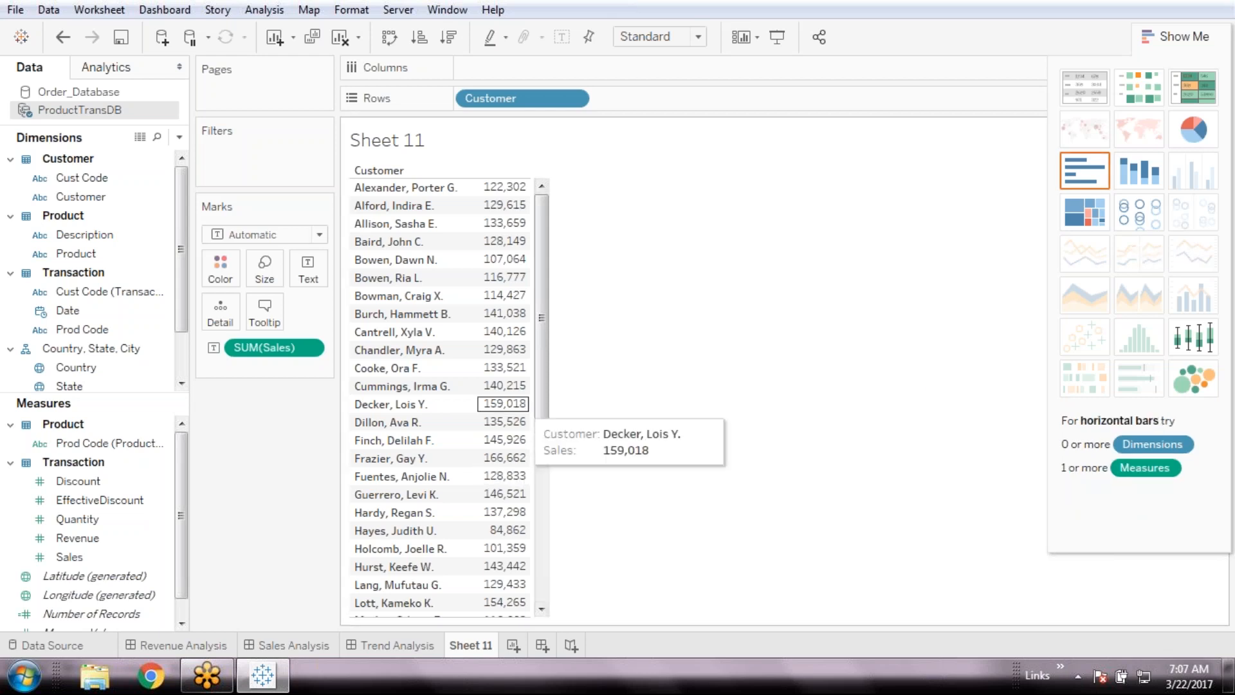
pyautogui.scroll(-1, 540, 384)
pyautogui.moveTo(539, 383); pyautogui.dragTo(573, 220)
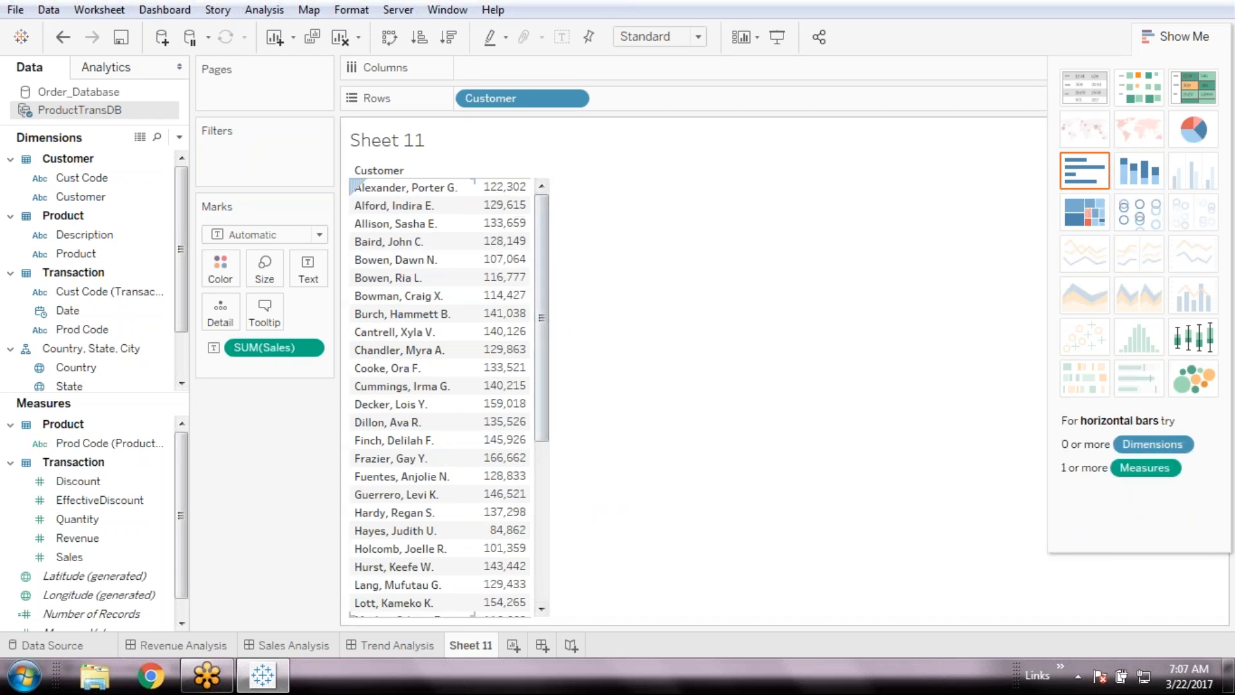
pyautogui.click(1091, 182)
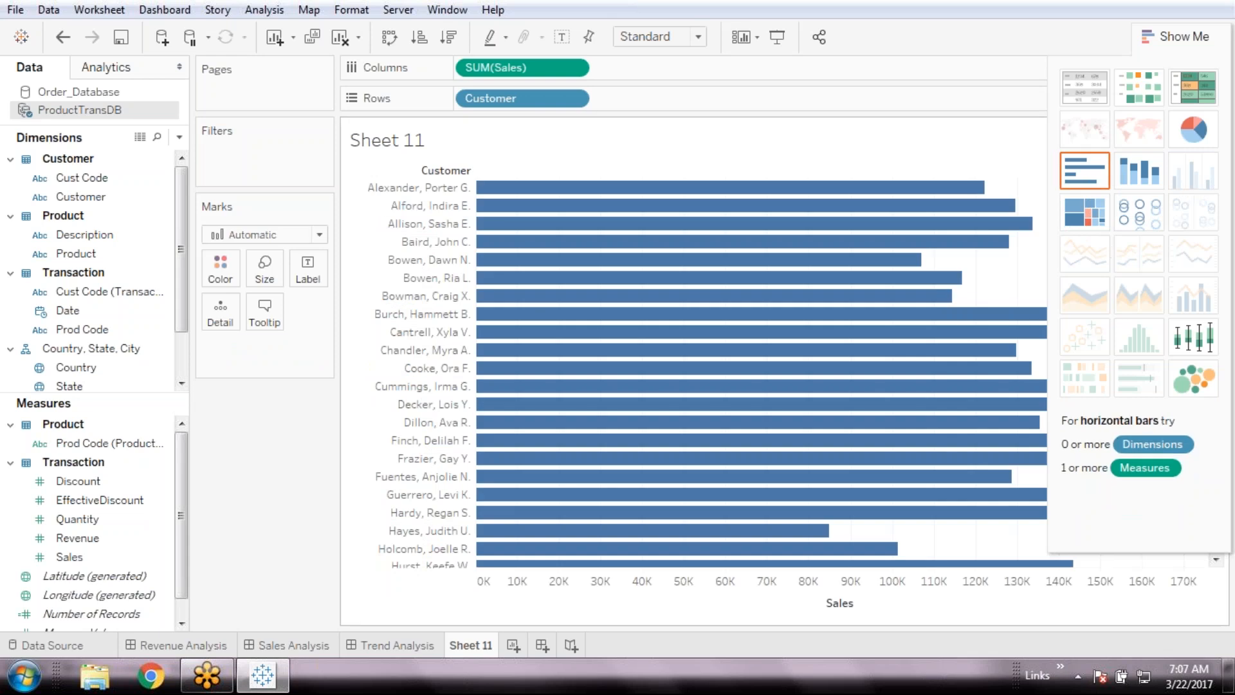
pyautogui.click(395, 50)
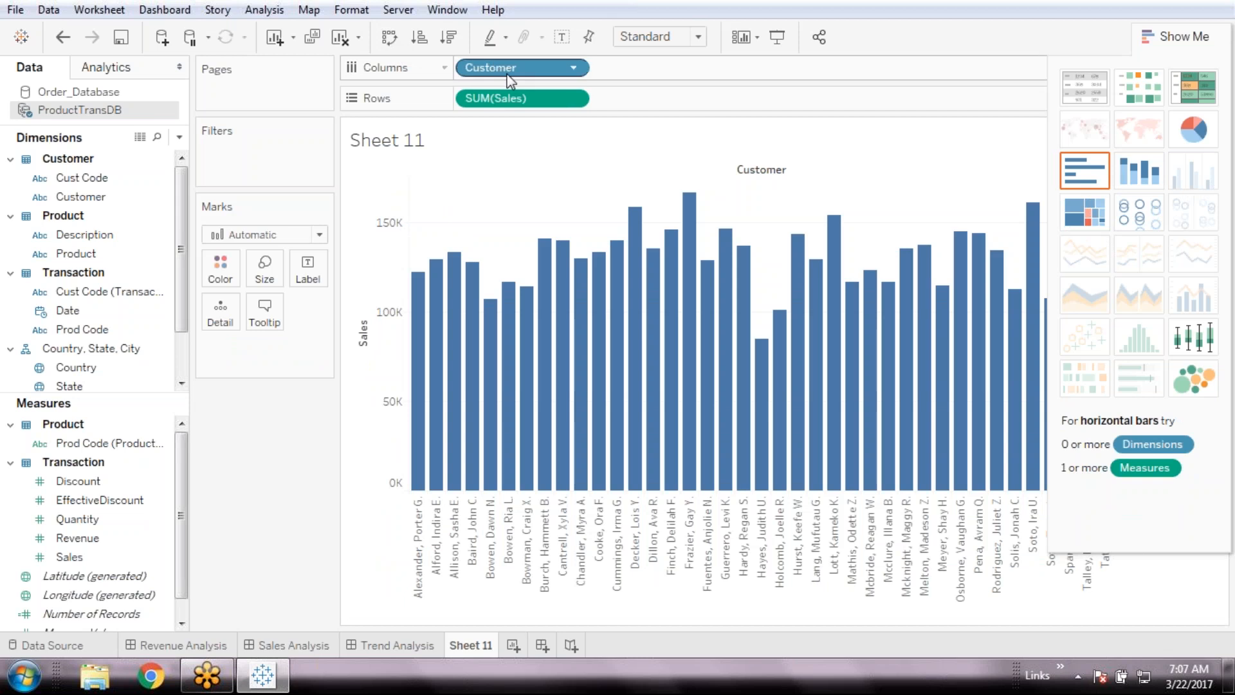
# - Change the mark type of the customer sales chart to Line and hide the chart type suggestions
pyautogui.click(320, 235)
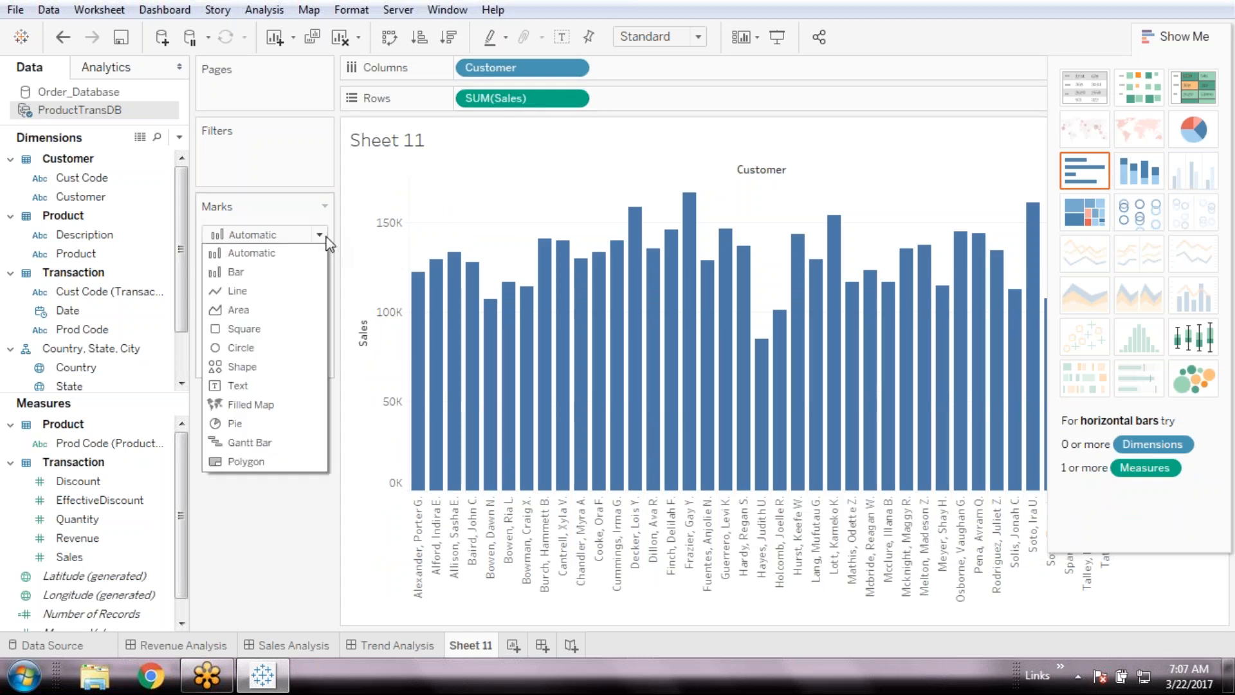
pyautogui.click(263, 291)
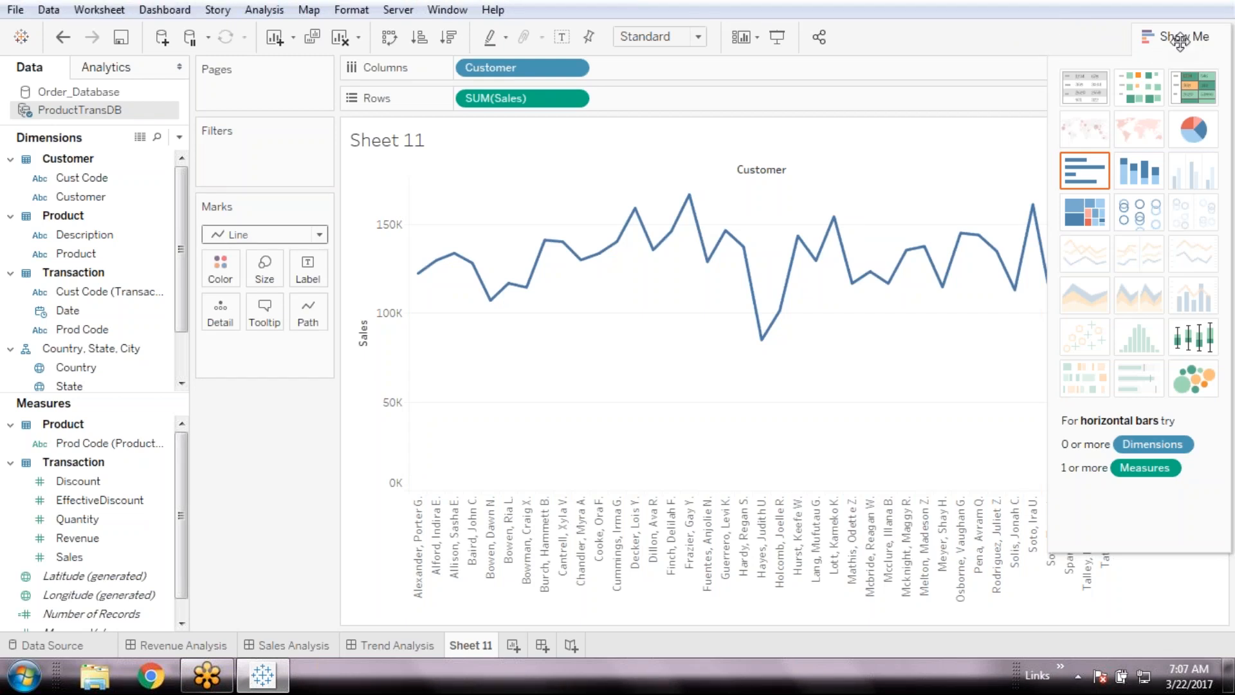
pyautogui.click(1208, 40)
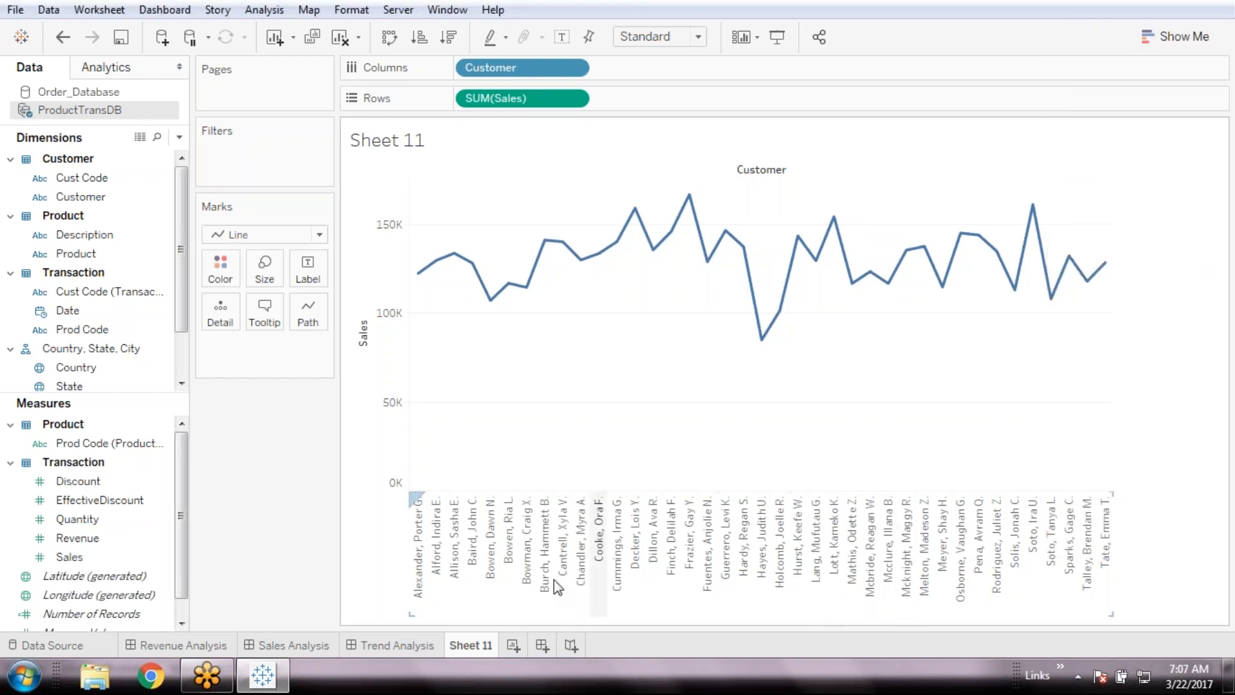
# - Format the Sales axis numbers as Number (Standard) and close the formatting options
pyautogui.click(378, 361)
pyautogui.rightClick(378, 361)
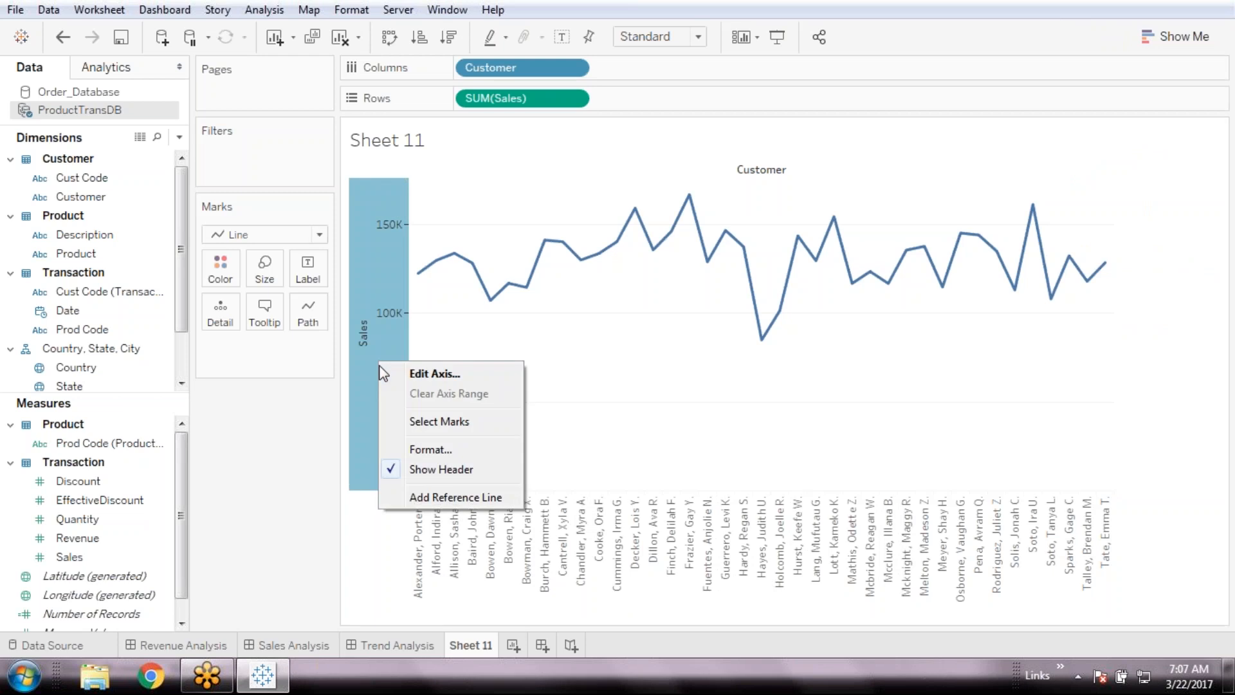
pyautogui.click(430, 450)
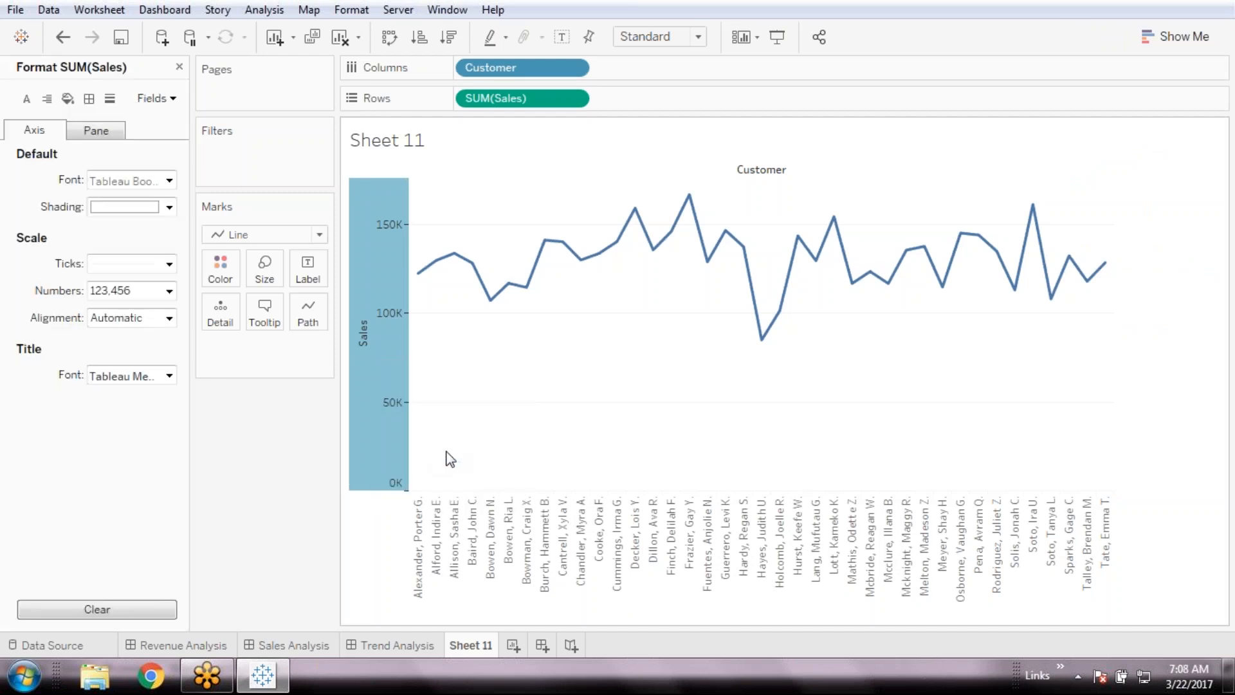
pyautogui.click(169, 292)
pyautogui.click(169, 332)
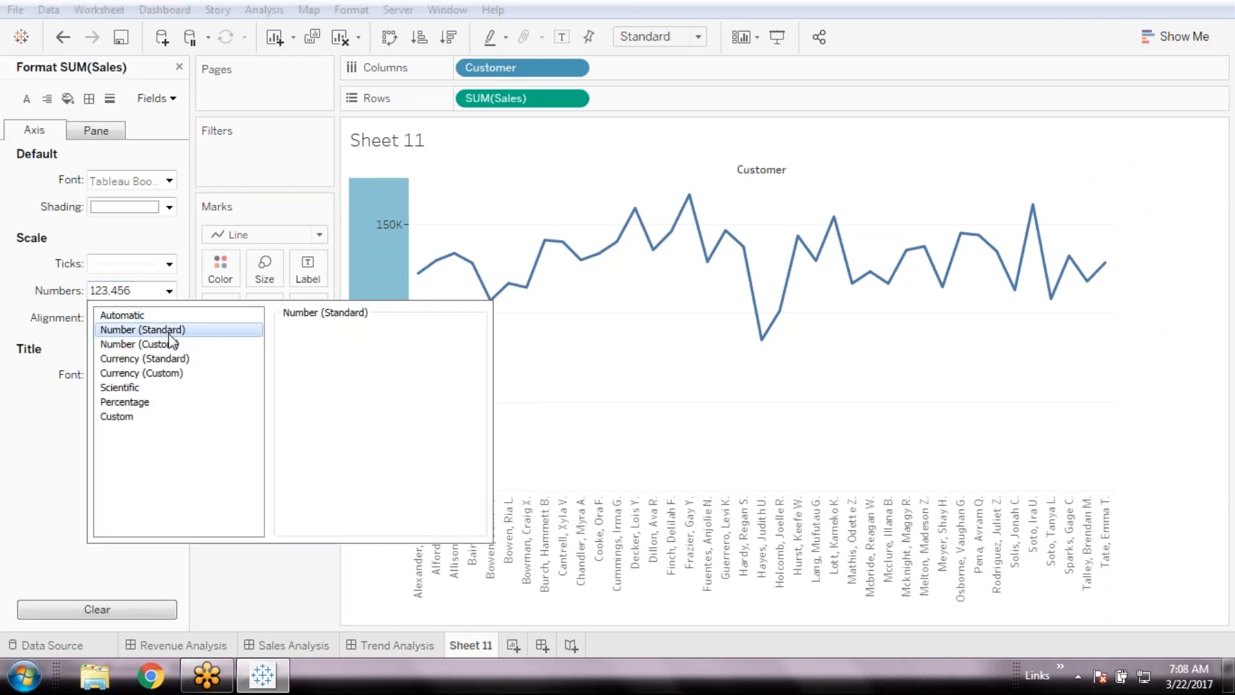
pyautogui.click(302, 591)
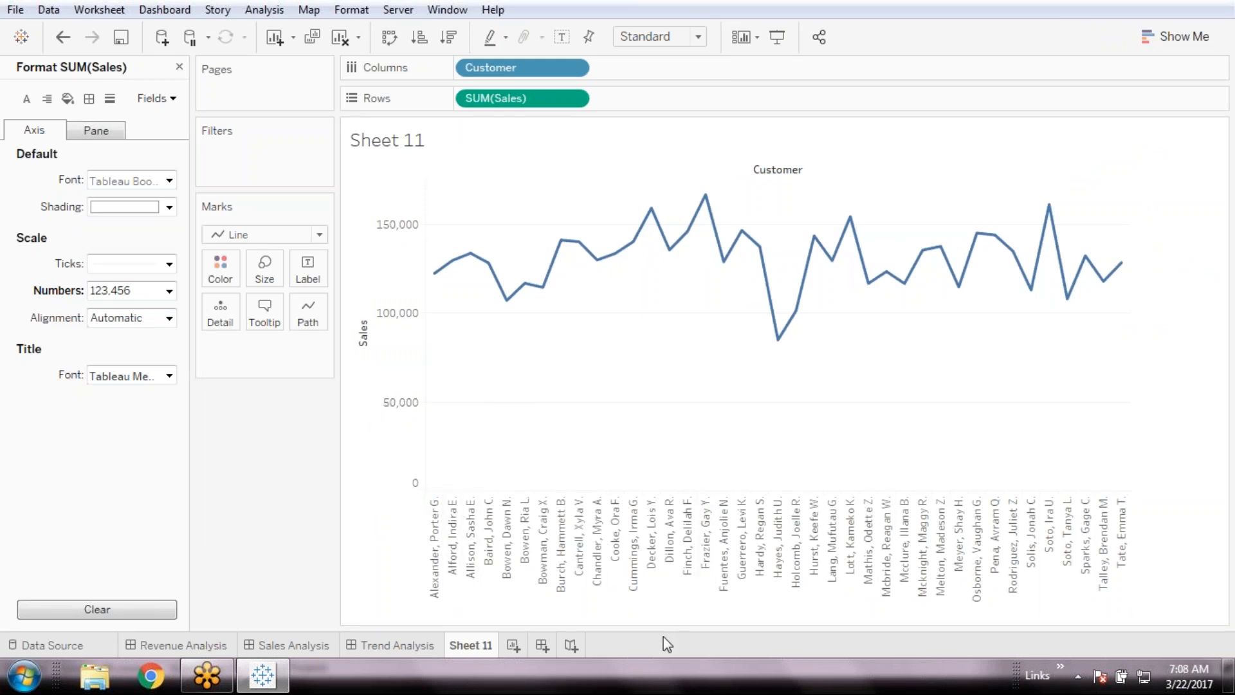
pyautogui.click(178, 68)
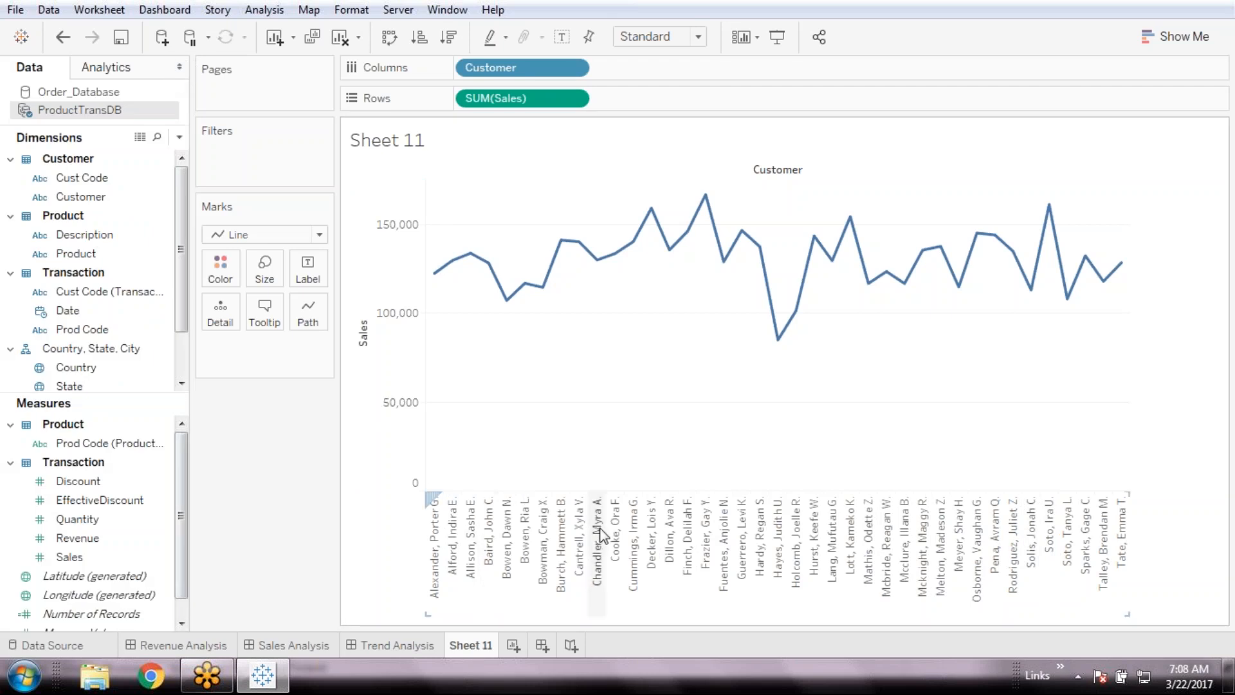
# - Review the Sales vs Revenue vs Stock Trend chart on the Trend Analysis dashboard and return to Sheet 11
pyautogui.click(384, 635)
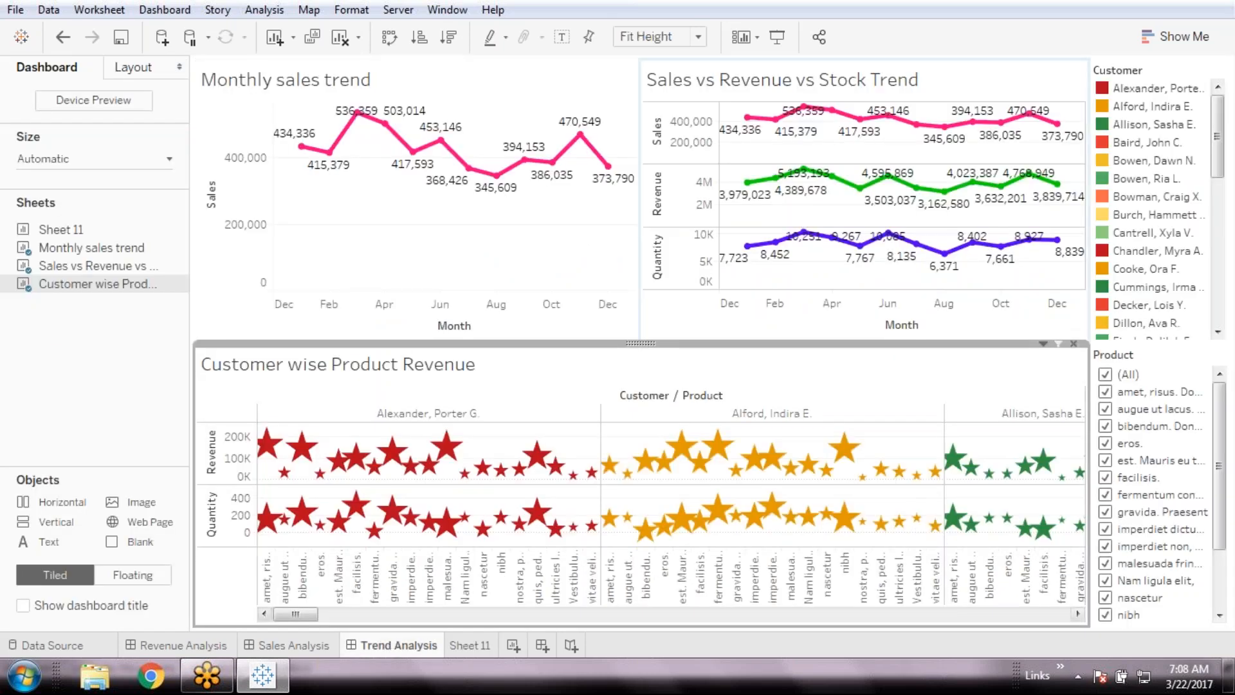
pyautogui.click(677, 105)
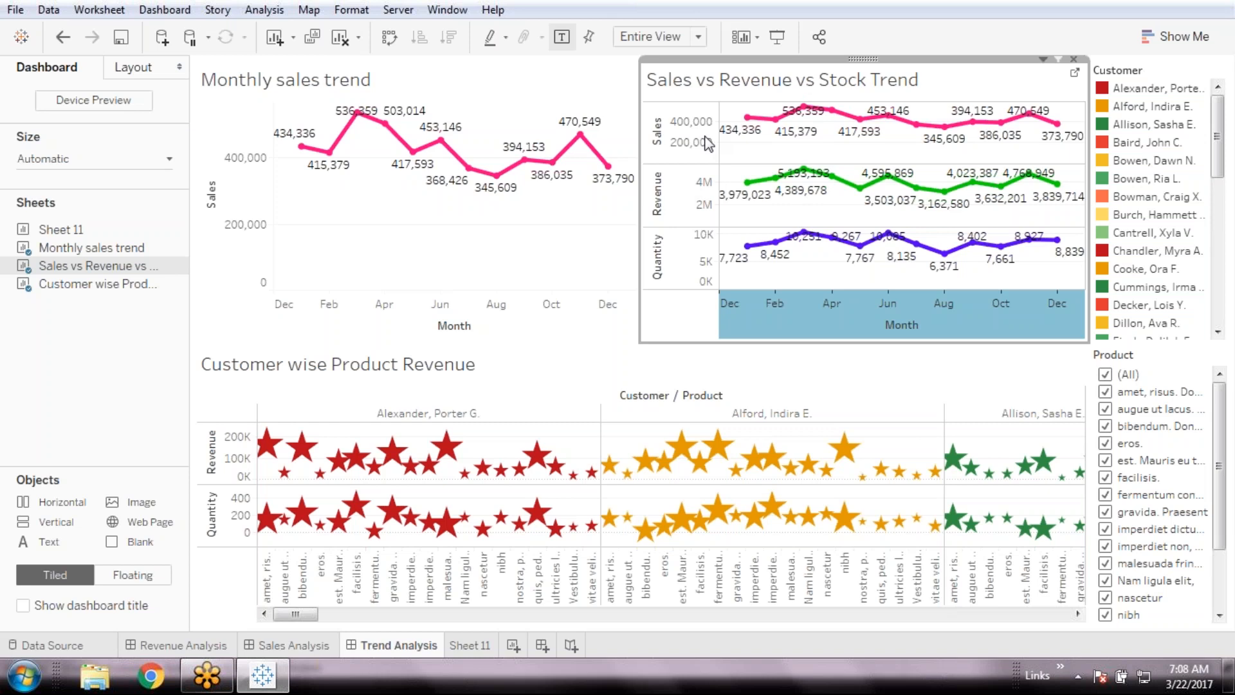
pyautogui.moveTo(987, 256)
pyautogui.moveTo(681, 447)
pyautogui.click(469, 645)
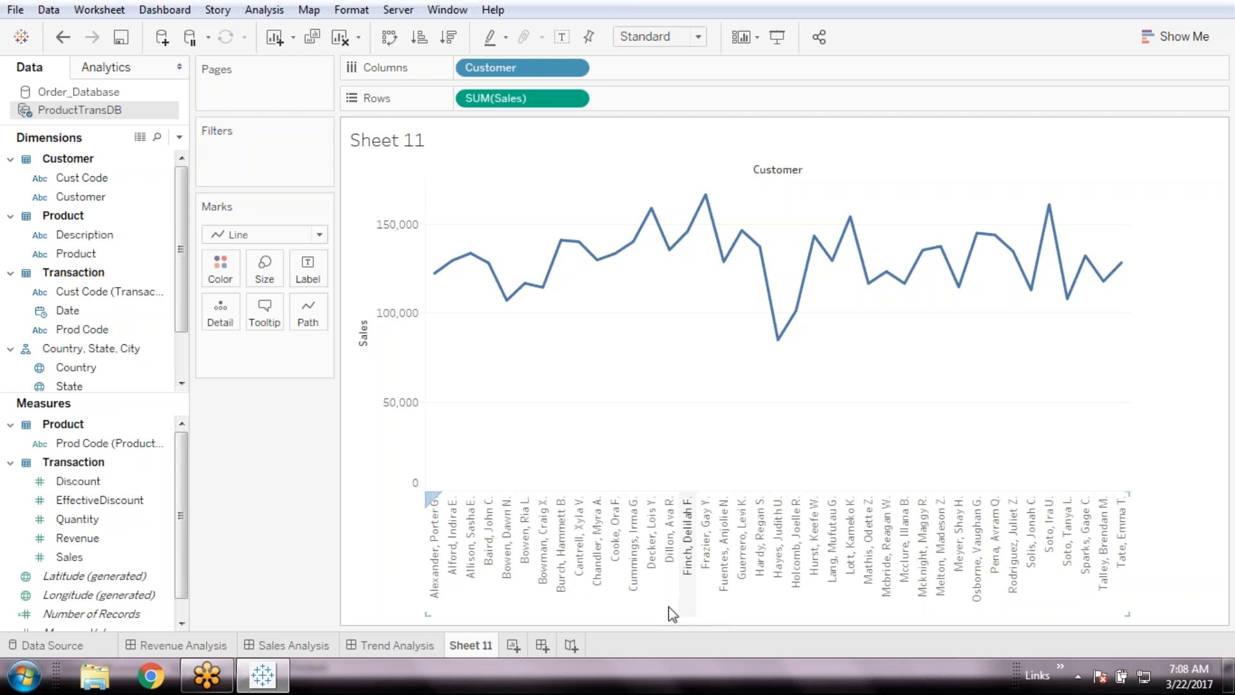
# - Add the Product dimension to the line chart so each product gets its own coloured line
pyautogui.click(118, 254)
pyautogui.click(136, 197)
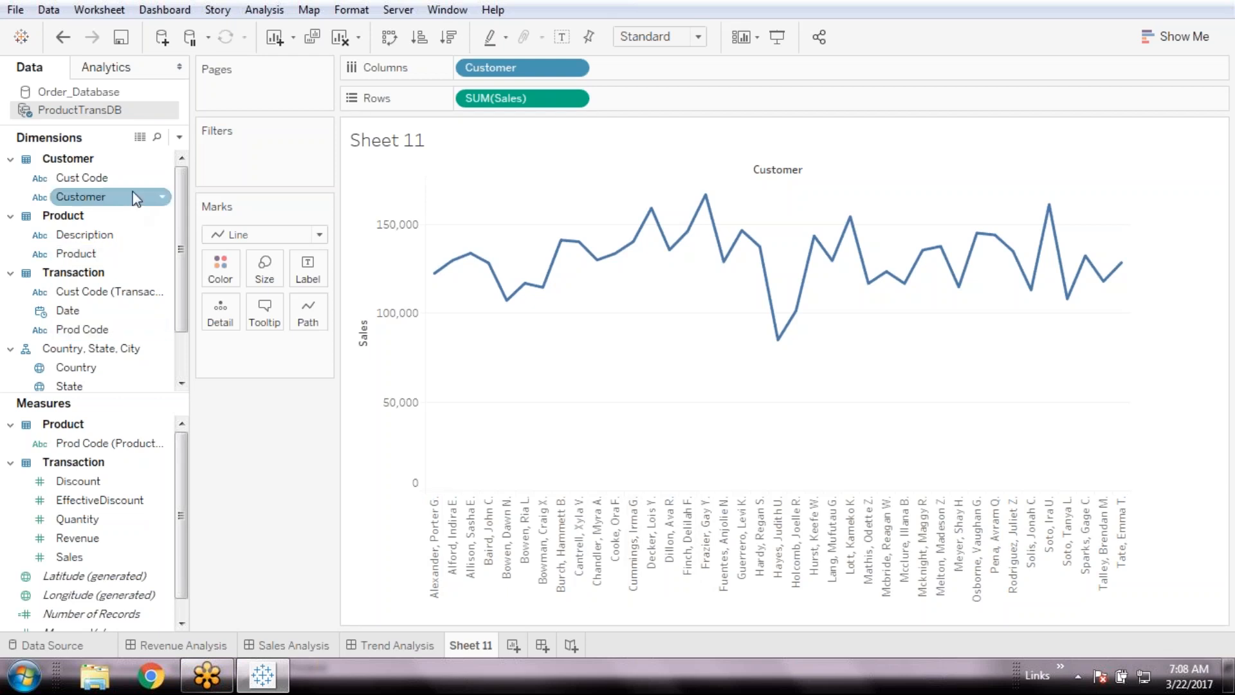
pyautogui.click(103, 254)
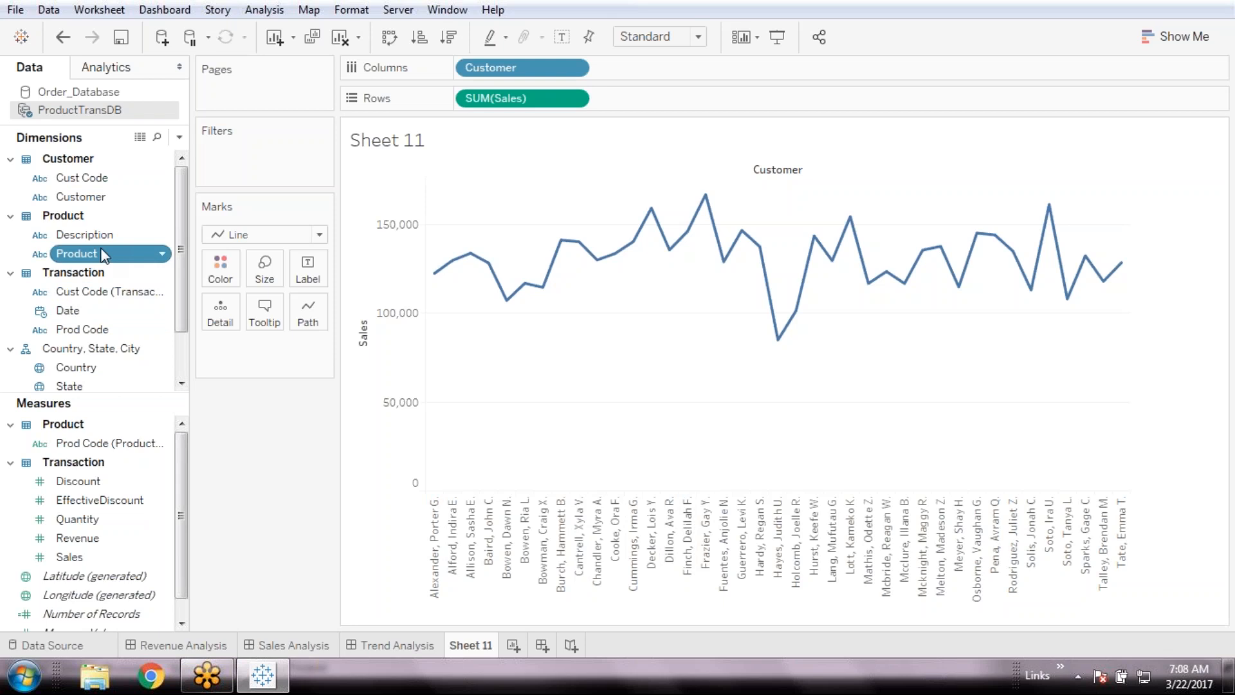
pyautogui.doubleClick(103, 254)
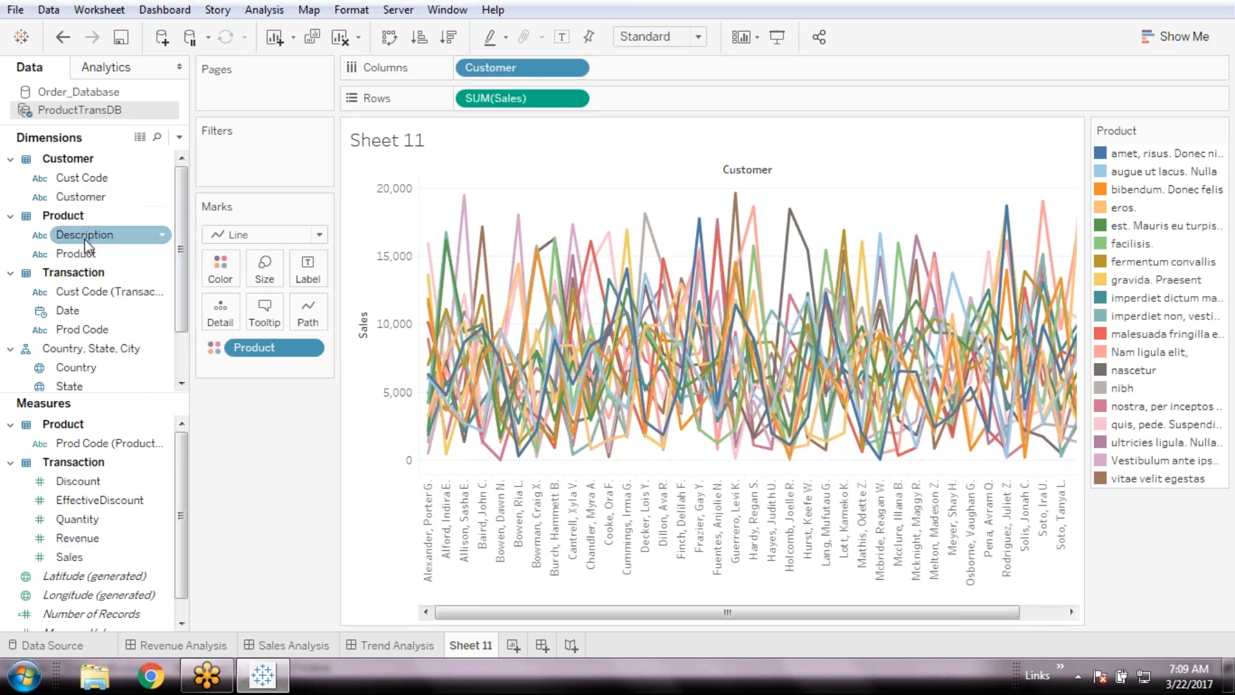
# - Add a Product filter excluding all except "amet, risus. Donec nibh", "augue ut lacus. Nulla", "bibendum. Donec felis", "est. Mauris eu turpis. Nulla" and "fermentum convallis"
pyautogui.moveTo(90, 252); pyautogui.dragTo(251, 161)
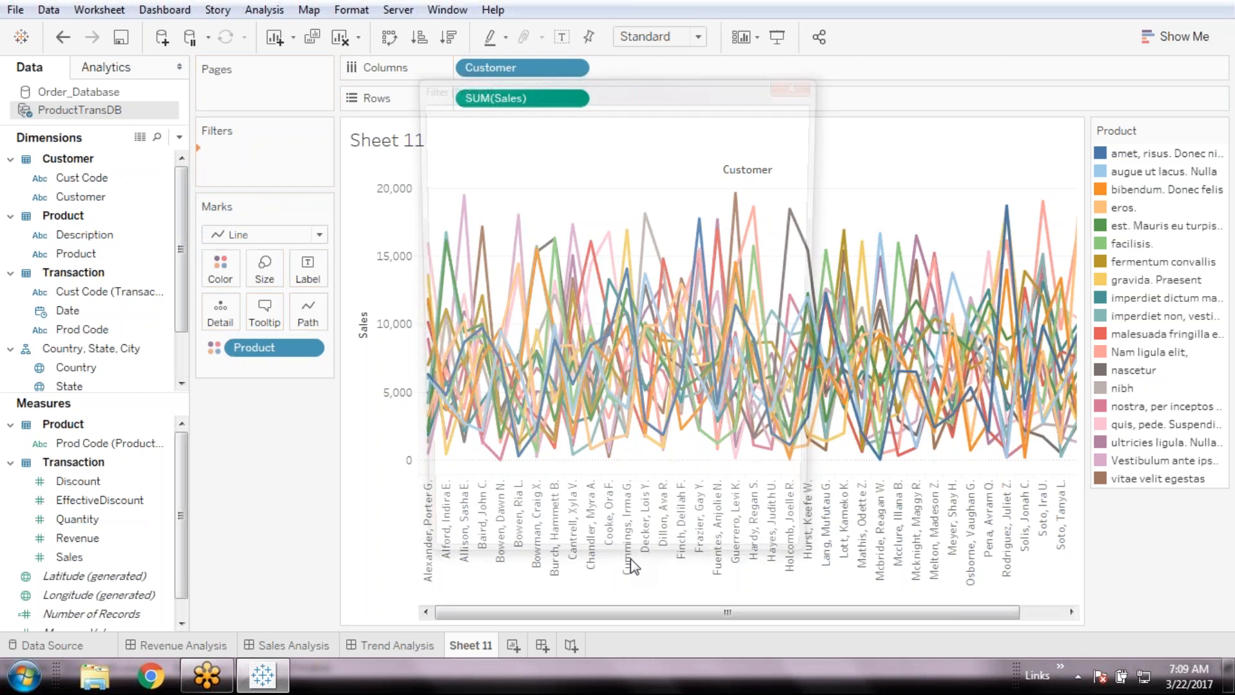
pyautogui.click(750, 395)
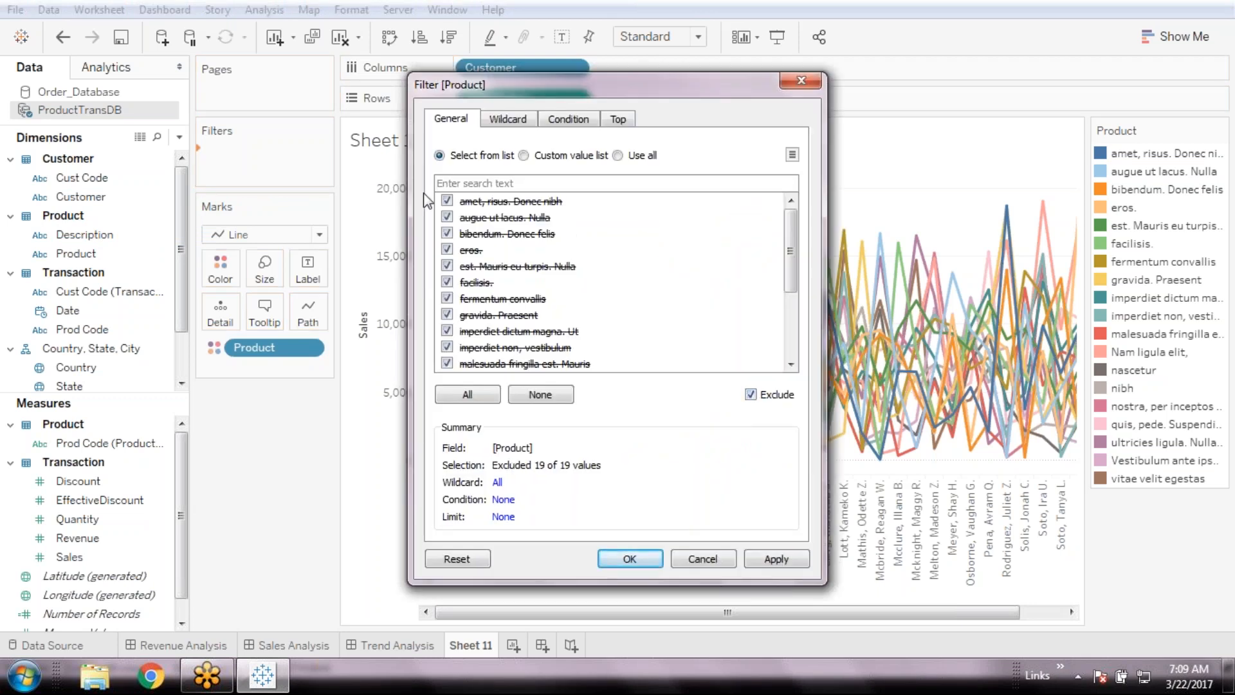
pyautogui.click(447, 201)
pyautogui.click(447, 217)
pyautogui.click(446, 233)
pyautogui.click(447, 298)
pyautogui.click(447, 266)
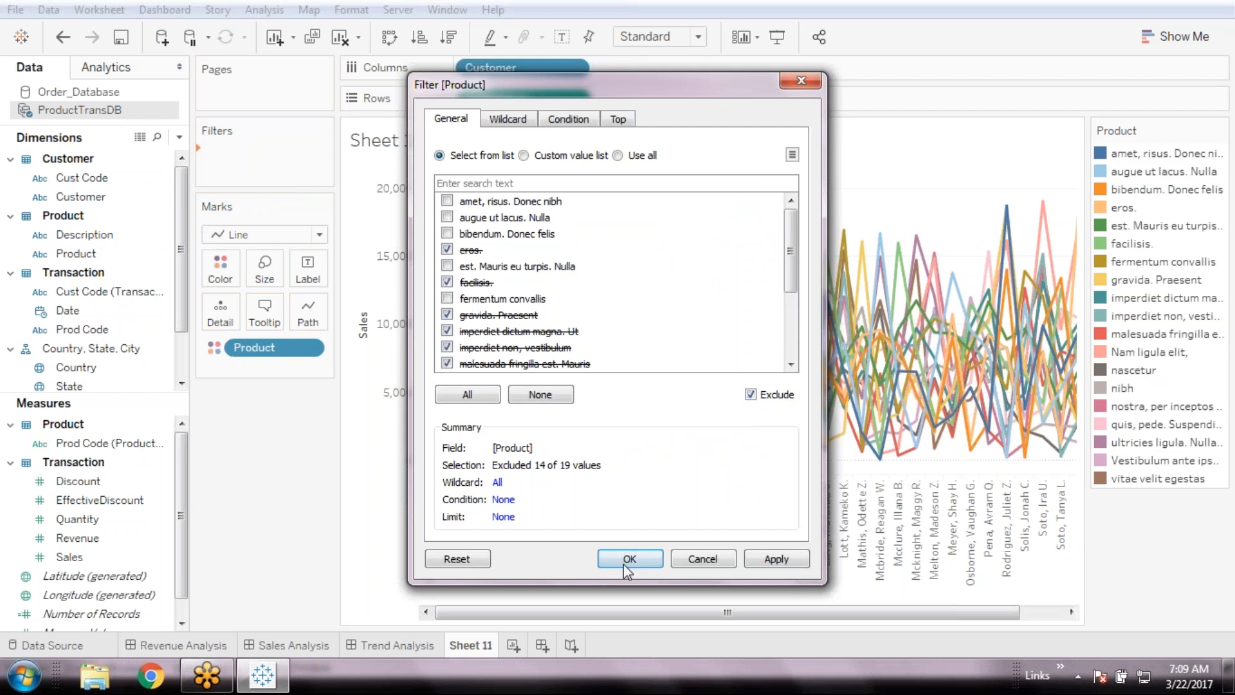
pyautogui.click(630, 558)
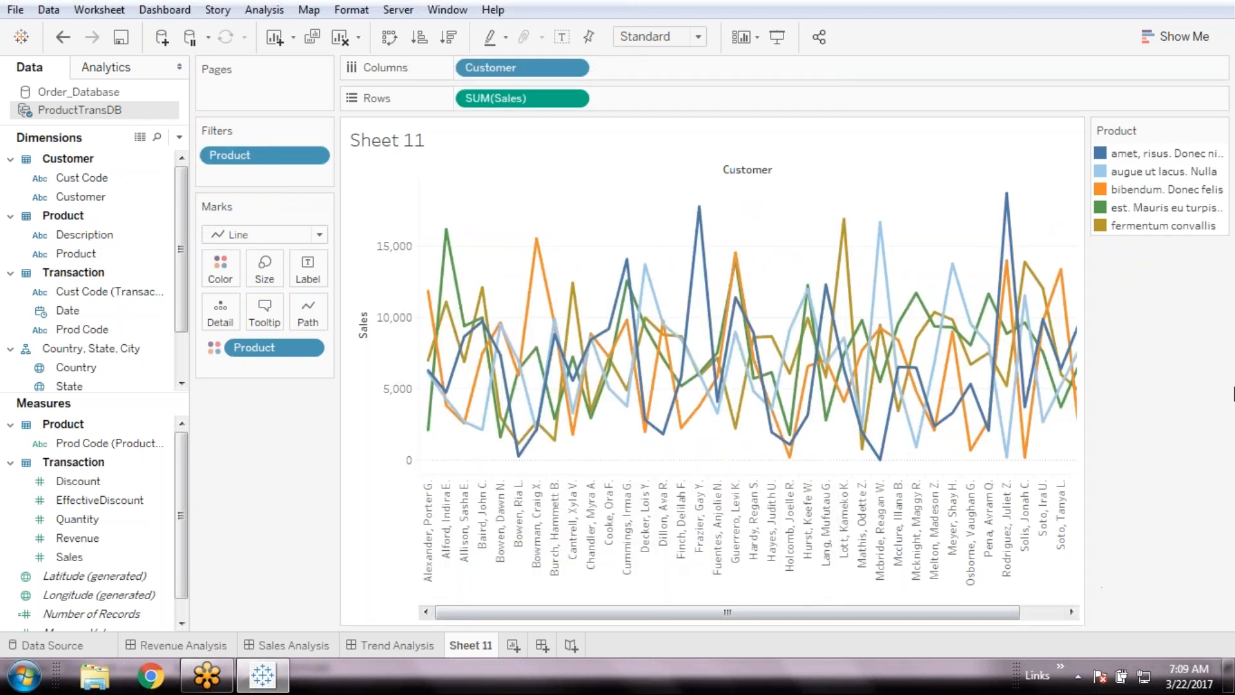
# - Highlight the "amet, risus. Donec nibh" line and inspect the customer at its highest sales peak
pyautogui.click(1156, 158)
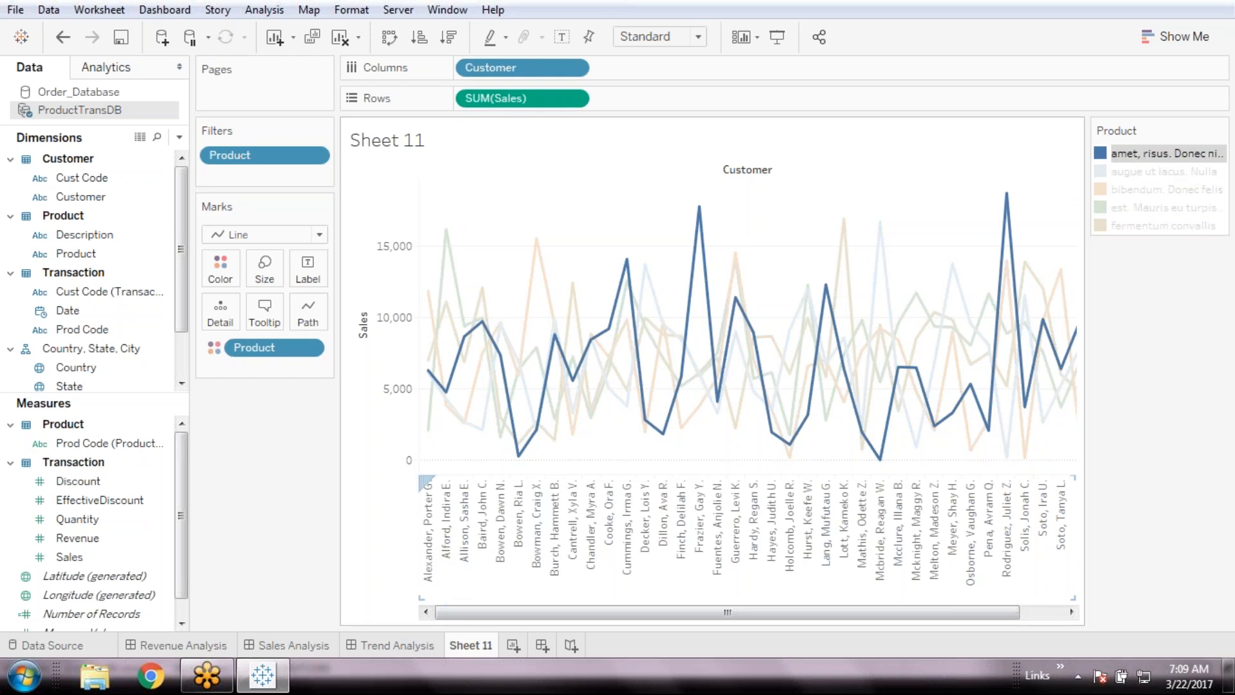
pyautogui.click(1007, 527)
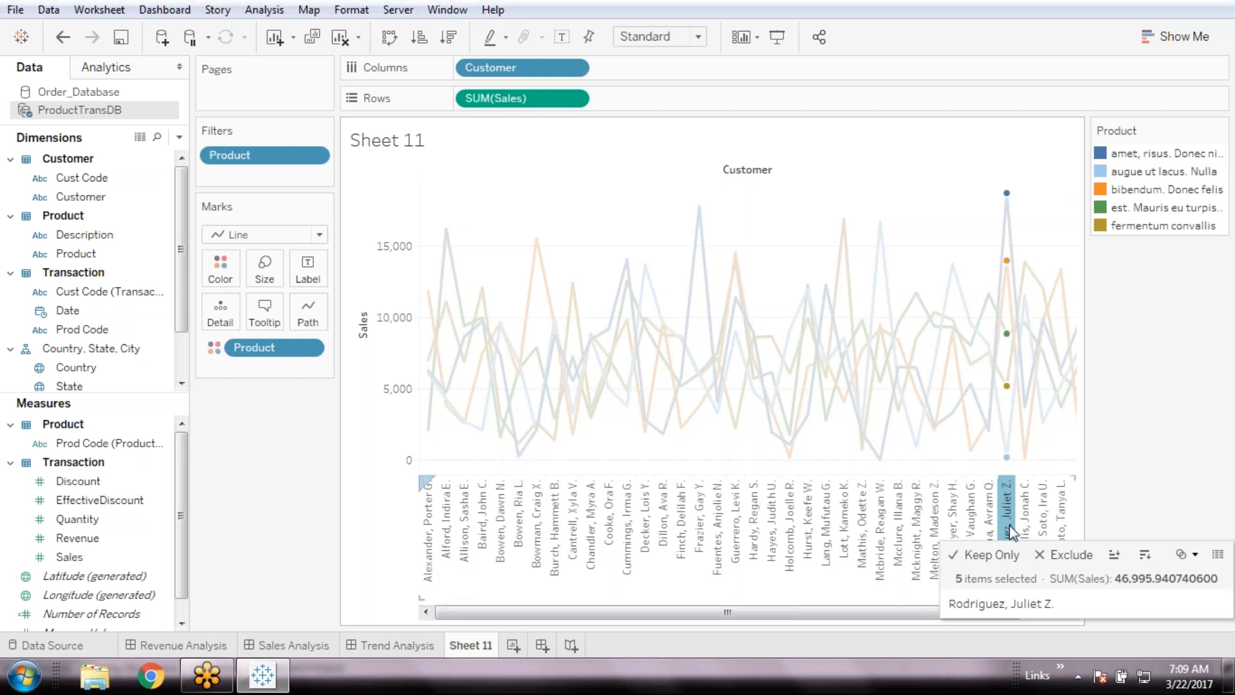
# - Highlight the "augue ut lacus. Nulla" line and select the customer at its highest sales peak
pyautogui.click(1011, 531)
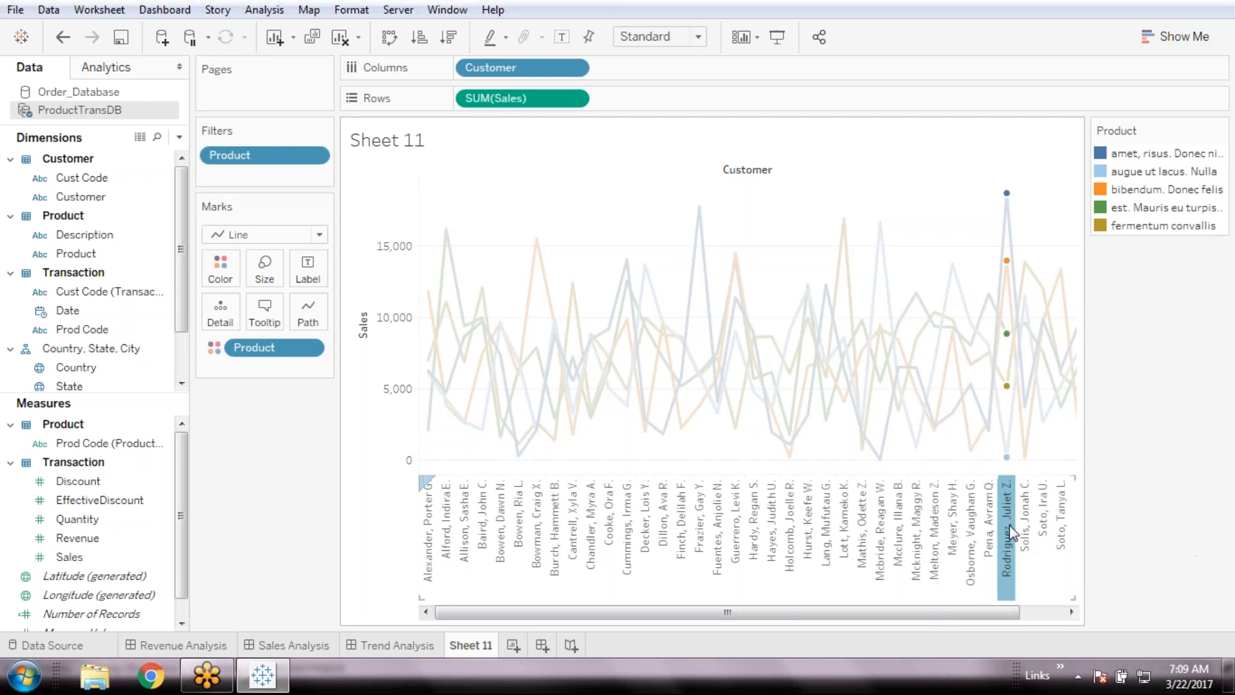
pyautogui.click(1182, 173)
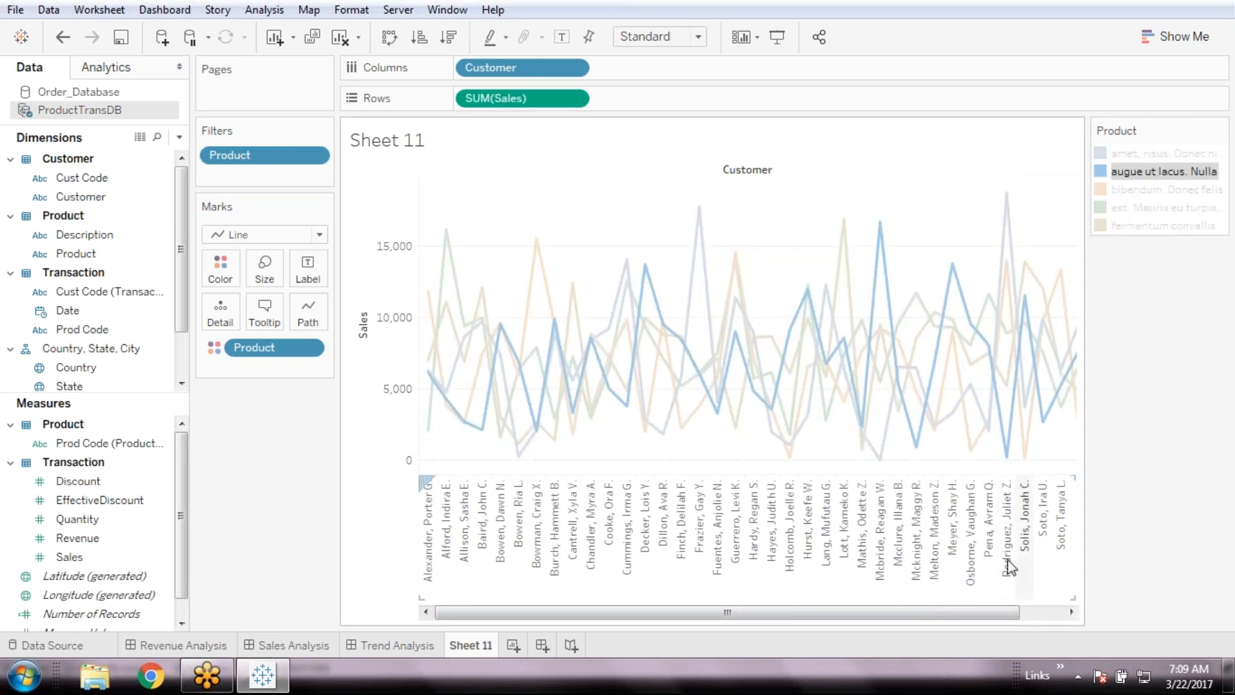
pyautogui.click(886, 531)
pyautogui.click(886, 532)
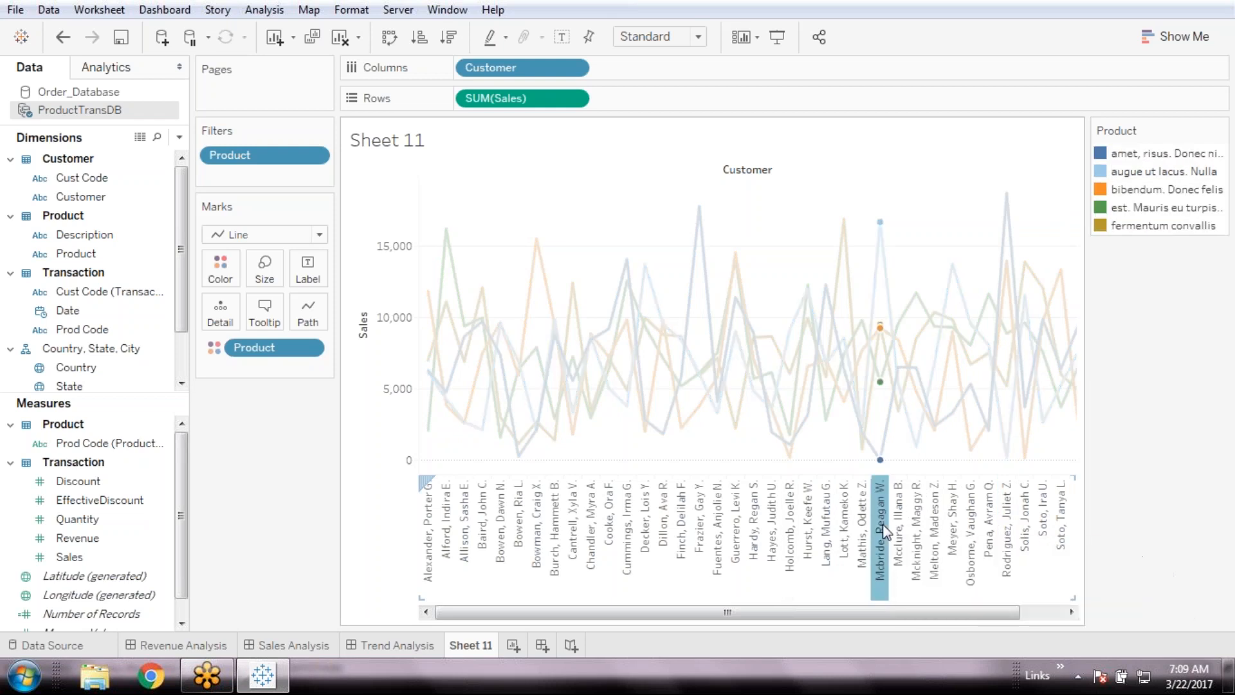
# - Highlight the "est. Mauris eu turpis. Nulla" and "fermentum convallis" lines in turn, clear the highlight and inspect a sales peak
pyautogui.click(1169, 208)
pyautogui.click(1181, 228)
pyautogui.click(1181, 229)
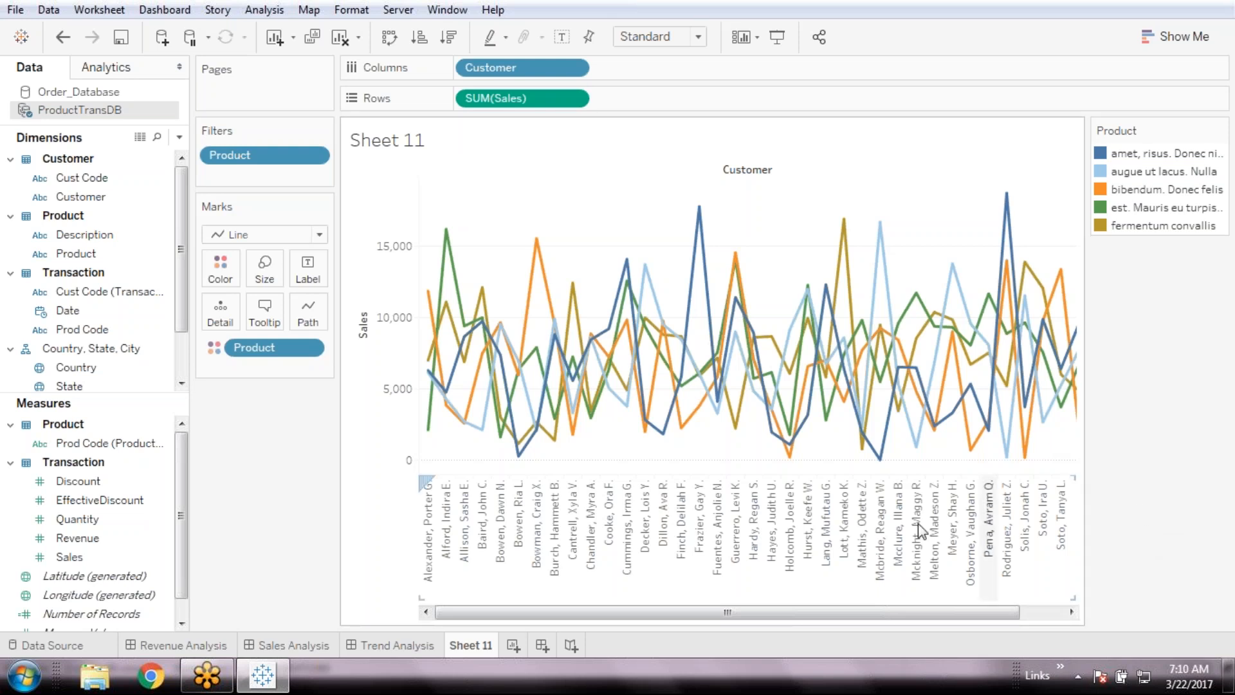
pyautogui.moveTo(700, 216)
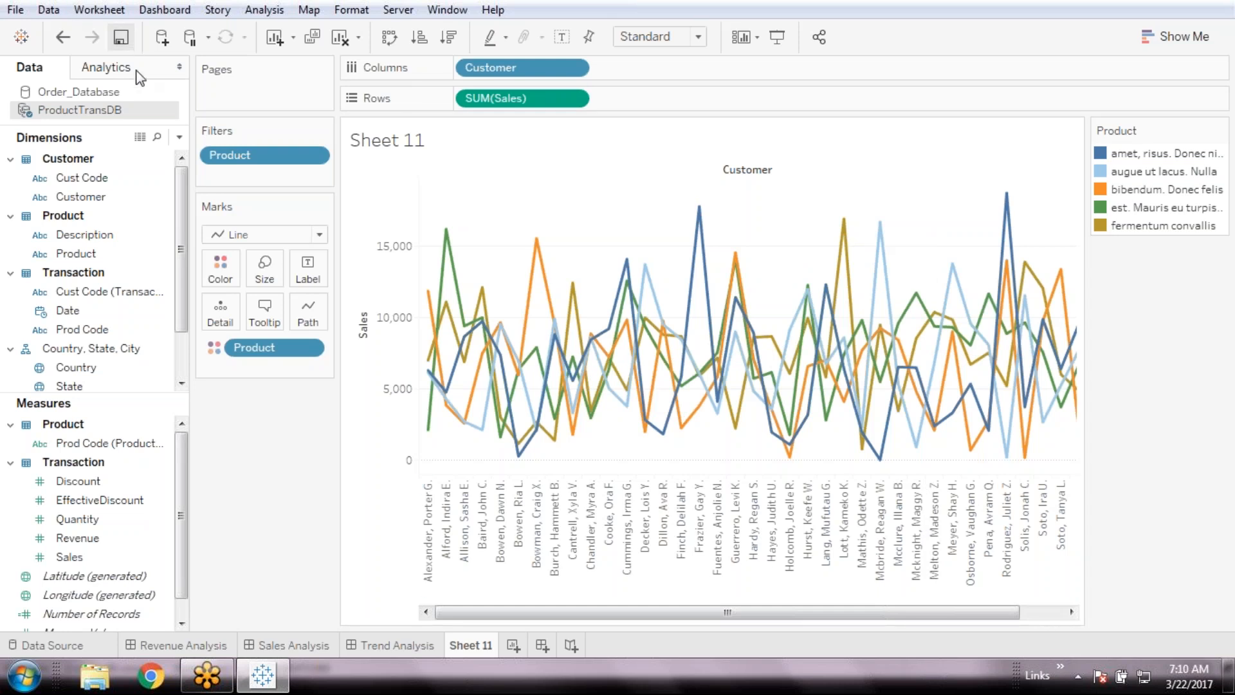
# - Try rotating the customer labels on the chart's axis, and undo the rotation
pyautogui.click(511, 516)
pyautogui.rightClick(511, 515)
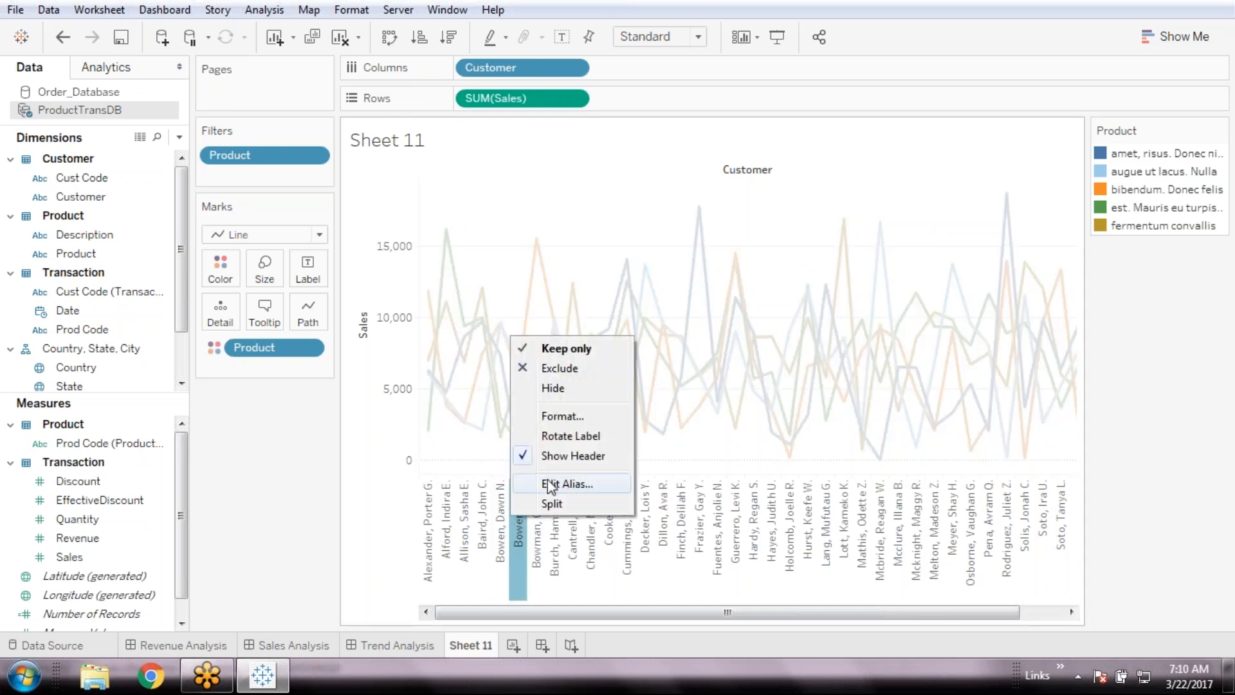
pyautogui.click(567, 442)
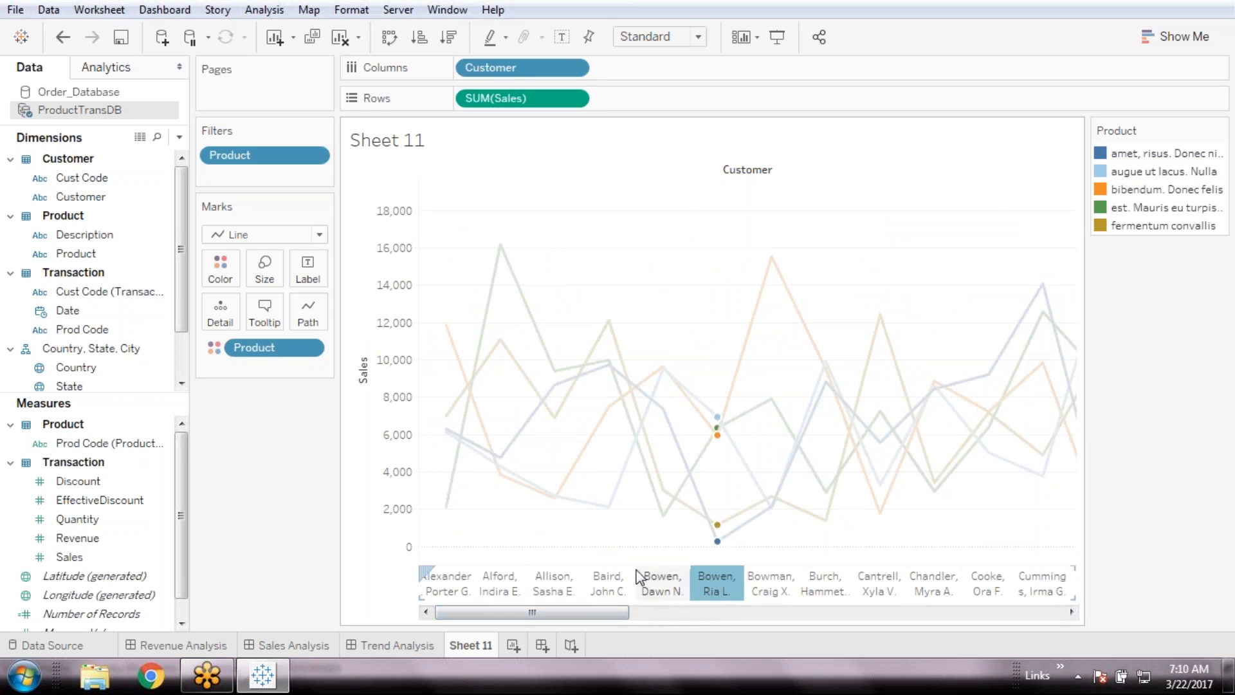
pyautogui.click(1113, 571)
pyautogui.hotkey('ctrl', 'z')
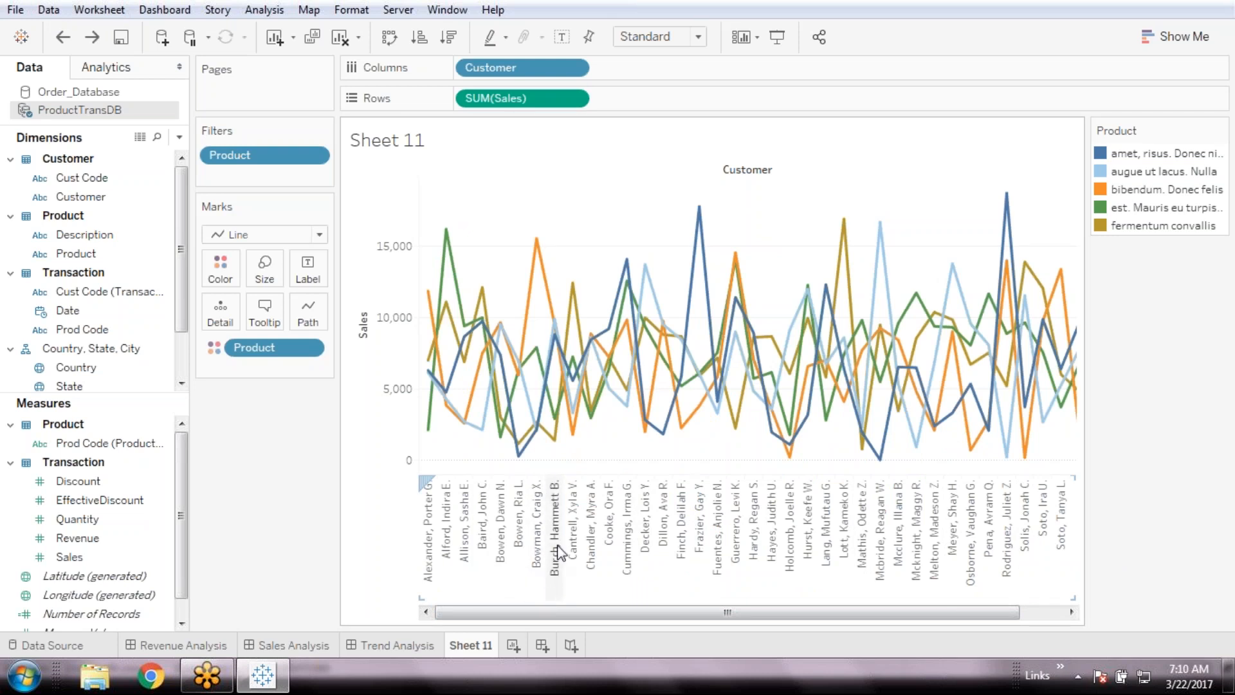
# - Rotate the customer labels on the axis to horizontal and check the marks of individual customers
pyautogui.click(570, 513)
pyautogui.rightClick(570, 512)
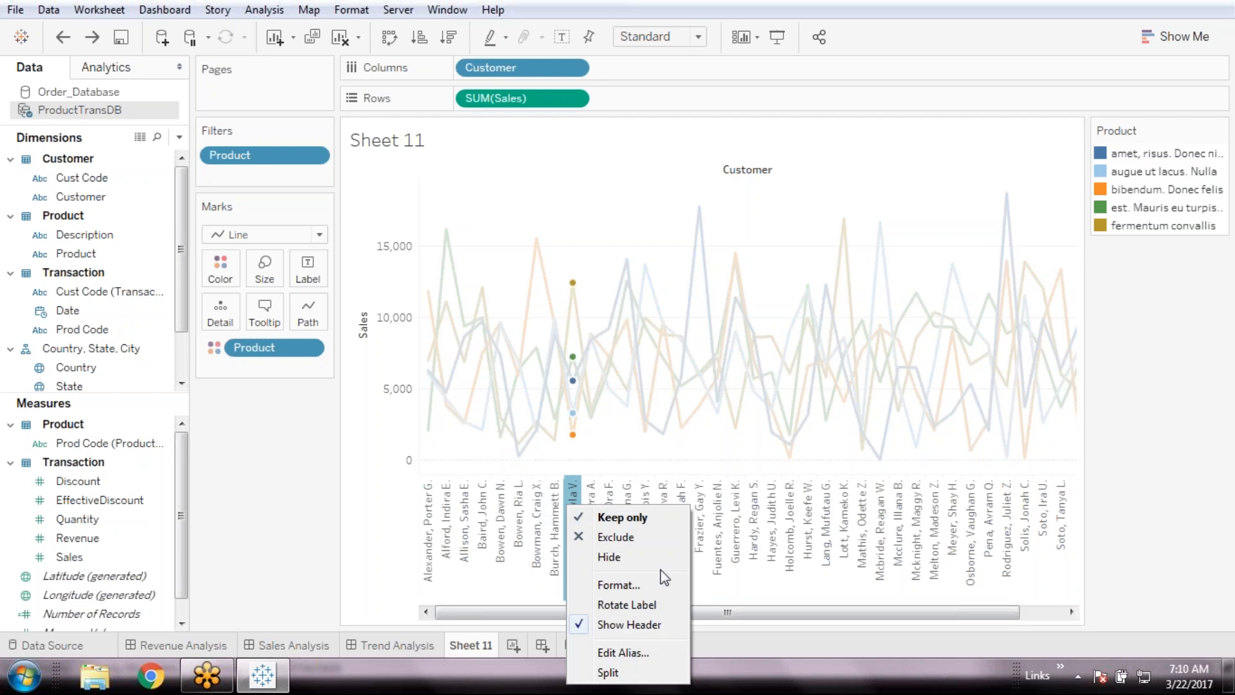
pyautogui.click(627, 606)
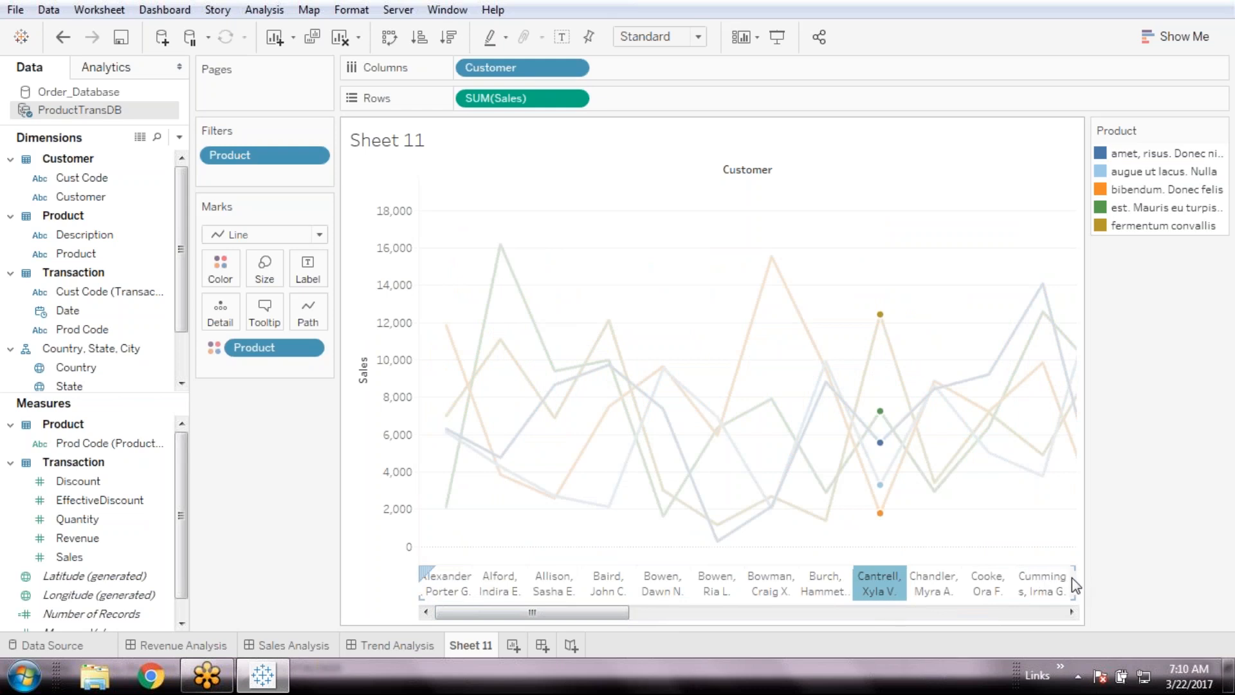
pyautogui.click(1120, 572)
pyautogui.click(896, 579)
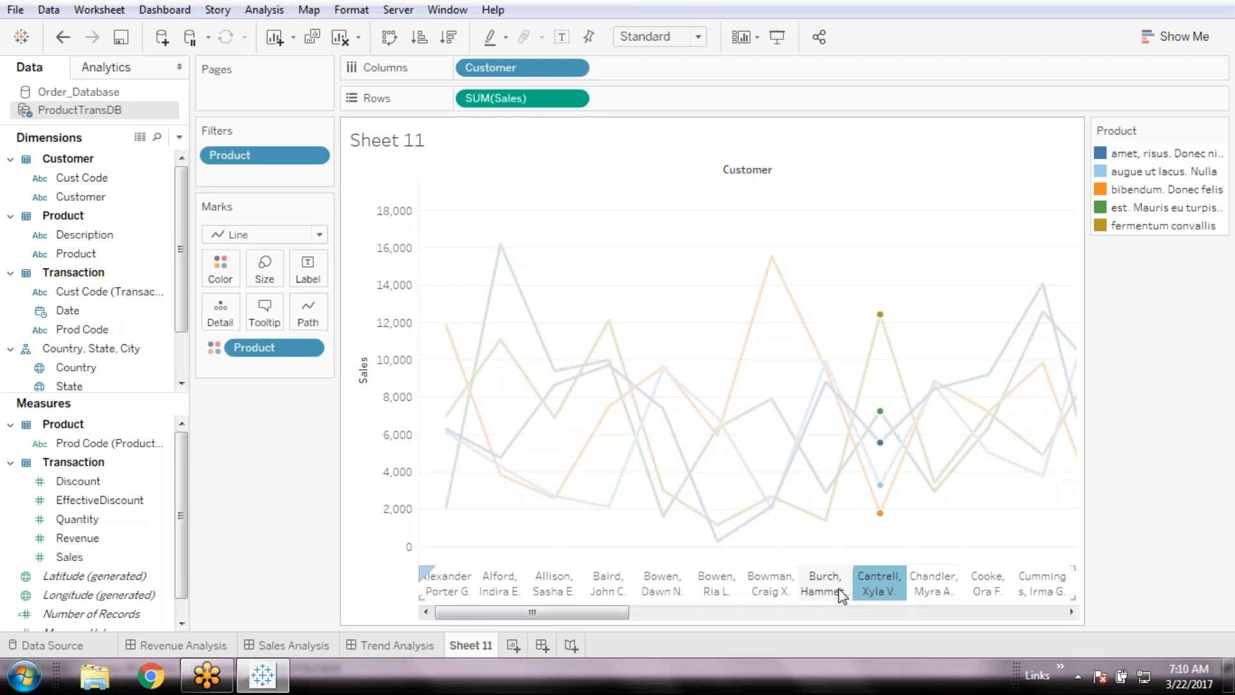
pyautogui.click(831, 586)
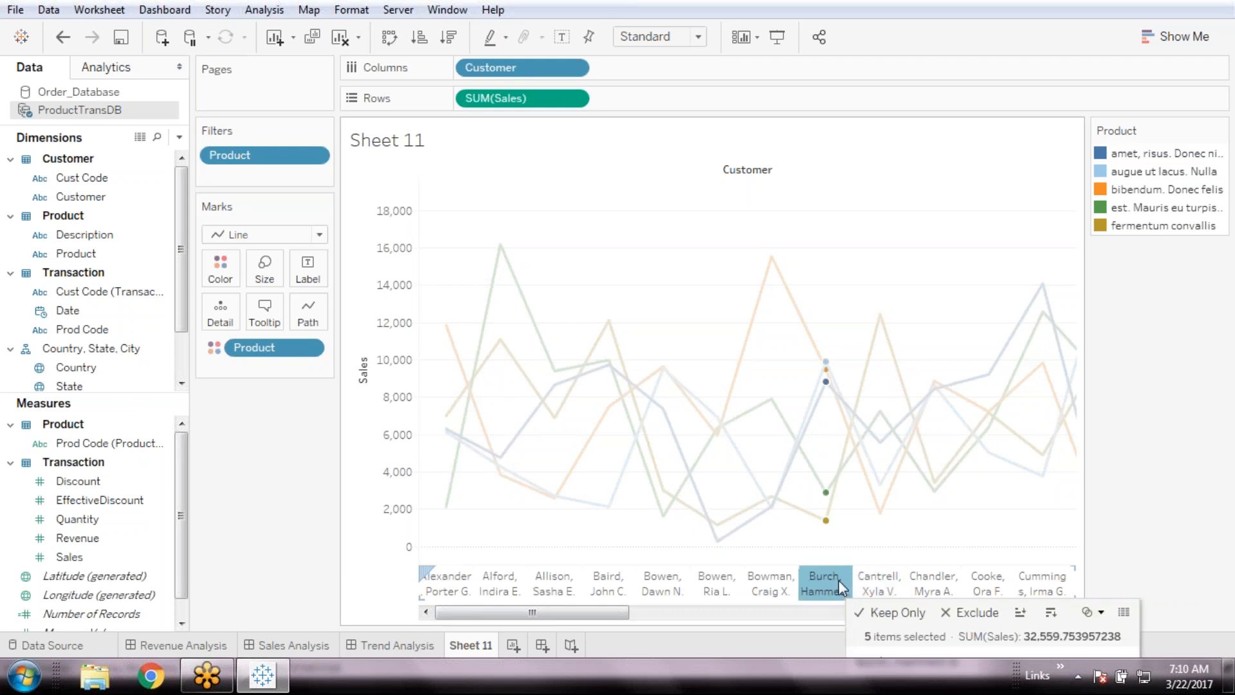
pyautogui.click(1174, 539)
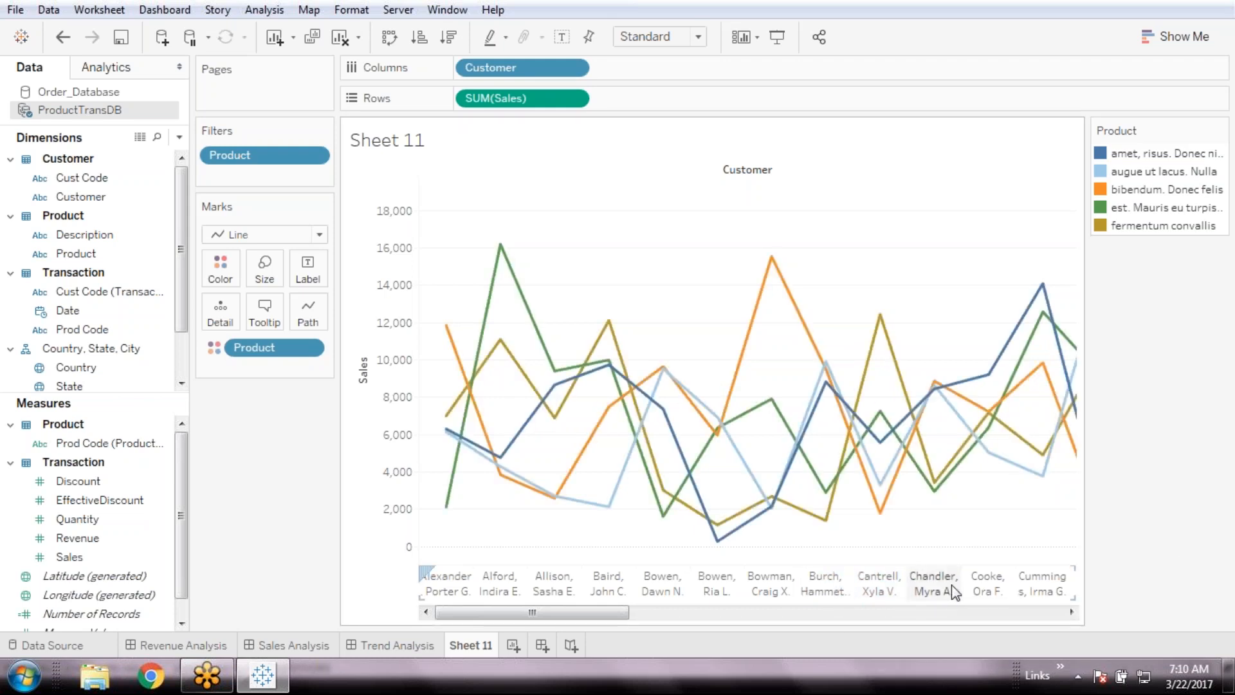
# - Look along the customer axis and save the workbook
pyautogui.moveTo(605, 618); pyautogui.dragTo(512, 535)
pyautogui.click(121, 36)
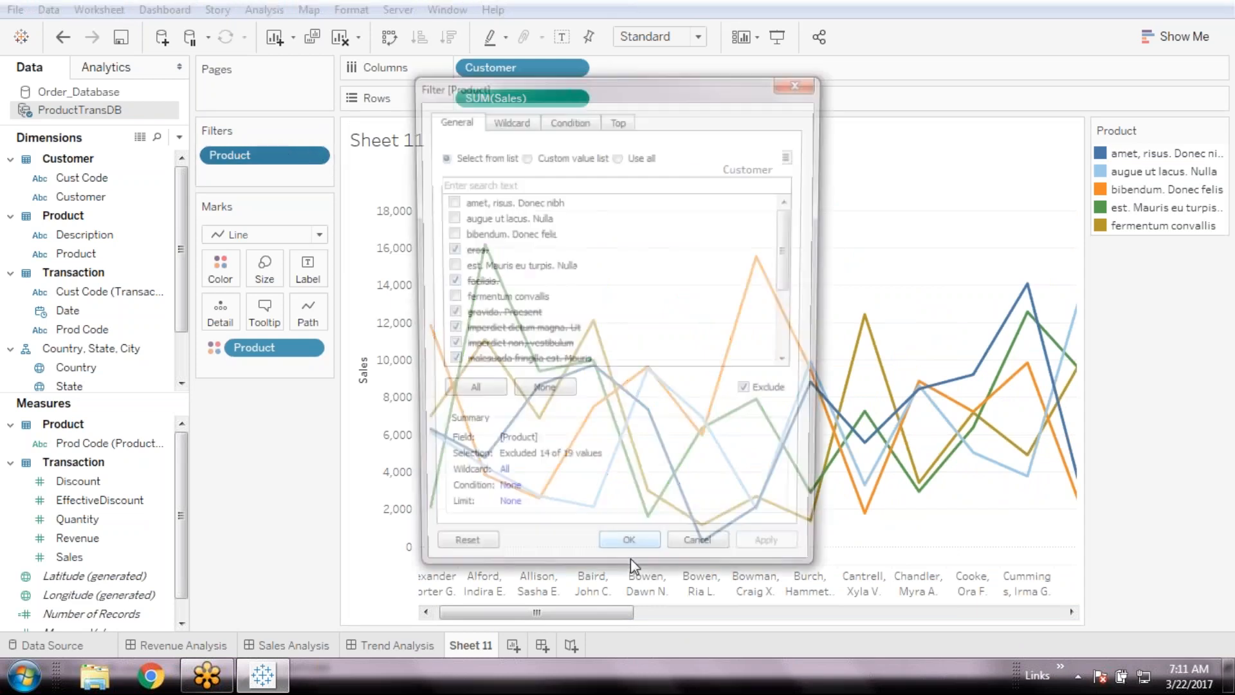
# - Stop excluding "imperdiet dictum magna. Ut", "imperdiet non, vestibulum" and "malesuada fringilla est. Mauris" in the Product filter
pyautogui.click(447, 332)
pyautogui.click(447, 348)
pyautogui.click(447, 364)
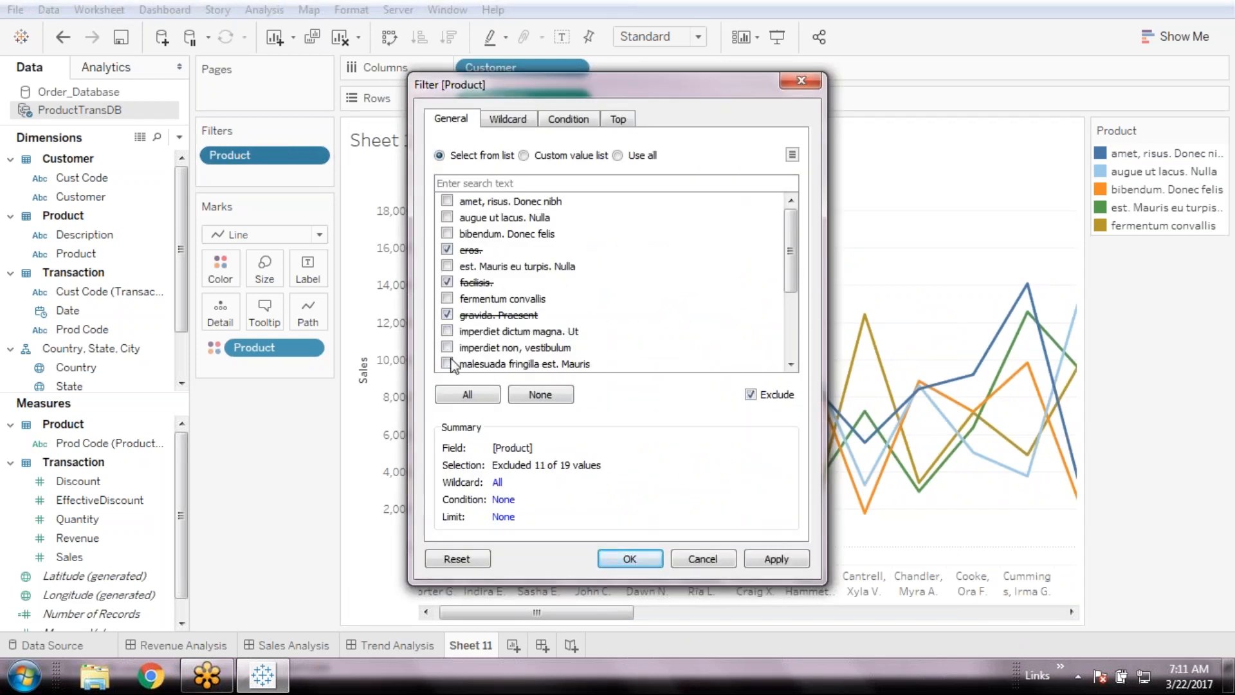
pyautogui.click(630, 559)
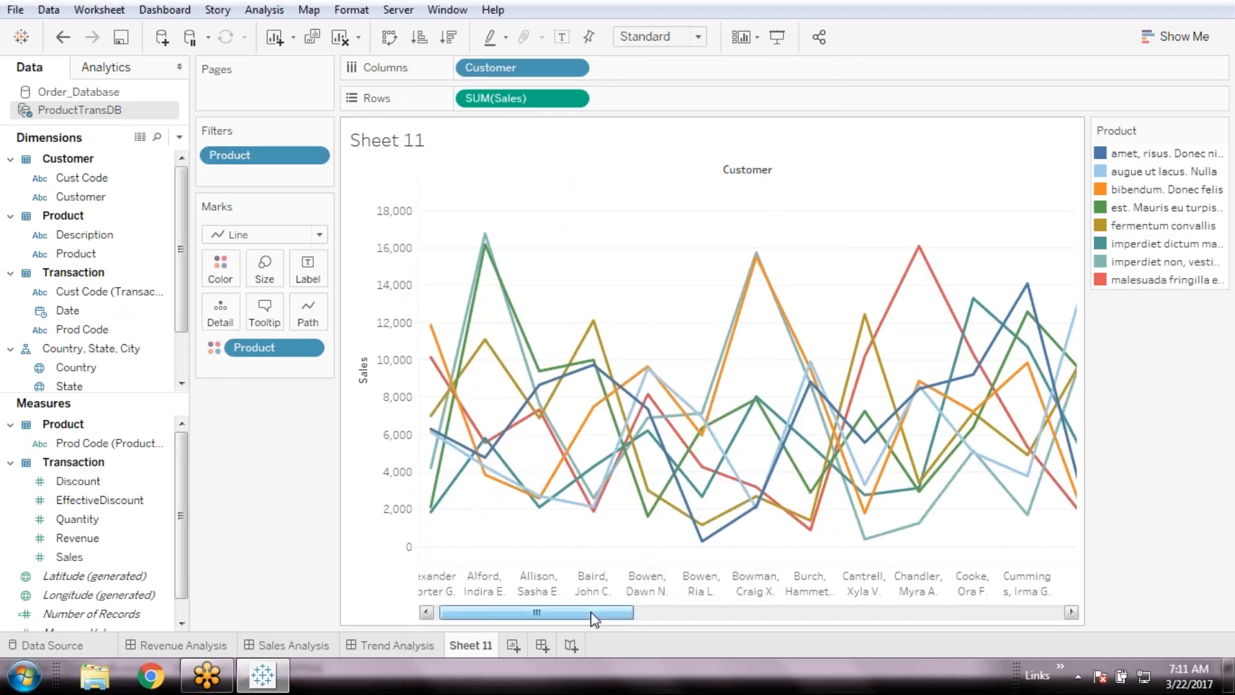
# - Check the Show Me chart suggestions for what a continuous line chart requires
pyautogui.moveTo(593, 619); pyautogui.dragTo(589, 618)
pyautogui.click(1175, 37)
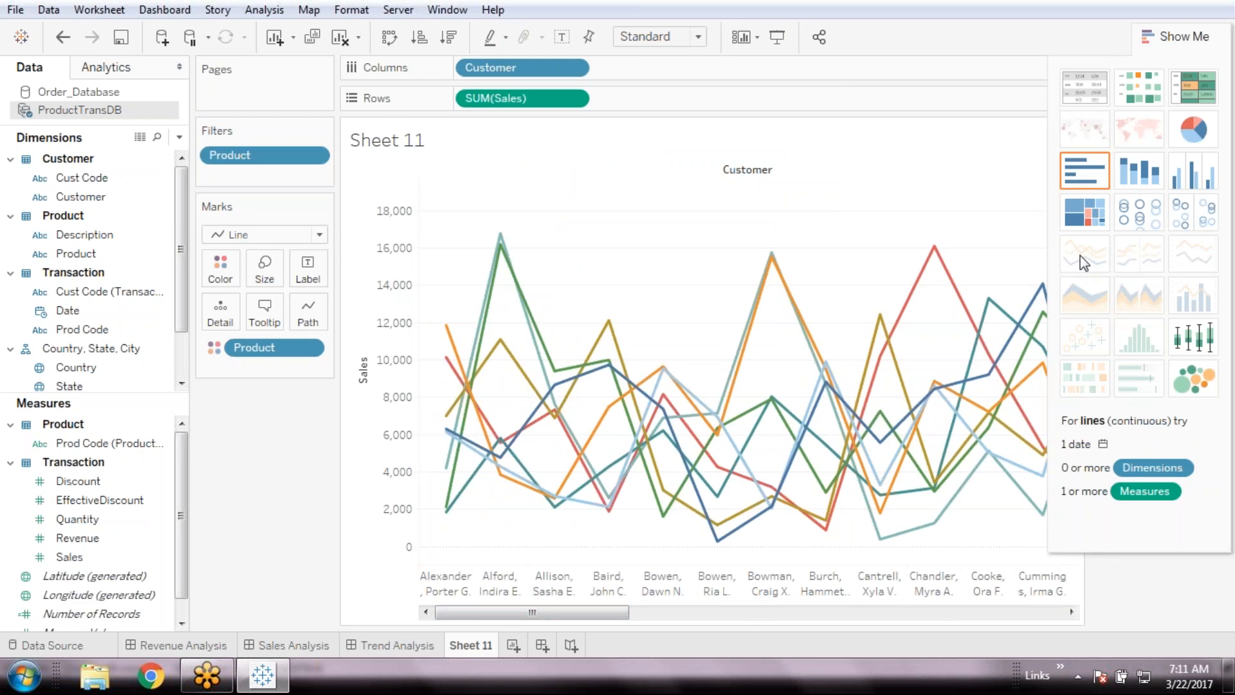
pyautogui.click(1175, 37)
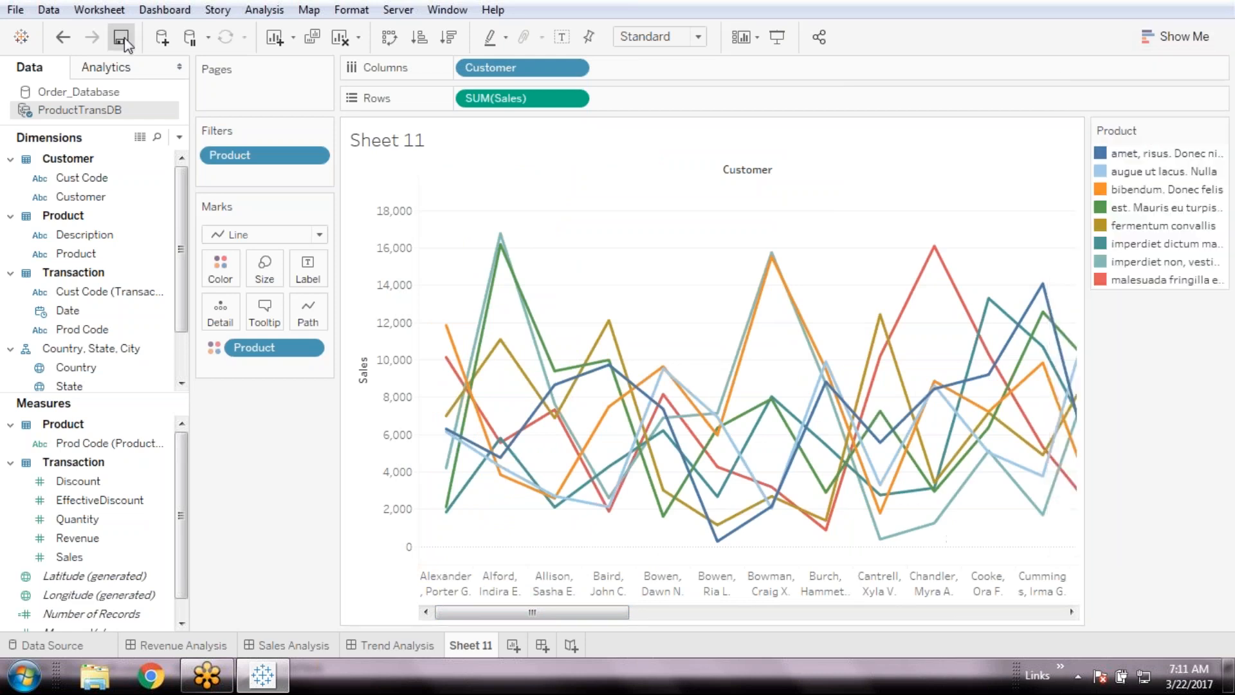
# - Rename Sheet 11 as "Curtomer wise product sold"
pyautogui.doubleClick(468, 646)
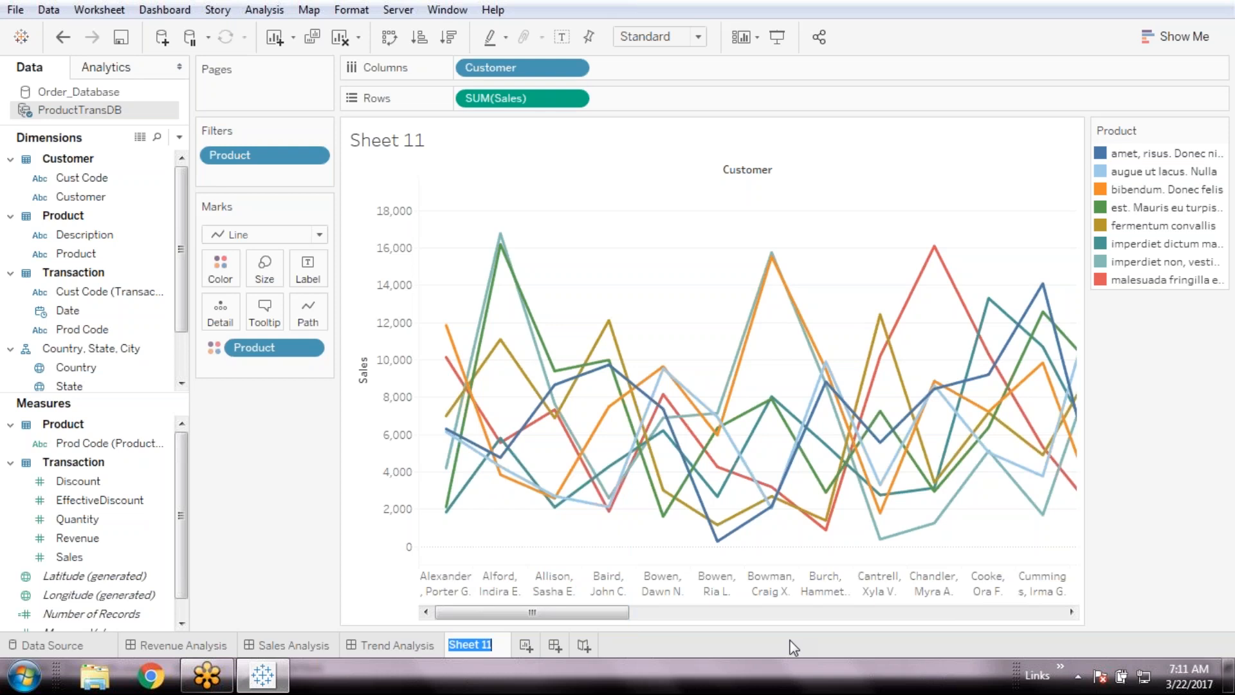
pyautogui.write('Cur')
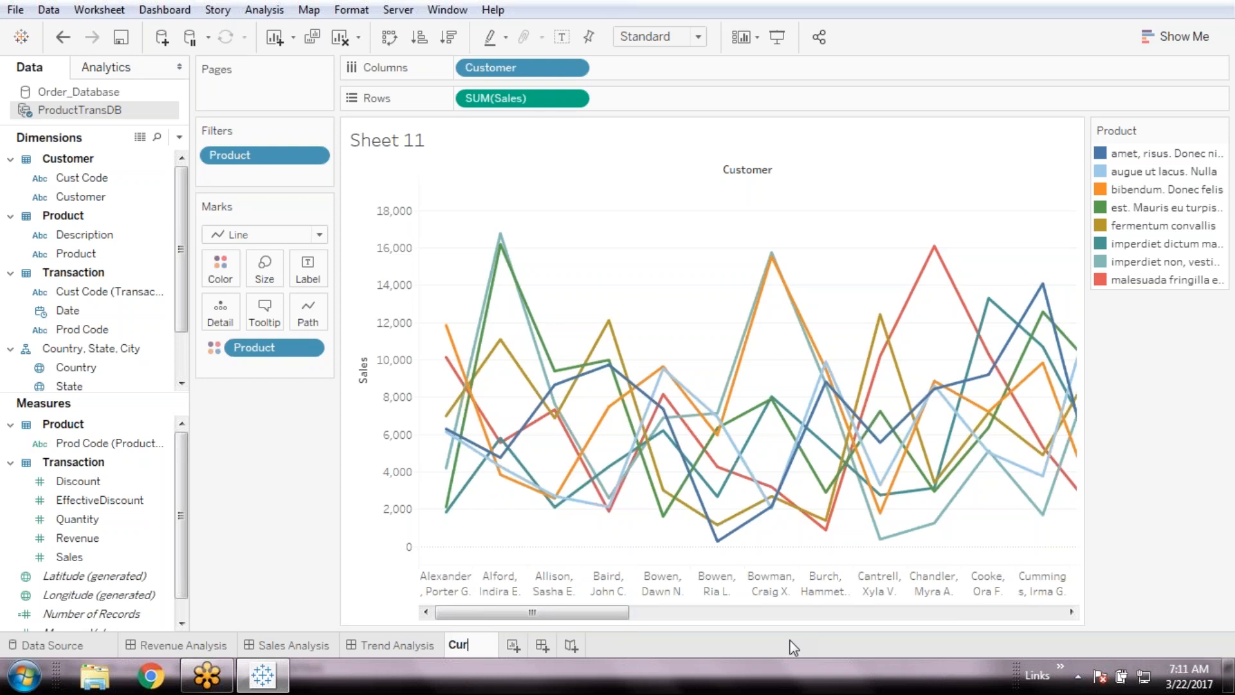
pyautogui.write('tomer')
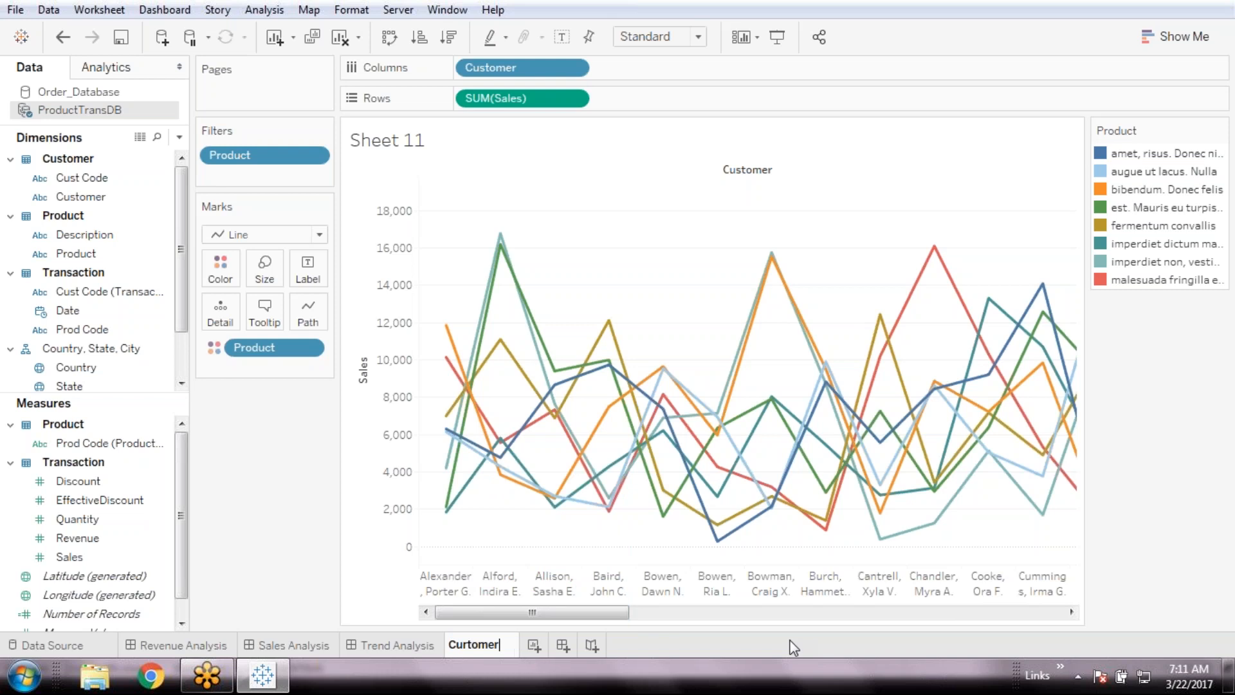
pyautogui.write(' wise')
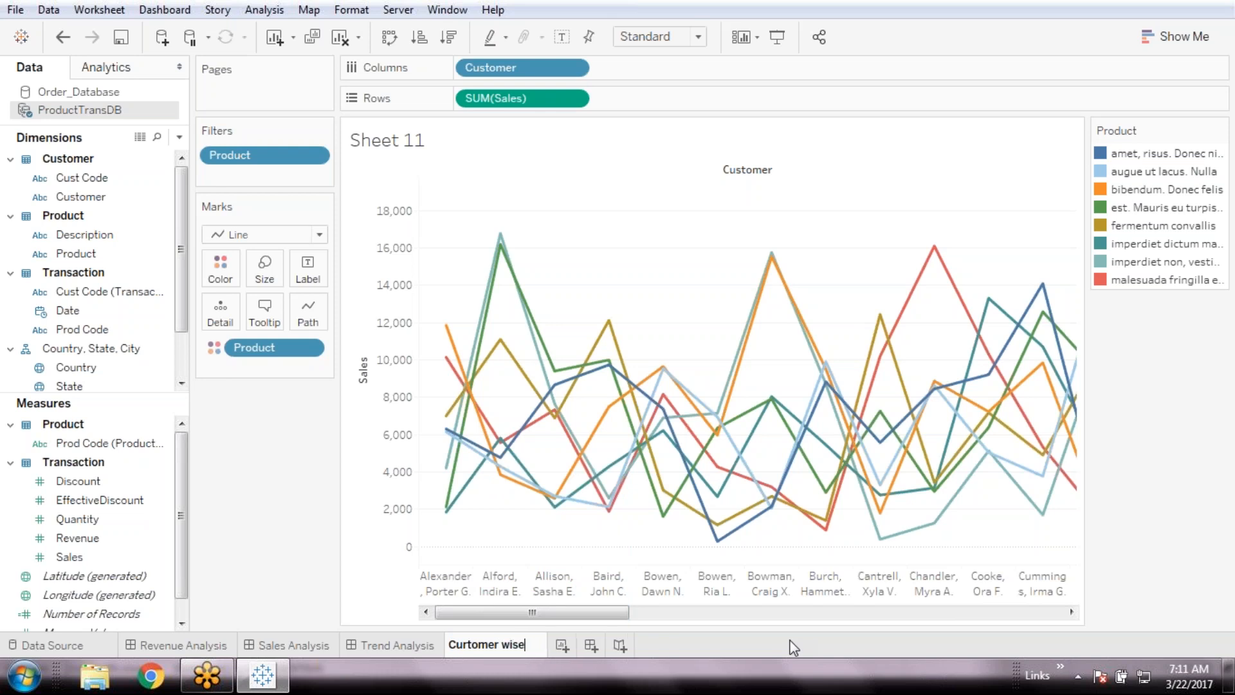
pyautogui.write(' produc')
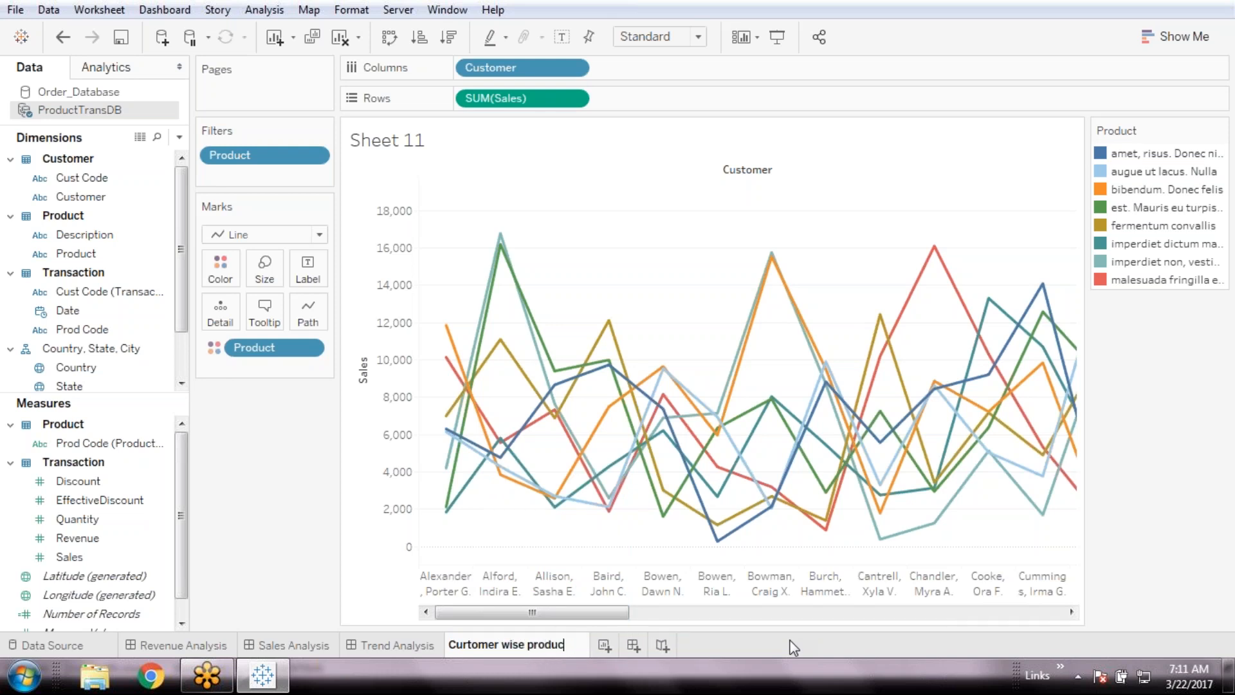
pyautogui.write('t sold')
pyautogui.press('Return')
# - Label the marks on the line chart with the Sales measure
pyautogui.moveTo(1042, 454)
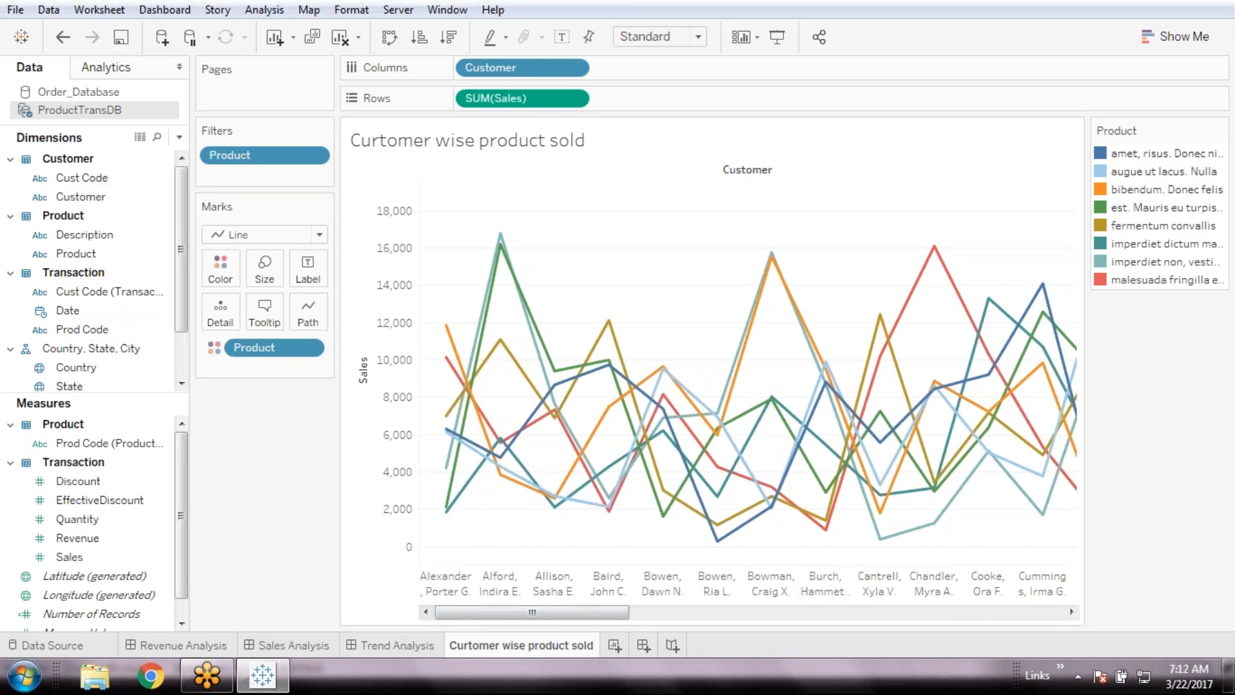
pyautogui.click(109, 557)
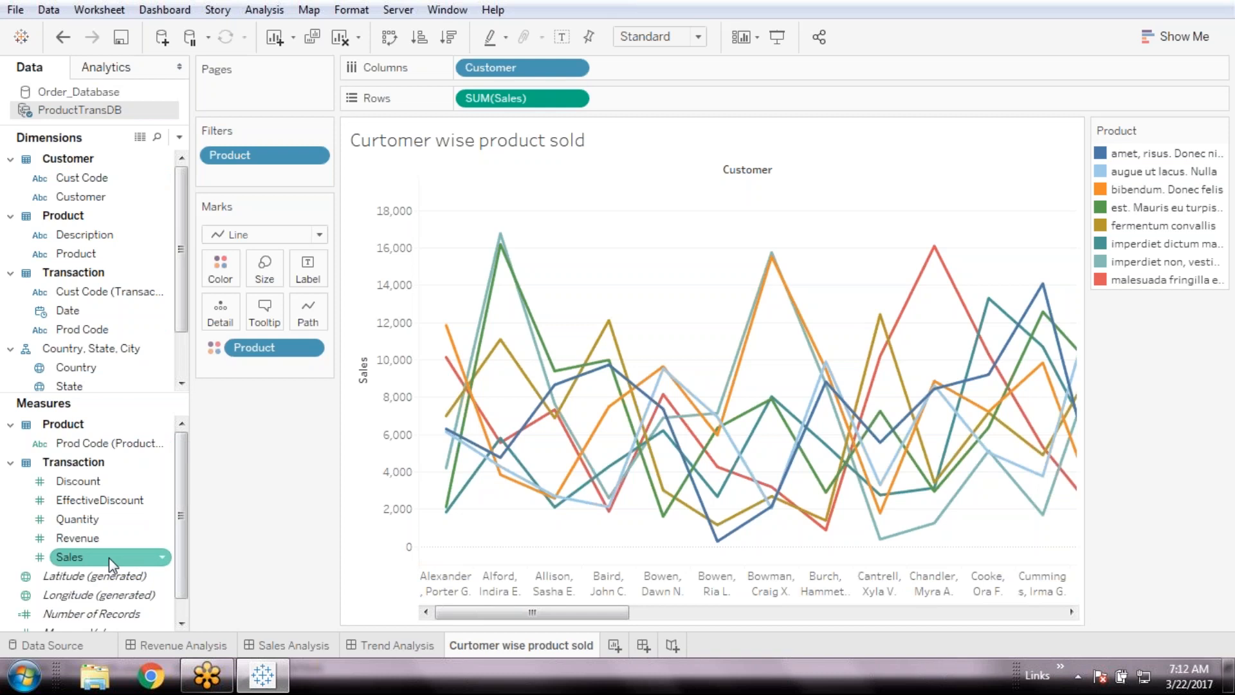
pyautogui.moveTo(109, 557); pyautogui.dragTo(318, 270)
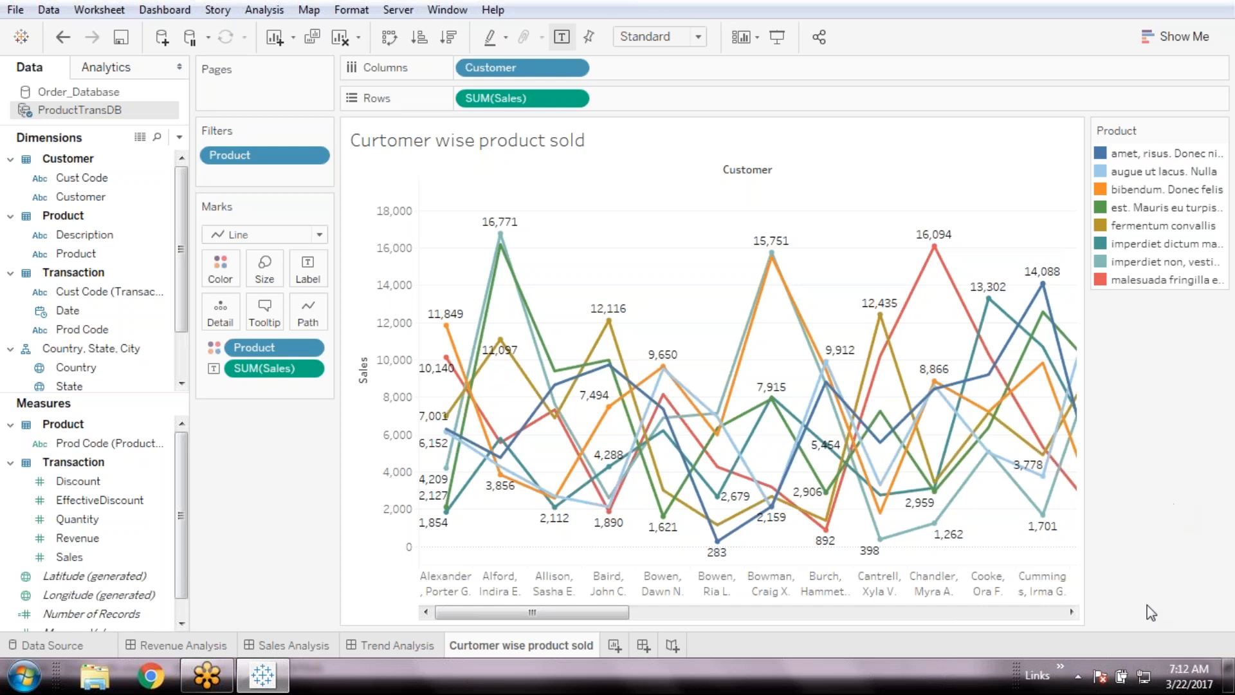
# - Assign the Hue Circle colour palette to the Product lines
pyautogui.click(220, 269)
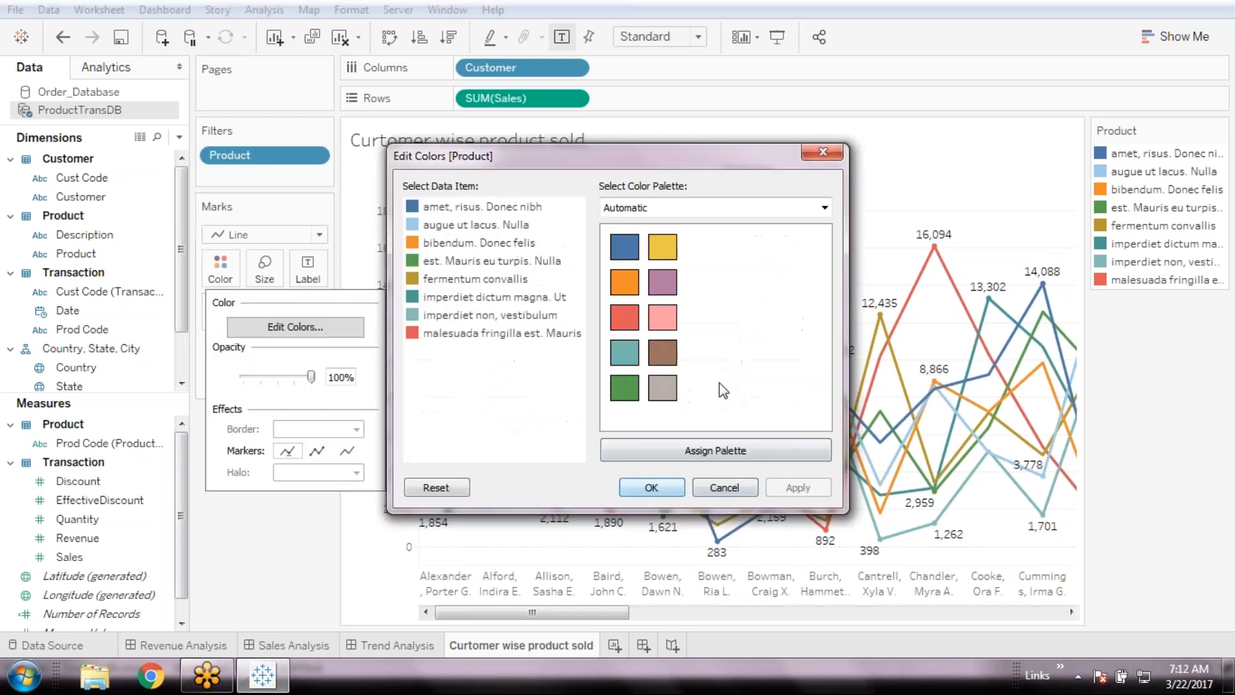
pyautogui.click(789, 209)
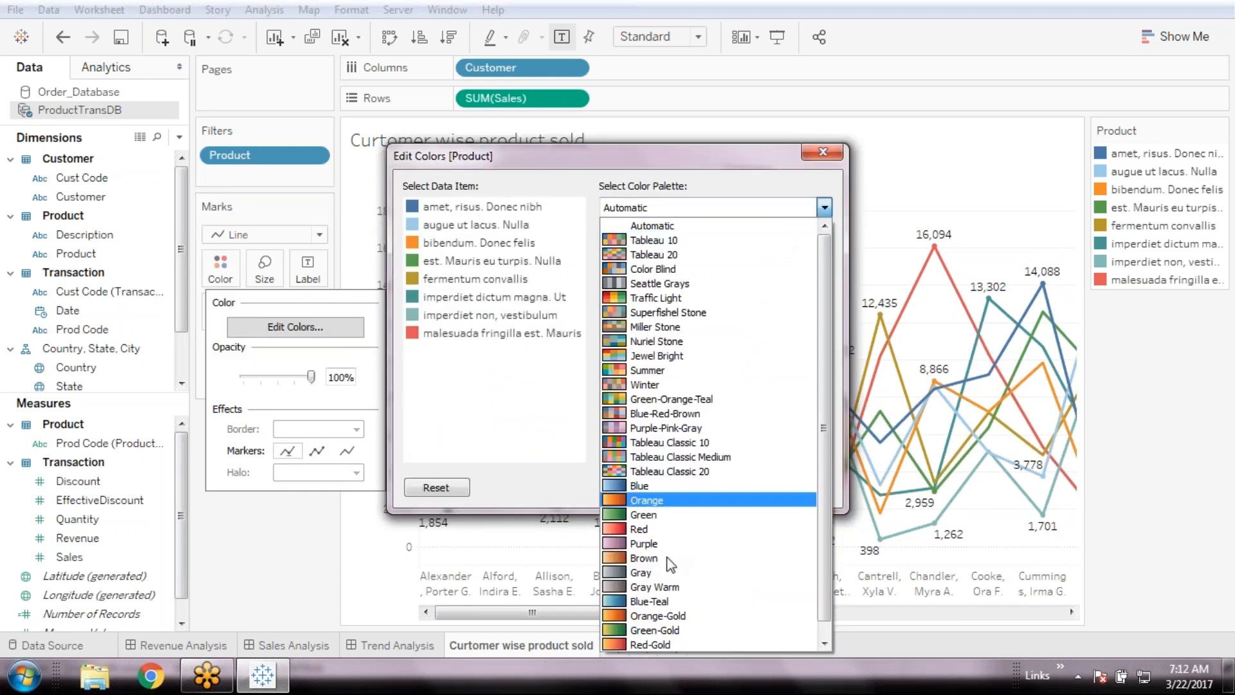
pyautogui.scroll(-1, 672, 634)
pyautogui.click(669, 643)
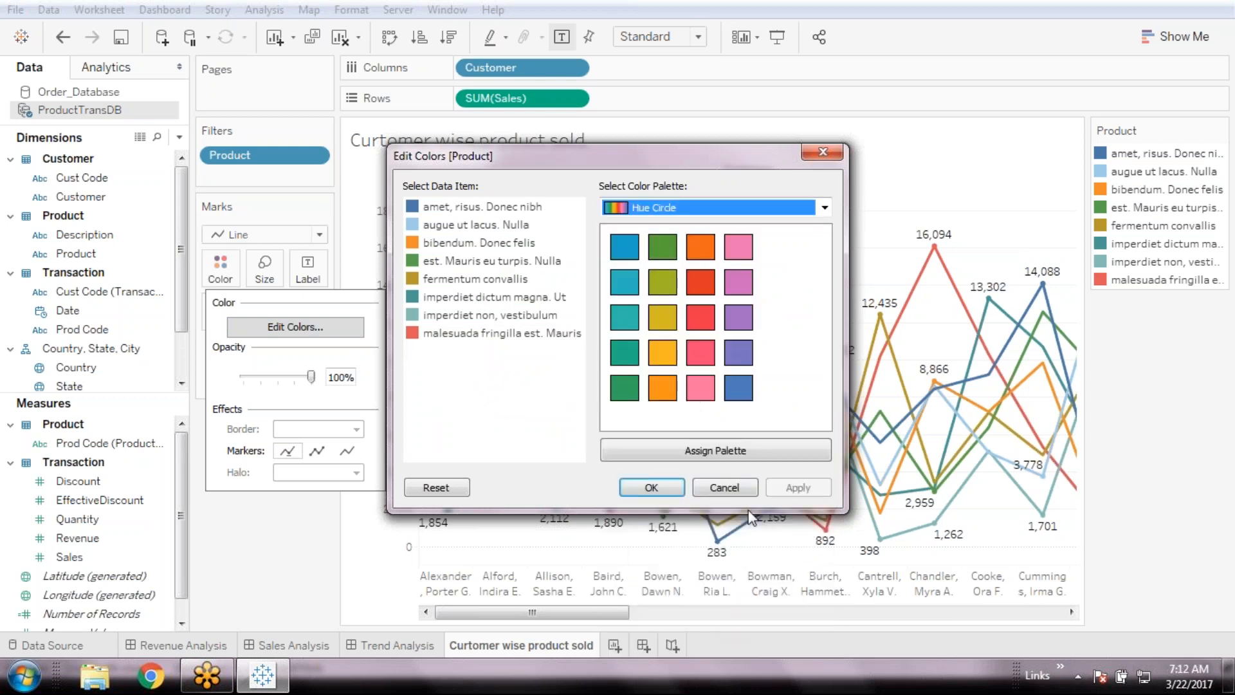
pyautogui.click(769, 452)
pyautogui.click(810, 492)
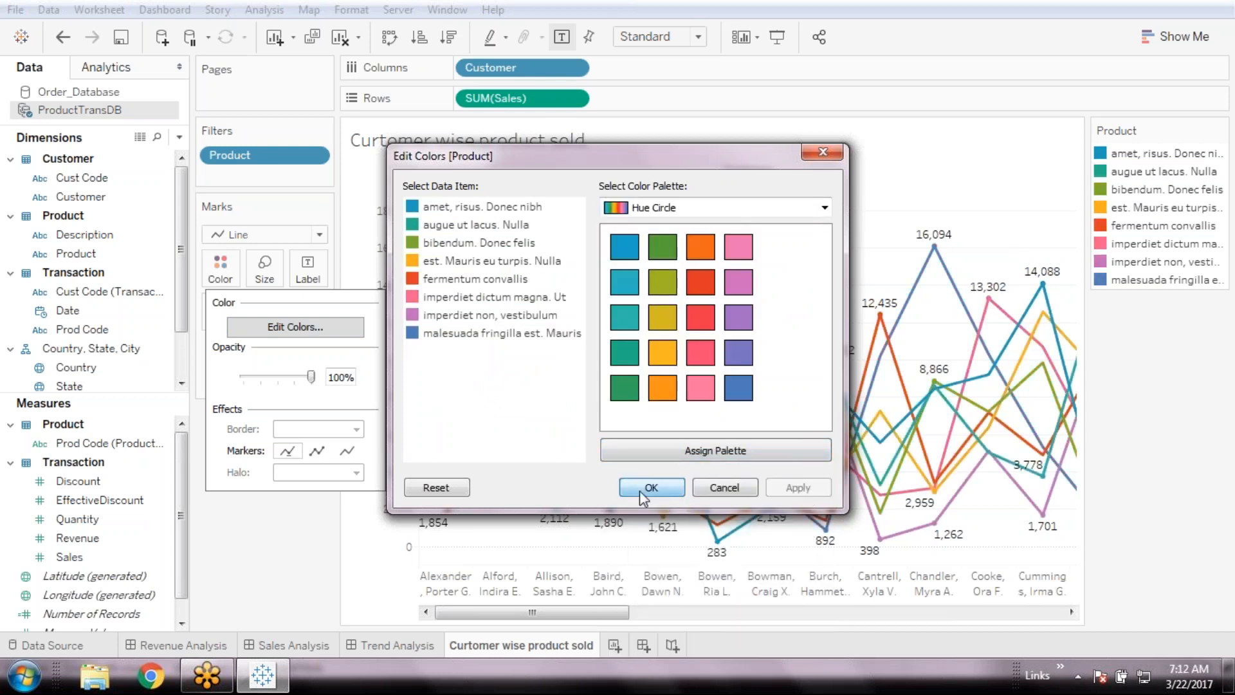
pyautogui.click(639, 491)
# - Try much thicker chart lines, and set the line size slightly thinner than the default
pyautogui.click(264, 269)
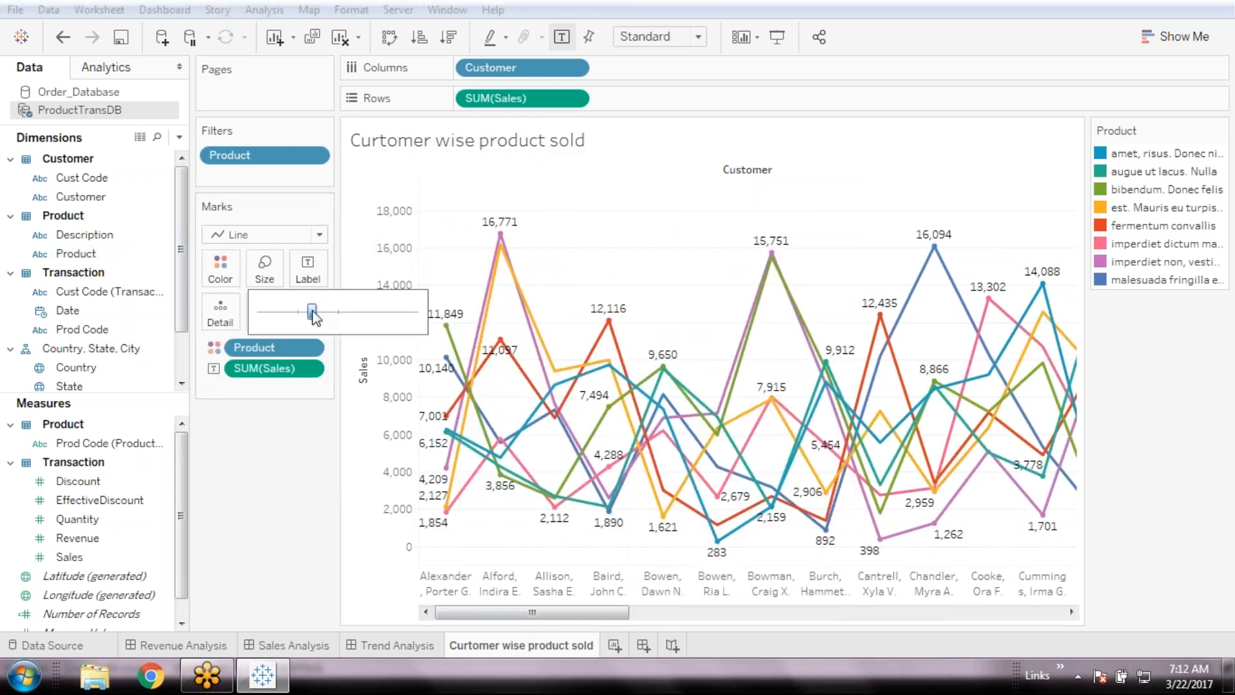
pyautogui.moveTo(313, 315); pyautogui.dragTo(462, 314)
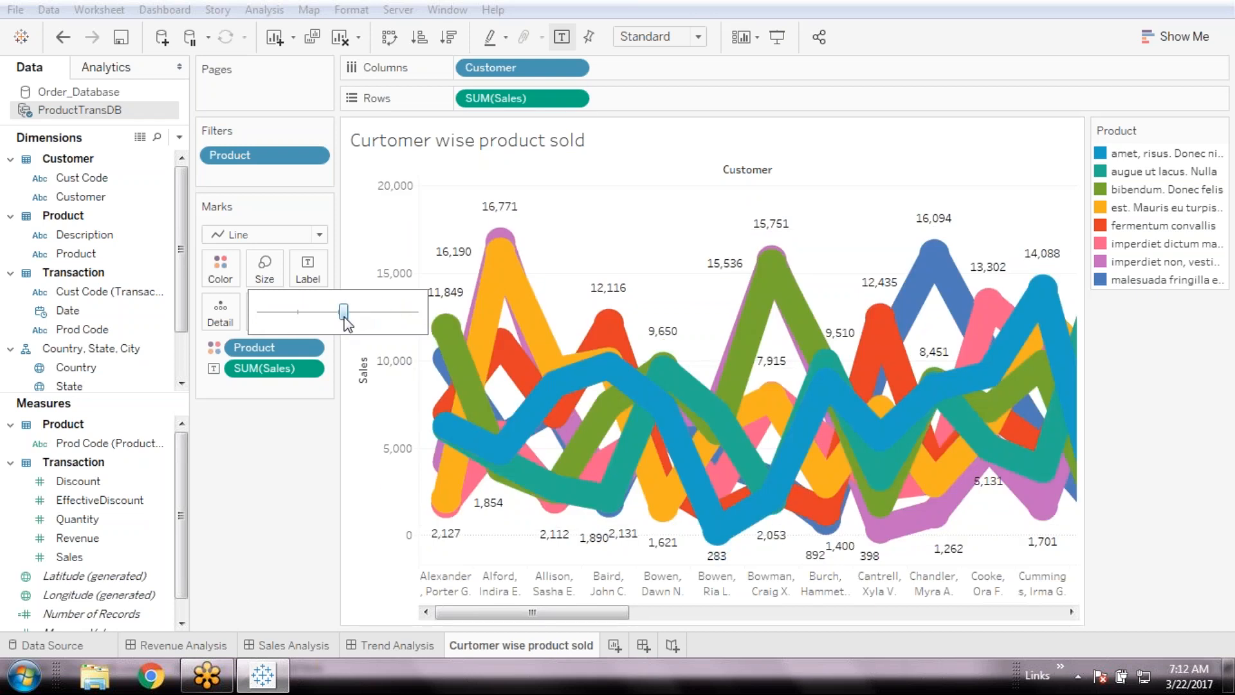
pyautogui.moveTo(345, 318); pyautogui.dragTo(308, 320)
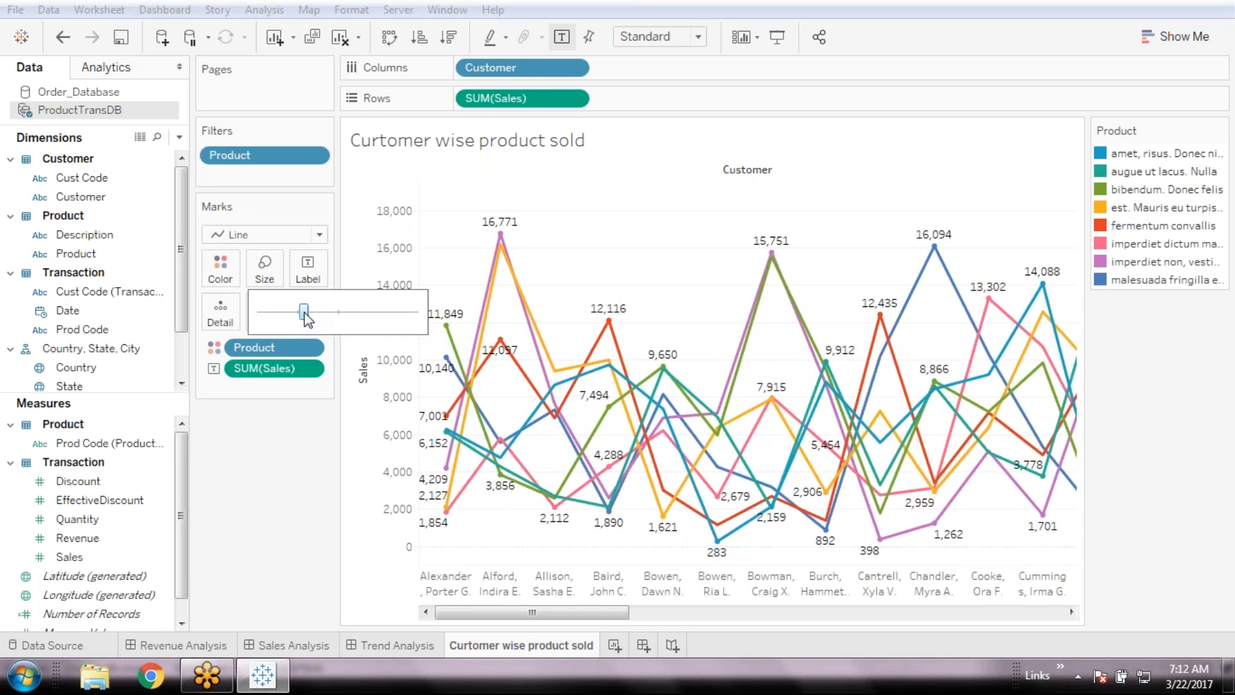
pyautogui.click(248, 445)
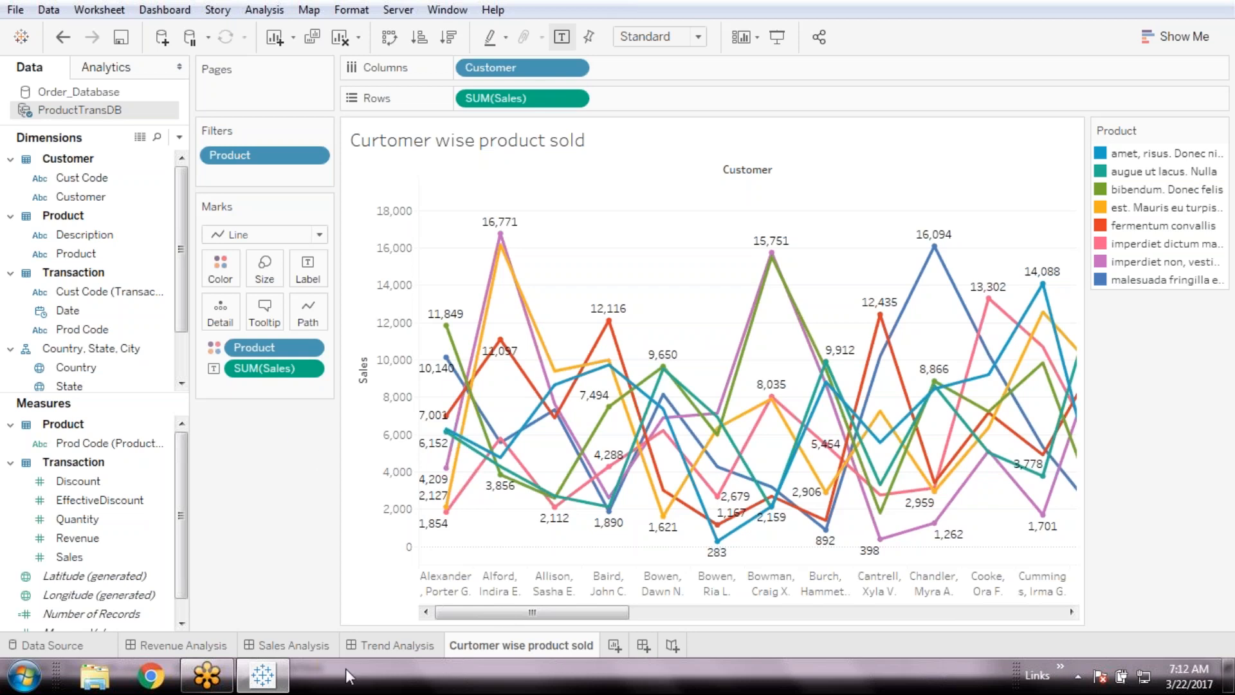
# - Open the Trend Analysis dashboard and inspect the Sales vs Revenue vs Stock Trend chart
pyautogui.click(405, 643)
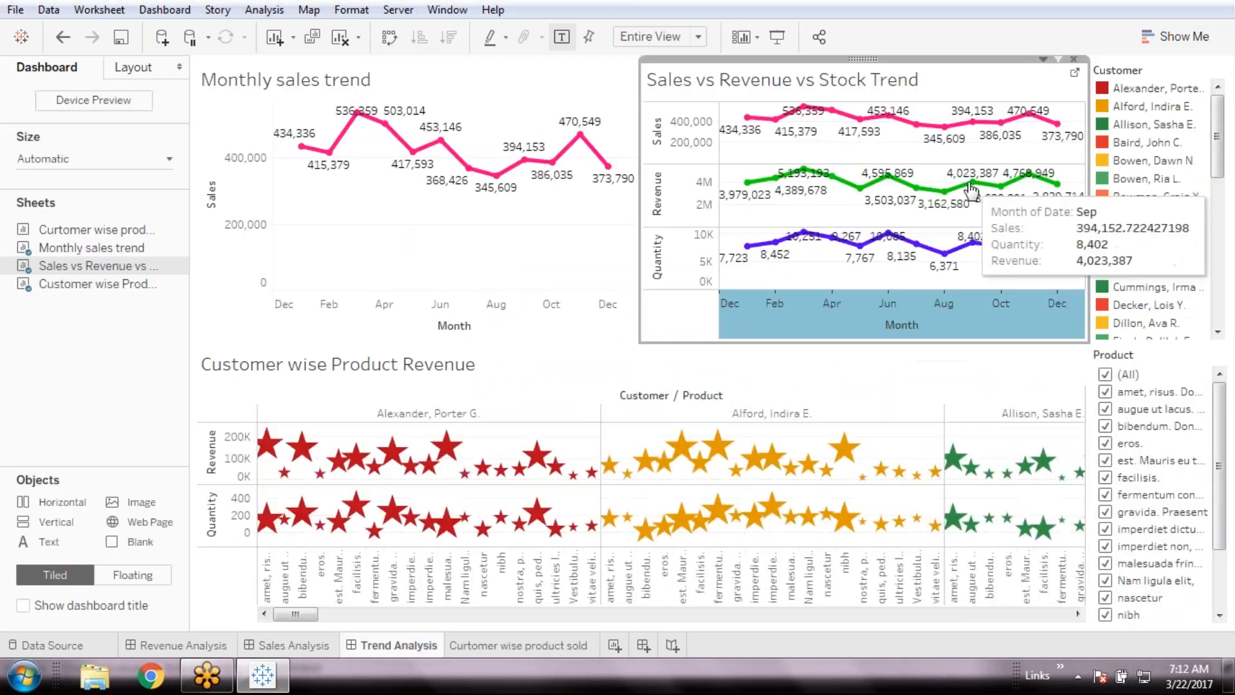
# - Open the Sales vs Revenue vs Stock Trend worksheet and add the Discount measure as a fourth trend row
pyautogui.click(1075, 76)
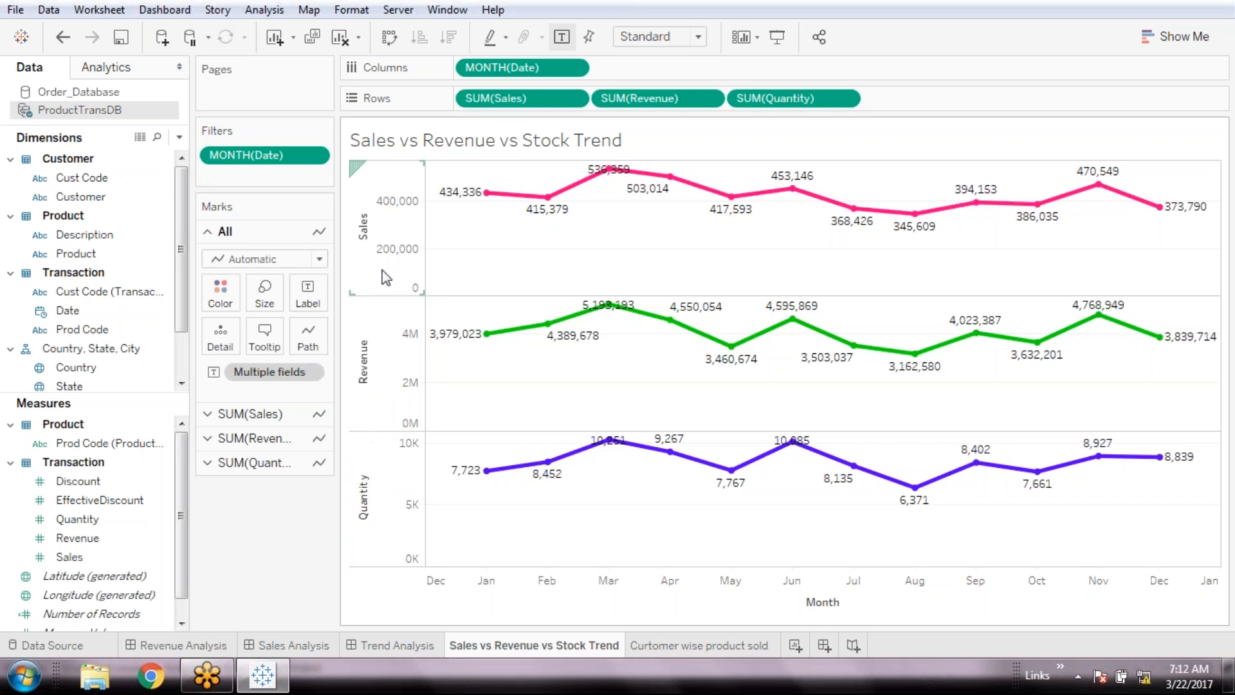
pyautogui.click(125, 484)
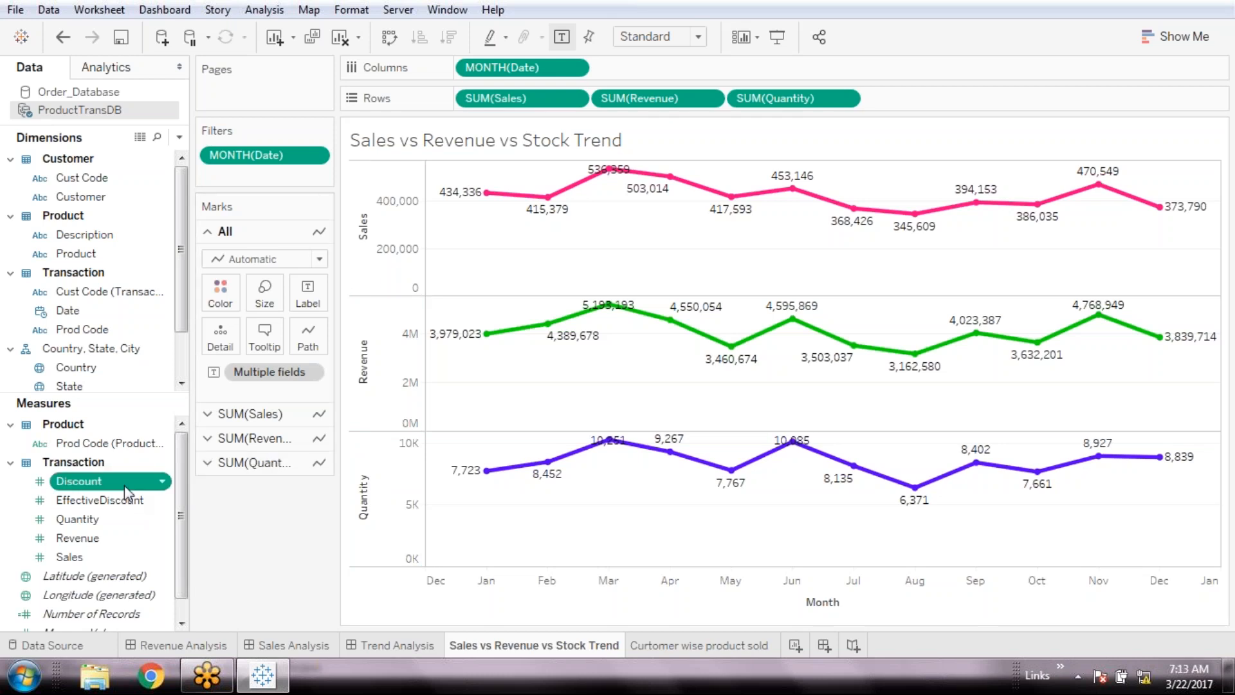
pyautogui.doubleClick(124, 486)
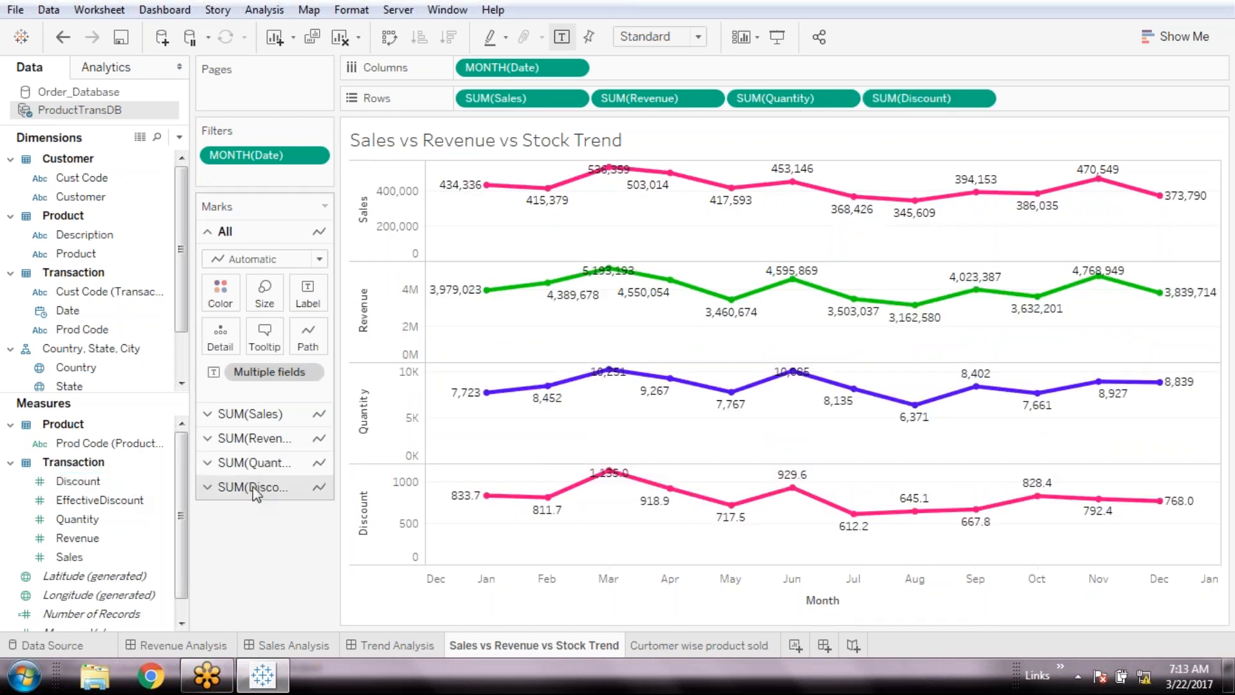
# - Colour the Discount trend line orange
pyautogui.click(256, 489)
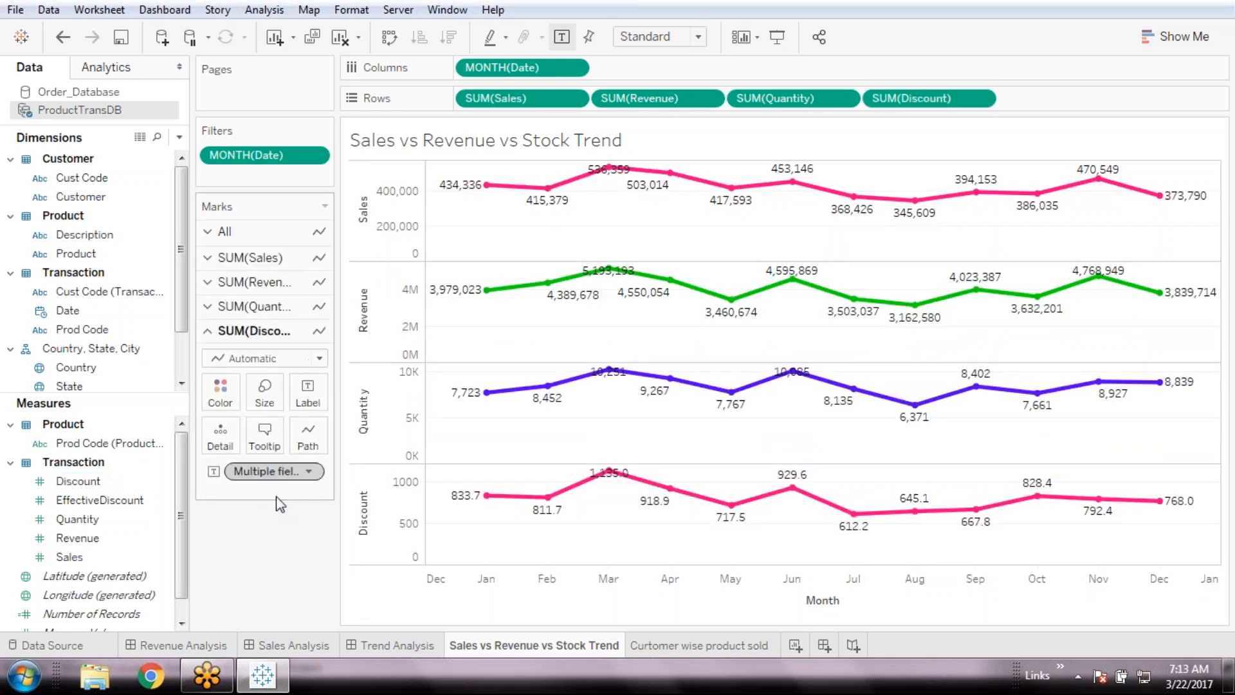
pyautogui.click(225, 389)
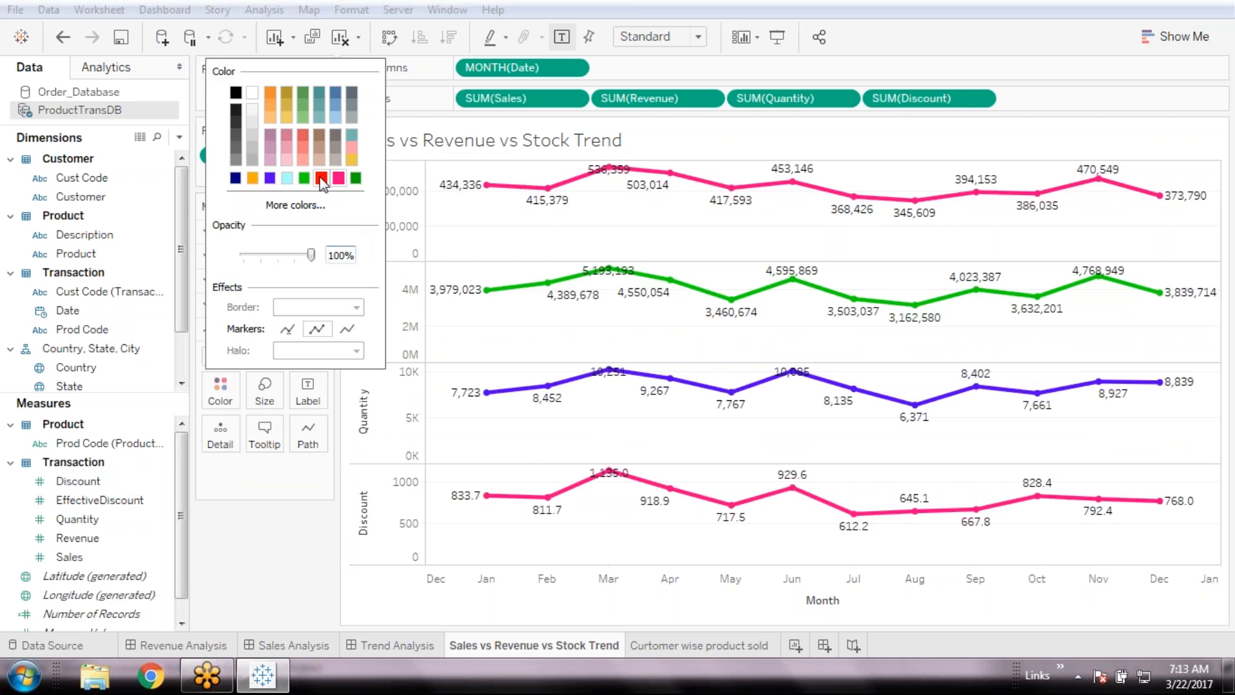
pyautogui.click(235, 178)
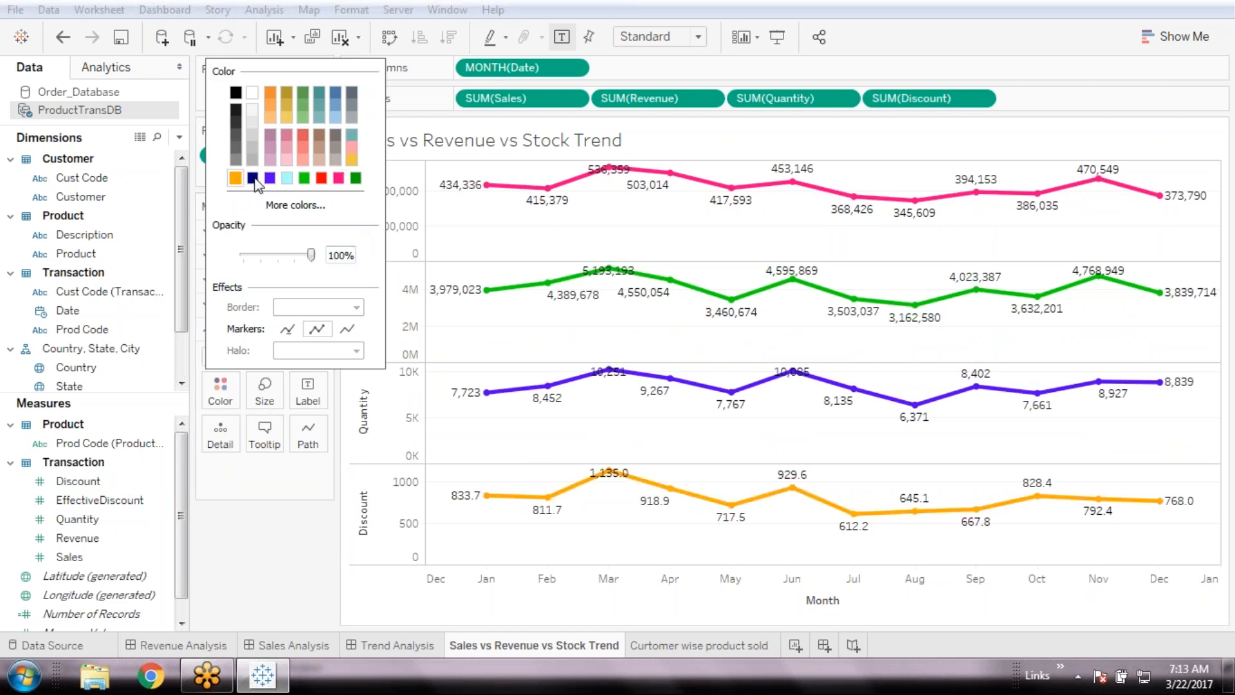
pyautogui.click(283, 581)
pyautogui.moveTo(546, 499)
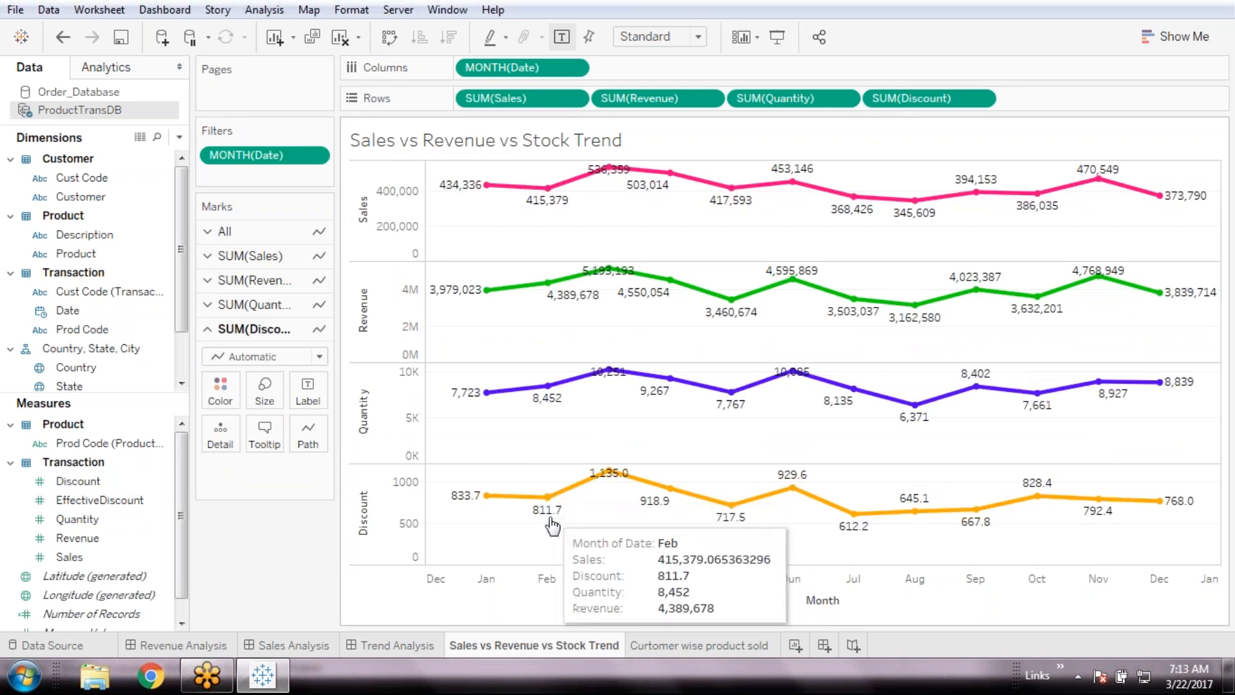
pyautogui.rightClick(256, 544)
pyautogui.click(295, 578)
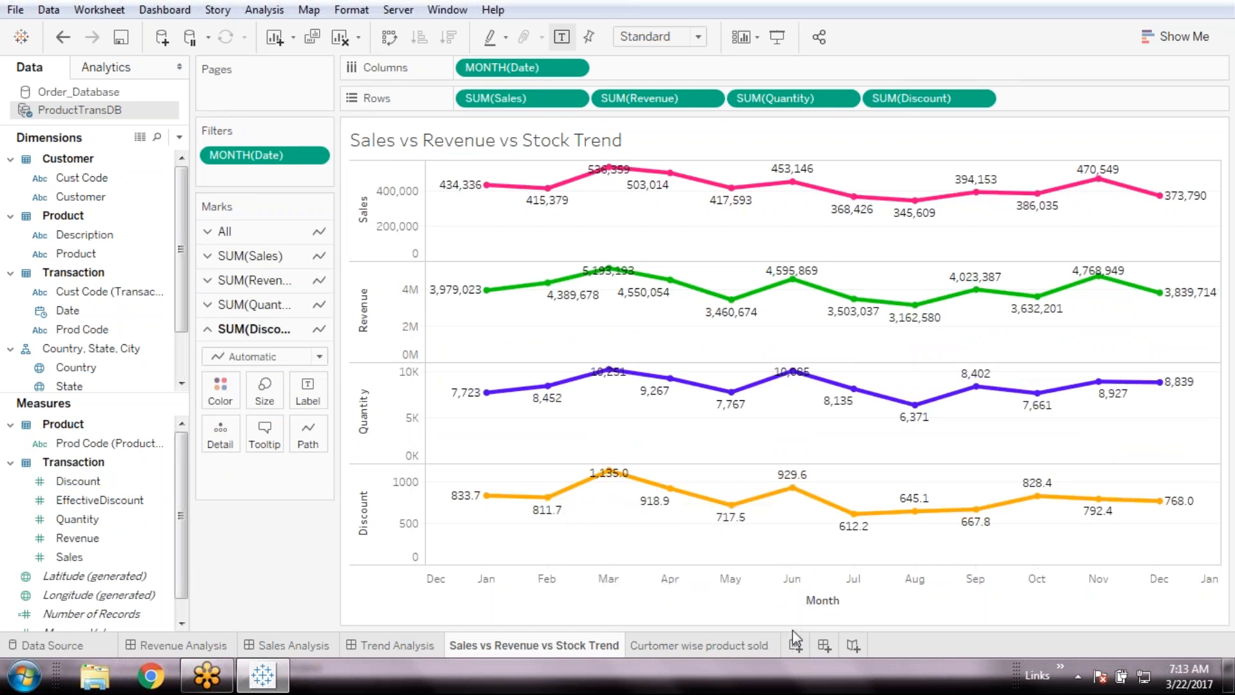
# - Check the updated trend chart on the Trend Analysis dashboard, and return to the Curtomer wise product sold sheet
pyautogui.click(719, 643)
pyautogui.click(421, 645)
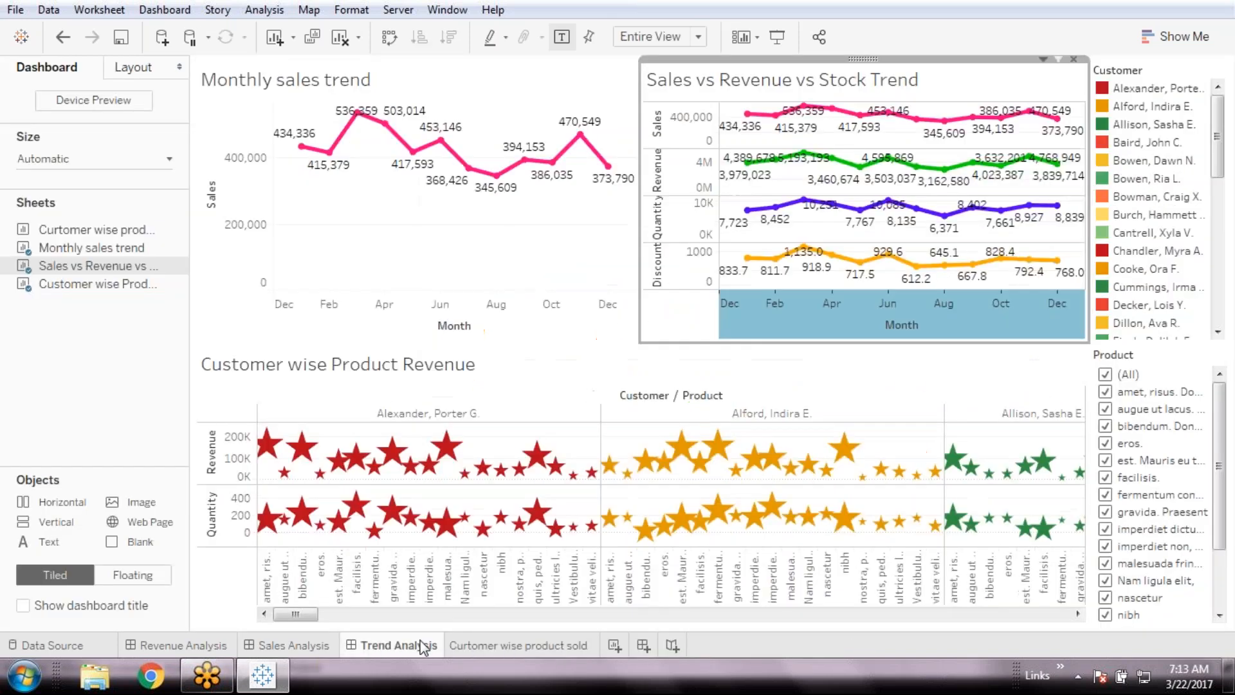
pyautogui.click(503, 645)
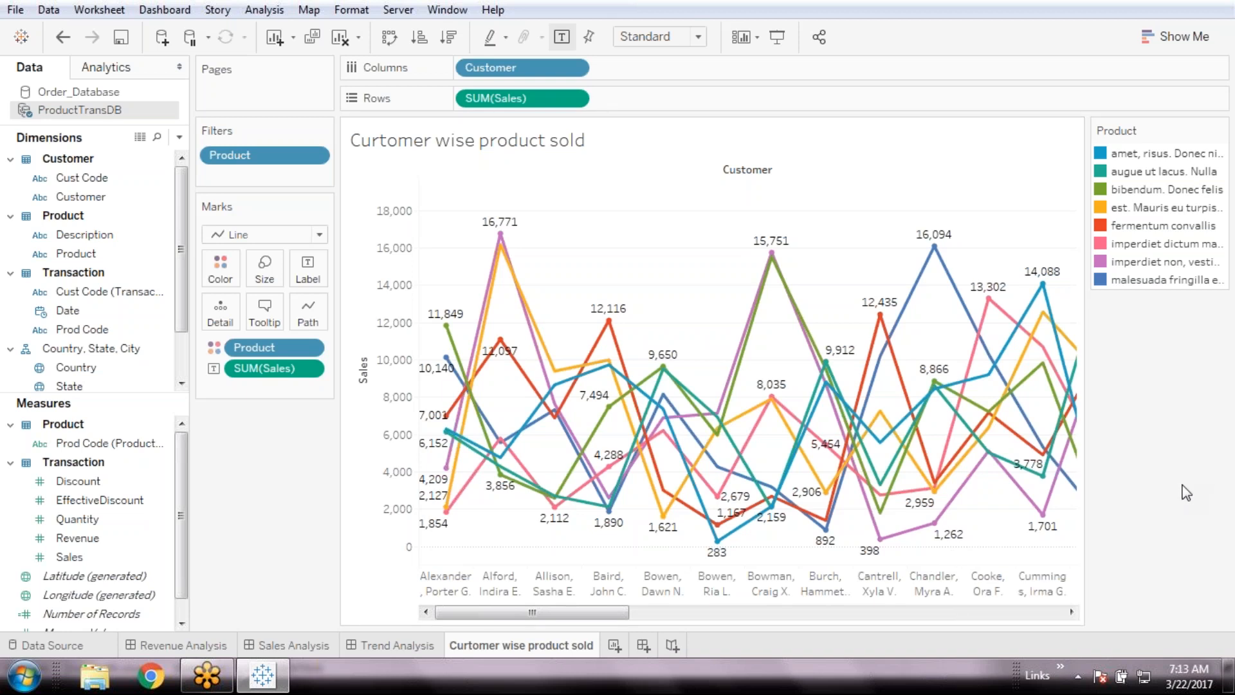
# - Review the chart types suggested for the sheet, and look at the charts on the Revenue Analysis dashboard
pyautogui.click(1194, 41)
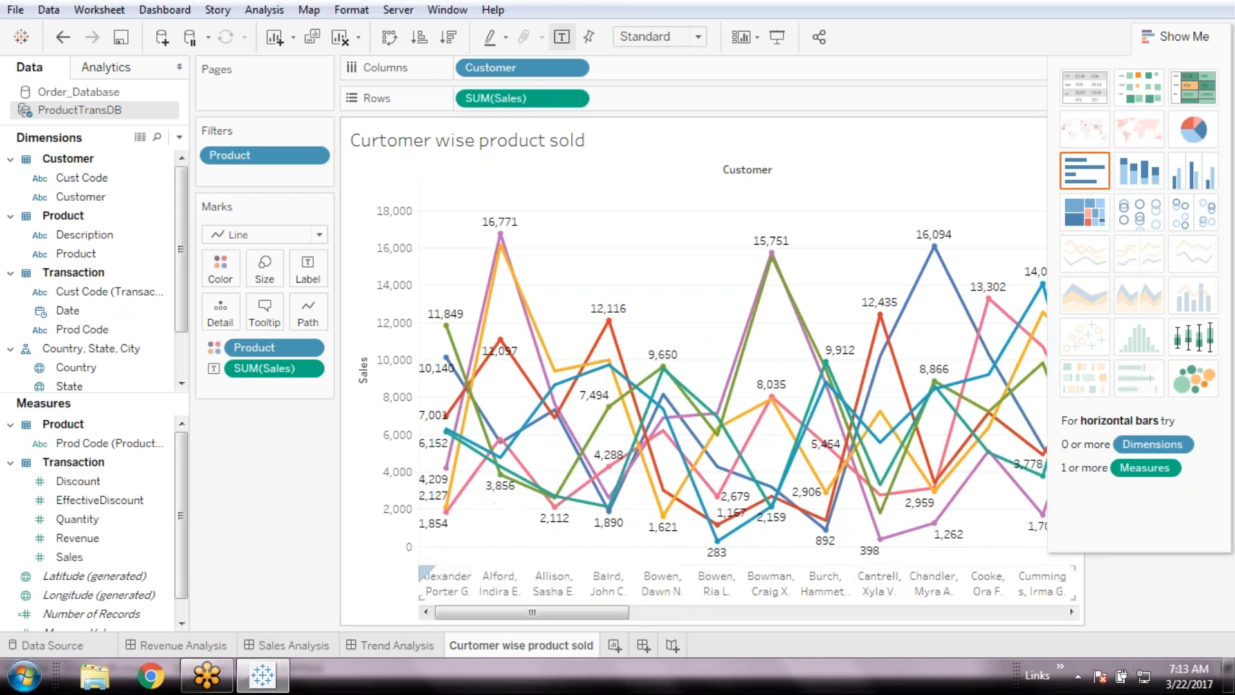
pyautogui.moveTo(464, 432)
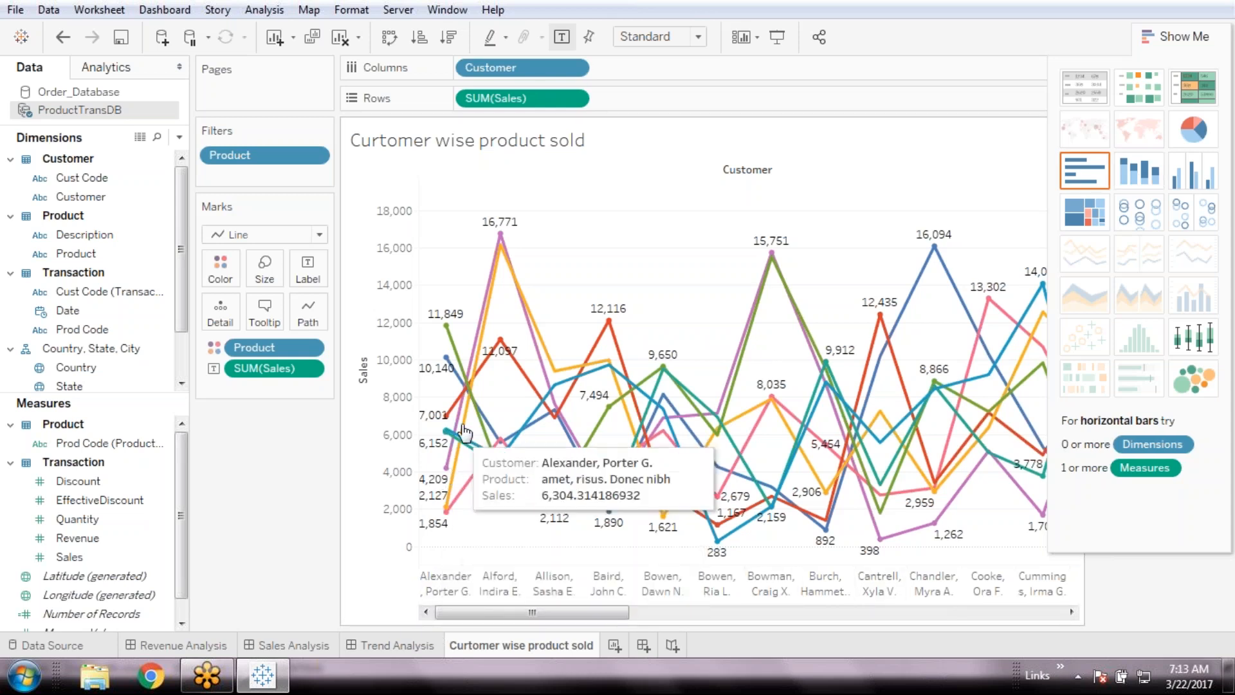
pyautogui.click(179, 645)
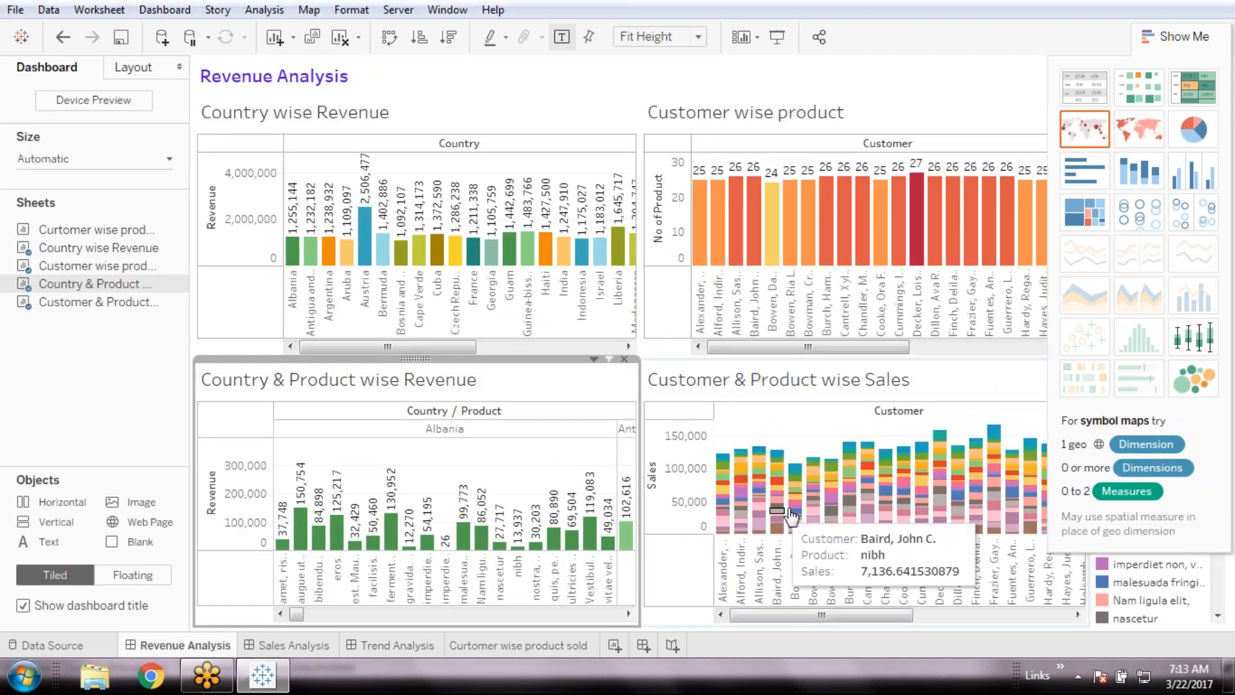
pyautogui.click(539, 647)
# - Try the Bar mark type on the Curtomer wise product sold chart, and switch it back to Line
pyautogui.click(283, 234)
pyautogui.click(238, 274)
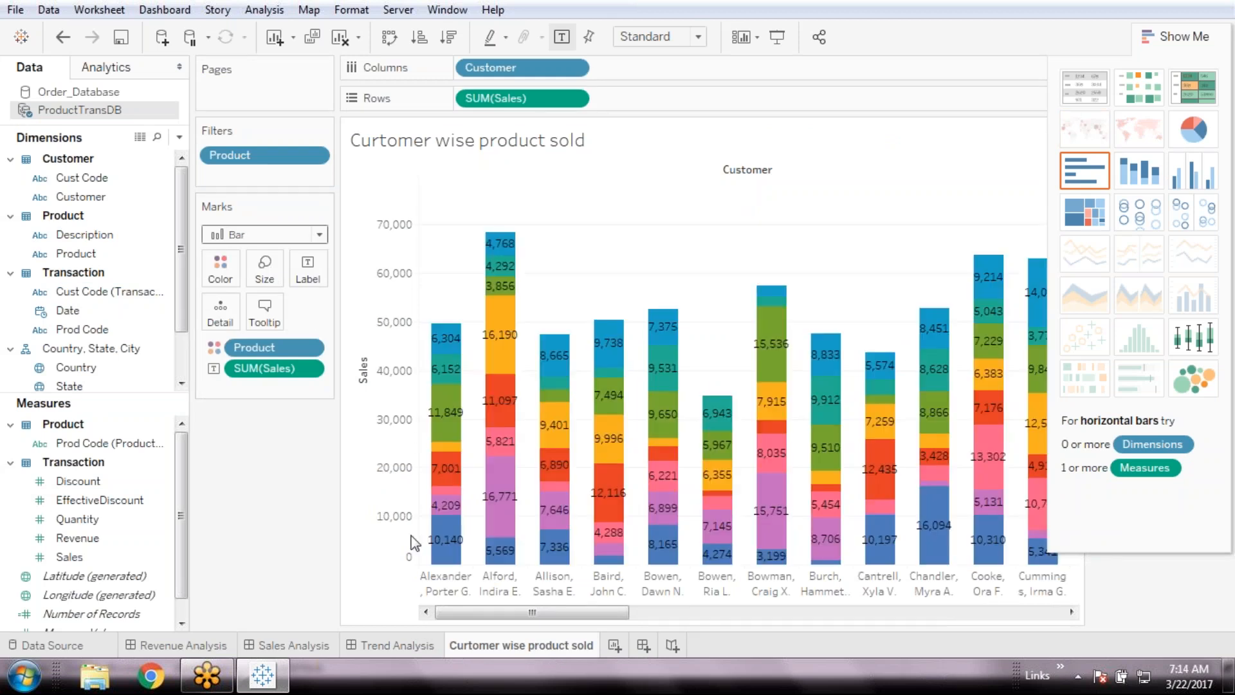
pyautogui.click(1167, 40)
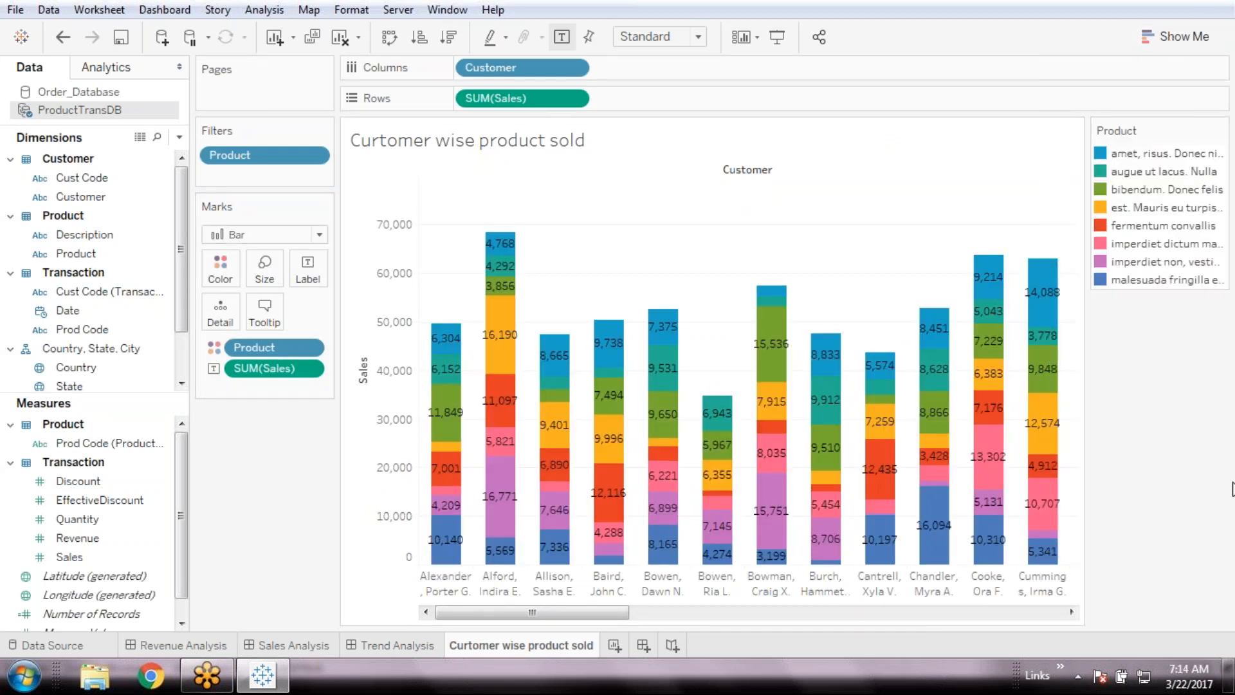
pyautogui.click(324, 236)
pyautogui.click(238, 291)
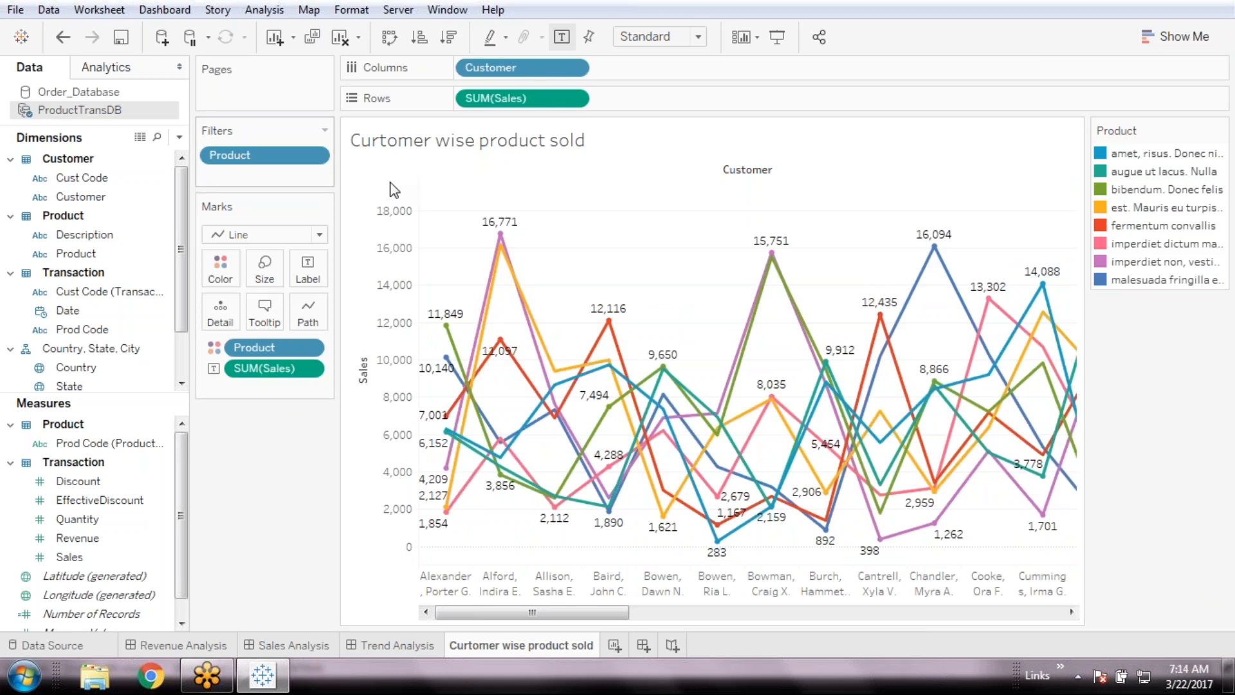
# - Add a new worksheet and compare its available chart types with those of the Curtomer wise product sold sheet
pyautogui.click(616, 646)
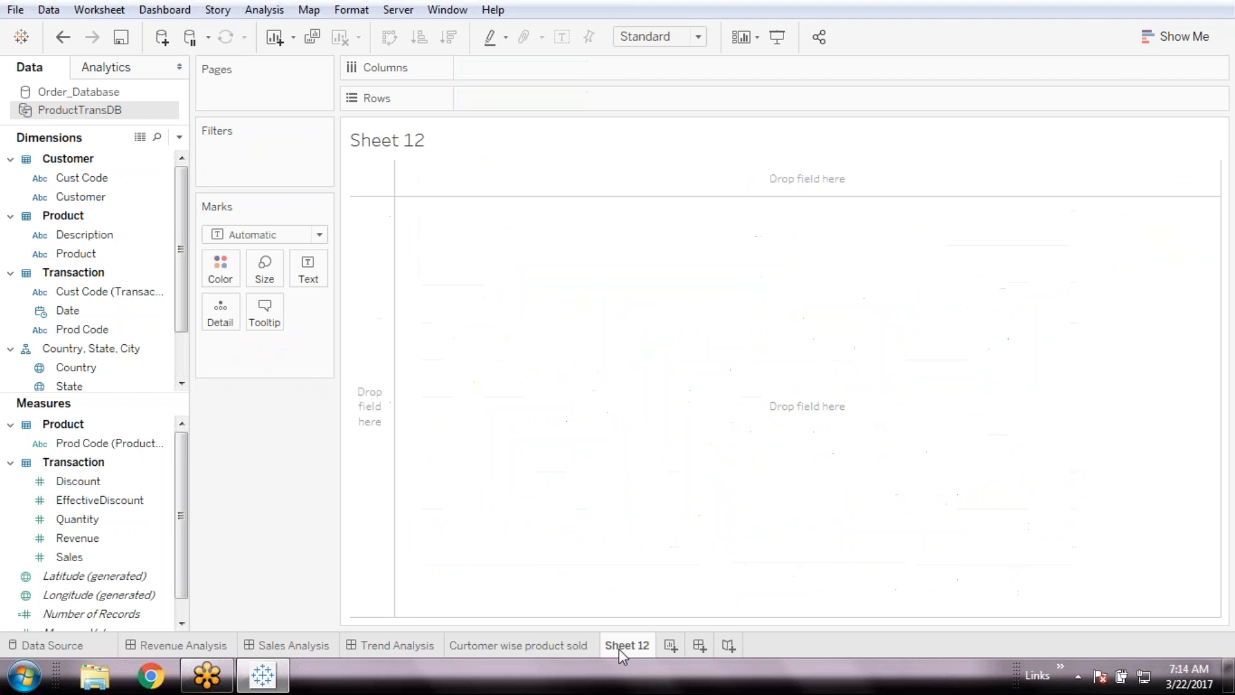
pyautogui.click(1176, 38)
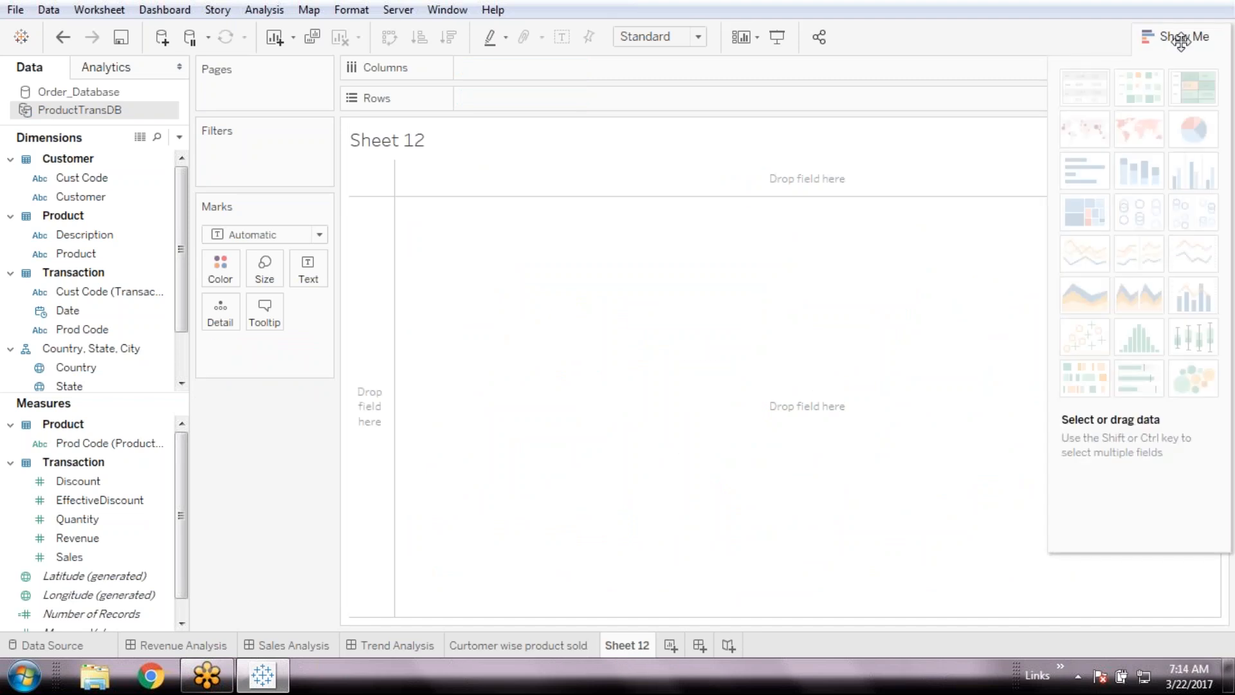
pyautogui.moveTo(1161, 256)
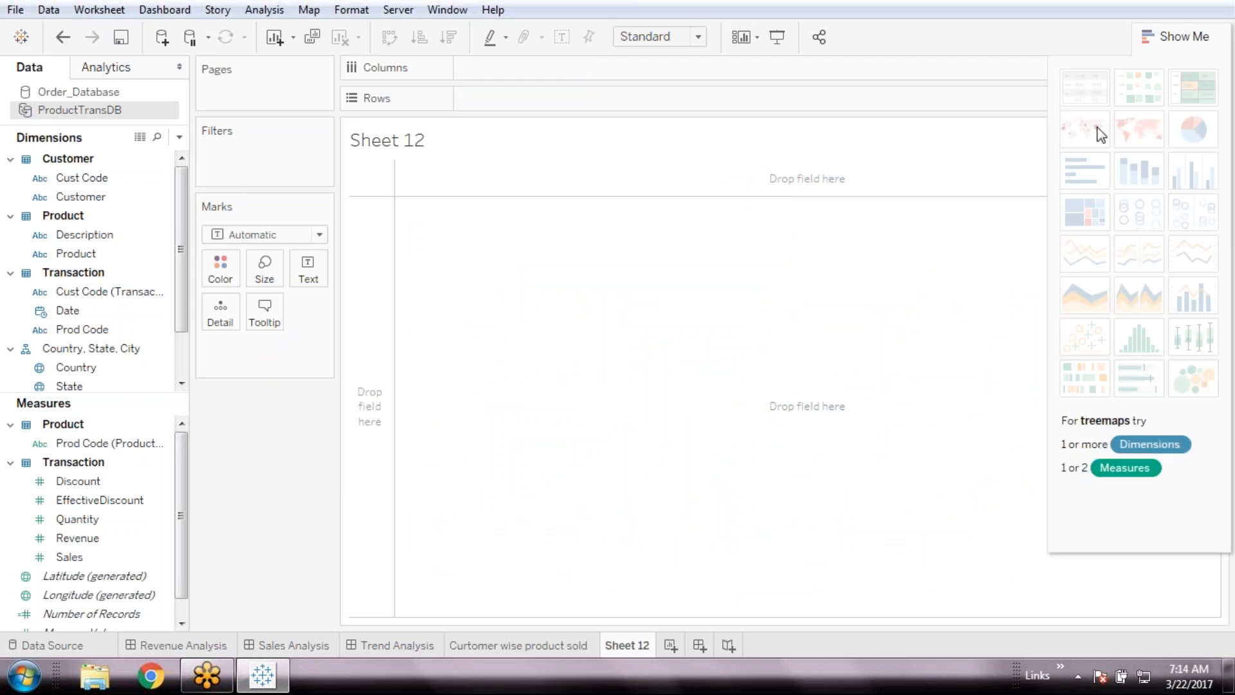
pyautogui.click(548, 645)
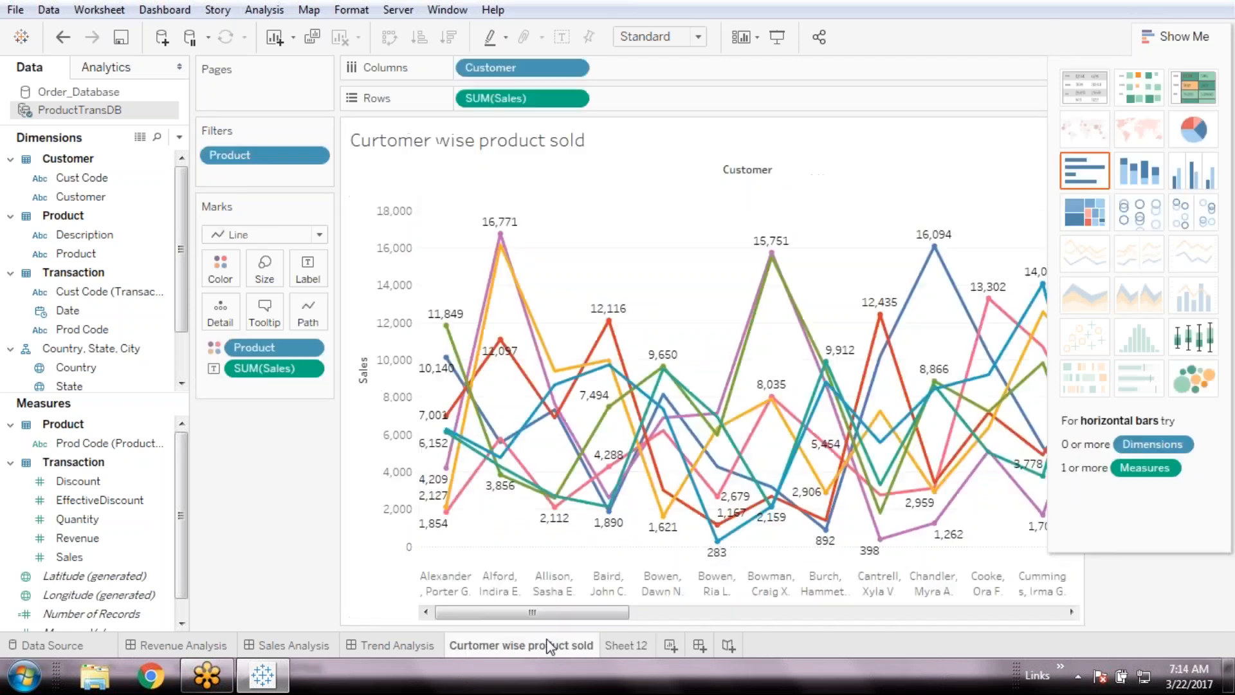
pyautogui.click(616, 643)
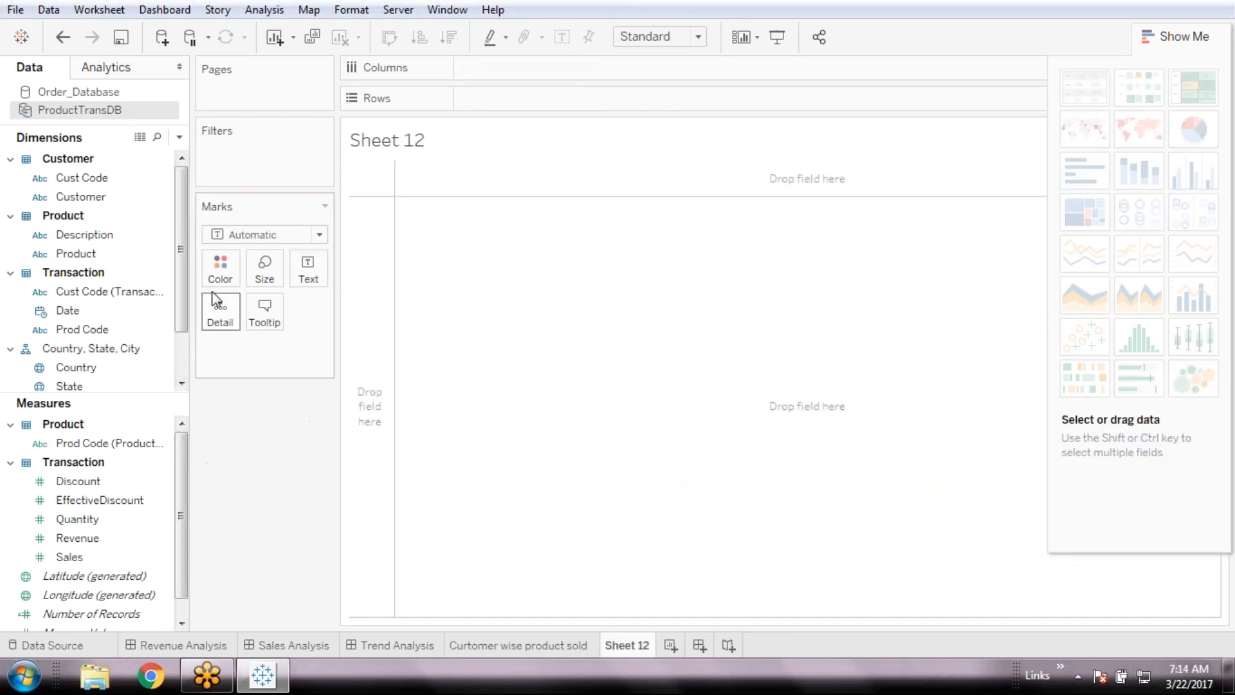
pyautogui.moveTo(182, 313); pyautogui.dragTo(184, 280)
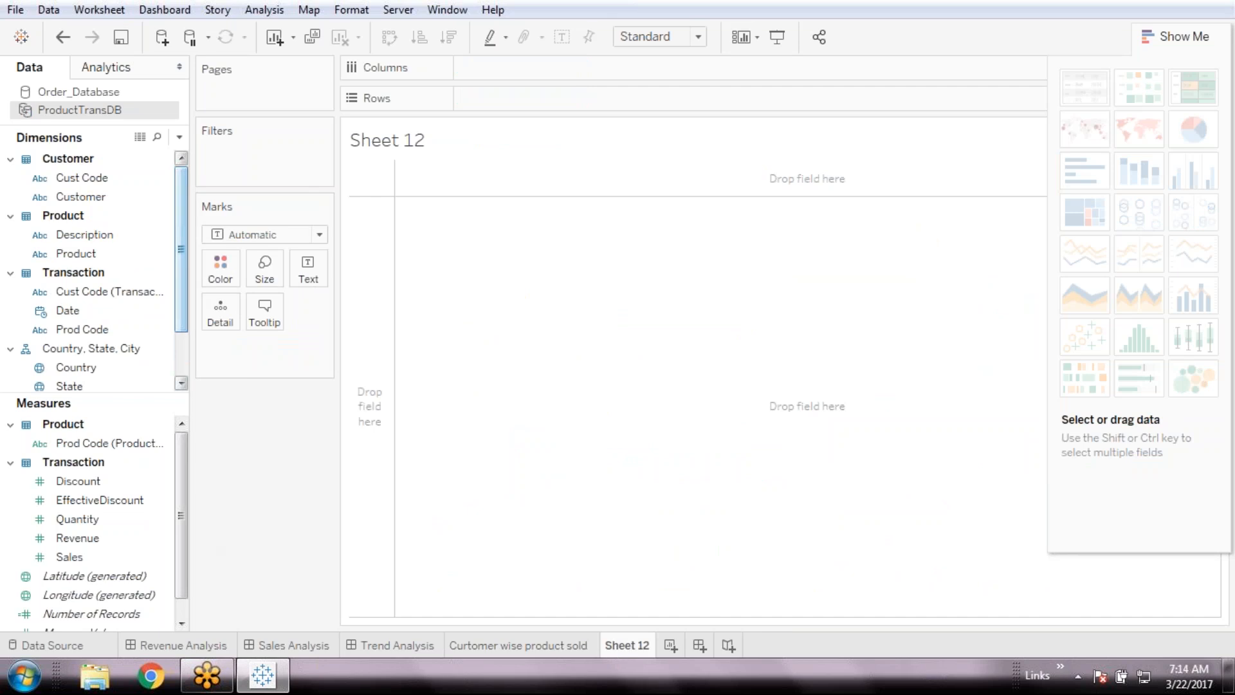
pyautogui.rightClick(508, 646)
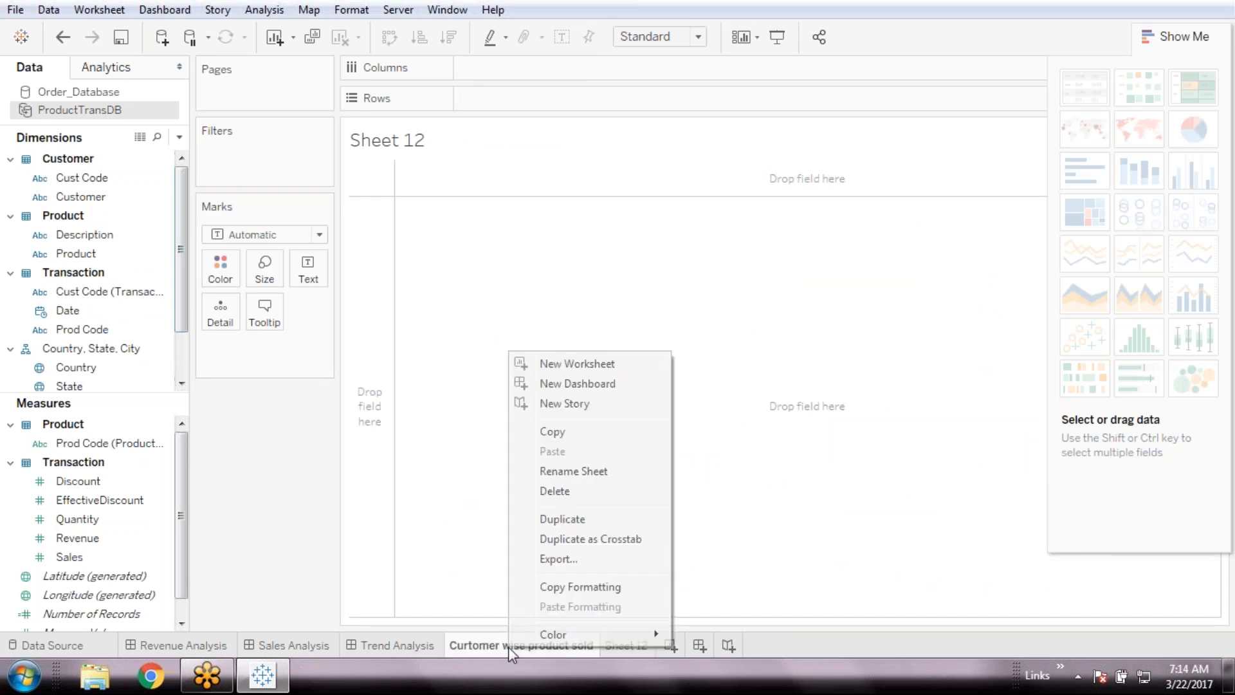
pyautogui.click(619, 650)
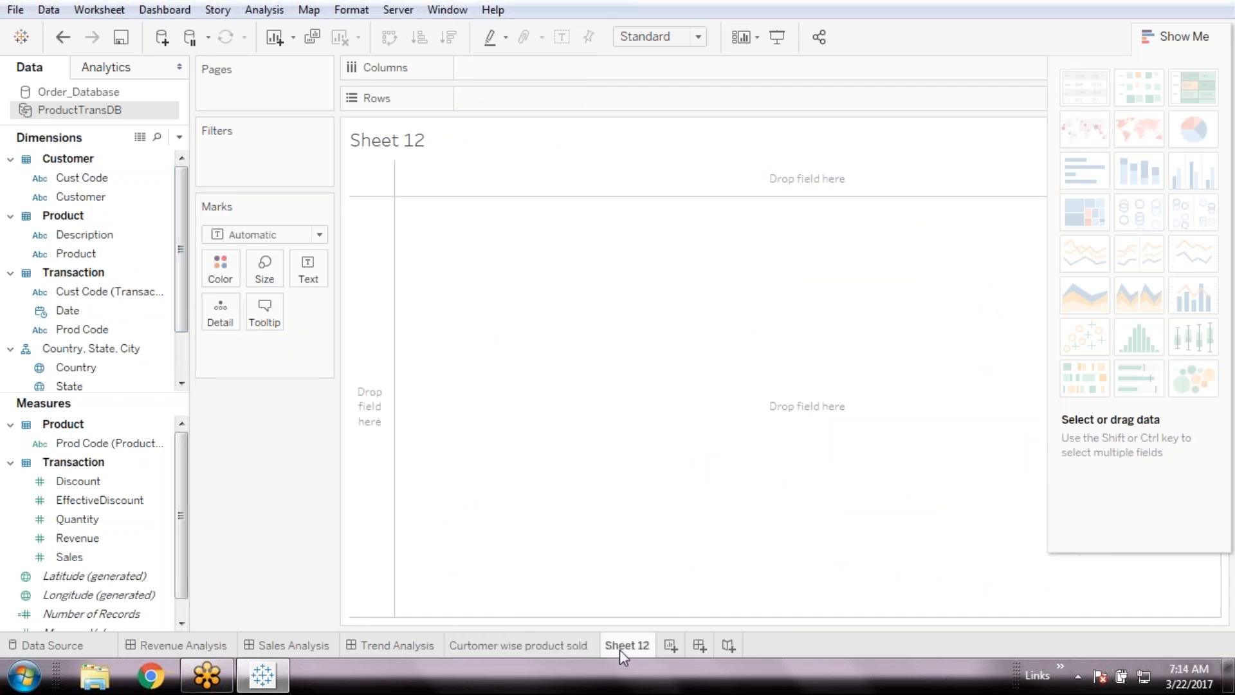
# - Add the Date field to the new sheet's columns, grouped by discrete Month
pyautogui.moveTo(179, 283); pyautogui.dragTo(183, 363)
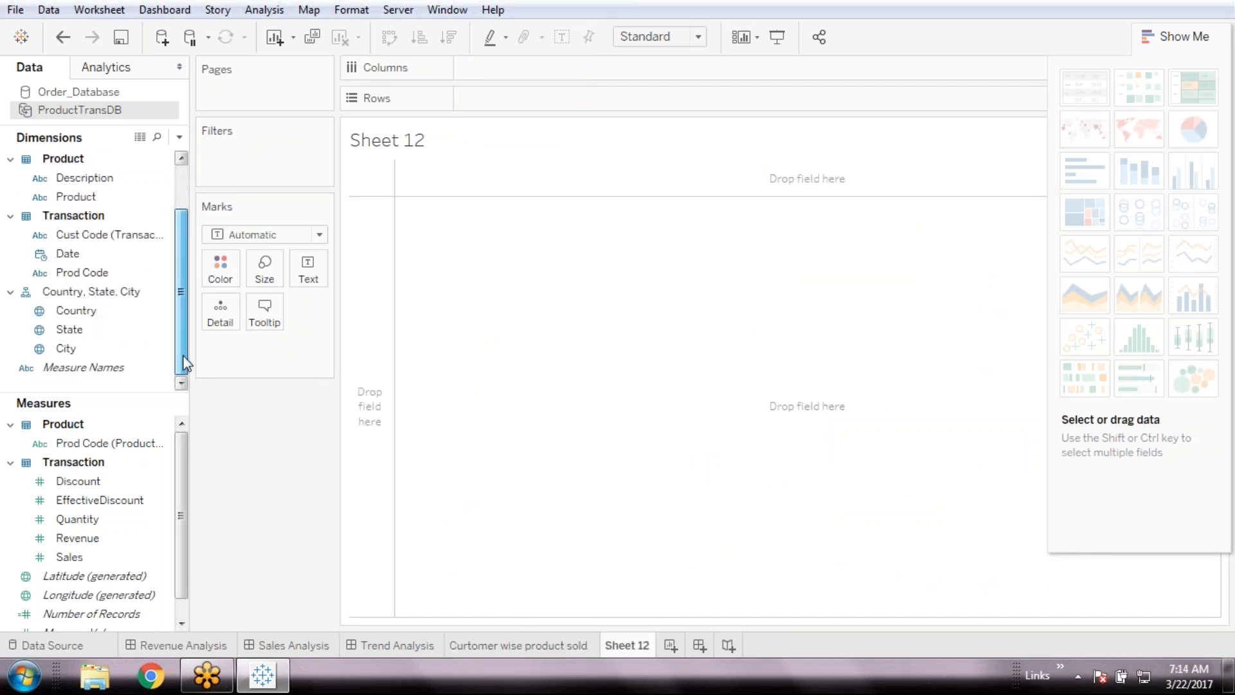
pyautogui.click(97, 256)
pyautogui.rightClick(98, 258)
pyautogui.moveTo(189, 458)
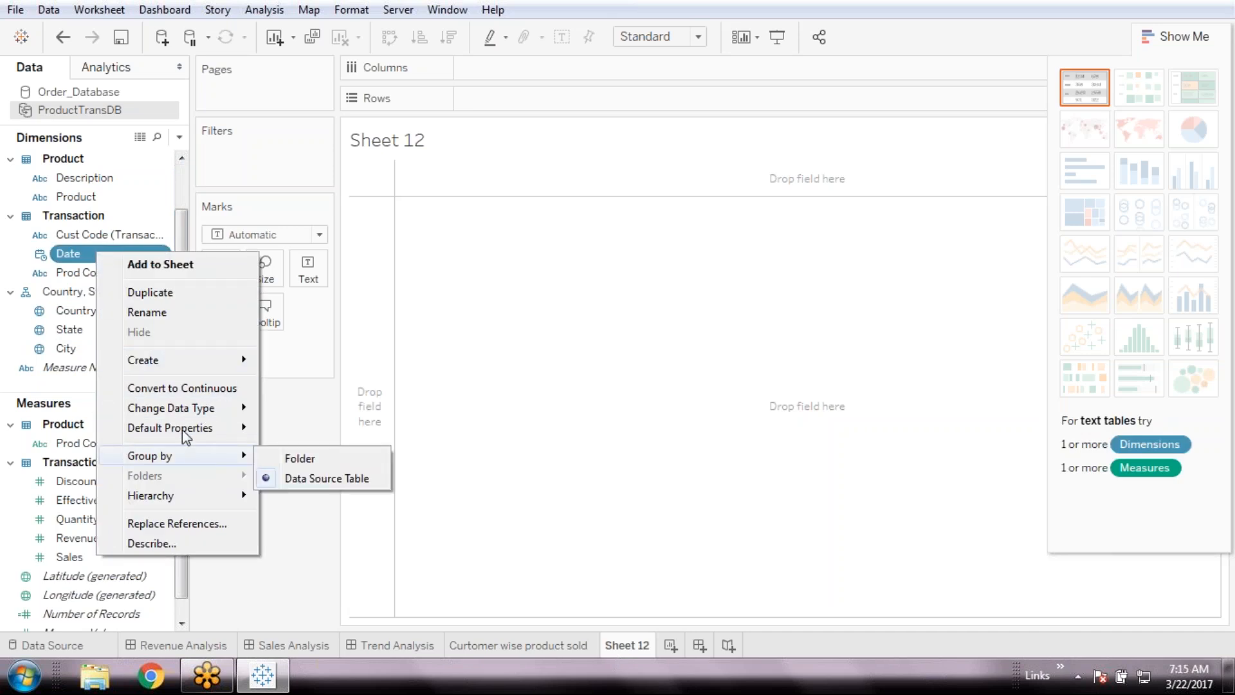
pyautogui.click(186, 266)
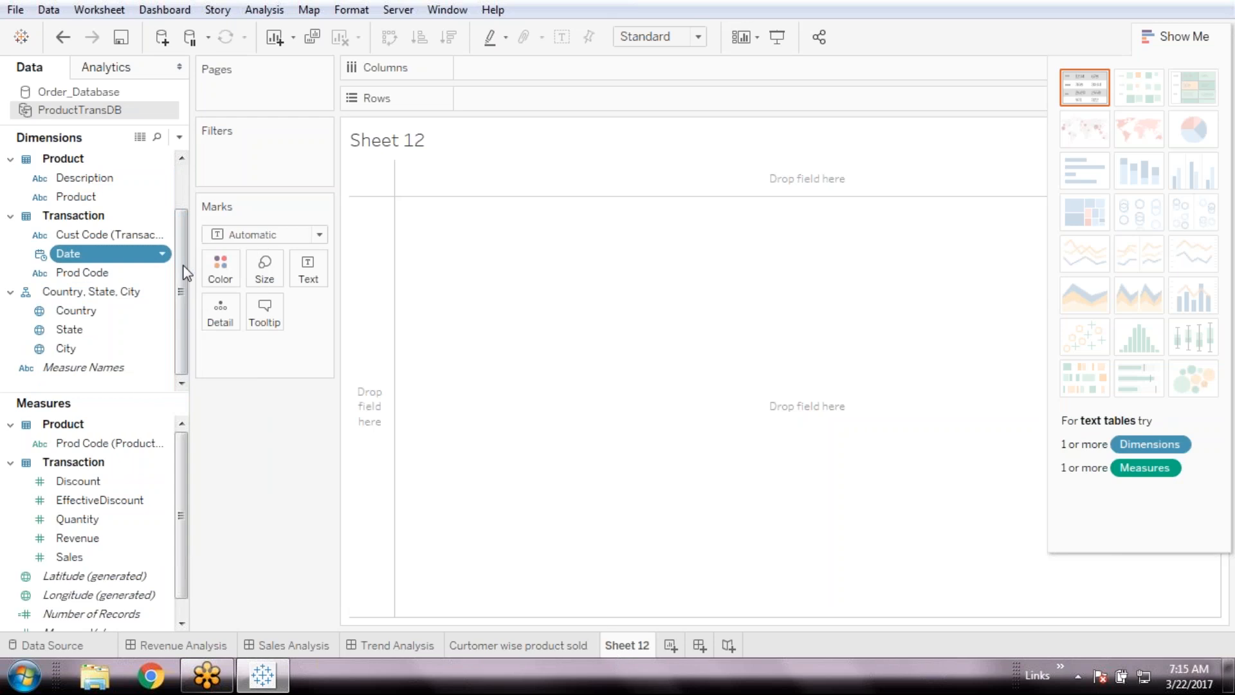
pyautogui.click(573, 69)
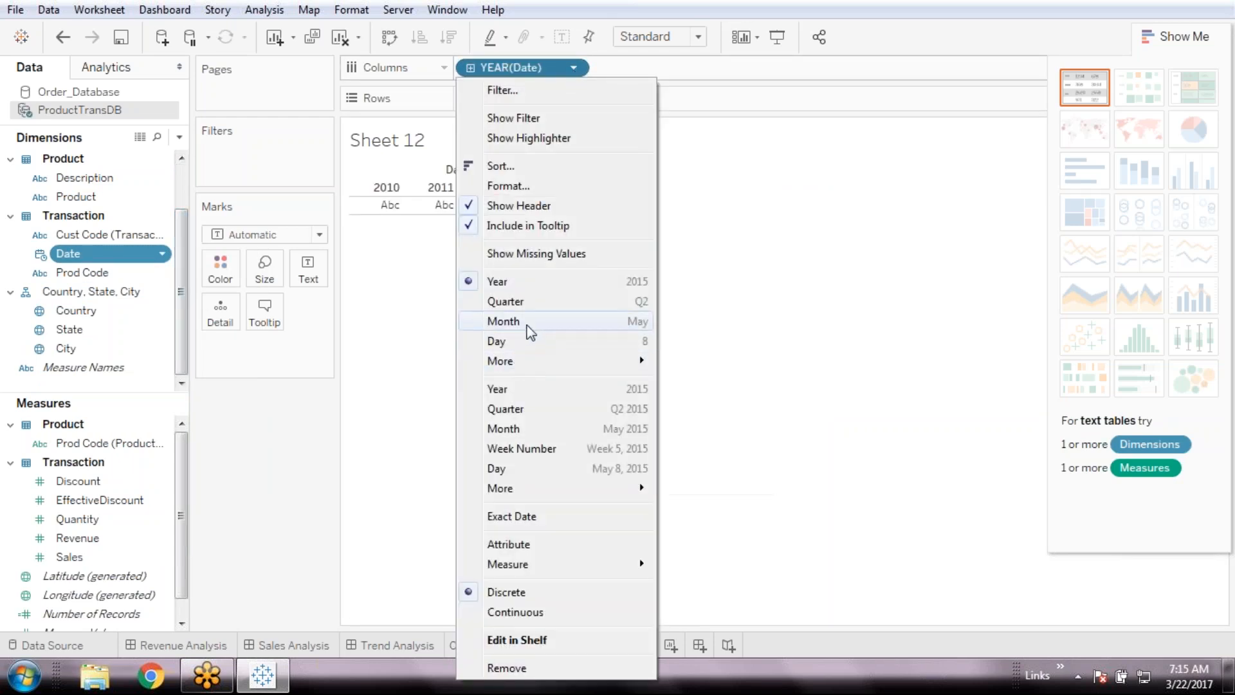
pyautogui.click(503, 321)
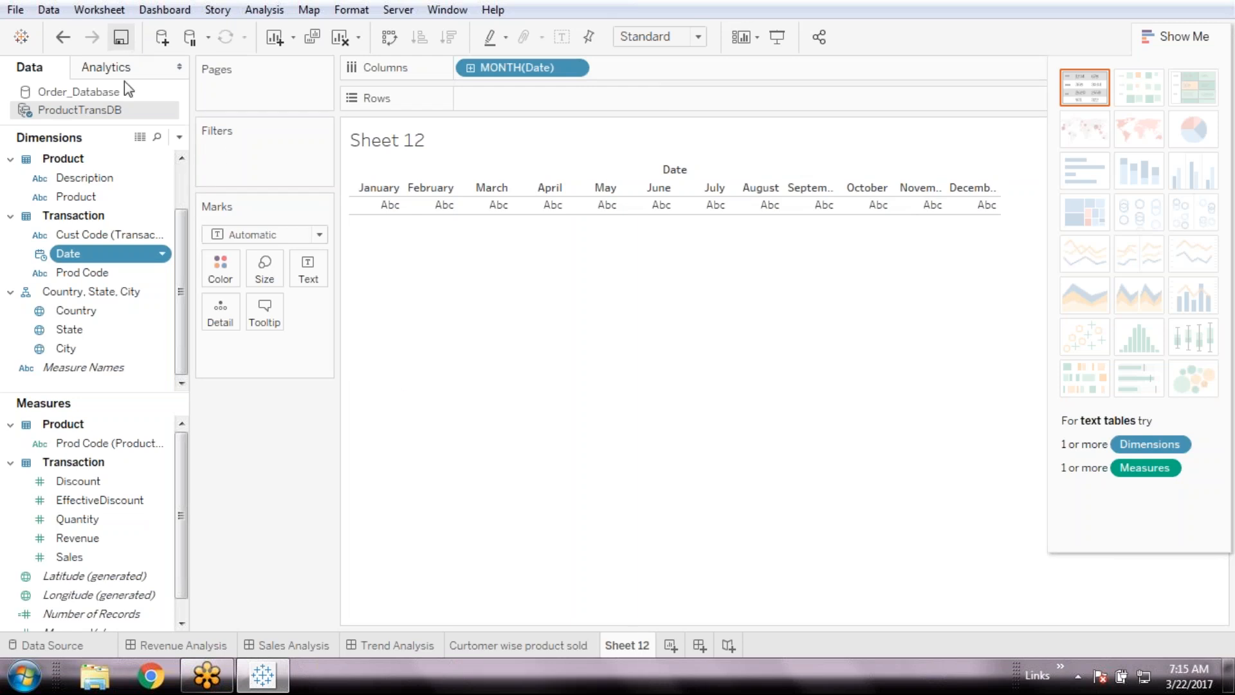
# - Add Product as the table's rows and Discount as its measure
pyautogui.moveTo(180, 339); pyautogui.dragTo(180, 319)
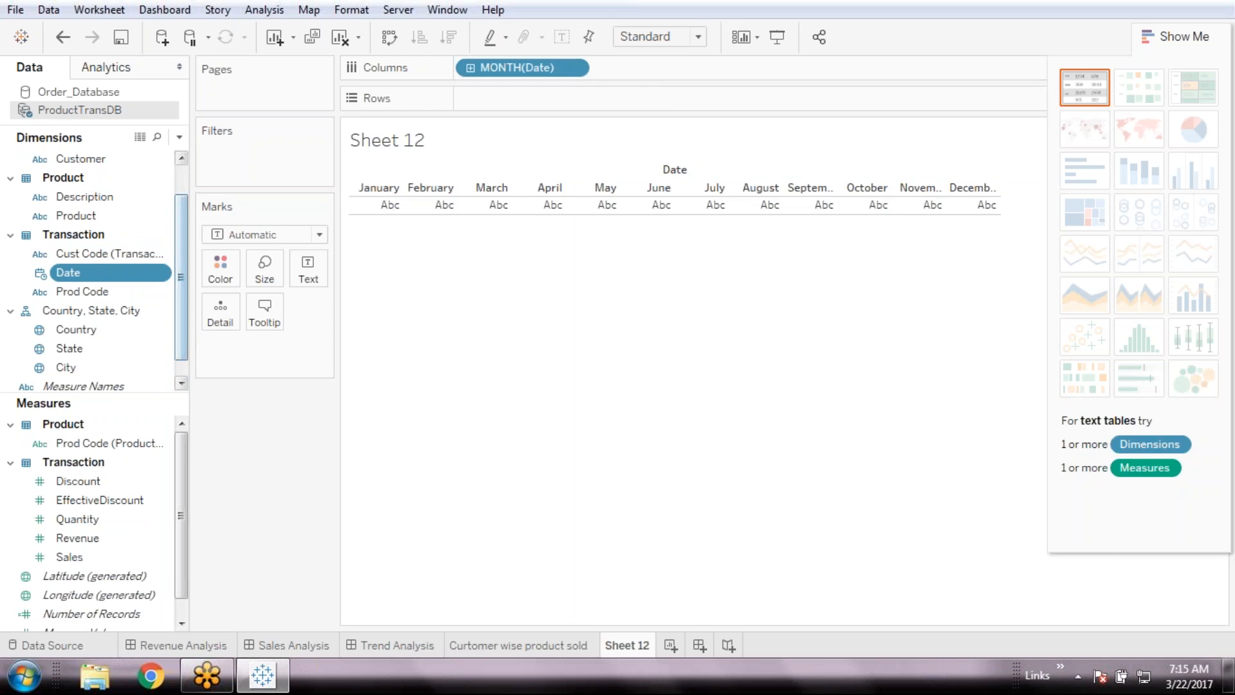
pyautogui.doubleClick(82, 214)
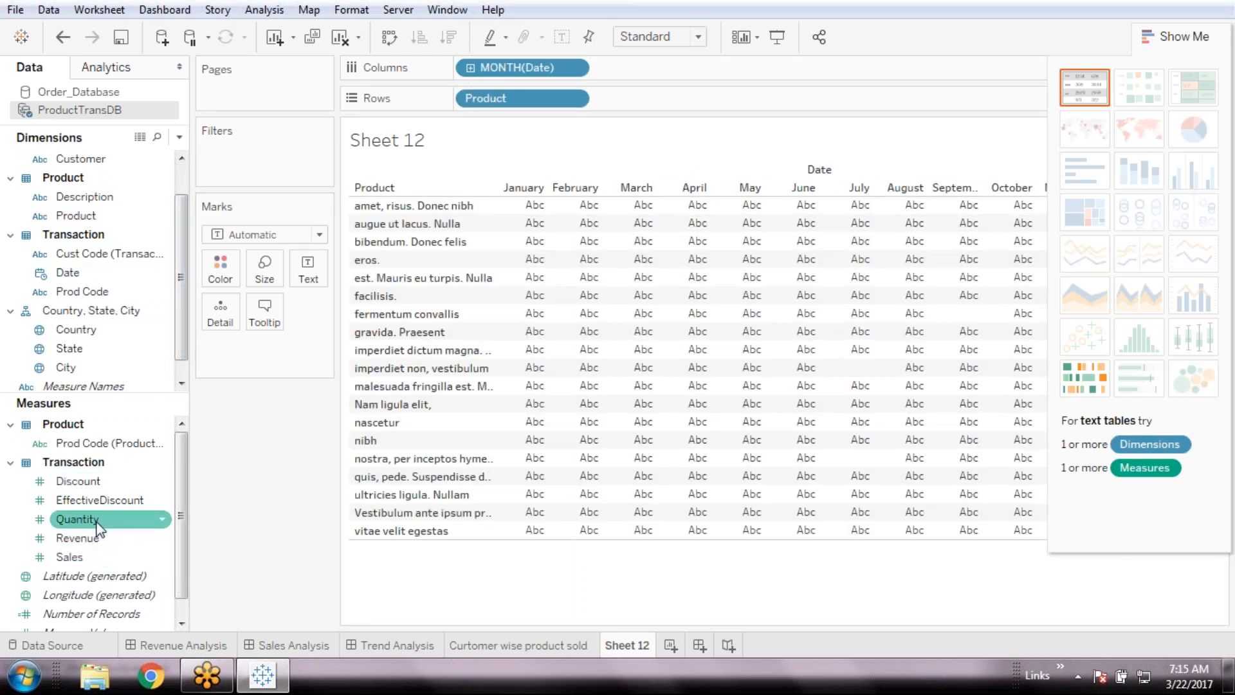
pyautogui.doubleClick(95, 488)
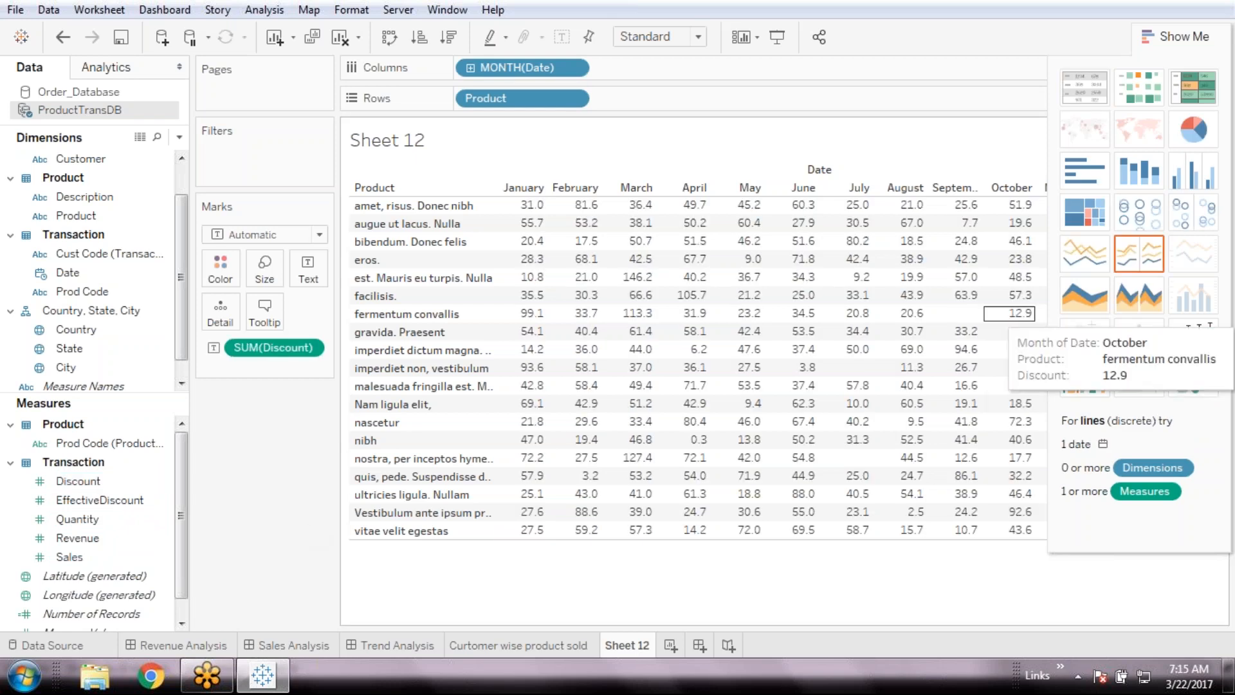
# - Convert the table to a discrete line chart, and place Product in the columns after the month
pyautogui.click(1135, 257)
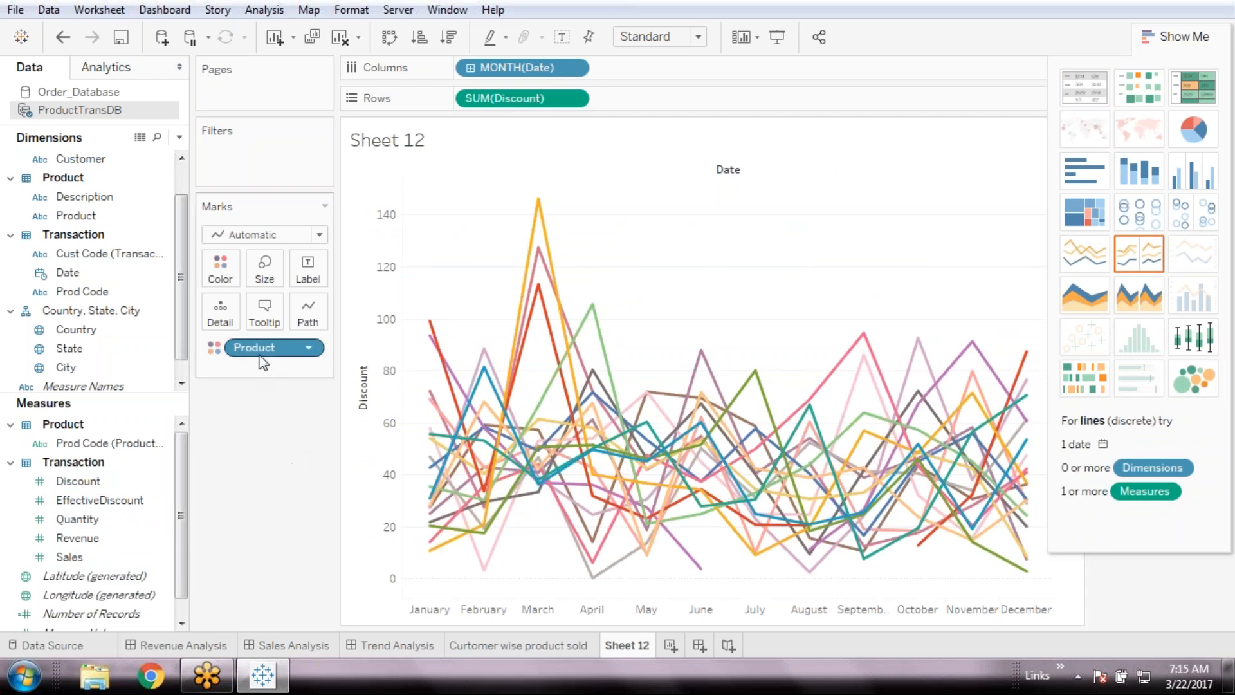
pyautogui.click(1153, 261)
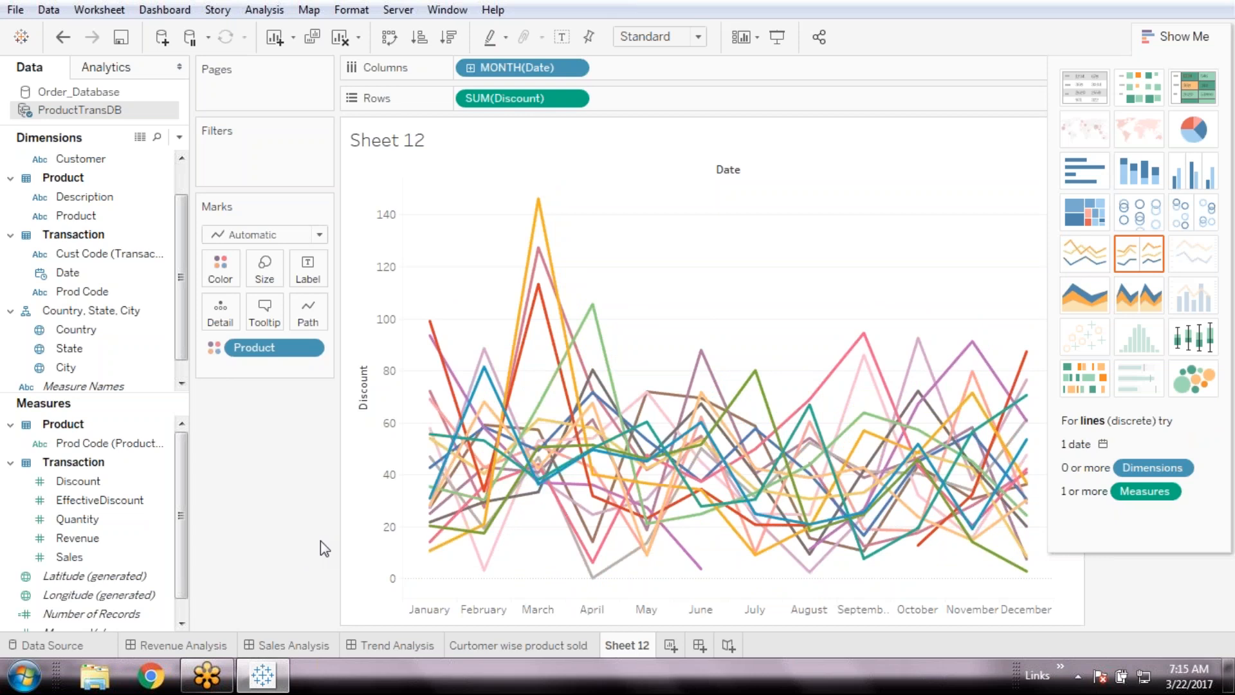
pyautogui.moveTo(492, 105); pyautogui.dragTo(695, 74)
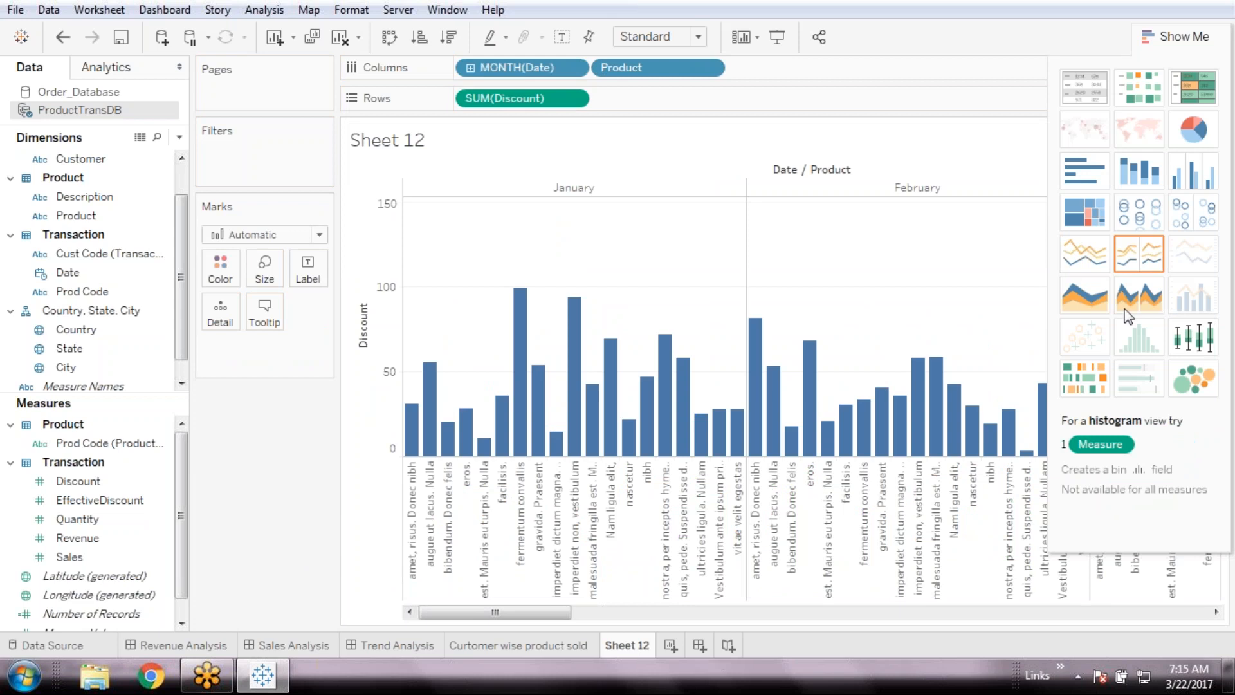
# - Change the discount chart's mark type to Line and close the chart type suggestions
pyautogui.click(323, 235)
pyautogui.click(269, 284)
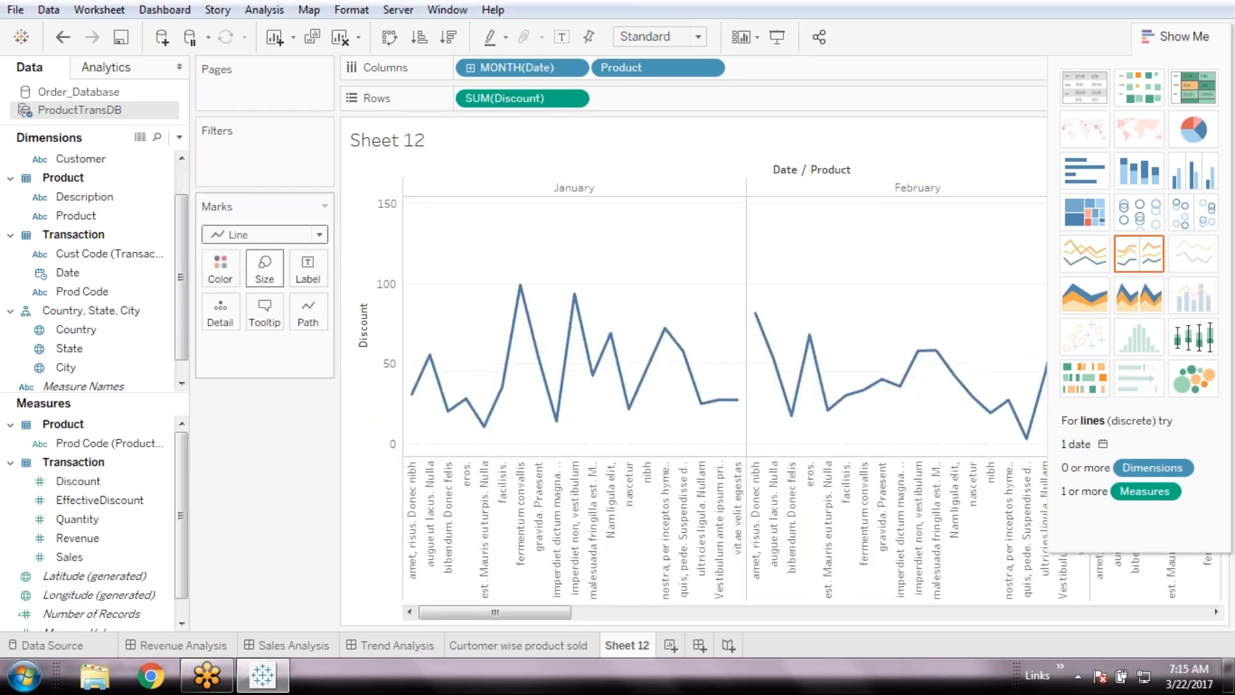
pyautogui.click(1205, 36)
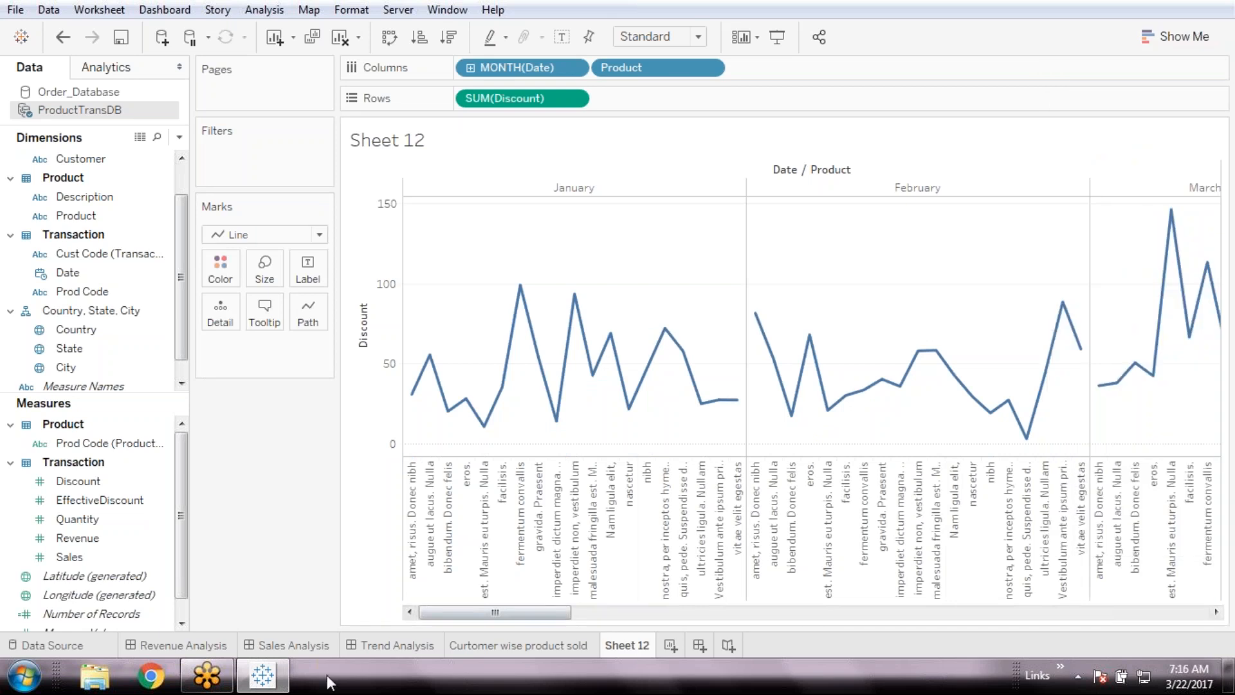
# - Review the Trend Analysis and Revenue Analysis dashboards, looking through the countries in the Country & Product wise Revenue chart
pyautogui.click(397, 646)
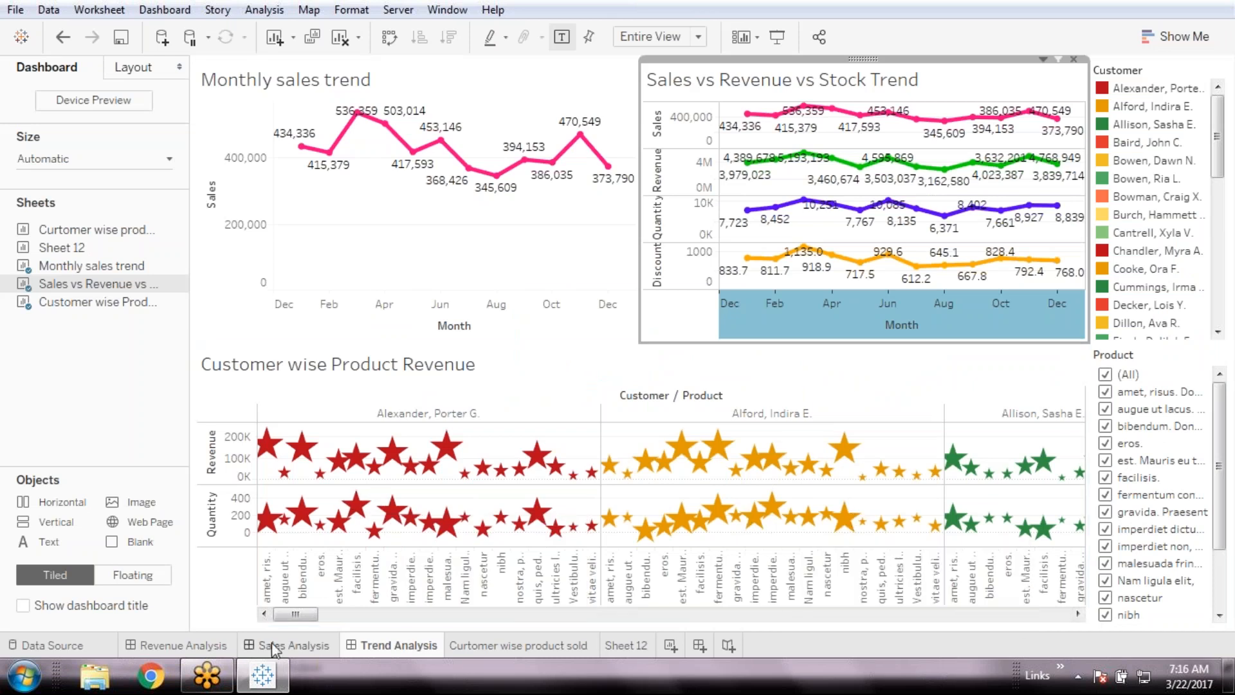
pyautogui.click(201, 645)
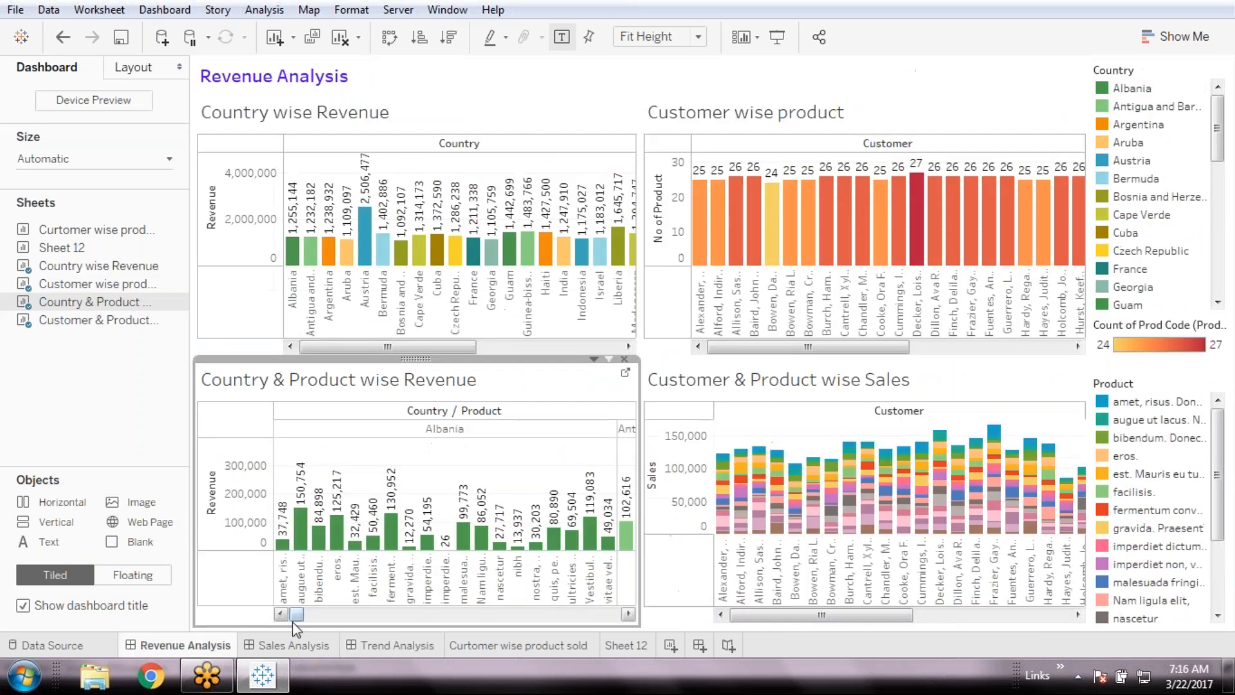
pyautogui.moveTo(299, 616); pyautogui.dragTo(311, 613)
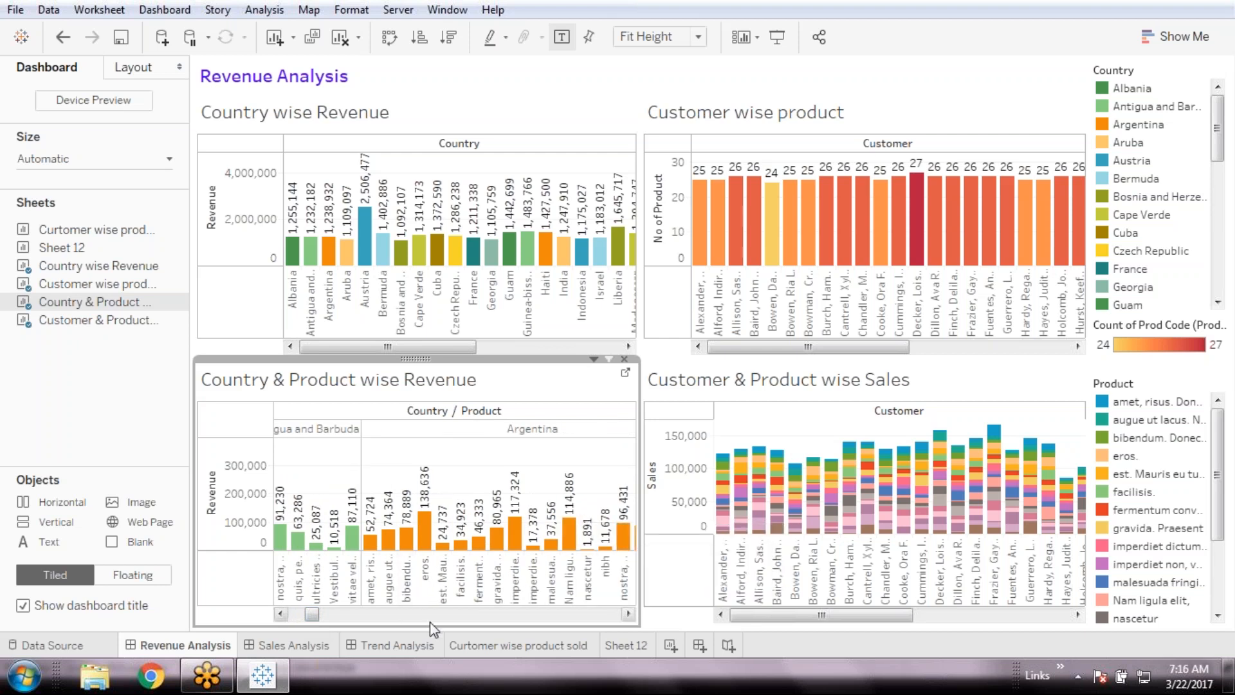
pyautogui.click(545, 651)
pyautogui.click(212, 645)
pyautogui.moveTo(316, 612); pyautogui.dragTo(330, 615)
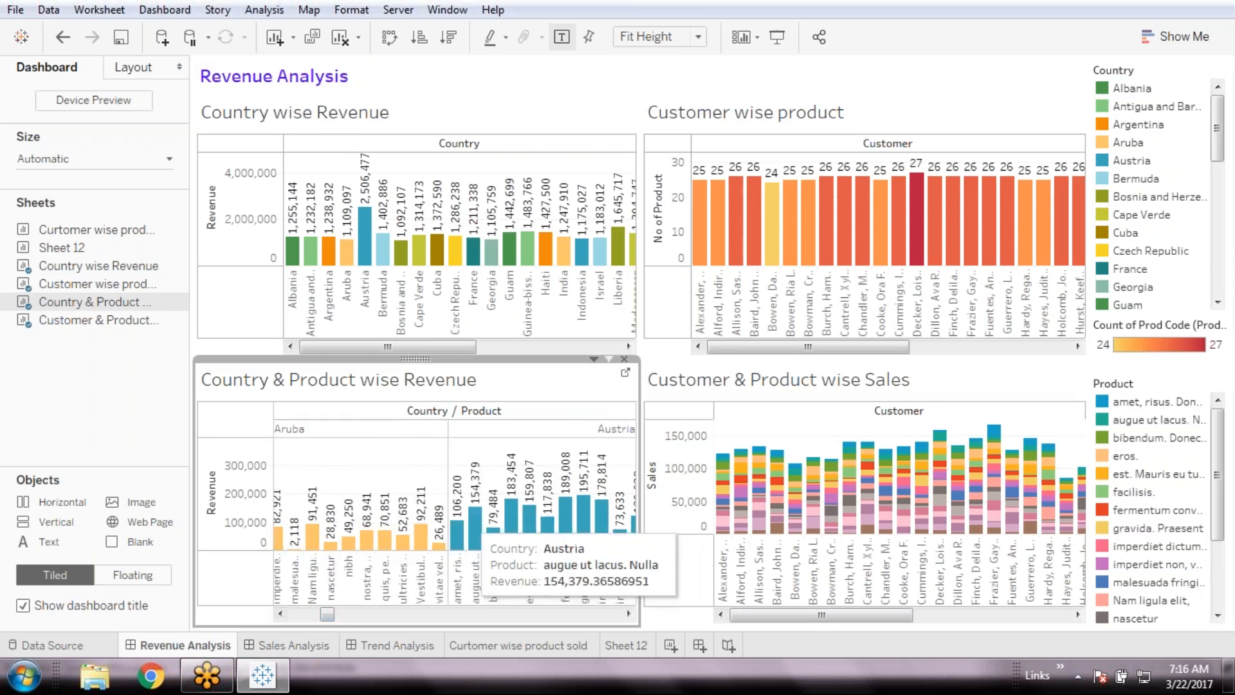
pyautogui.click(335, 614)
pyautogui.click(345, 615)
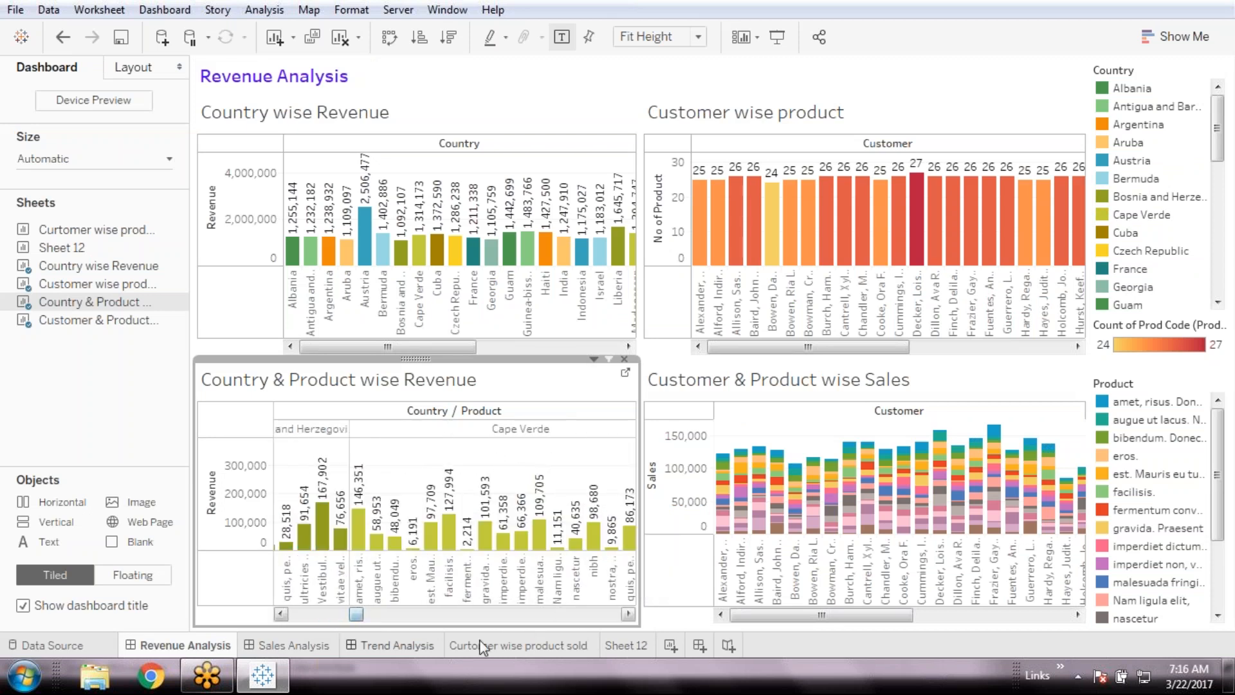
# - Return to Sheet 12 and examine the mid-year discount lines, including July's point for the product Vestibulum ante ipsum primis in
pyautogui.click(633, 645)
pyautogui.moveTo(541, 616); pyautogui.dragTo(943, 595)
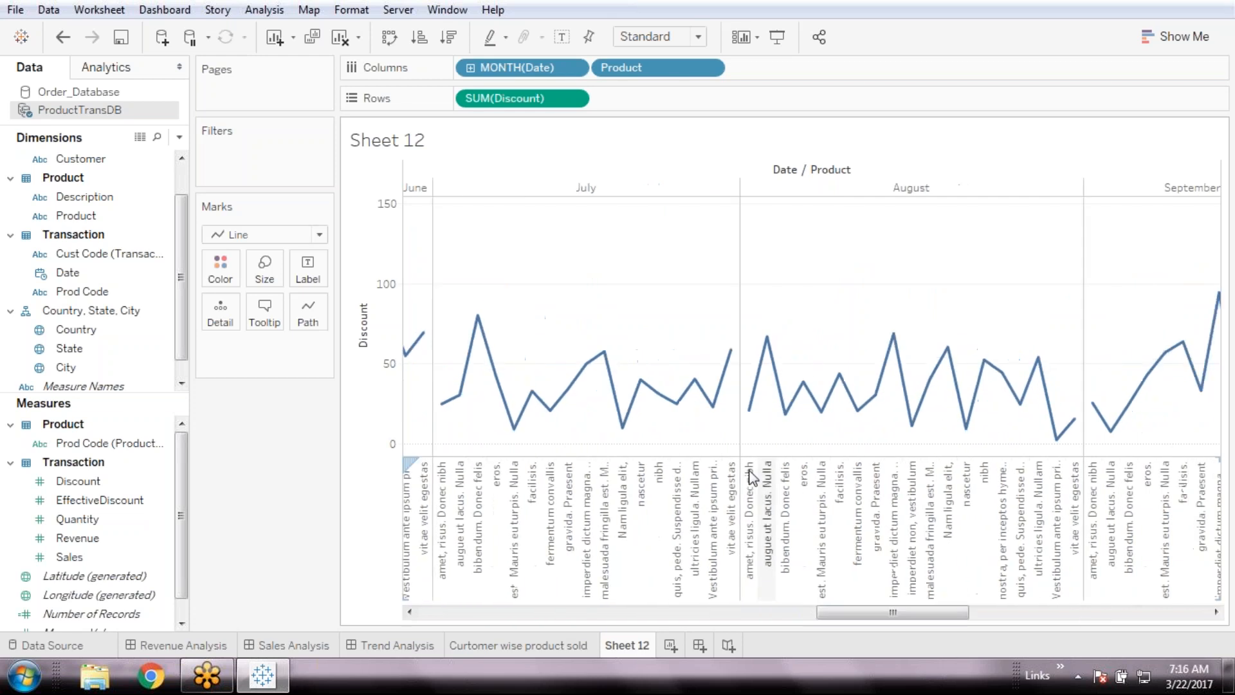
pyautogui.click(714, 475)
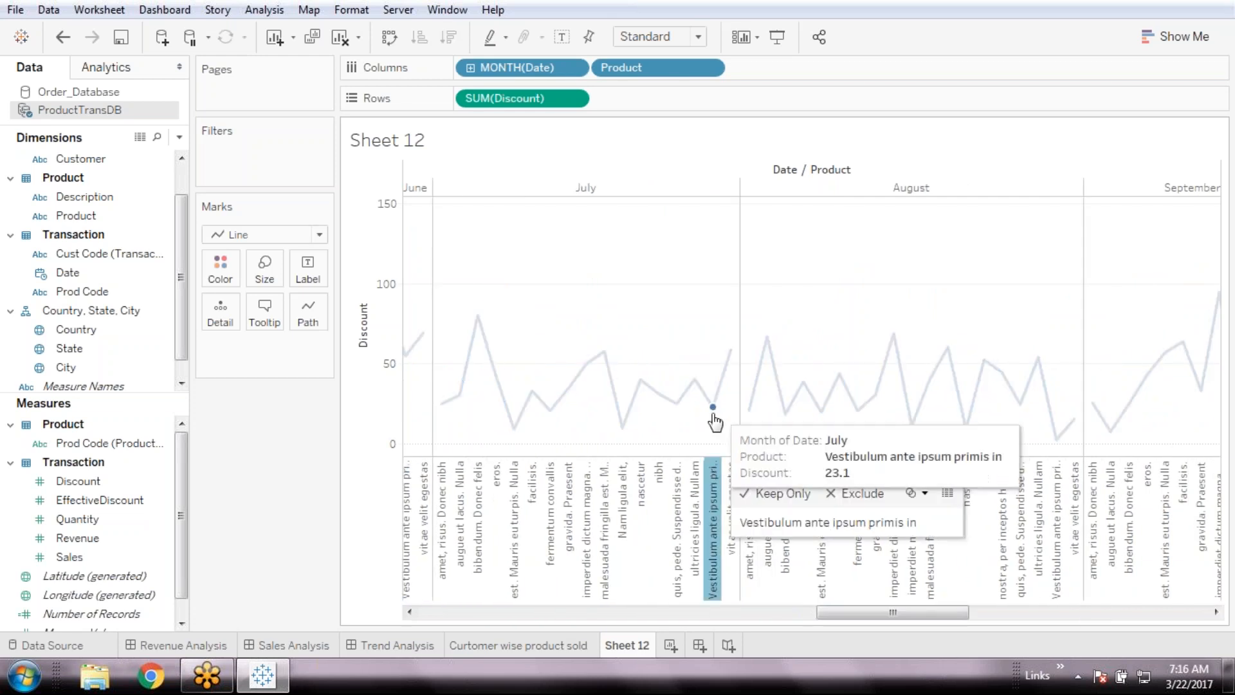
pyautogui.click(713, 410)
pyautogui.click(746, 442)
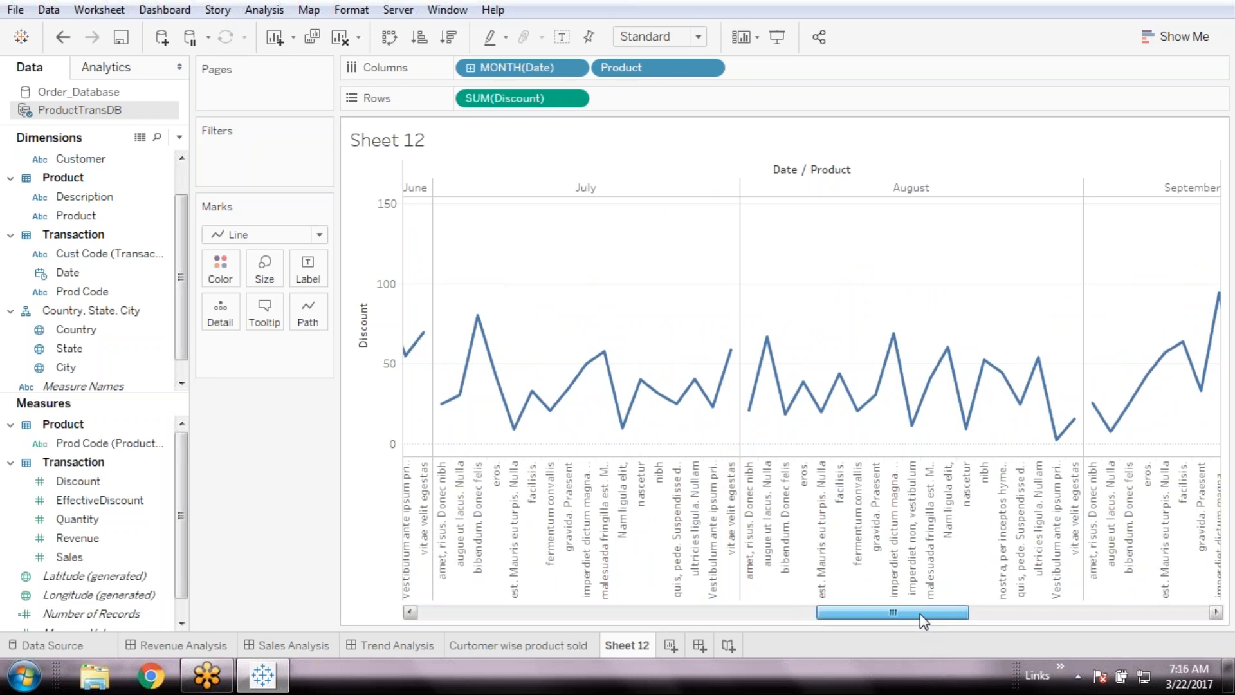
pyautogui.moveTo(919, 614); pyautogui.dragTo(862, 616)
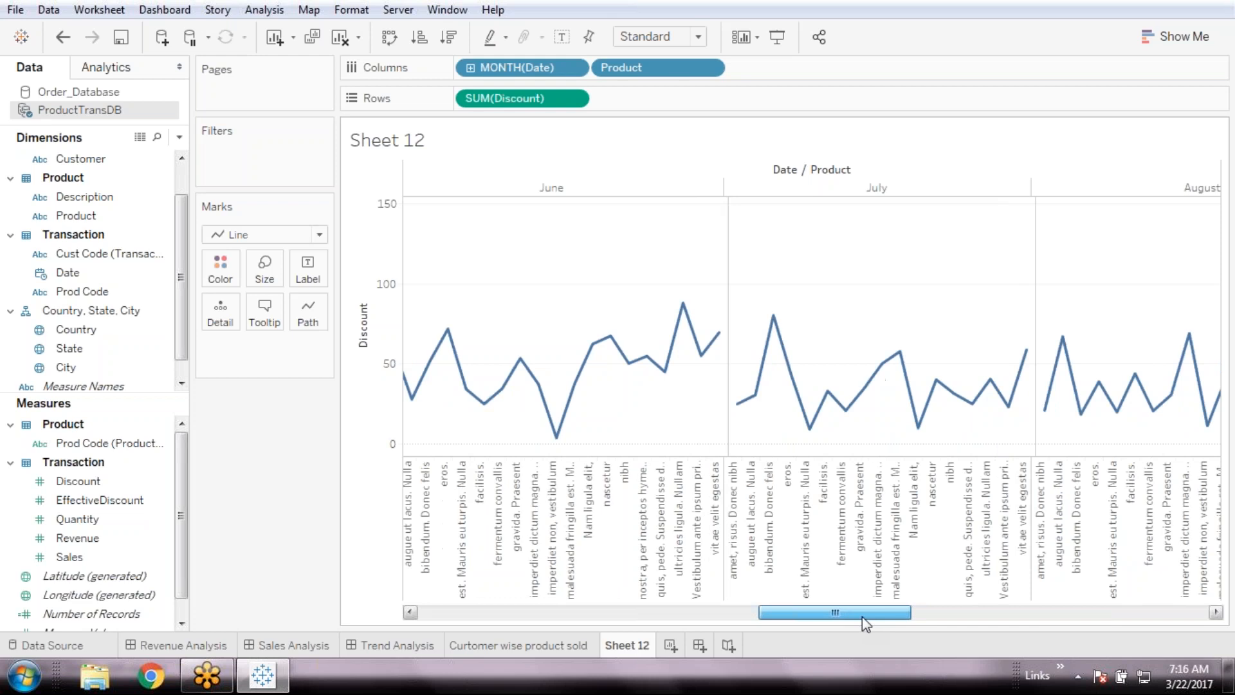
# - Add Sales and Quantity as measures in the rows beneath Discount
pyautogui.click(111, 558)
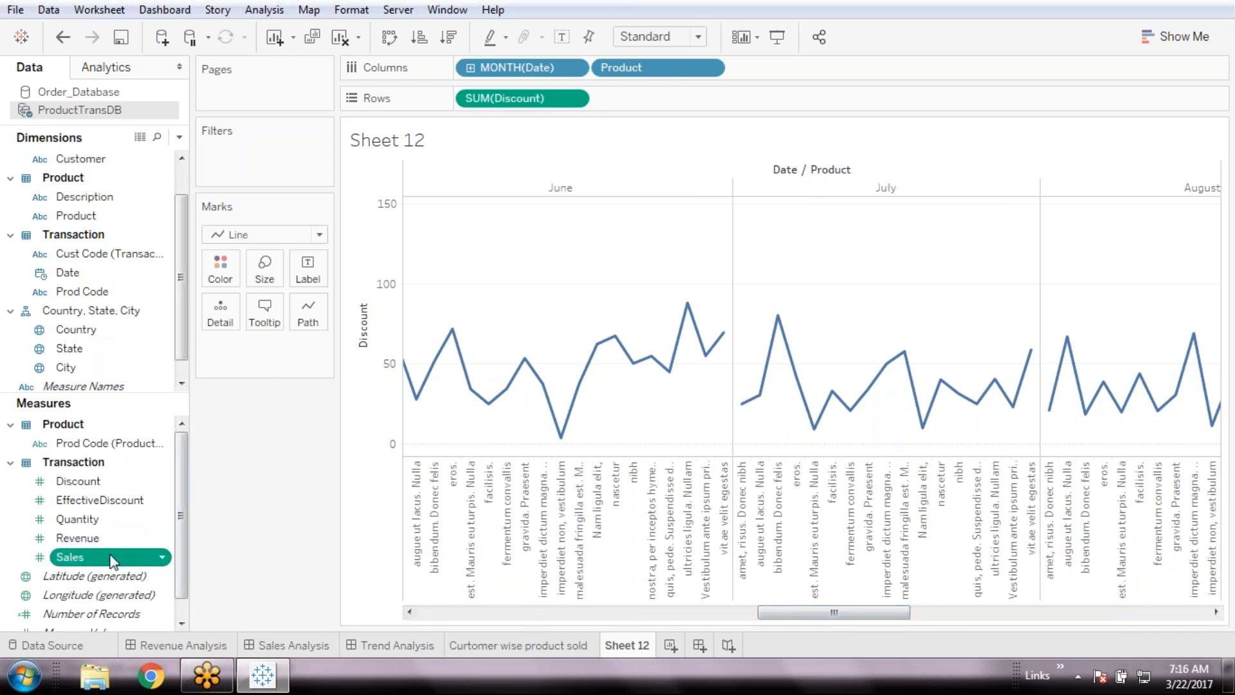
pyautogui.doubleClick(111, 558)
pyautogui.moveTo(833, 612); pyautogui.dragTo(461, 612)
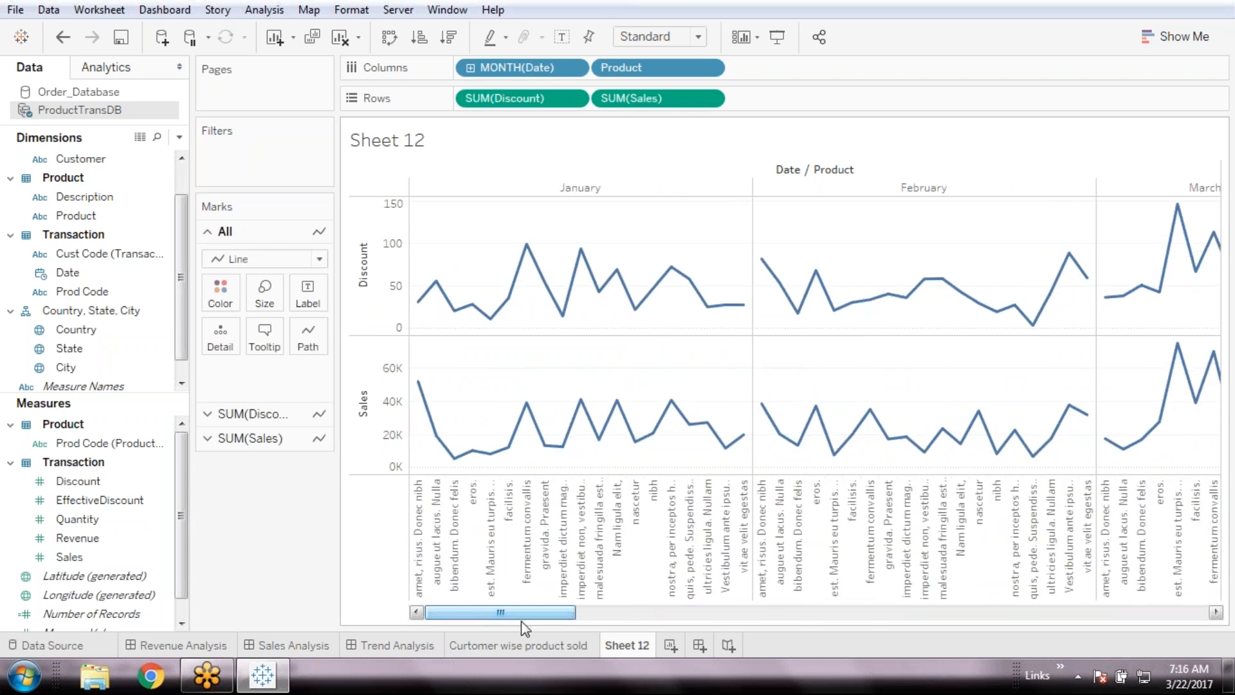
pyautogui.click(94, 521)
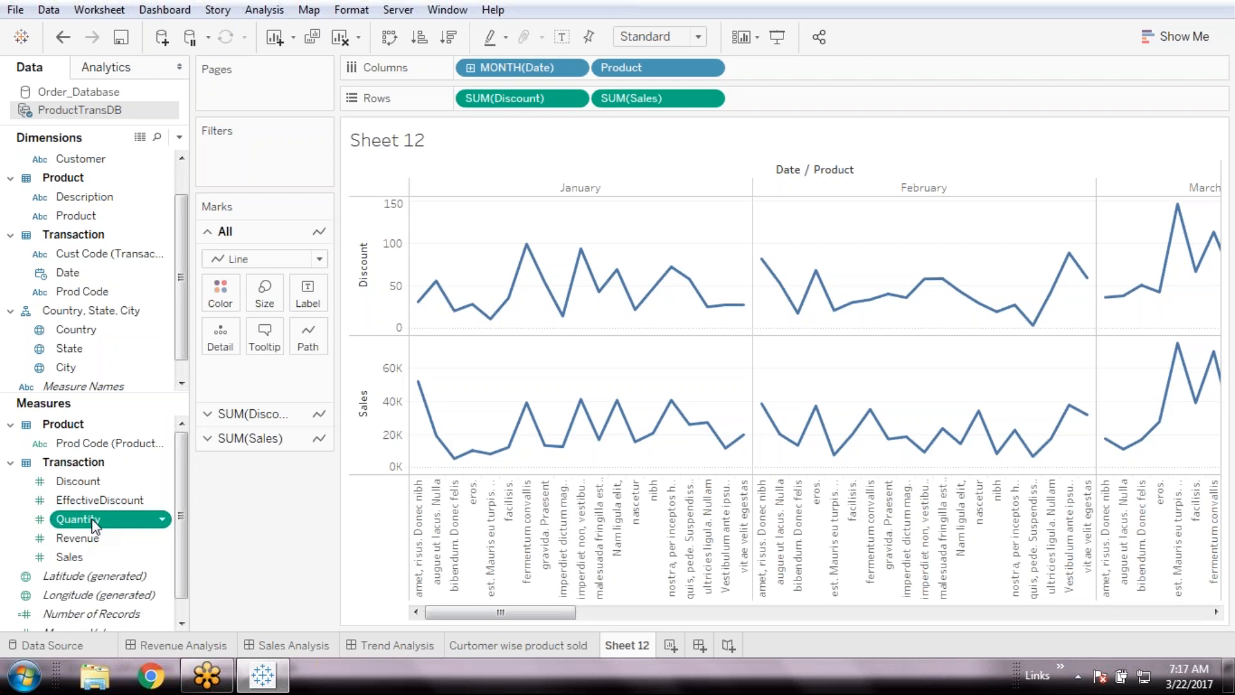
pyautogui.doubleClick(94, 521)
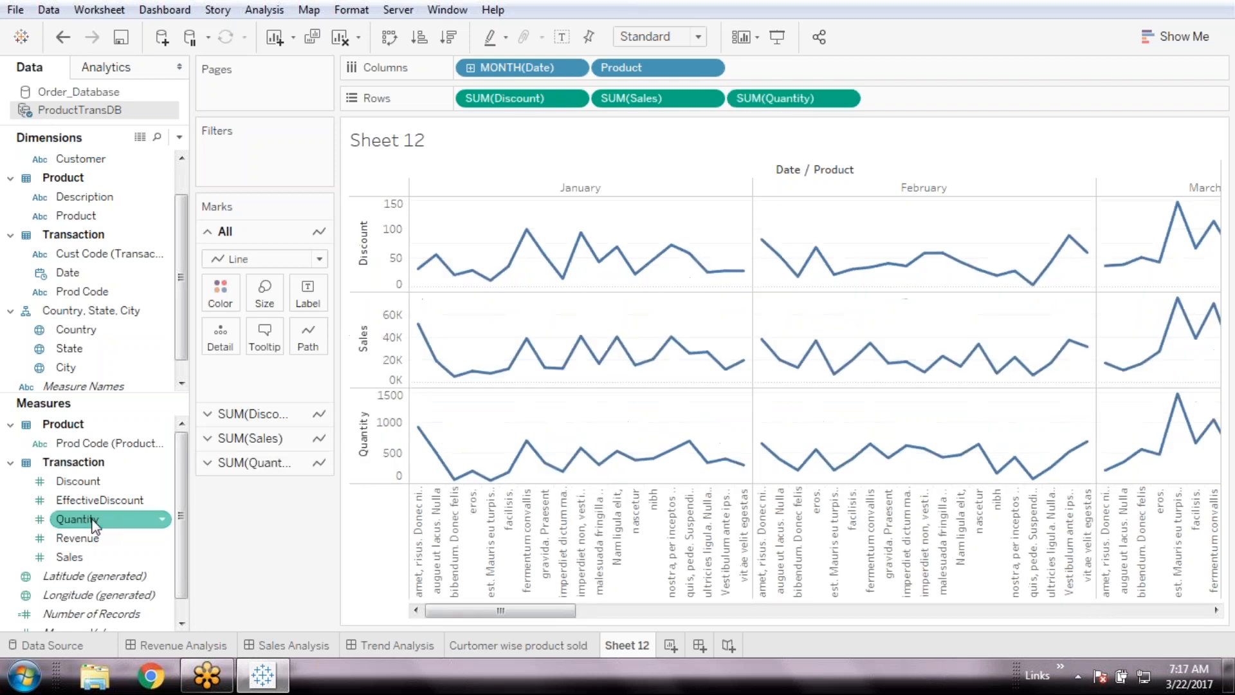
pyautogui.click(582, 613)
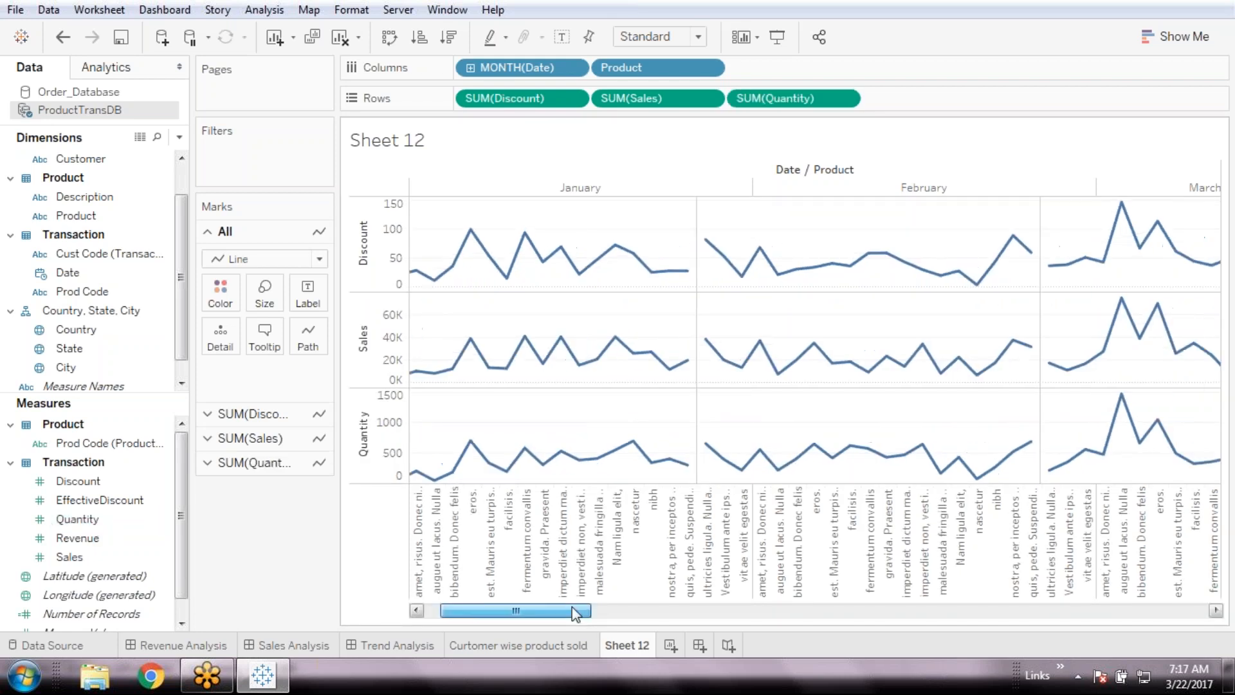
pyautogui.moveTo(572, 607)
pyautogui.mouseDown()
pyautogui.moveTo(518, 608)
pyautogui.moveTo(593, 609)
pyautogui.mouseUp()
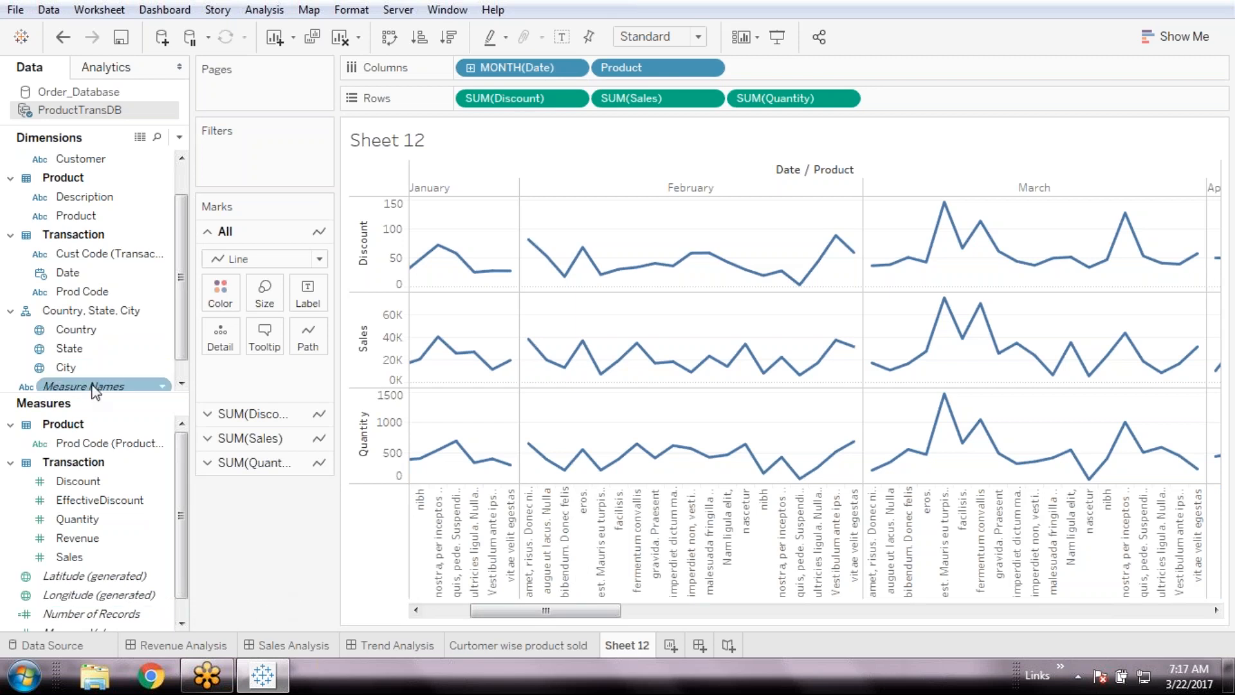
# - Color the lines of all three measures by Date, grouped by discrete Month
pyautogui.click(94, 281)
pyautogui.moveTo(94, 280); pyautogui.dragTo(220, 291)
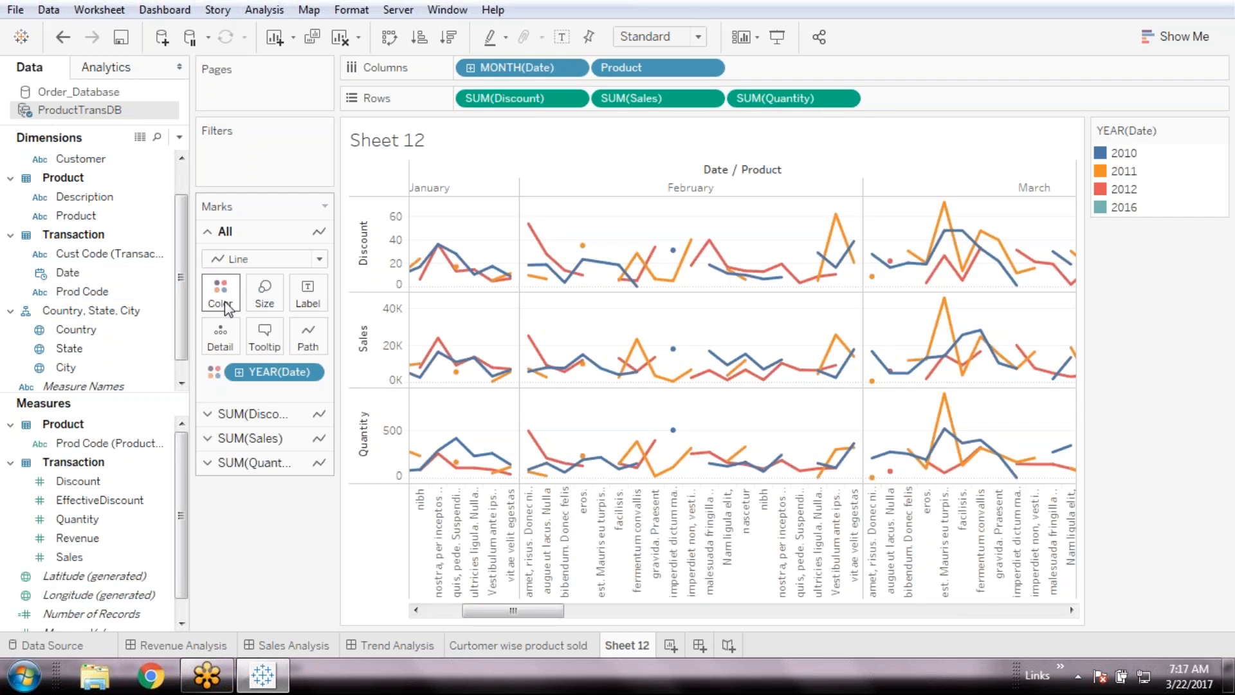
pyautogui.click(311, 370)
pyautogui.moveTo(309, 365)
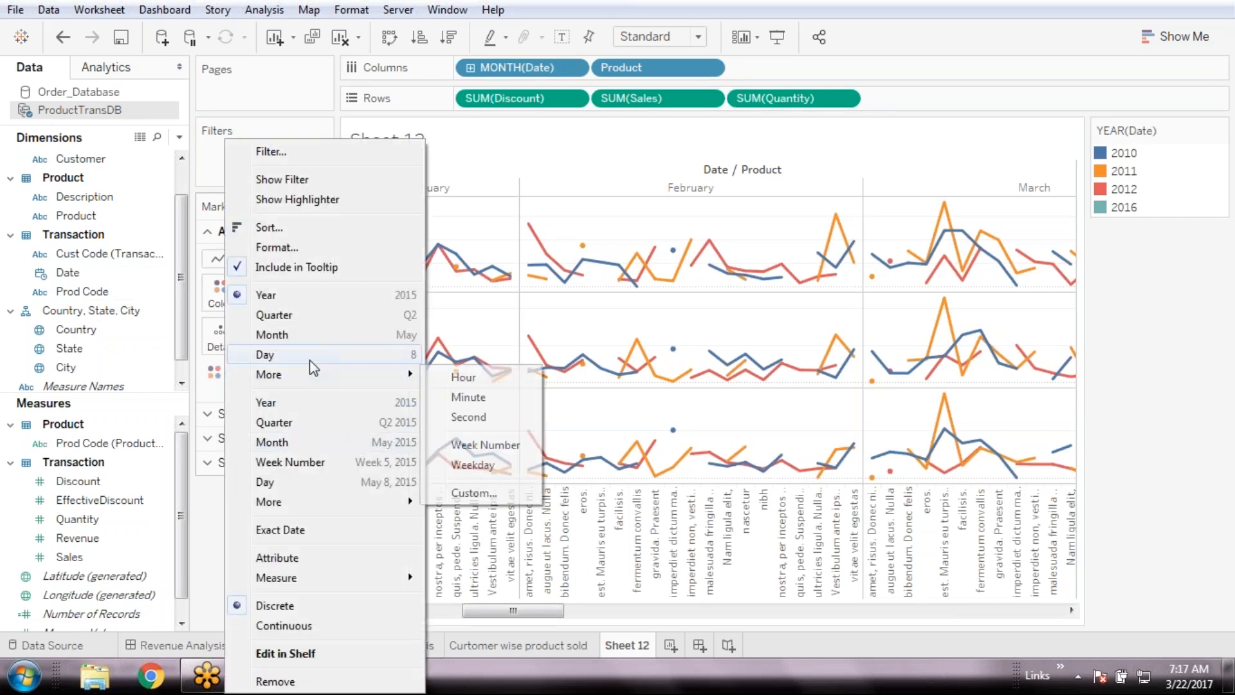
pyautogui.click(315, 335)
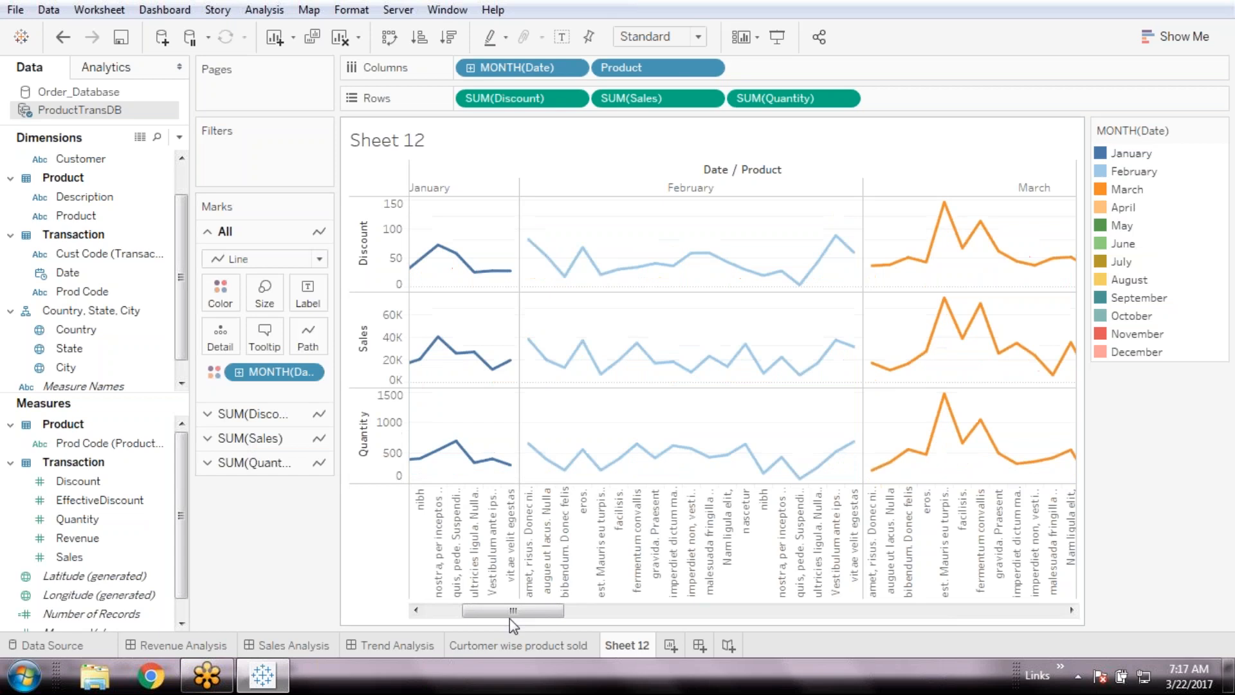
pyautogui.moveTo(508, 610); pyautogui.dragTo(1014, 609)
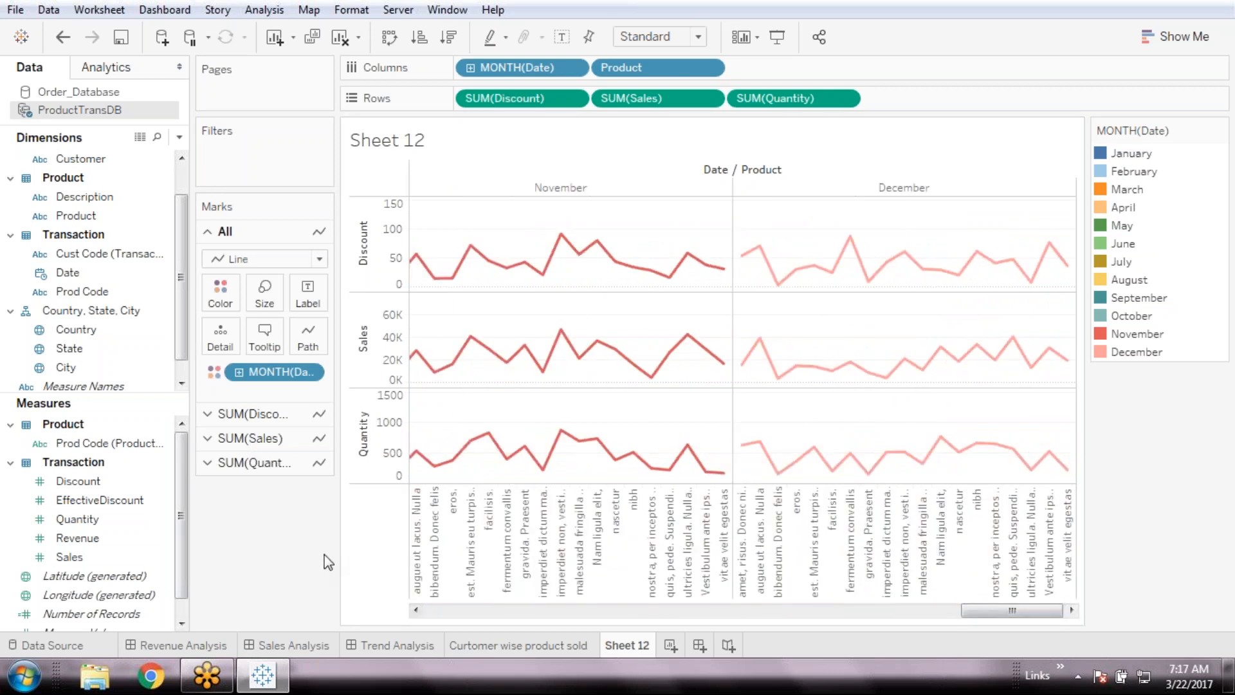
# - Inspect the month color assignments for the Discount marks without changing them, and return to the settings for all marks
pyautogui.click(267, 415)
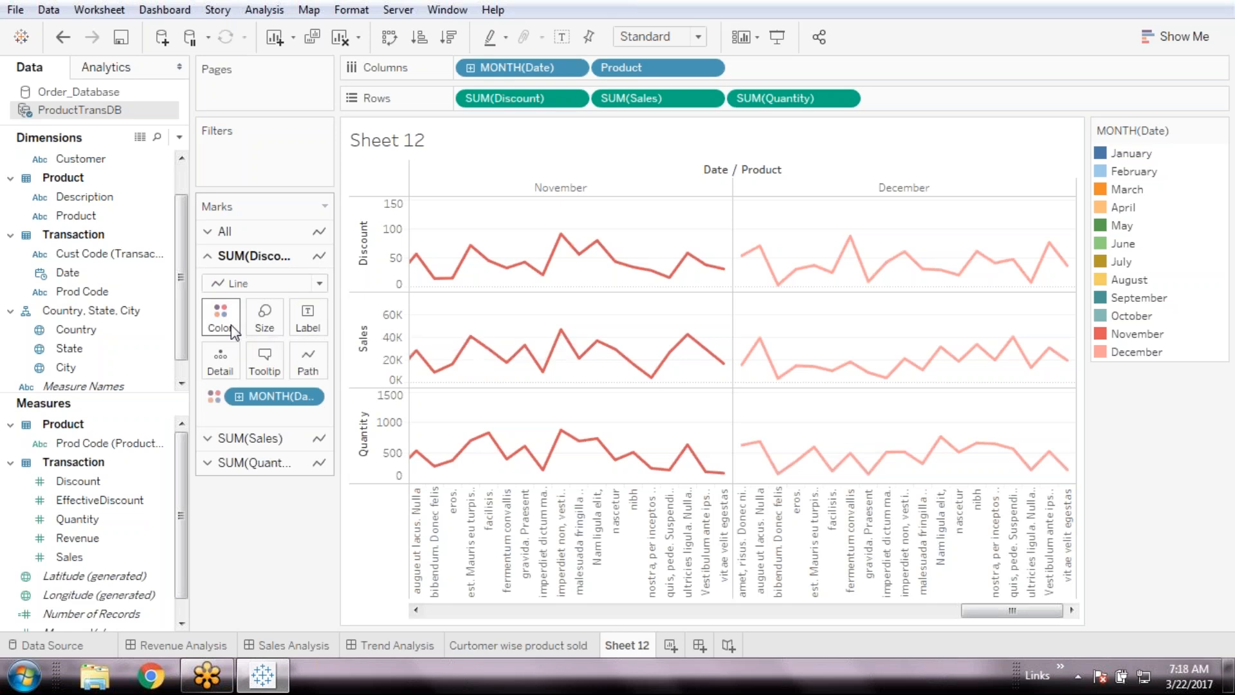
pyautogui.click(233, 331)
pyautogui.click(293, 375)
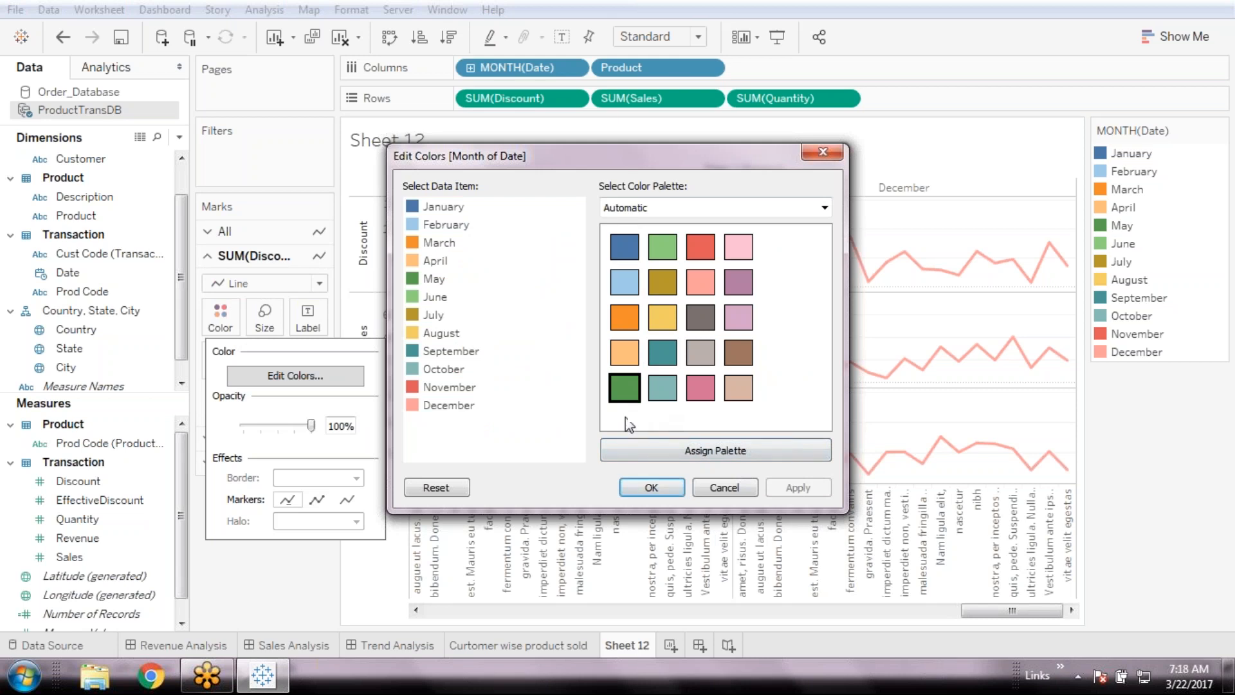
pyautogui.click(643, 487)
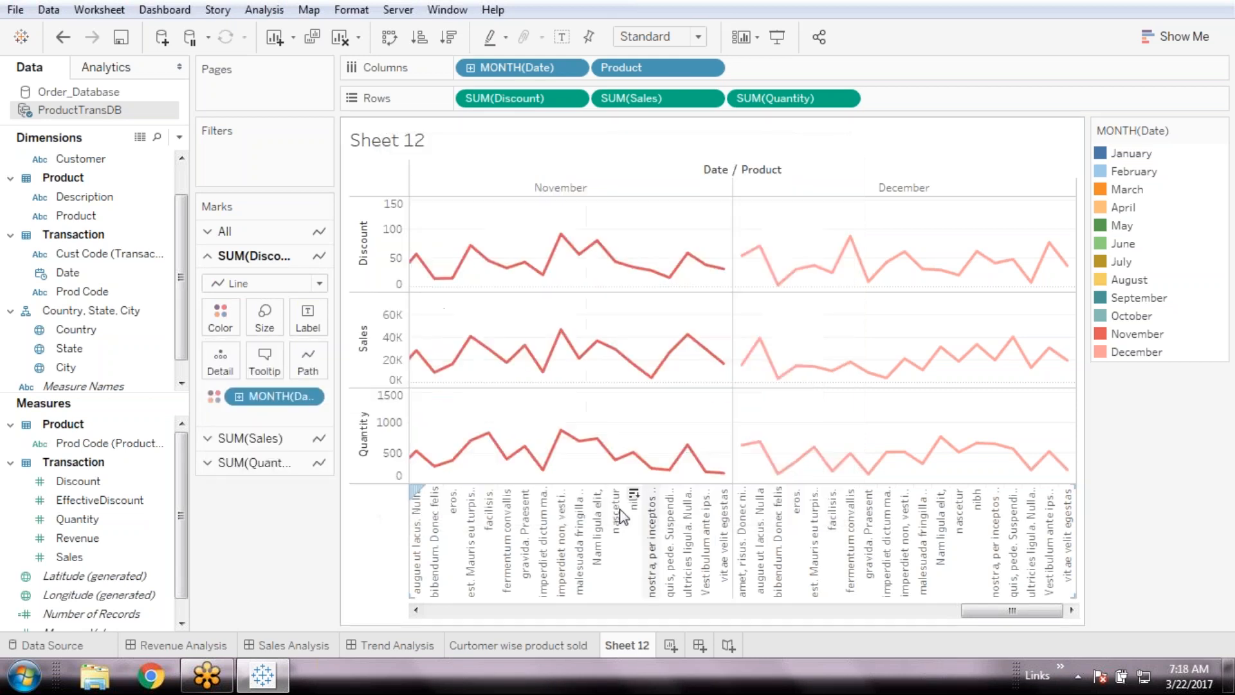
pyautogui.click(222, 318)
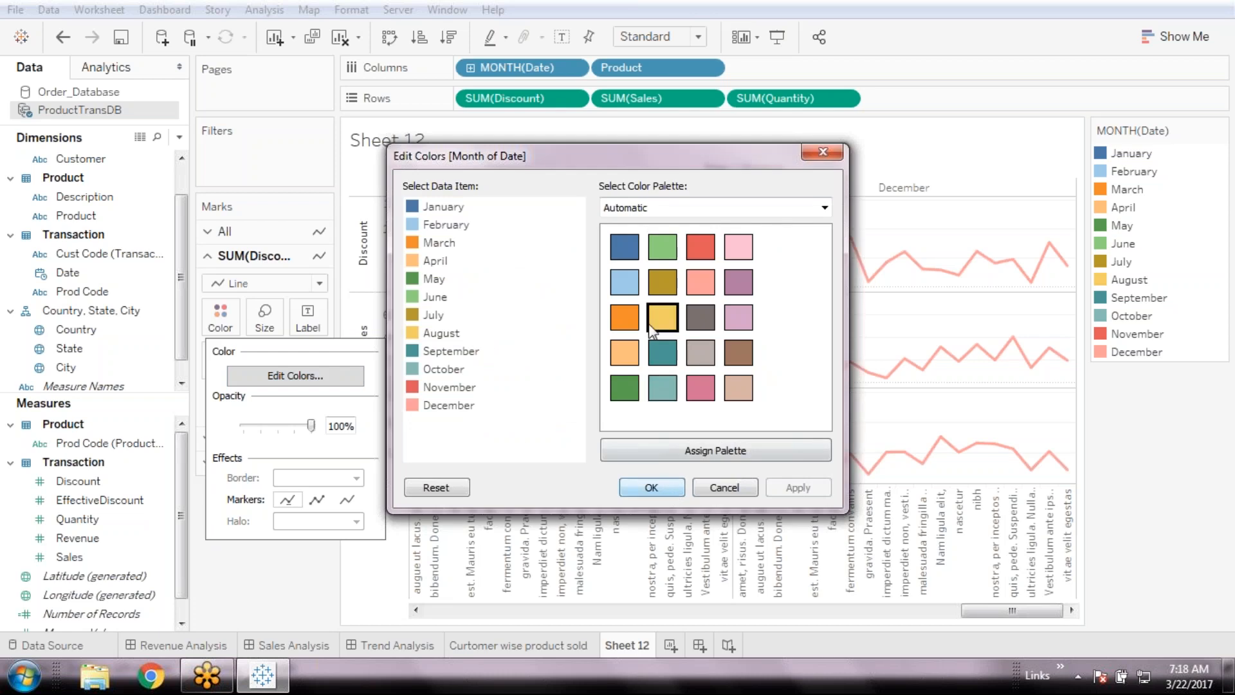
pyautogui.click(722, 491)
pyautogui.moveTo(984, 611); pyautogui.dragTo(315, 457)
pyautogui.click(238, 234)
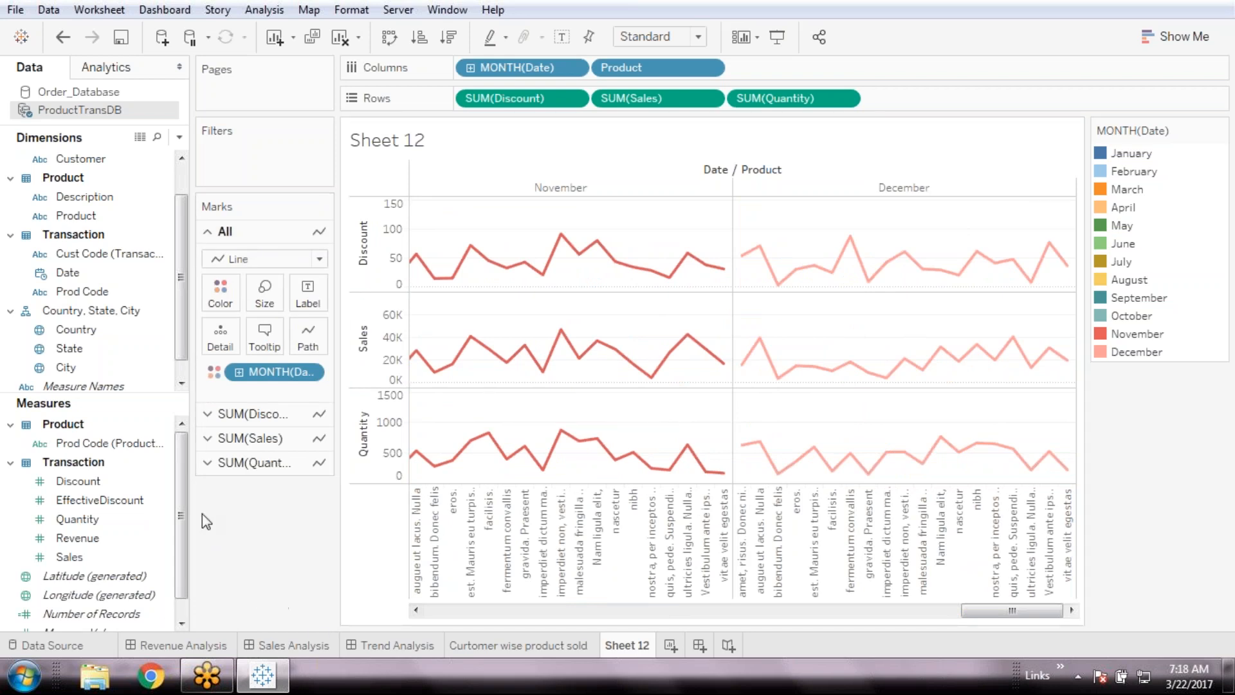
# - Try coloring all the lines by Quantity instead of month, and undo the change
pyautogui.scroll(-1, 180, 579)
pyautogui.click(116, 619)
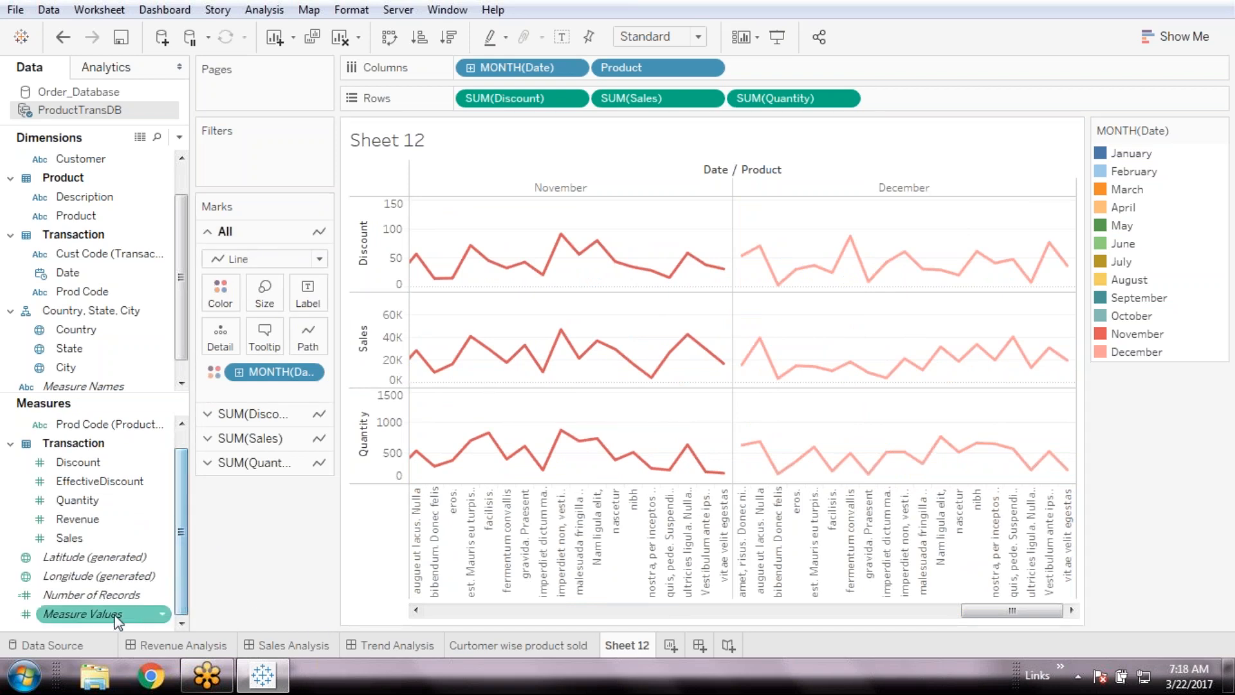
pyautogui.rightClick(256, 393)
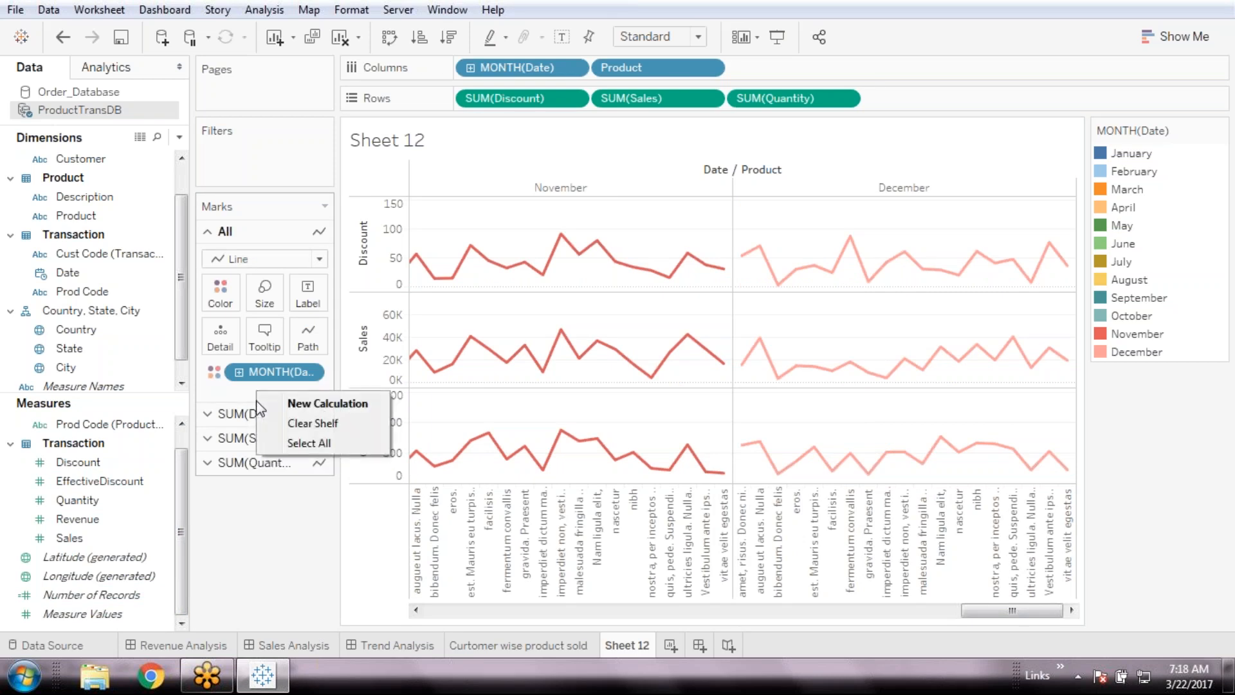
pyautogui.click(274, 514)
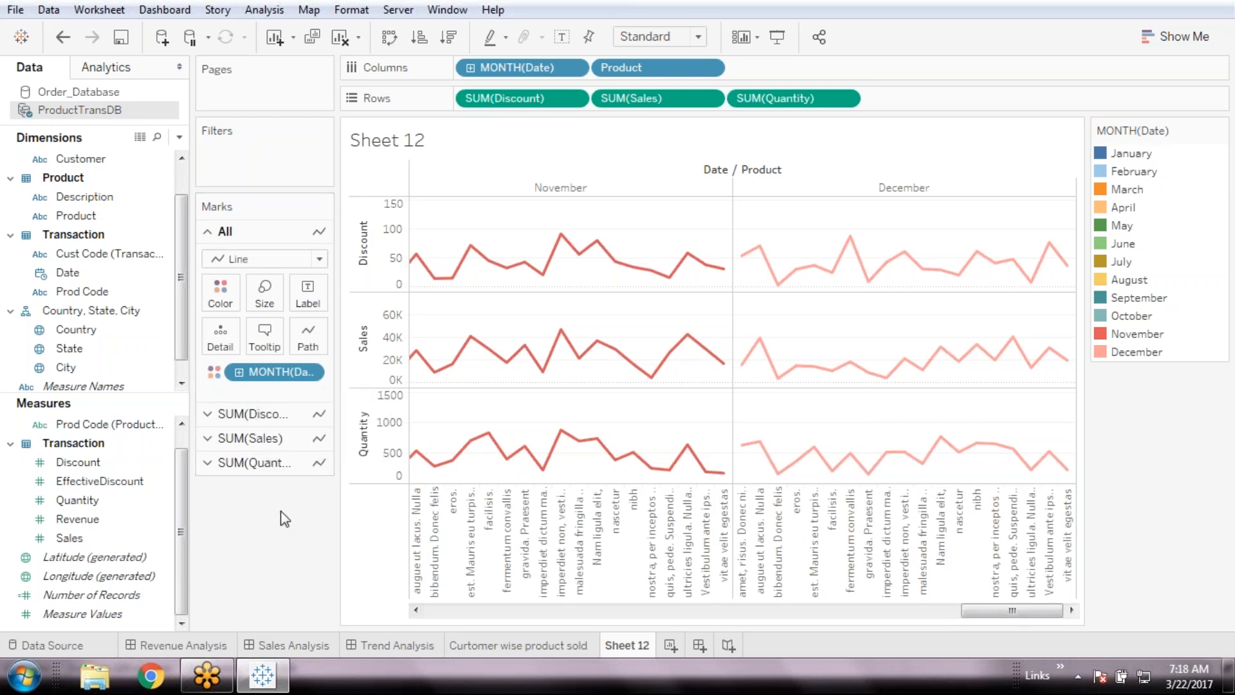
pyautogui.moveTo(88, 505); pyautogui.dragTo(222, 290)
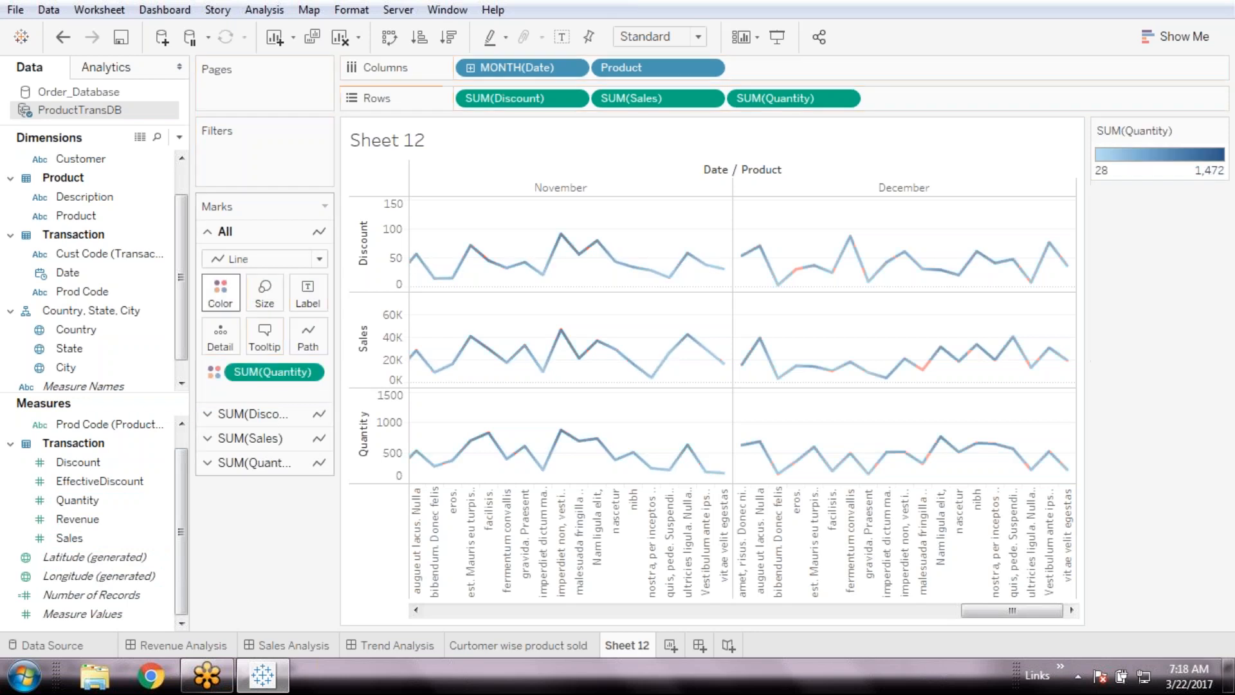
pyautogui.moveTo(967, 610); pyautogui.dragTo(450, 614)
pyautogui.hotkey('ctrl', 'z')
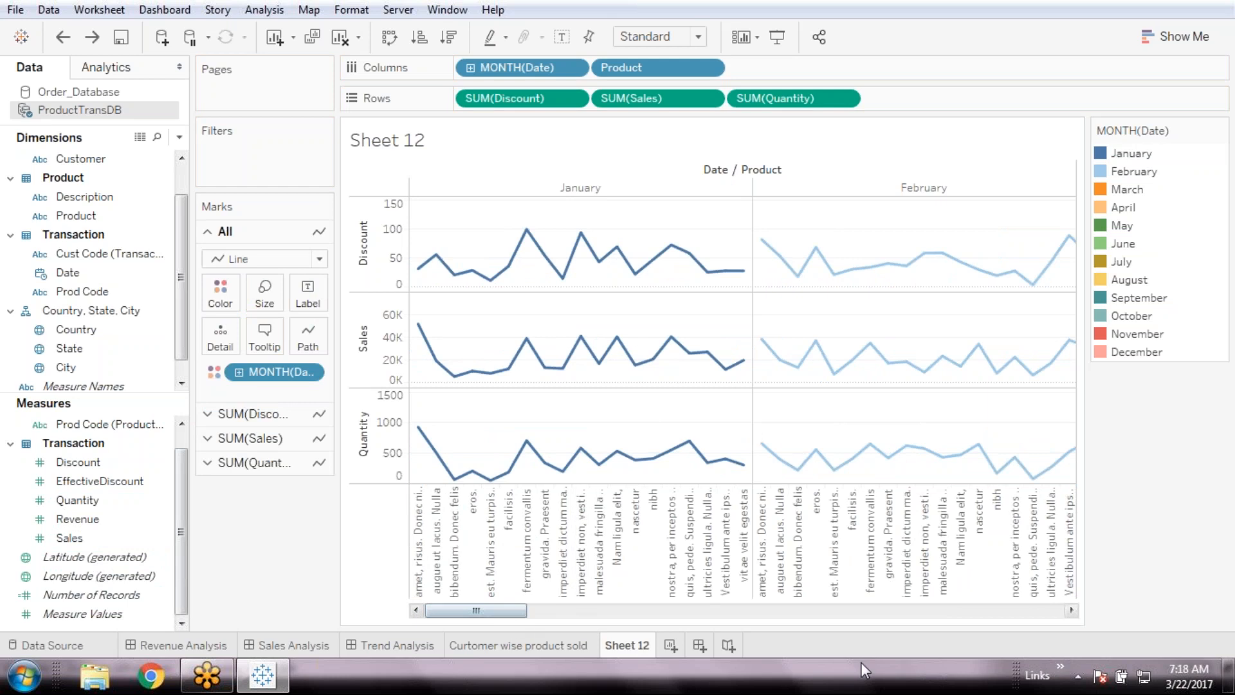
# - Highlight single months such as September in the color legend, clear the highlight, and examine the lines through December
pyautogui.click(1134, 214)
pyautogui.click(1144, 298)
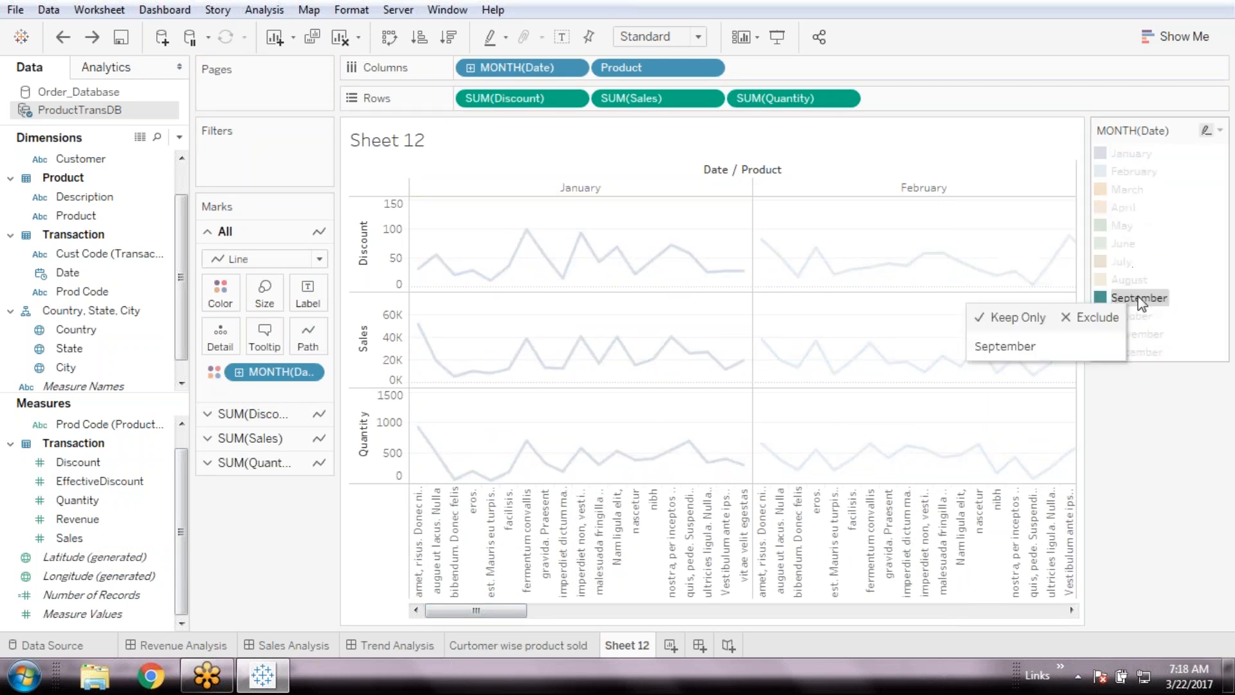
pyautogui.click(1145, 302)
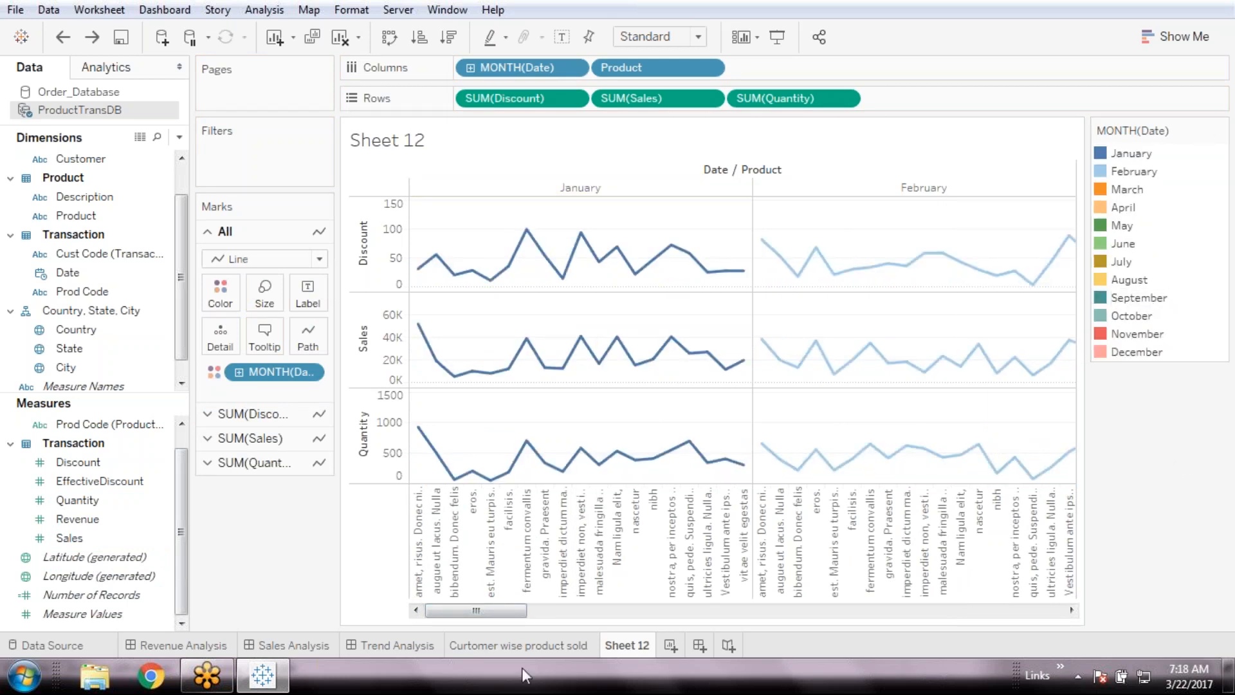
pyautogui.moveTo(475, 611); pyautogui.dragTo(1021, 596)
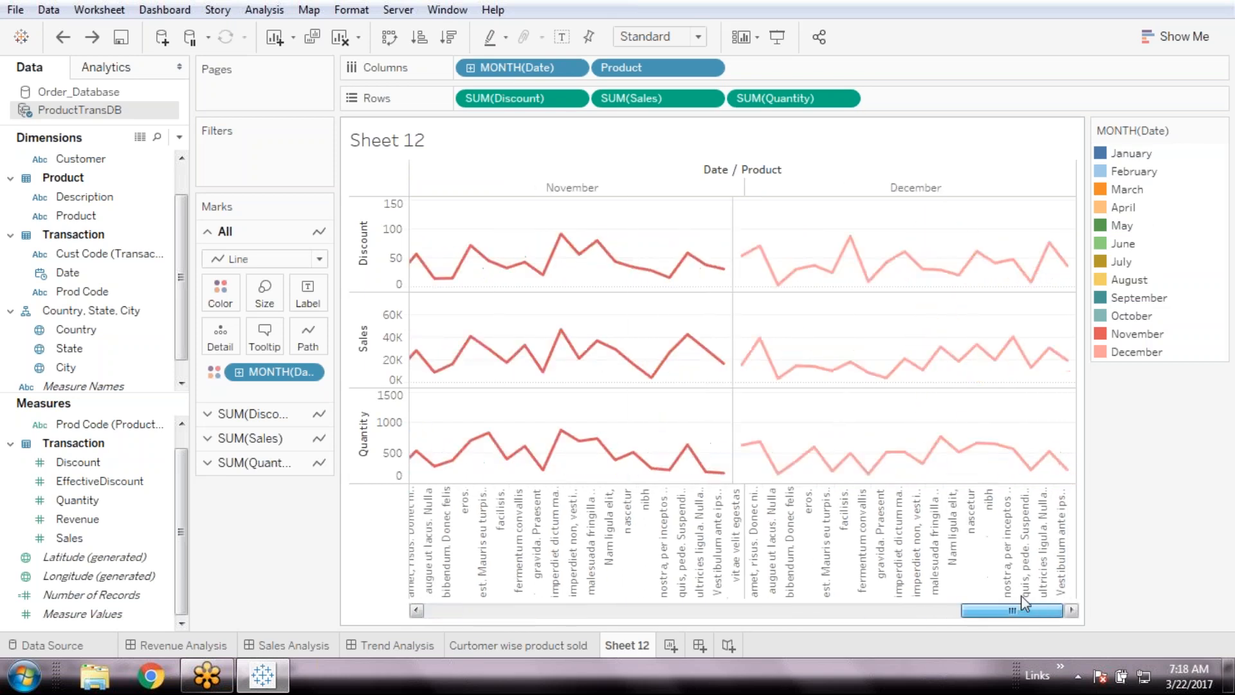
pyautogui.click(526, 539)
pyautogui.click(526, 539)
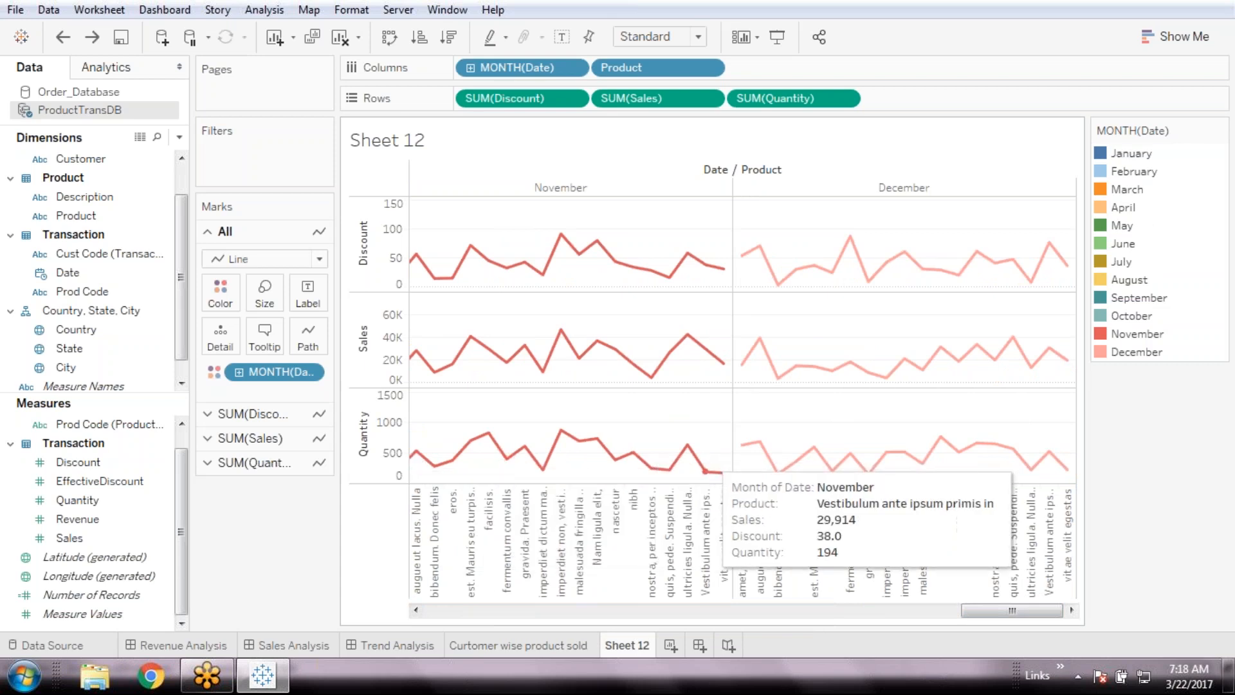
# - Examine the Cape Verde product revenue on the Revenue Analysis dashboard, and return to Sheet 12
pyautogui.click(230, 643)
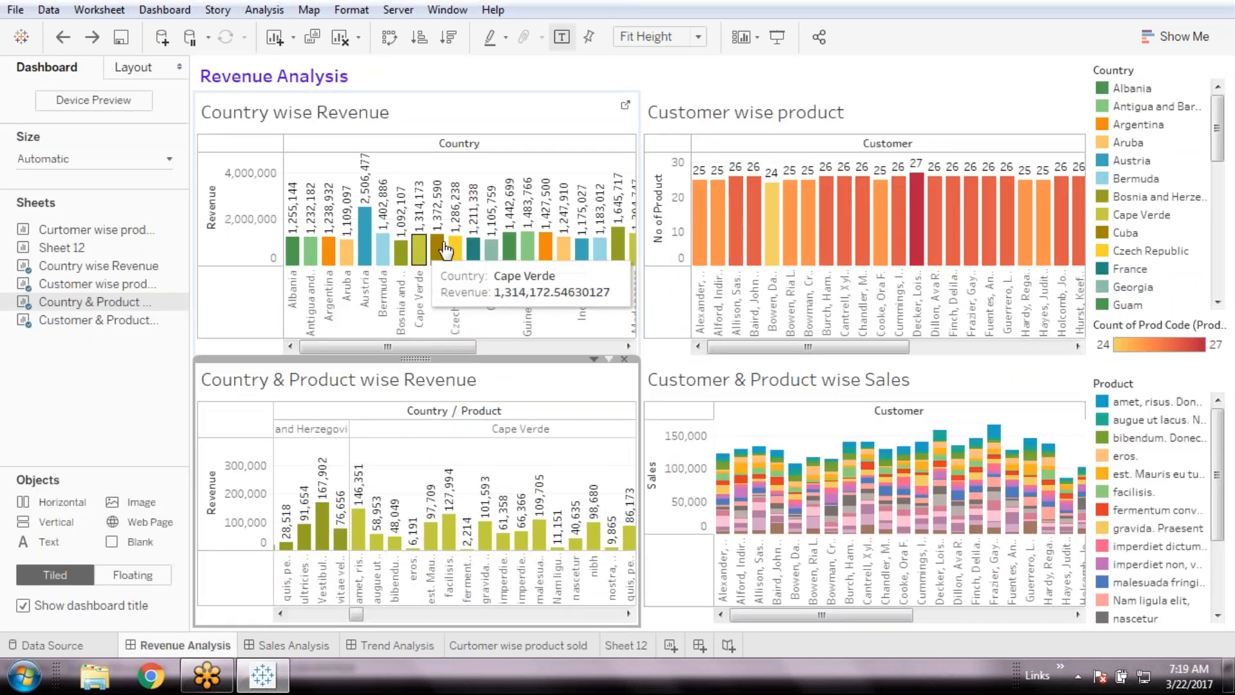
pyautogui.click(612, 646)
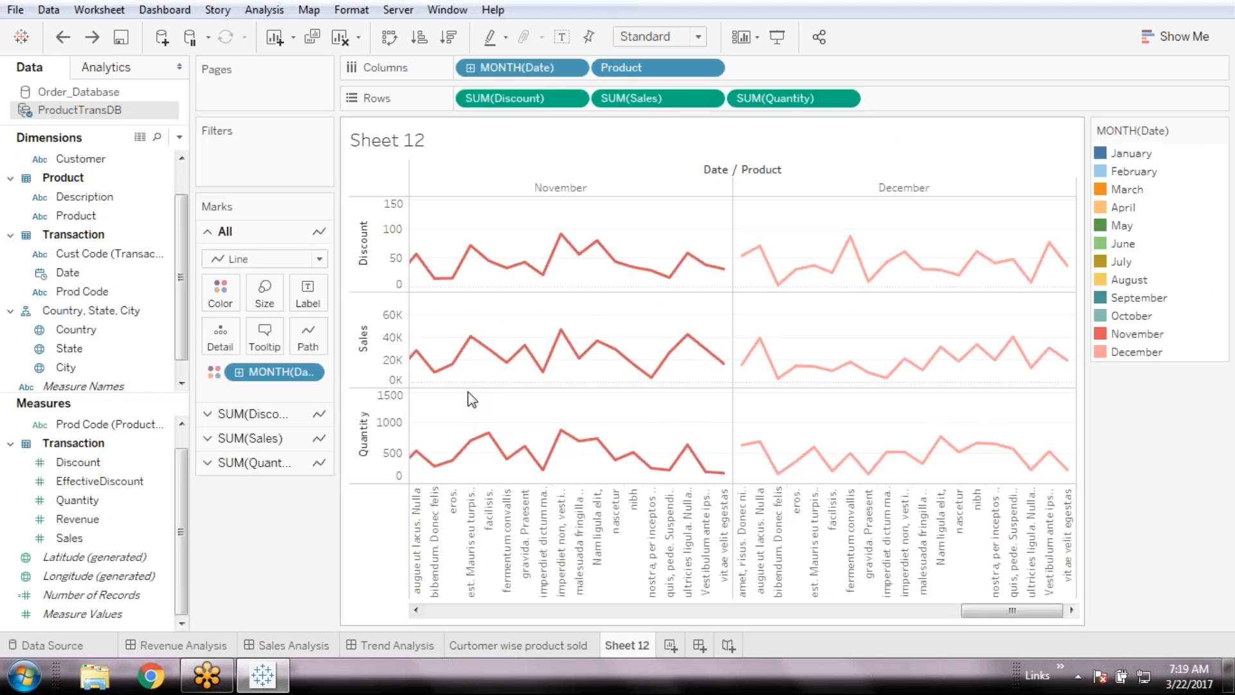
# - Make the lines of all three measures slightly thicker
pyautogui.click(264, 292)
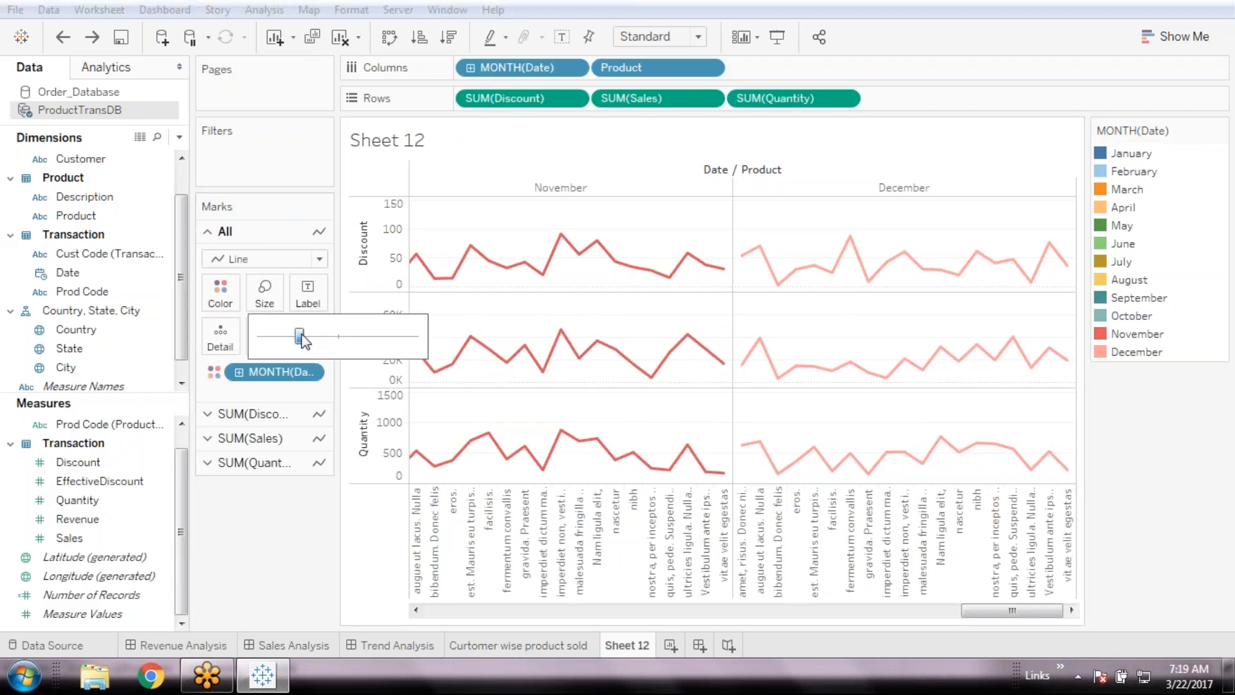
pyautogui.moveTo(308, 336); pyautogui.dragTo(318, 335)
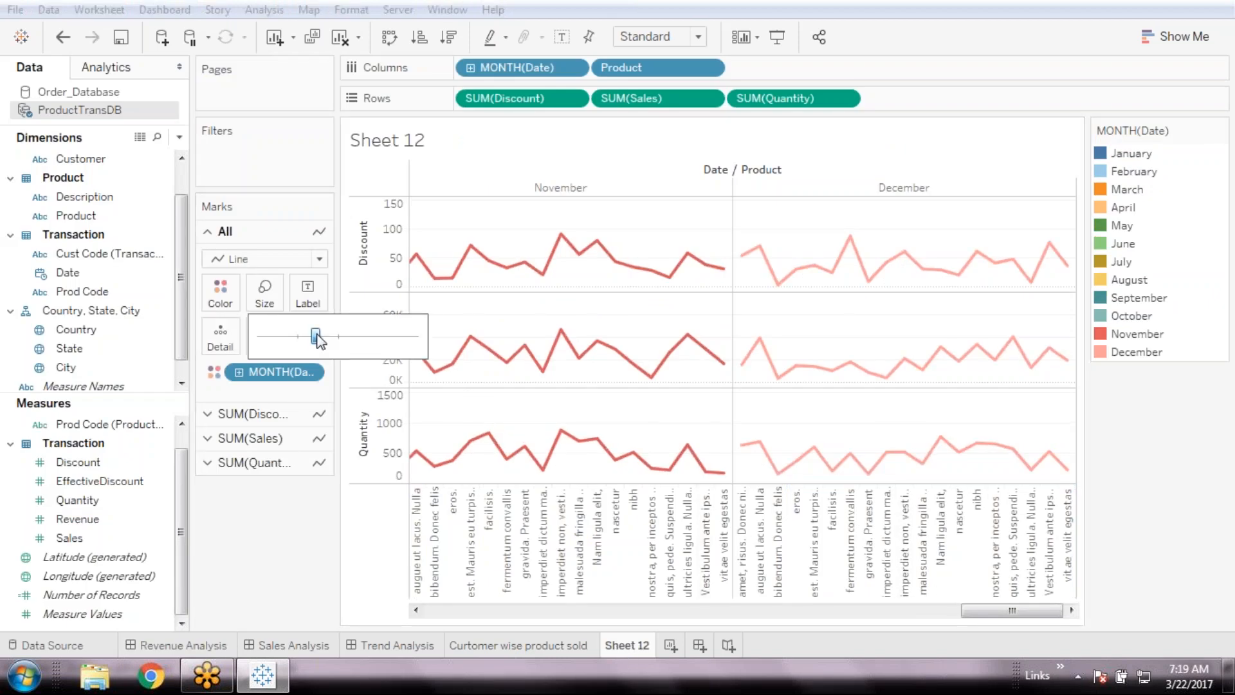
pyautogui.click(294, 458)
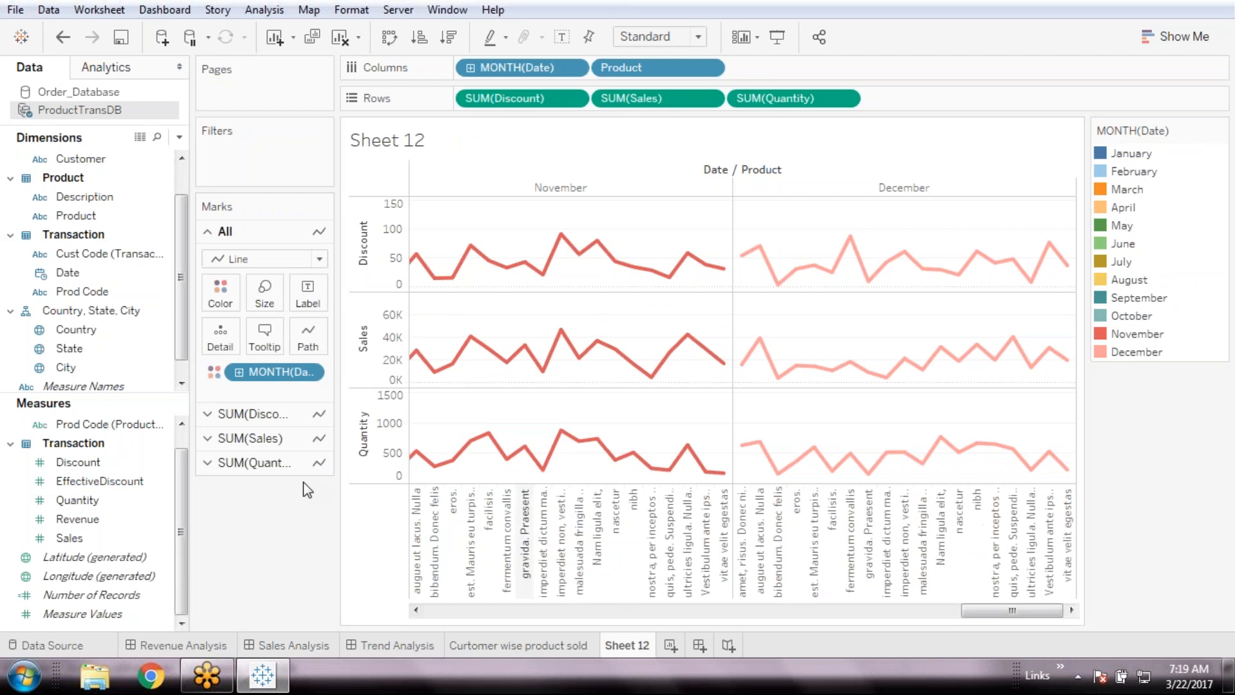
# - Assign the Summer palette to the months so the lines of all measures use its colors, and check them through December
pyautogui.moveTo(1011, 615); pyautogui.dragTo(980, 619)
pyautogui.moveTo(878, 610); pyautogui.dragTo(430, 610)
pyautogui.click(220, 292)
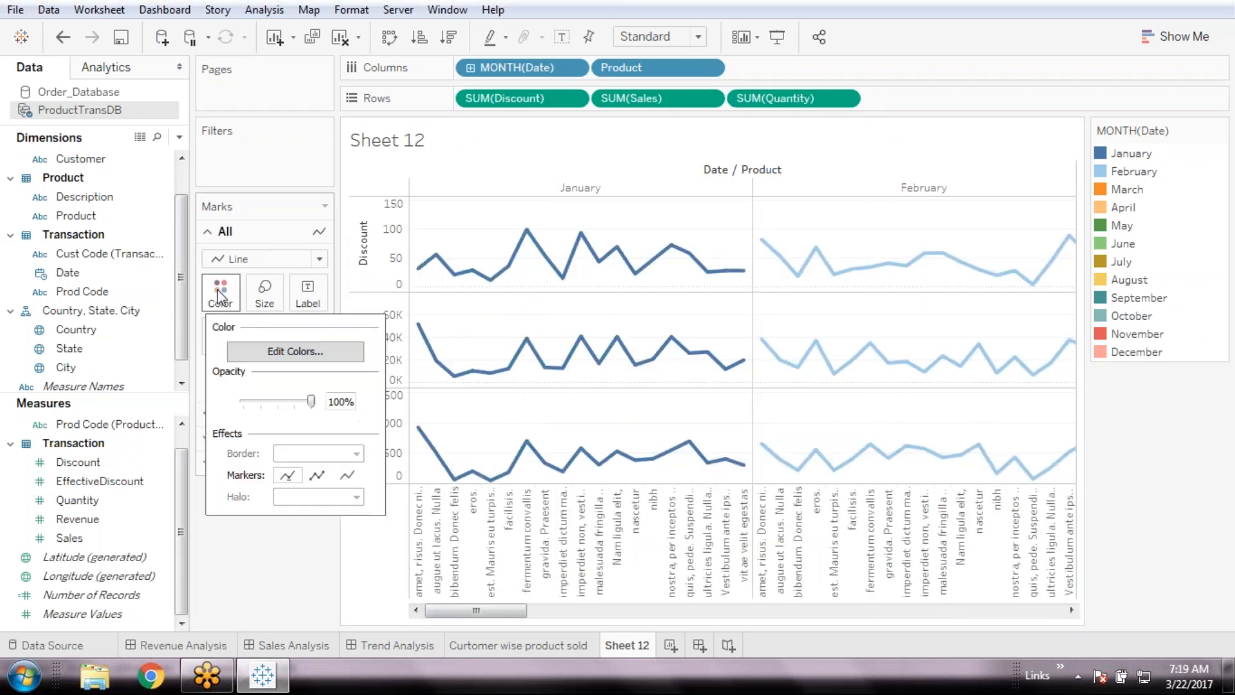
pyautogui.click(308, 353)
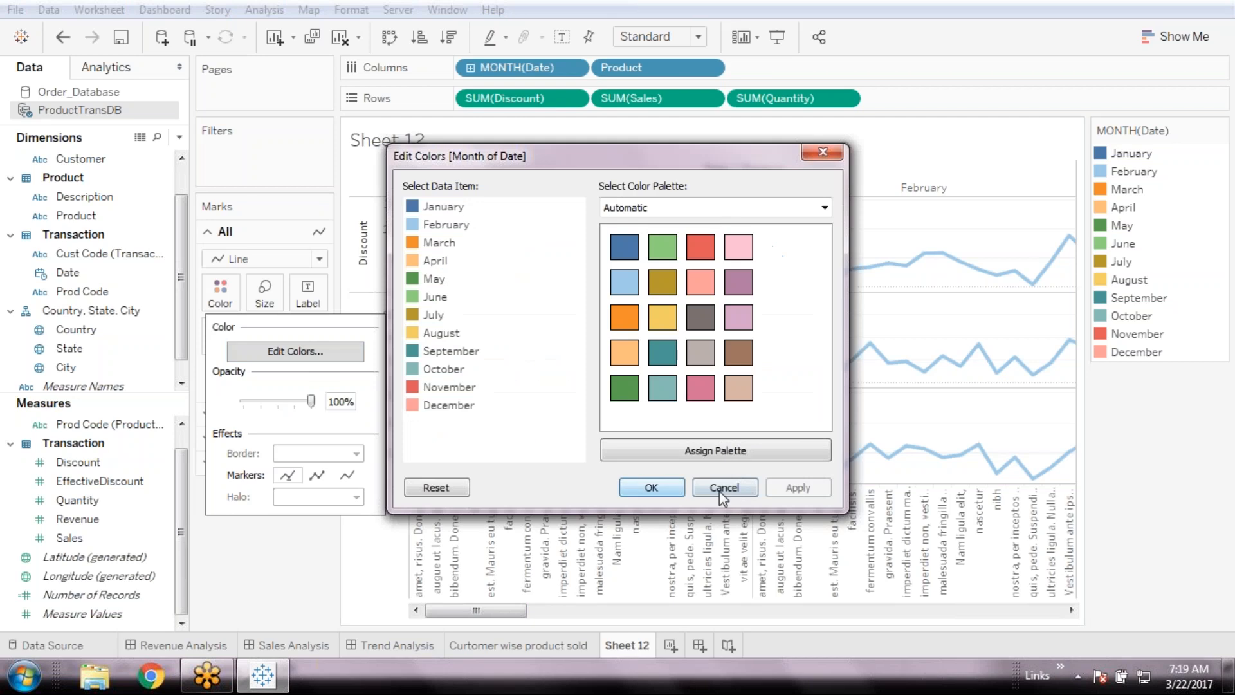
pyautogui.click(708, 214)
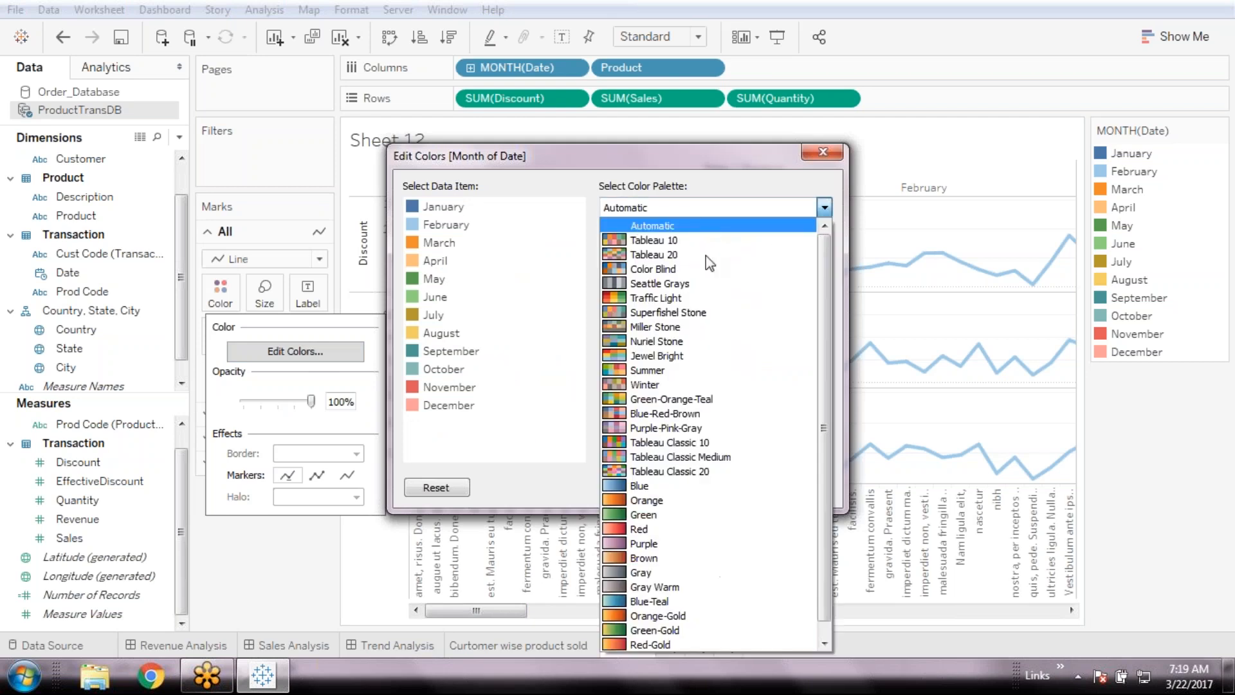
pyautogui.click(720, 370)
pyautogui.click(766, 460)
pyautogui.click(737, 370)
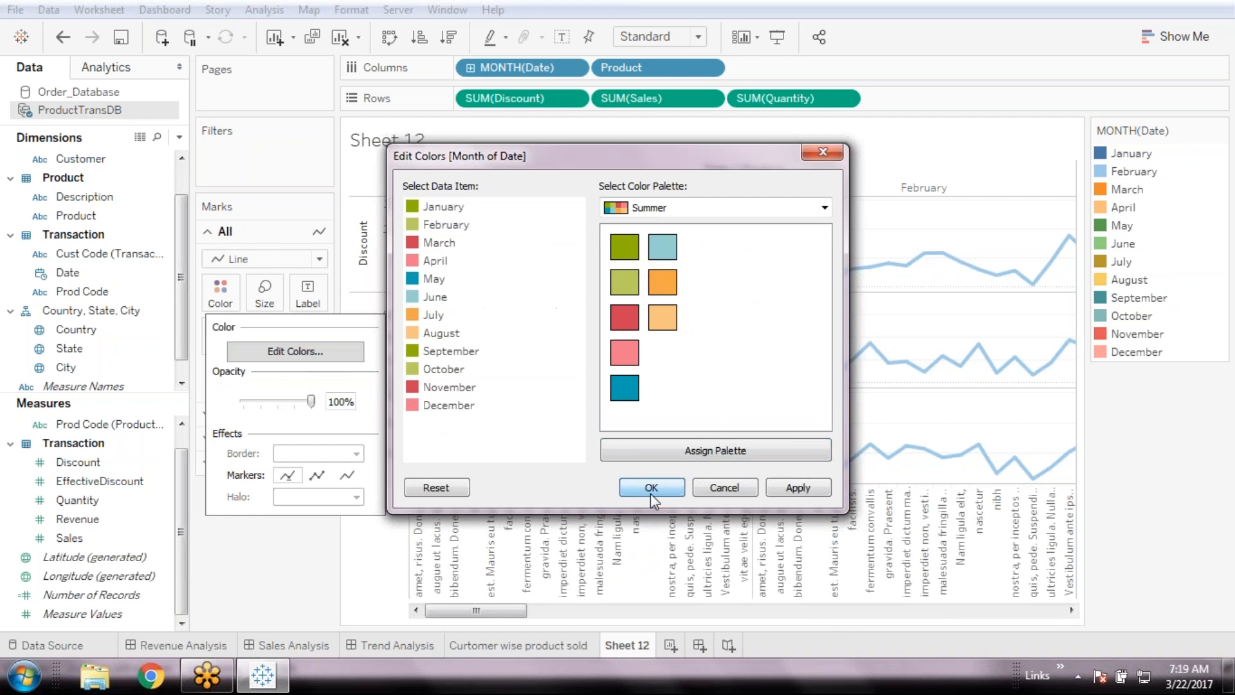
pyautogui.click(650, 487)
pyautogui.moveTo(520, 611); pyautogui.dragTo(1070, 585)
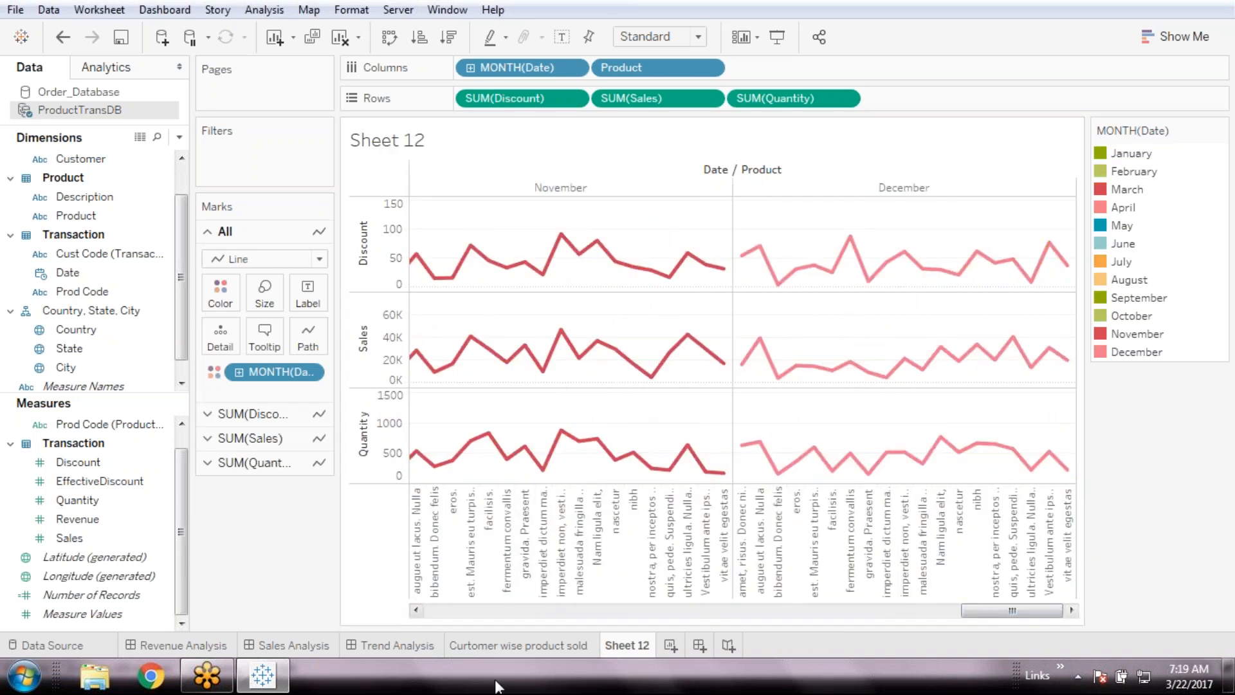
# - Try labeling only the Discount lines with Quantity, and remove that label
pyautogui.click(266, 417)
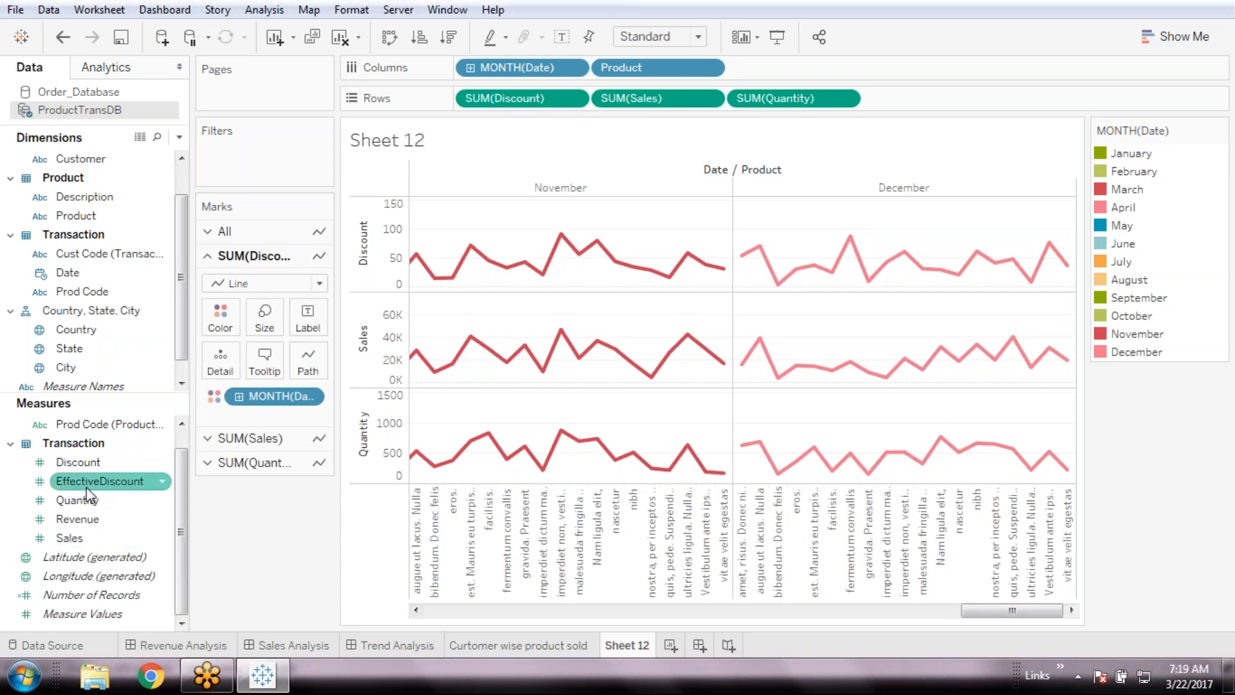
pyautogui.moveTo(90, 501); pyautogui.dragTo(308, 316)
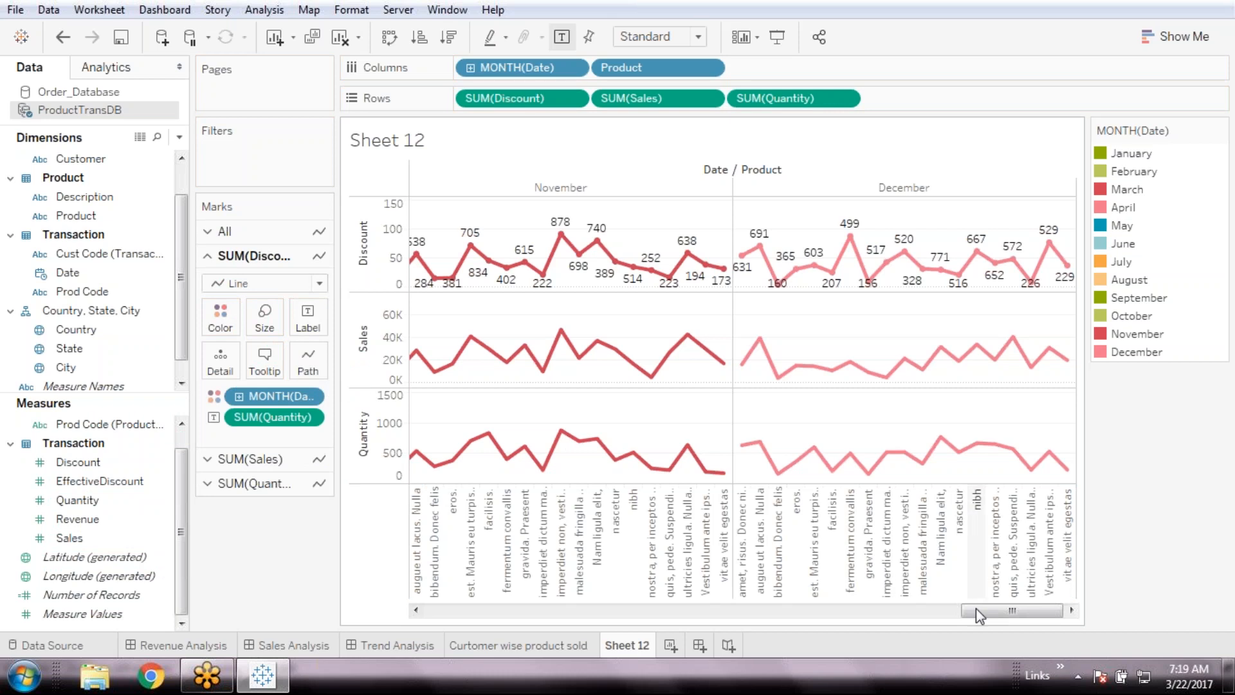
pyautogui.moveTo(957, 614); pyautogui.dragTo(459, 612)
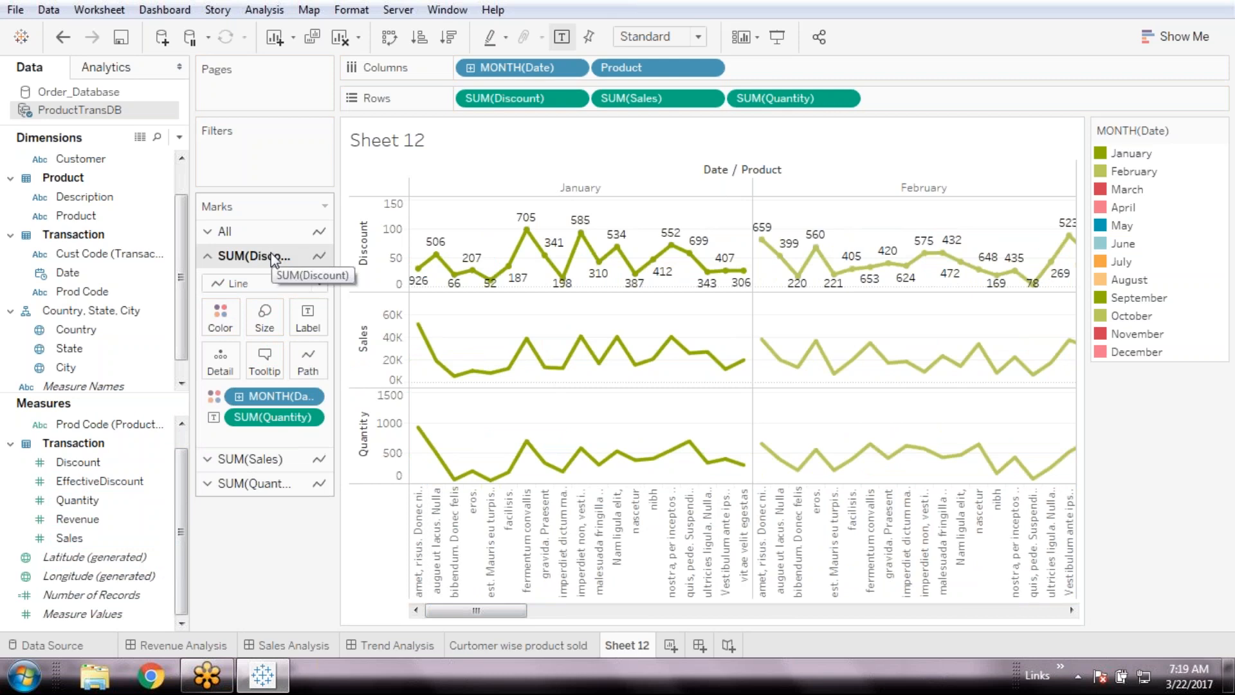
pyautogui.click(312, 420)
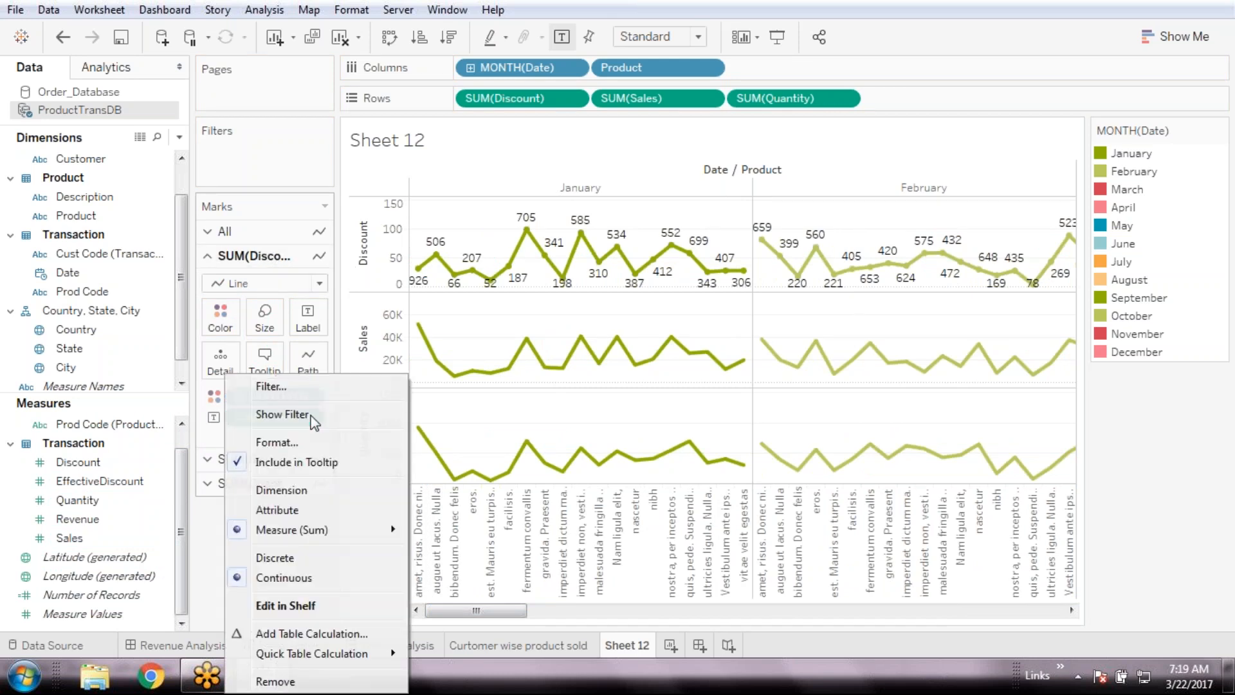
pyautogui.click(276, 678)
# - Label the Discount lines with their Discount values
pyautogui.moveTo(74, 461); pyautogui.dragTo(311, 327)
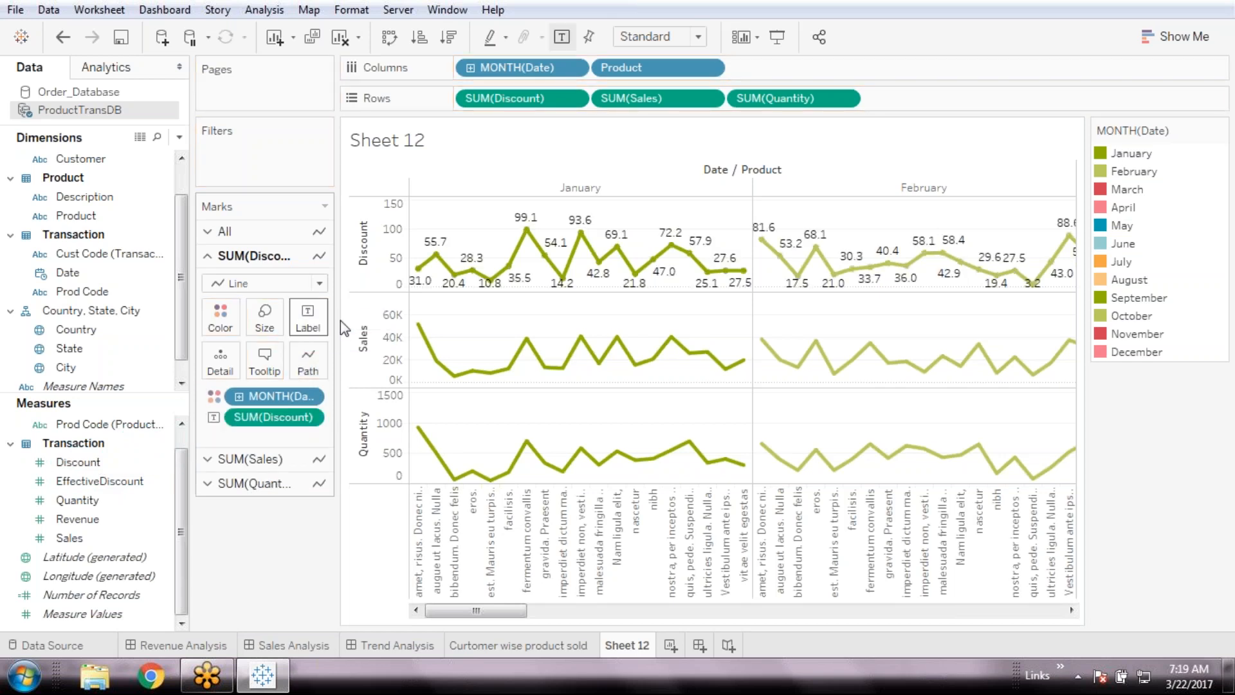
pyautogui.moveTo(546, 250)
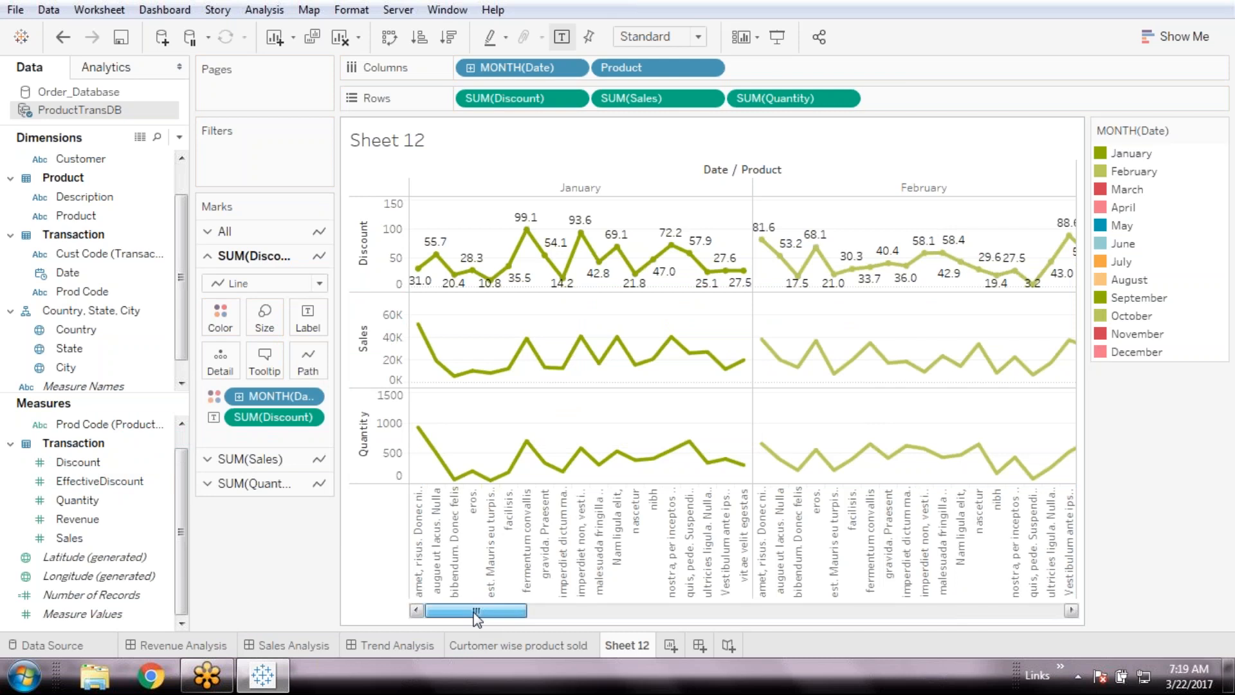
pyautogui.moveTo(600, 290)
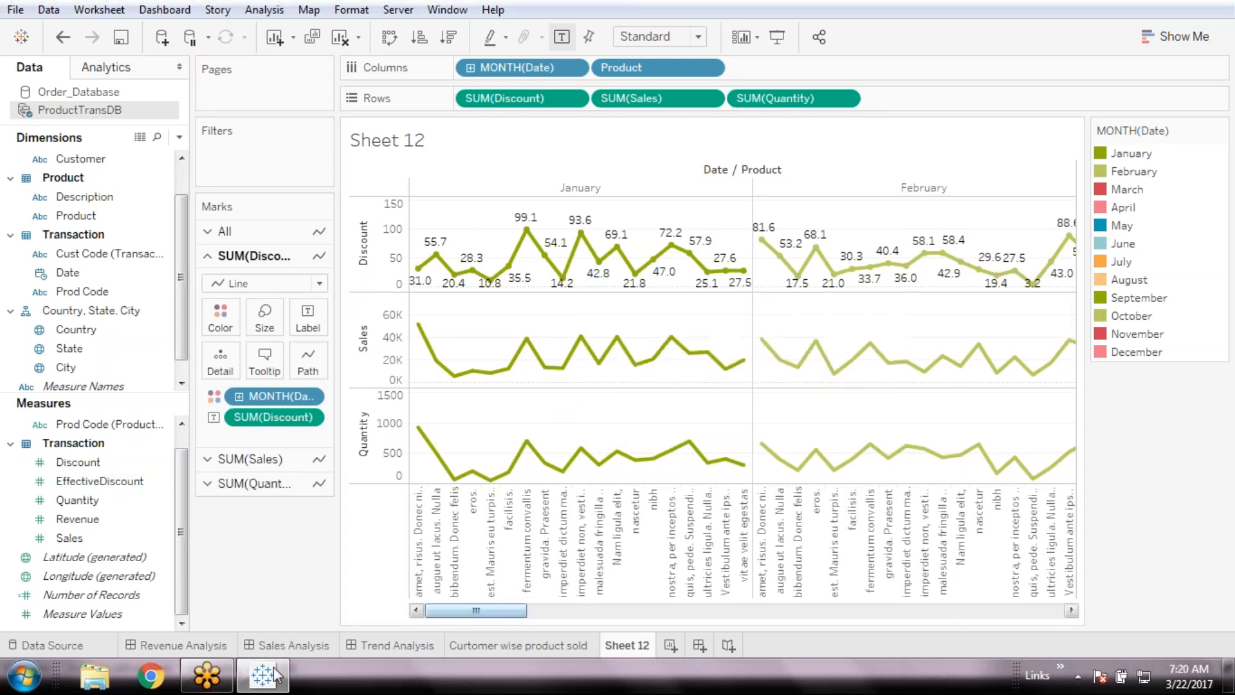
# - Compare the mark settings for Discount, Sales, Quantity and all measures together to check which fields each one uses
pyautogui.click(276, 461)
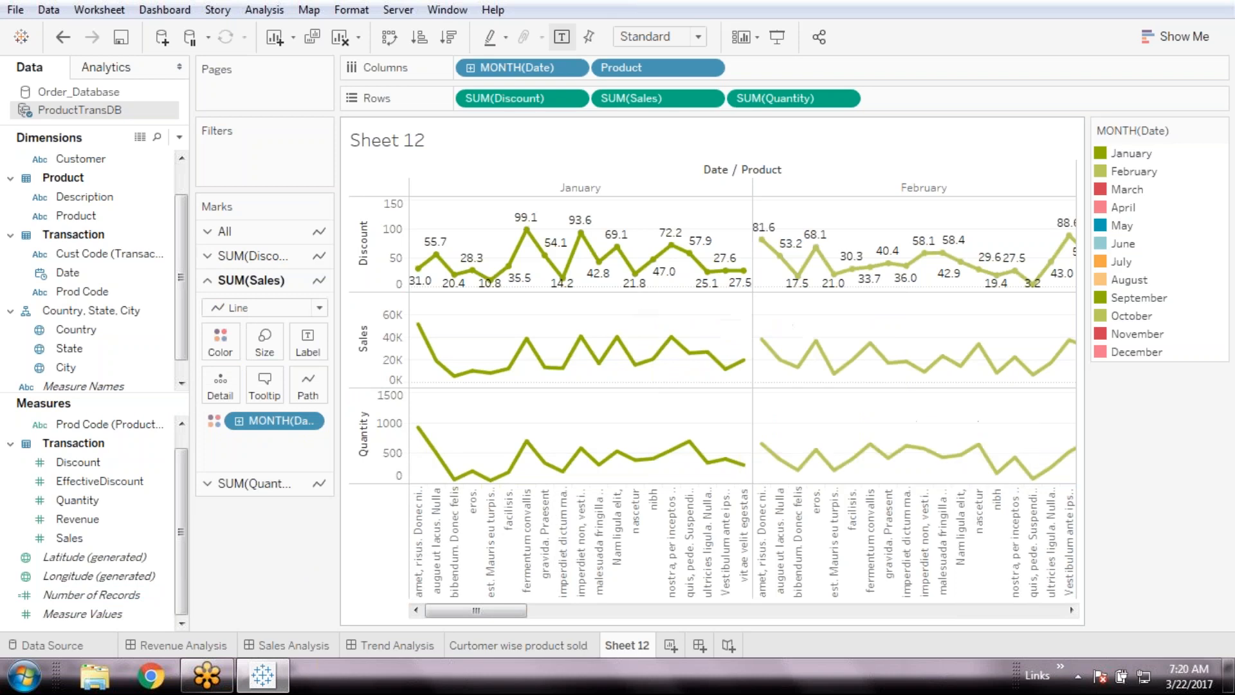
pyautogui.click(384, 433)
pyautogui.click(254, 280)
pyautogui.click(271, 263)
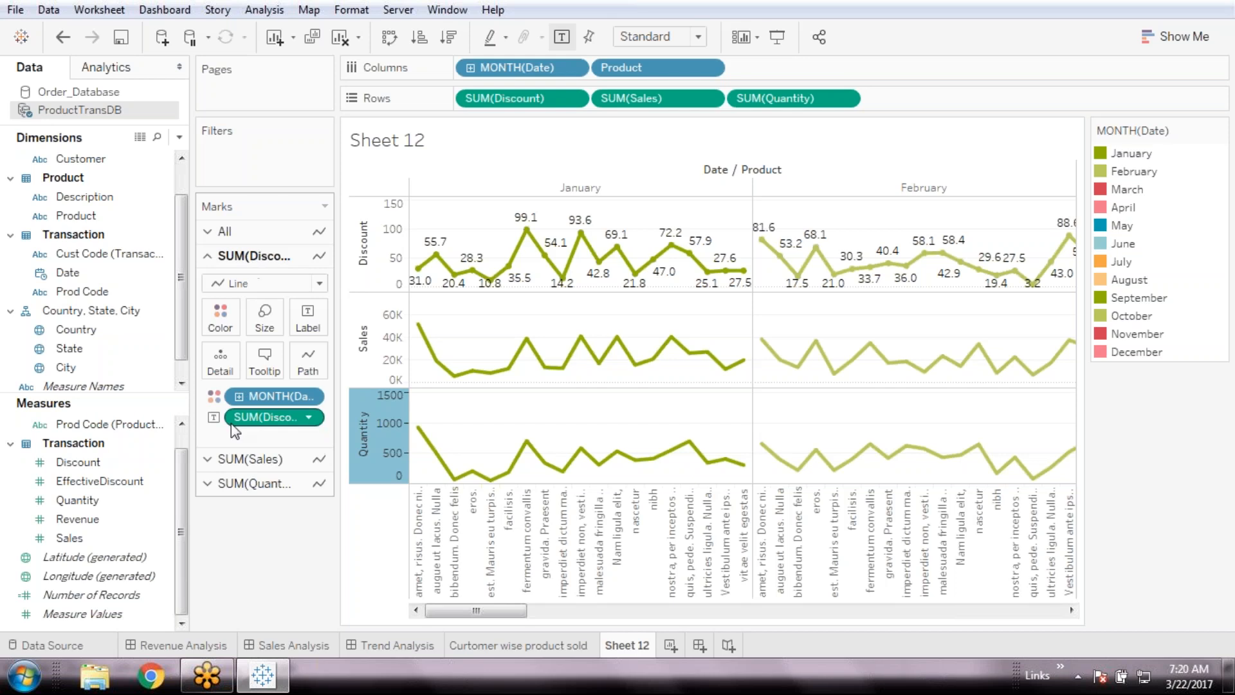
pyautogui.click(231, 459)
pyautogui.click(237, 479)
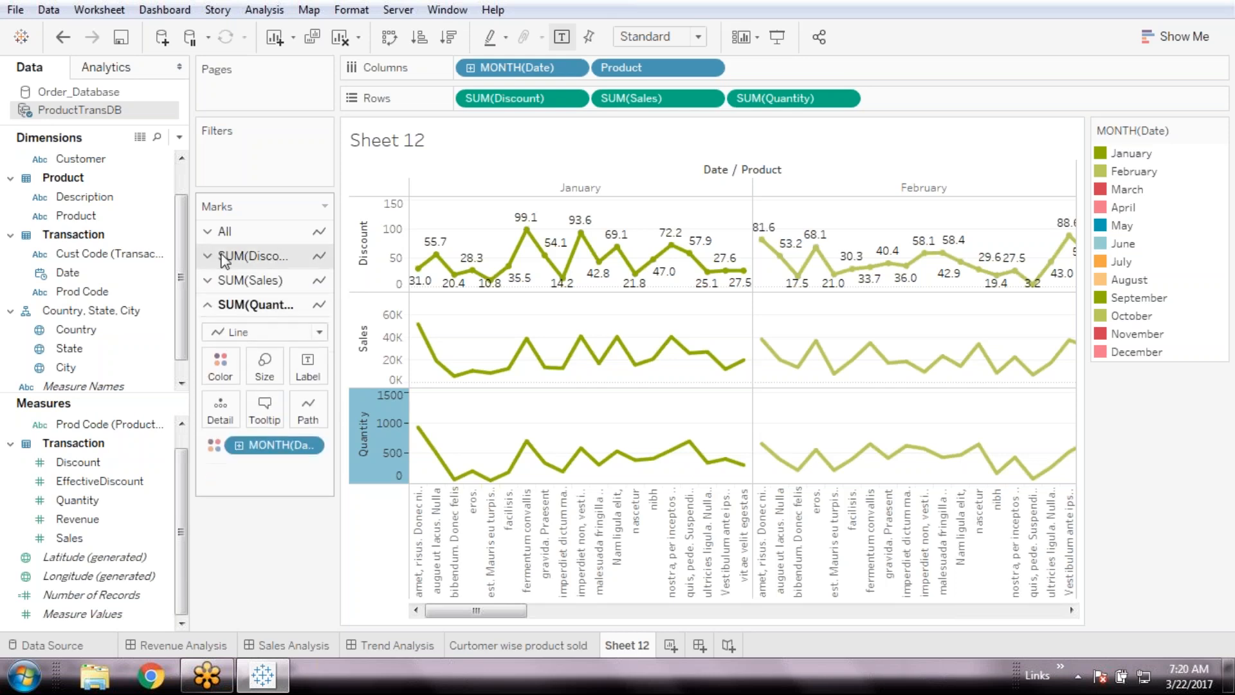
pyautogui.click(230, 231)
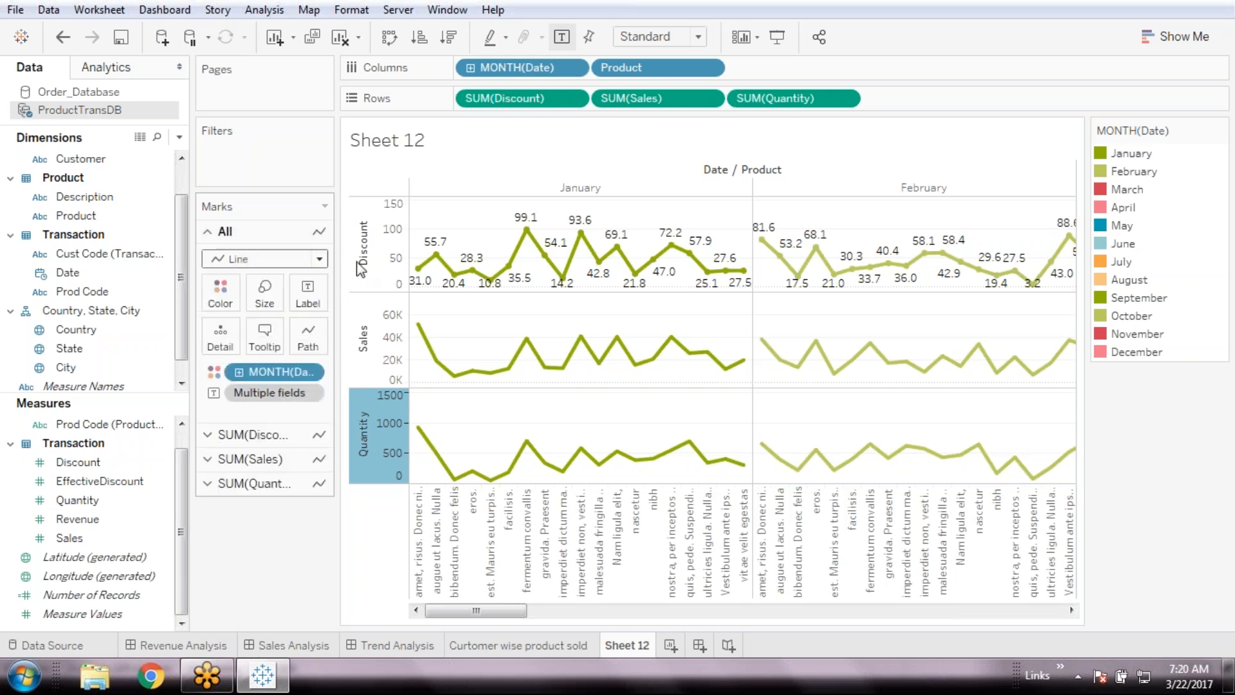
pyautogui.moveTo(580, 448)
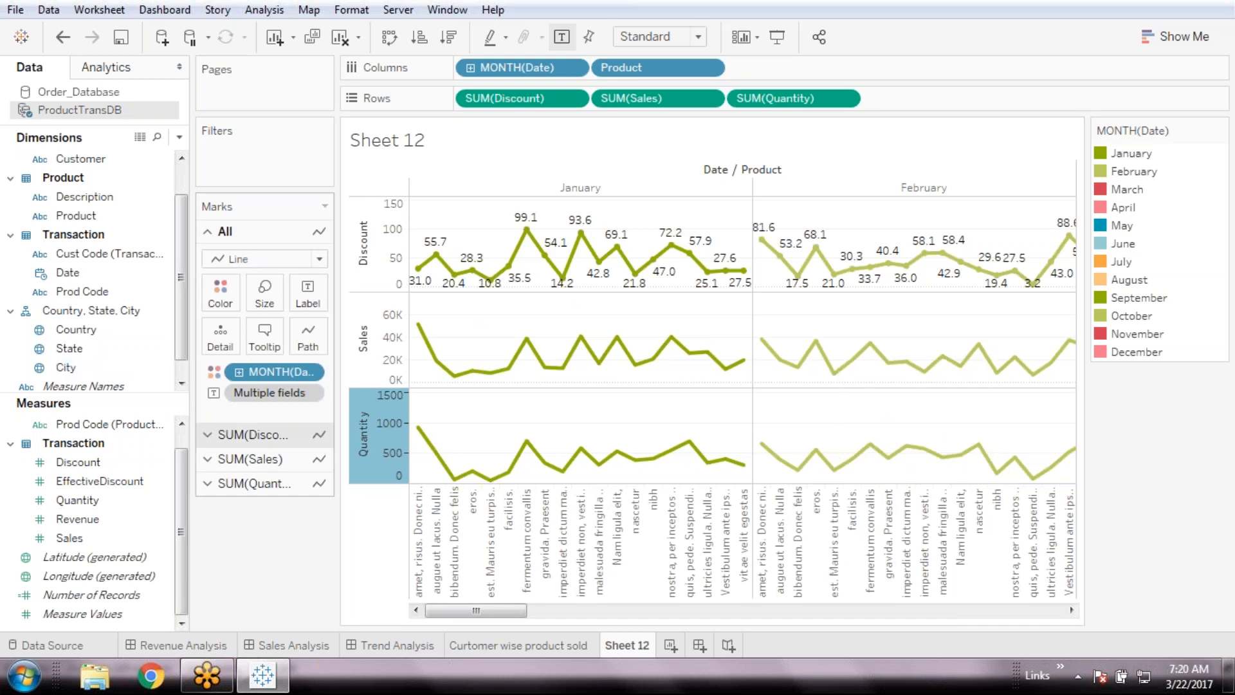
pyautogui.click(257, 433)
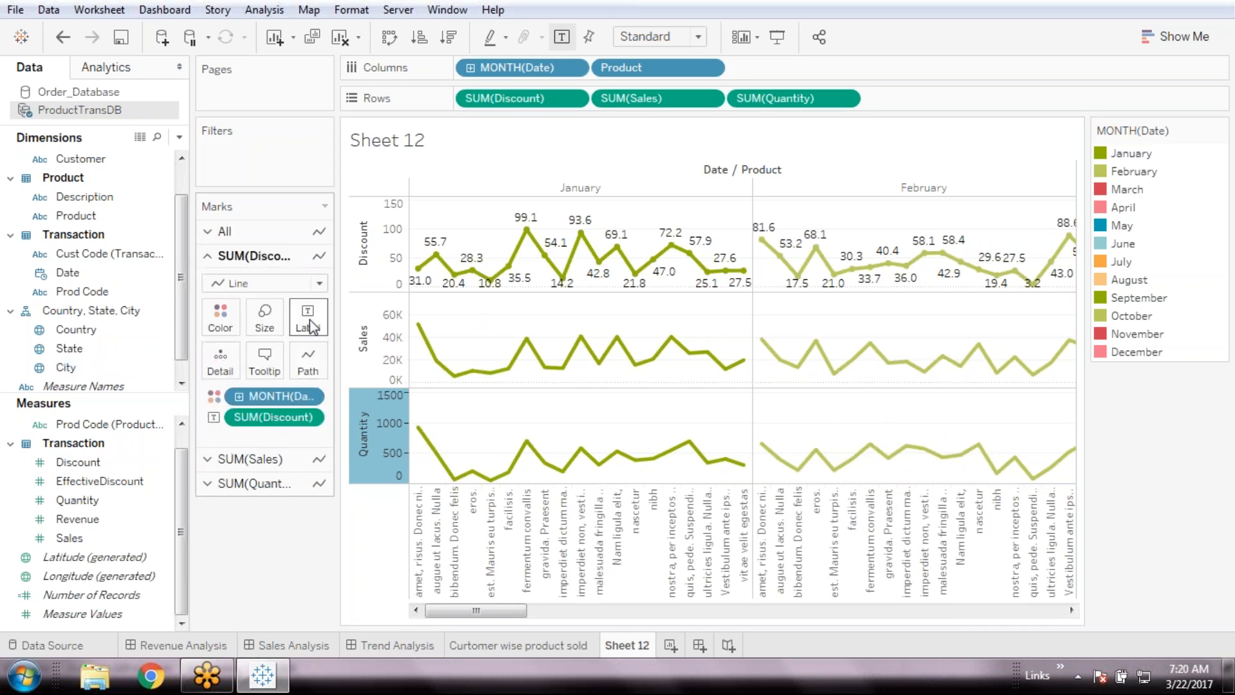
pyautogui.click(261, 464)
pyautogui.click(249, 485)
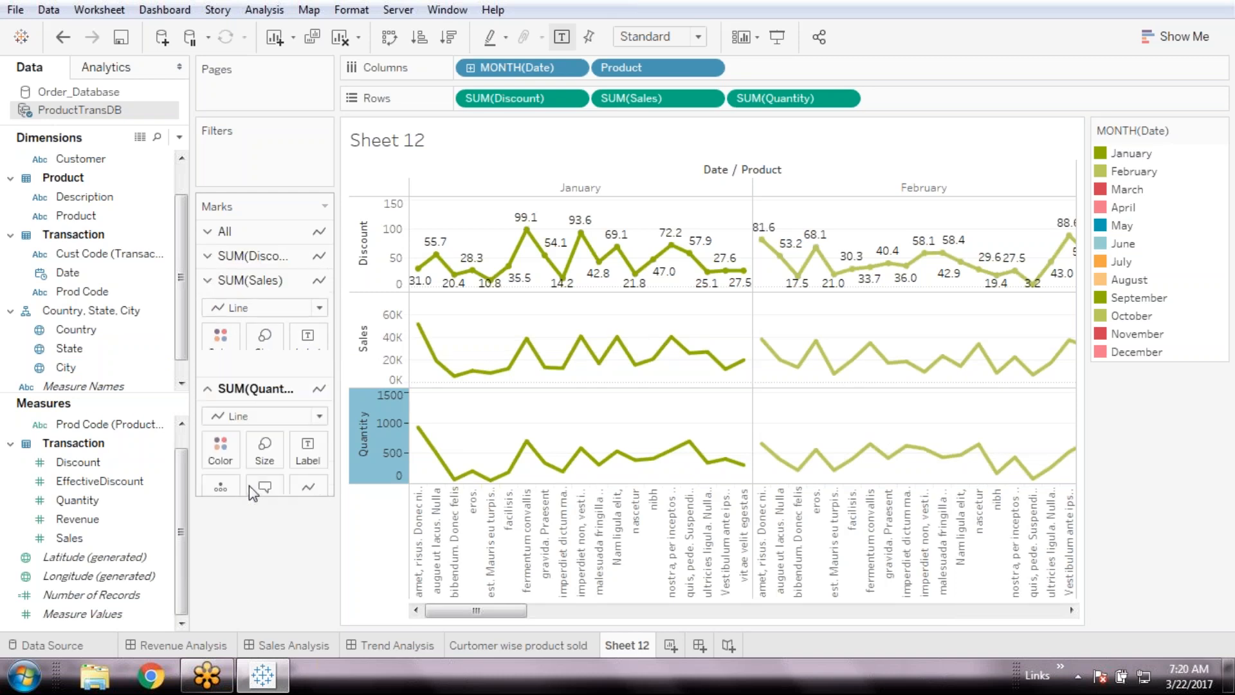
# - Label the Sales lines with Sales and the Quantity lines with Quantity
pyautogui.click(281, 283)
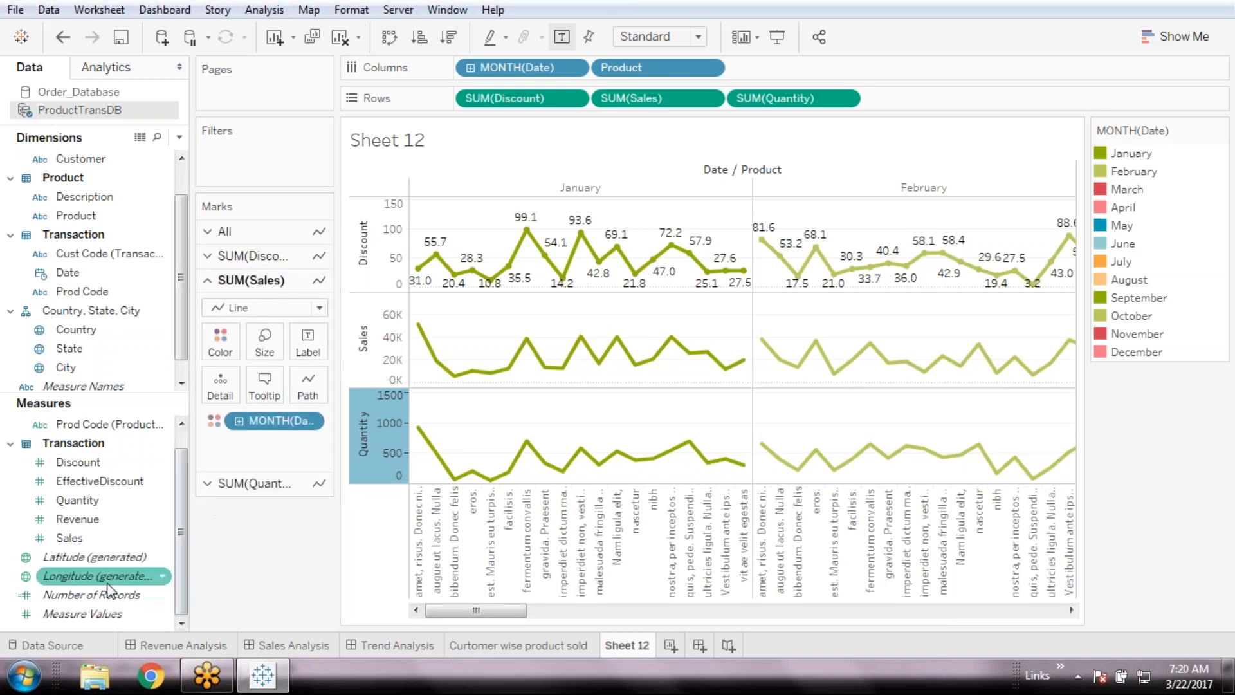
pyautogui.moveTo(75, 542); pyautogui.dragTo(309, 342)
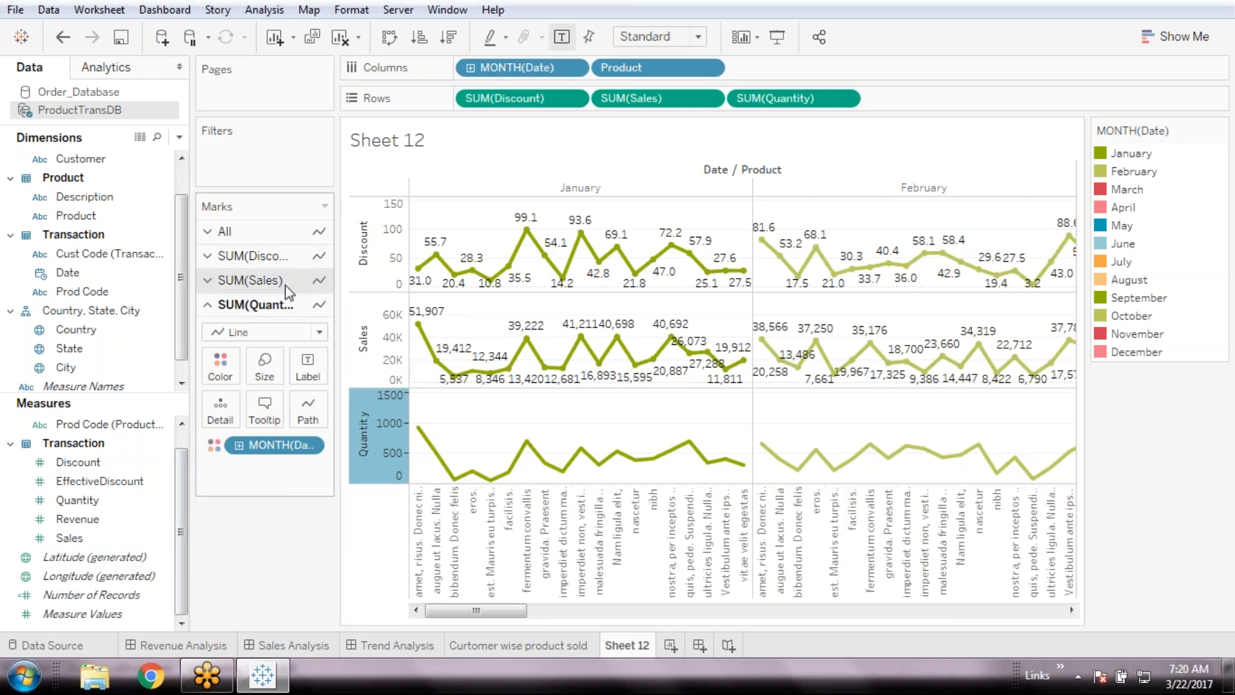
pyautogui.moveTo(77, 500); pyautogui.dragTo(307, 366)
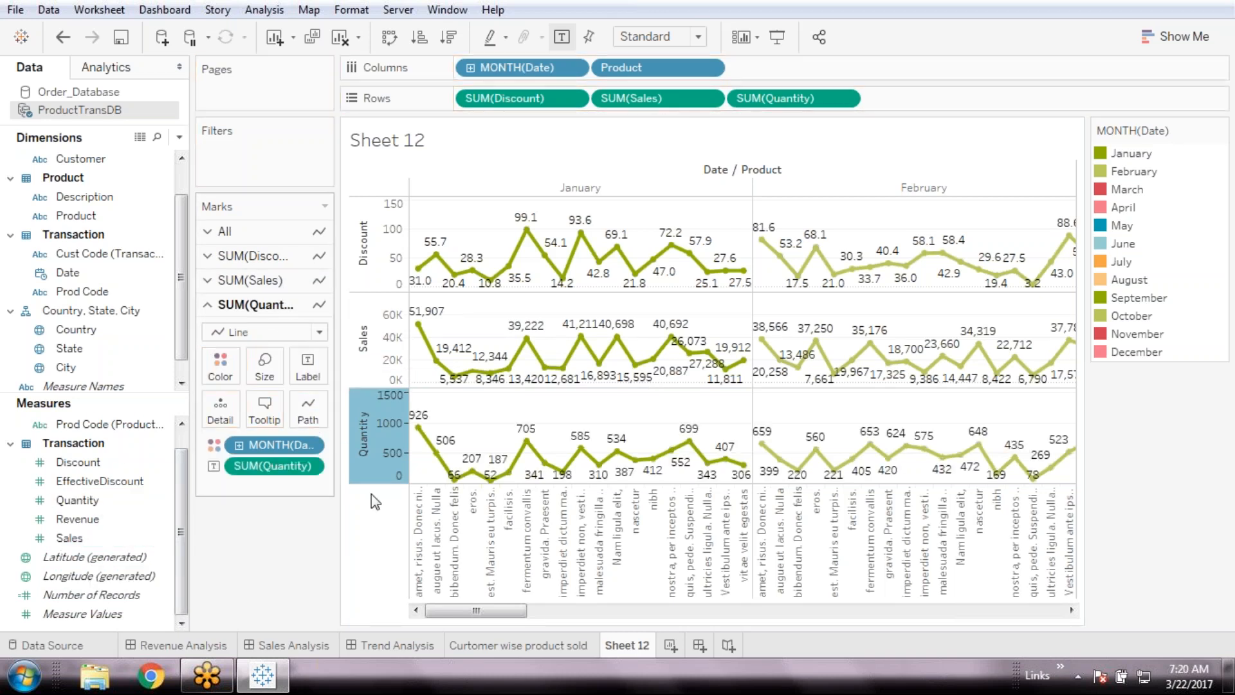
# - Examine the labeled lines across the months, and highlight May to compare its product discount, sales and quantity
pyautogui.moveTo(510, 615); pyautogui.dragTo(969, 571)
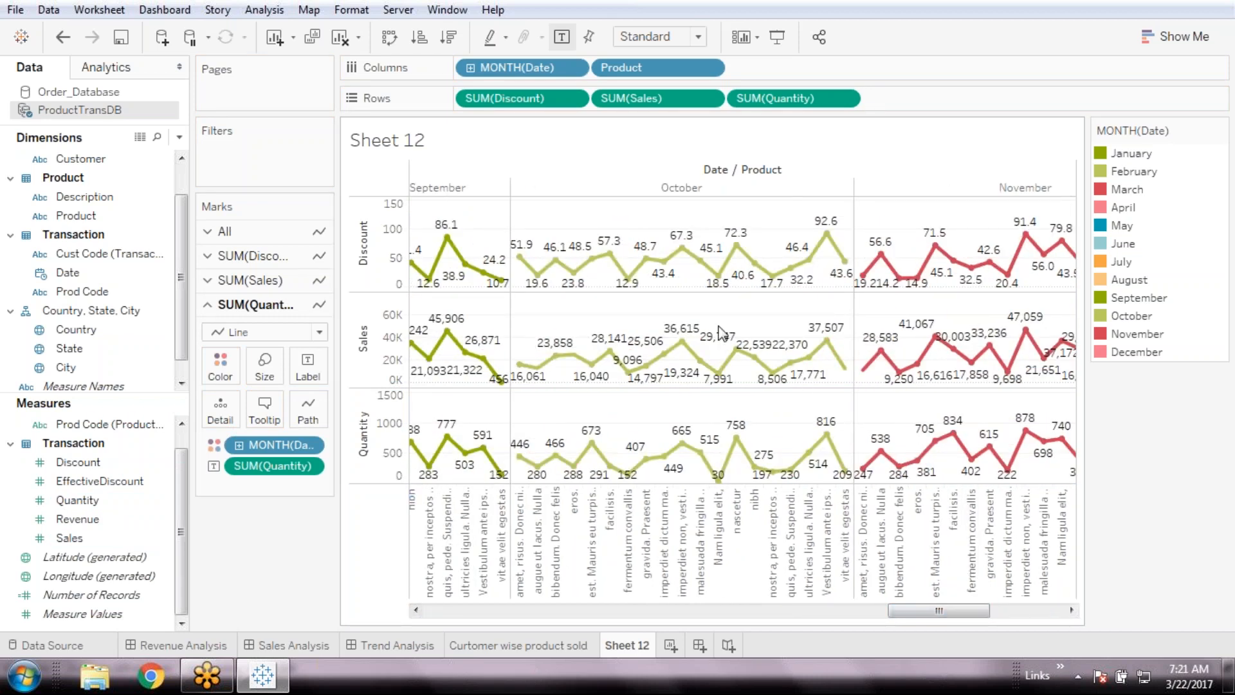
pyautogui.moveTo(885, 611); pyautogui.dragTo(692, 618)
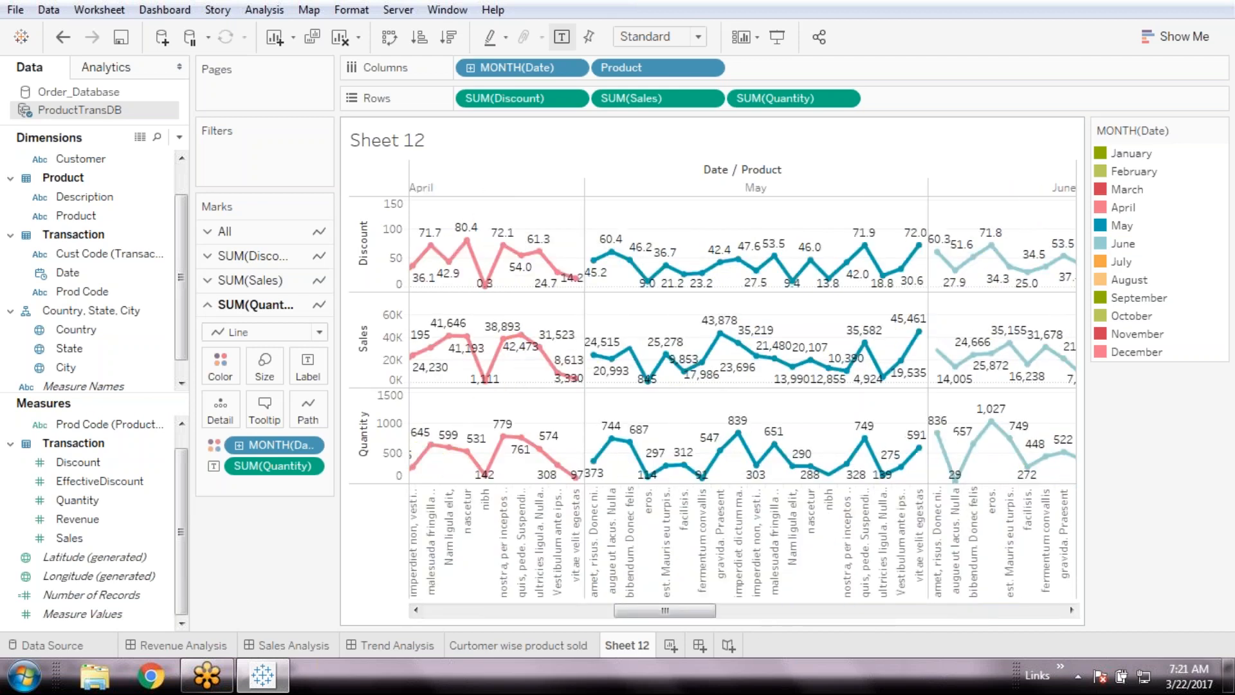
pyautogui.moveTo(723, 341)
pyautogui.click(744, 188)
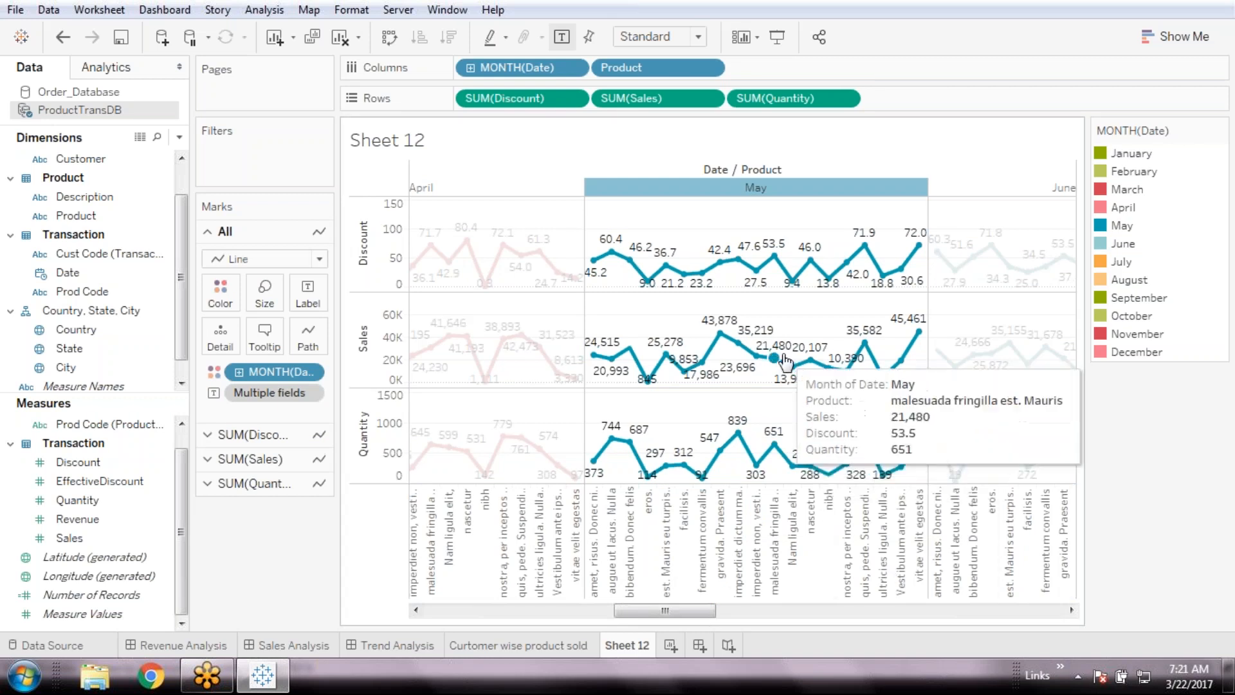
pyautogui.moveTo(645, 283)
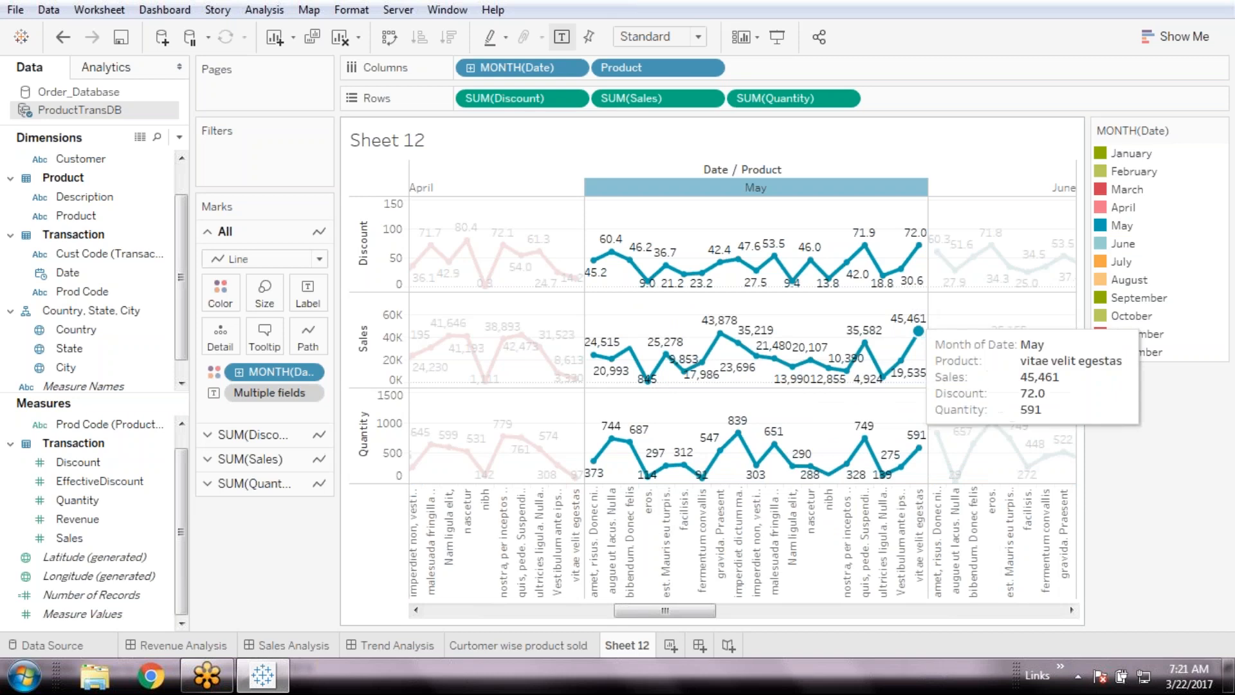
pyautogui.moveTo(877, 244)
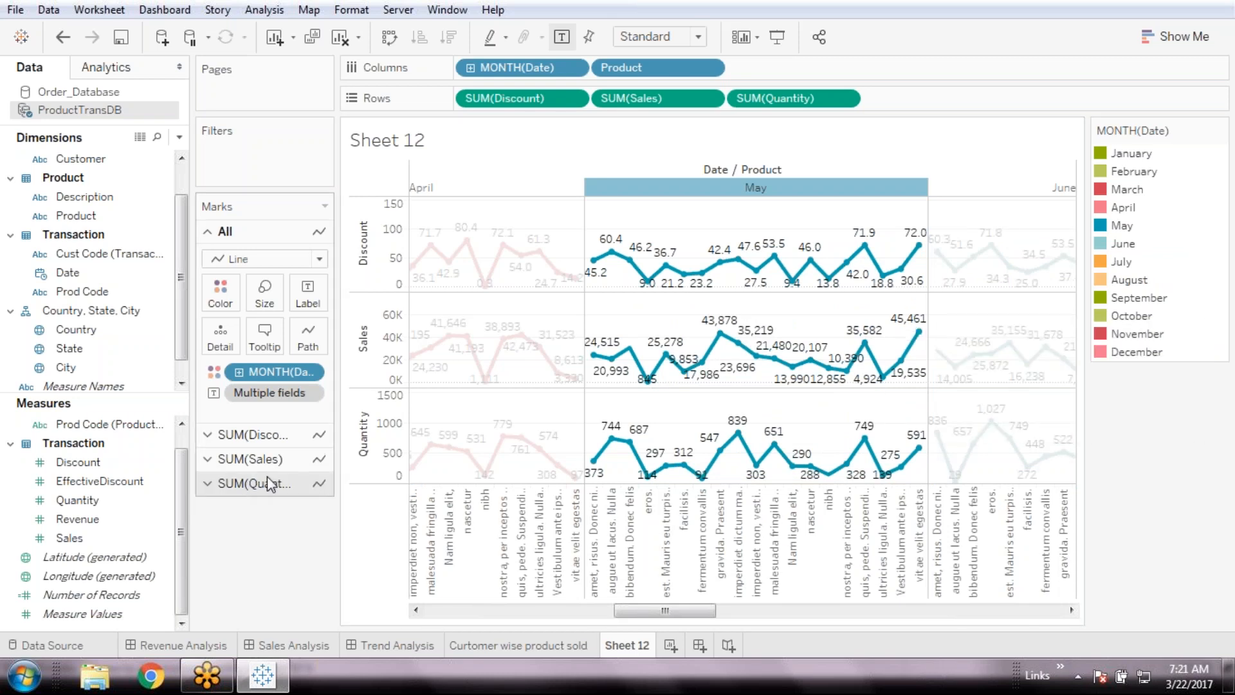
# - Limit the labels of all measures to the Min/Max marks, and check them in February and March
pyautogui.click(307, 302)
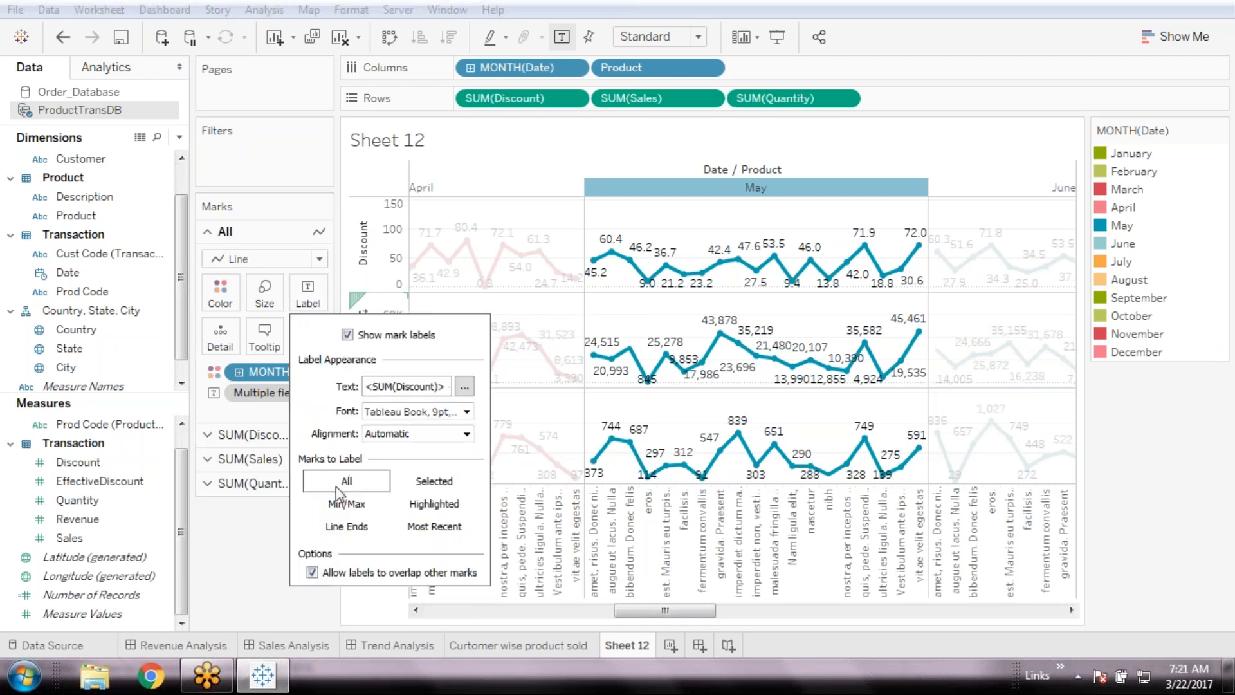
pyautogui.click(346, 504)
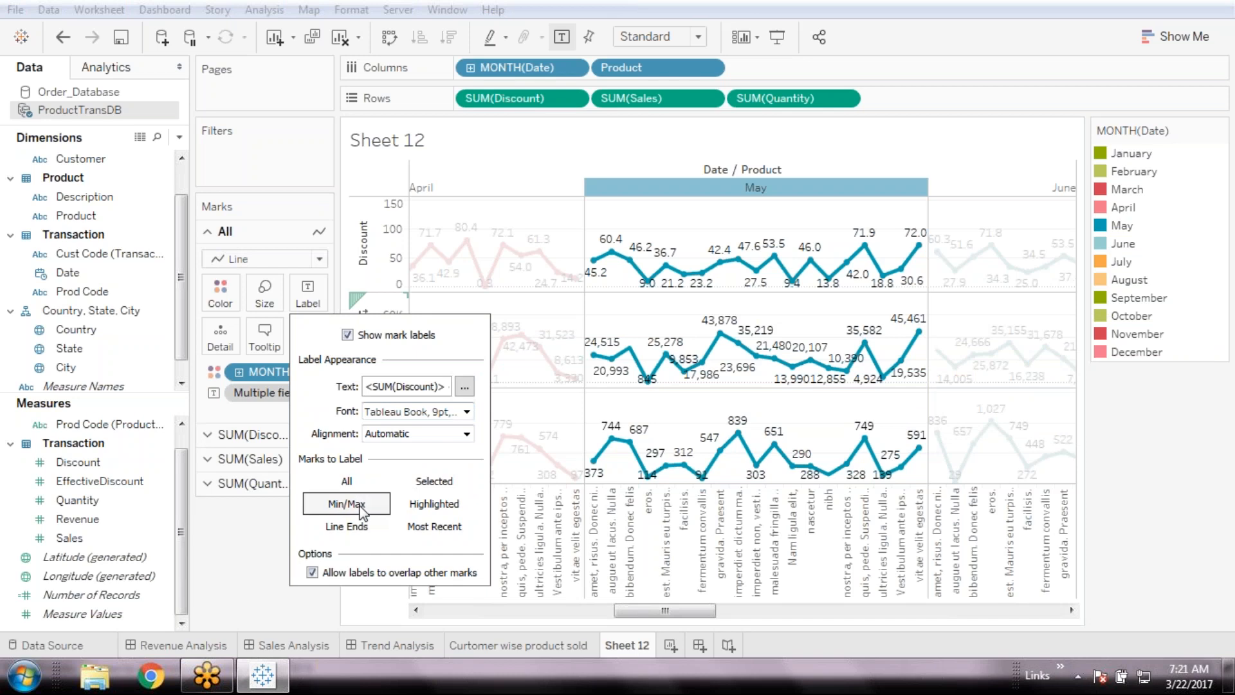
pyautogui.click(238, 524)
pyautogui.moveTo(673, 615); pyautogui.dragTo(551, 607)
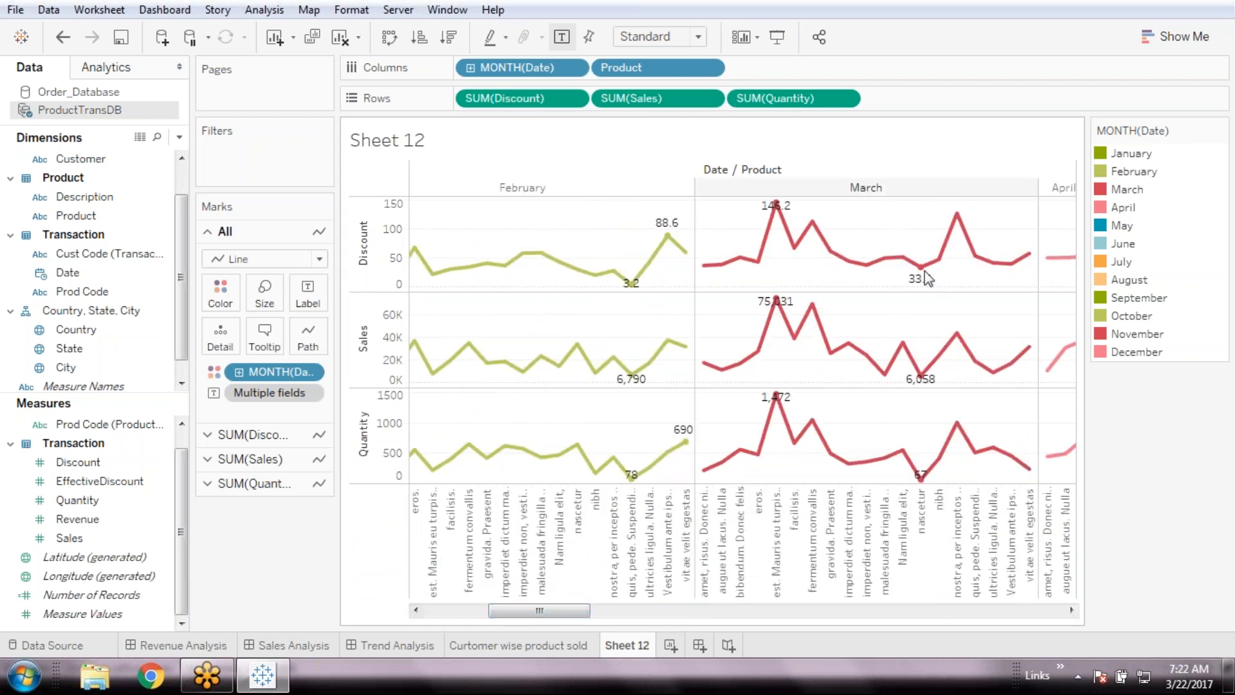
# - Examine the minimum and maximum labels of discount, sales and quantity by product in March, February and on through December
pyautogui.click(775, 529)
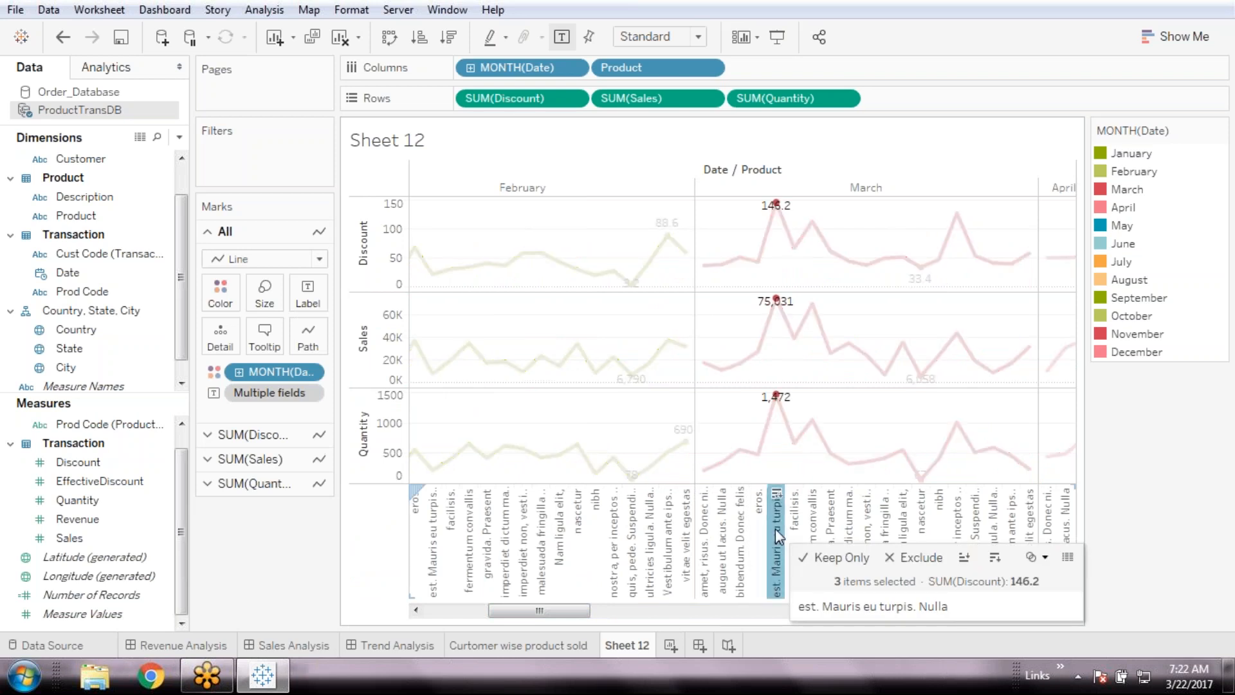
pyautogui.click(775, 527)
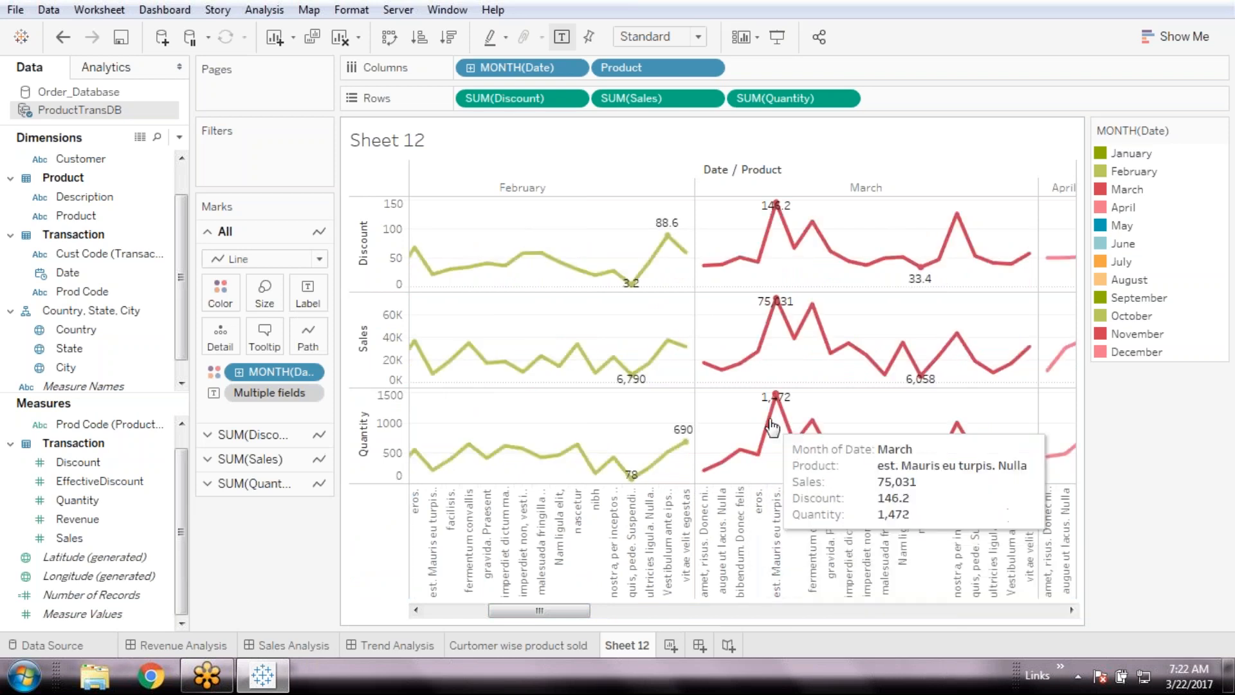
pyautogui.moveTo(776, 302)
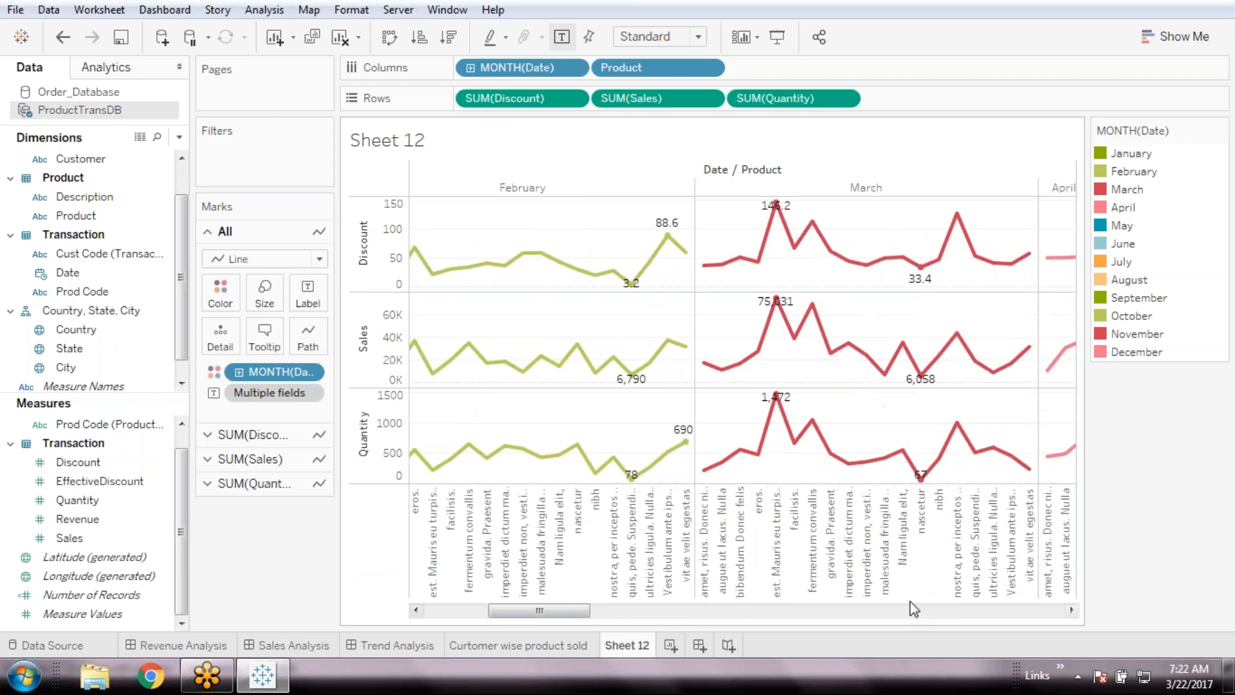
pyautogui.moveTo(561, 614); pyautogui.dragTo(534, 618)
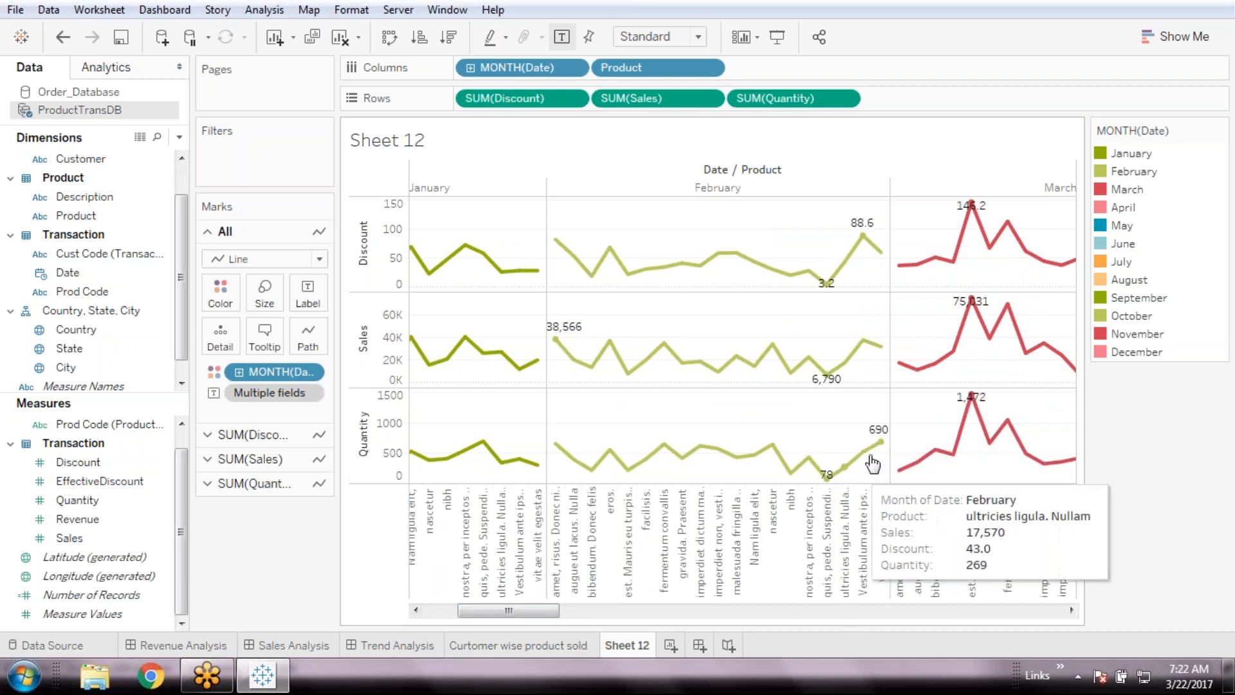
pyautogui.moveTo(886, 436)
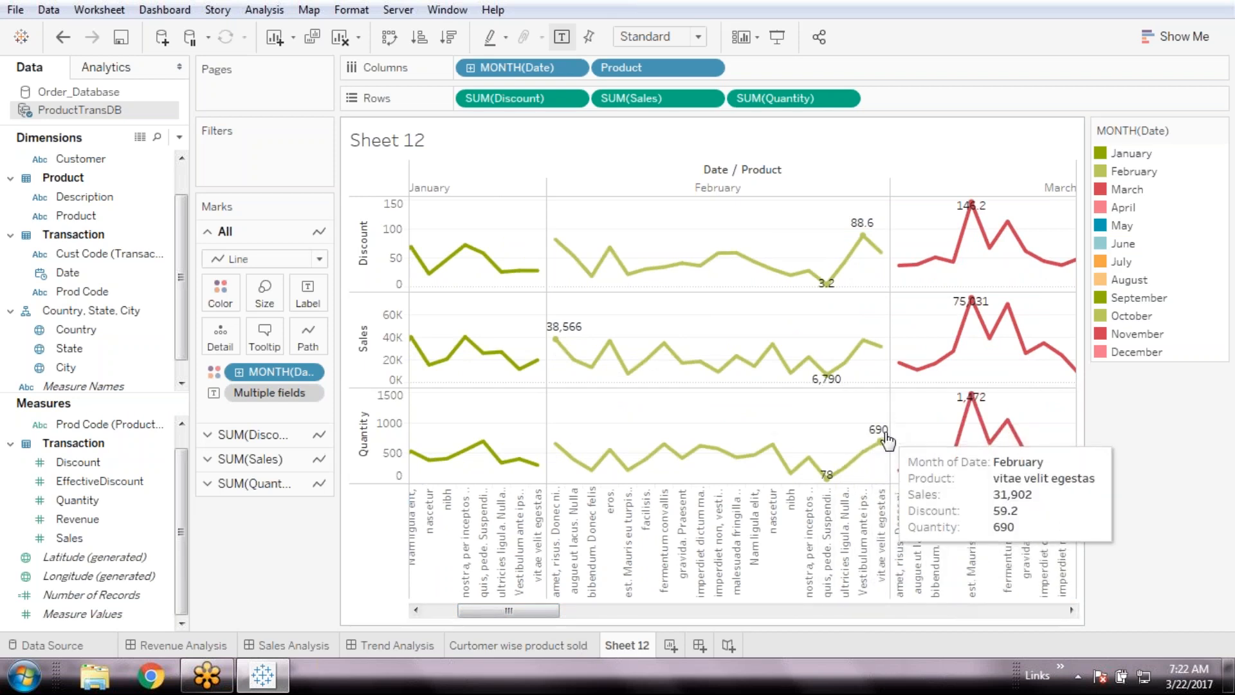
pyautogui.moveTo(832, 479)
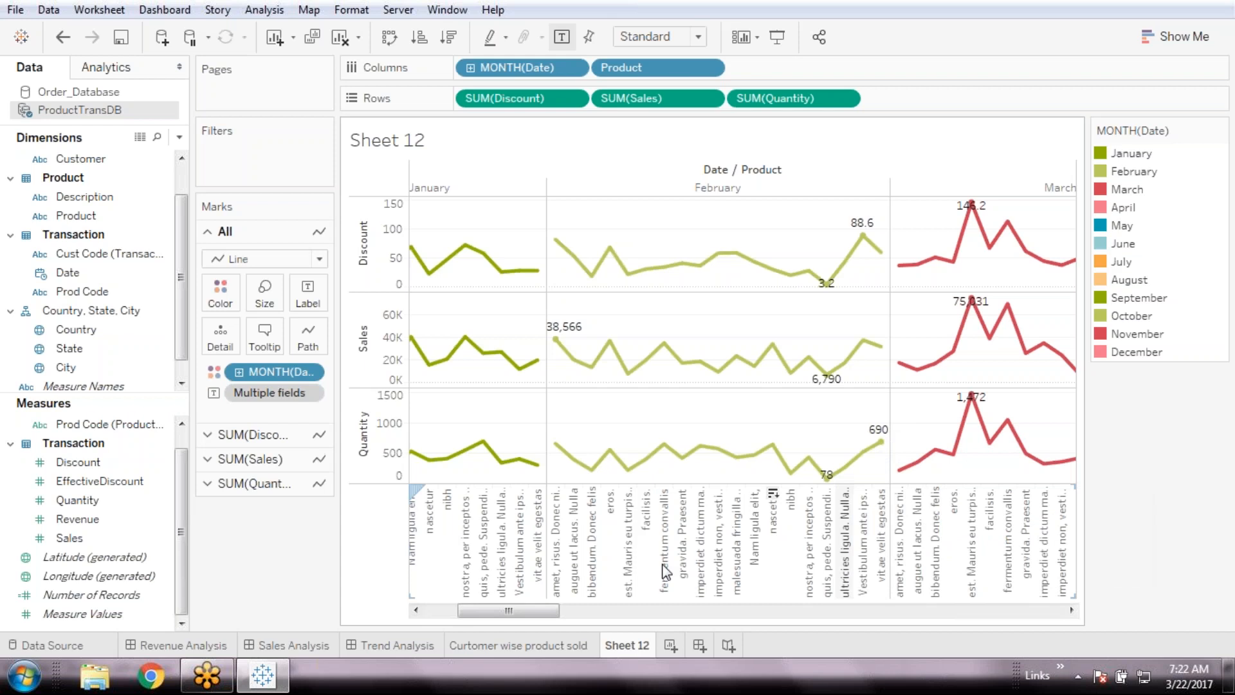
pyautogui.moveTo(526, 614); pyautogui.dragTo(978, 575)
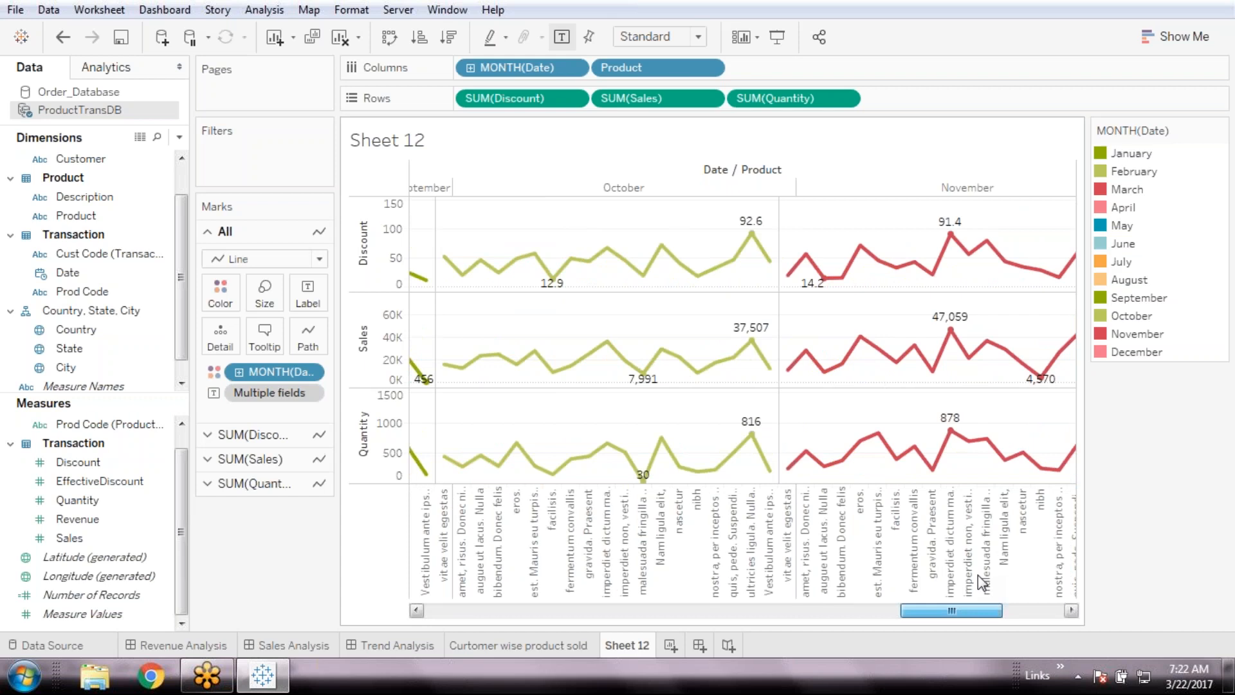
pyautogui.moveTo(980, 582); pyautogui.dragTo(1041, 582)
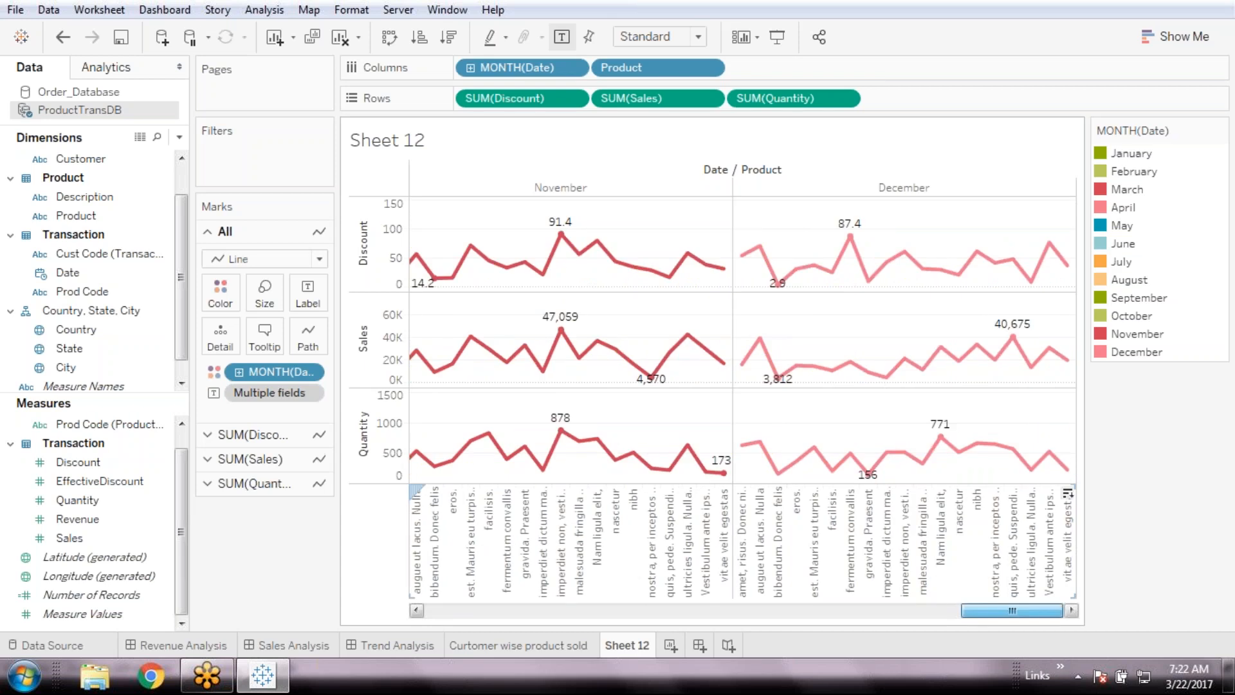
# - Assign the Traffic Light palette to the month colors of all measures, and check the recolored lines from January to May
pyautogui.click(221, 293)
pyautogui.click(295, 351)
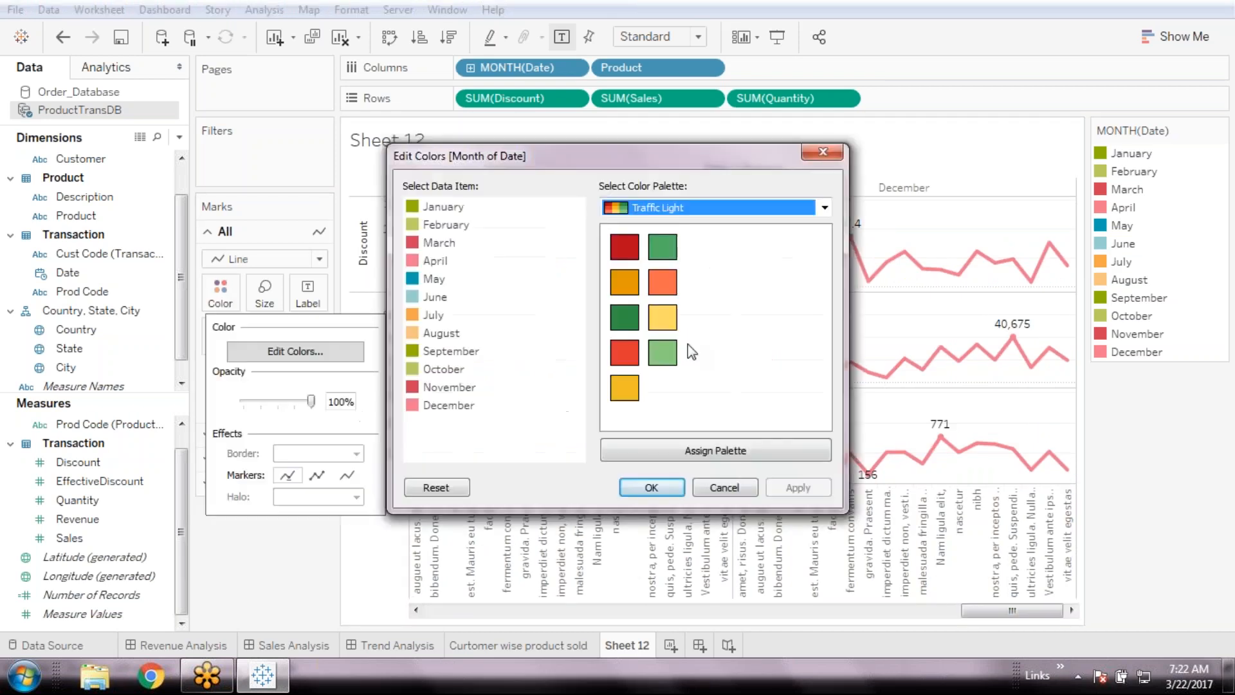
pyautogui.click(715, 451)
pyautogui.click(659, 487)
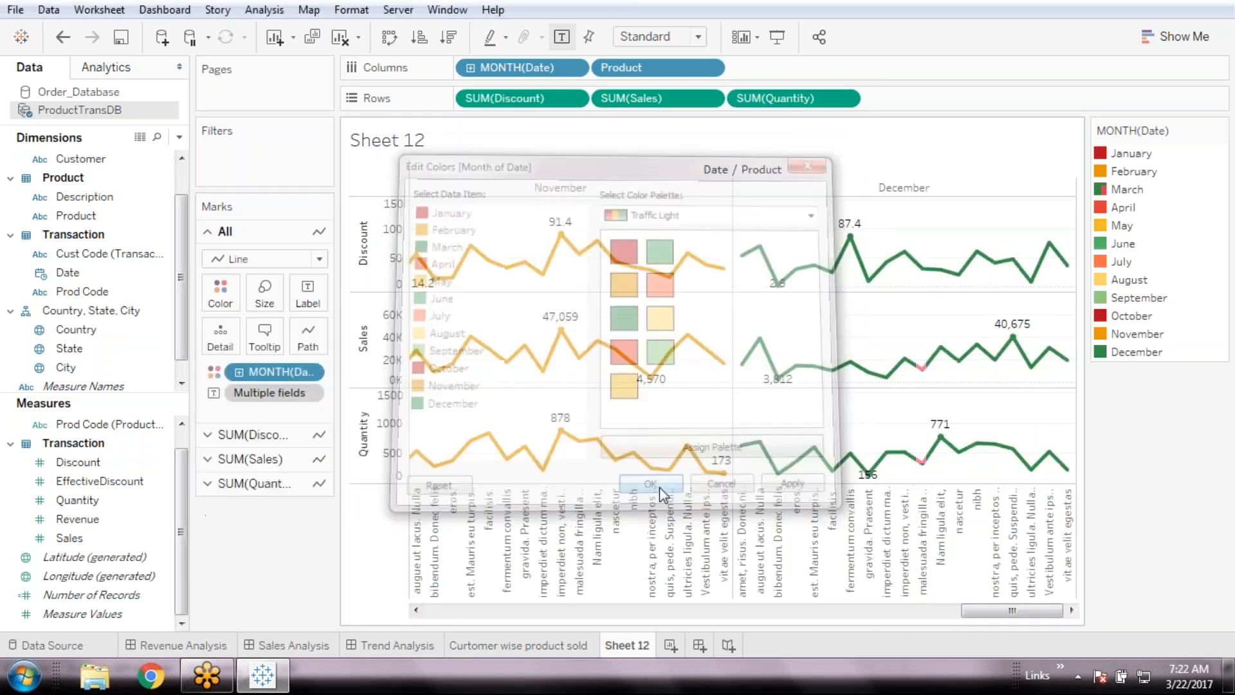
pyautogui.moveTo(989, 610); pyautogui.dragTo(419, 621)
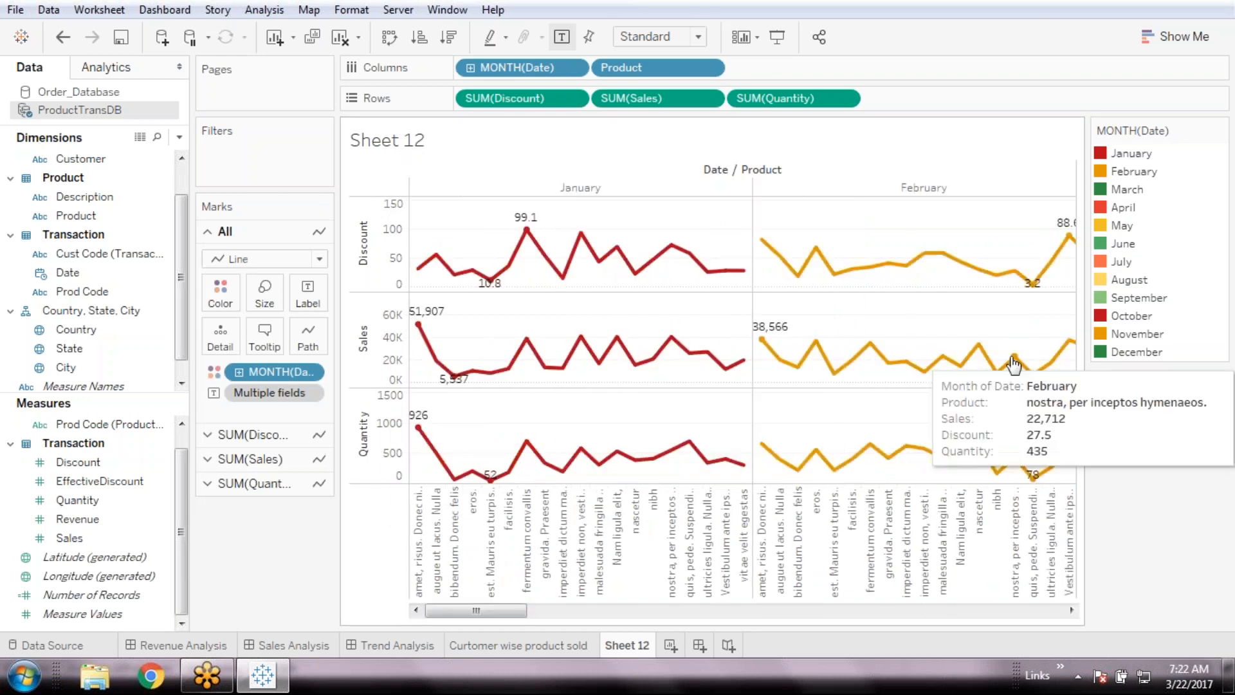
pyautogui.moveTo(493, 615); pyautogui.dragTo(673, 588)
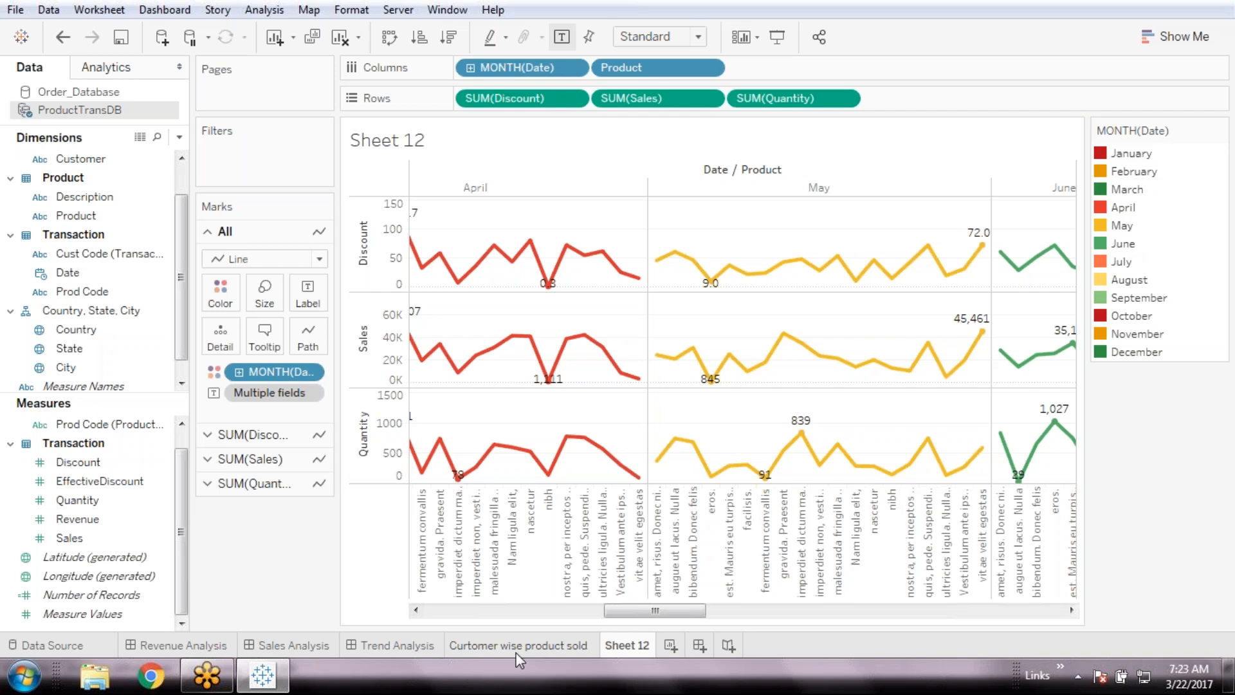
# - Check the customer sheet's name, and rename Sheet 12 as "MOnthly wise product comparision"
pyautogui.click(518, 648)
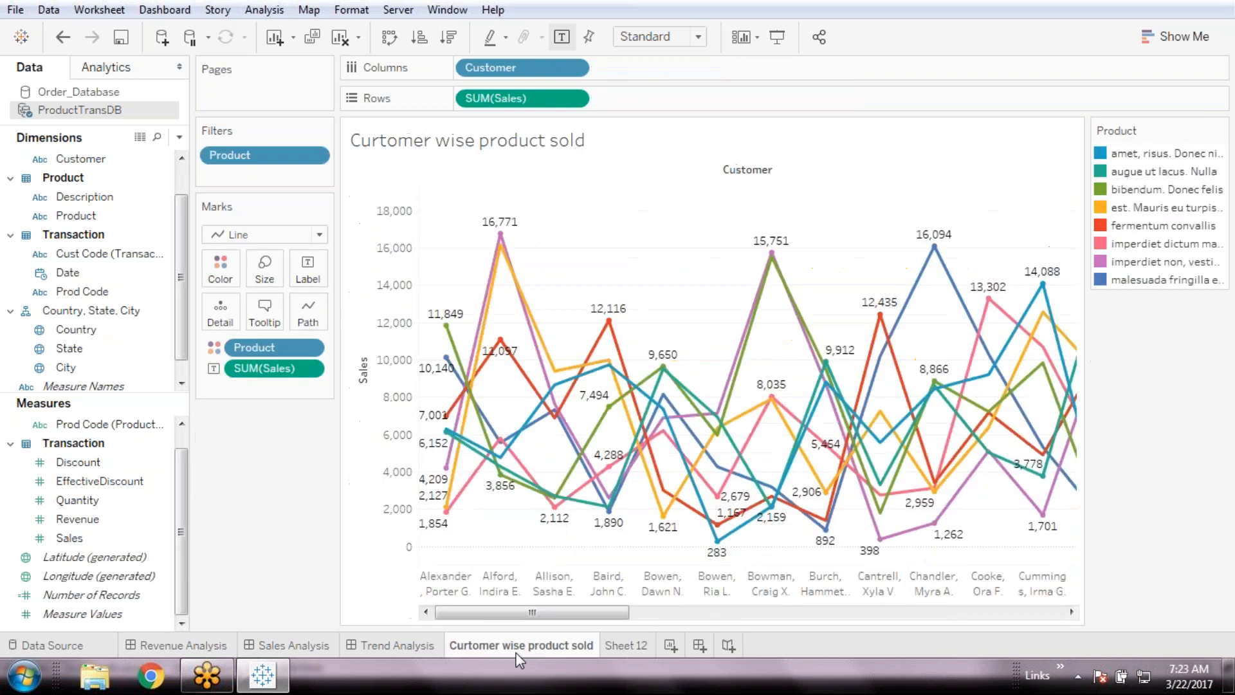
pyautogui.click(617, 644)
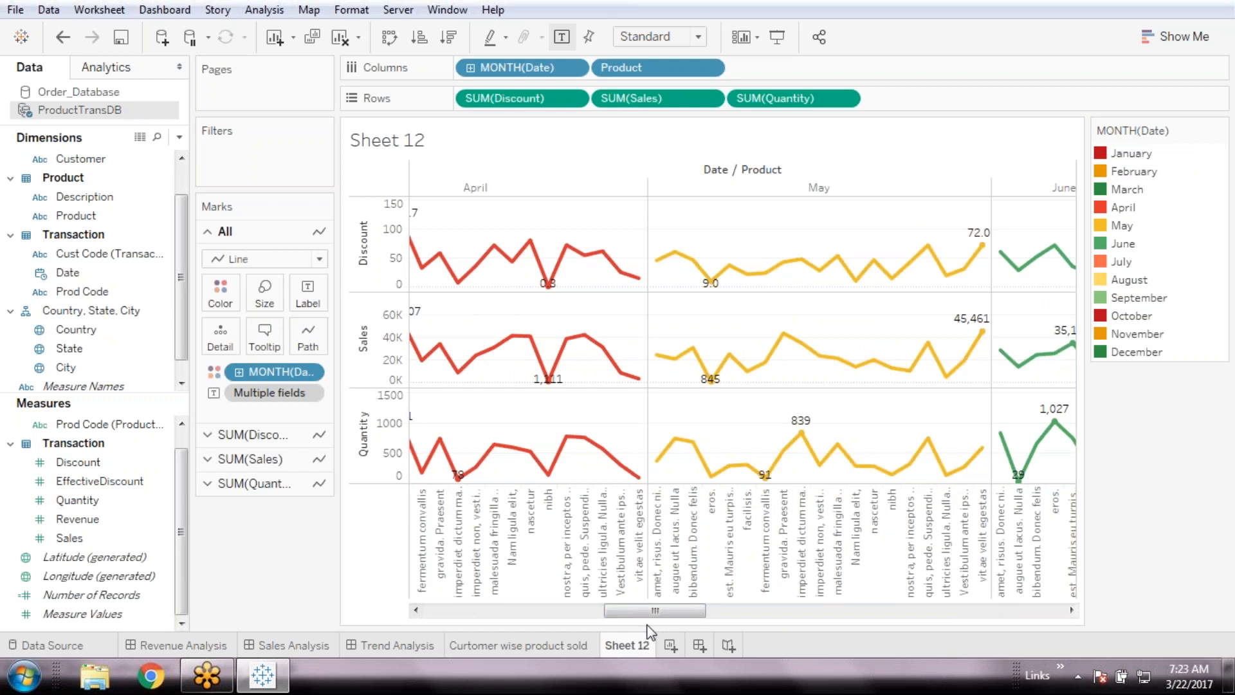
pyautogui.moveTo(655, 610); pyautogui.dragTo(651, 610)
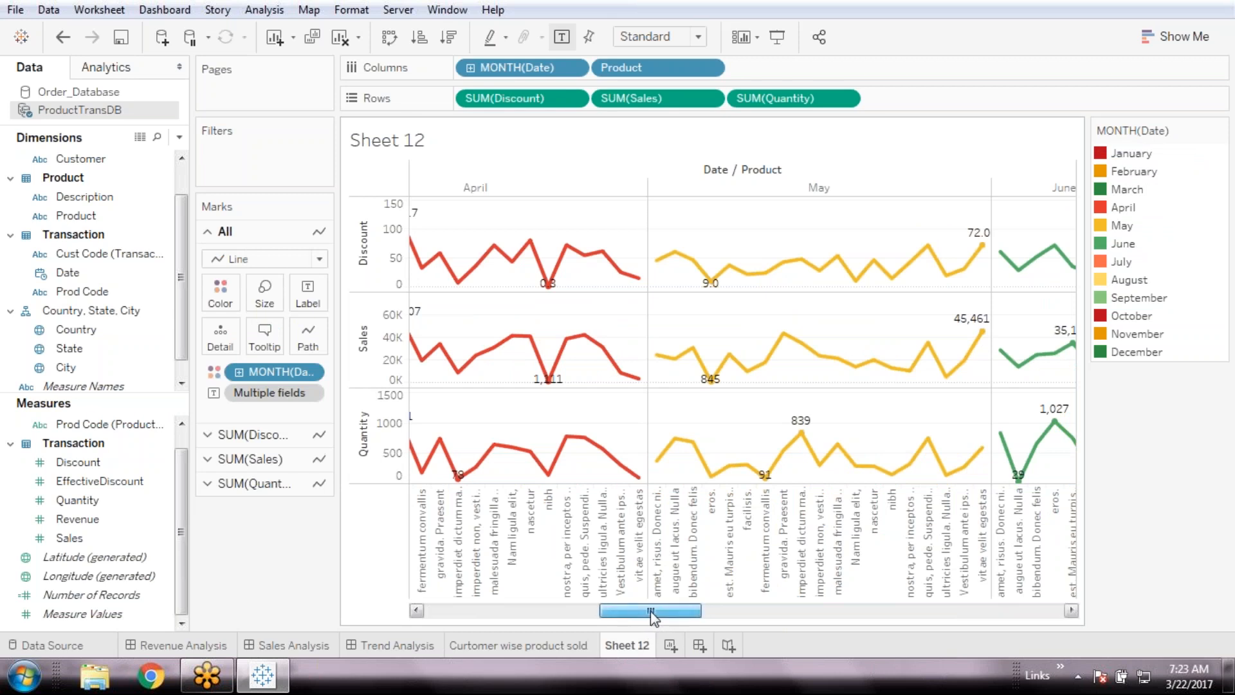
pyautogui.moveTo(650, 611); pyautogui.dragTo(649, 611)
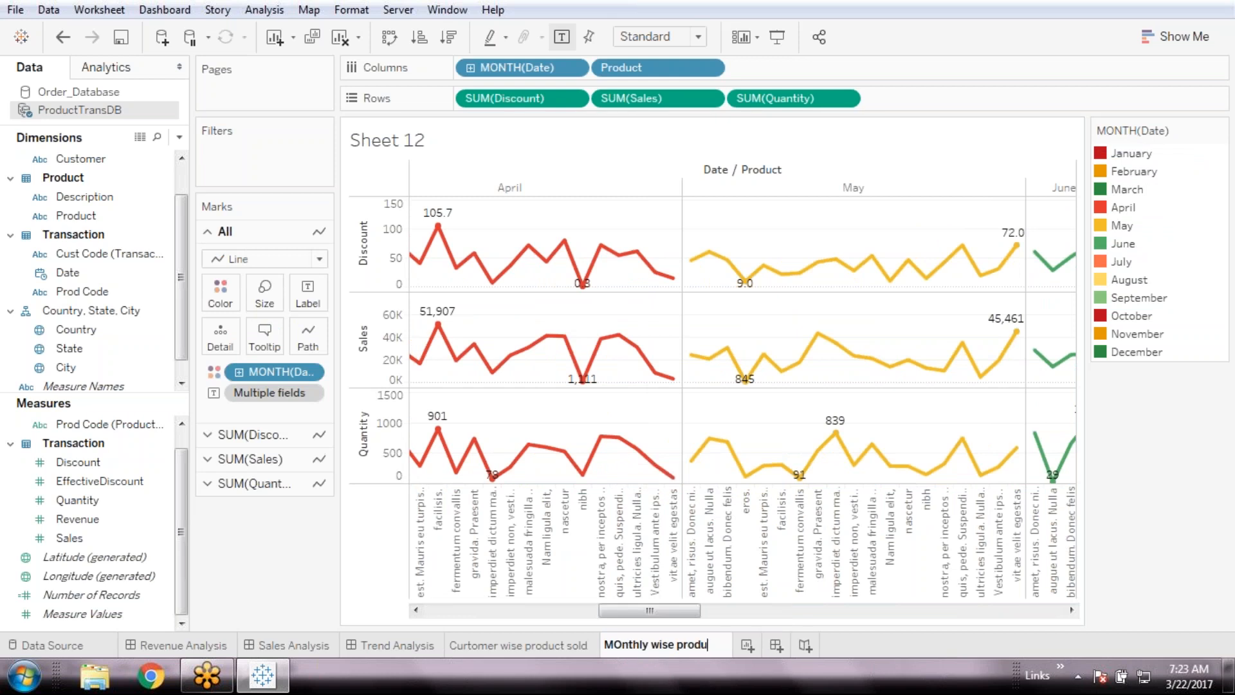
pyautogui.write('ct')
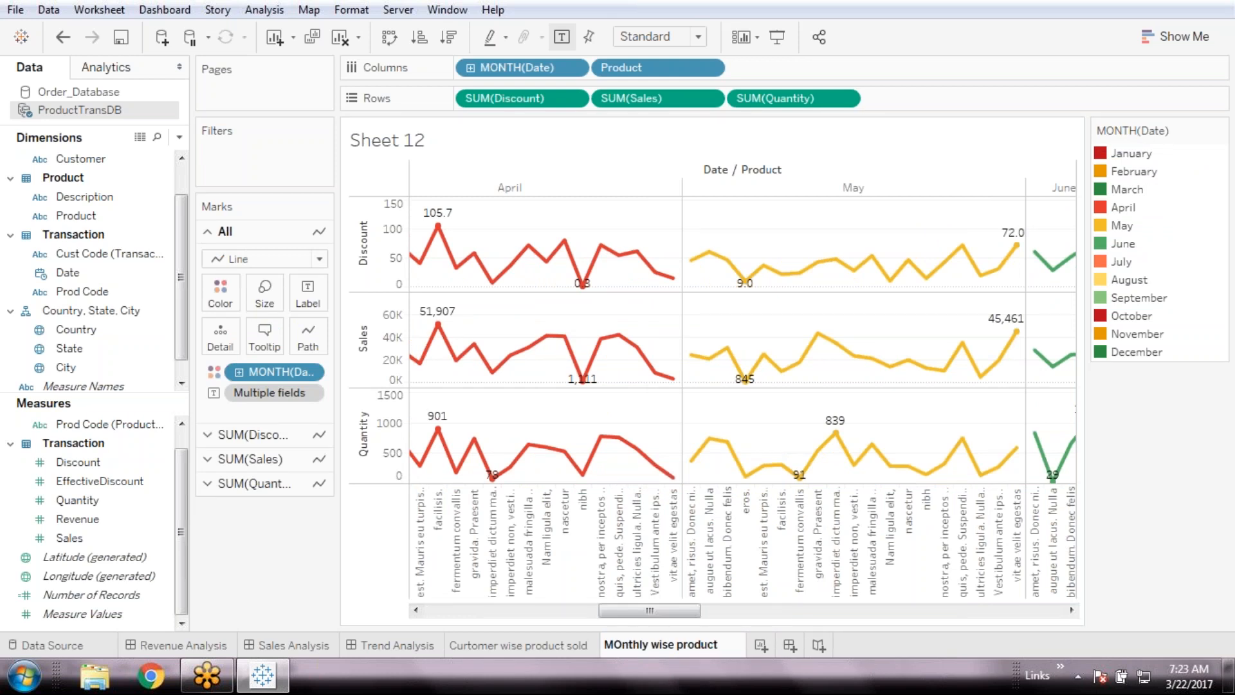
pyautogui.write('comparision')
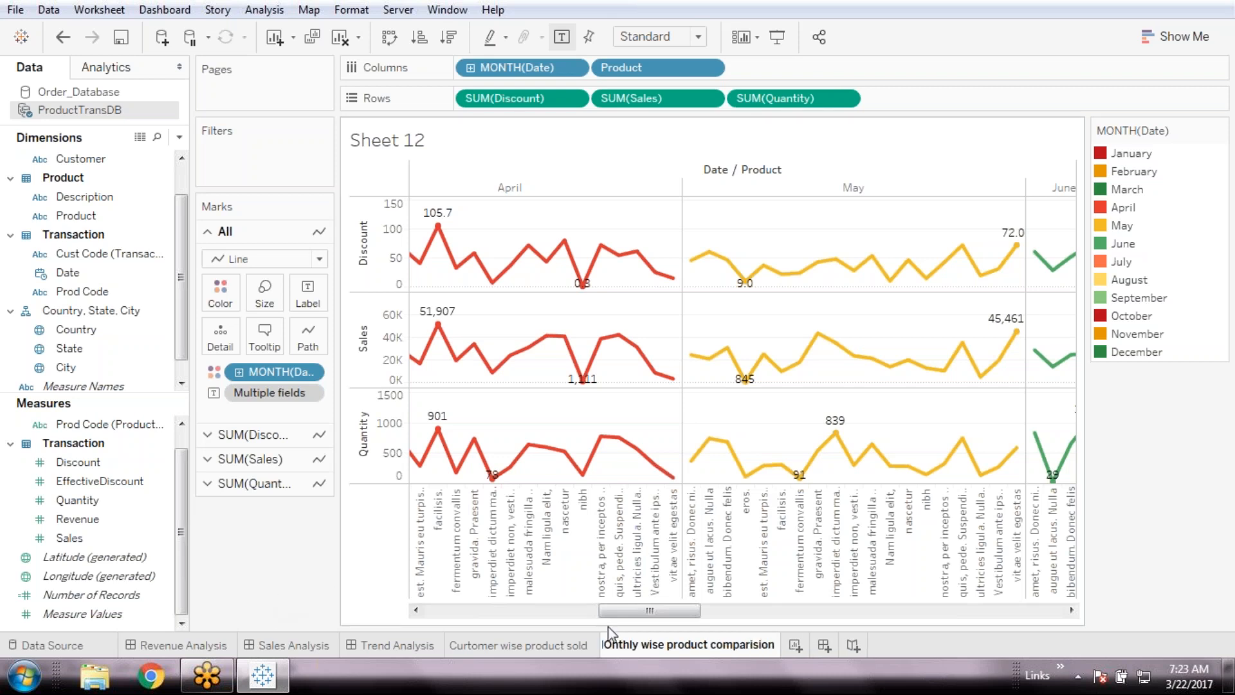
# - Correct the start of the sheet name so it reads "Month wise product comparision", and save the workbook
pyautogui.click(641, 644)
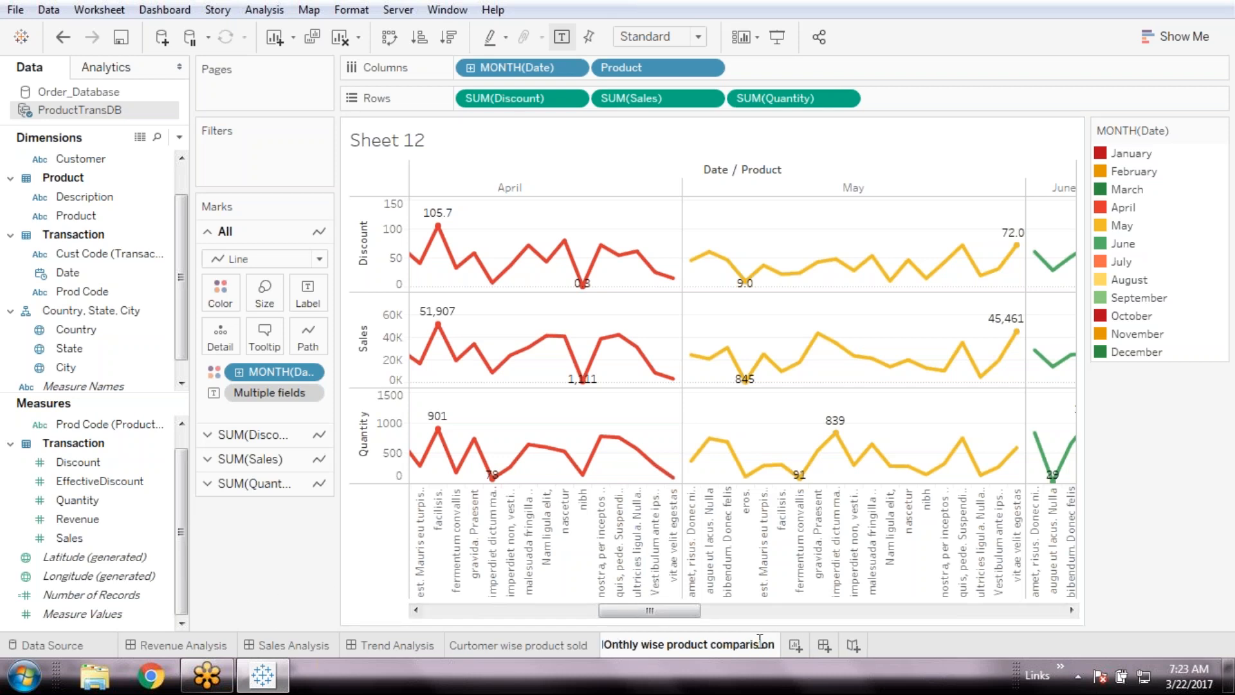
pyautogui.press('Home')
pyautogui.press('Left')
pyautogui.hotkey('shift', 'Right')
pyautogui.hotkey('shift', 'Right')
pyautogui.hotkey('shift', 'Right')
pyautogui.hotkey('shift', 'Right')
pyautogui.hotkey('shift', 'Right')
pyautogui.hotkey('shift', 'Right')
pyautogui.write('onth')
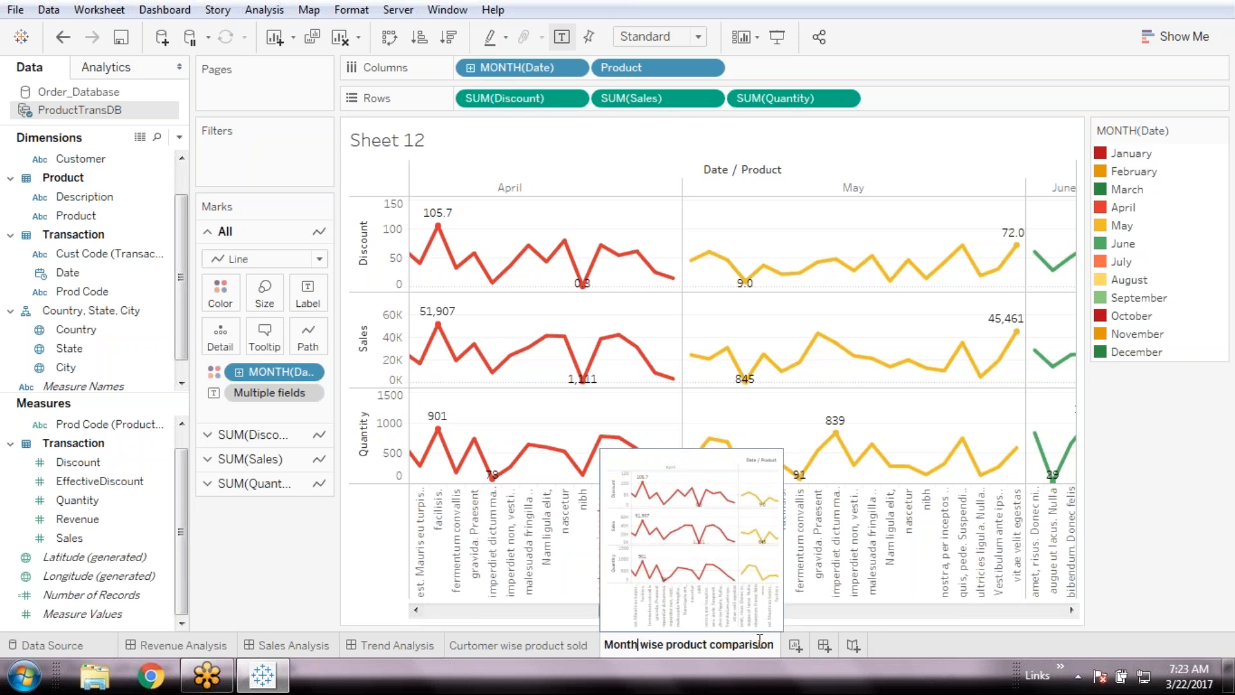
pyautogui.press('Right')
pyautogui.press('Right')
pyautogui.press('Right')
pyautogui.press('Right')
pyautogui.press('Right')
pyautogui.press('Right')
pyautogui.press('Right')
pyautogui.press('Right')
pyautogui.press('Right')
pyautogui.press('Right')
pyautogui.press('Right')
pyautogui.press('Right')
pyautogui.press('Right')
pyautogui.press('Right')
pyautogui.press('Right')
pyautogui.press('Right')
pyautogui.press('Right')
pyautogui.press('Right')
pyautogui.press('Right')
pyautogui.press('Right')
pyautogui.press('Return')
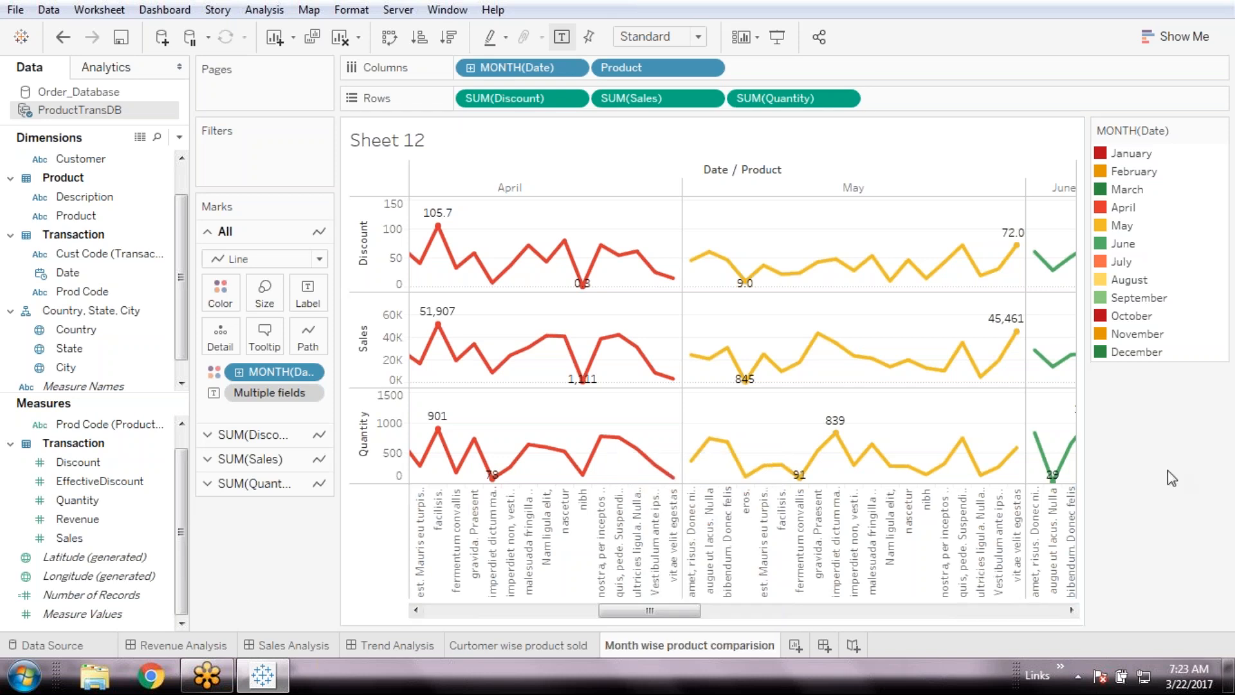
pyautogui.click(125, 37)
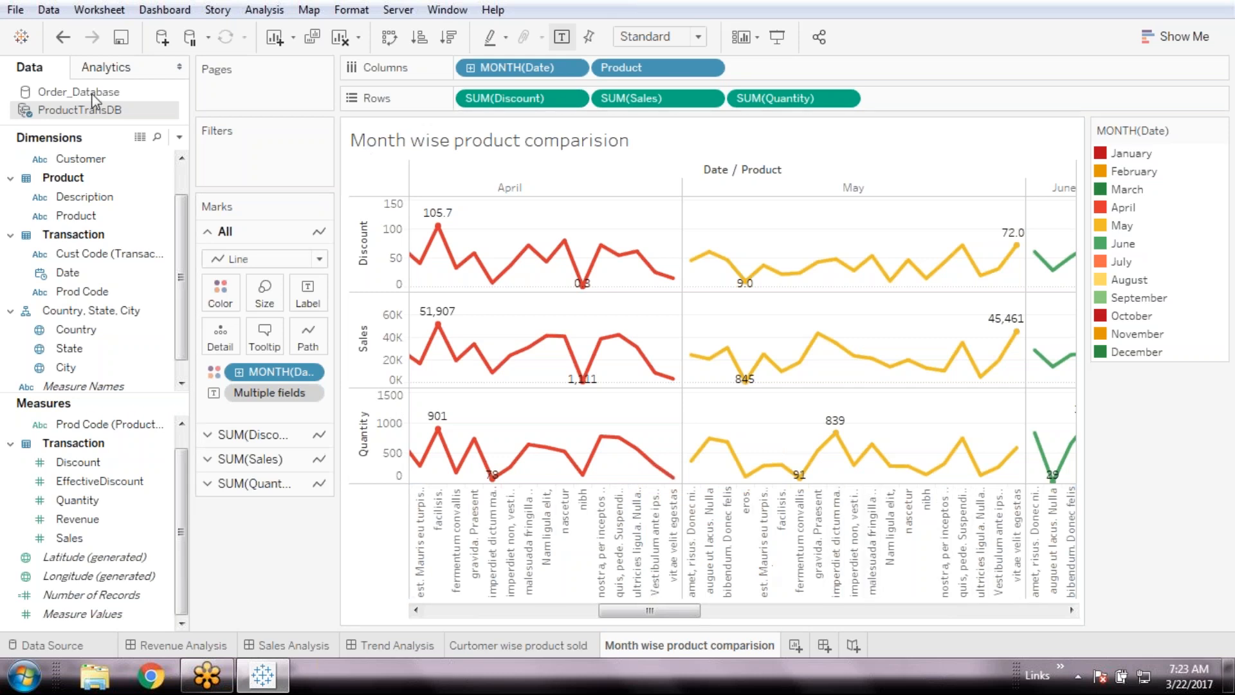
# - Add a Product filter with all products kept to the month-wise sheet, and hide its filter card
pyautogui.click(165, 9)
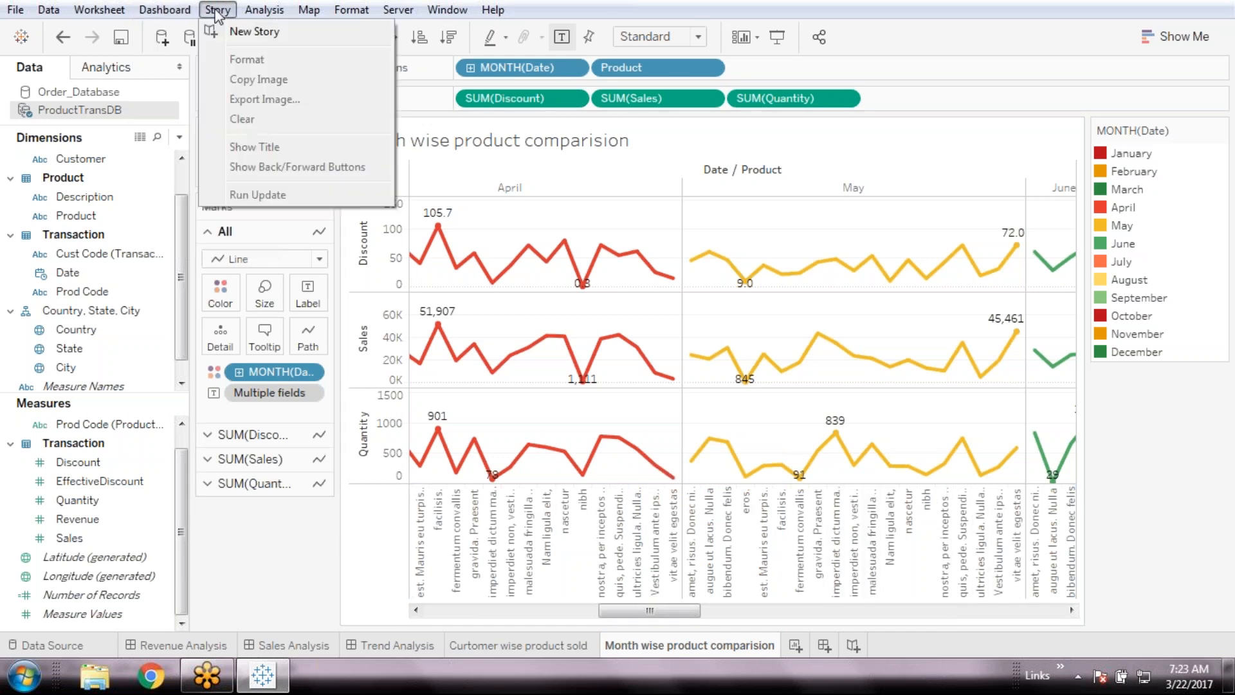
pyautogui.moveTo(264, 10)
pyautogui.moveTo(357, 296)
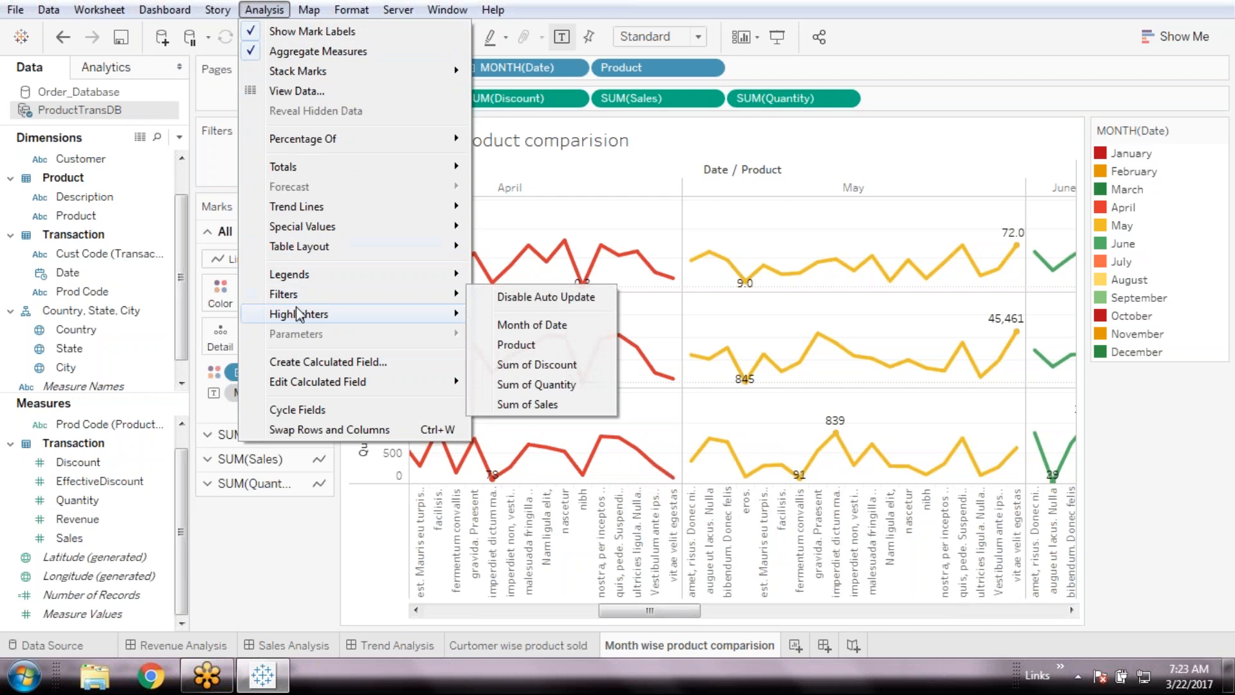
pyautogui.click(549, 349)
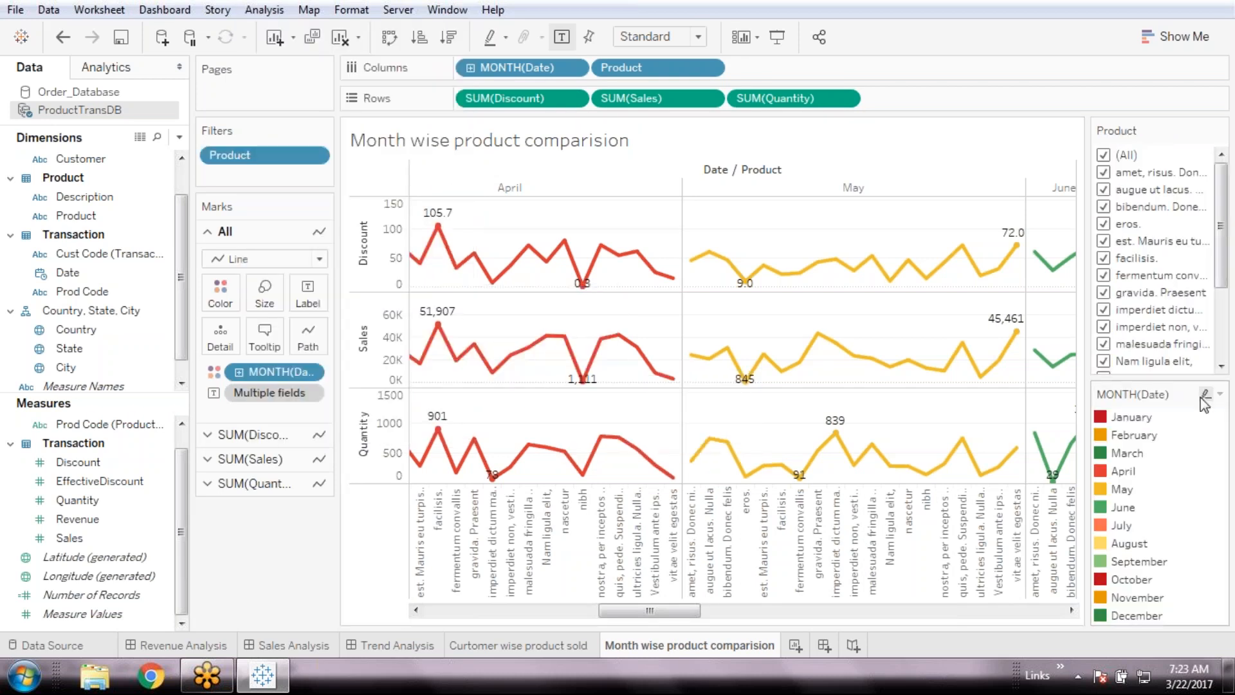
pyautogui.scroll(-3, 1219, 366)
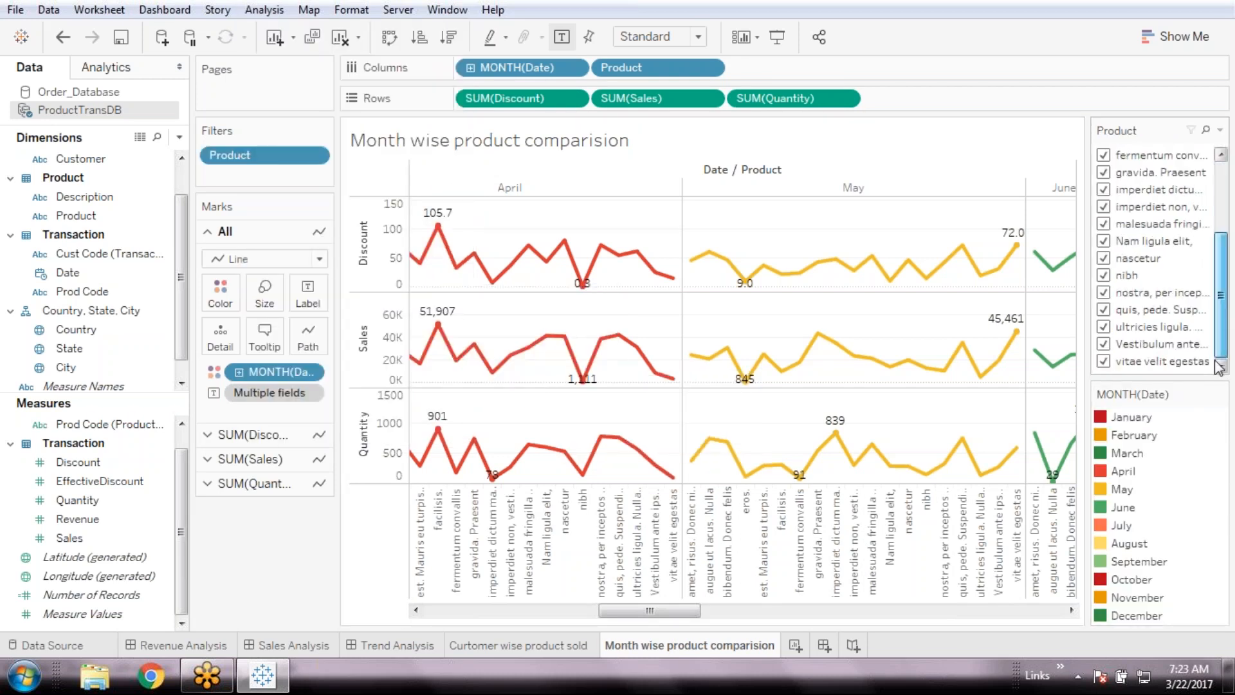
pyautogui.moveTo(1219, 368); pyautogui.dragTo(1224, 149)
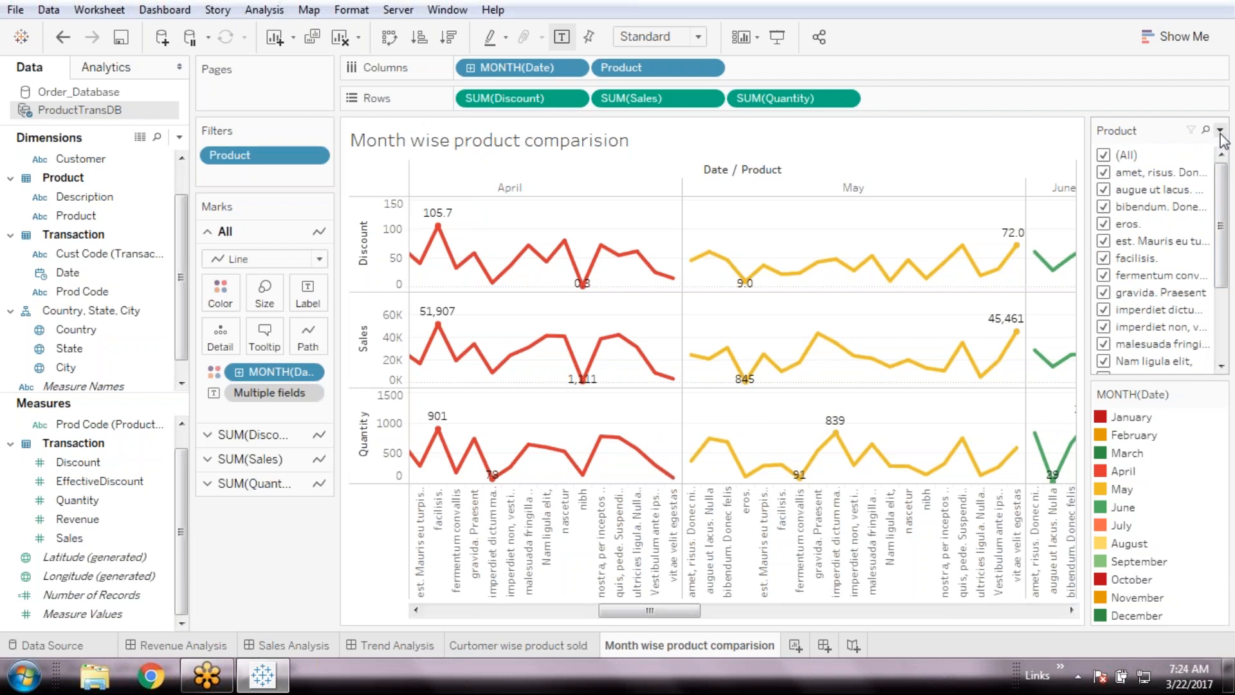
pyautogui.click(1219, 130)
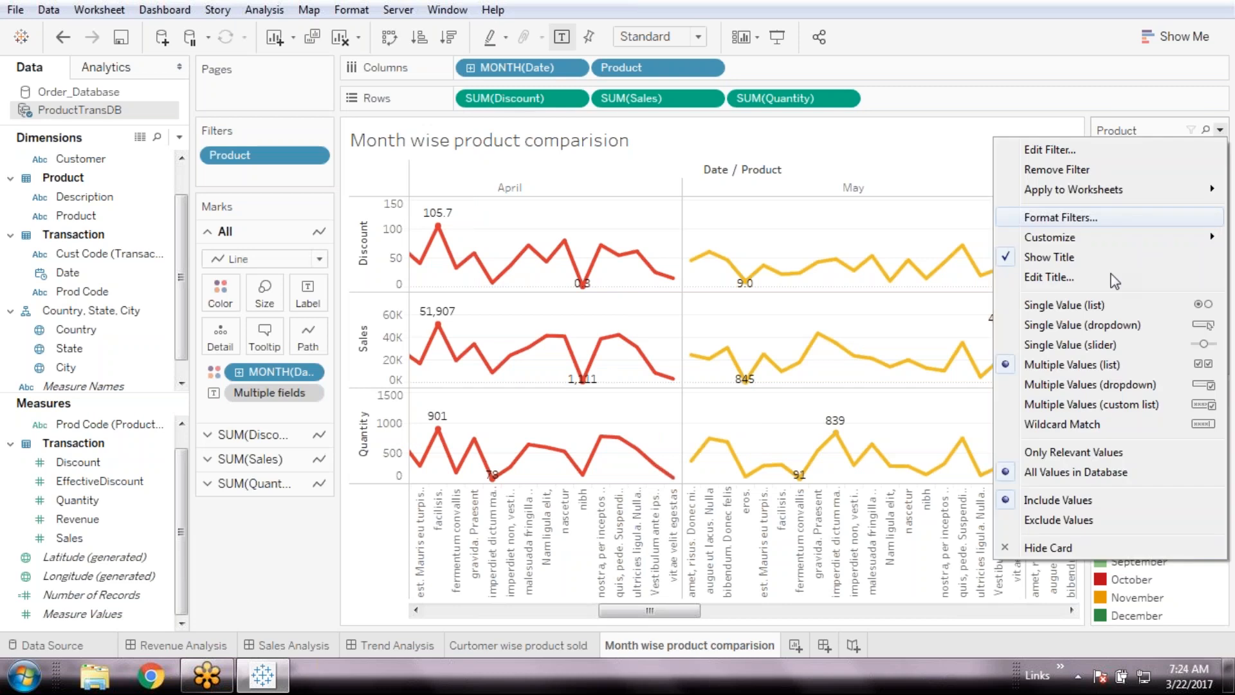
pyautogui.click(1048, 547)
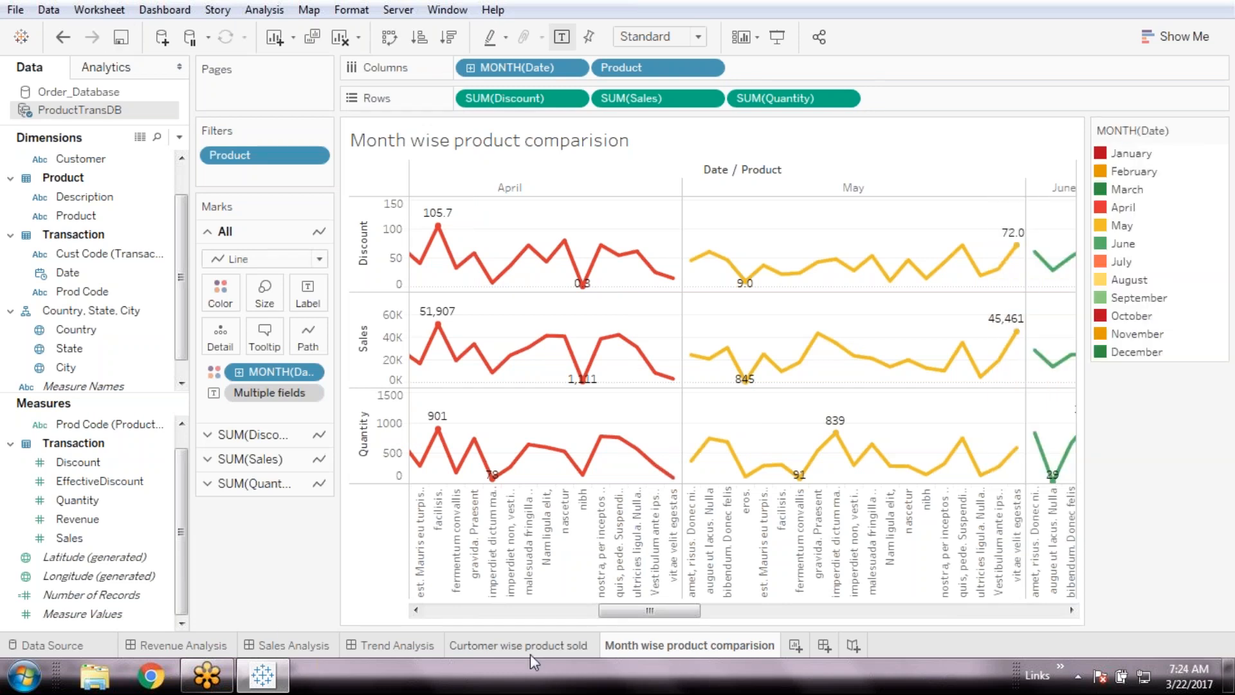
# - Compare the customer-wise and month-wise product sheets, and check the suggested chart types for the monthly comparison
pyautogui.click(506, 646)
pyautogui.click(690, 647)
pyautogui.click(1177, 37)
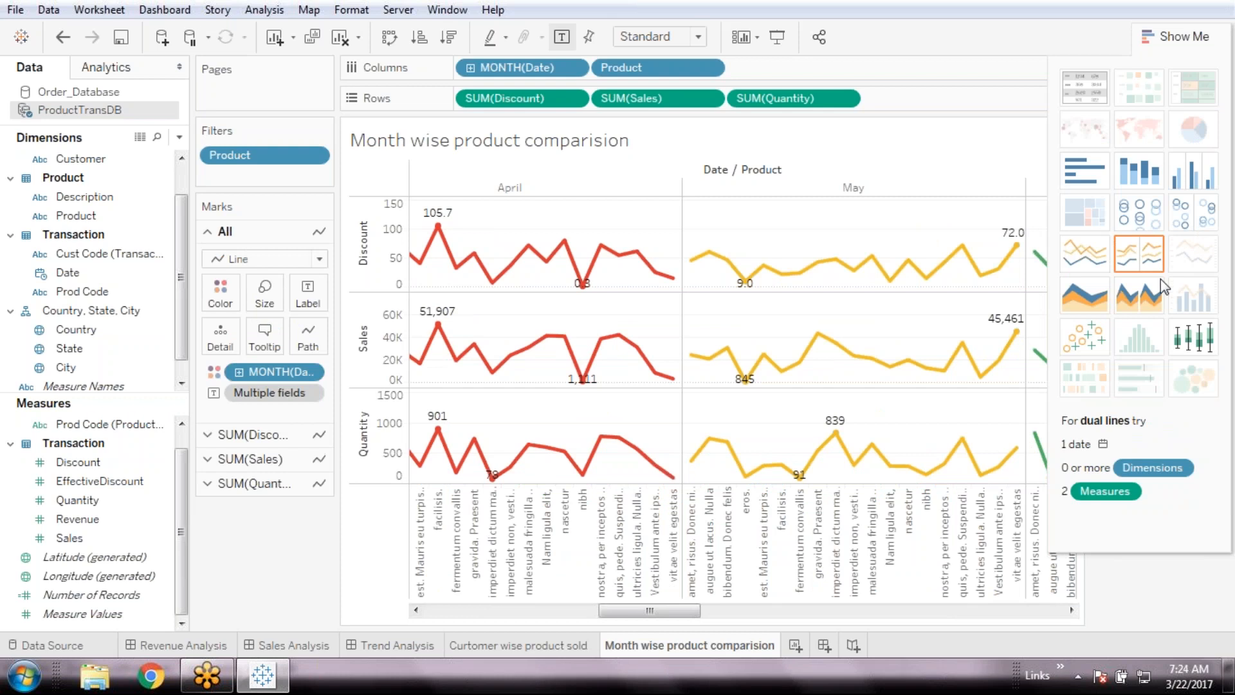
pyautogui.click(532, 643)
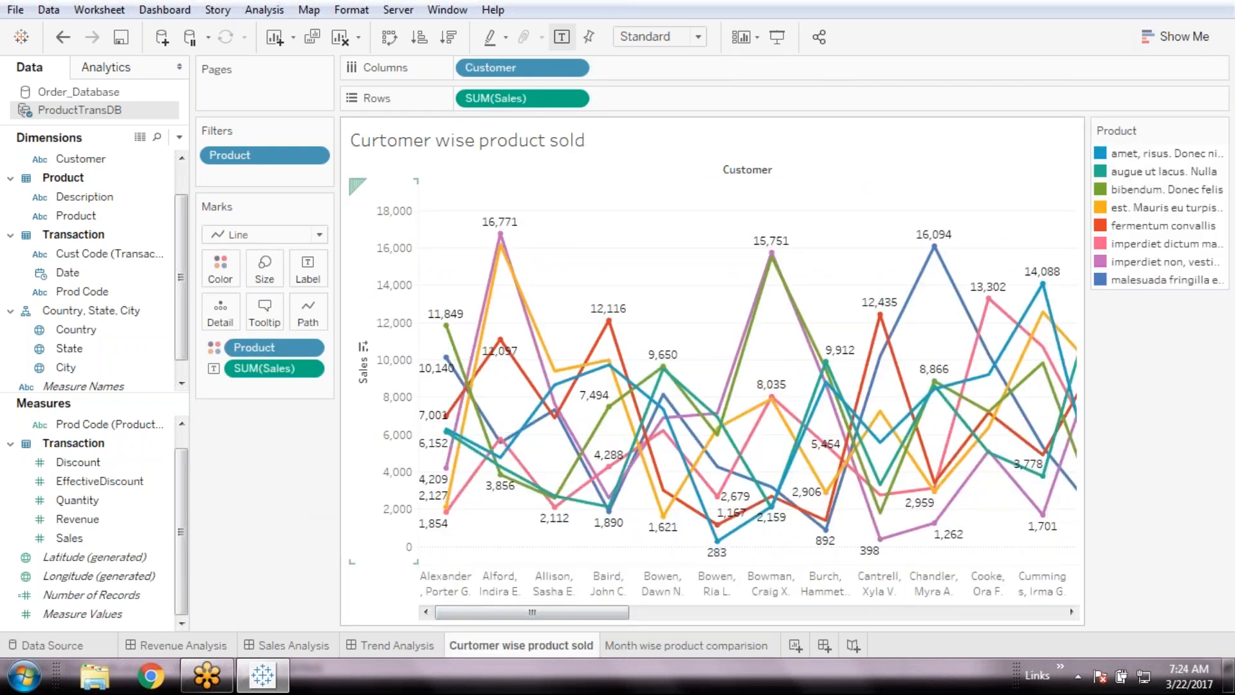
pyautogui.click(694, 645)
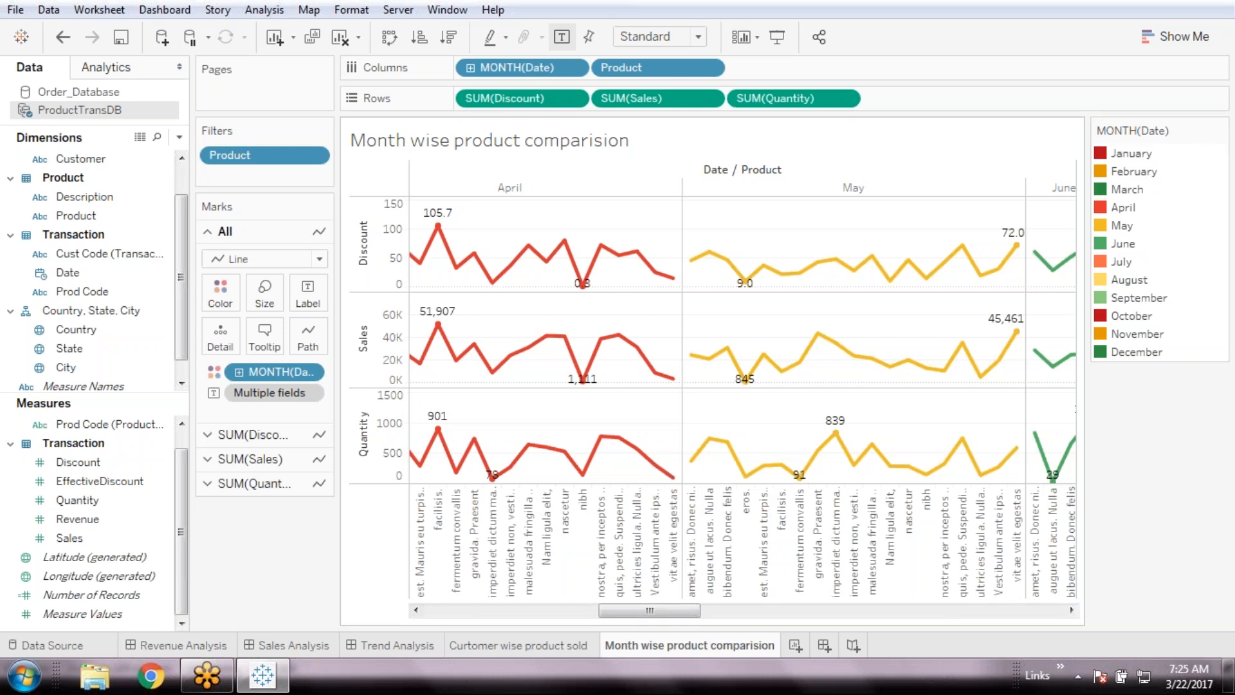
# - Create a new worksheet and add the State field to it, with Country and State on the map detail
pyautogui.click(796, 648)
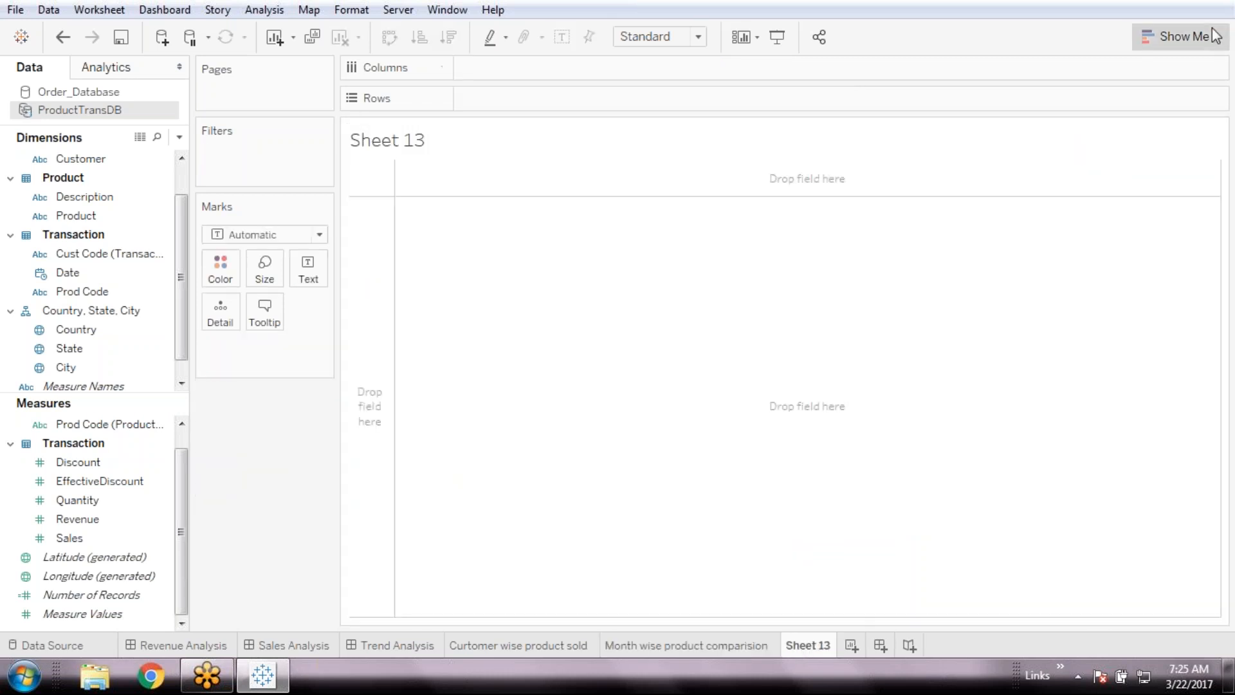
pyautogui.click(1179, 36)
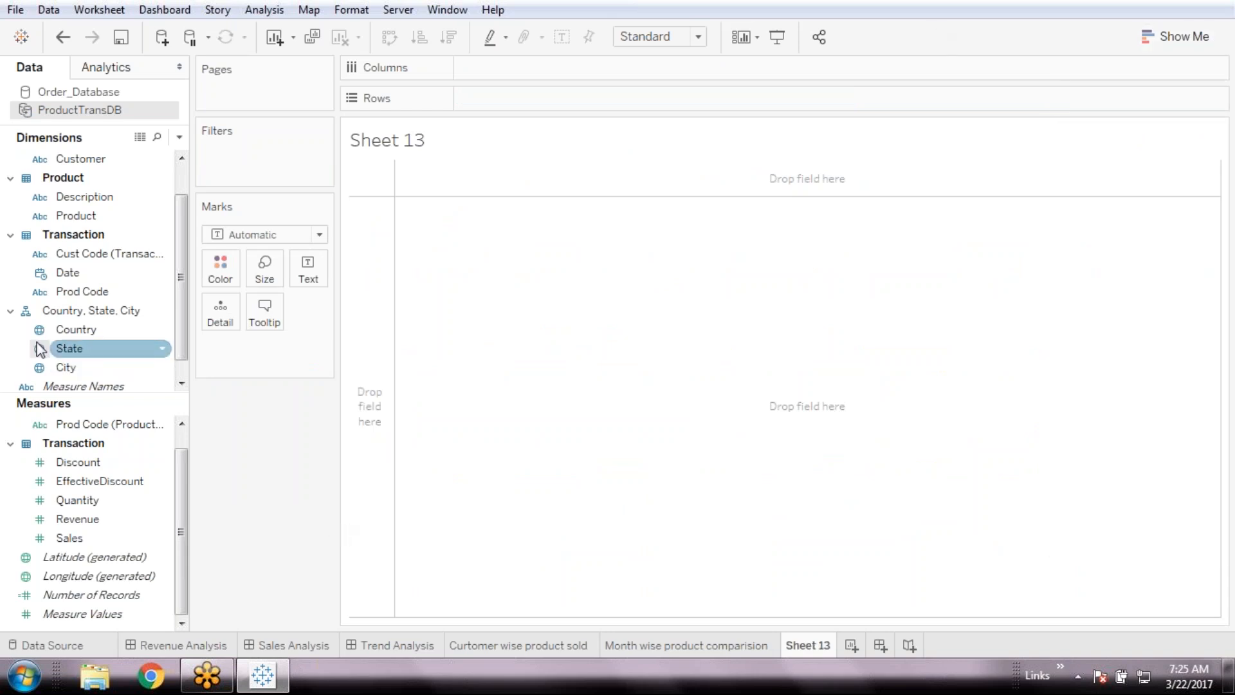
pyautogui.click(91, 330)
pyautogui.rightClick(90, 333)
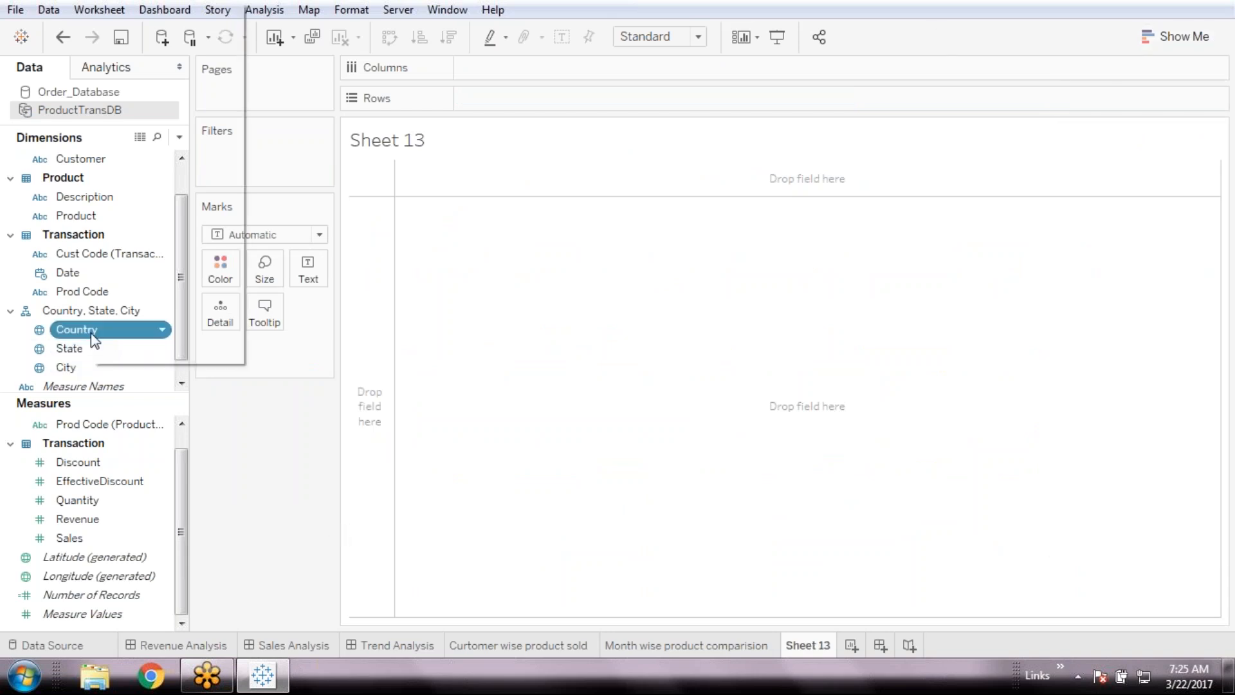
pyautogui.click(237, 475)
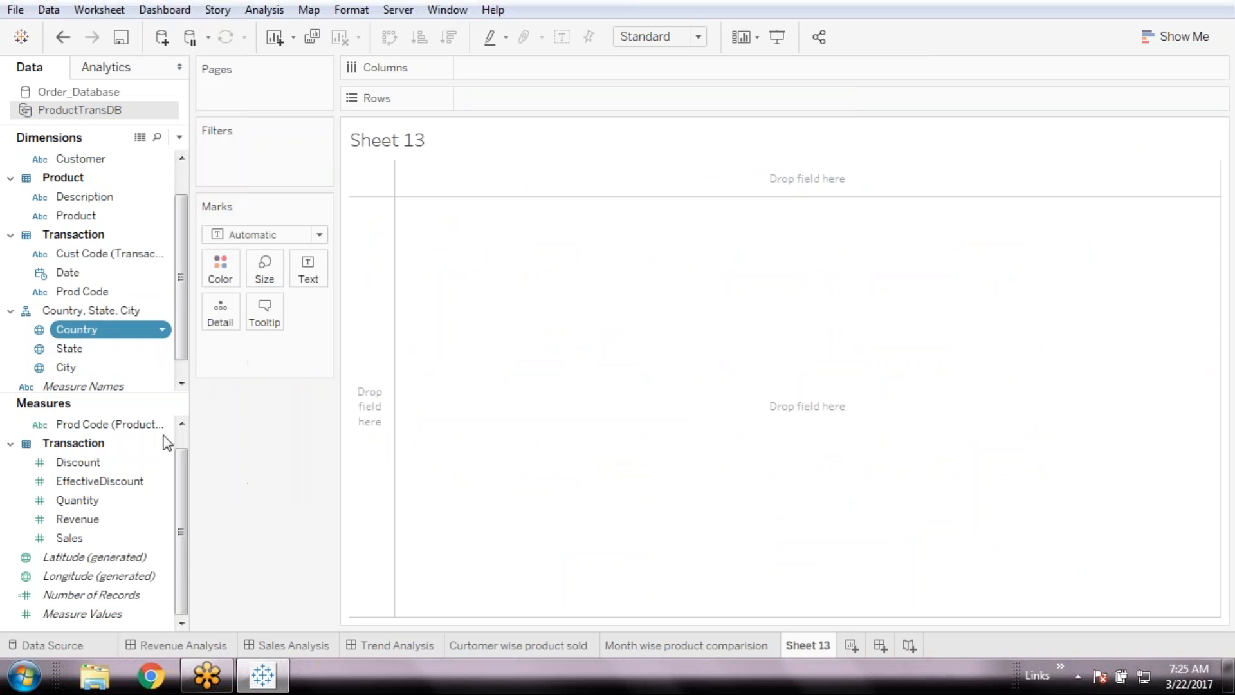
pyautogui.click(95, 355)
pyautogui.rightClick(98, 358)
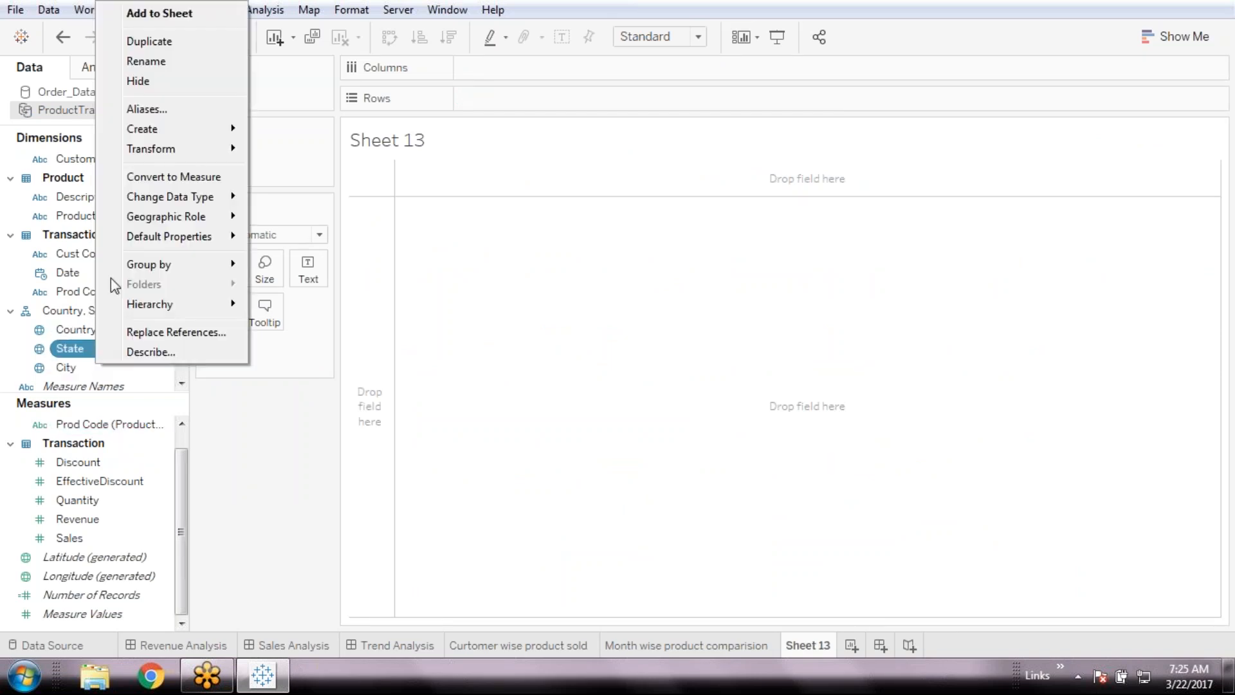
pyautogui.click(165, 40)
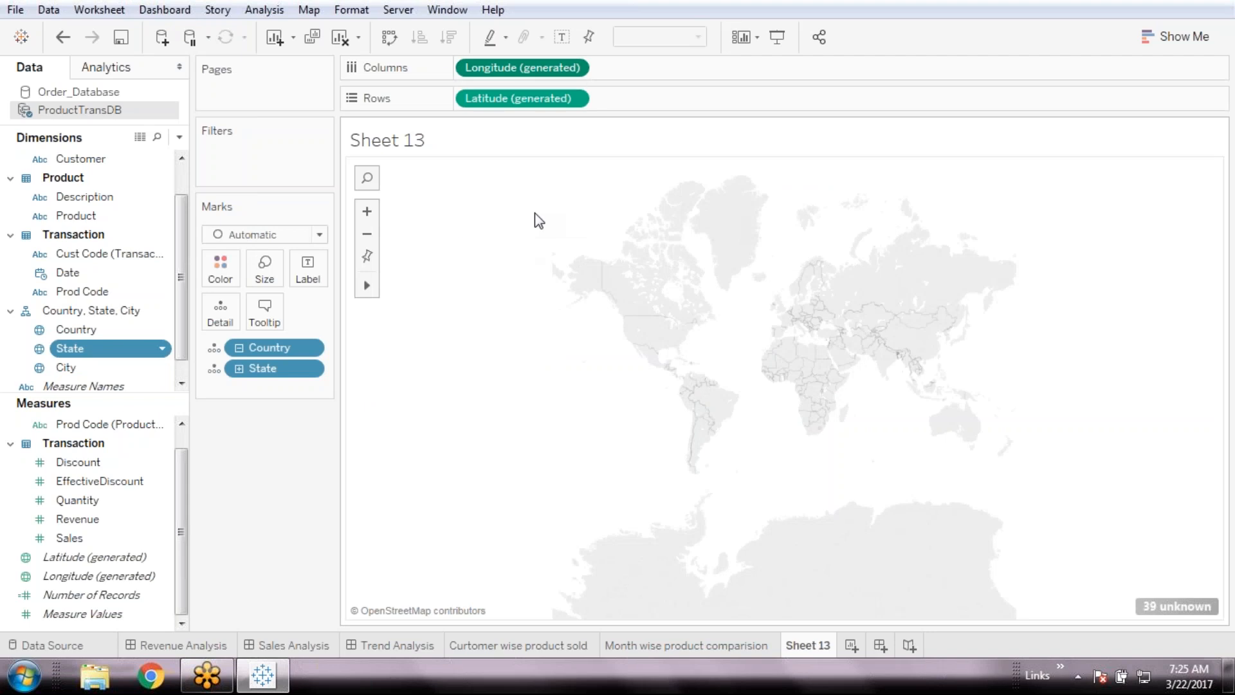
# - Remove the generated Longitude and Latitude fields, and show Country and State as a text table
pyautogui.moveTo(522, 68); pyautogui.dragTo(535, 213)
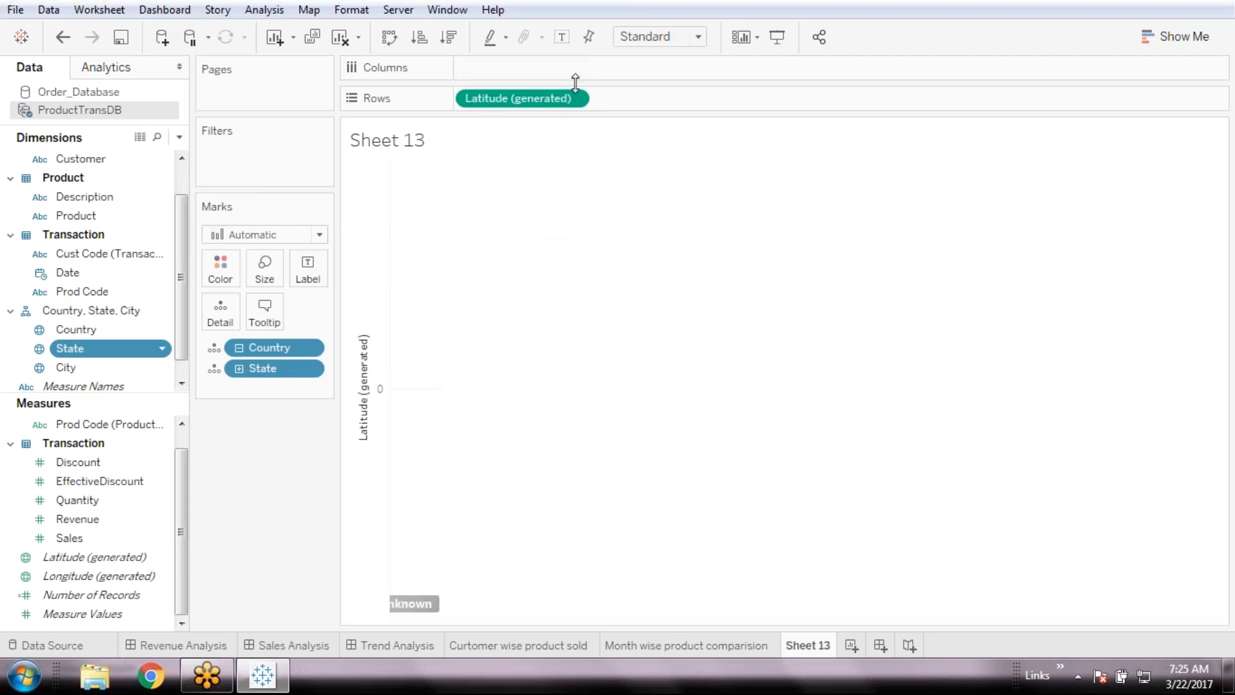
pyautogui.click(579, 98)
pyautogui.click(508, 272)
pyautogui.click(1175, 36)
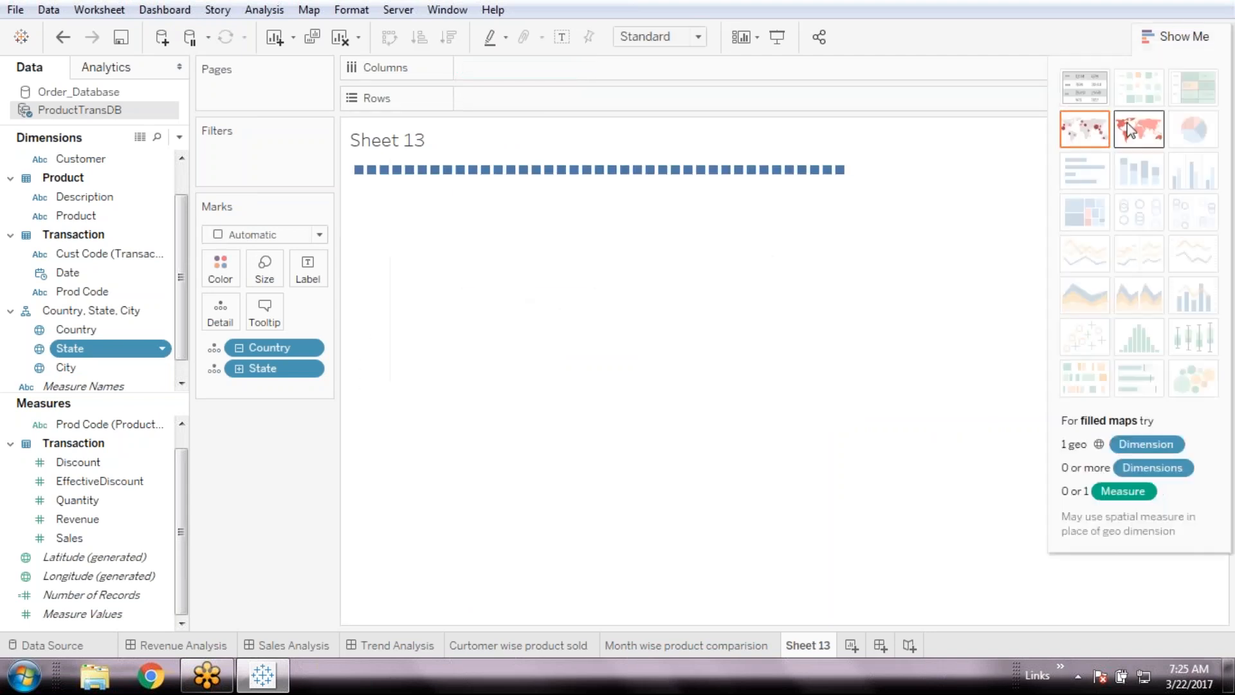
pyautogui.click(1083, 90)
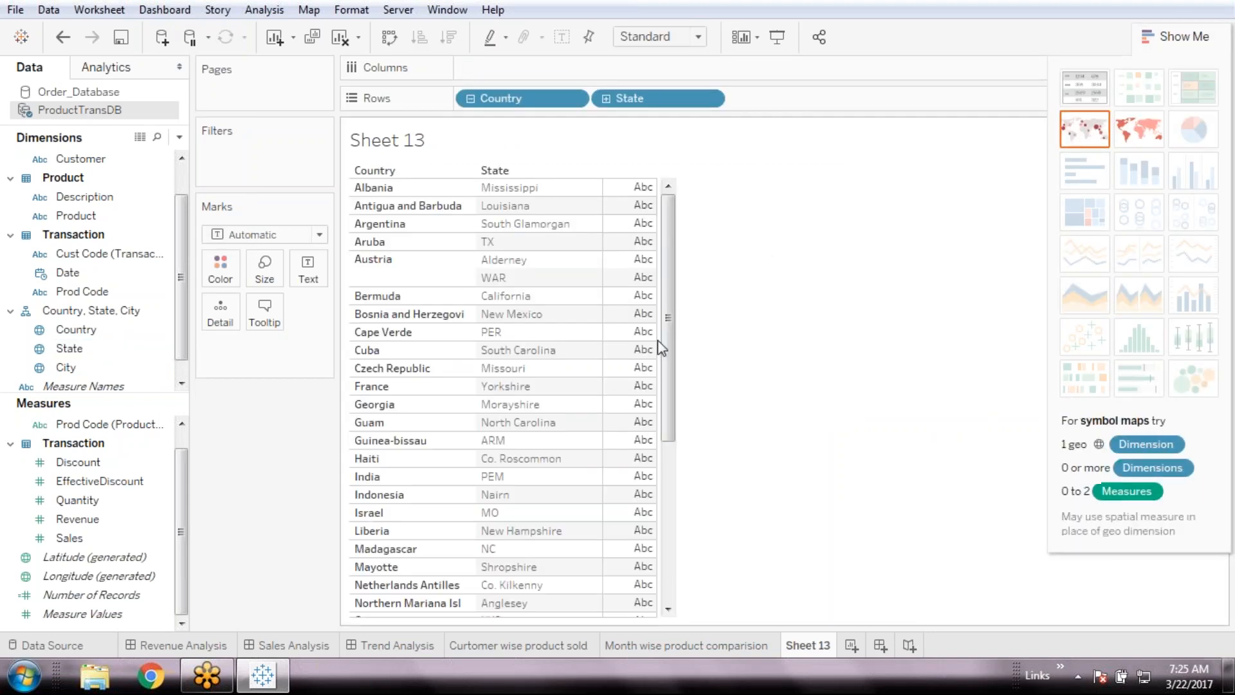
# - Remove Country from the rows to keep only State in the table
pyautogui.click(574, 98)
pyautogui.click(508, 433)
pyautogui.moveTo(542, 284); pyautogui.dragTo(515, 160)
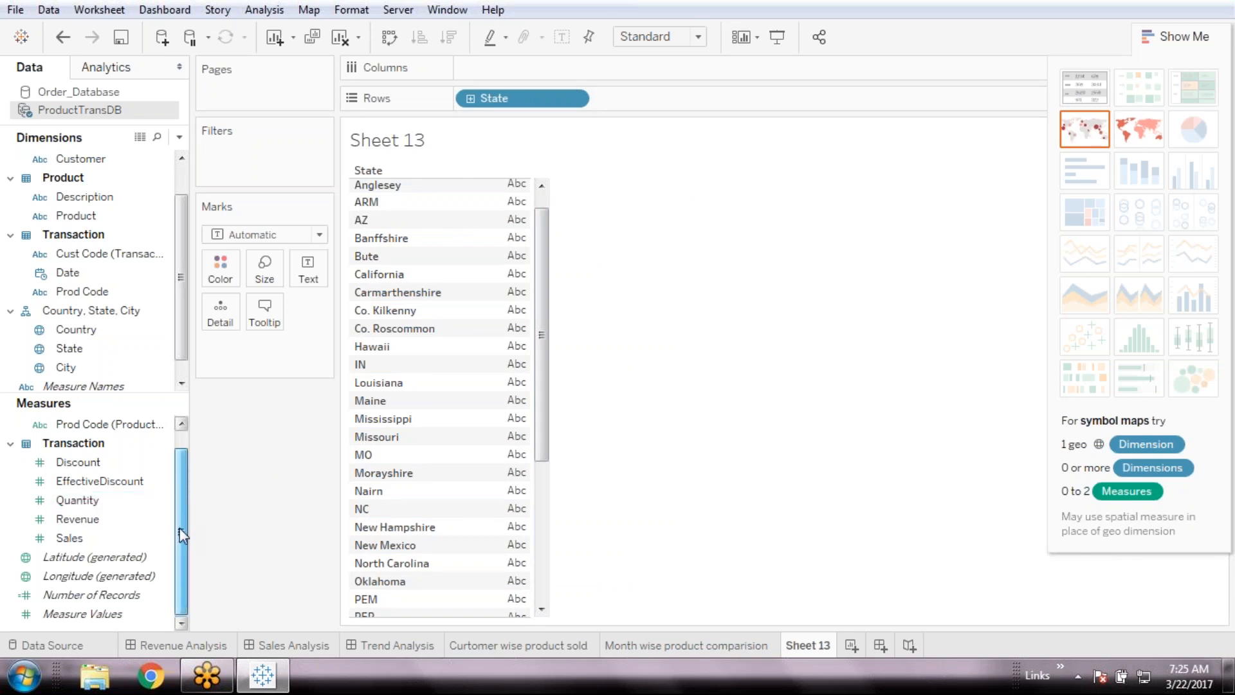
# - Add the Revenue measure to the State table and review the revenue of each state
pyautogui.scroll(1, 179, 476)
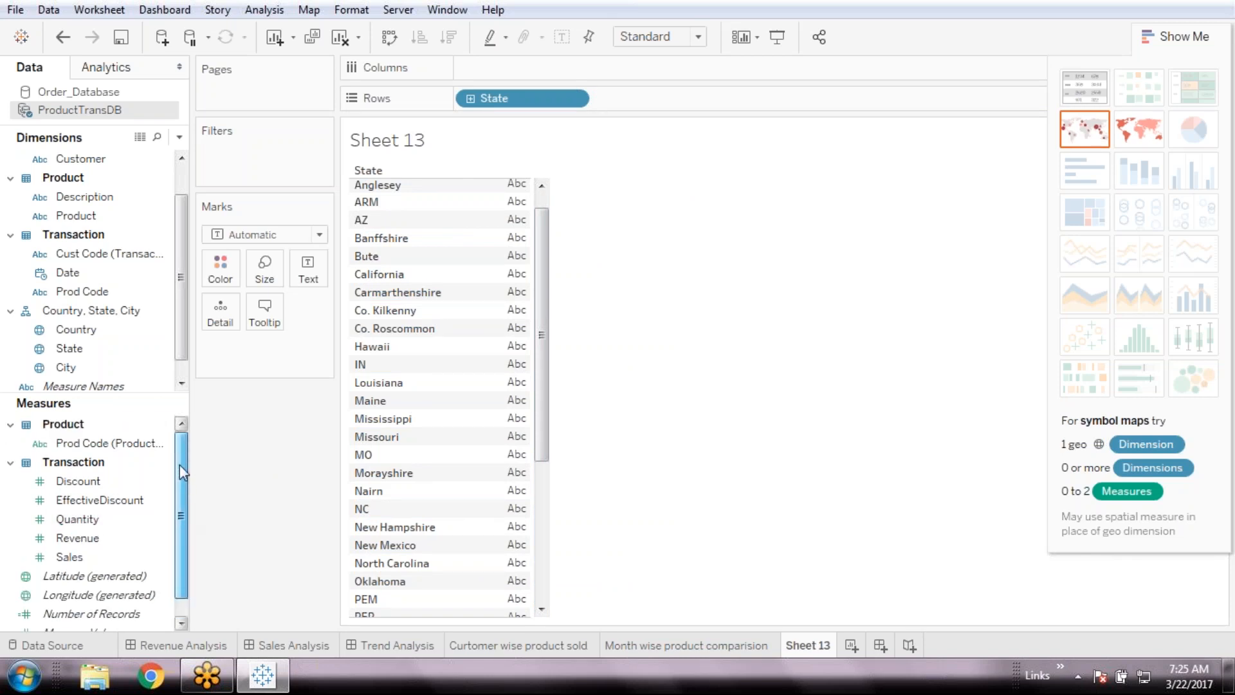
pyautogui.scroll(-2, 542, 386)
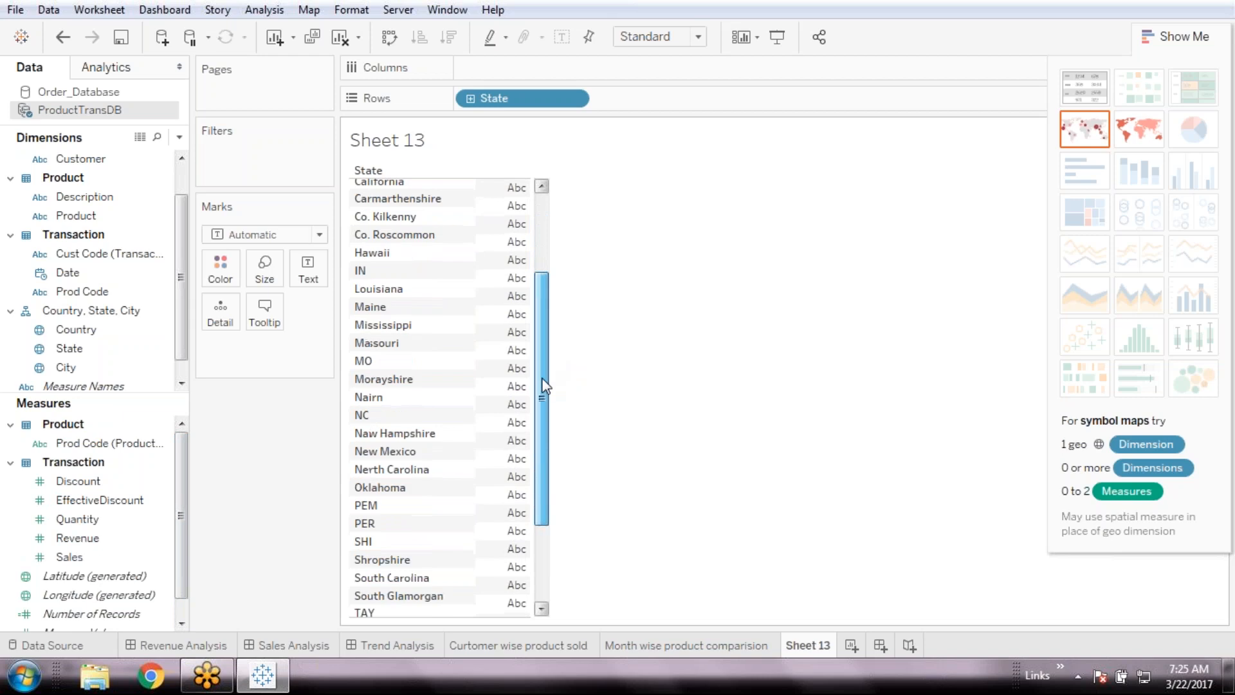
pyautogui.moveTo(544, 395); pyautogui.dragTo(534, 505)
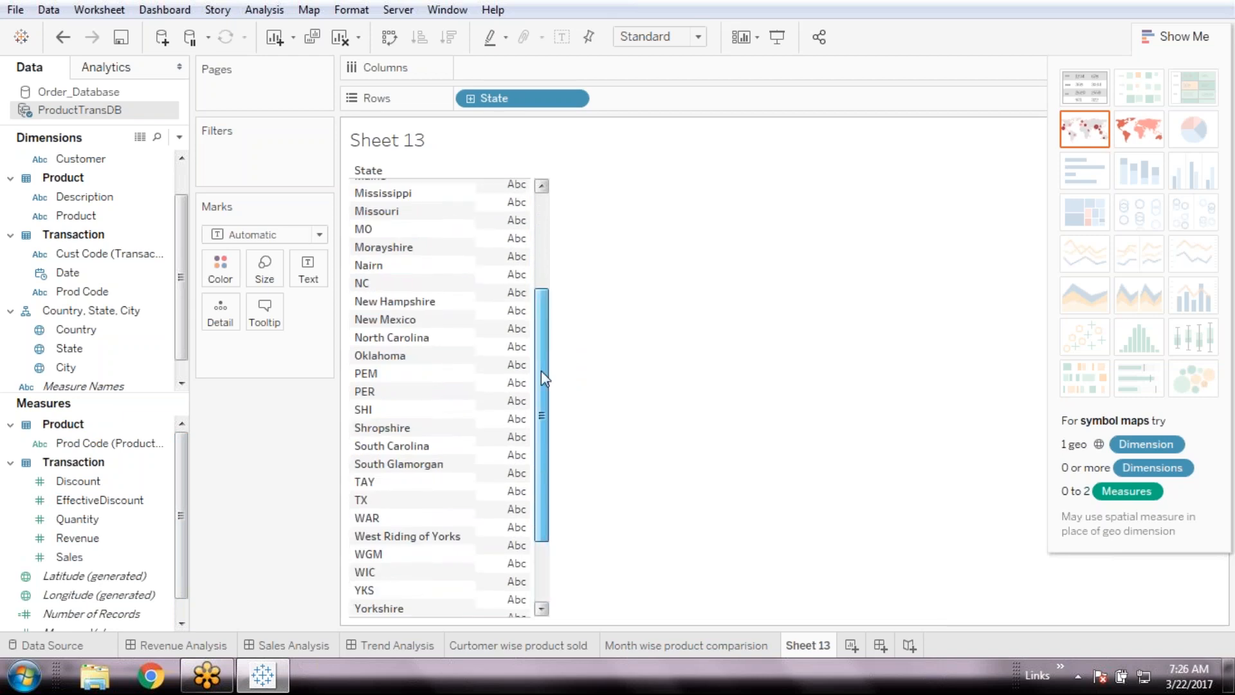
pyautogui.scroll(4, 541, 370)
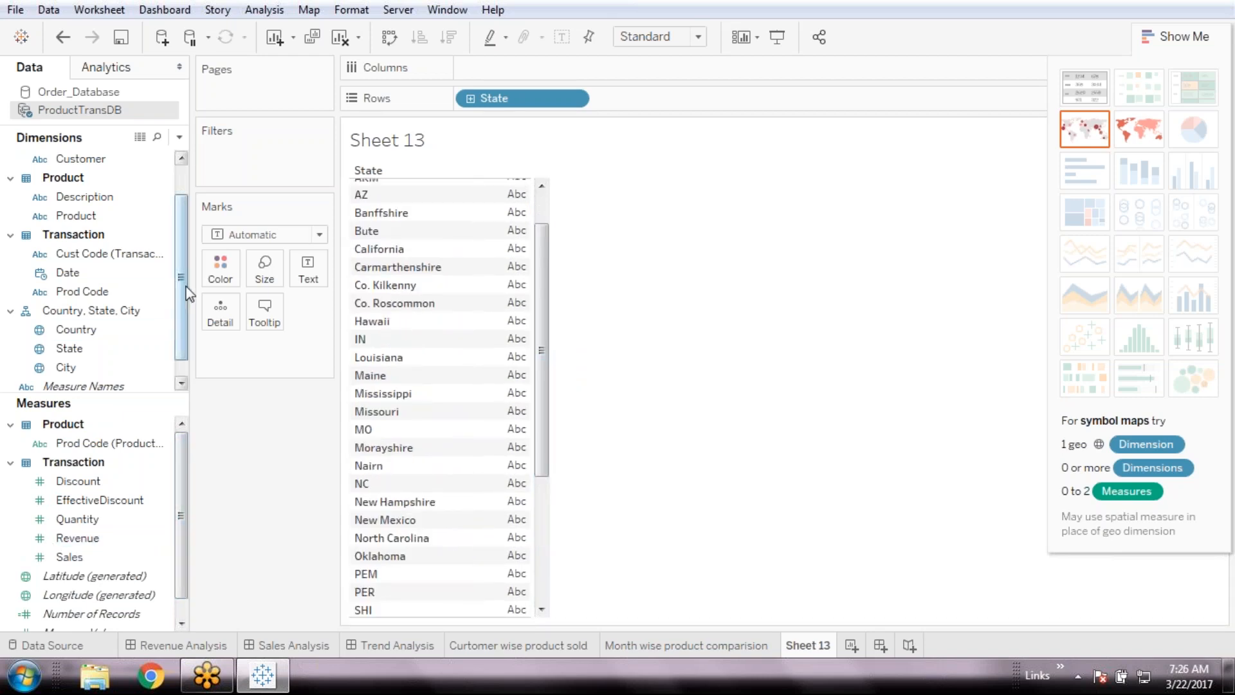
pyautogui.scroll(-1, 179, 309)
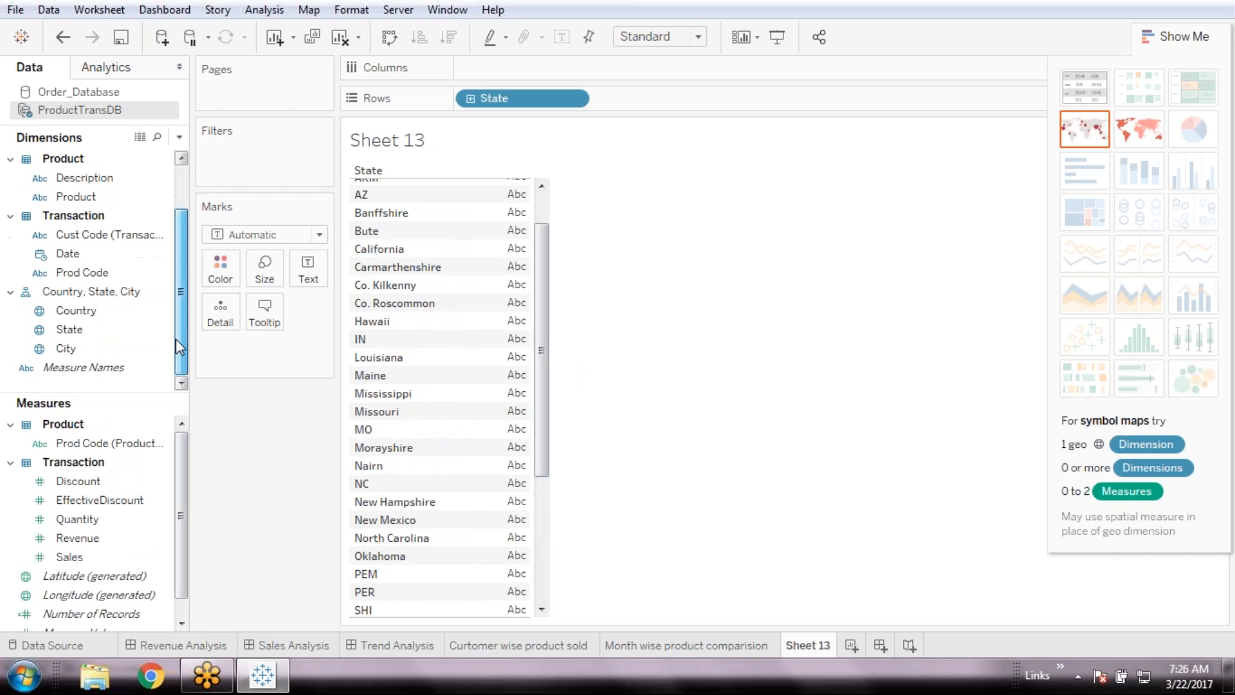
pyautogui.click(99, 542)
pyautogui.doubleClick(99, 542)
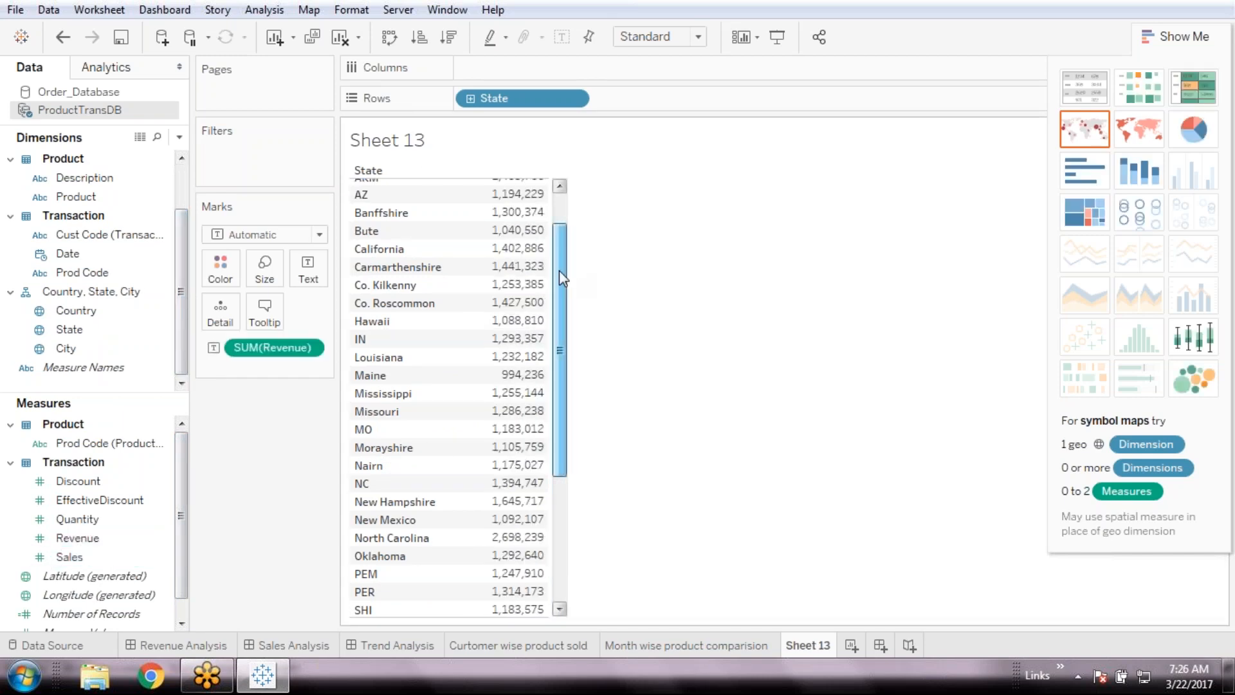
pyautogui.moveTo(557, 299); pyautogui.dragTo(552, 488)
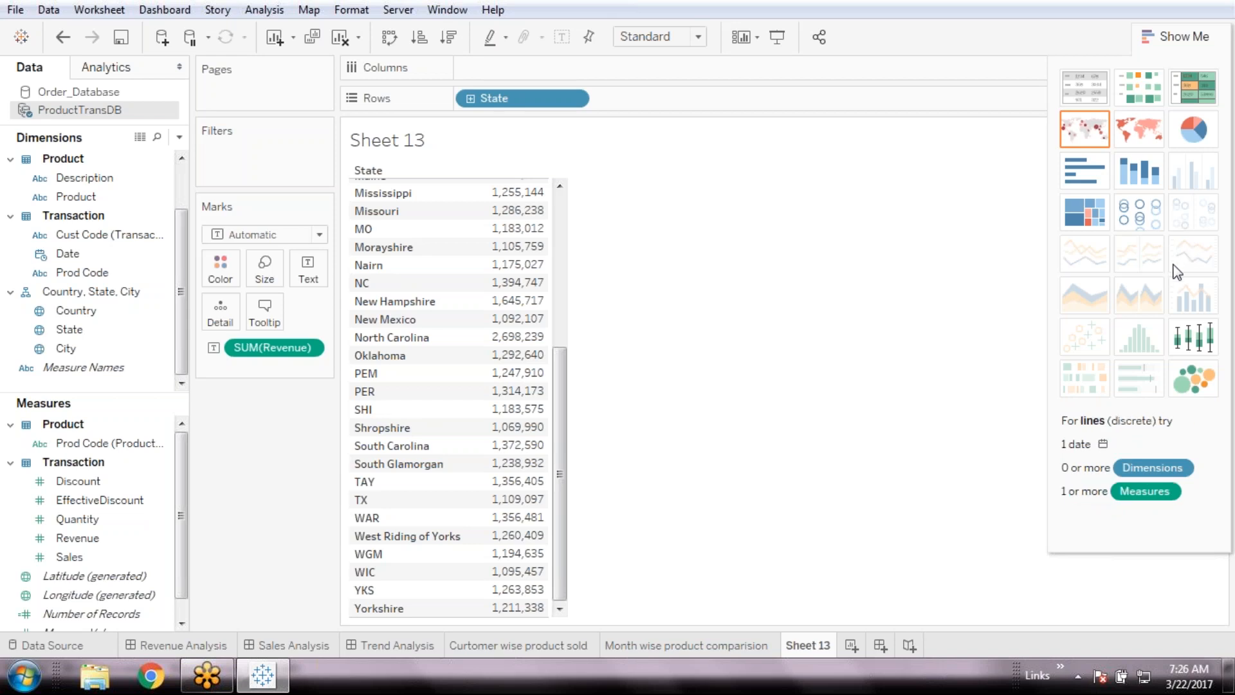
# - Chart Revenue by State with states on the columns and revenue on the rows, using the Line mark type
pyautogui.click(1087, 173)
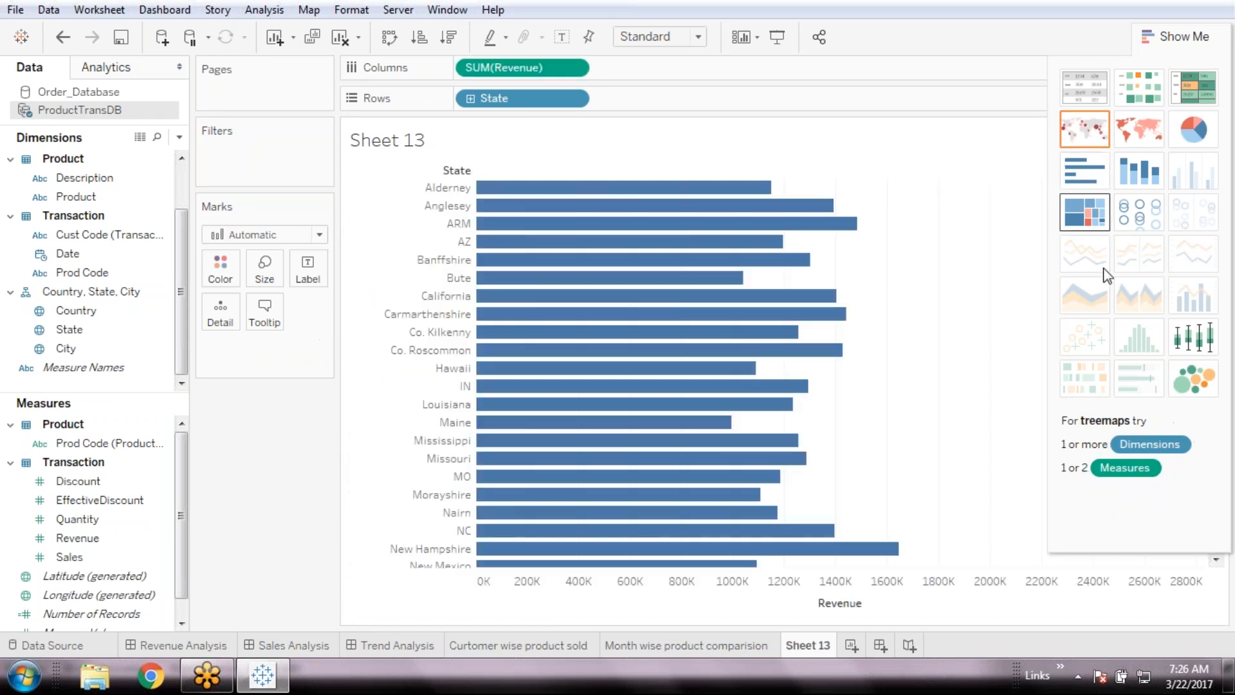
pyautogui.hotkey('ctrl', 'w')
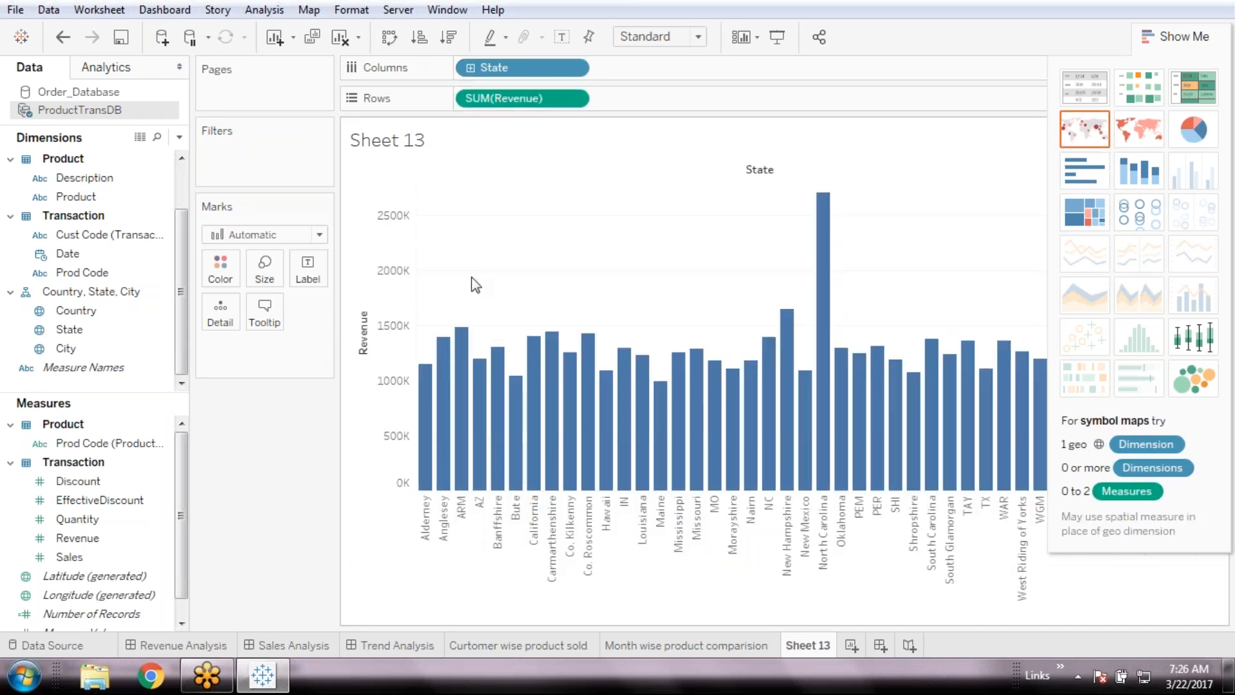
pyautogui.click(322, 237)
pyautogui.click(249, 290)
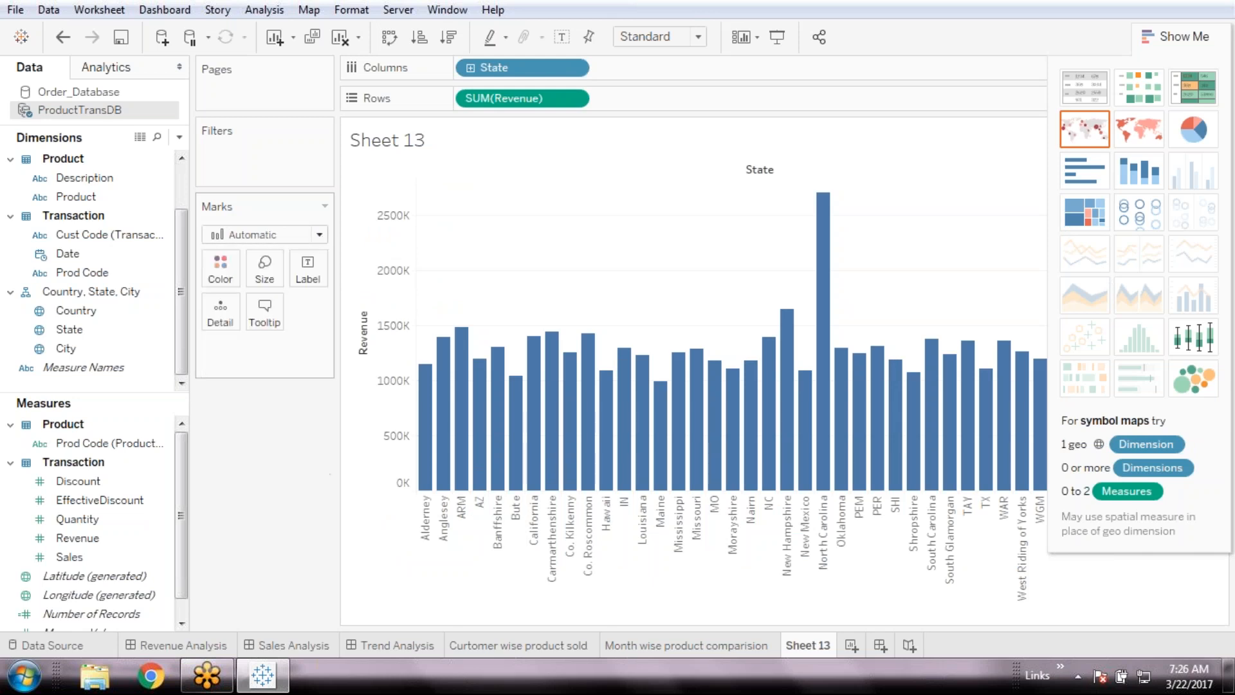
pyautogui.click(1178, 45)
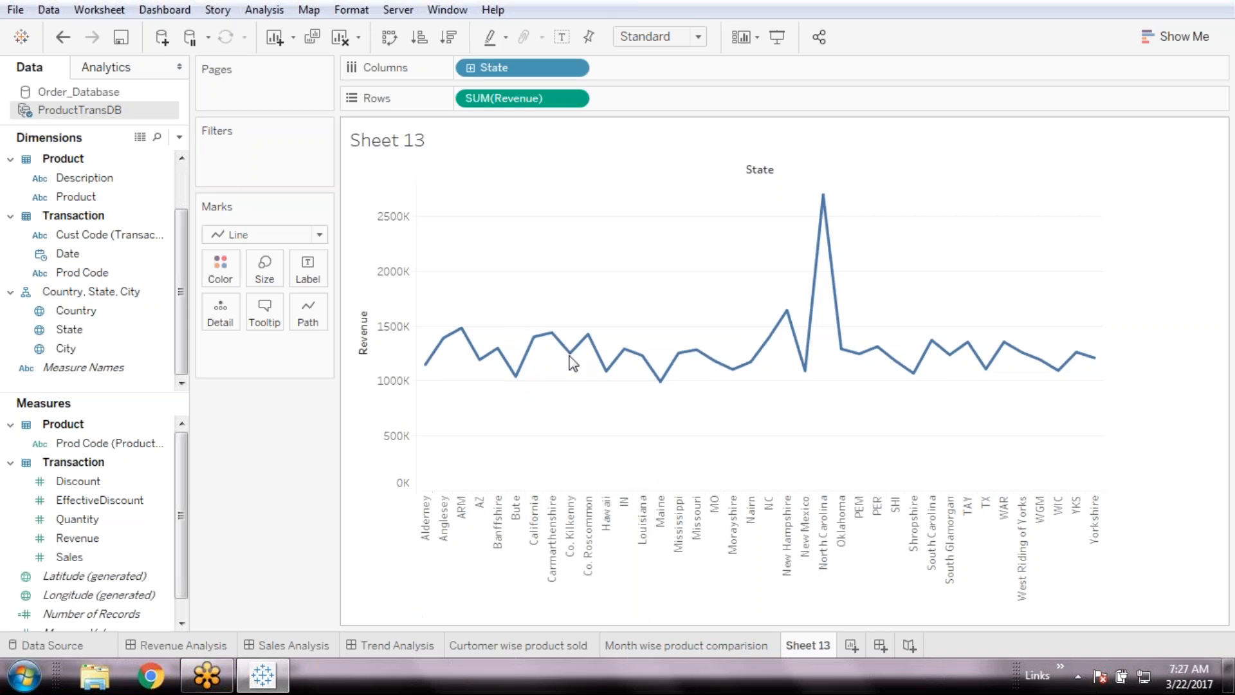
pyautogui.click(79, 520)
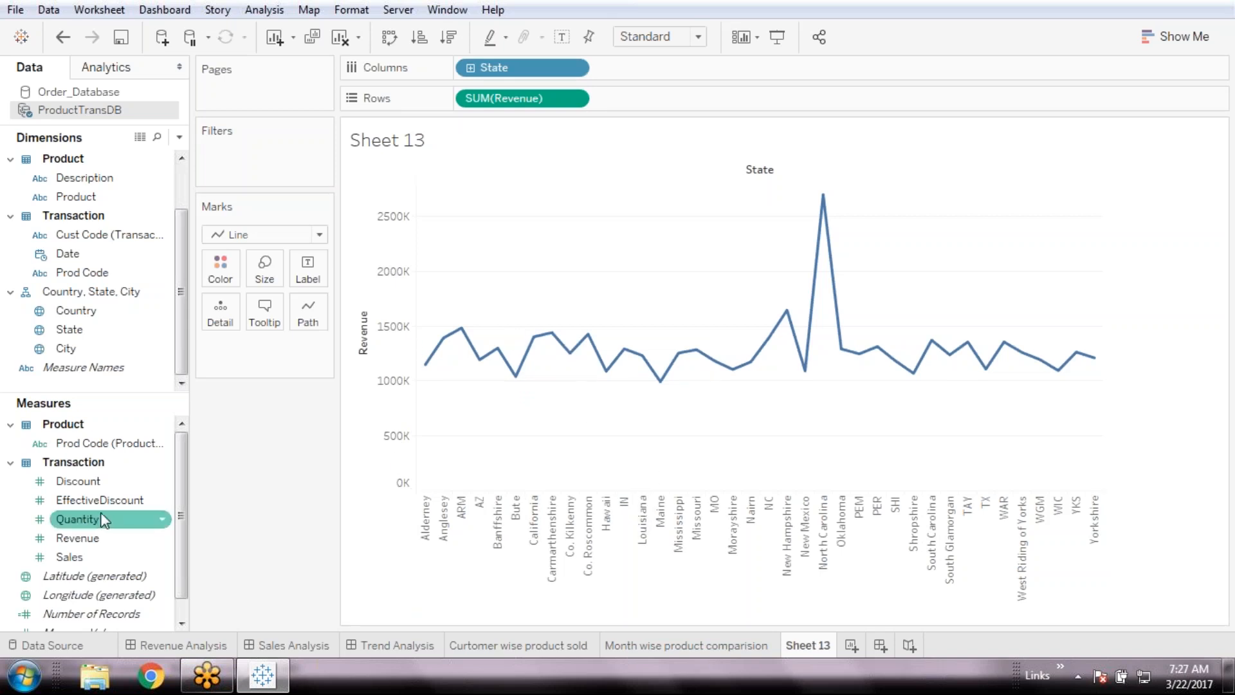
pyautogui.click(68, 557)
pyautogui.doubleClick(68, 557)
pyautogui.hotkey('ctrl', 'z')
# - Add Discount to the rows after Revenue, and compare the state charts with the customer-wise product sheet
pyautogui.click(96, 483)
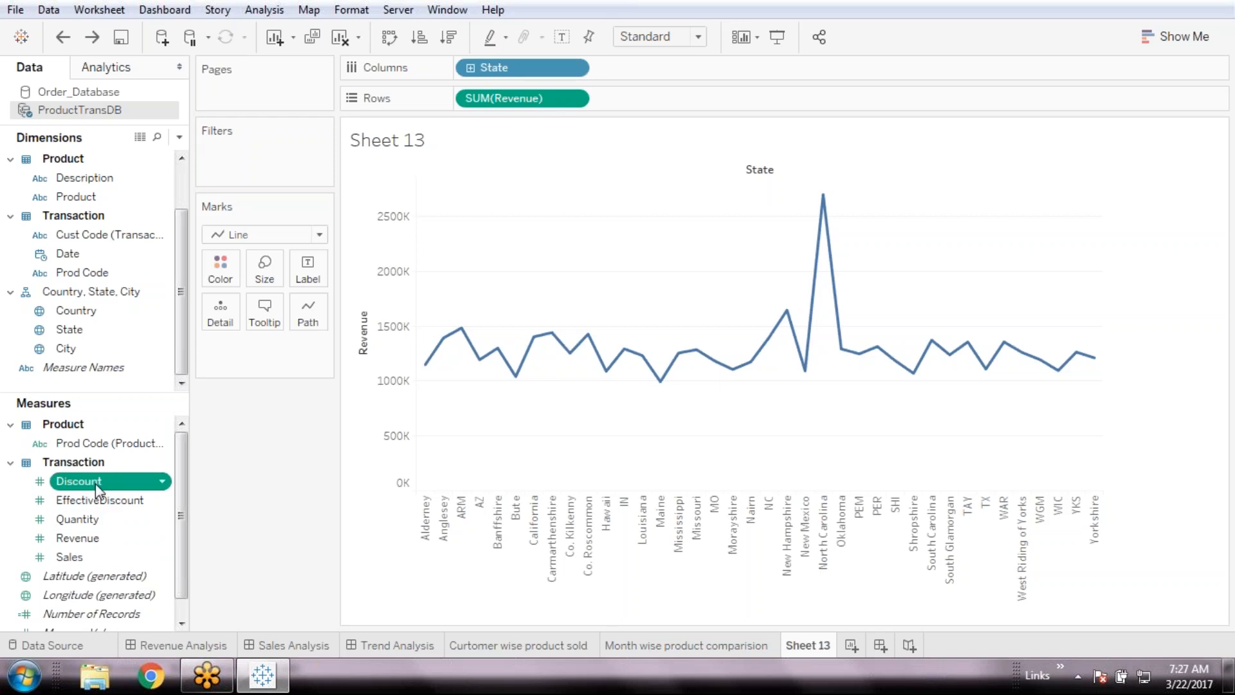
pyautogui.doubleClick(95, 484)
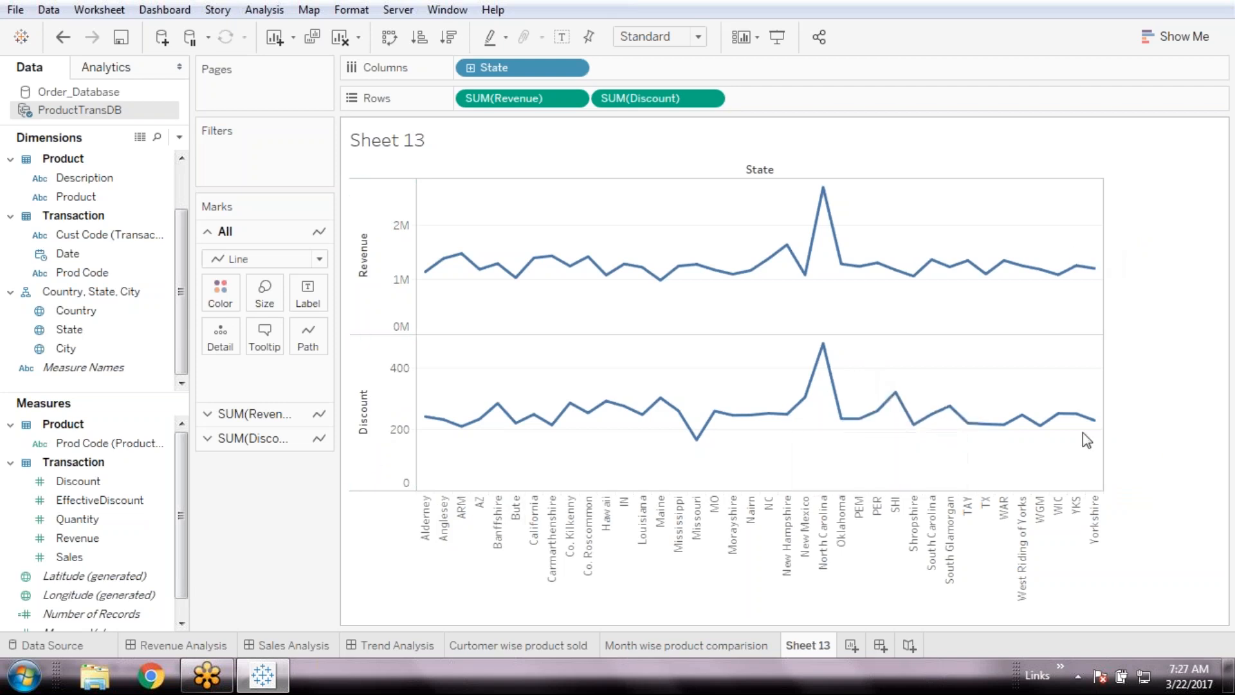
pyautogui.click(578, 647)
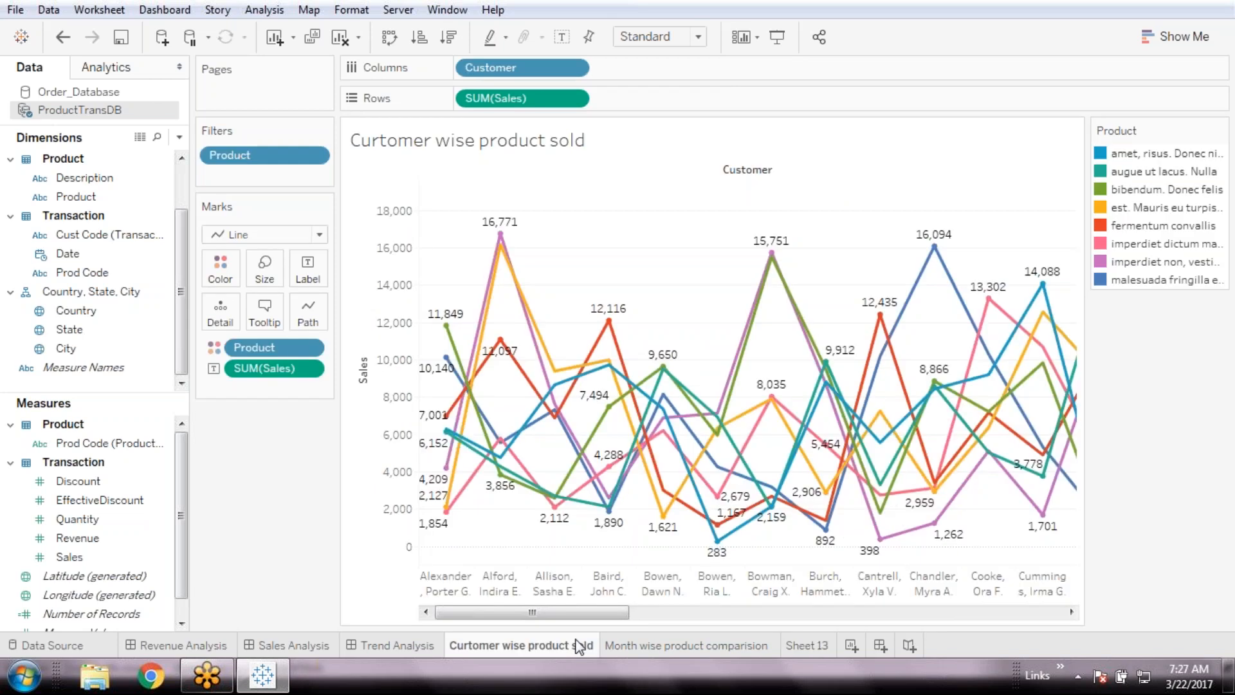
pyautogui.click(811, 647)
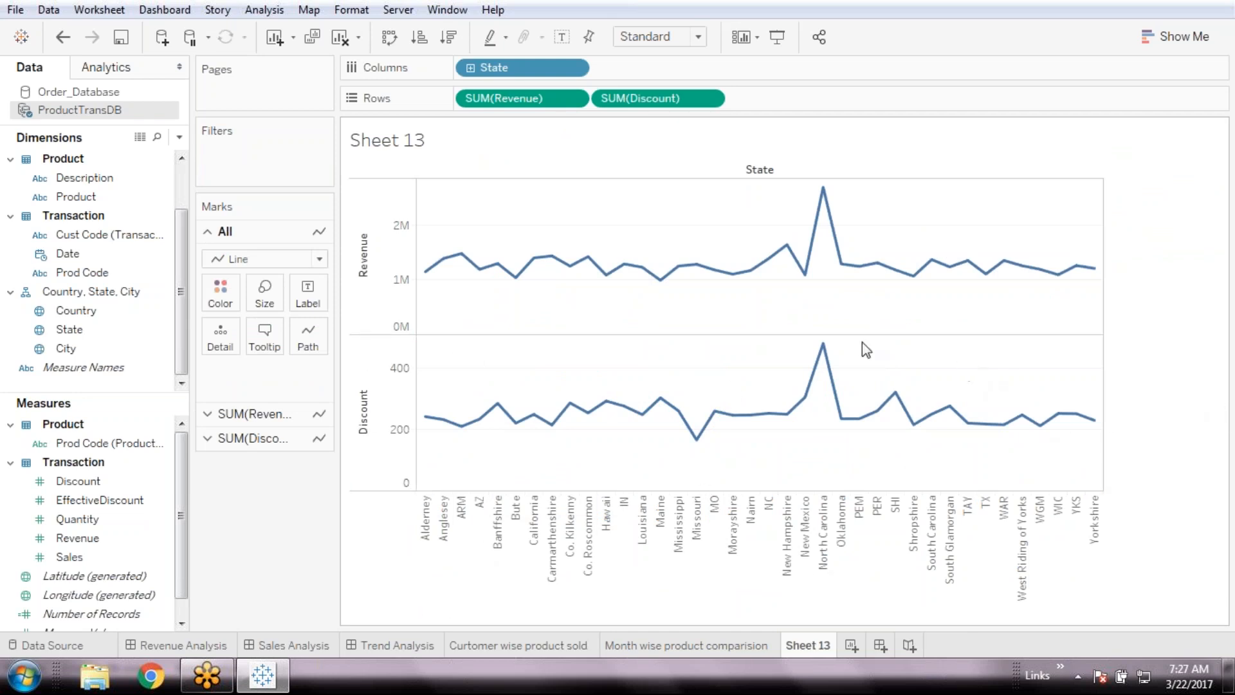
# - Try to combine Revenue and Discount in one chart with a dual axis, and undo the change
pyautogui.moveTo(824, 362)
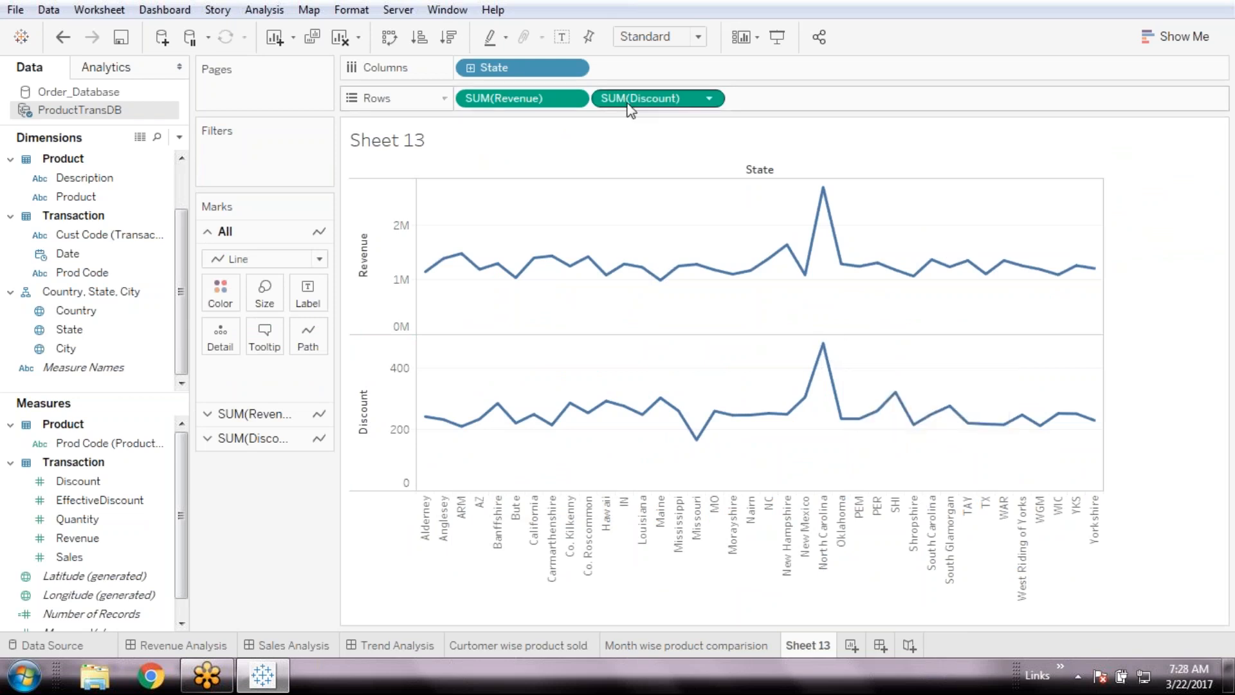
pyautogui.click(711, 100)
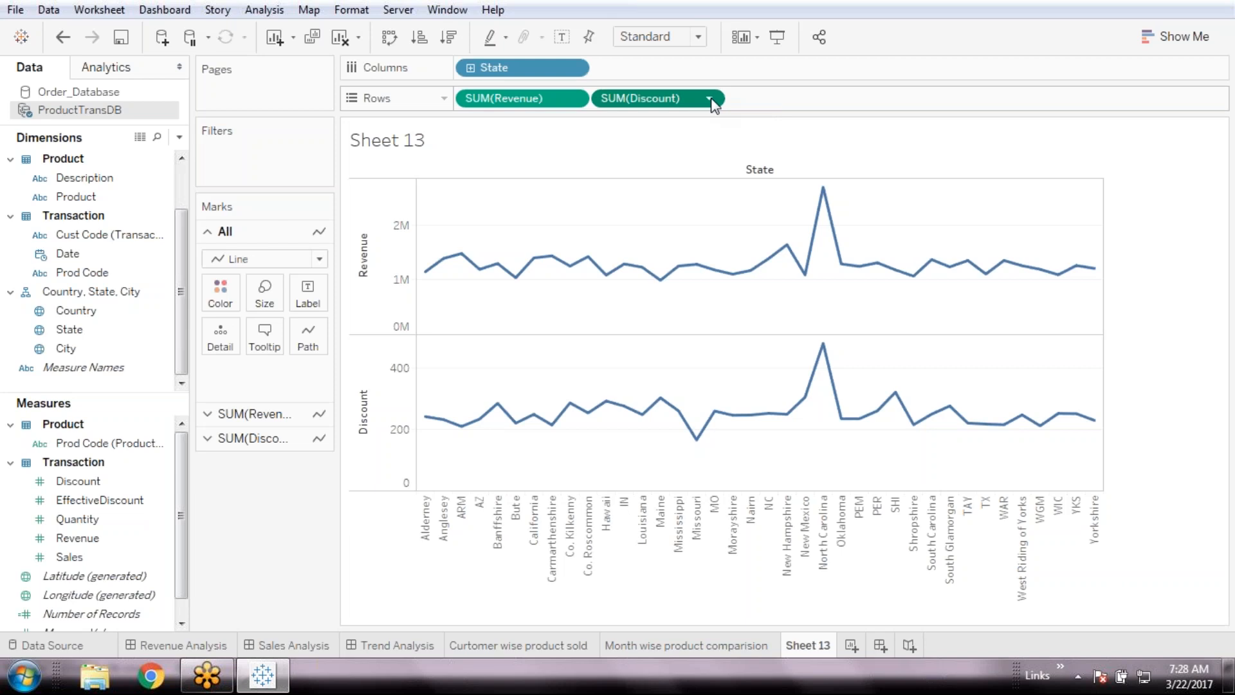
pyautogui.click(710, 99)
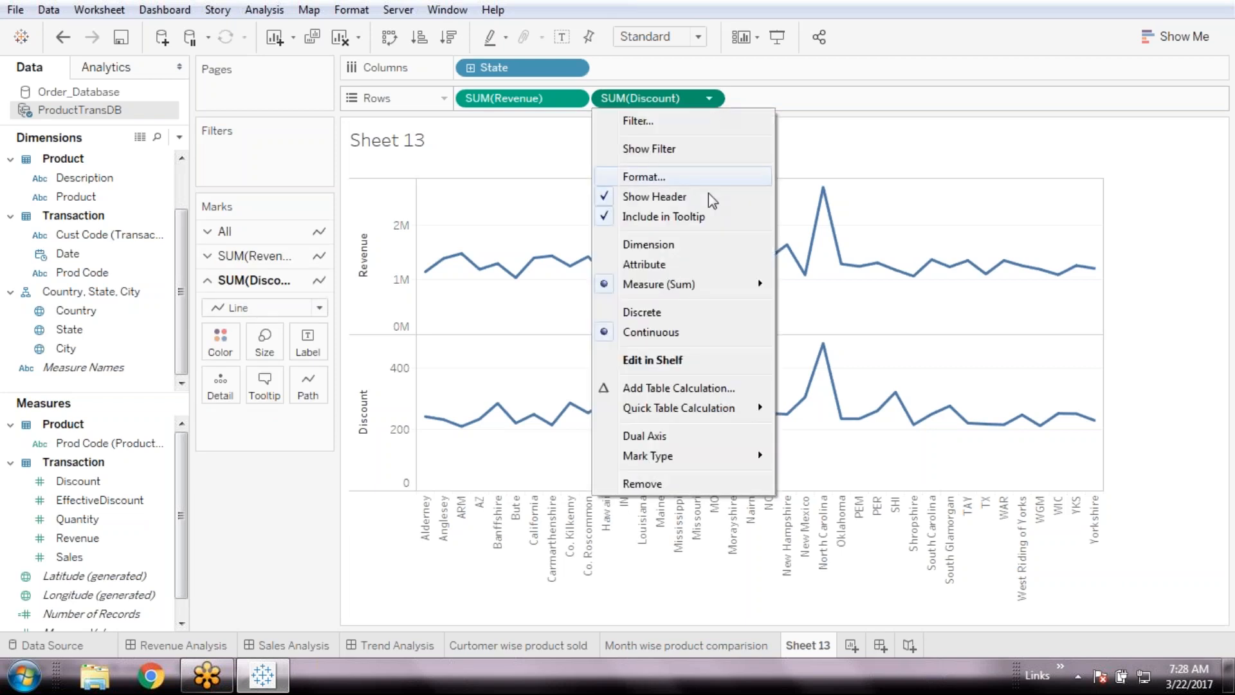
pyautogui.moveTo(687, 416)
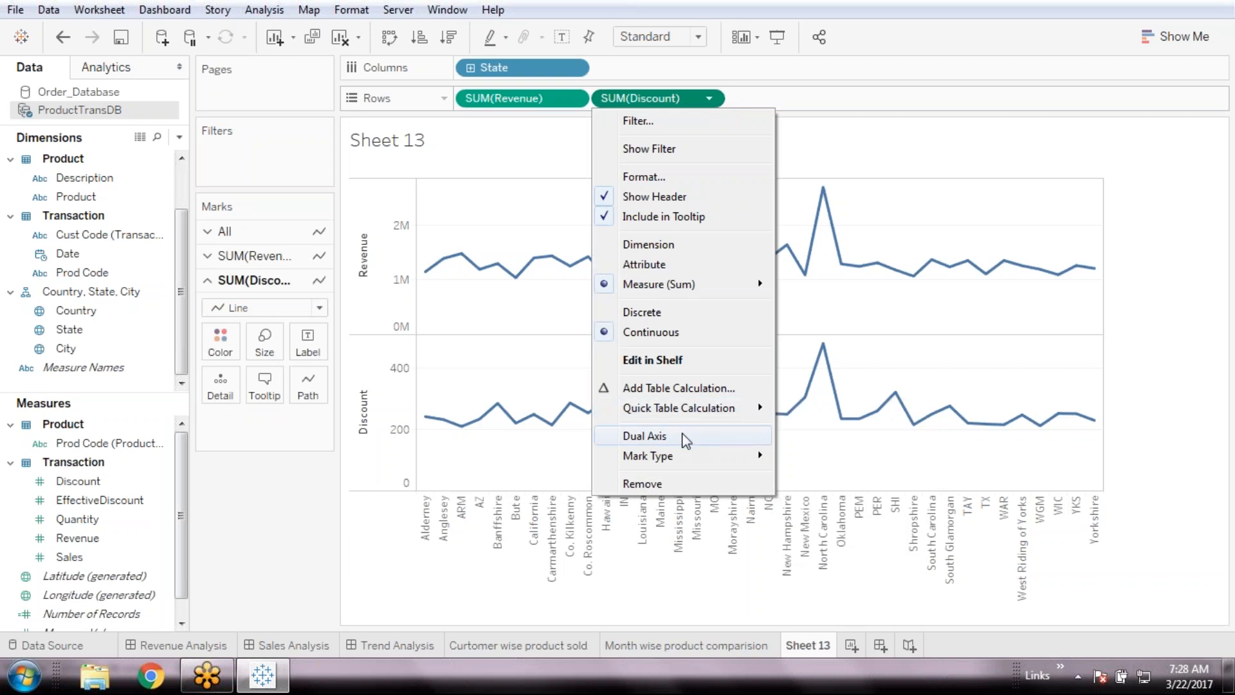
pyautogui.click(686, 440)
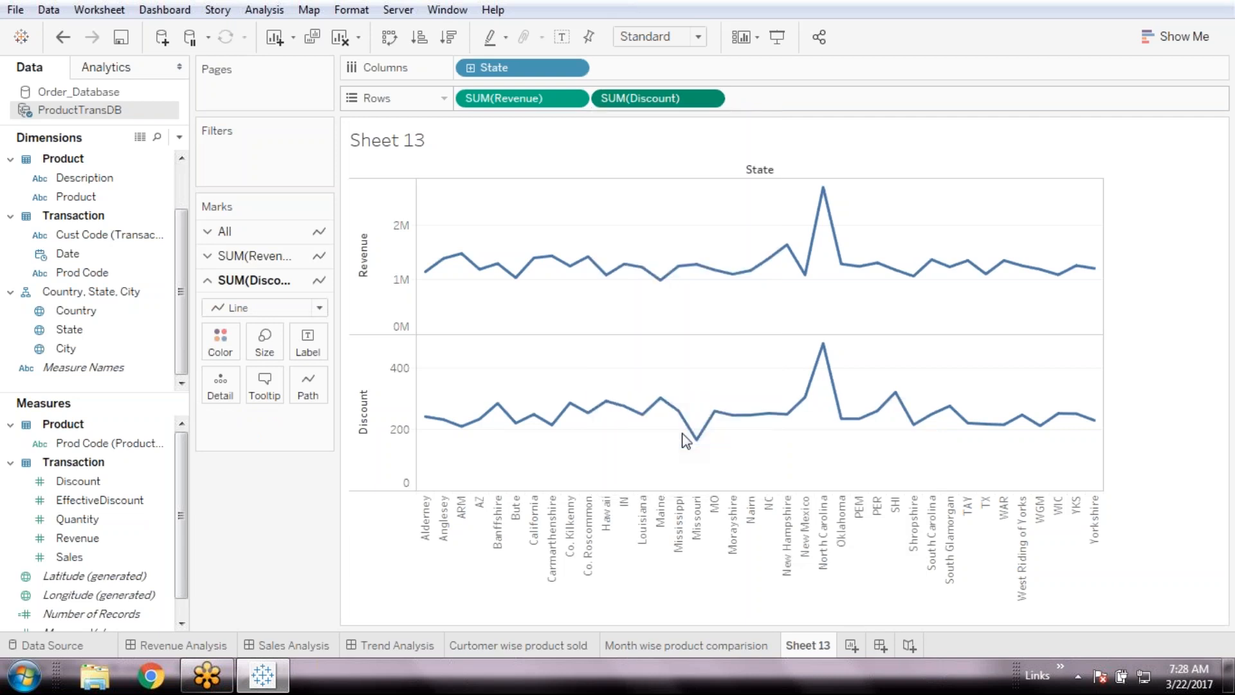
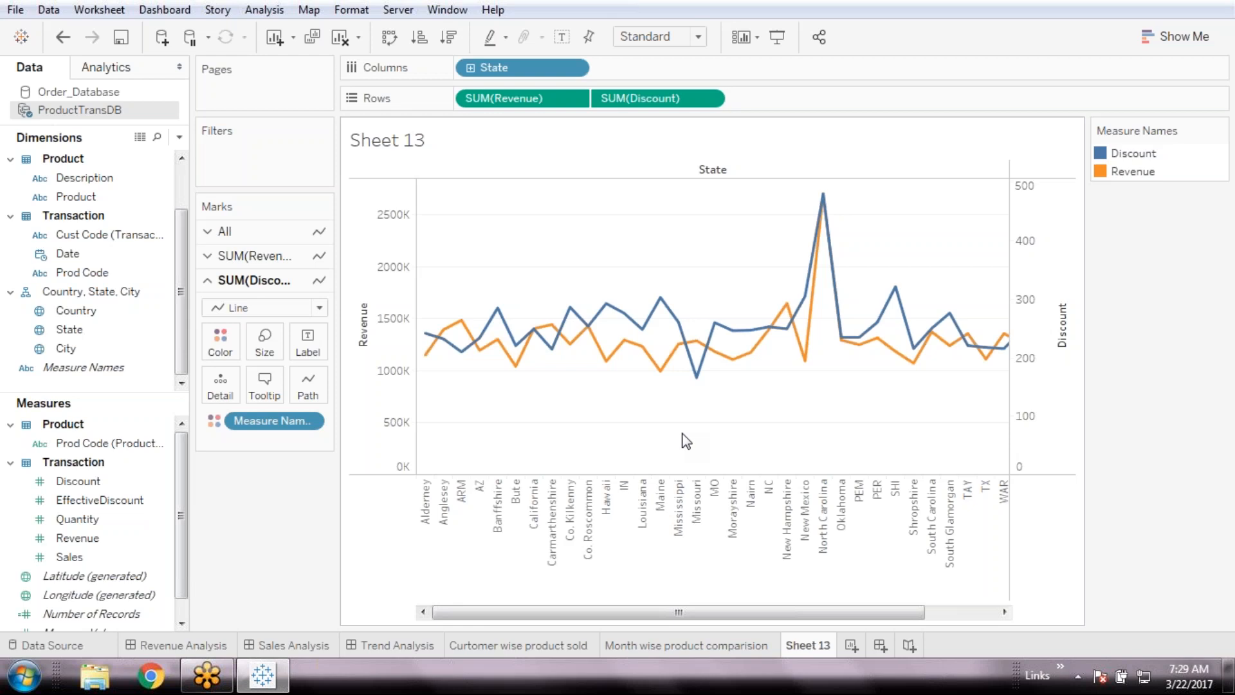
pyautogui.hotkey('ctrl', 'z')
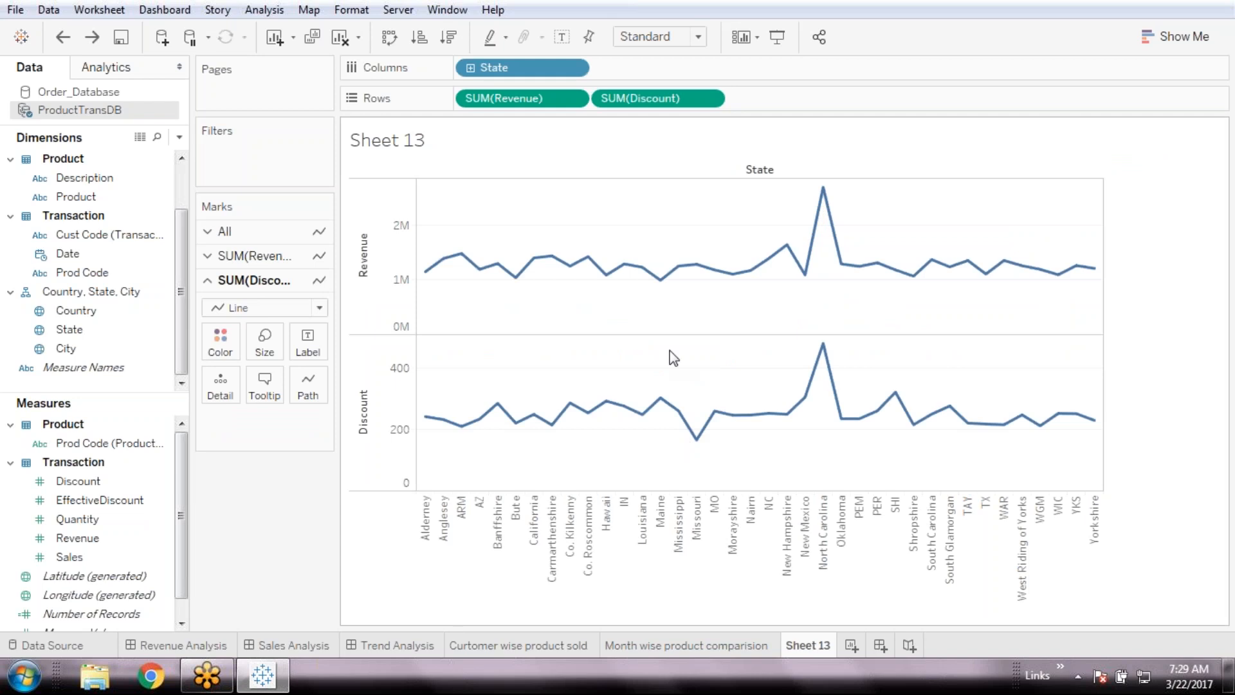
# - Combine the Revenue and Discount line charts into one chart by giving Discount a dual axis
pyautogui.click(573, 99)
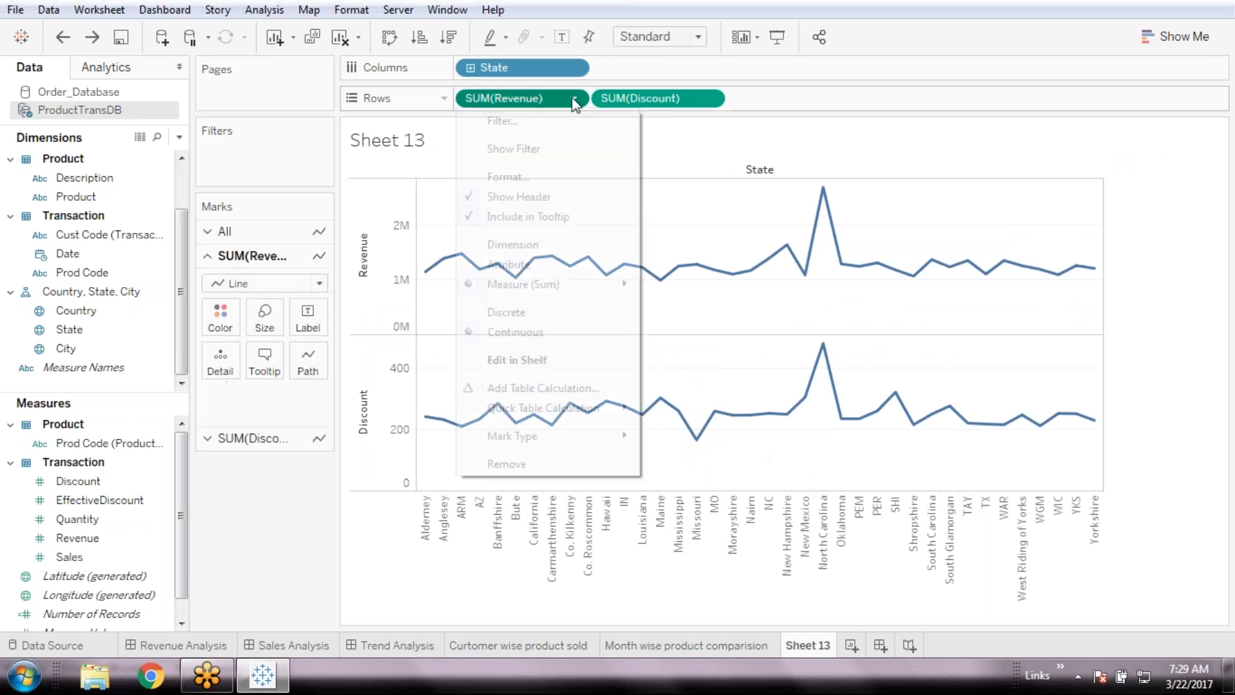
pyautogui.click(710, 103)
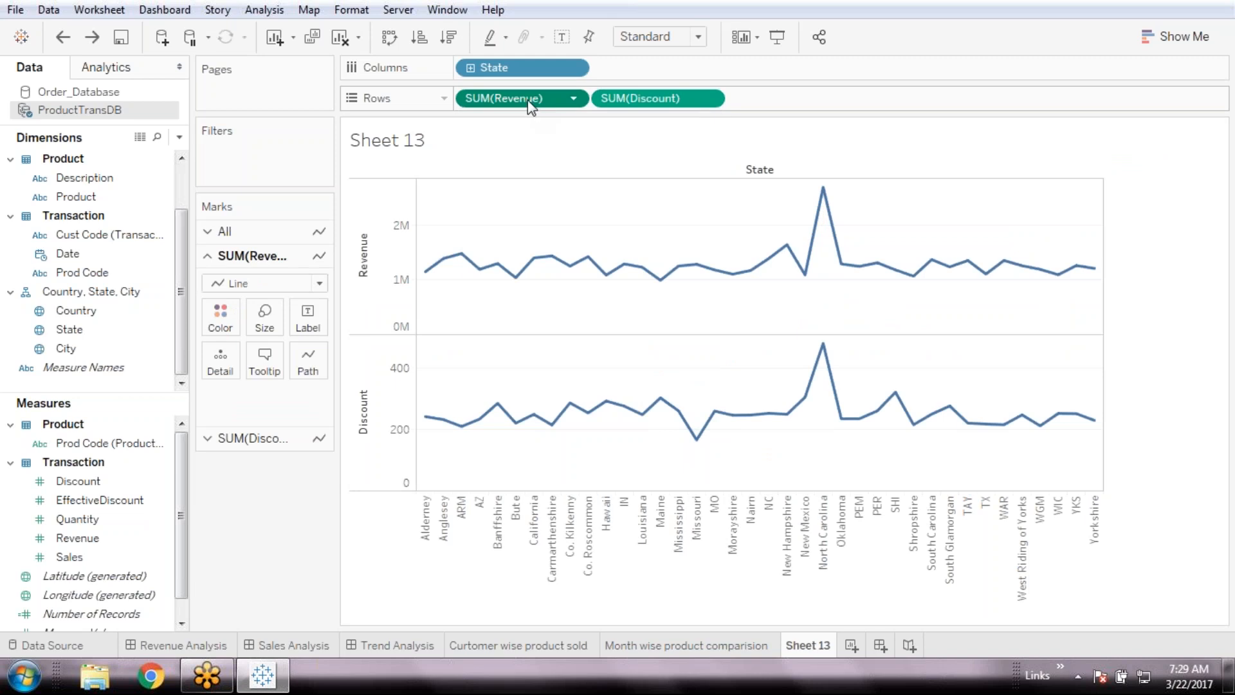
pyautogui.click(660, 103)
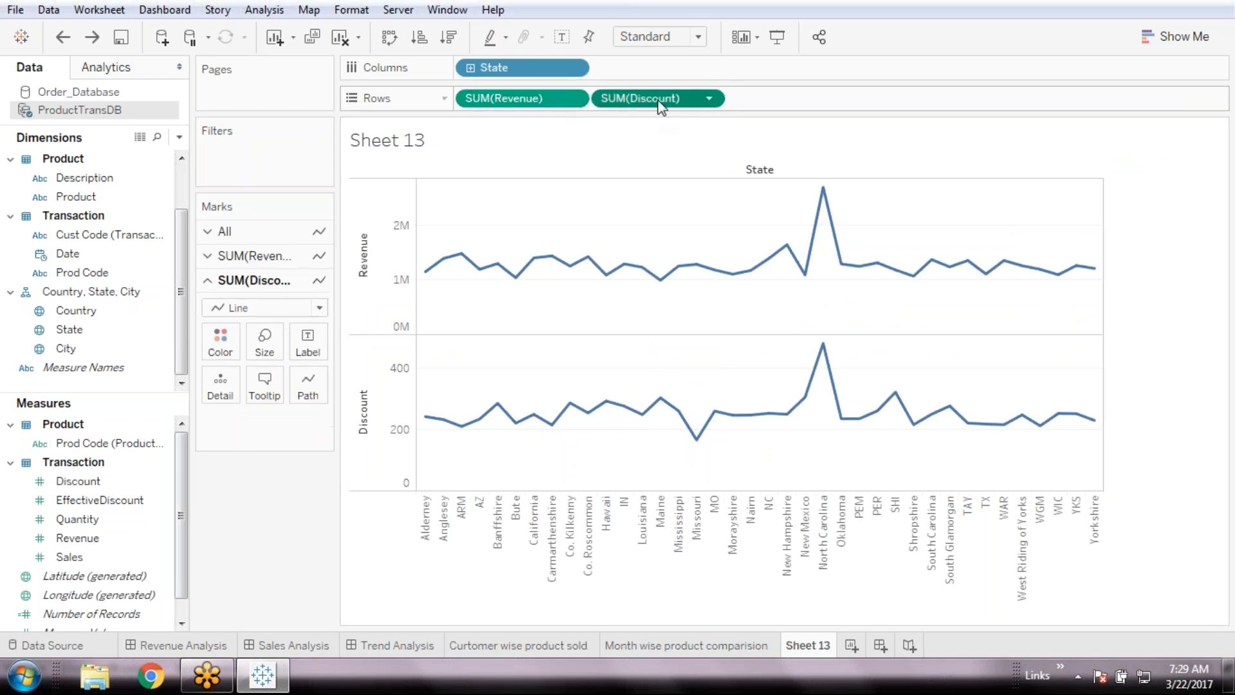
pyautogui.click(710, 100)
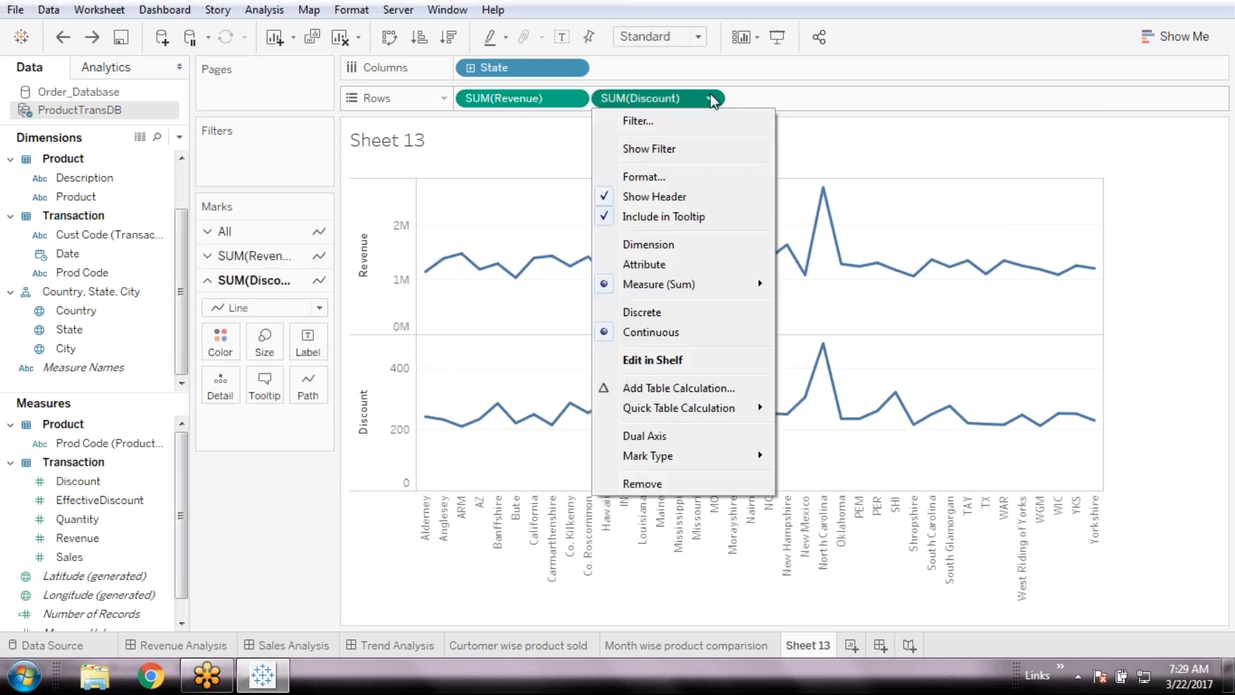
pyautogui.click(690, 436)
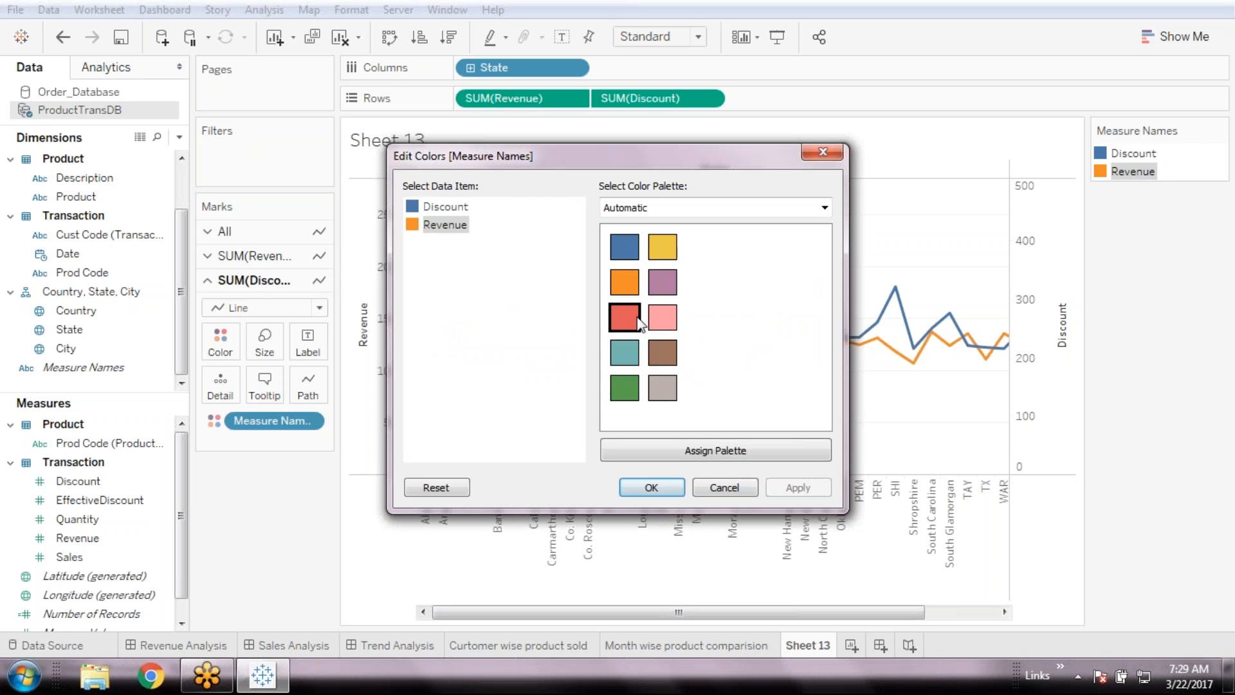
# - Recolour the Revenue line red from the Automatic palette
pyautogui.click(625, 317)
pyautogui.click(653, 489)
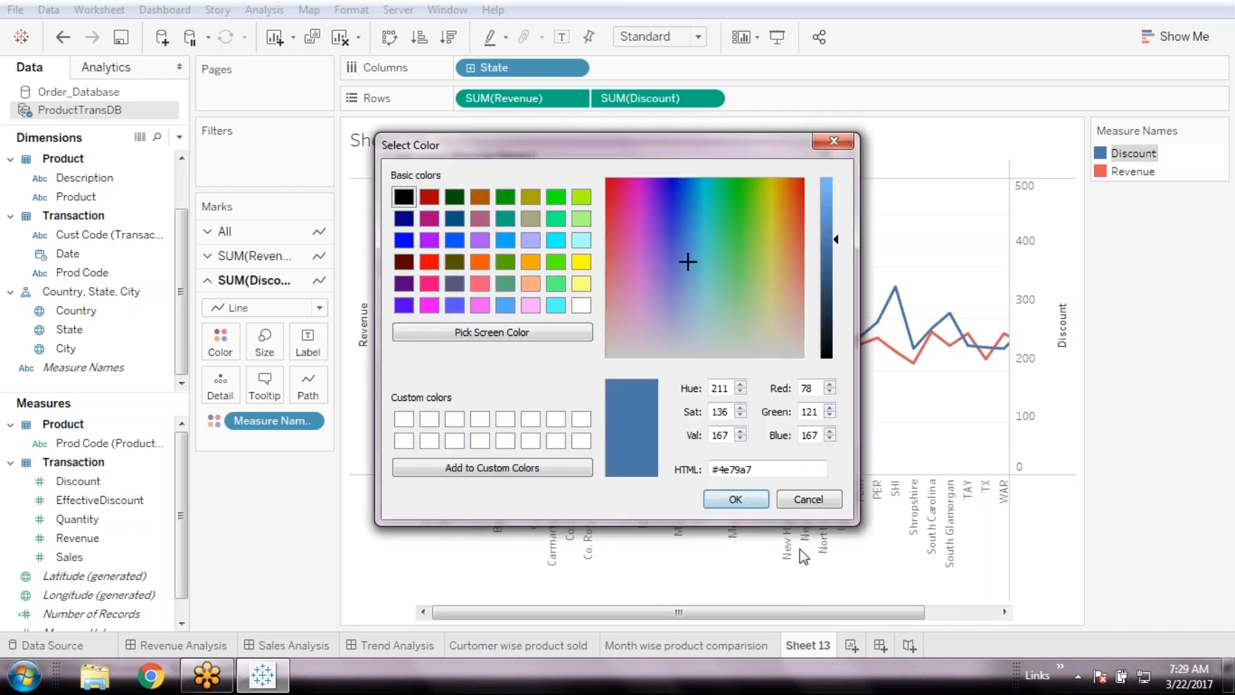
# - Set custom colours for both measures: blue-violet #5500ff for Discount and bright magenta for Revenue
pyautogui.click(775, 498)
pyautogui.doubleClick(445, 207)
pyautogui.click(404, 305)
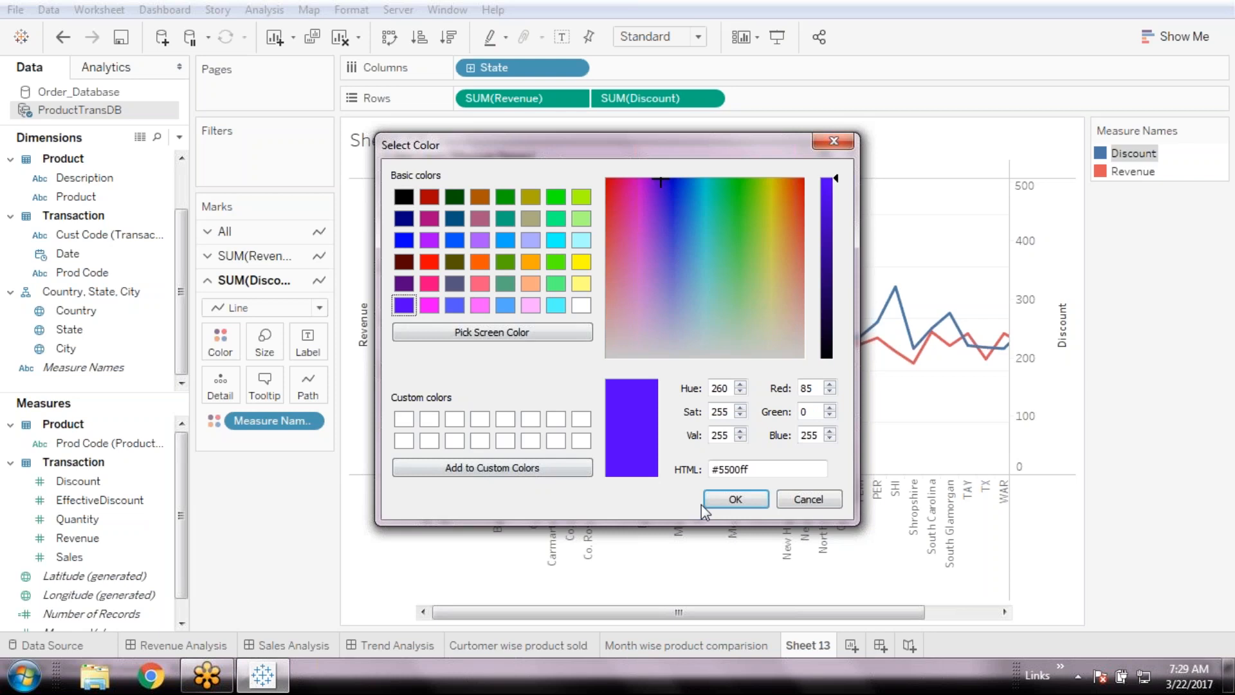
pyautogui.click(713, 501)
pyautogui.doubleClick(437, 220)
pyautogui.click(430, 305)
pyautogui.click(740, 505)
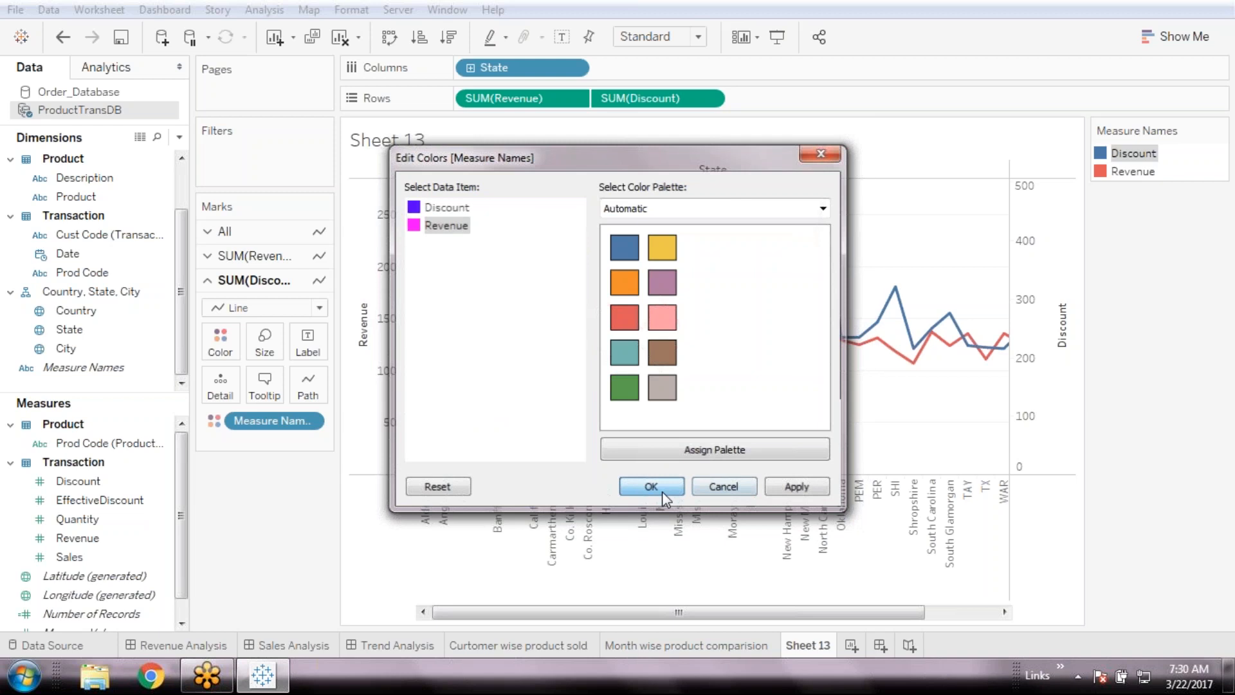
pyautogui.click(661, 491)
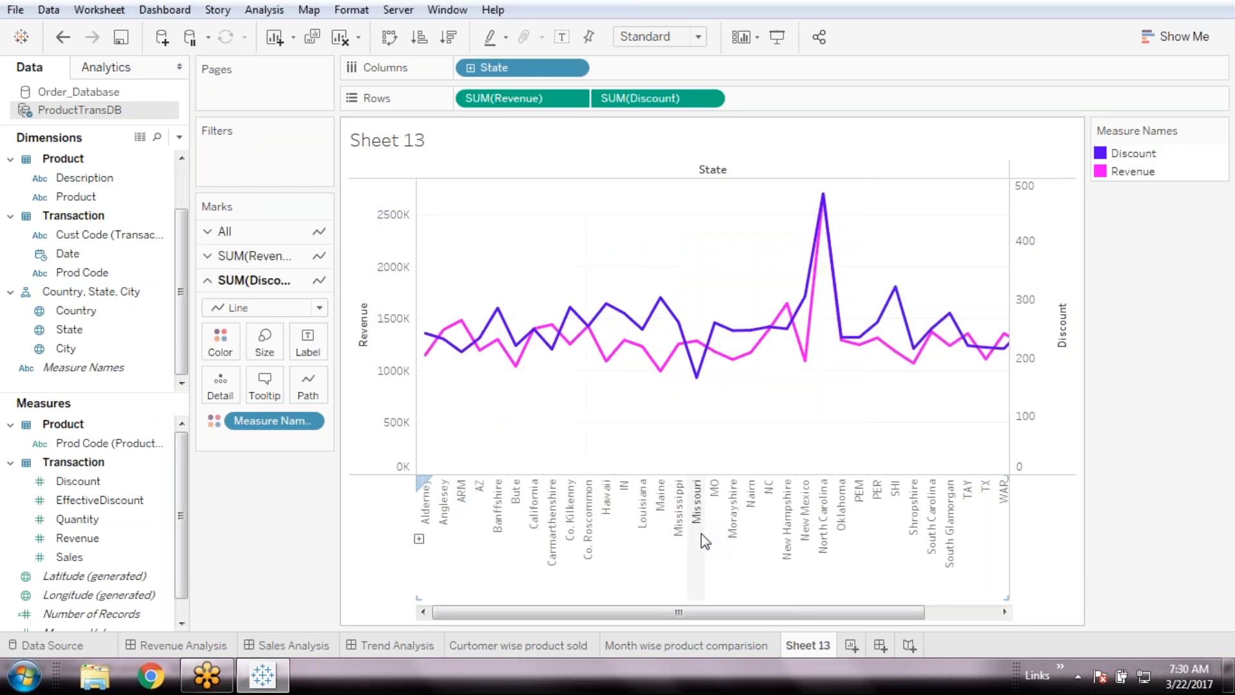
# - Change the Revenue line to a lighter pink from the basic colours and apply it to the chart
pyautogui.doubleClick(1133, 172)
pyautogui.doubleClick(442, 224)
pyautogui.click(479, 305)
pyautogui.click(740, 507)
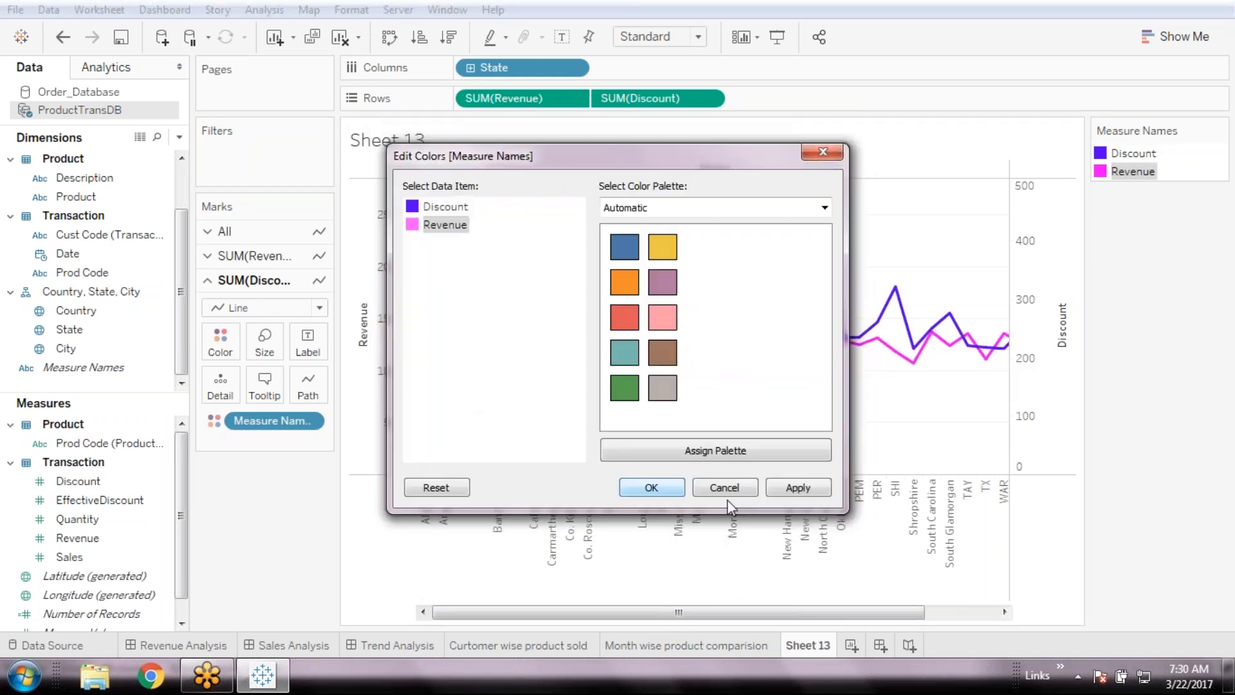
pyautogui.click(667, 492)
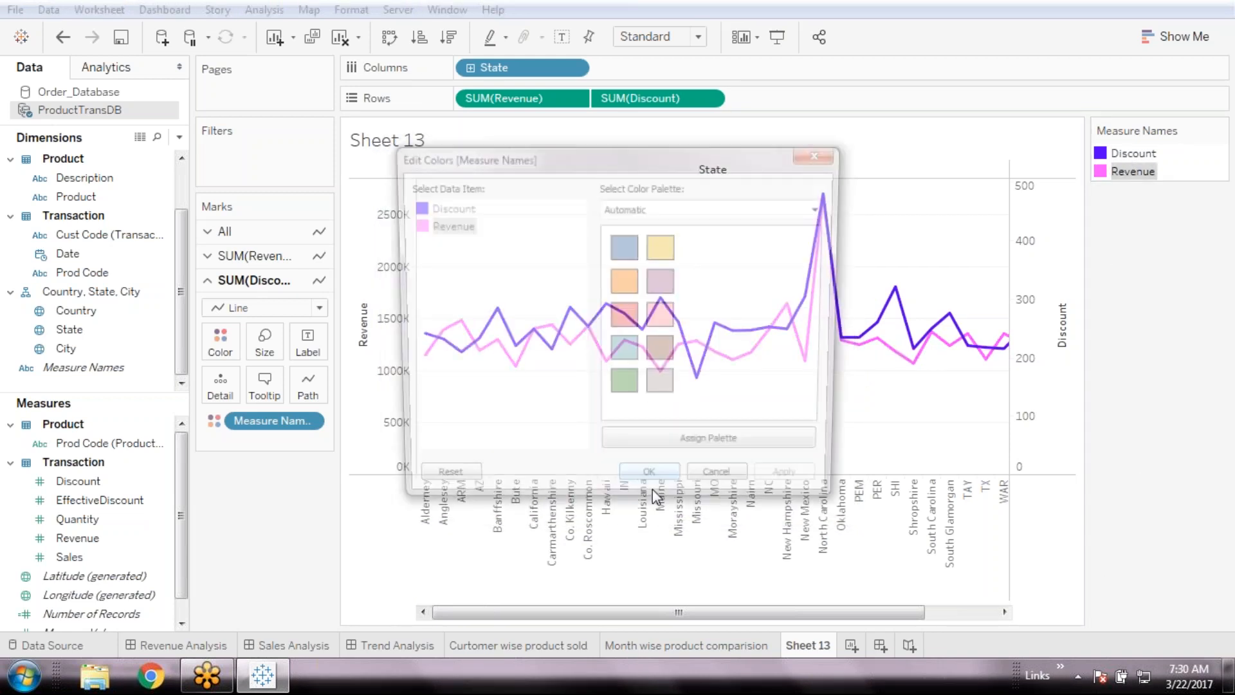
# - Try the lighter blue #5555ff as the custom colour for Discount
pyautogui.click(438, 207)
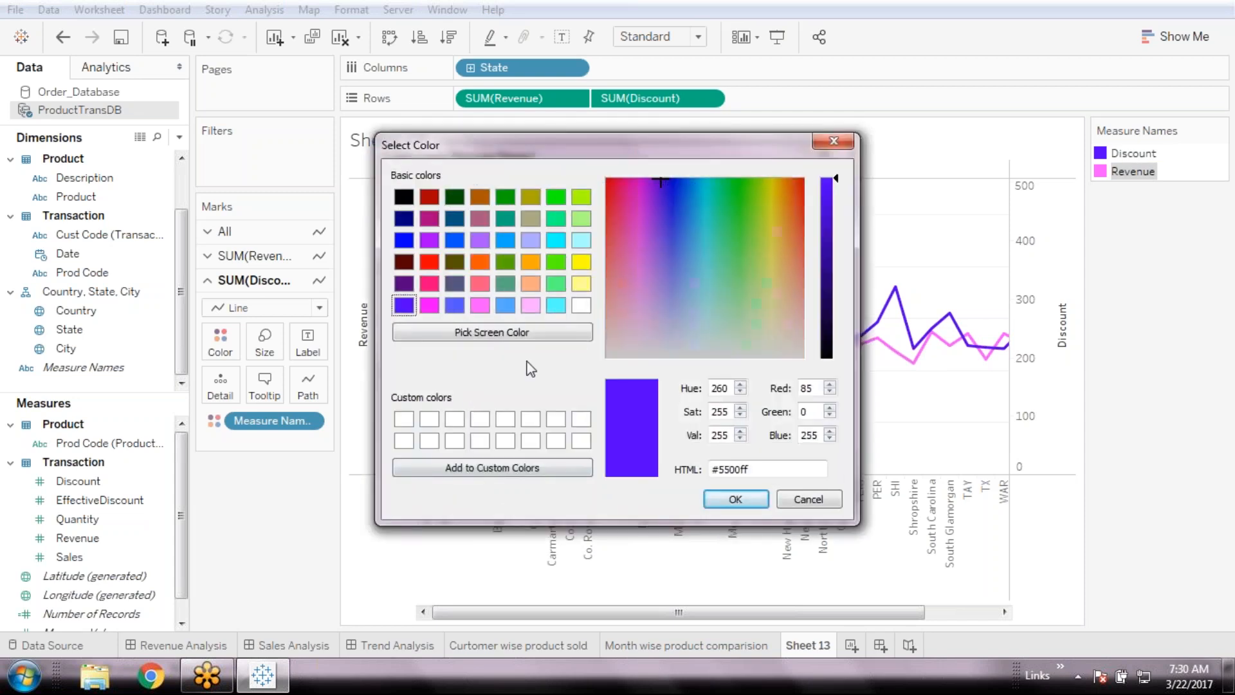
pyautogui.click(458, 310)
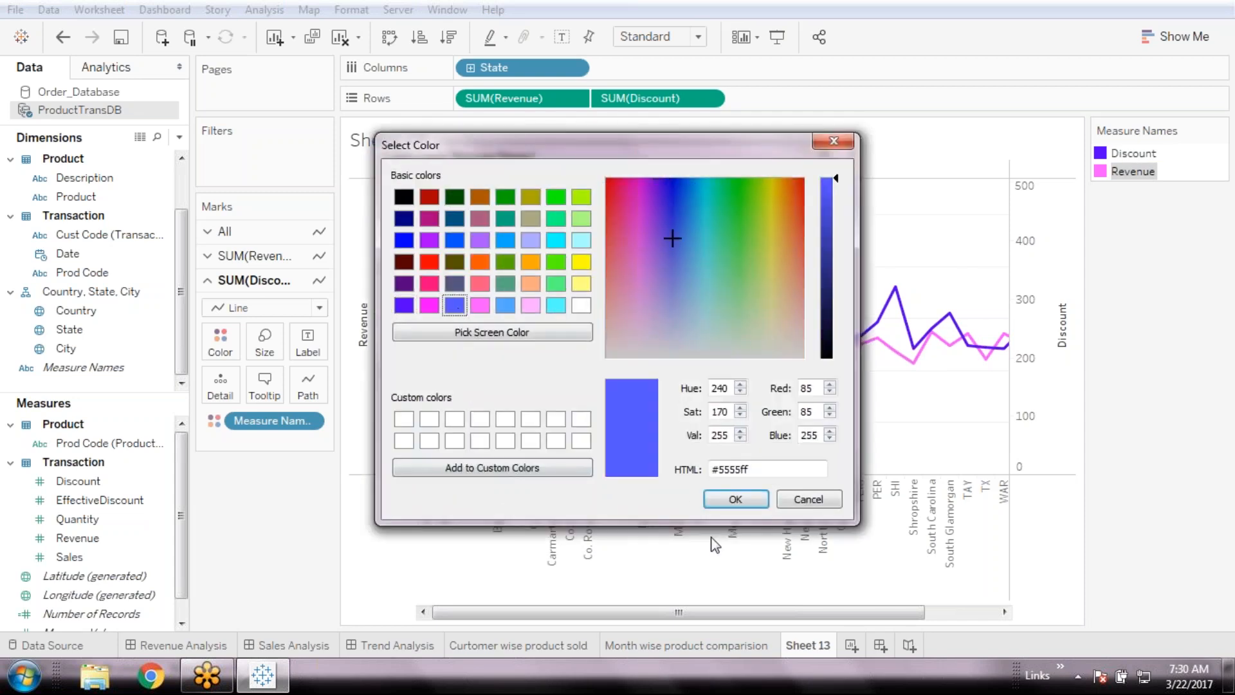
pyautogui.click(727, 501)
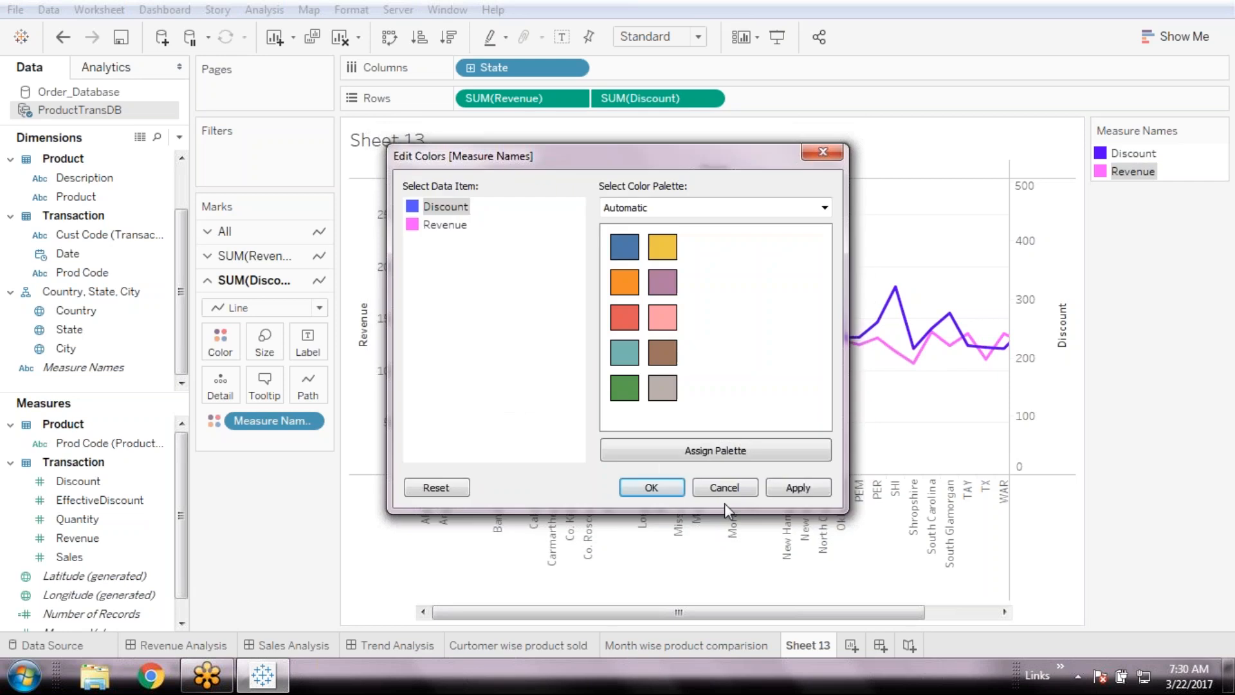
# - Set the Discount line's custom colour to purple #aa00ff and apply it to the chart
pyautogui.doubleClick(433, 211)
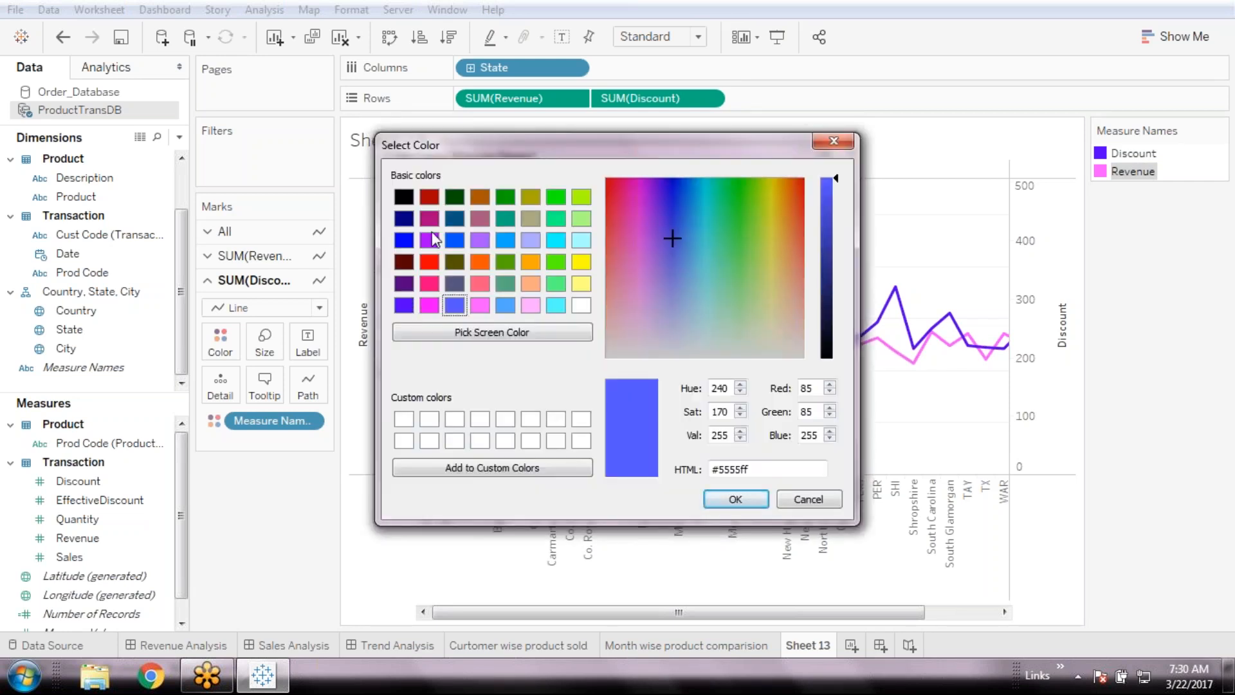
pyautogui.click(433, 240)
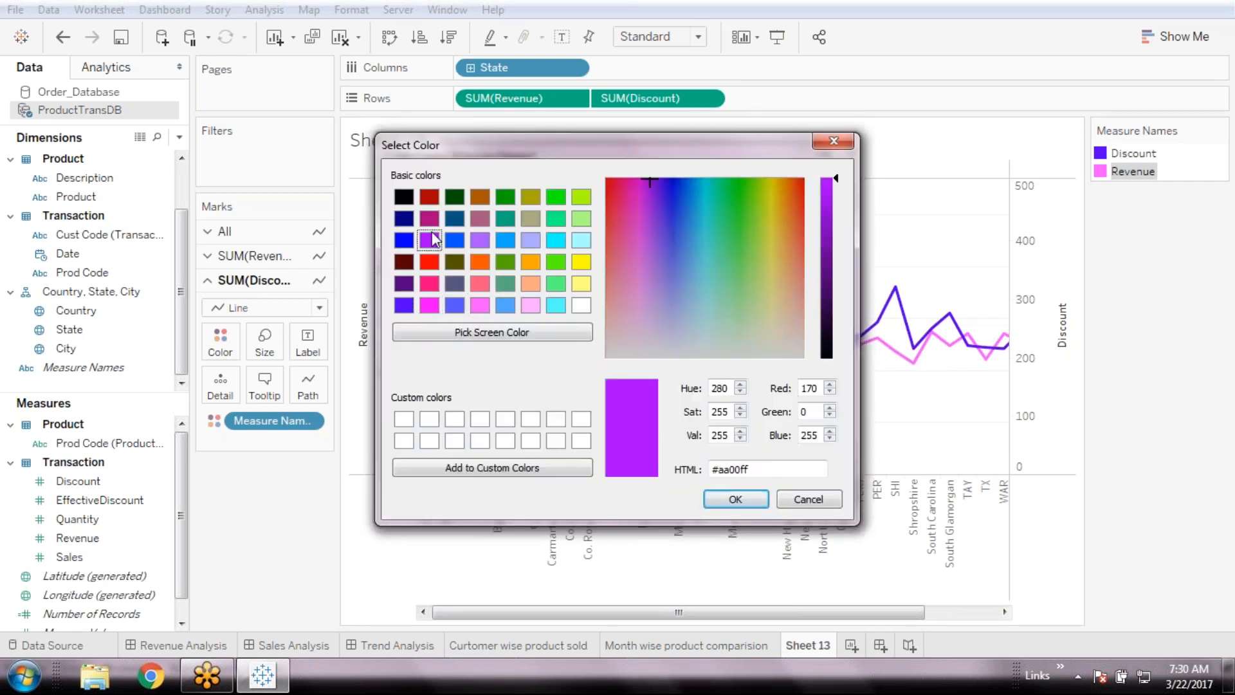
pyautogui.click(735, 497)
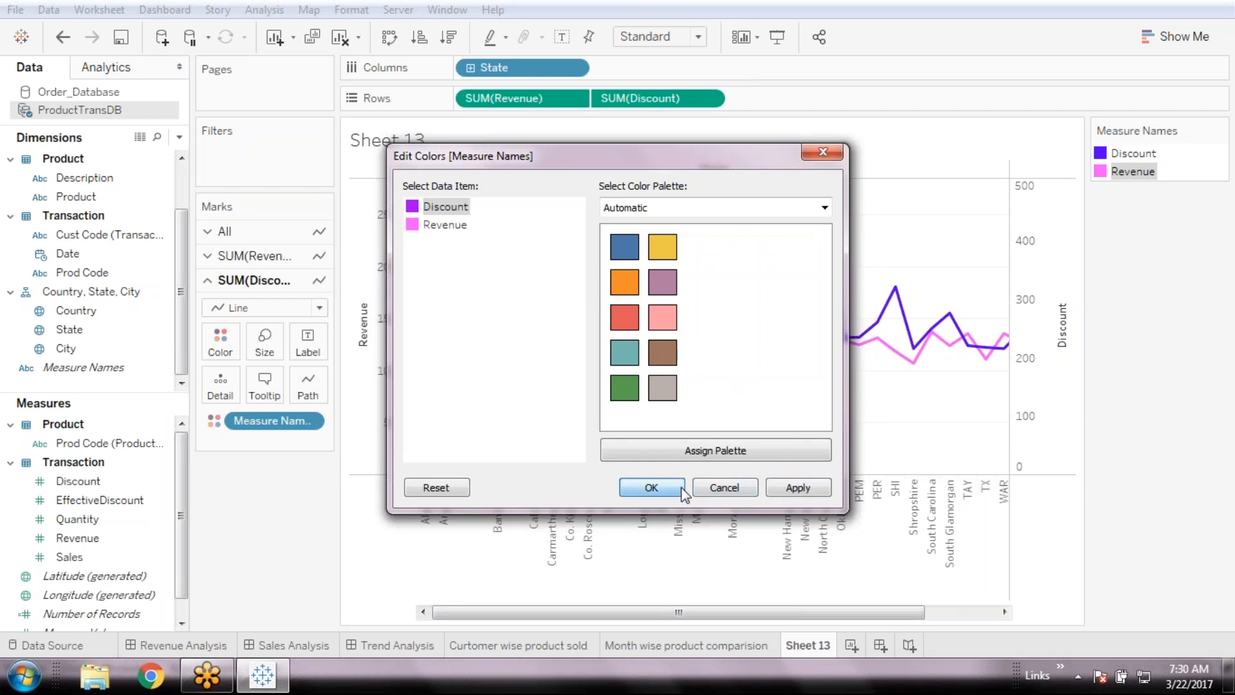
pyautogui.click(681, 487)
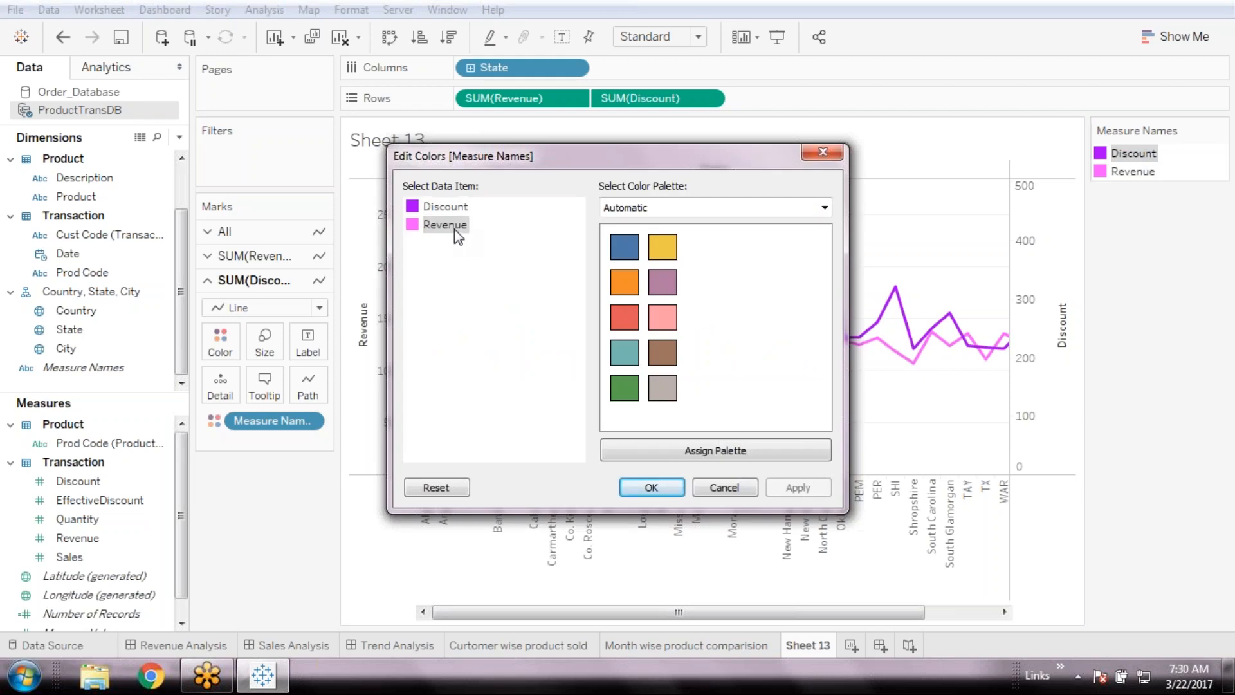
# - Set the Revenue line's custom colour to green #00aa00 and apply it to the chart
pyautogui.doubleClick(454, 229)
pyautogui.click(736, 499)
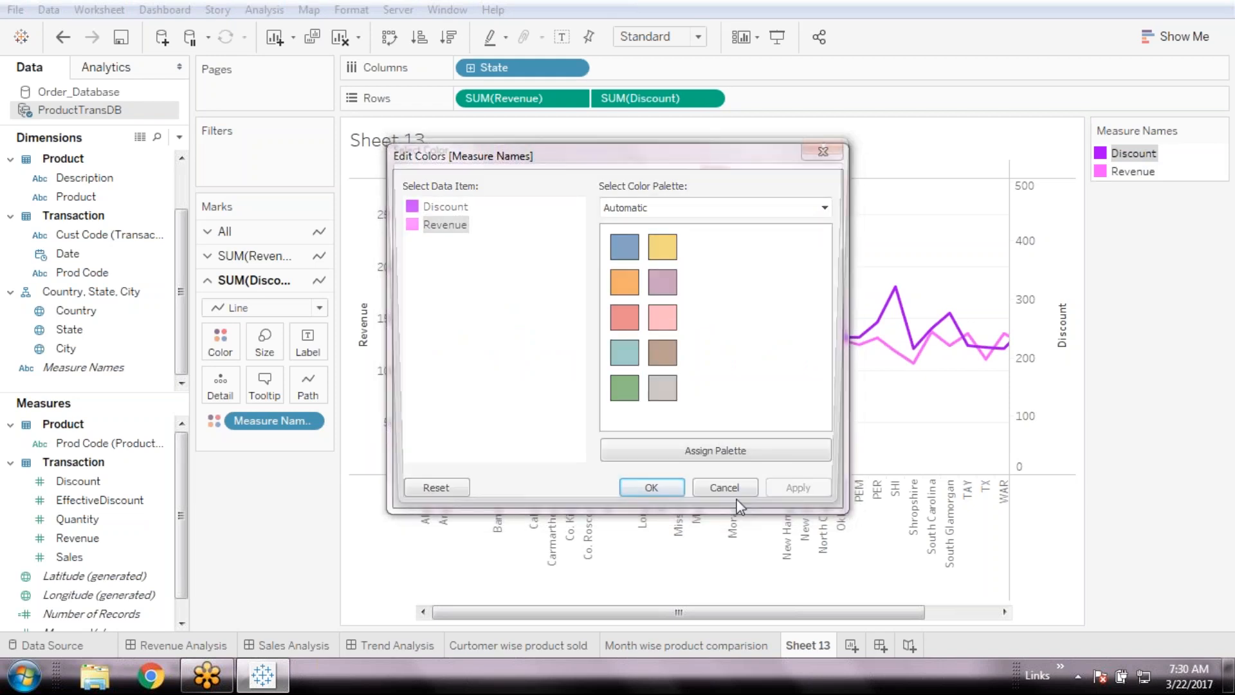
pyautogui.click(505, 196)
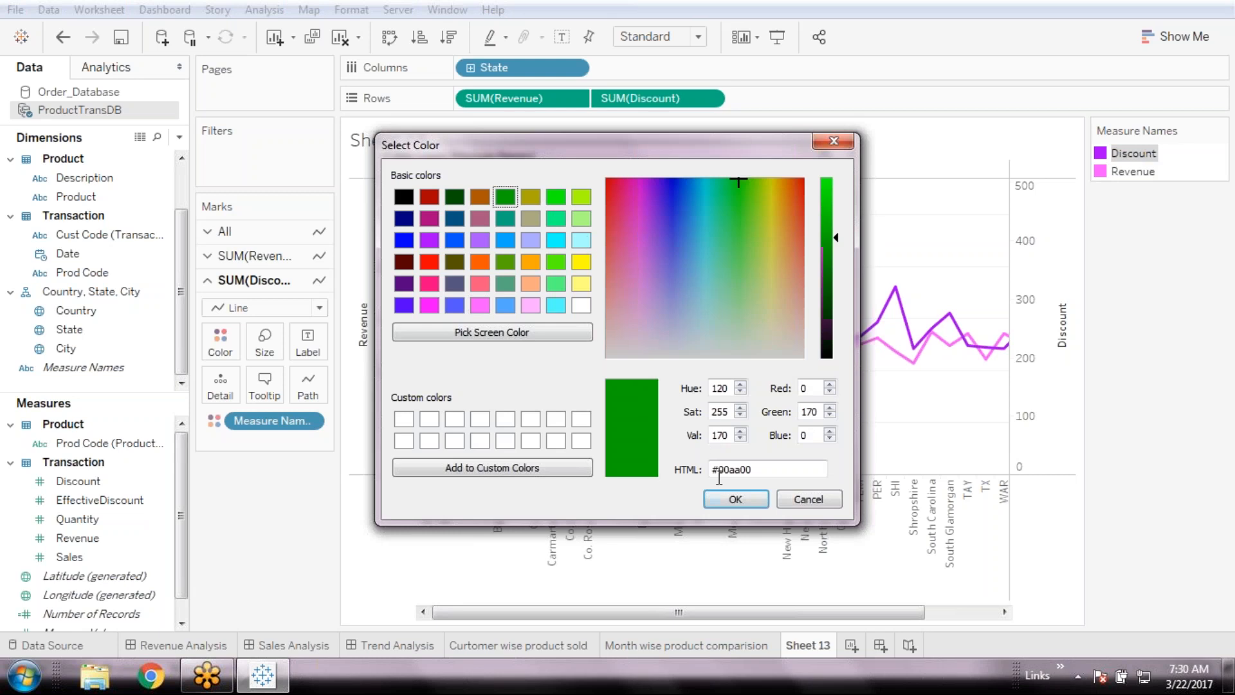
pyautogui.click(735, 499)
pyautogui.click(661, 410)
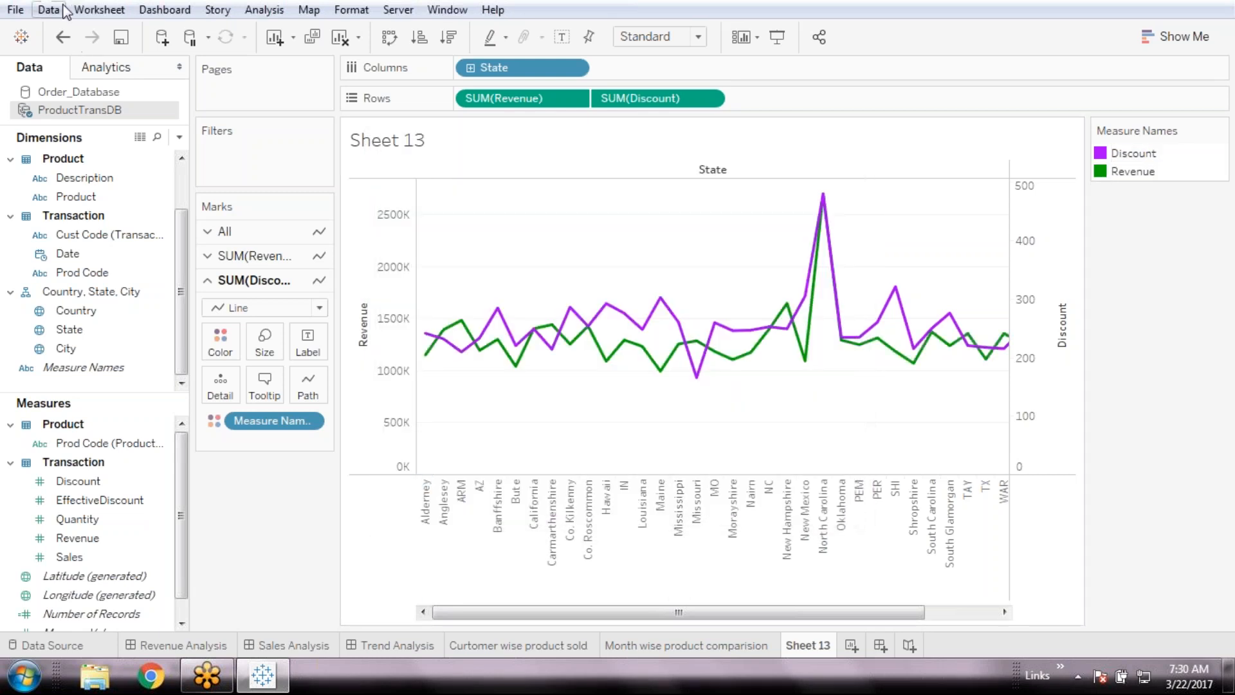
pyautogui.moveTo(523, 372)
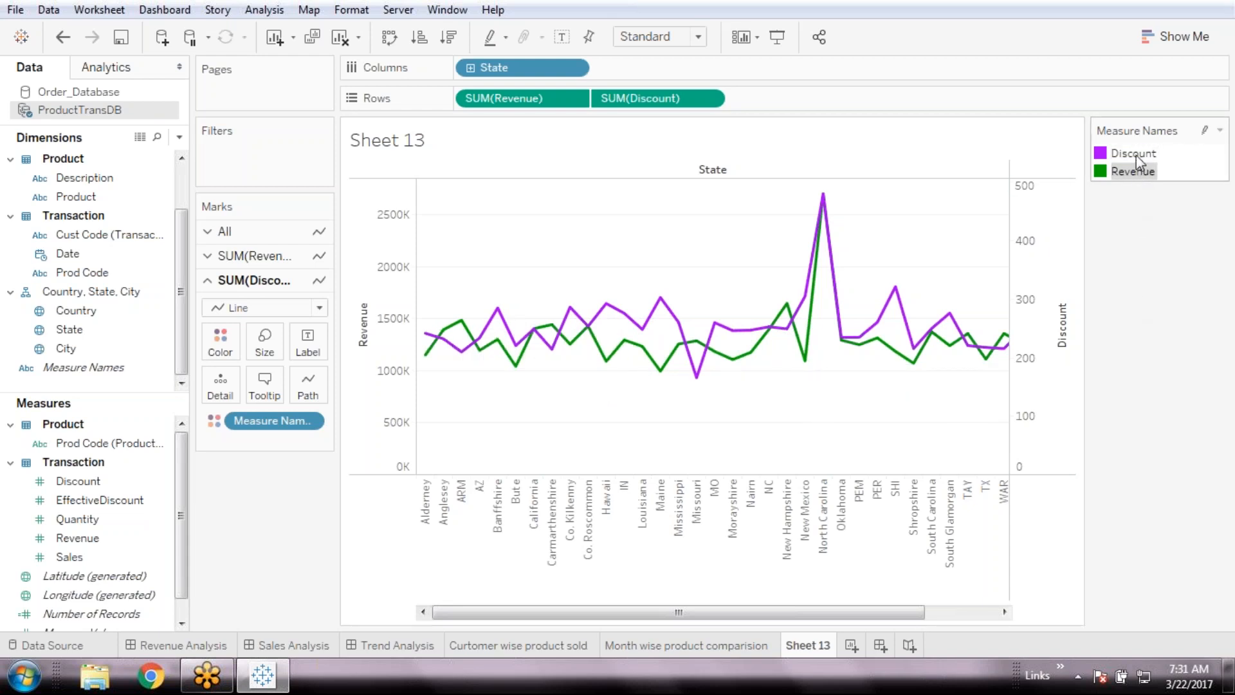
# - Enable highlighting of selected items in the Measure Names legend and highlight the Discount line
pyautogui.click(1220, 131)
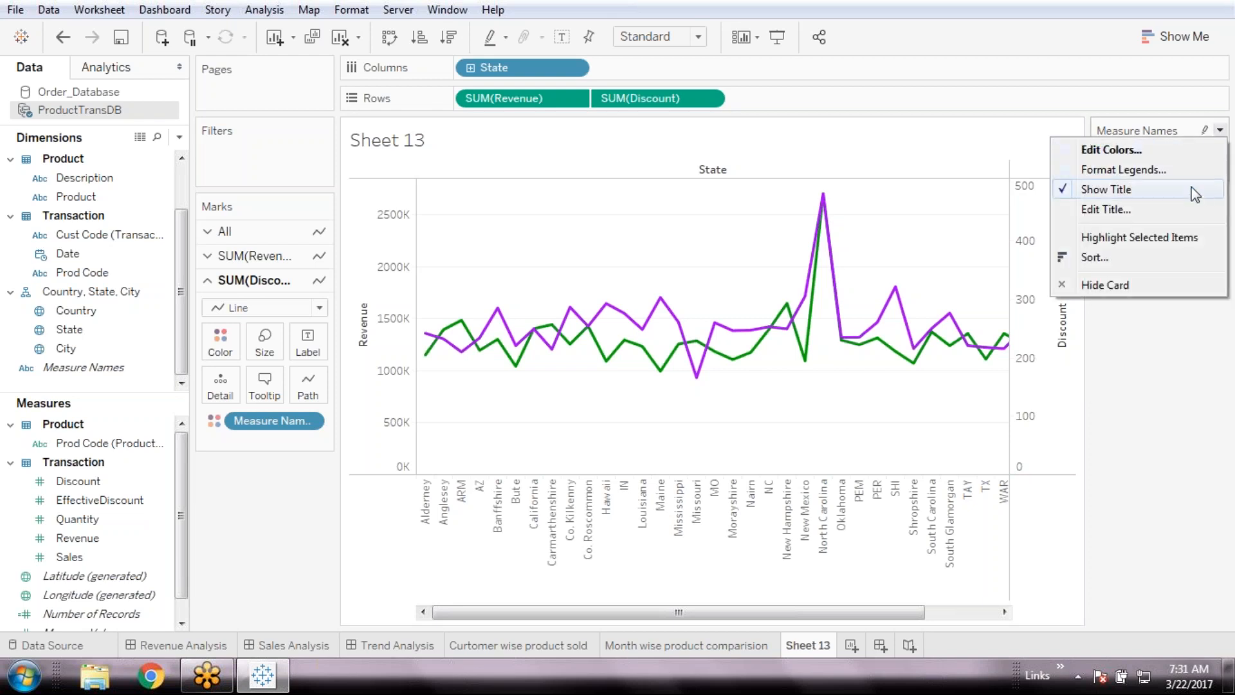
pyautogui.click(1212, 243)
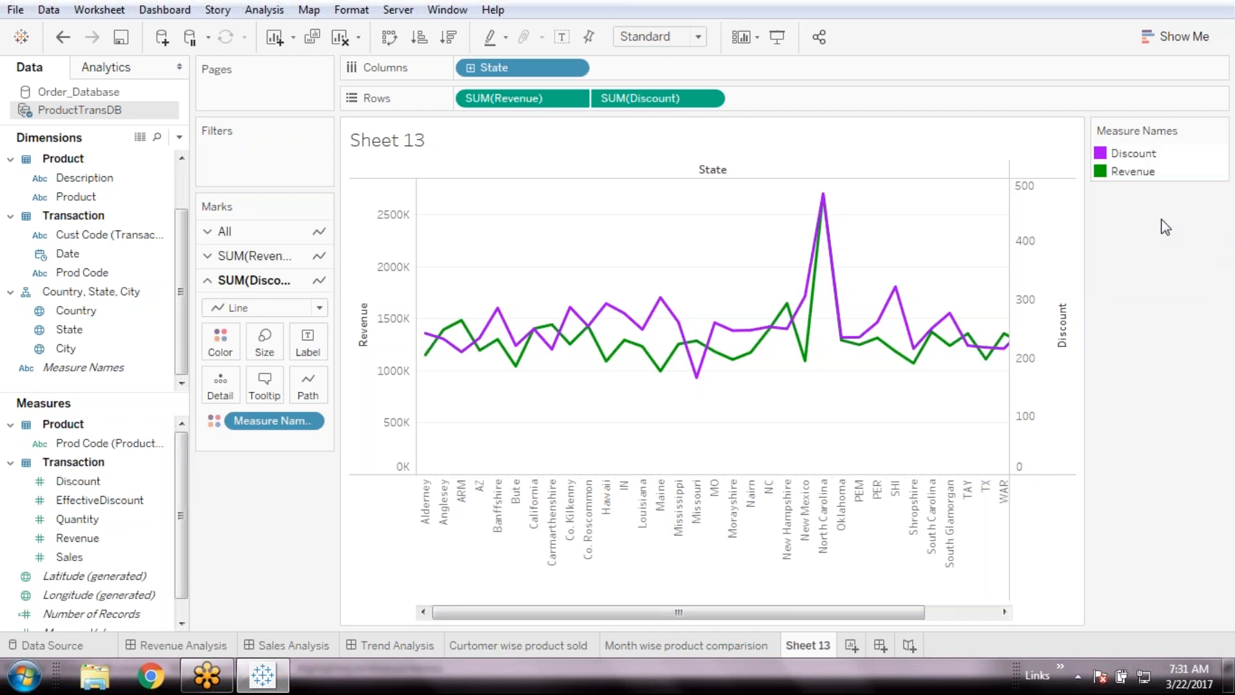
pyautogui.click(1140, 157)
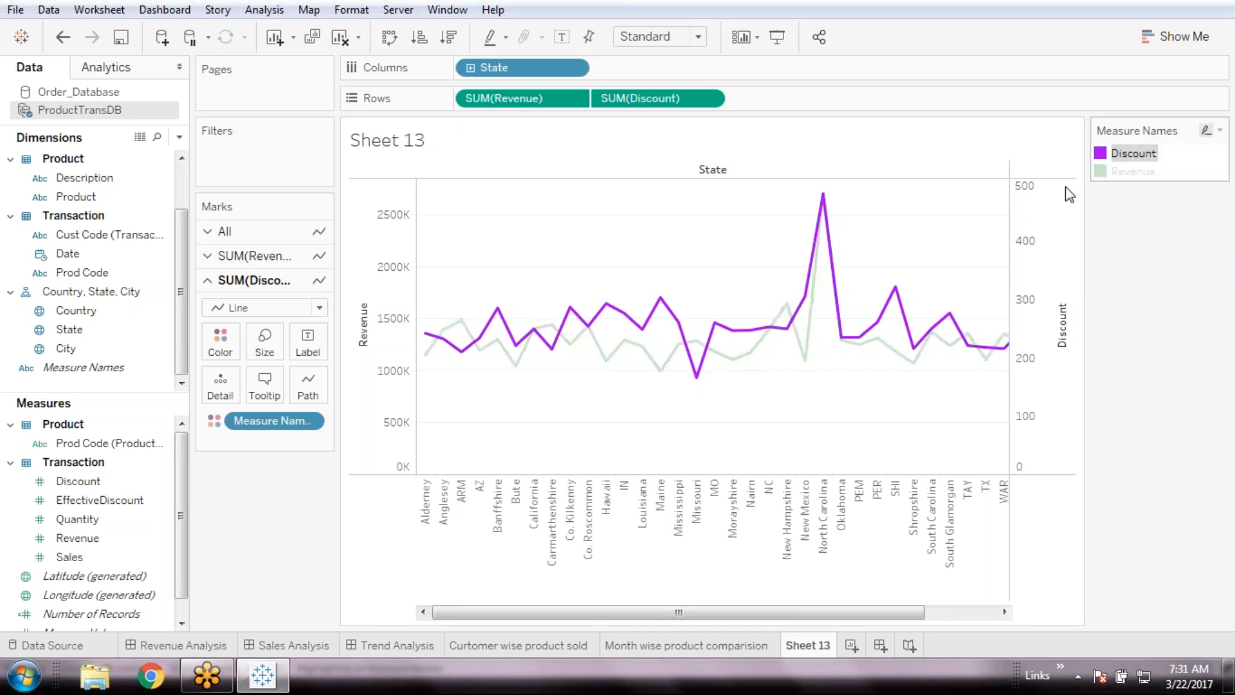
# - Examine the Discount values of individual states along the highlighted line up to the North Carolina peak, and clear the highlight
pyautogui.moveTo(462, 346)
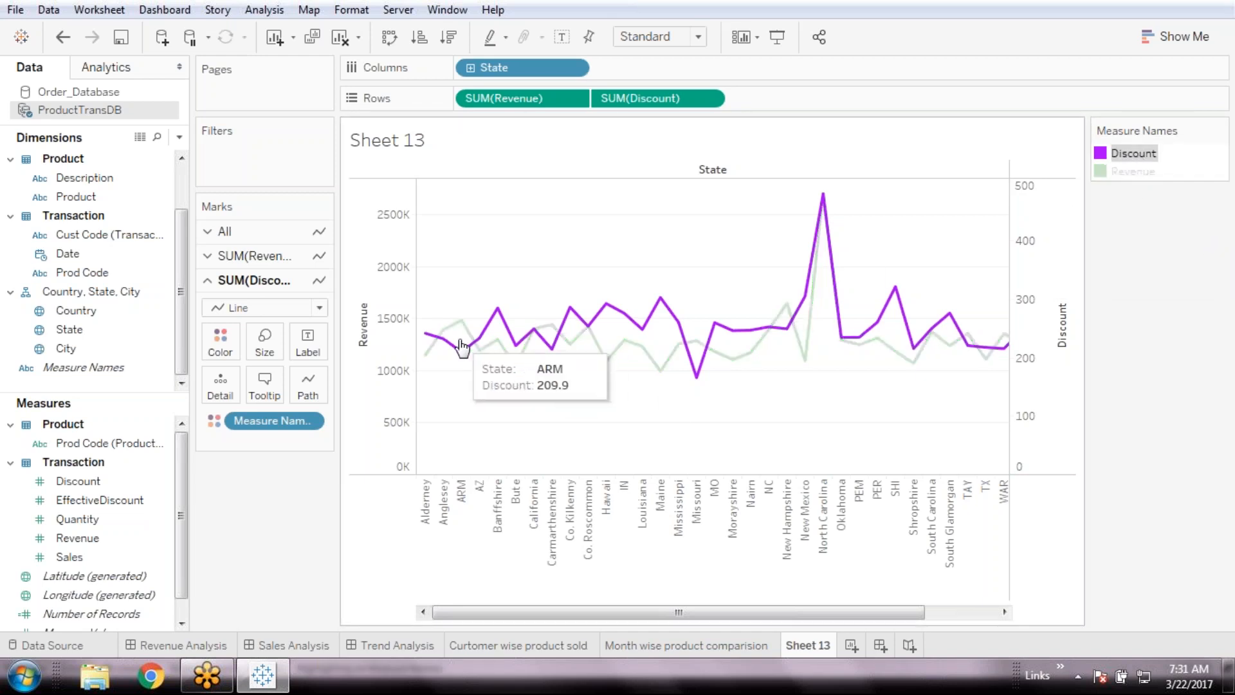
pyautogui.moveTo(508, 343)
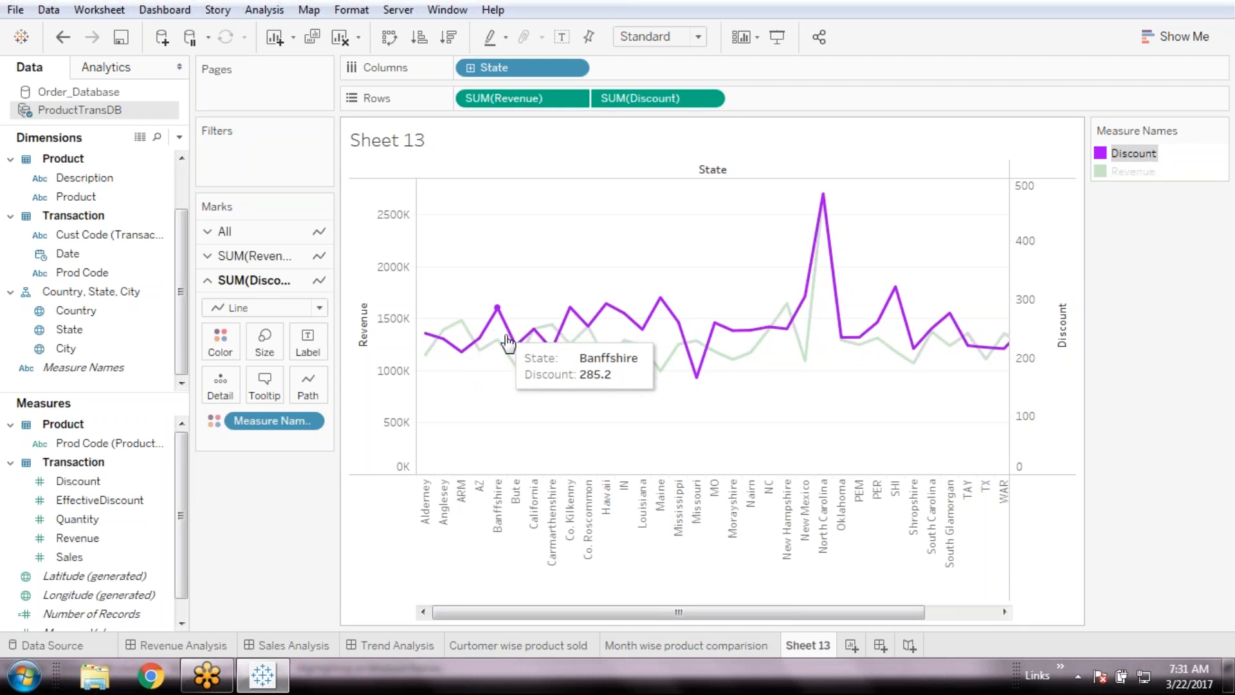
pyautogui.moveTo(550, 339)
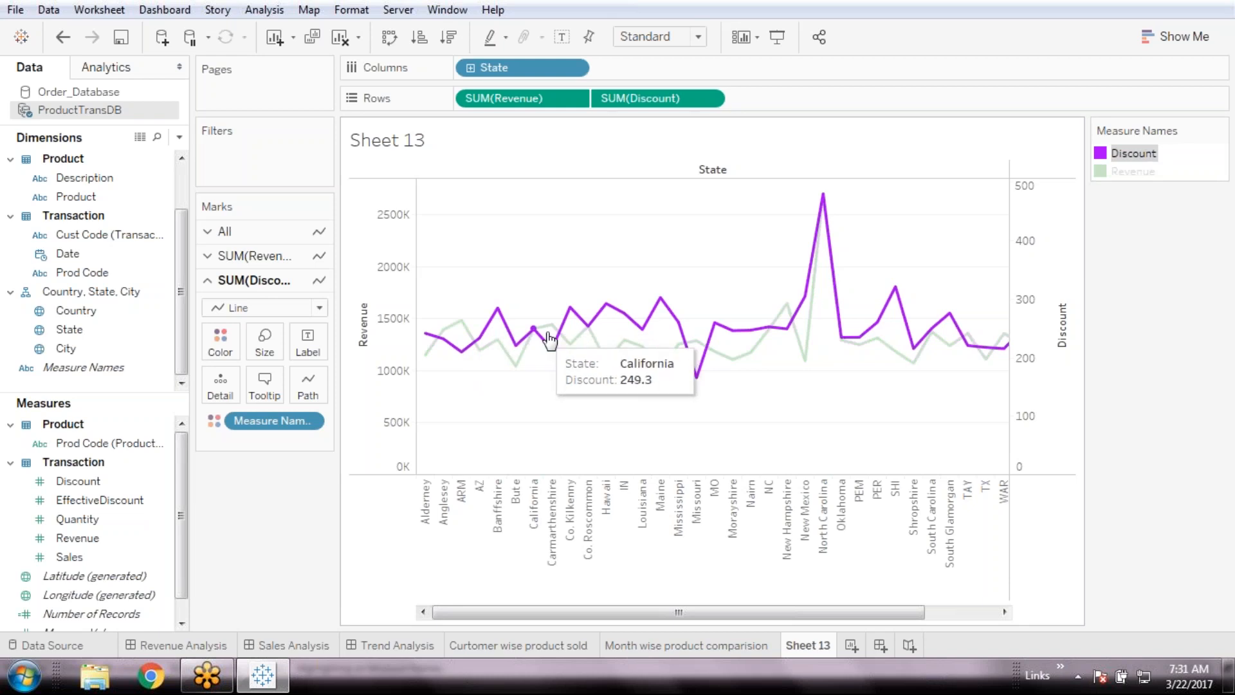
pyautogui.moveTo(587, 327)
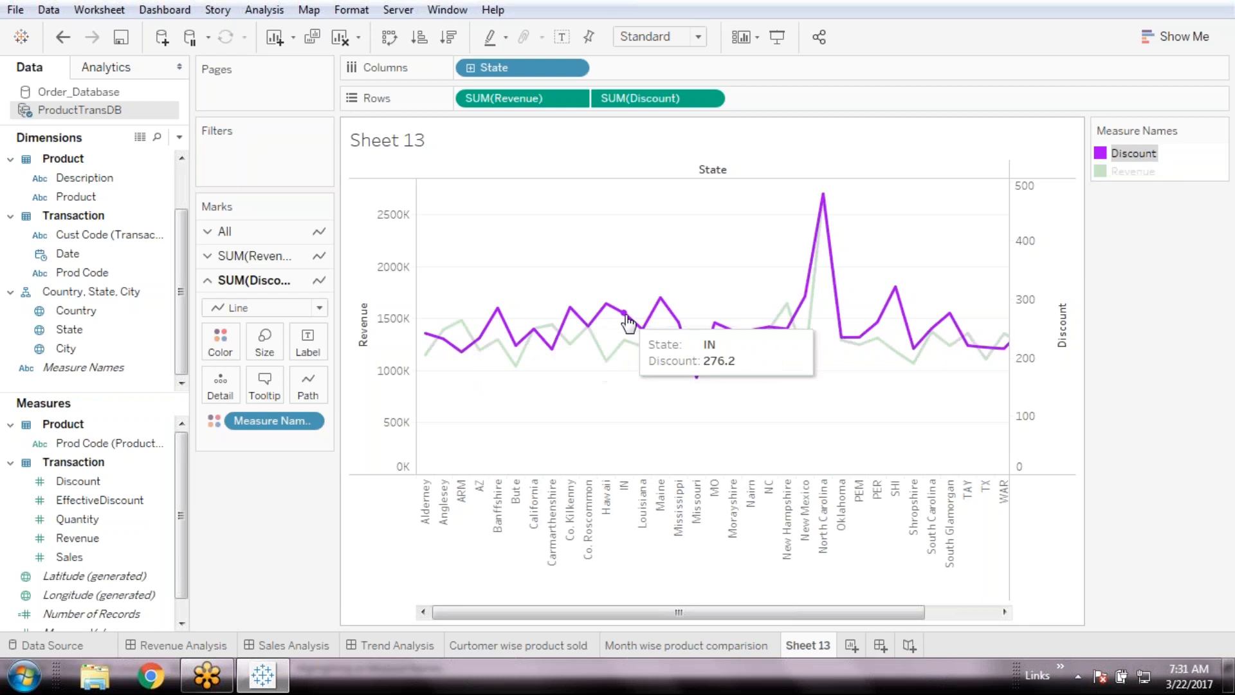
pyautogui.moveTo(797, 320)
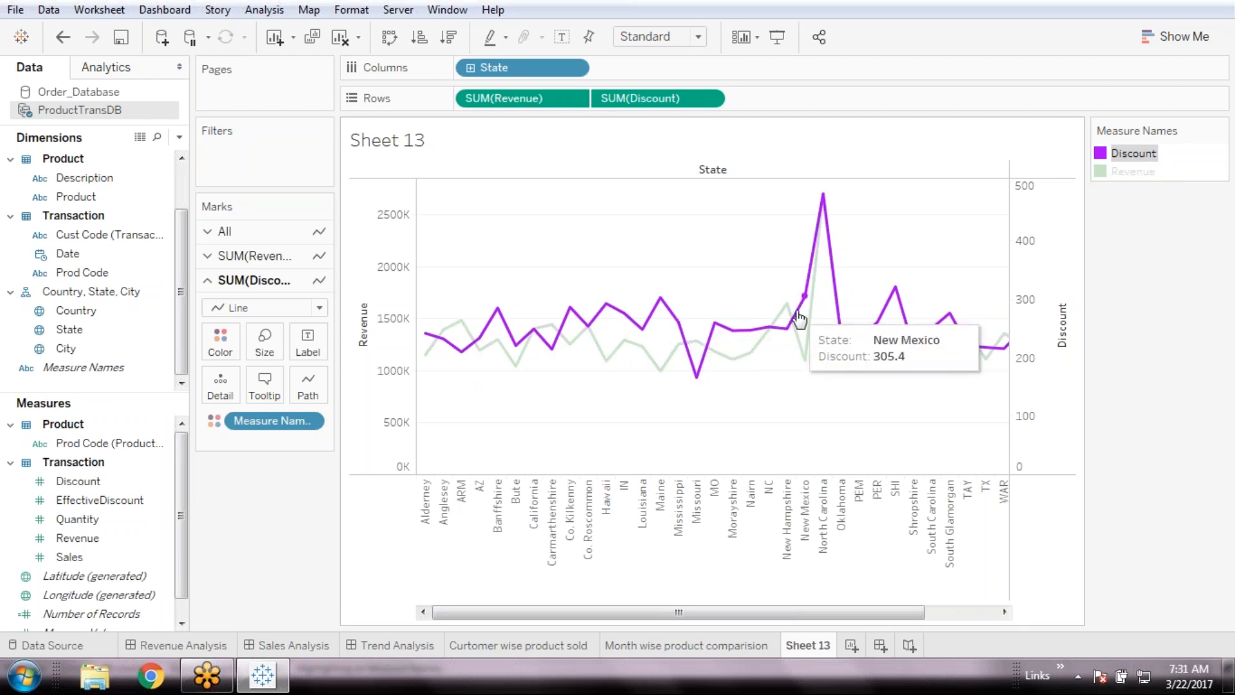
pyautogui.moveTo(815, 218)
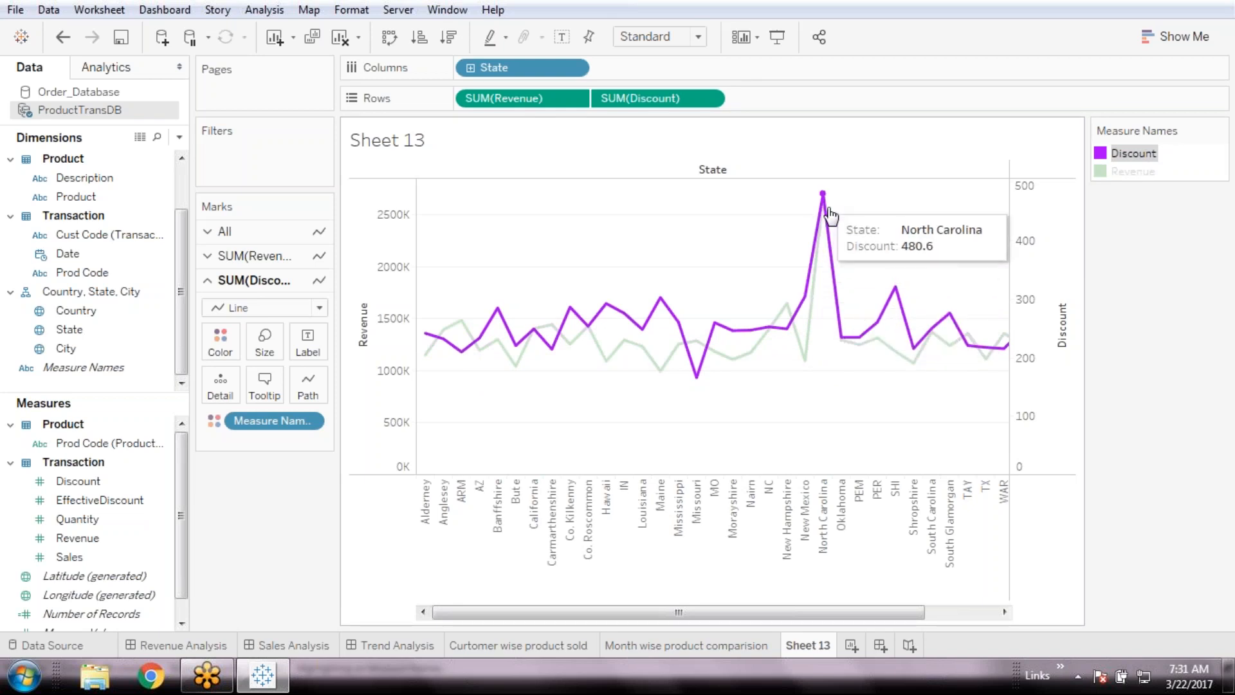
pyautogui.click(1129, 180)
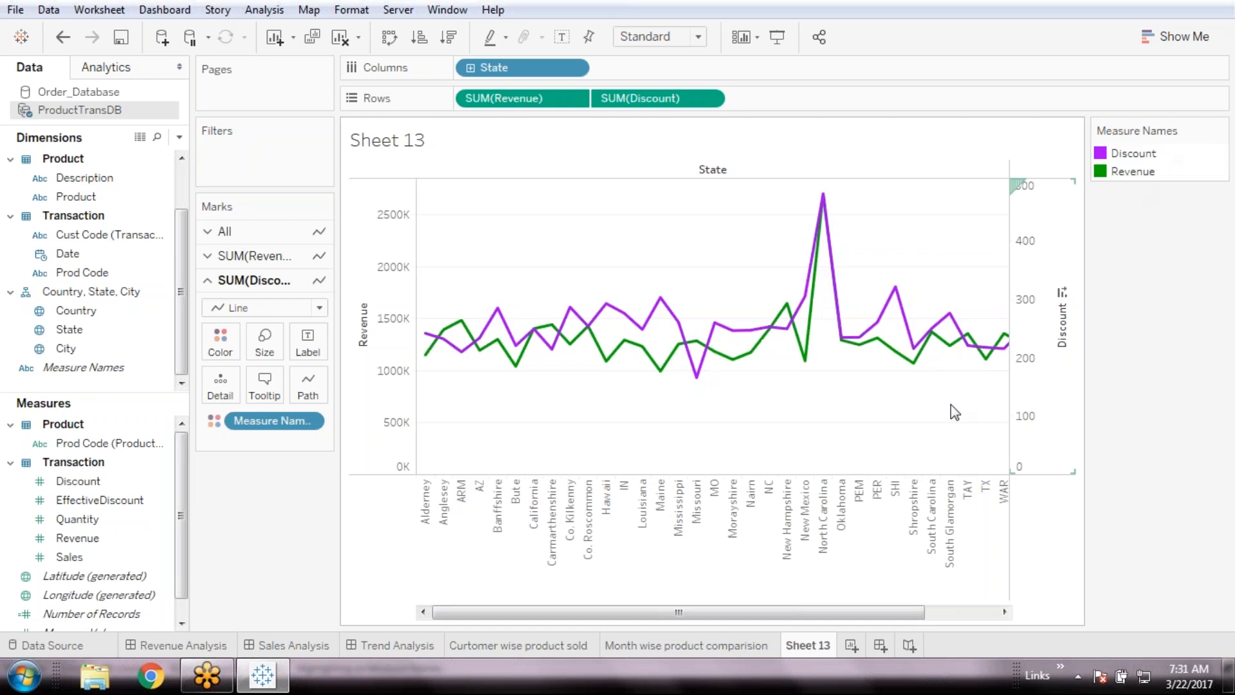
# - Label the Revenue line with the Revenue measure and the Discount line with the Discount measure
pyautogui.click(271, 261)
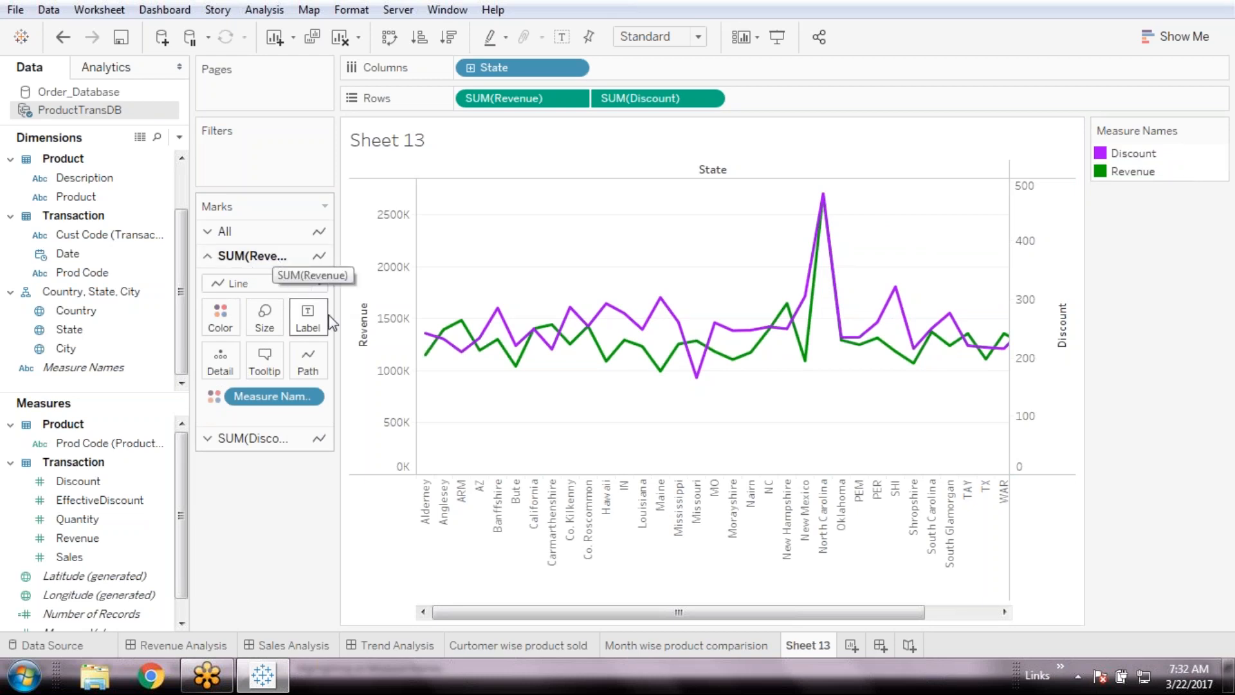
pyautogui.click(88, 541)
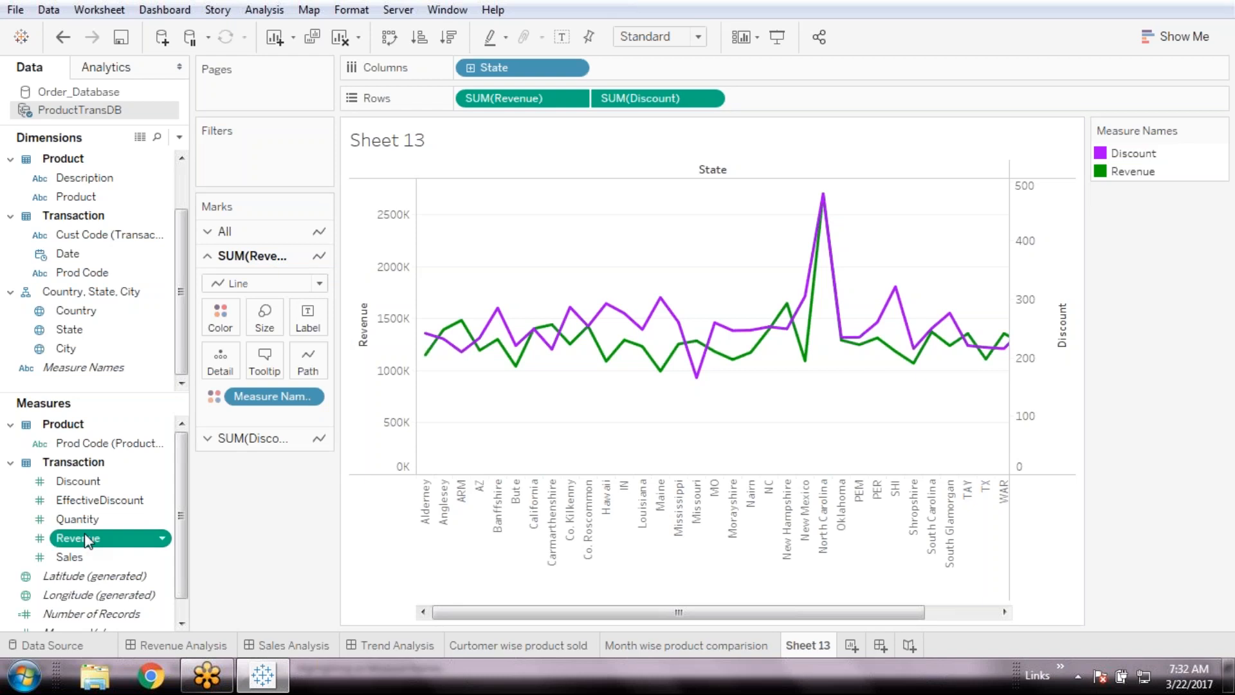
pyautogui.moveTo(88, 541); pyautogui.dragTo(307, 317)
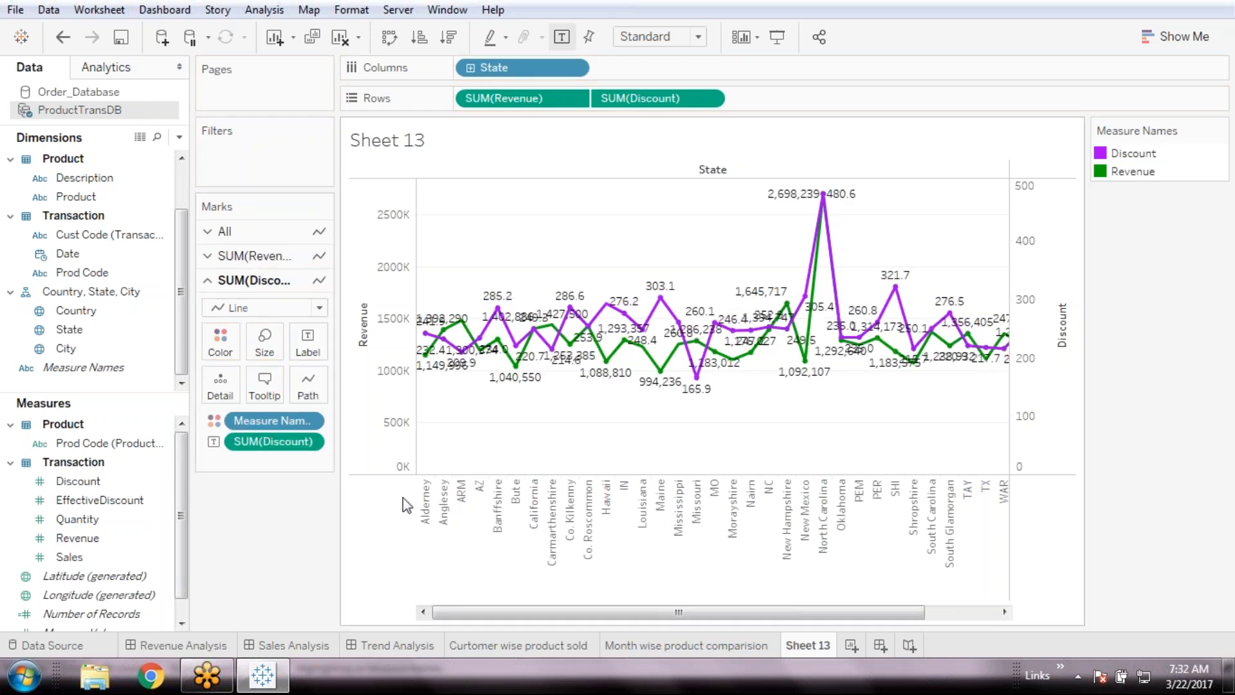
# - Limit the mark labels of both the Discount and Revenue lines to Min/Max, and save the workbook
pyautogui.click(309, 351)
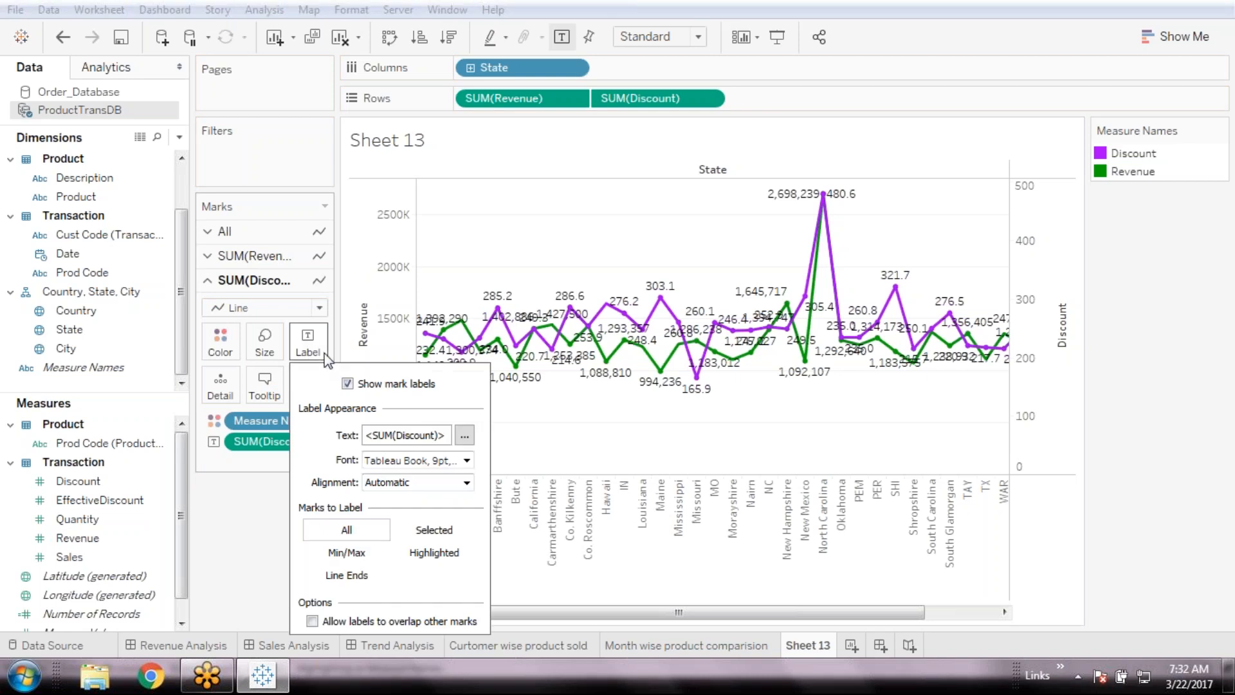
pyautogui.click(346, 554)
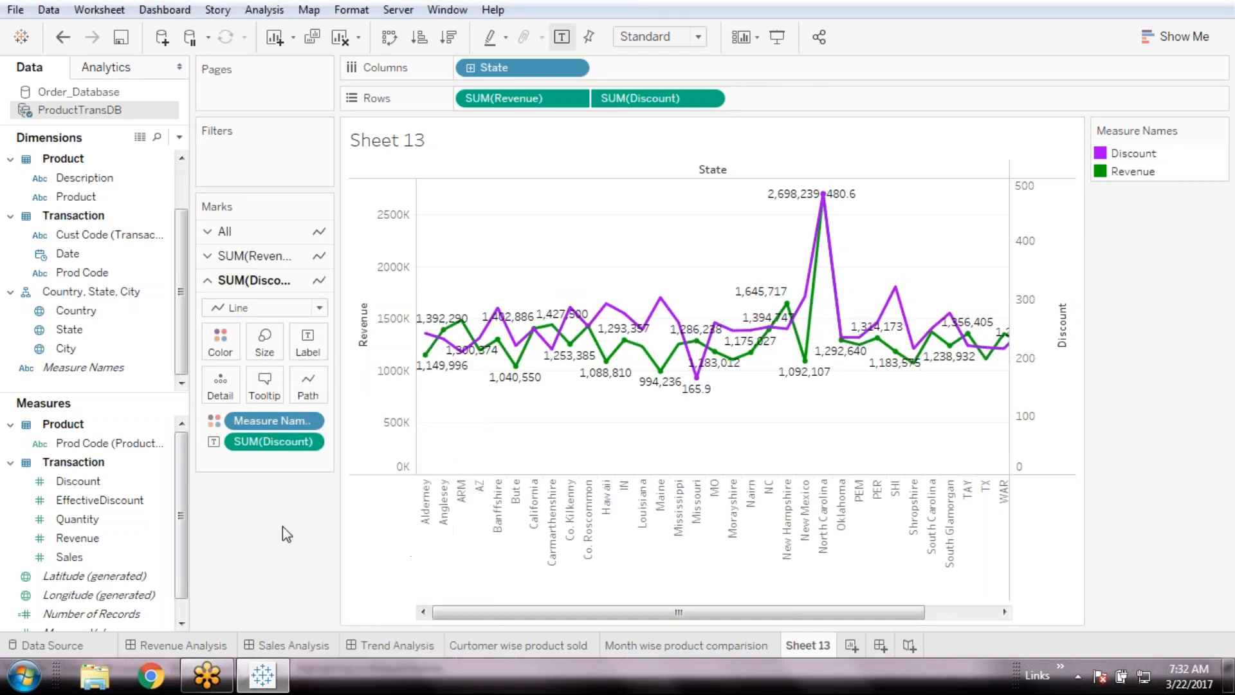
pyautogui.click(308, 329)
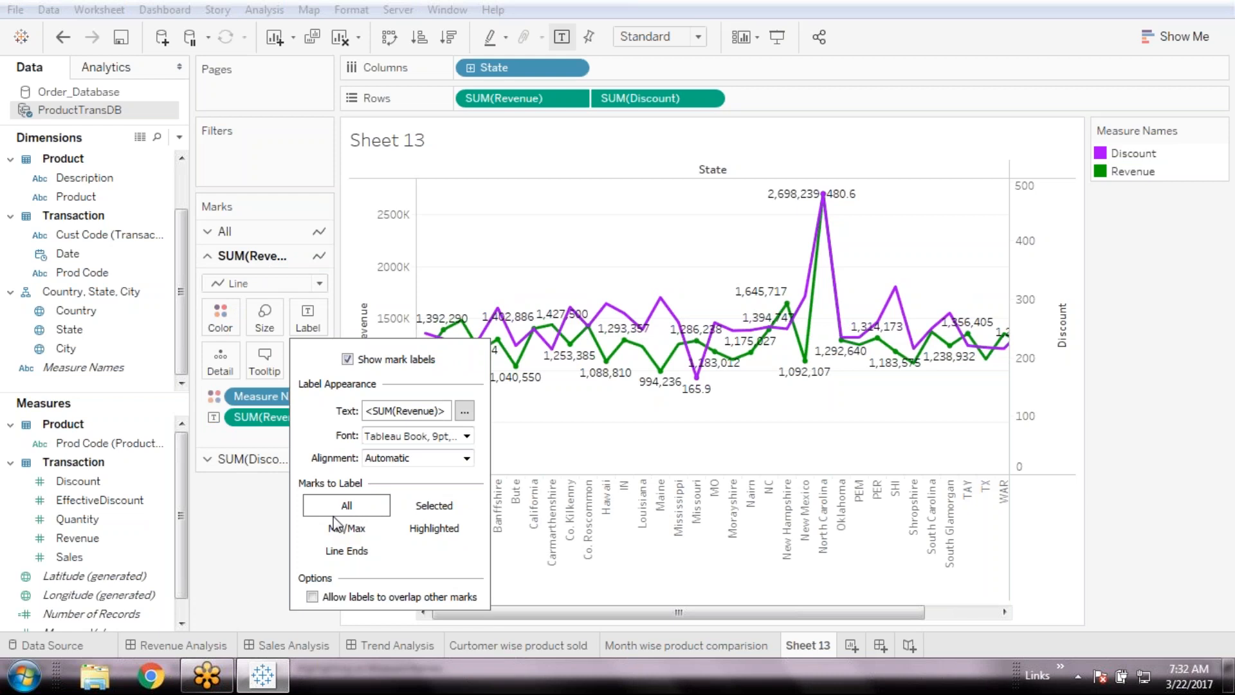
pyautogui.click(339, 528)
pyautogui.moveTo(700, 378)
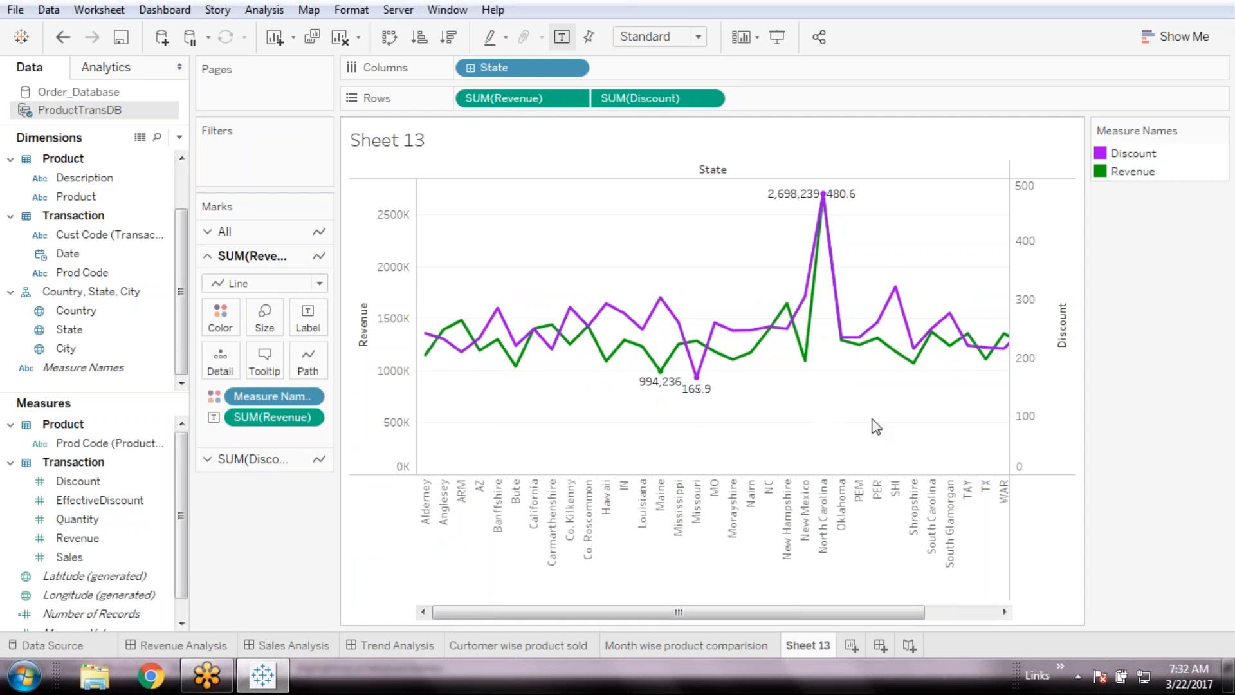
pyautogui.moveTo(828, 201)
pyautogui.click(117, 42)
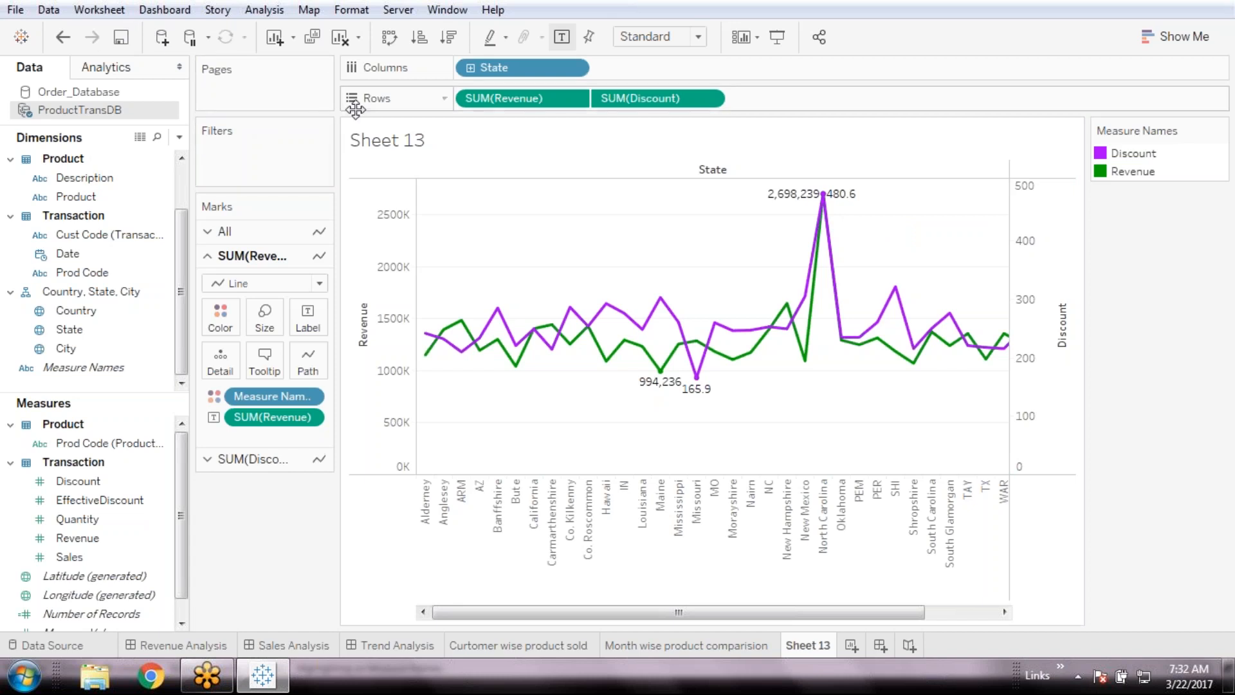
pyautogui.click(1177, 37)
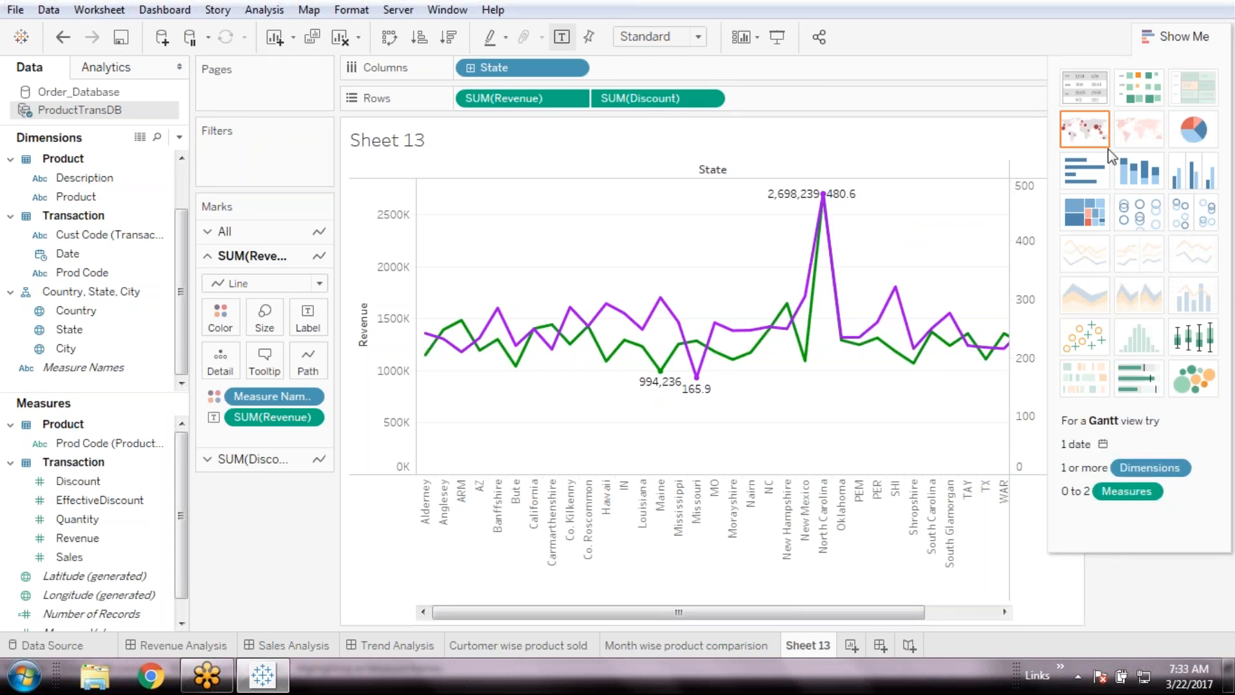
pyautogui.click(1215, 48)
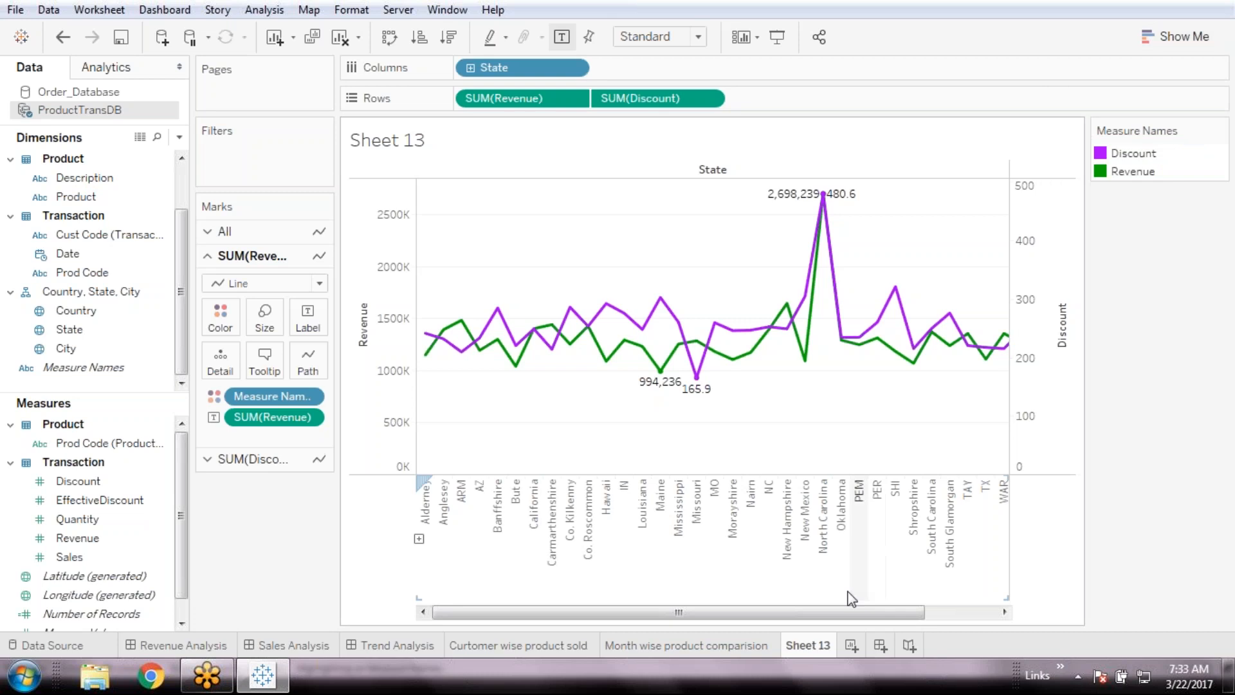
# - Rename Sheet 13 as "Dual axis comparision"
pyautogui.doubleClick(827, 642)
pyautogui.write('D')
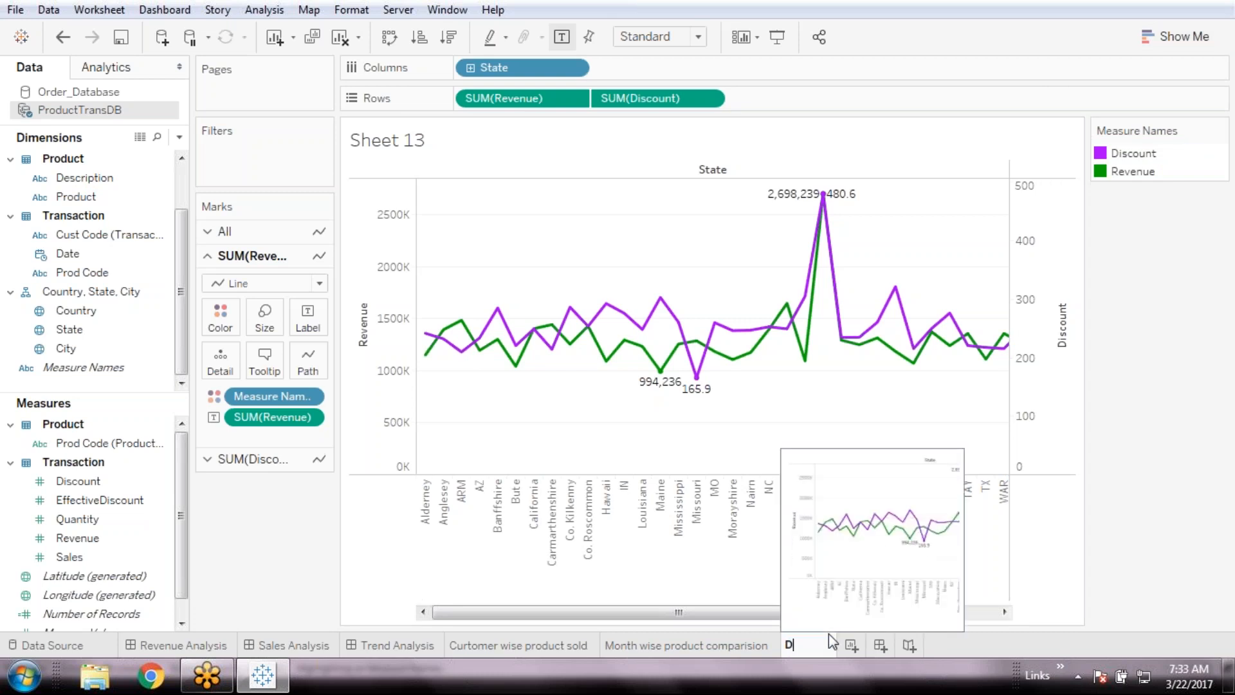
pyautogui.write('ual axis')
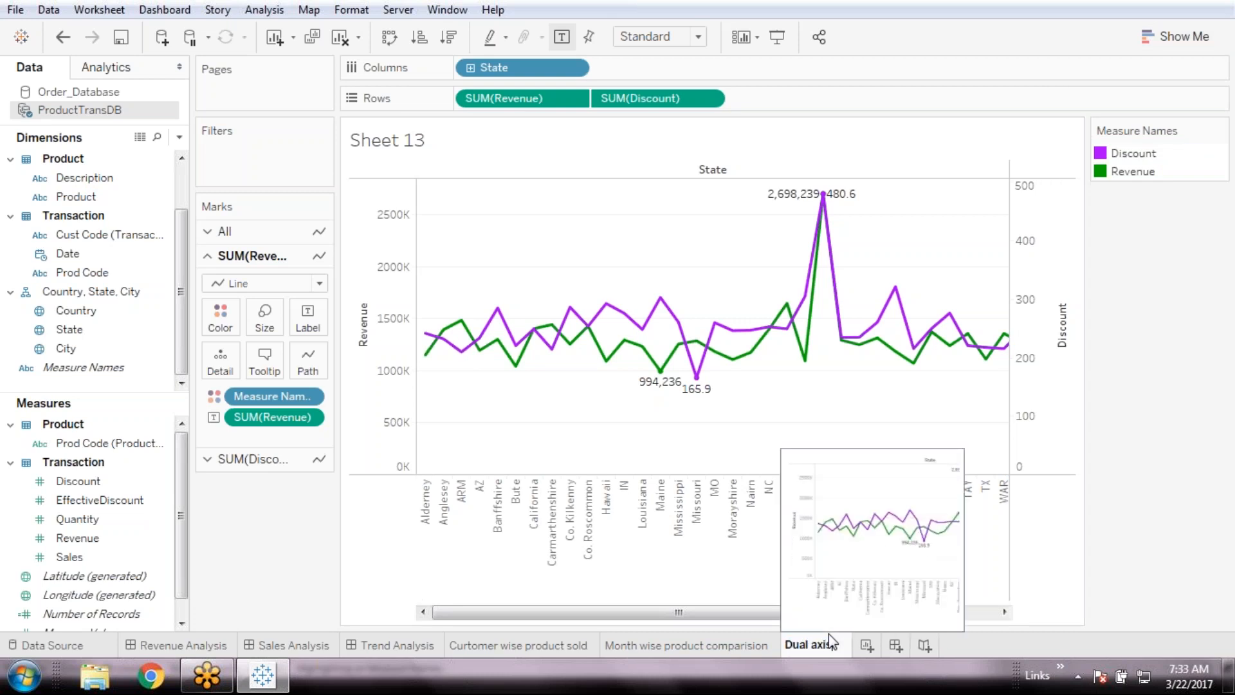
pyautogui.write(' com')
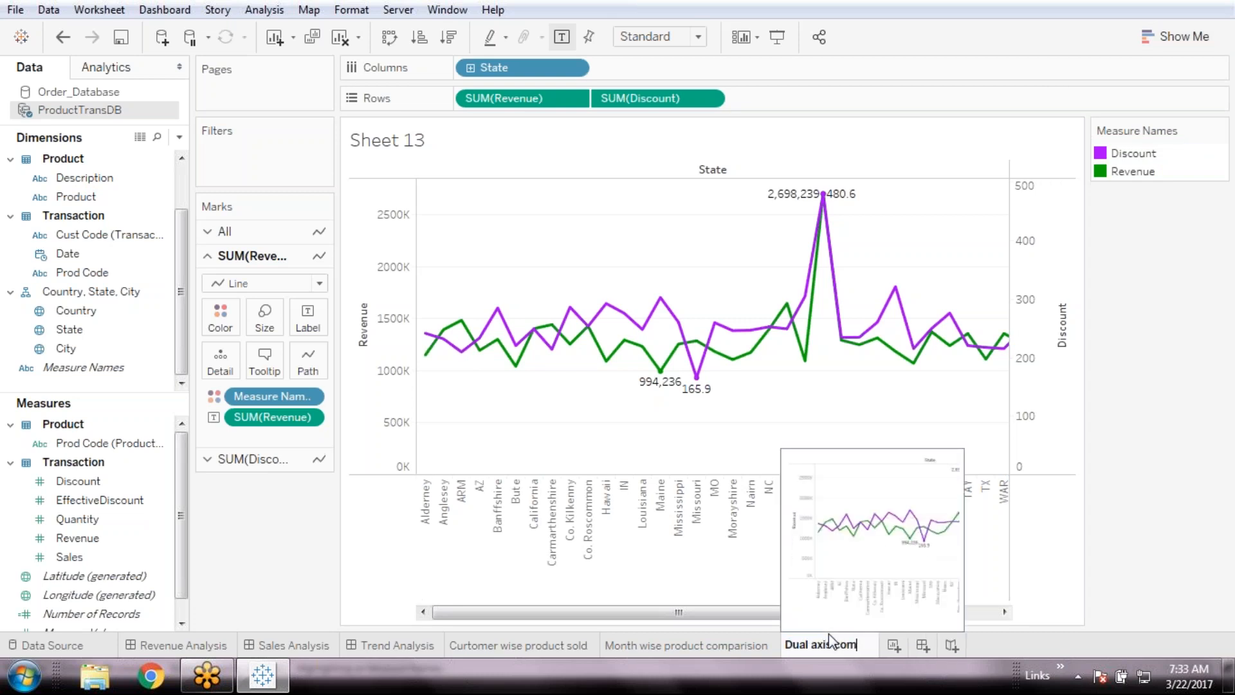
pyautogui.write('parision')
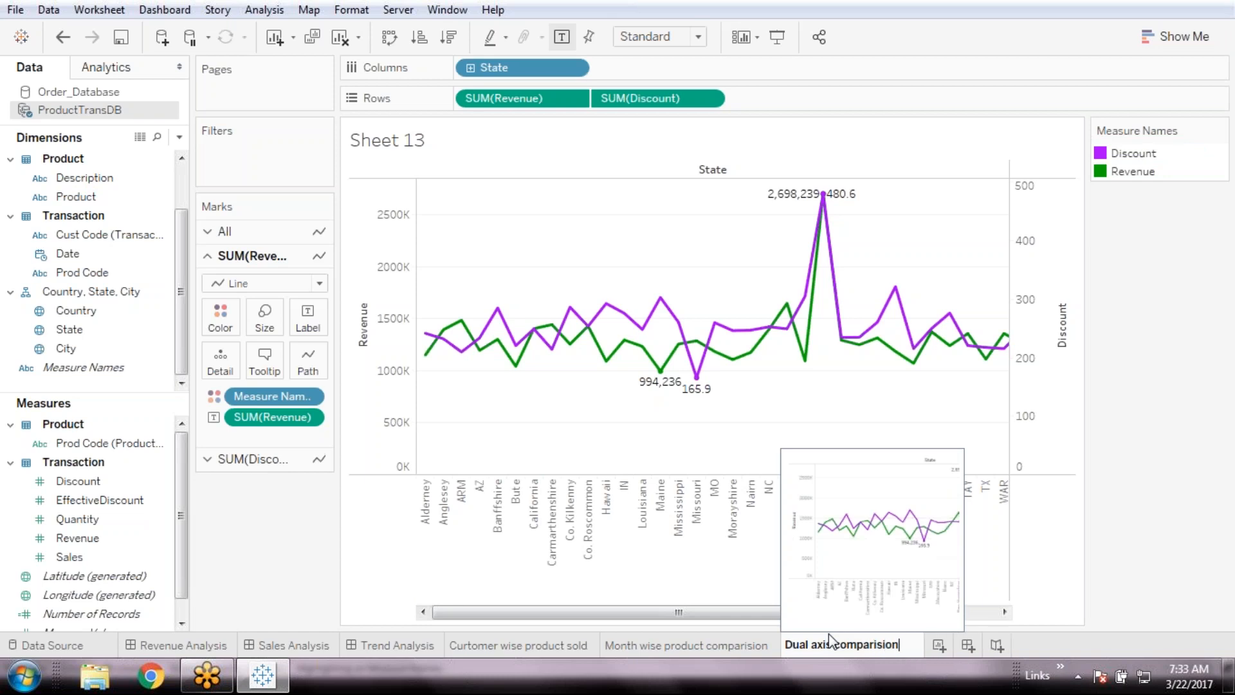
pyautogui.press('Return')
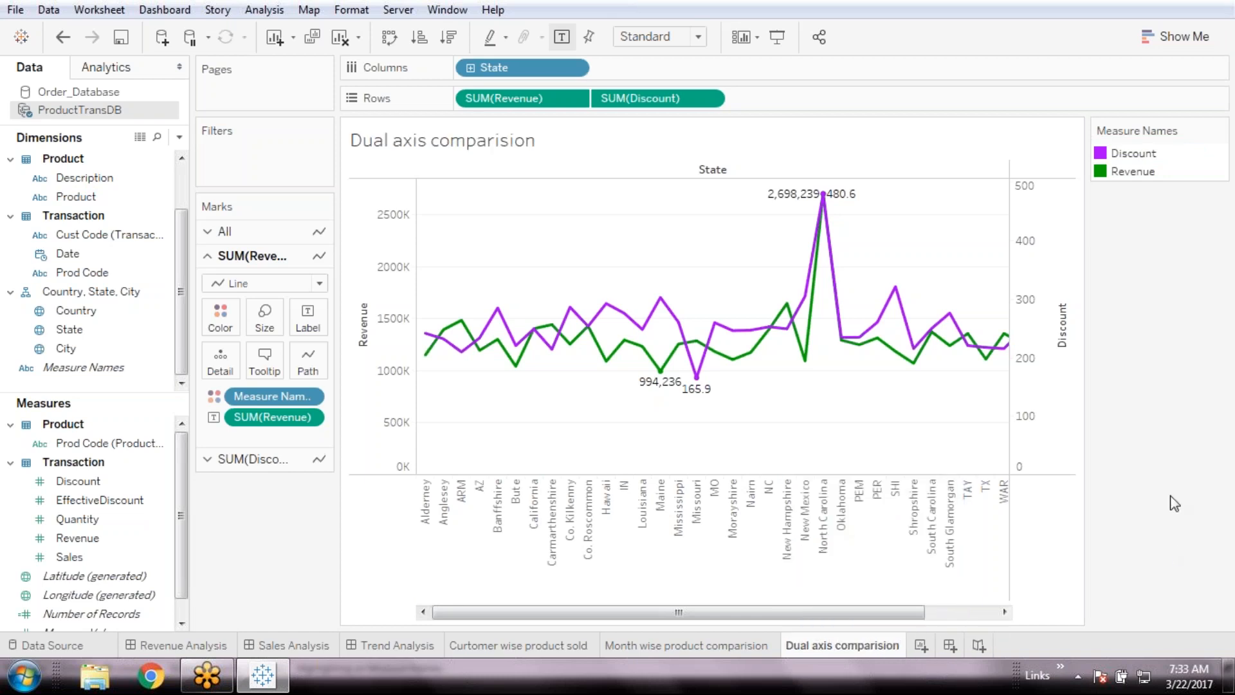
# - View the Curtomer wise product sold and Month wise product comparision sheets, and return to Dual axis comparision
pyautogui.click(550, 645)
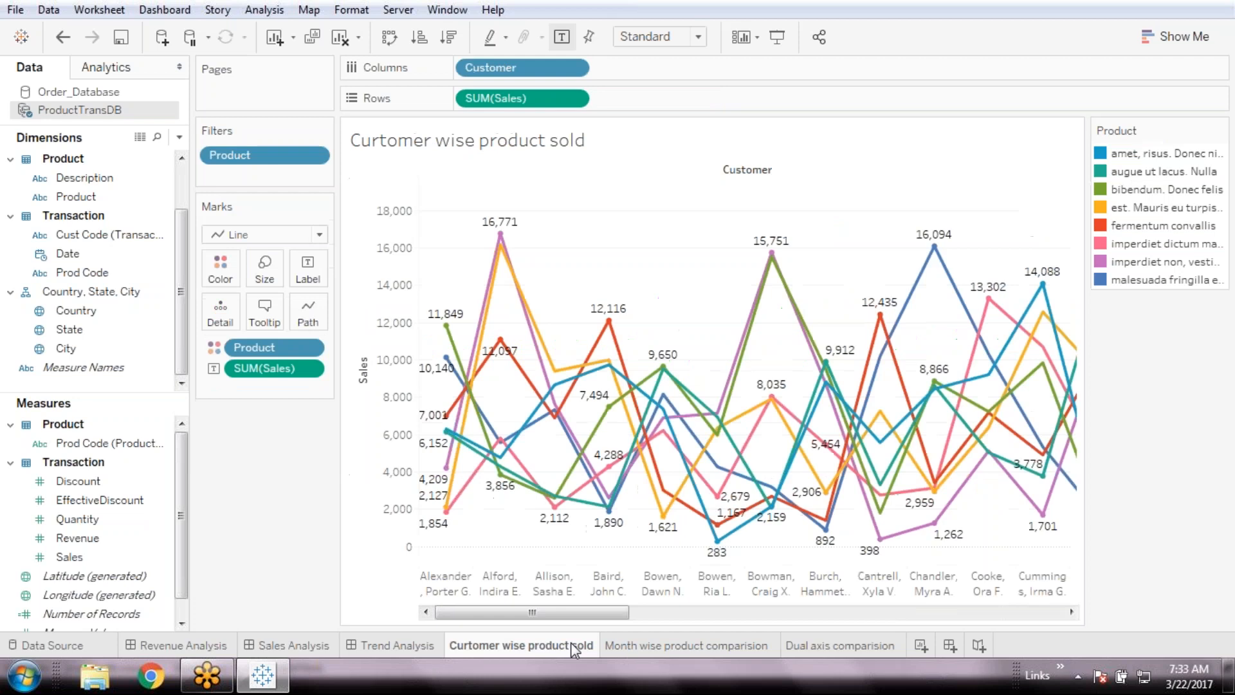
pyautogui.click(686, 645)
pyautogui.click(831, 653)
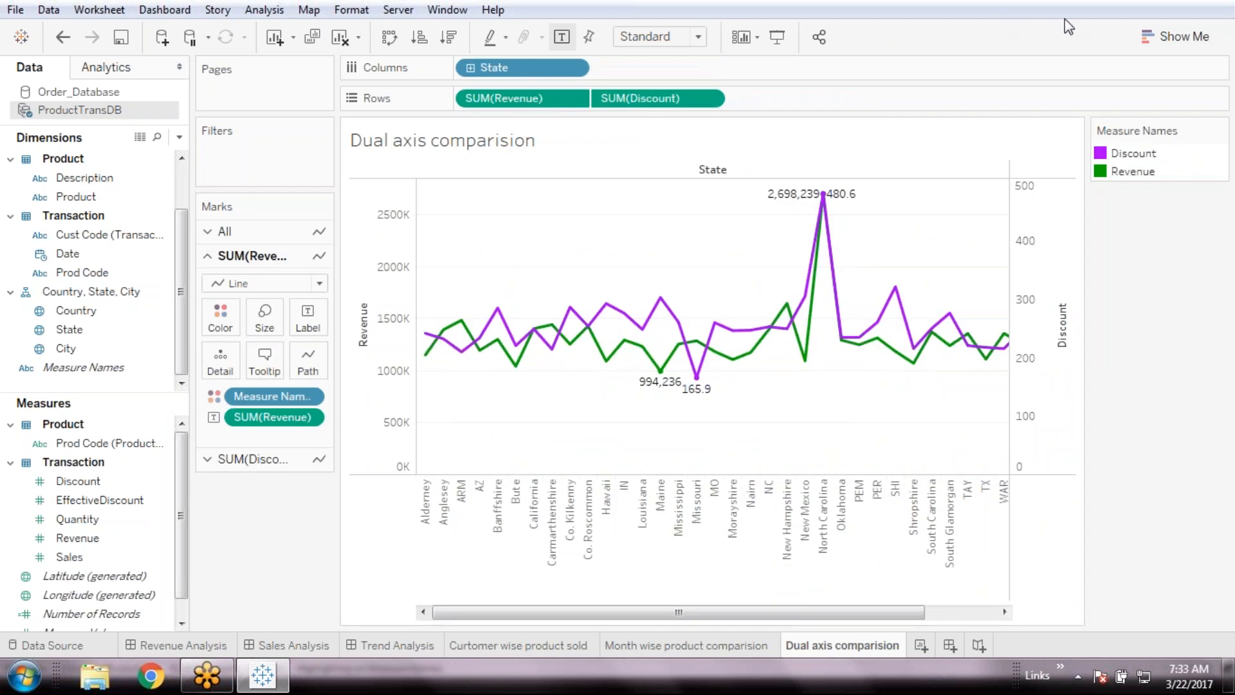
pyautogui.click(1077, 675)
pyautogui.click(1091, 555)
pyautogui.click(1169, 274)
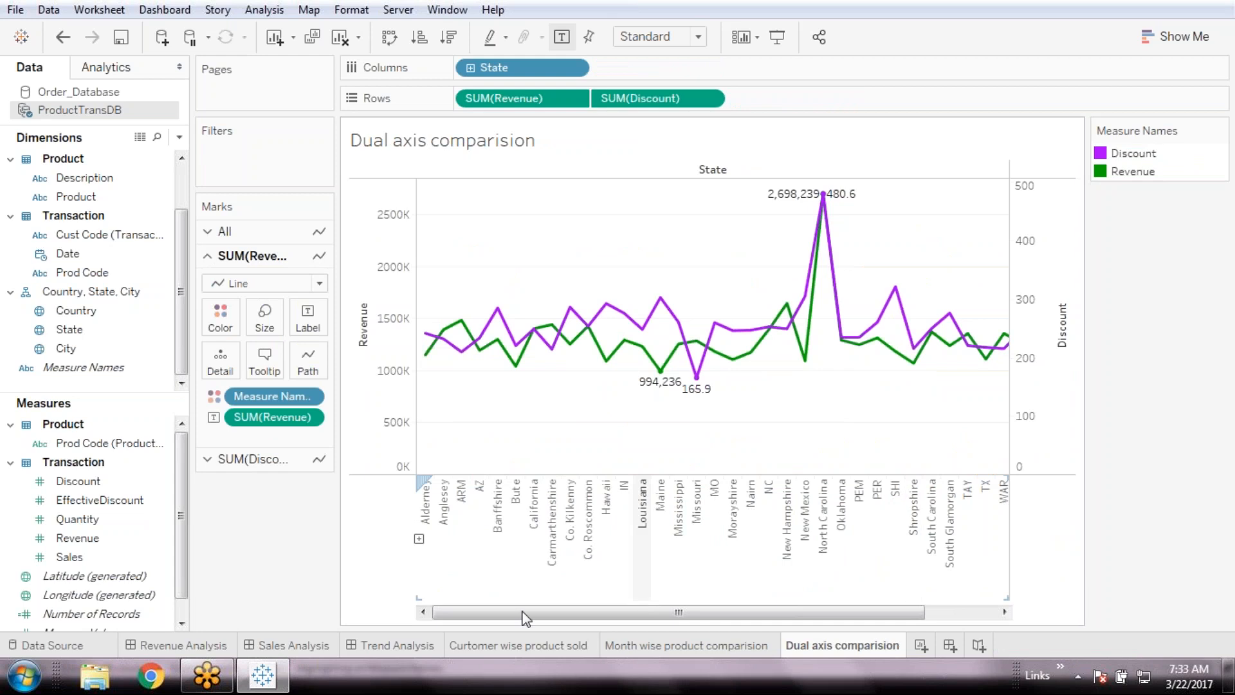
# - Review the customer wise and month wise product charts along their full width, and examine the Trend Analysis dashboard
pyautogui.click(495, 645)
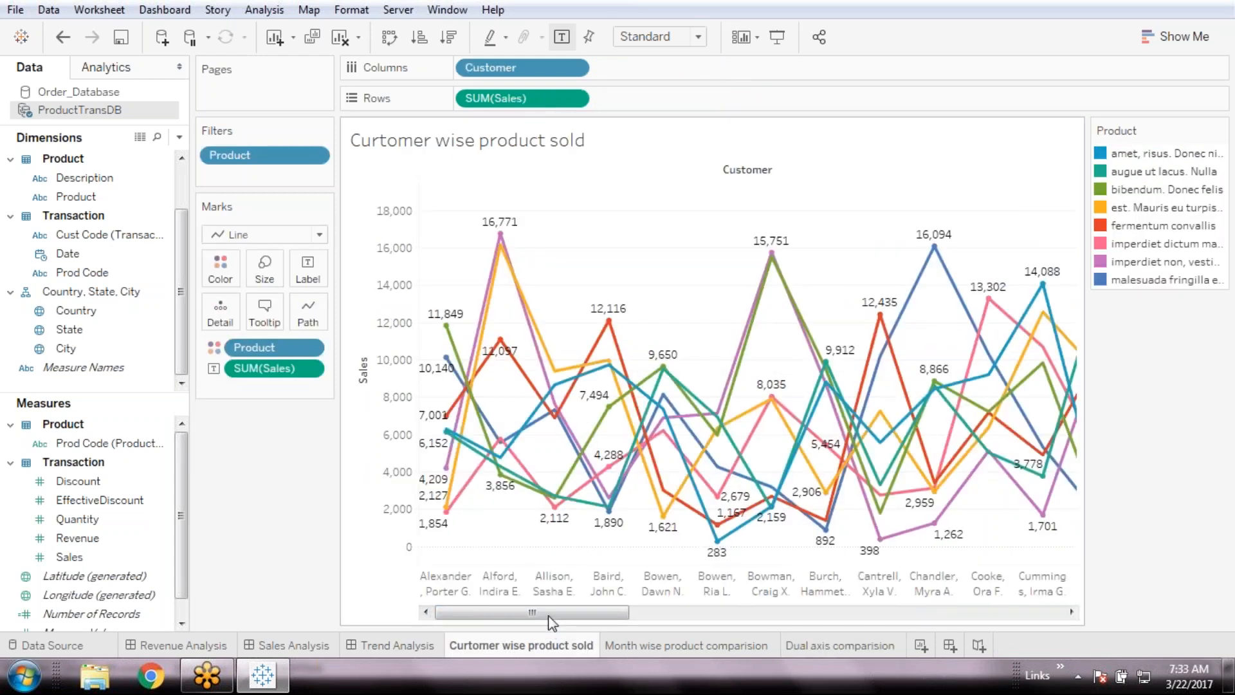
pyautogui.moveTo(572, 612); pyautogui.dragTo(788, 611)
pyautogui.click(660, 647)
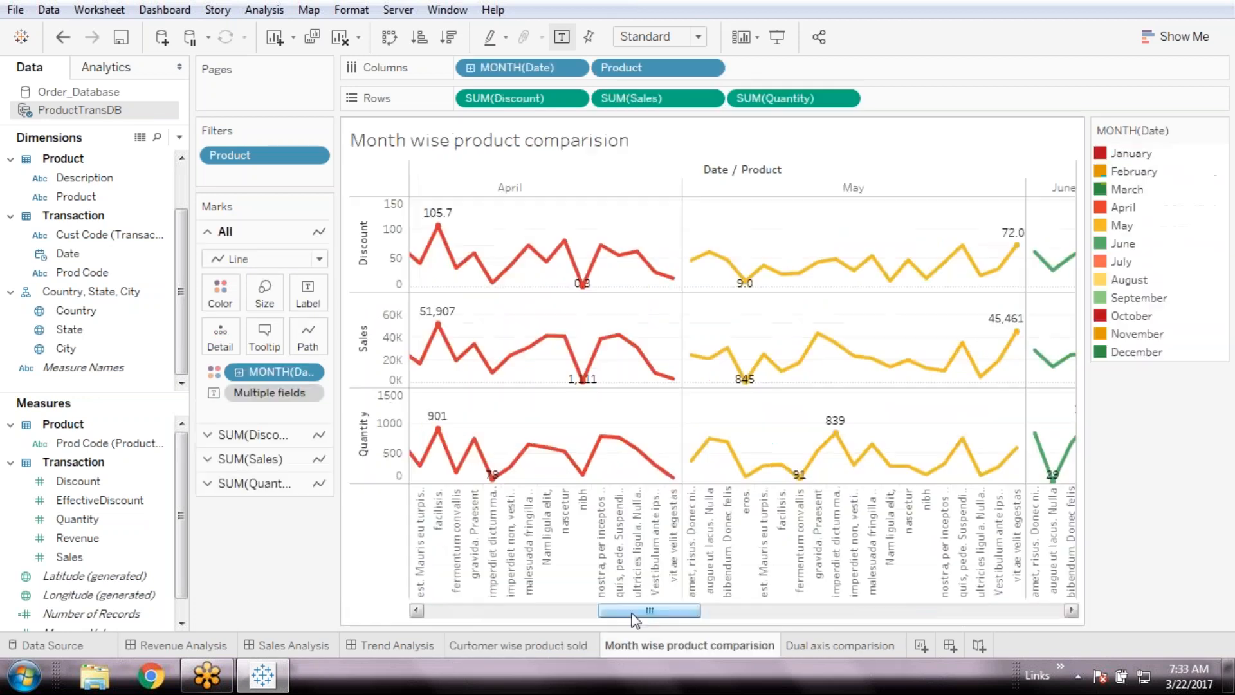
pyautogui.moveTo(634, 616); pyautogui.dragTo(846, 611)
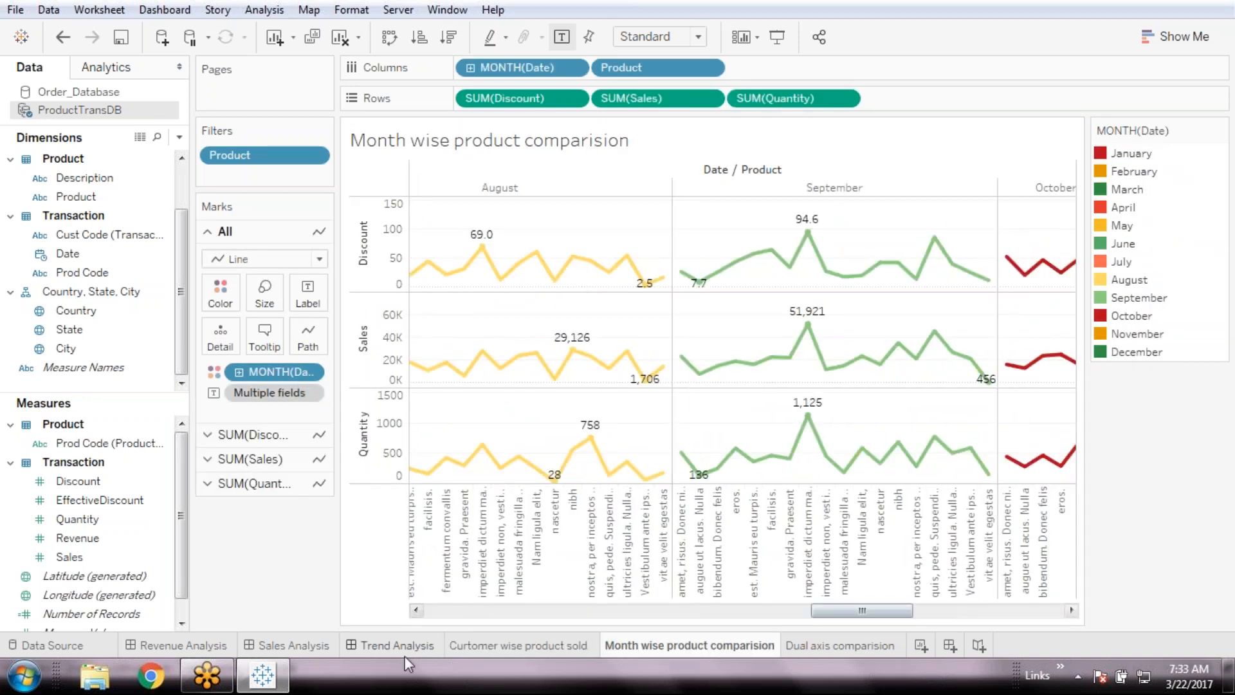
pyautogui.click(404, 654)
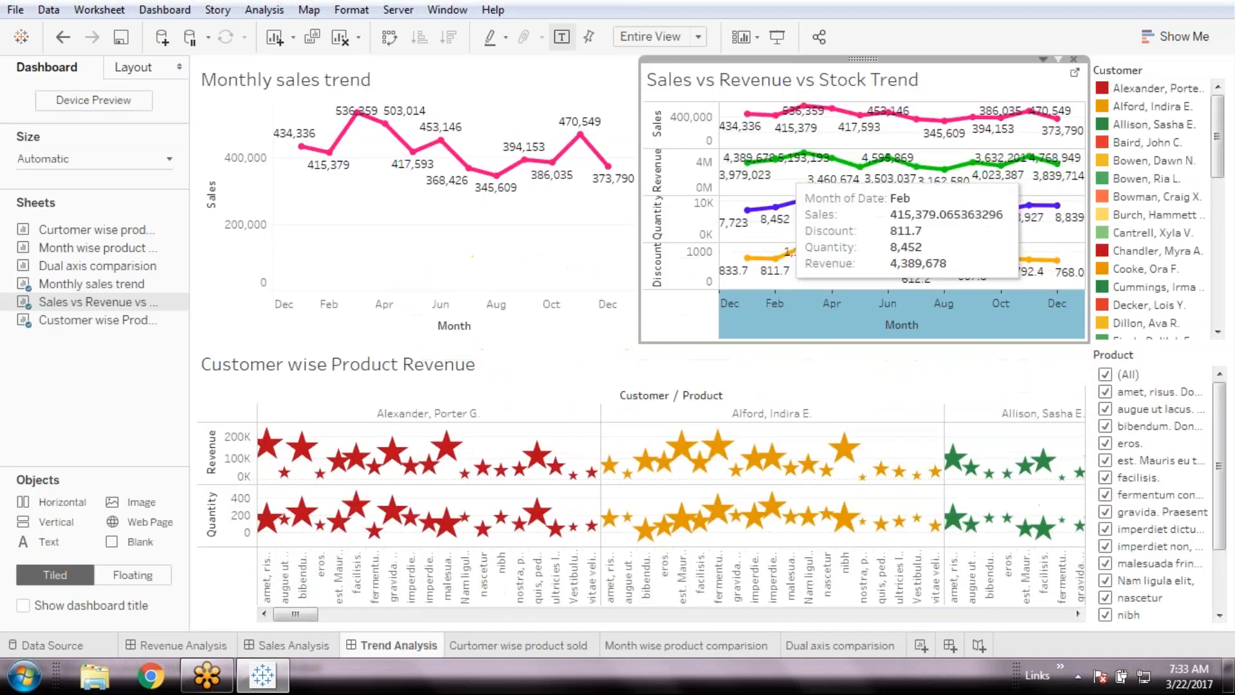
pyautogui.moveTo(803, 651)
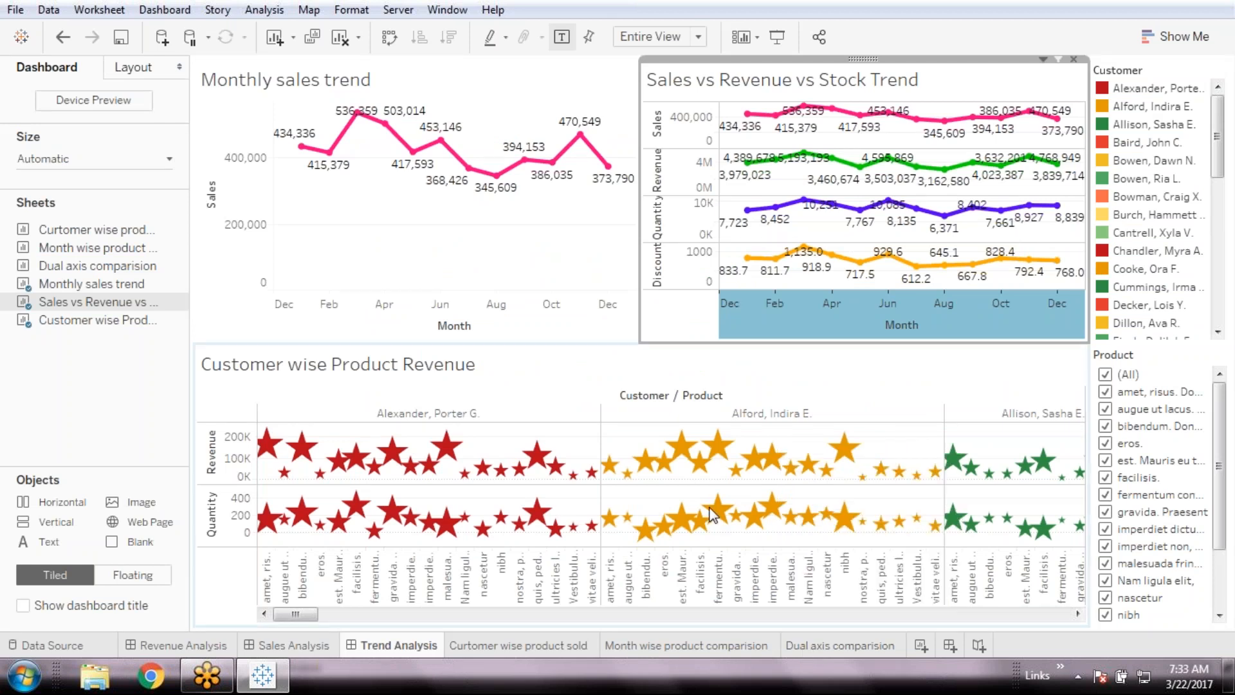
pyautogui.moveTo(786, 260)
# - Return to the Dual axis comparision sheet and save the workbook
pyautogui.click(853, 646)
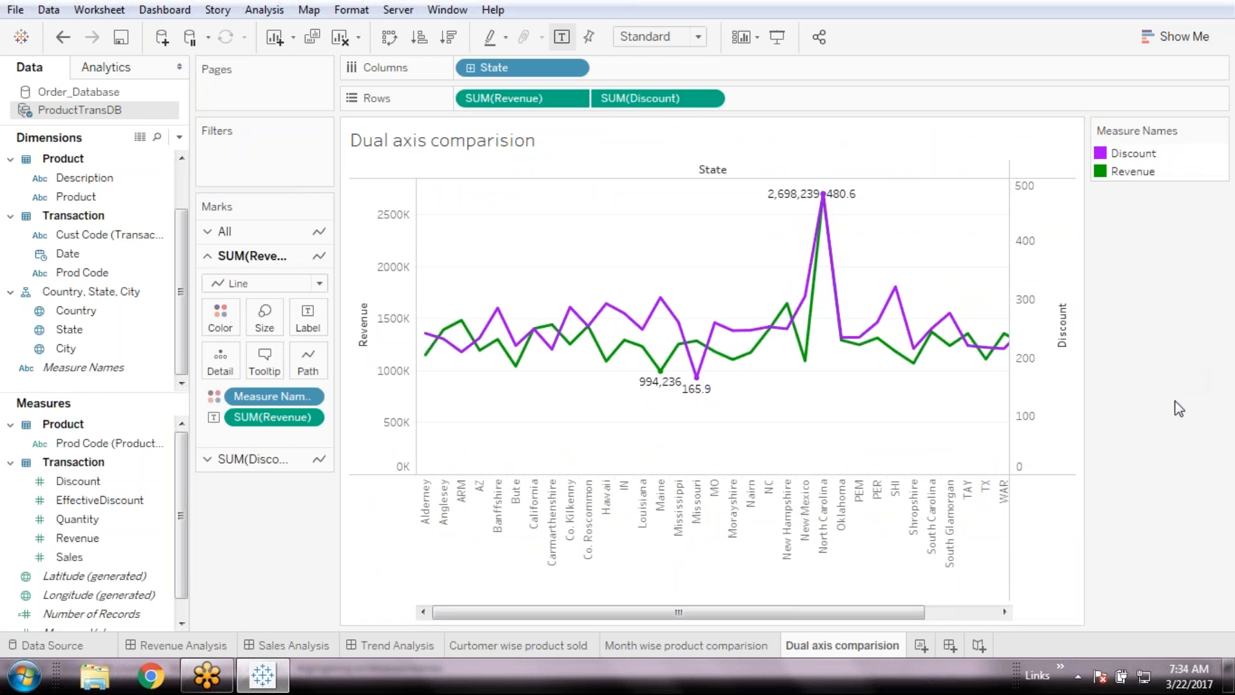
pyautogui.click(121, 39)
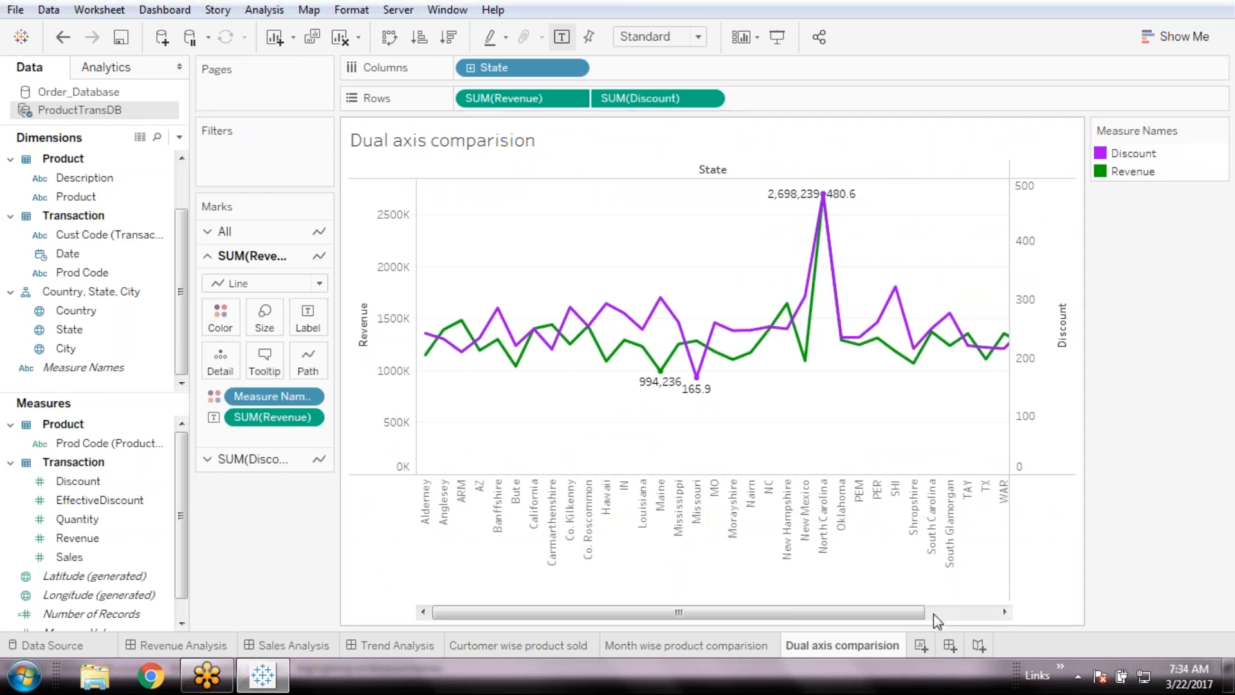
# - Add a new dashboard, and rename the Dual axis comparision sheet as "Revenue vs Discount comparision"
pyautogui.click(953, 651)
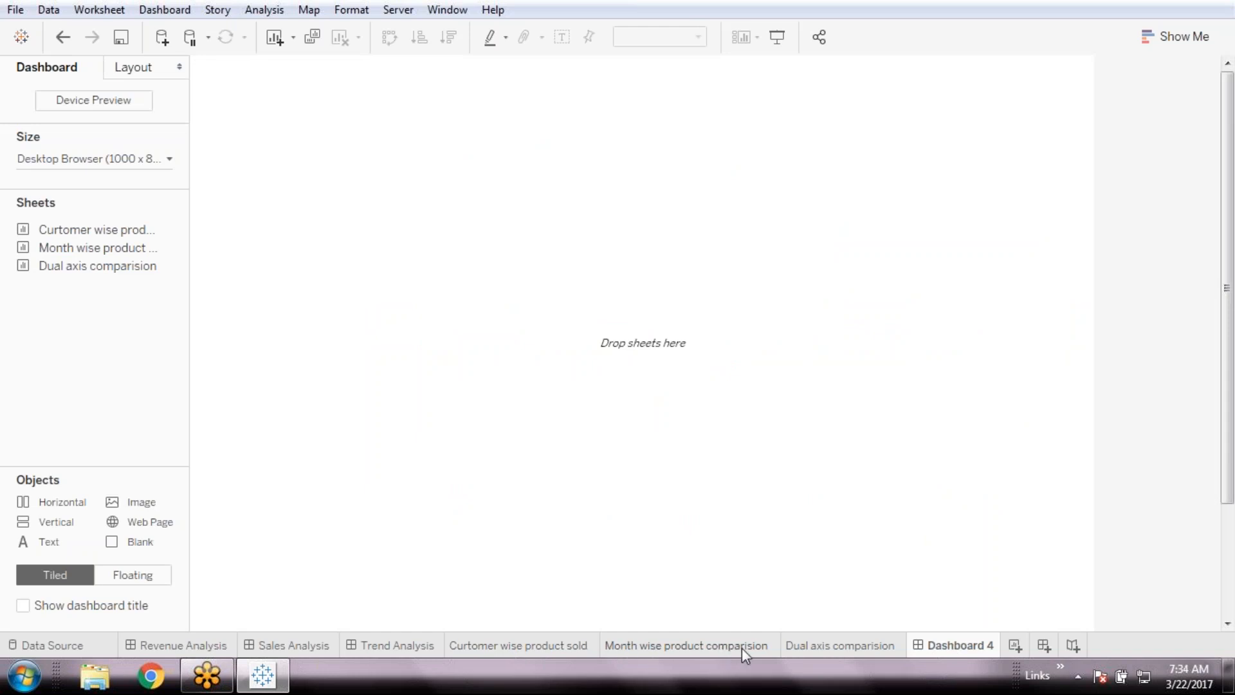
pyautogui.click(820, 646)
pyautogui.doubleClick(818, 646)
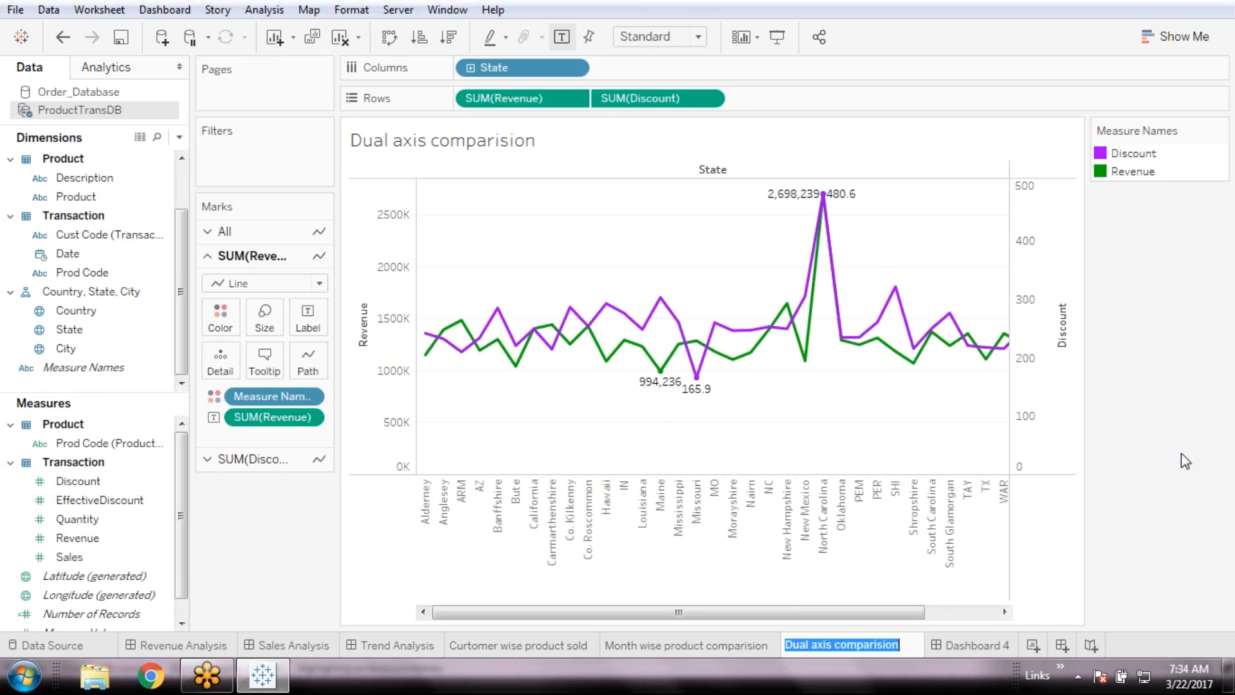
pyautogui.write('Revenue vs Discount comparision')
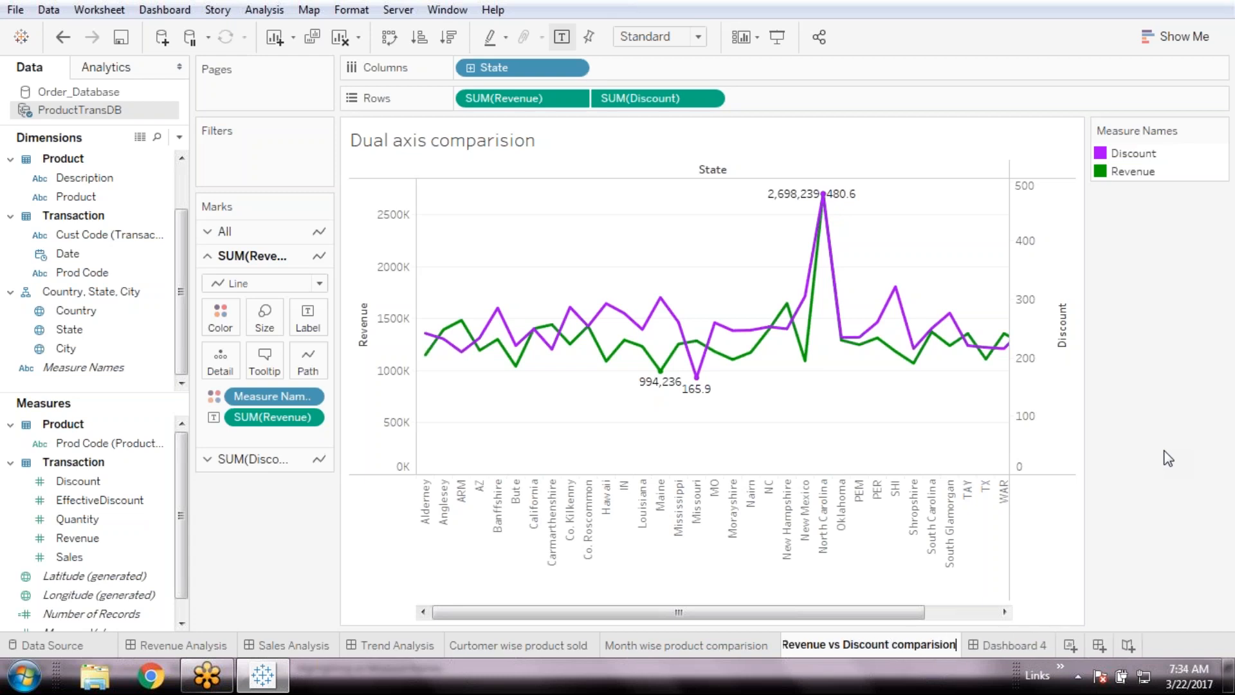
pyautogui.press('Return')
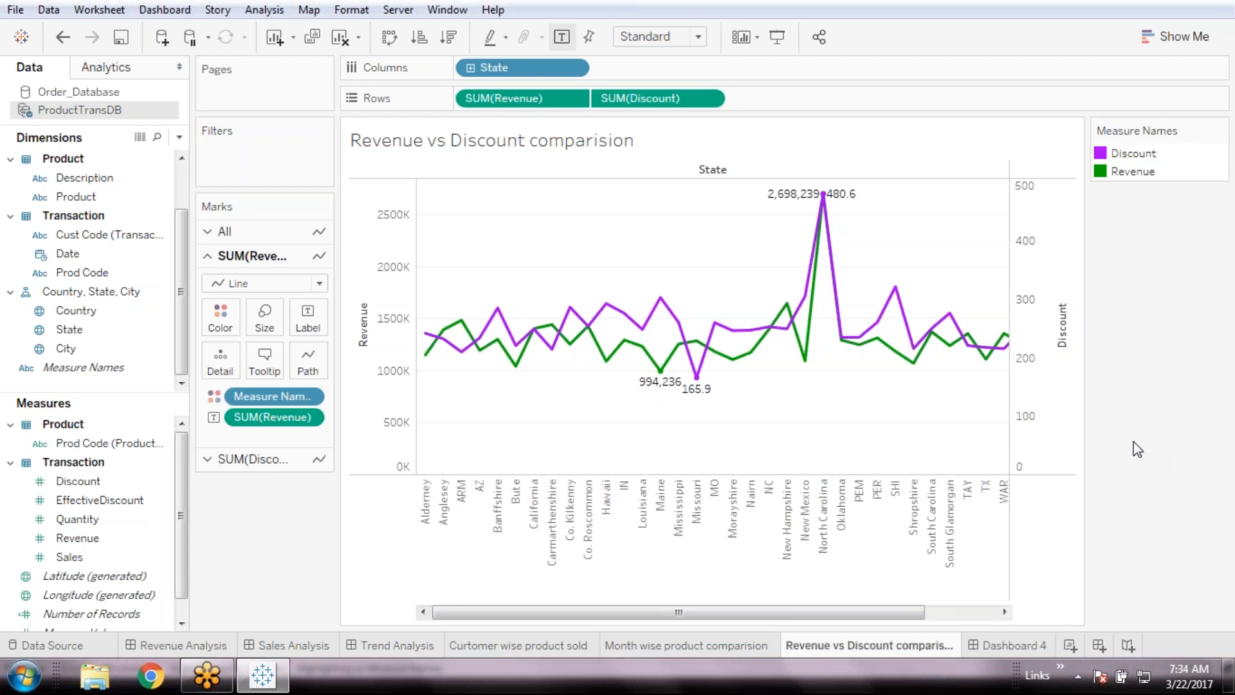
# - Check the month wise and customer wise product sheets, and rename Dashboard 4 as "Comparative Analysis"
pyautogui.click(685, 644)
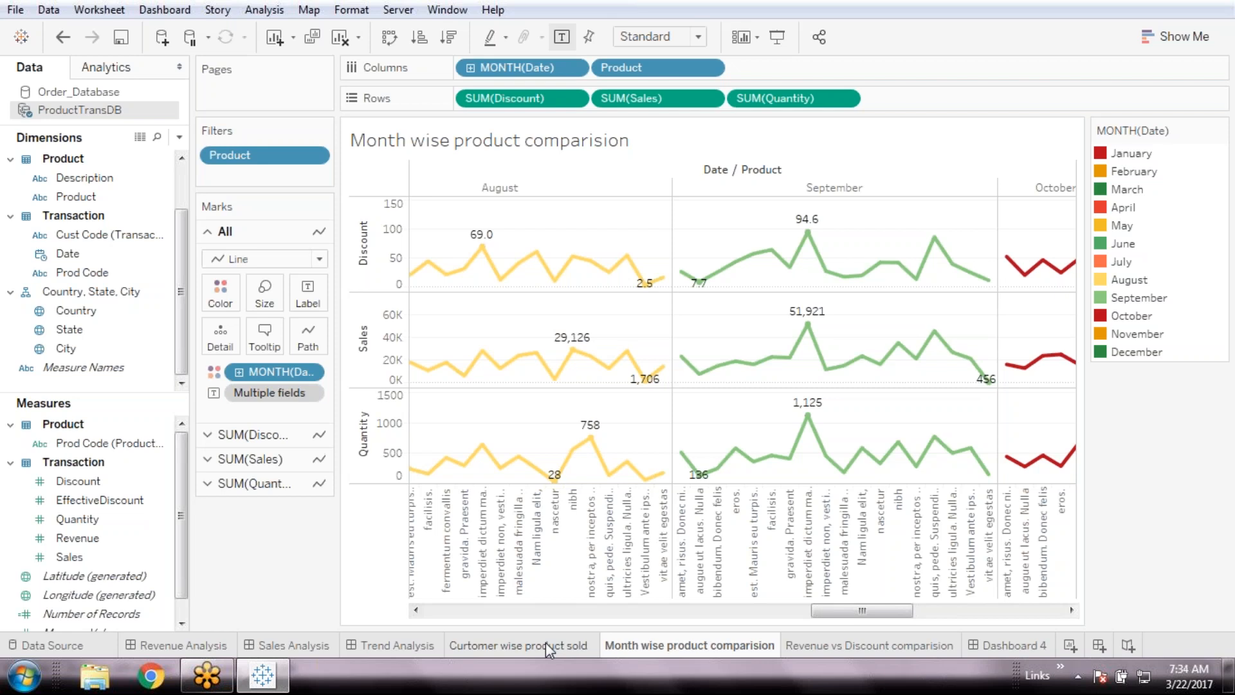
pyautogui.click(546, 645)
pyautogui.click(688, 645)
pyautogui.doubleClick(1012, 645)
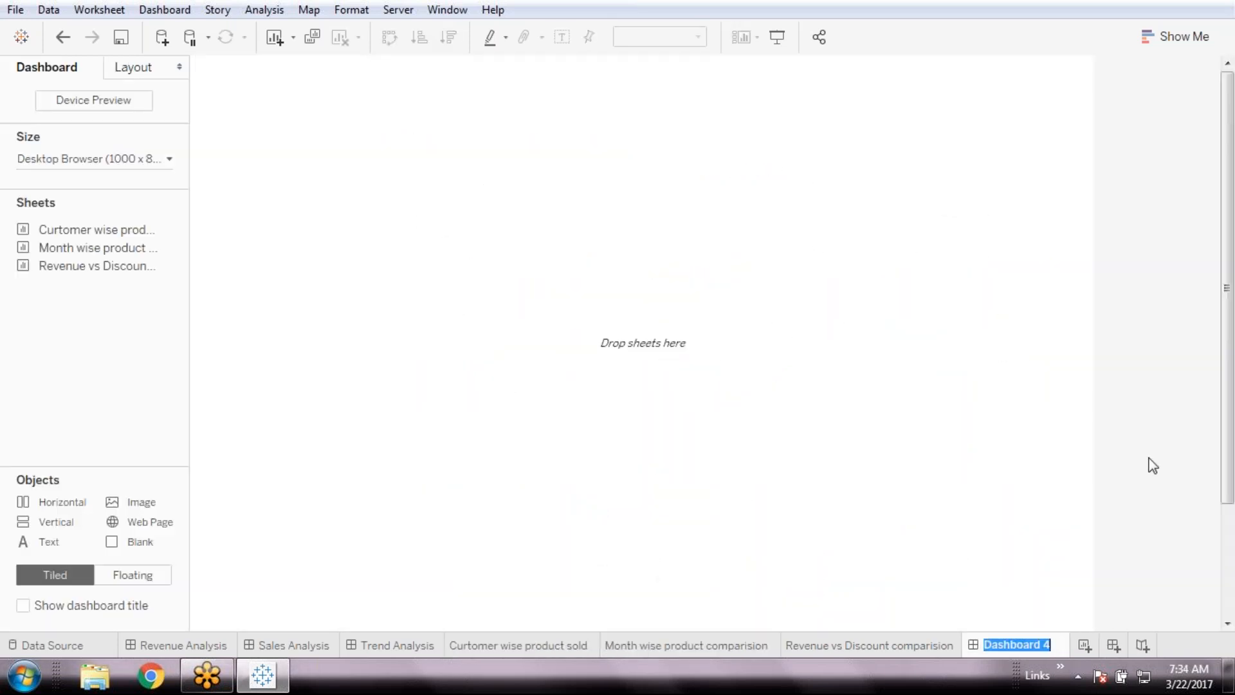
pyautogui.write('Comparative Analysiss')
pyautogui.press('BackSpace')
pyautogui.press('Return')
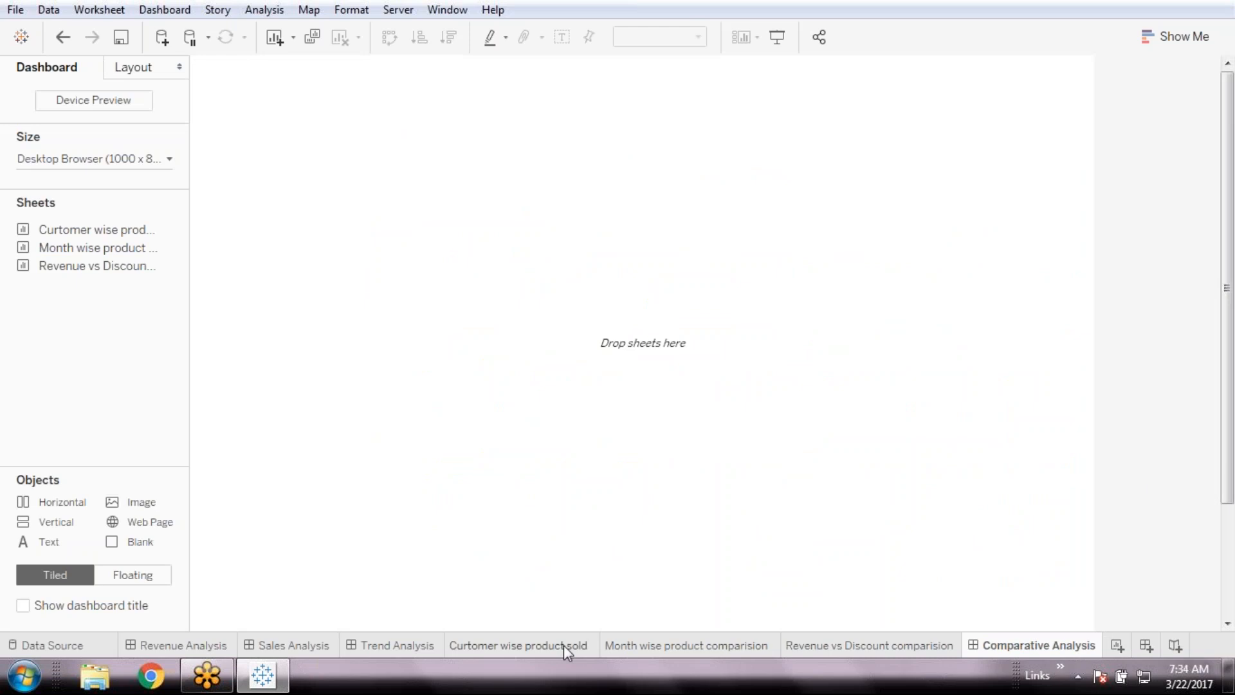
# - Place the Curtomer wise product sold sheet on the empty Comparative Analysis dashboard
pyautogui.click(543, 645)
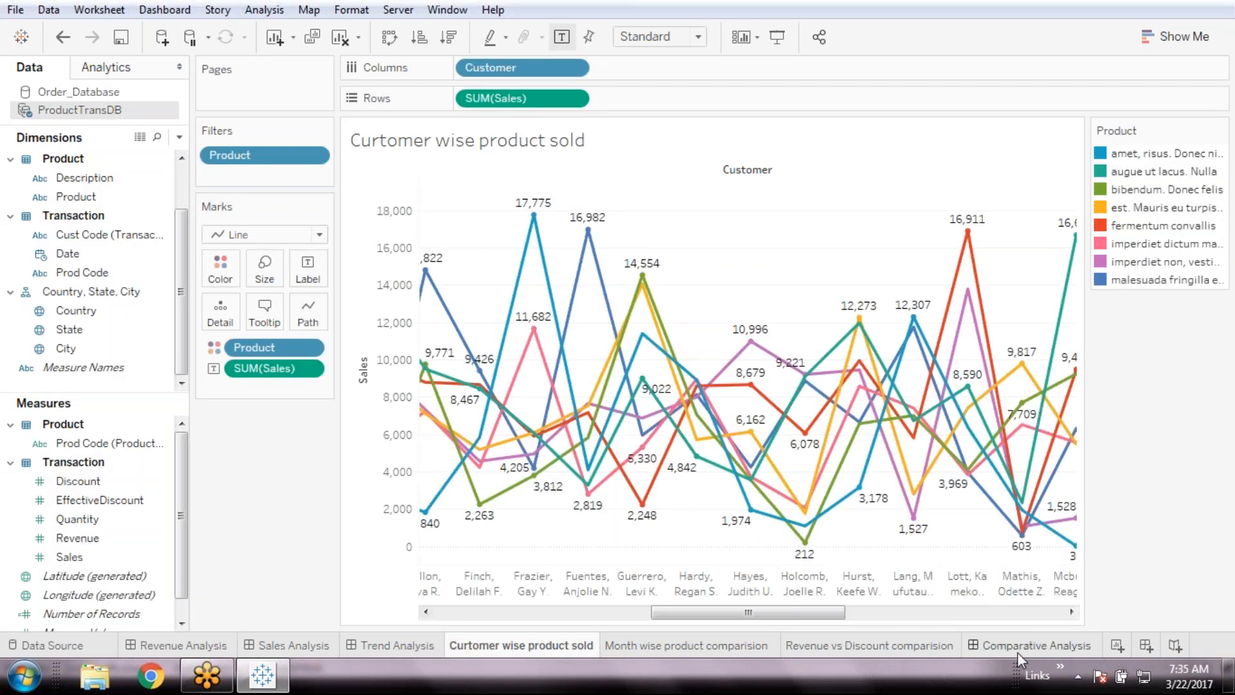
pyautogui.click(1017, 652)
pyautogui.moveTo(114, 231)
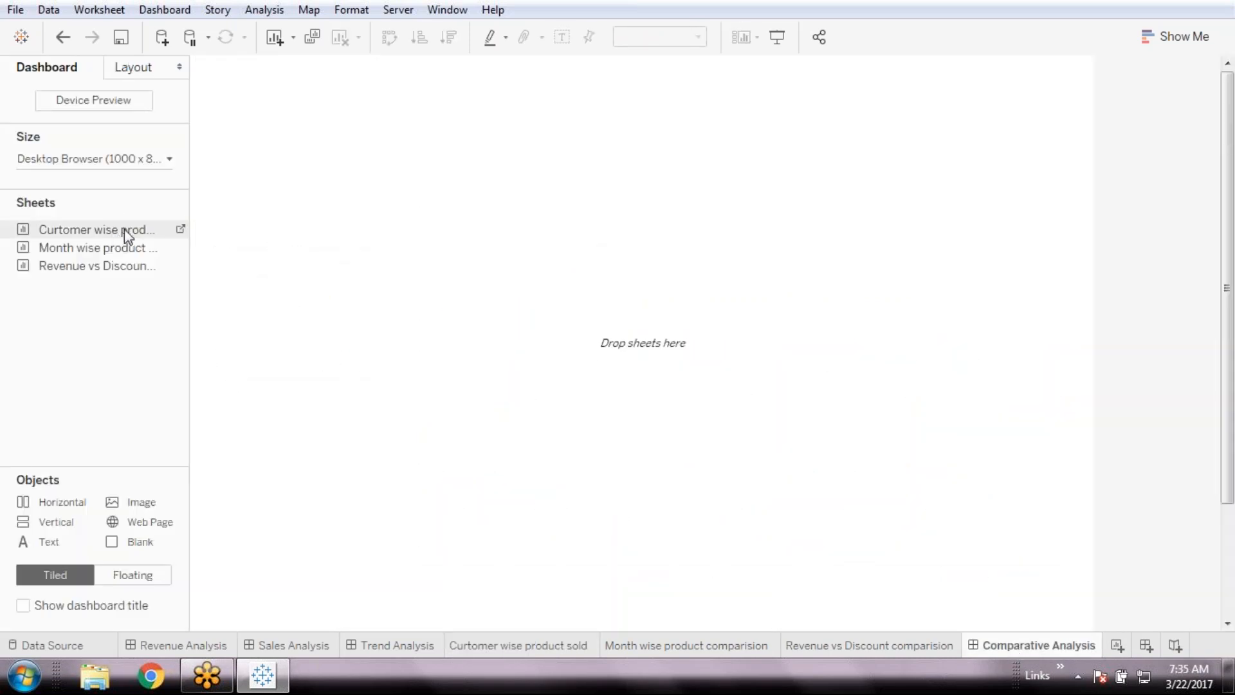
pyautogui.moveTo(125, 229); pyautogui.dragTo(287, 180)
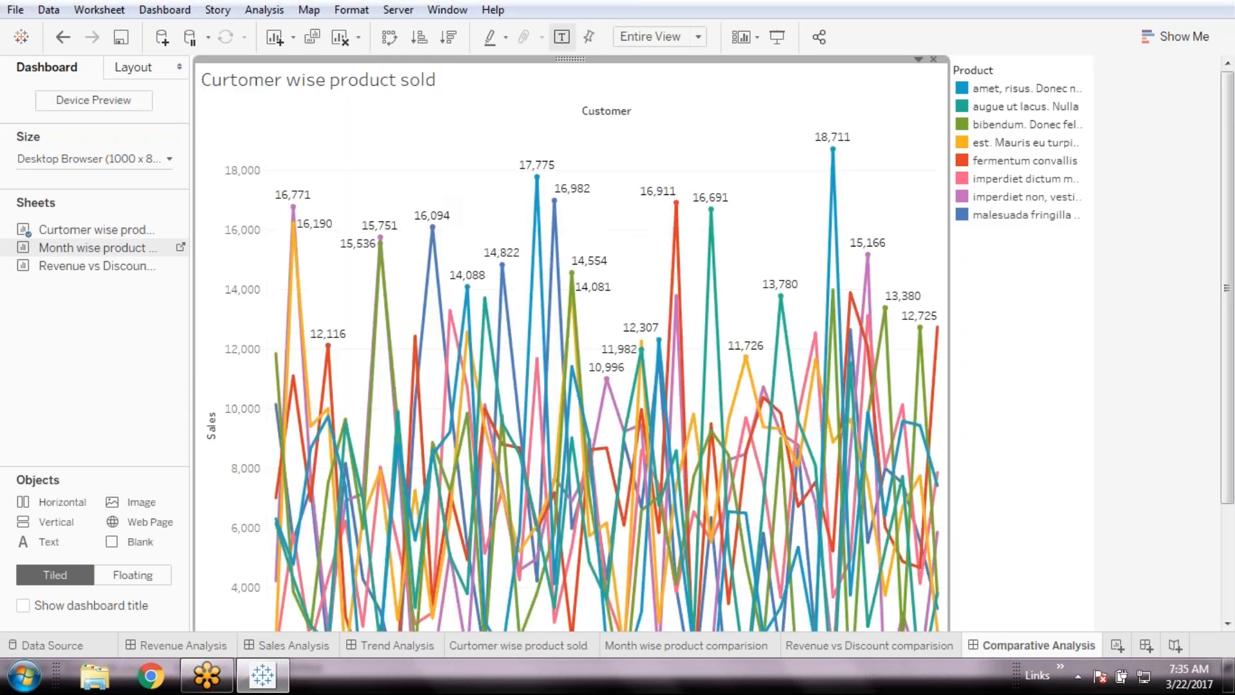
# - Place the Revenue vs Discount comparision sheet beside the customer wise chart, on its right half
pyautogui.moveTo(126, 248)
pyautogui.mouseDown()
pyautogui.moveTo(166, 249)
pyautogui.moveTo(477, 625)
pyautogui.mouseUp()
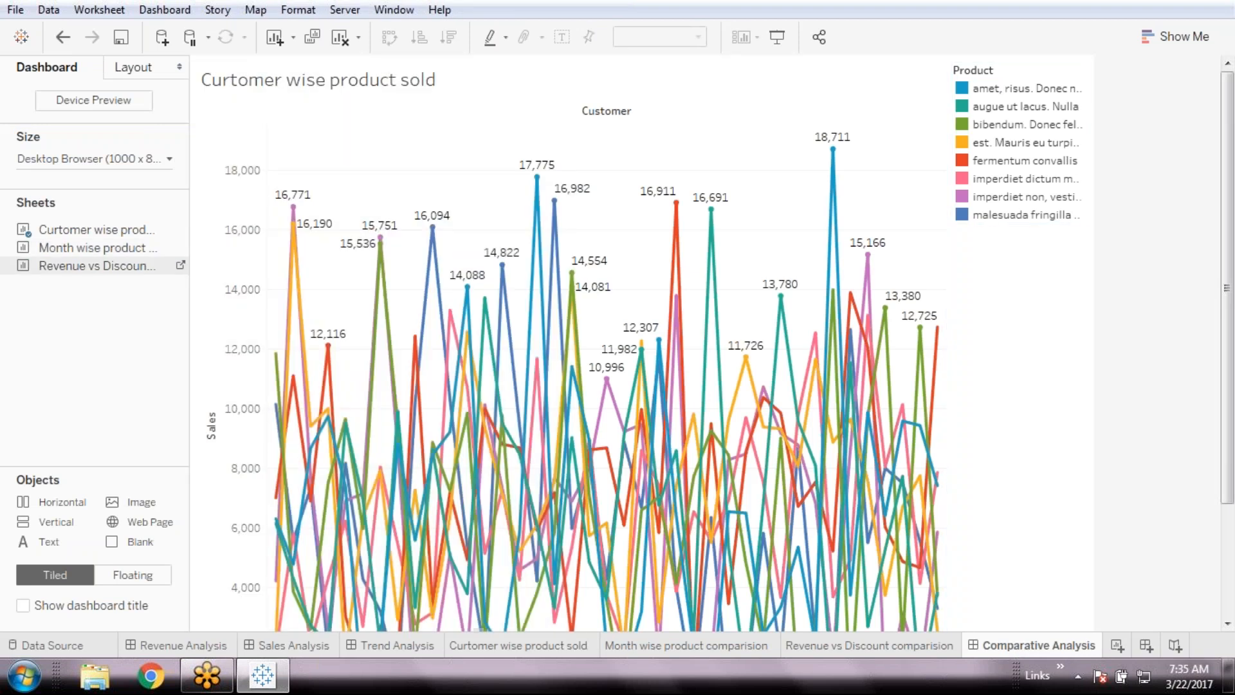
pyautogui.moveTo(97, 265); pyautogui.dragTo(619, 293)
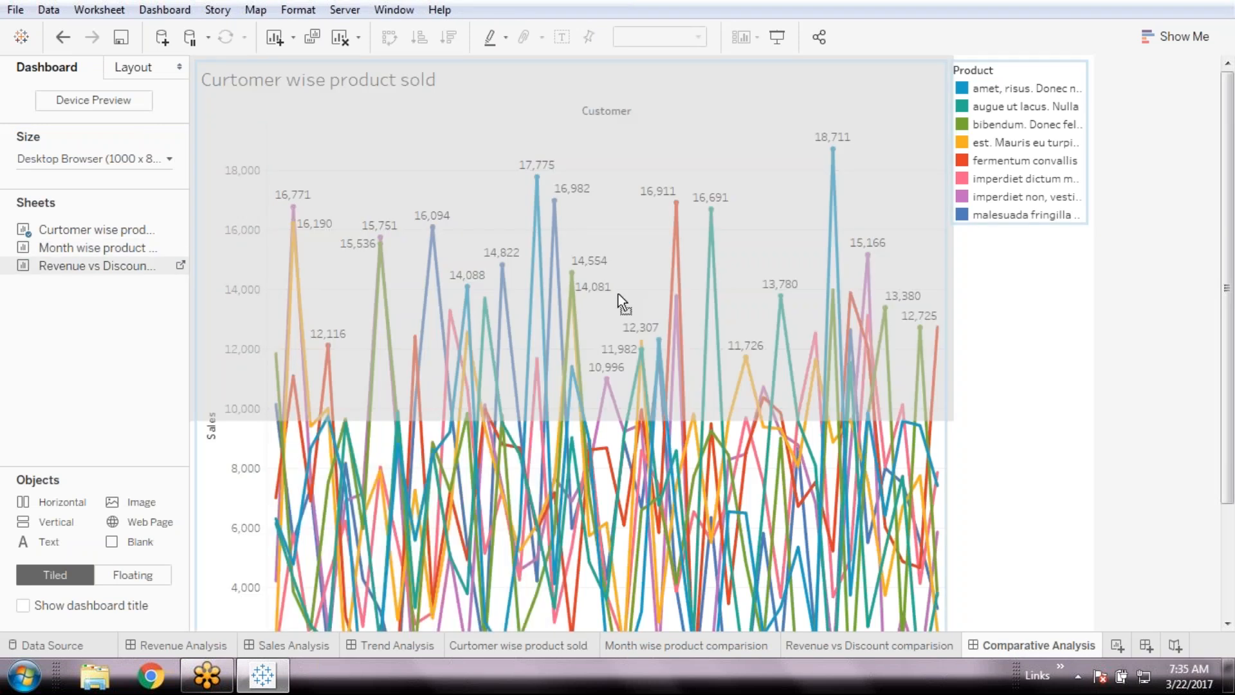
pyautogui.moveTo(618, 294); pyautogui.dragTo(849, 341)
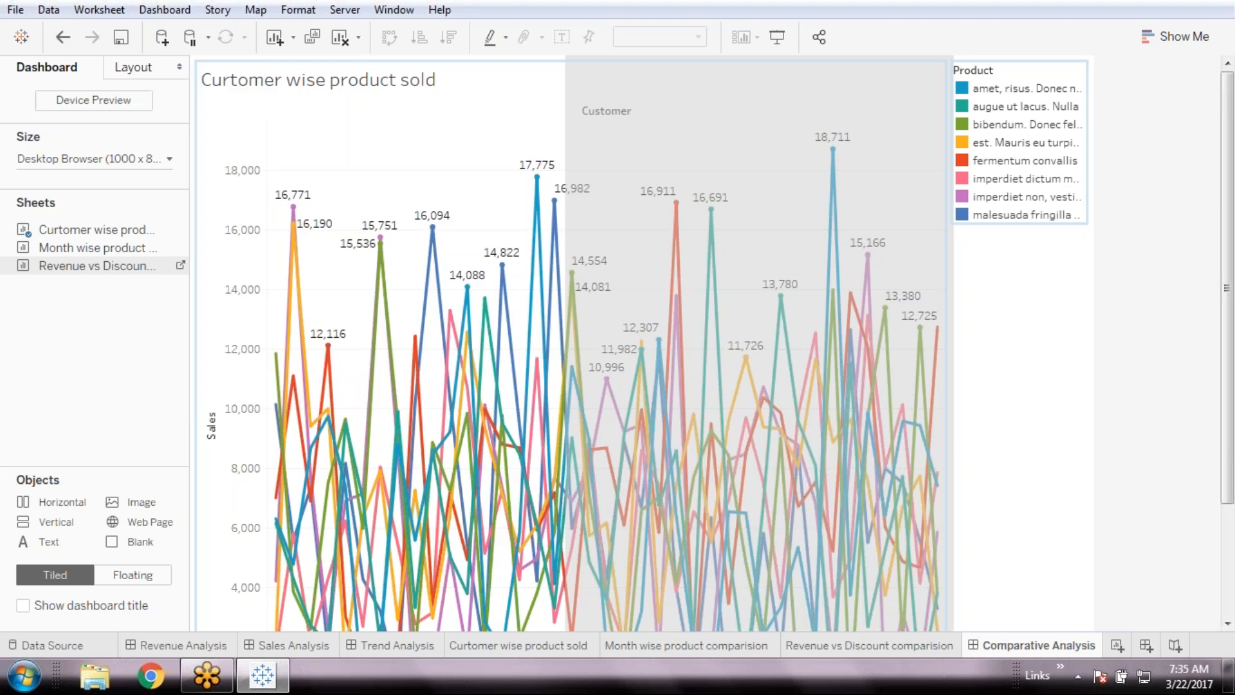
pyautogui.moveTo(849, 341); pyautogui.dragTo(967, 396)
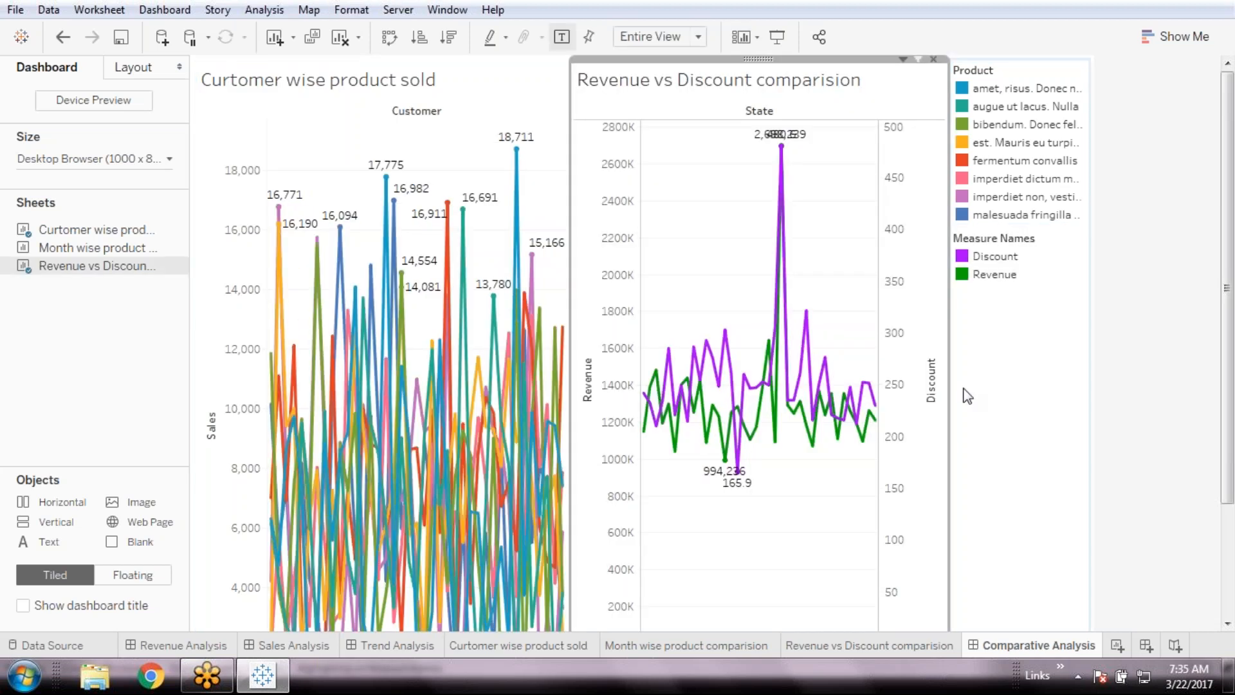
pyautogui.click(966, 396)
# - Change the dashboard size from a fixed size to Automatic
pyautogui.click(87, 158)
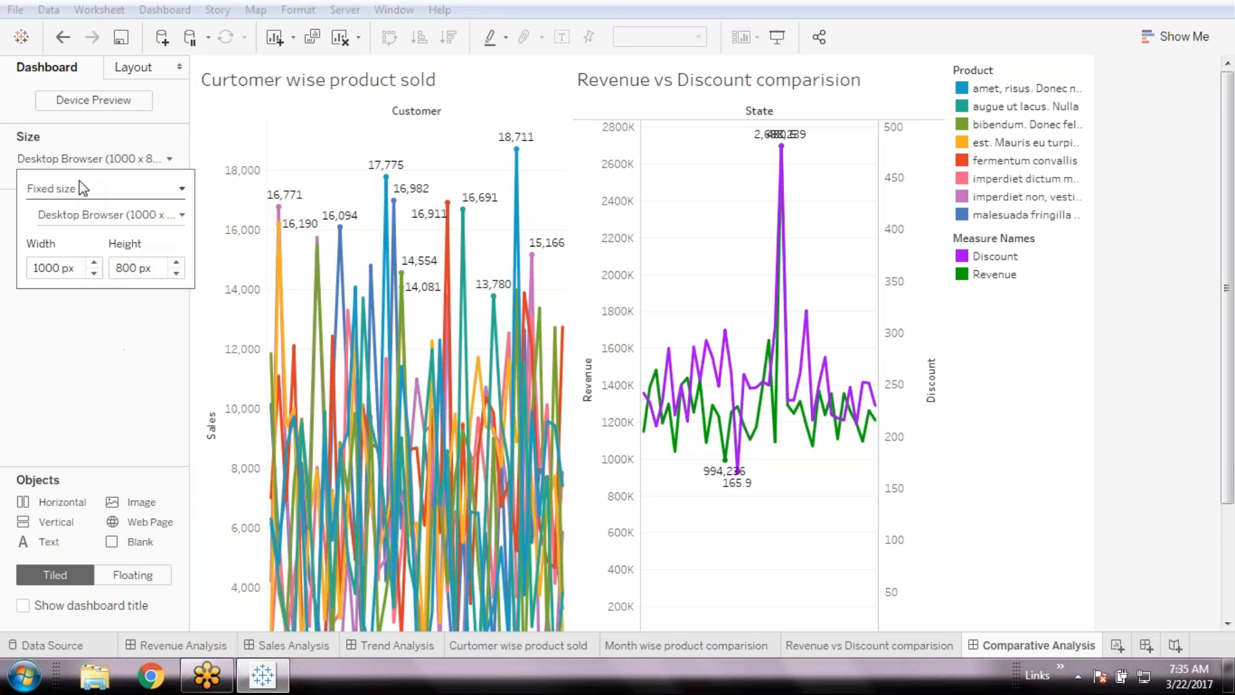
pyautogui.click(79, 183)
pyautogui.click(71, 225)
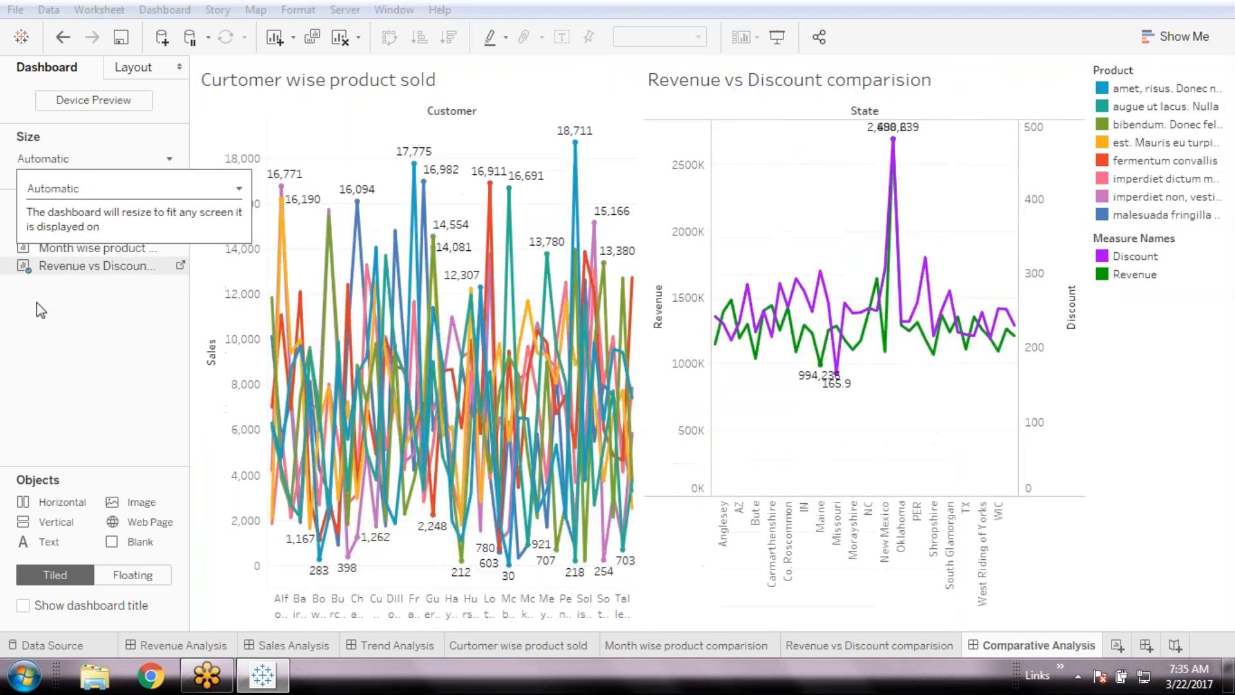
pyautogui.click(37, 302)
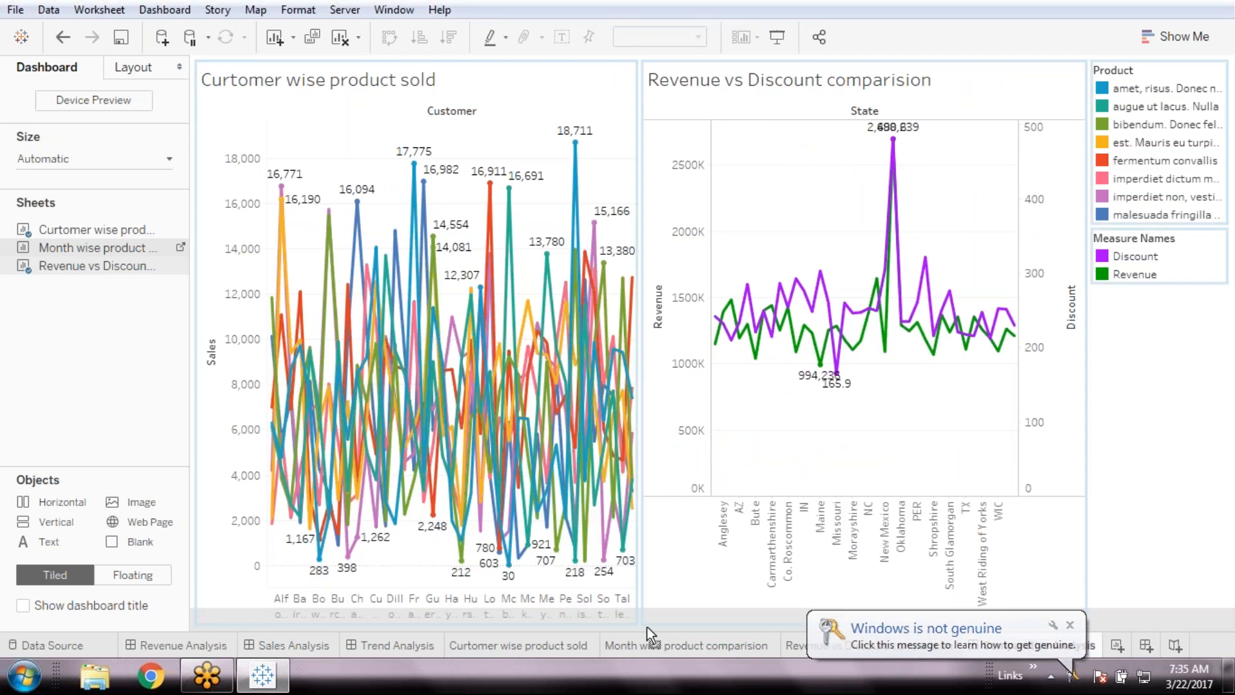
# - Place the Month wise product comparision sheet across the full width below both charts and set its fit to Fit Height
pyautogui.moveTo(647, 627); pyautogui.dragTo(647, 626)
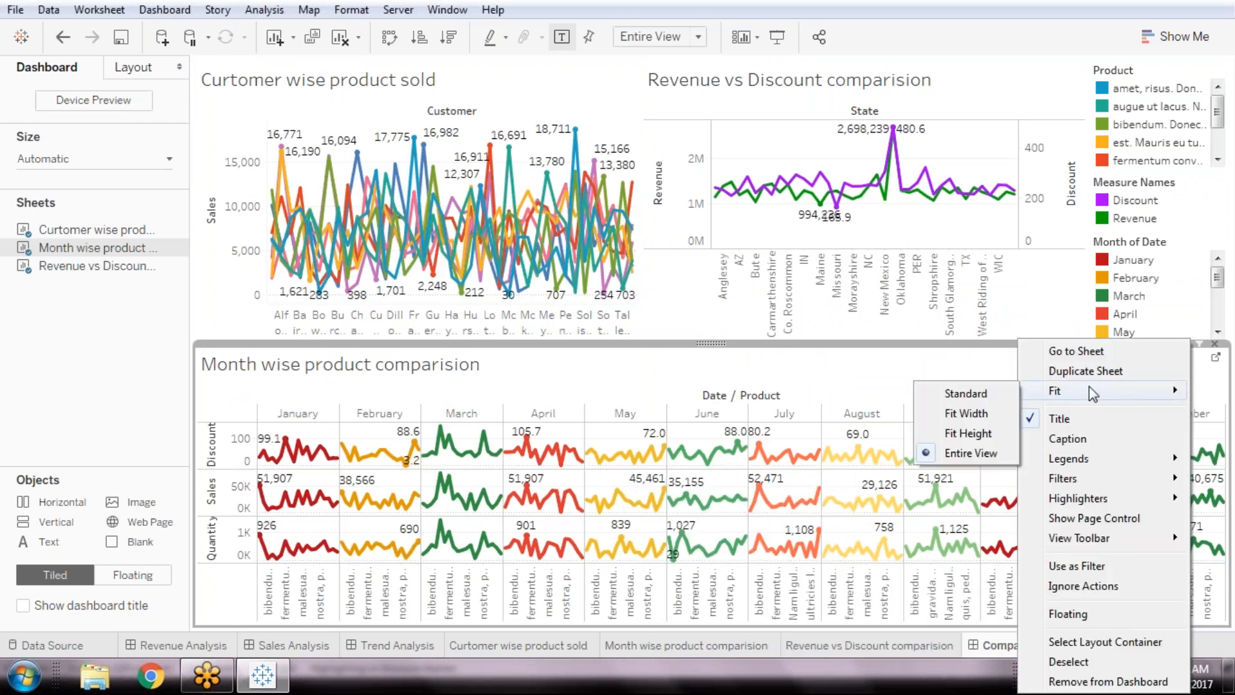
pyautogui.moveTo(1048, 396)
pyautogui.click(971, 432)
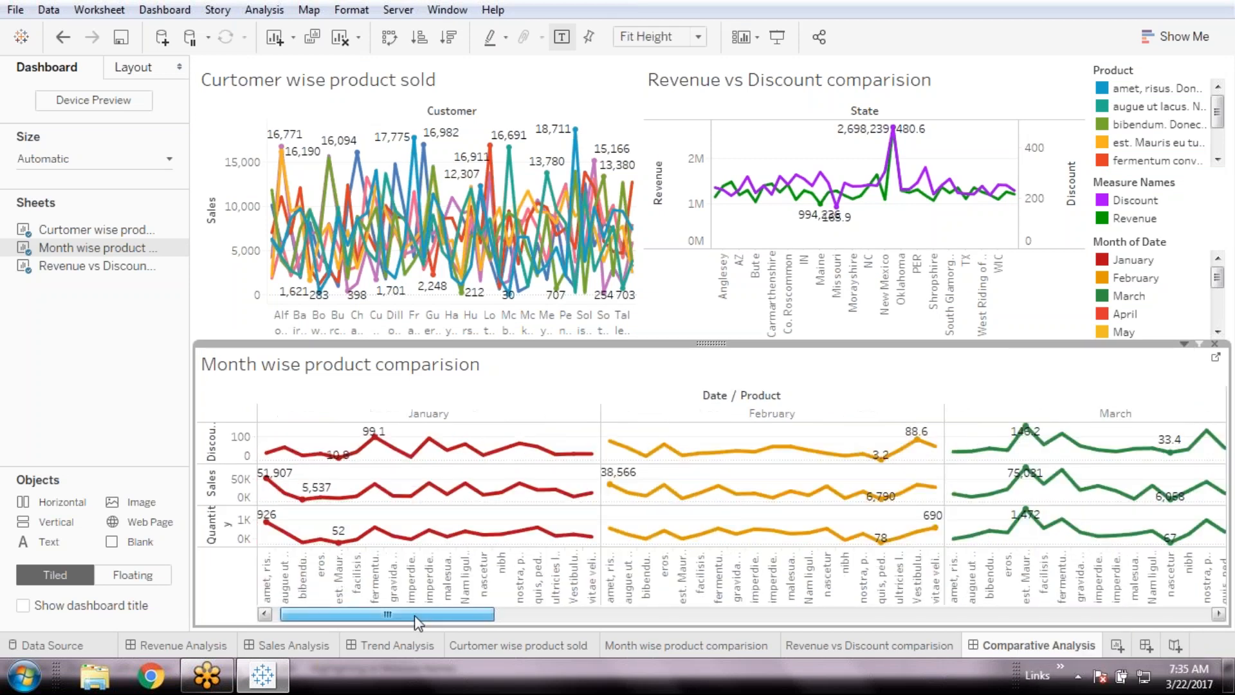
pyautogui.moveTo(427, 615); pyautogui.dragTo(396, 611)
# - Set the Curtomer wise product sold chart to Fit Height and view it through to its last customers
pyautogui.click(455, 130)
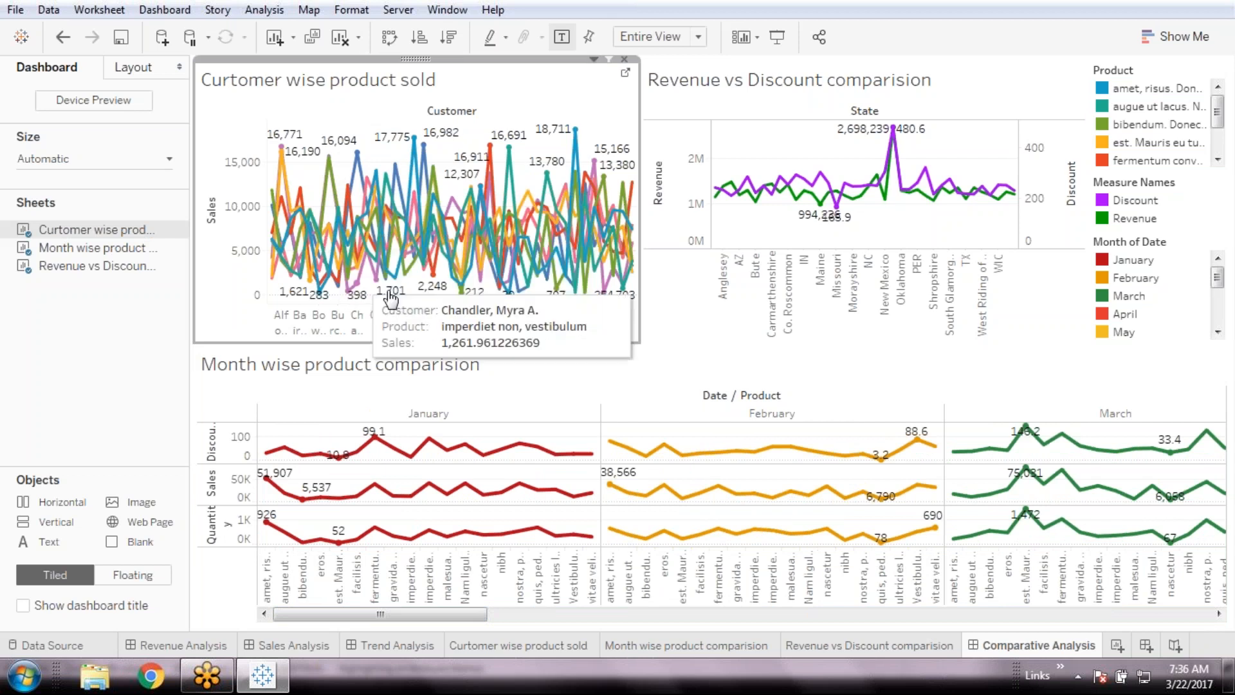
pyautogui.click(593, 60)
pyautogui.moveTo(543, 119)
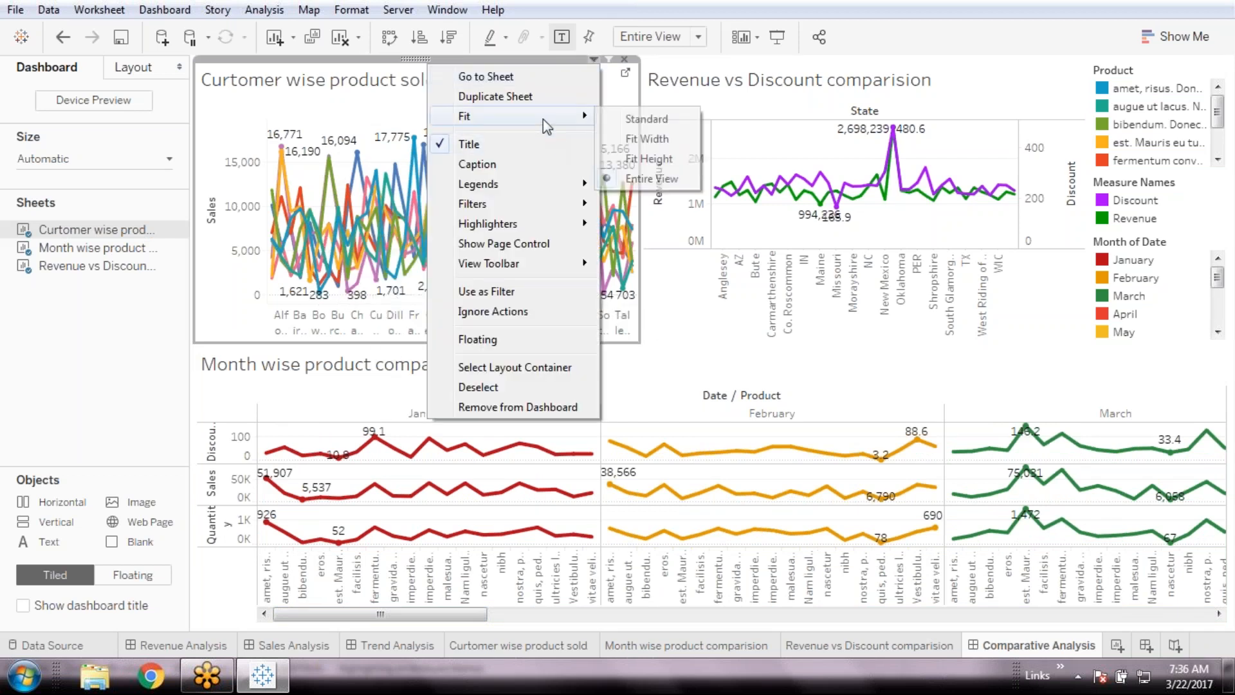
pyautogui.click(648, 158)
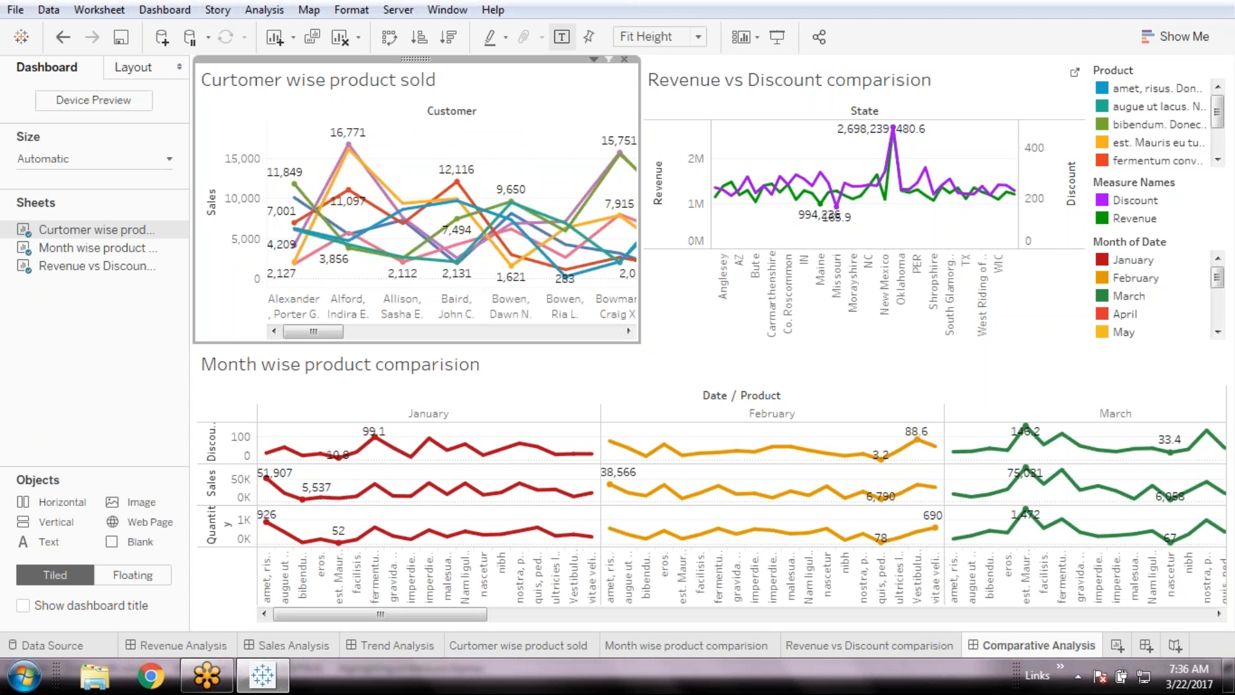
pyautogui.moveTo(316, 332); pyautogui.dragTo(637, 332)
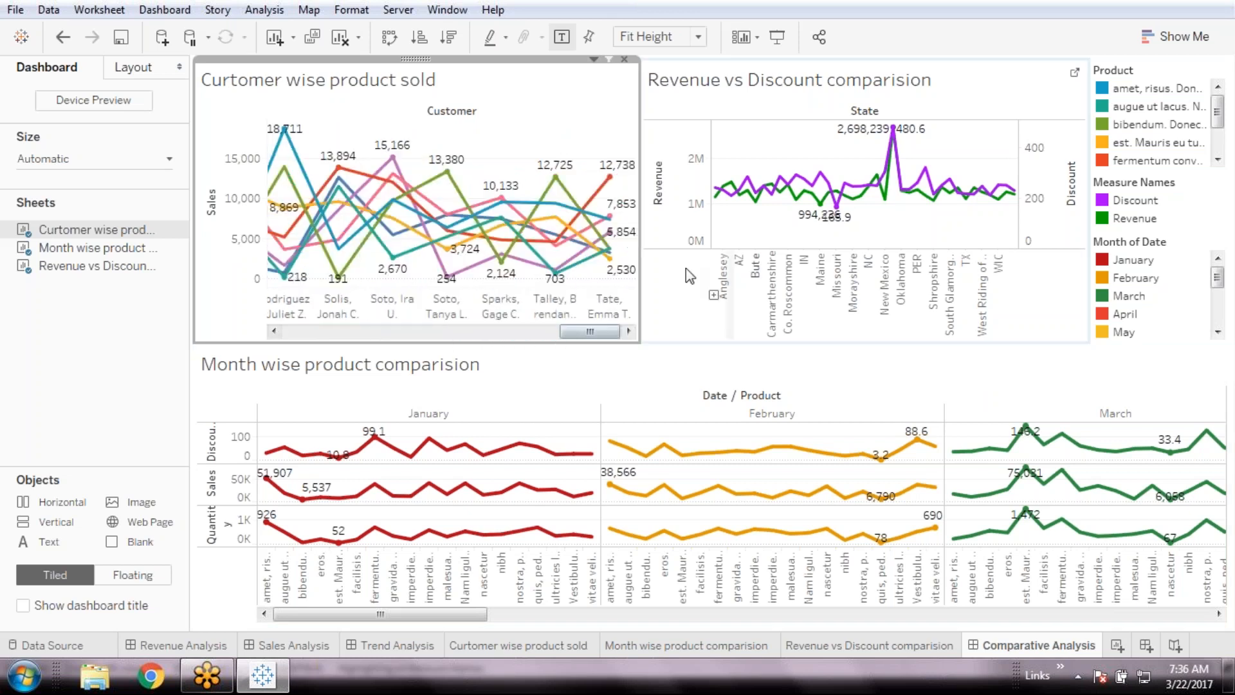
# - Set the Revenue vs Discount comparision chart on the dashboard to Fit Height
pyautogui.click(967, 95)
pyautogui.click(1043, 60)
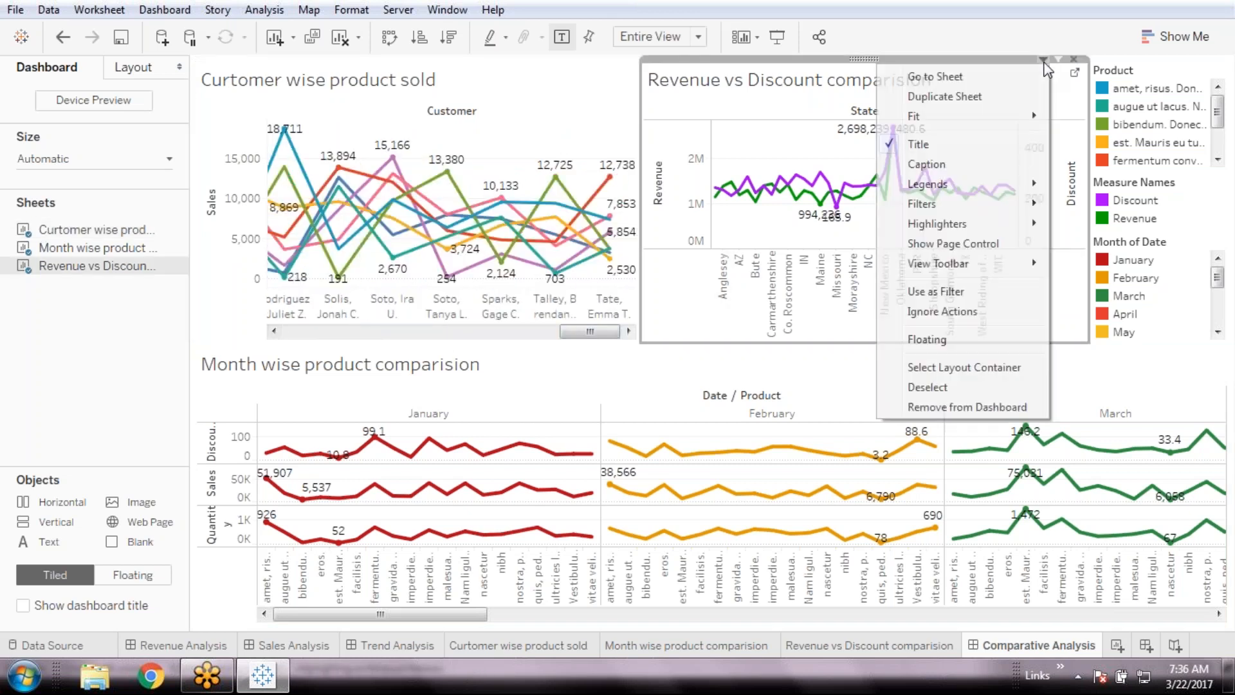
pyautogui.moveTo(1003, 116)
pyautogui.click(1096, 159)
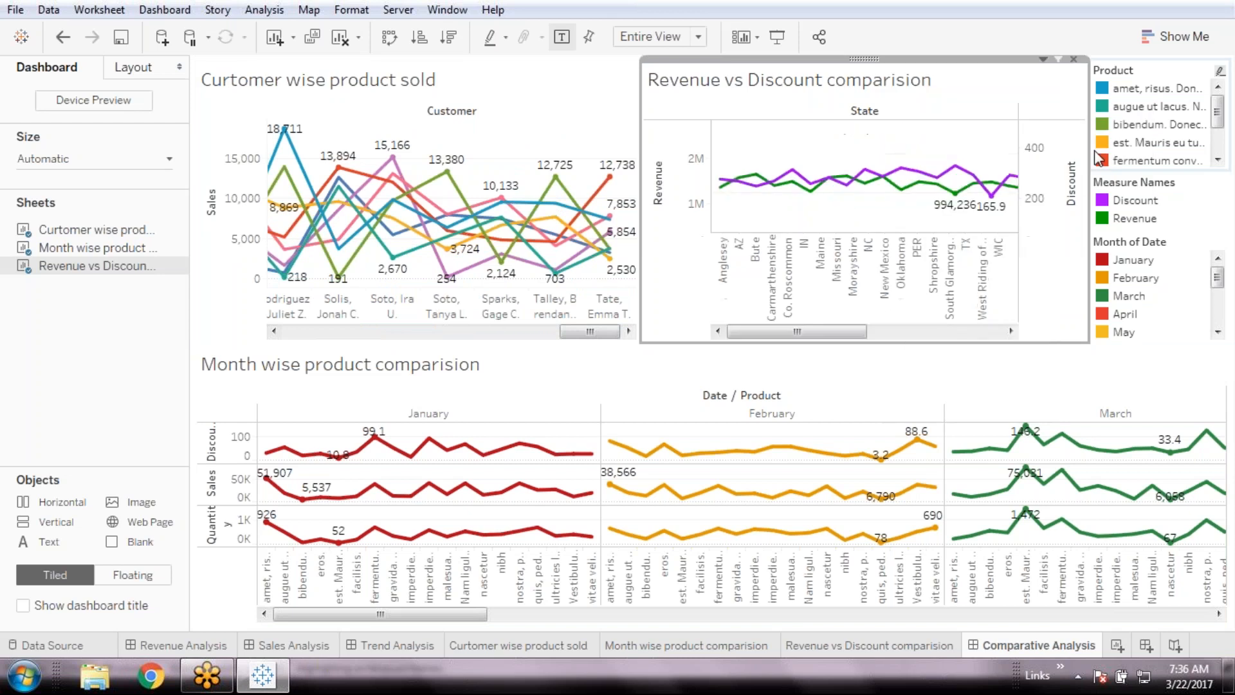
pyautogui.moveTo(801, 329)
pyautogui.mouseDown()
pyautogui.moveTo(894, 330)
pyautogui.moveTo(799, 332)
pyautogui.mouseUp()
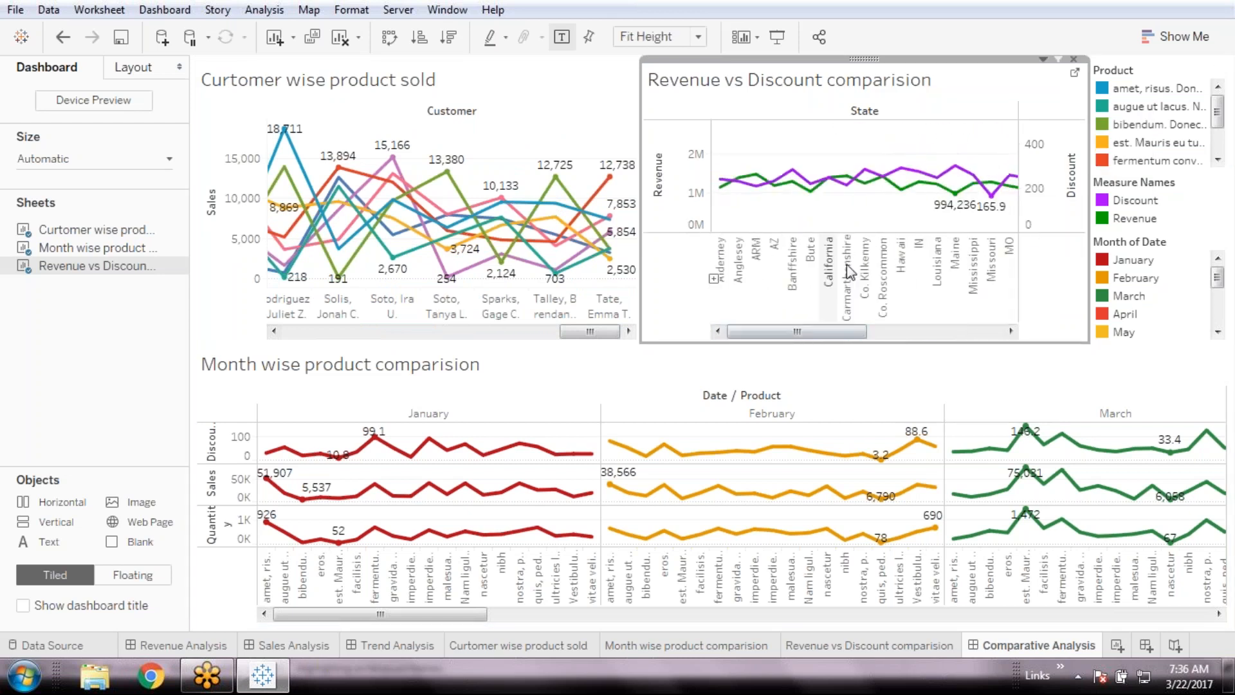
# - Rotate the state labels of the Revenue vs Discount comparision chart to horizontal and widen its plot area
pyautogui.rightClick(849, 273)
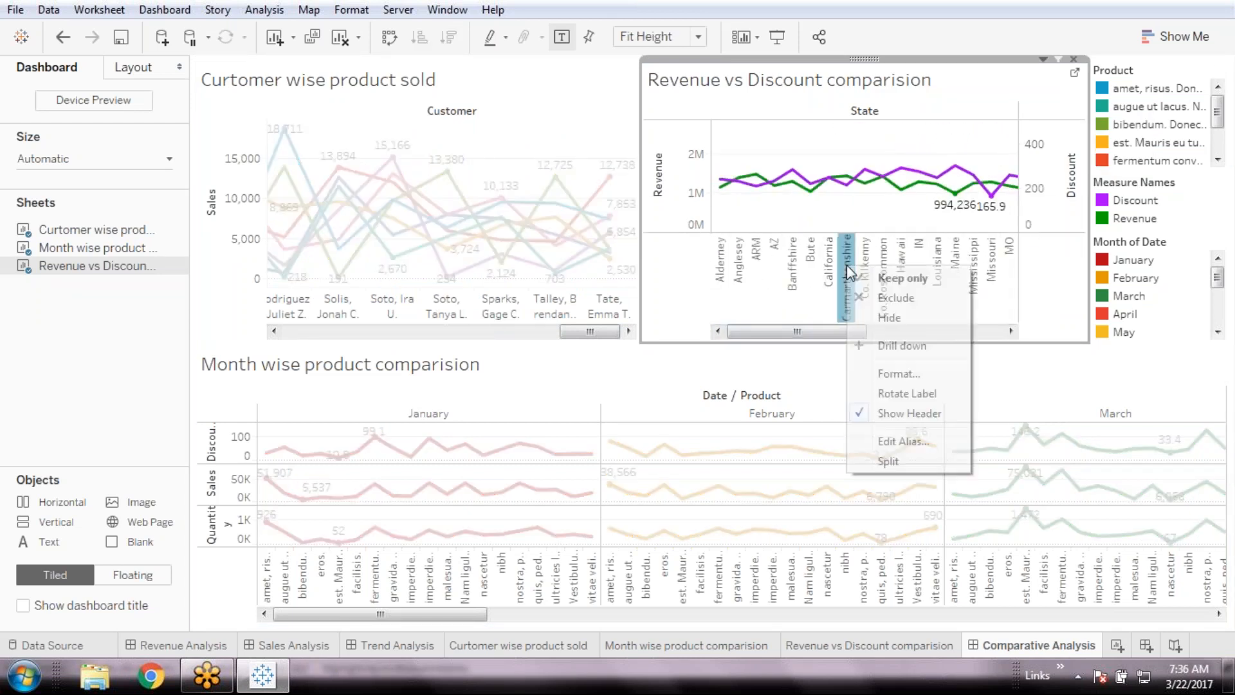
pyautogui.click(896, 394)
pyautogui.moveTo(747, 332); pyautogui.dragTo(977, 333)
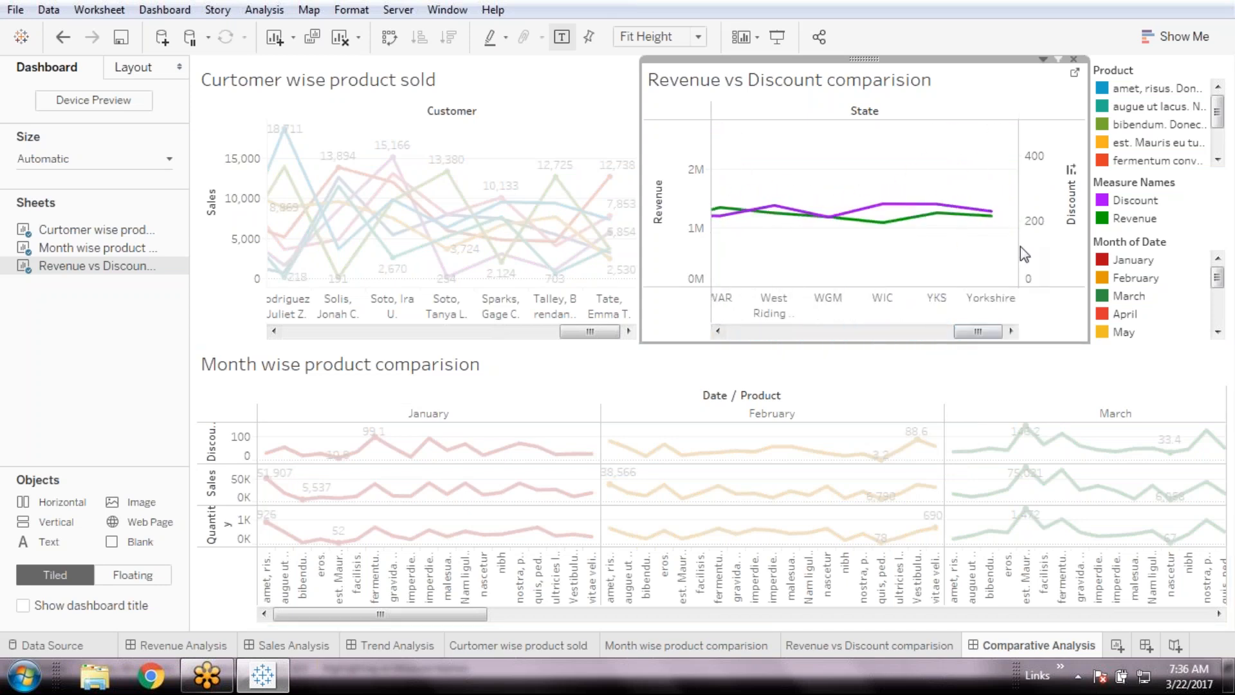
pyautogui.moveTo(1020, 247)
pyautogui.mouseDown()
pyautogui.moveTo(1049, 240)
pyautogui.moveTo(1038, 238)
pyautogui.mouseUp()
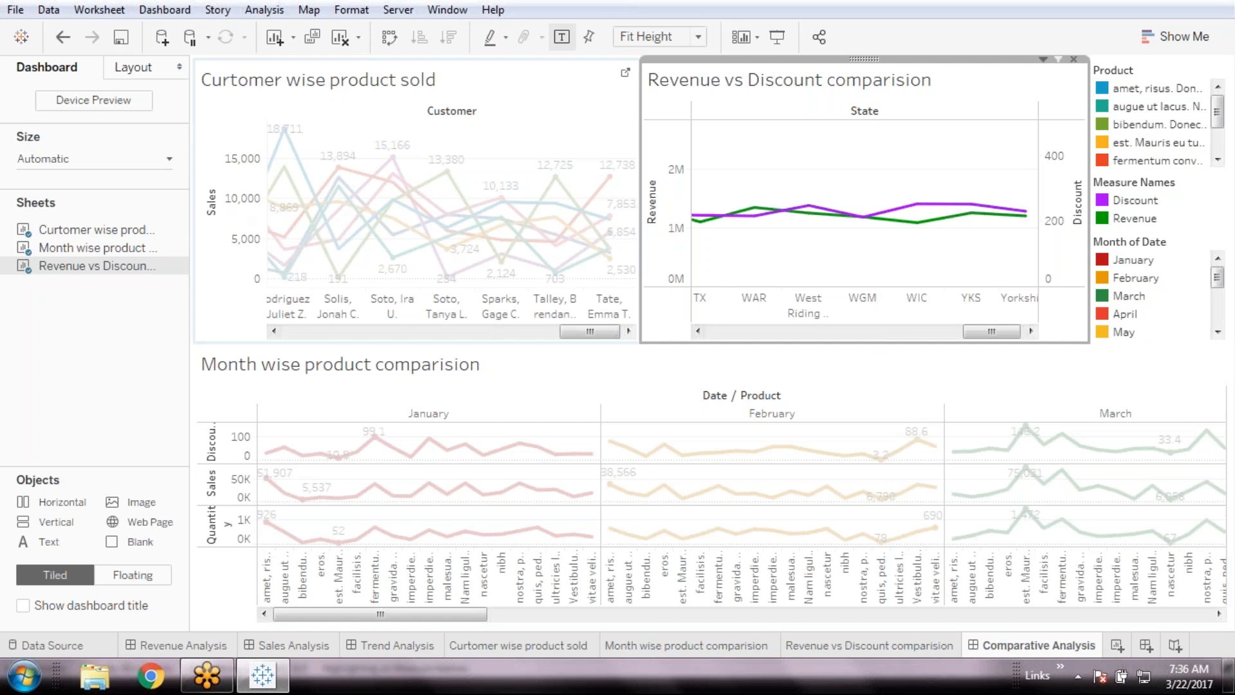
# - Make the Measure Names legend floating and place it over the upper part of the Revenue vs Discount comparision chart
pyautogui.click(1151, 193)
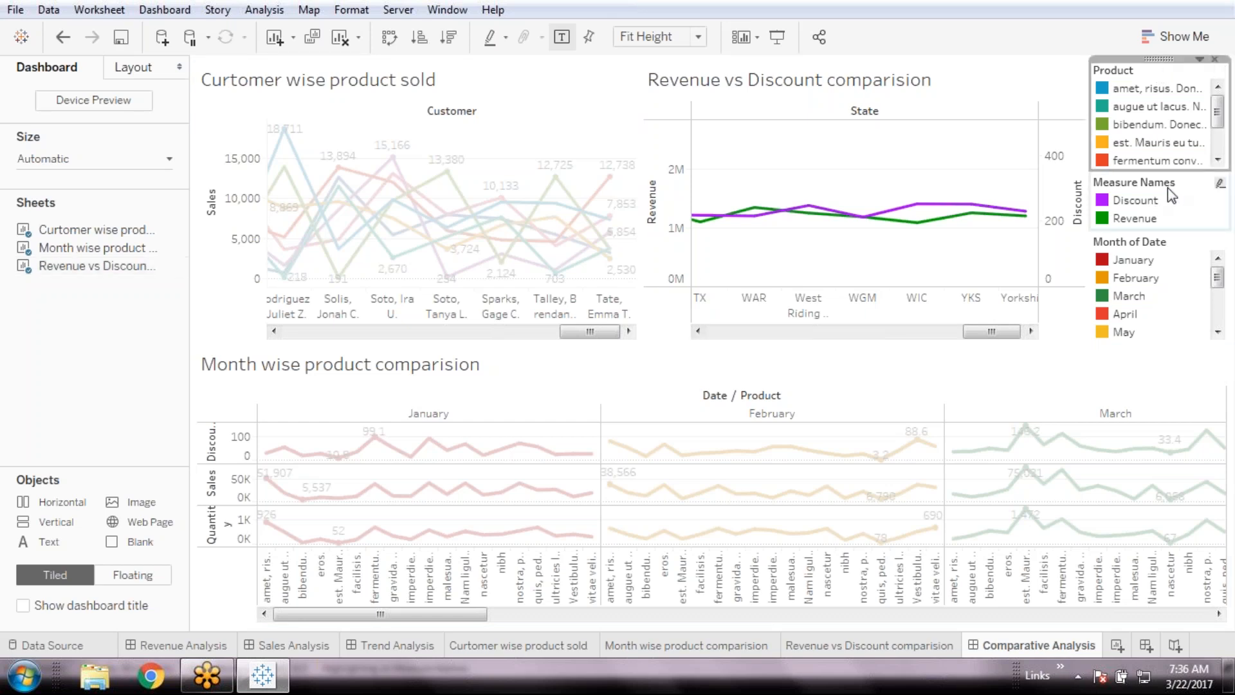
pyautogui.click(1182, 241)
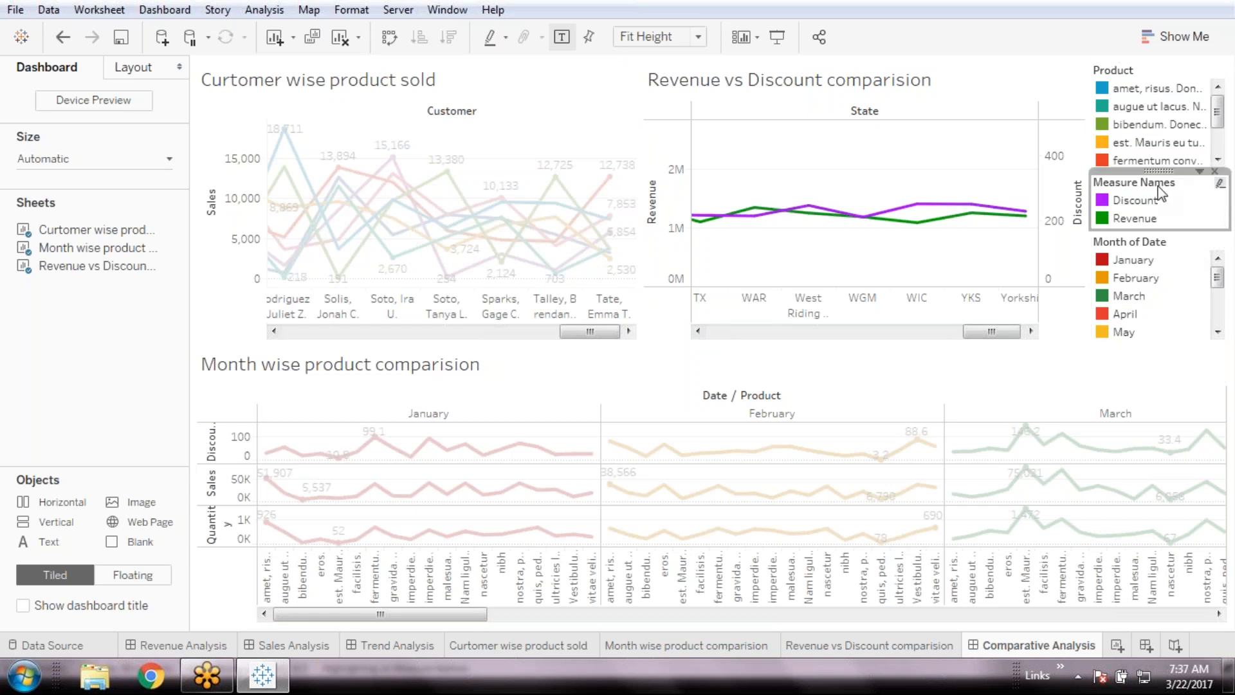
pyautogui.click(1200, 172)
pyautogui.click(1070, 344)
pyautogui.moveTo(1078, 202); pyautogui.dragTo(975, 128)
# - Make the Month of Date legend floating and place it over the middle of the Month wise product comparision chart
pyautogui.click(1153, 216)
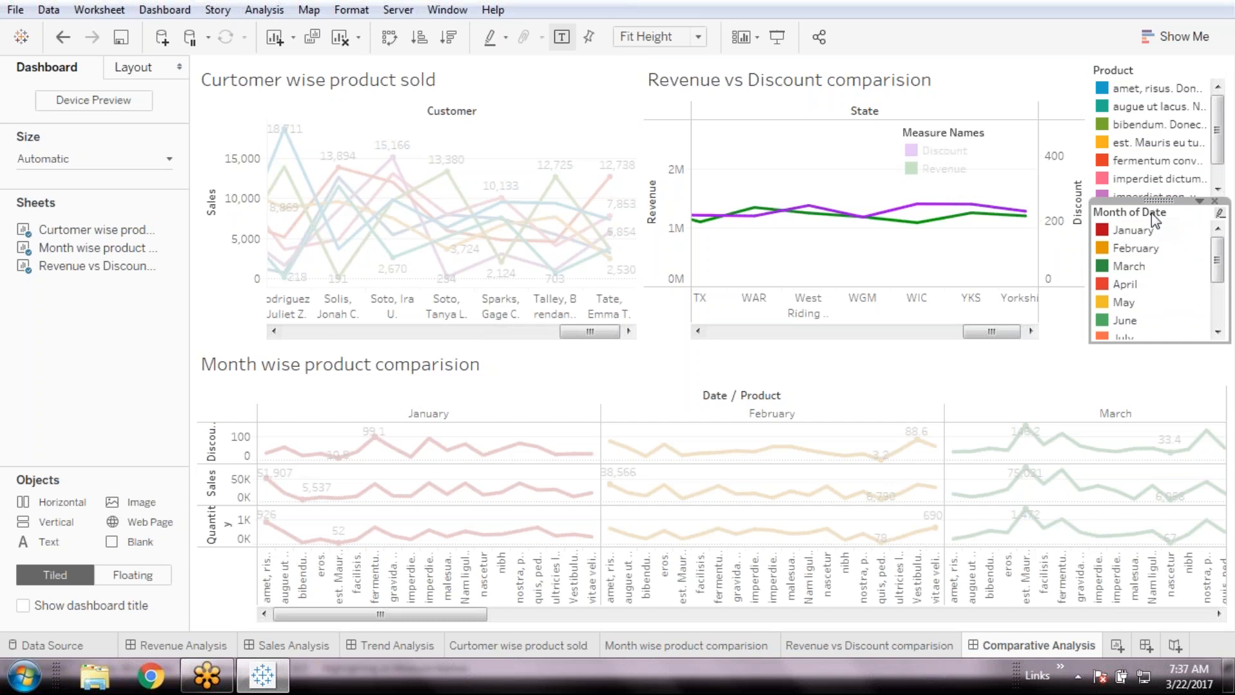
pyautogui.moveTo(1218, 243)
pyautogui.mouseDown()
pyautogui.moveTo(1218, 276)
pyautogui.moveTo(1217, 236)
pyautogui.mouseUp()
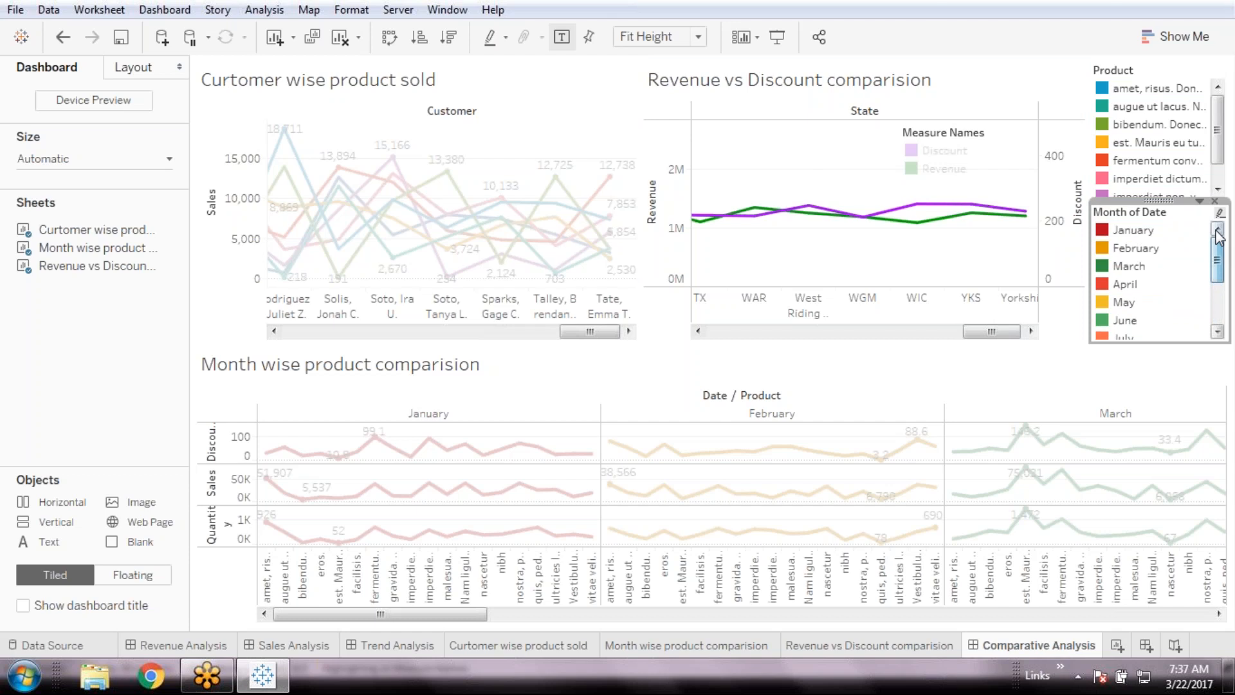
pyautogui.click(1199, 200)
pyautogui.click(1071, 370)
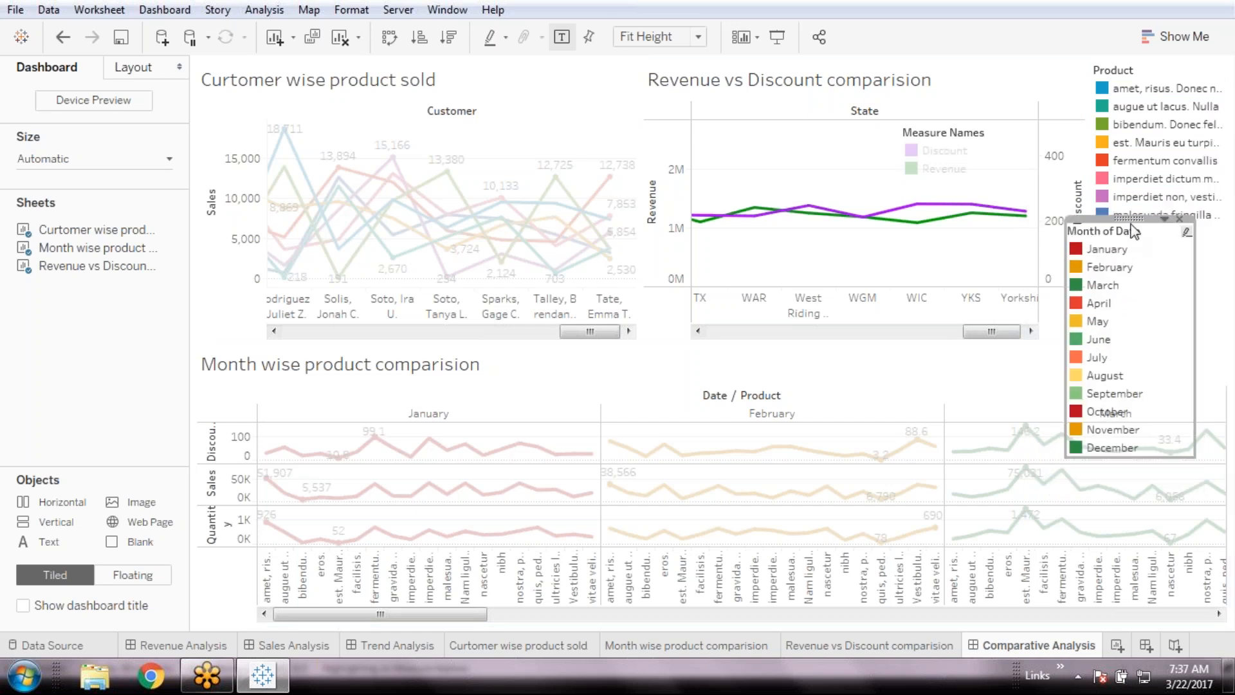
pyautogui.moveTo(1129, 218); pyautogui.dragTo(847, 367)
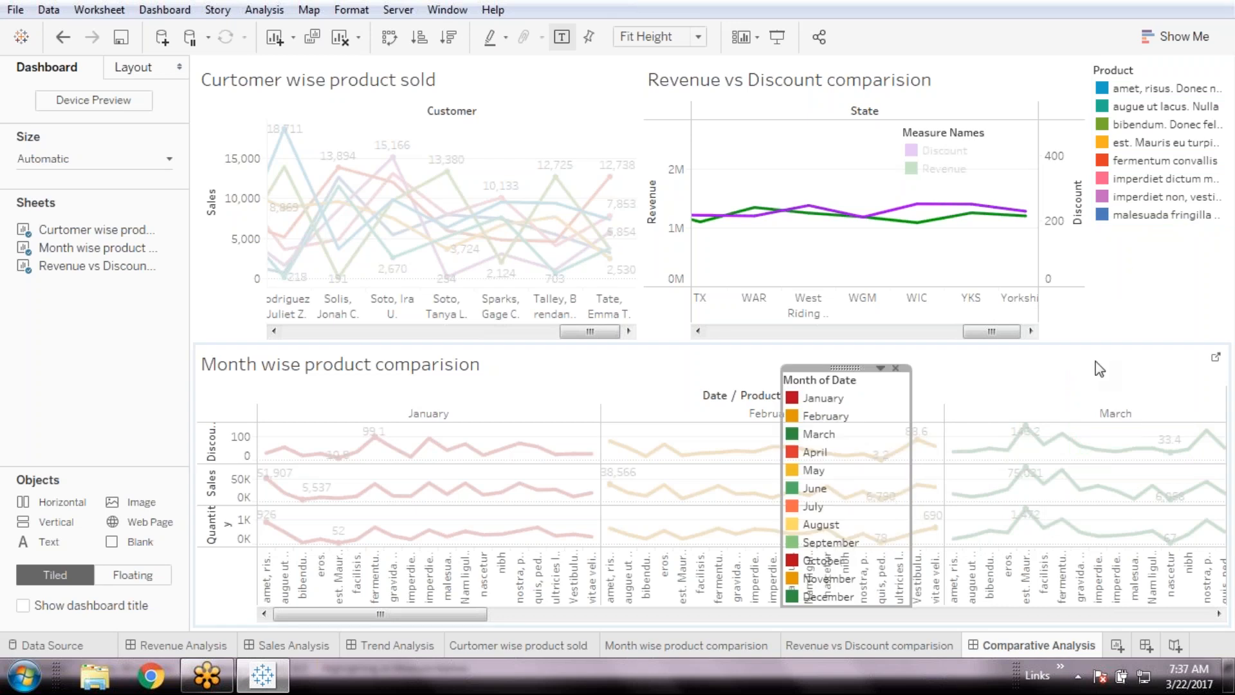
# - Undo the last placement of the Month of Date legend and turn off its floating so it is tiled on the dashboard
pyautogui.hotkey('ctrl', 'z')
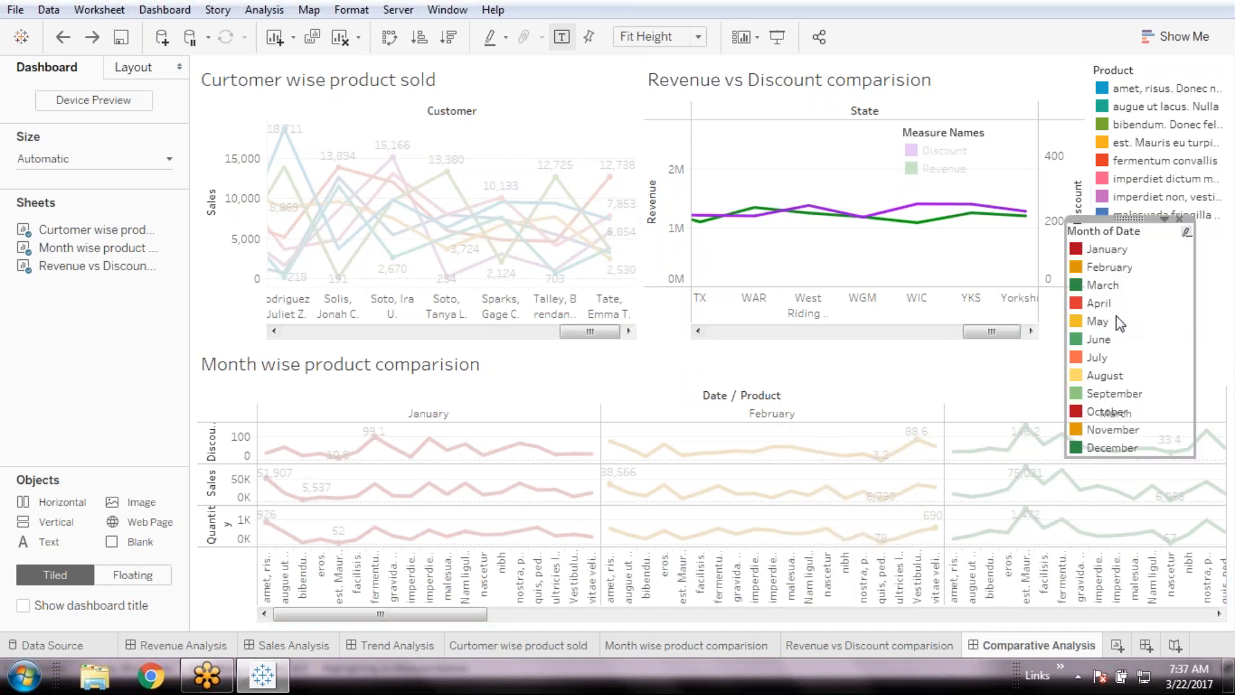
pyautogui.click(1164, 219)
pyautogui.click(1041, 392)
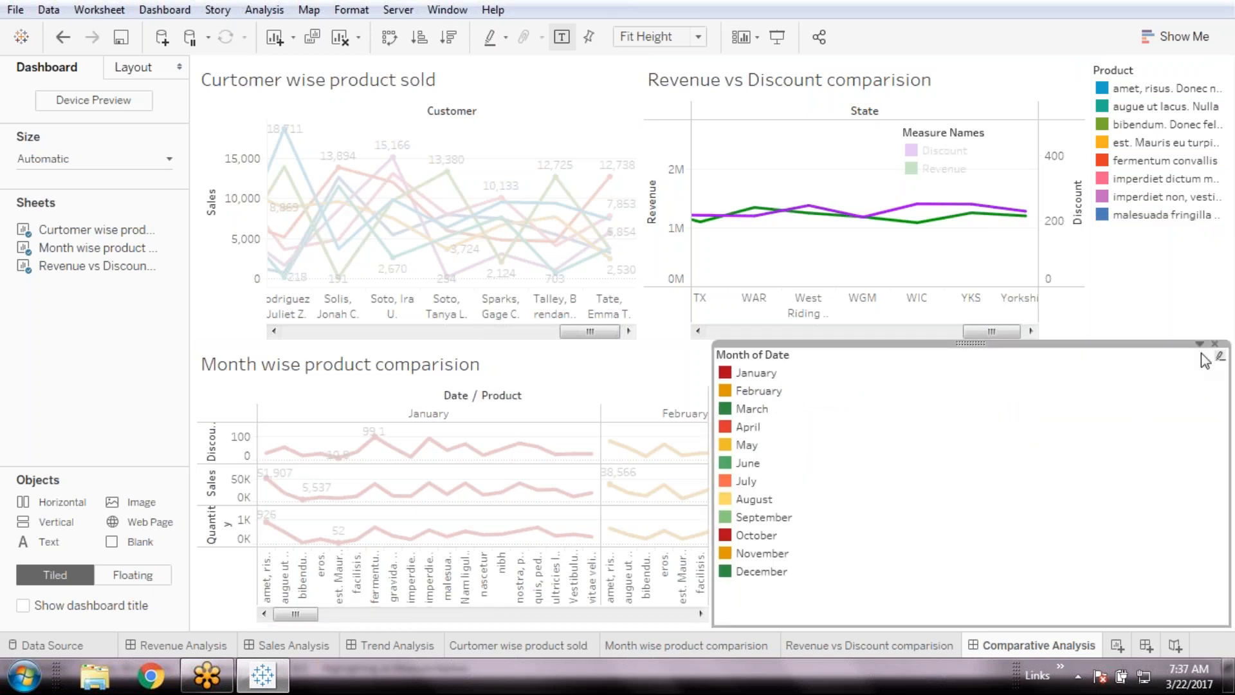
# - Arrange the items of the Month of Date legend in a single row
pyautogui.click(1200, 345)
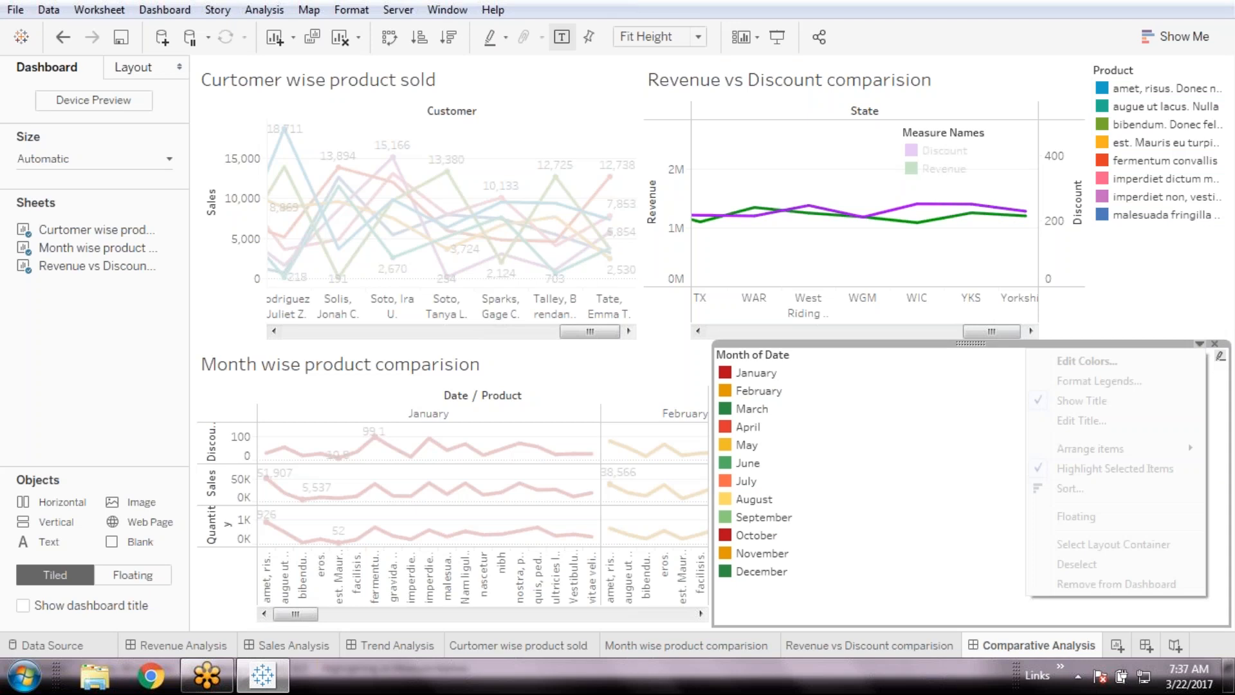
pyautogui.moveTo(1087, 448)
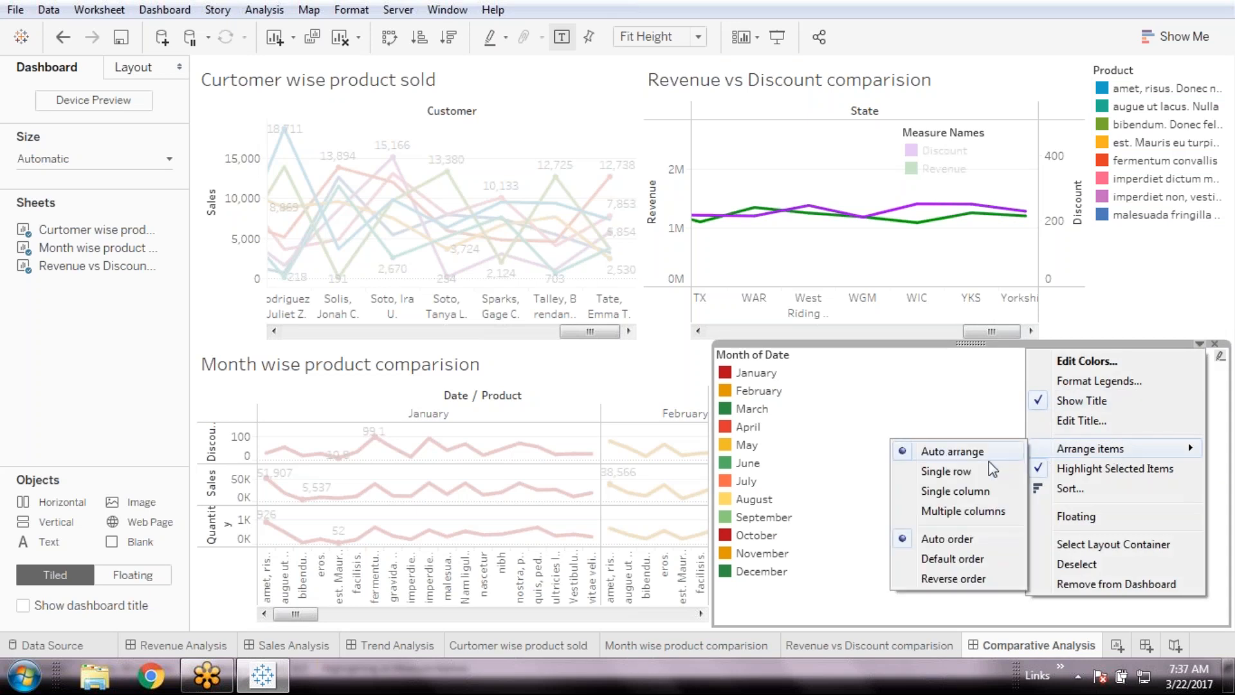
pyautogui.click(968, 471)
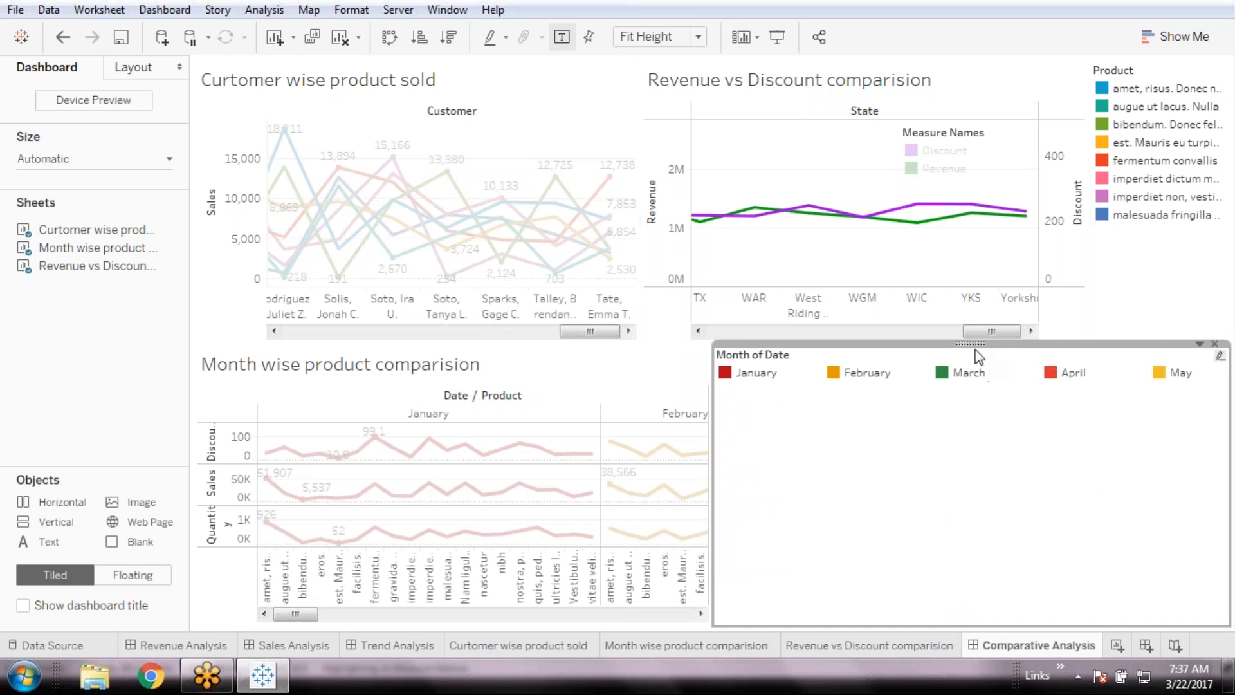
# - Place the Month of Date legend beneath the Month wise product comparision chart and reduce its height to one line
pyautogui.moveTo(971, 344); pyautogui.dragTo(658, 628)
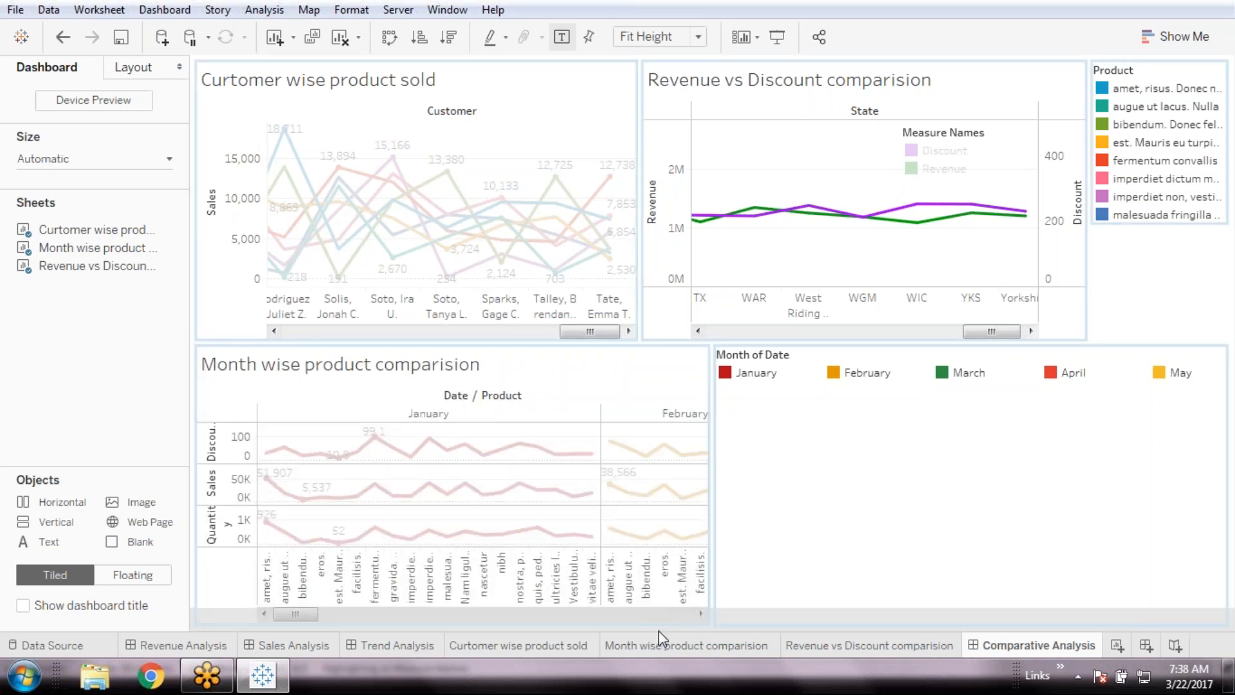
pyautogui.moveTo(658, 630); pyautogui.dragTo(658, 632)
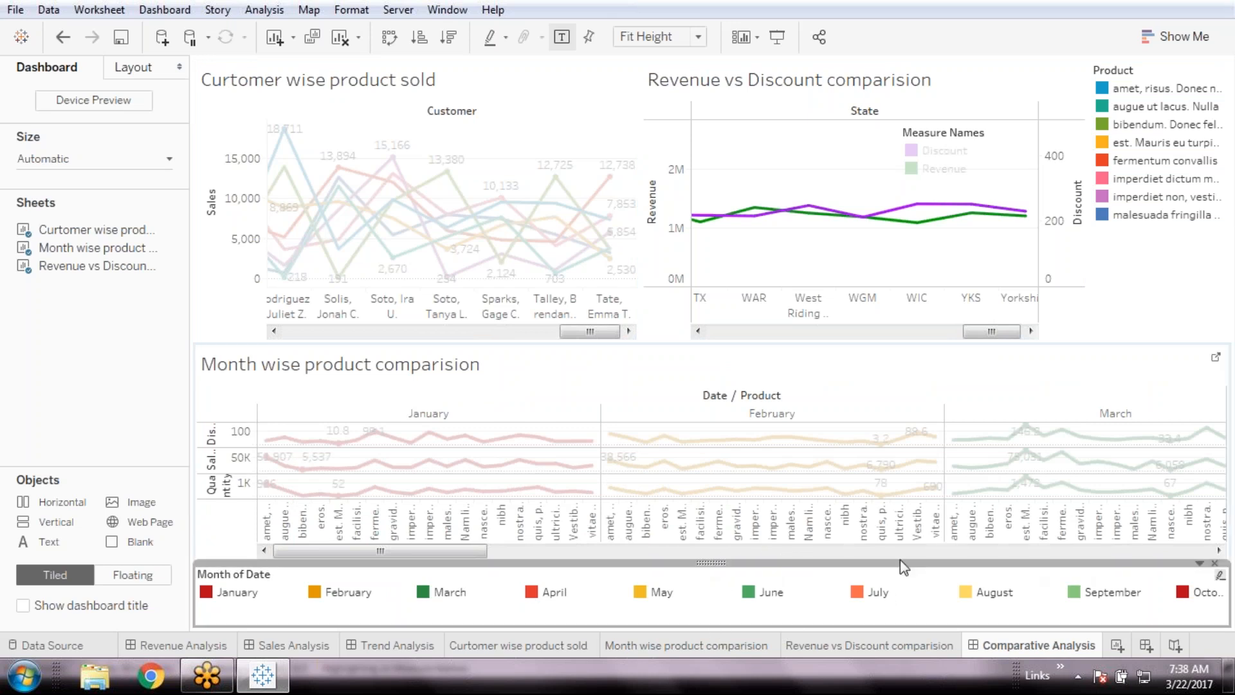
pyautogui.moveTo(862, 562); pyautogui.dragTo(861, 605)
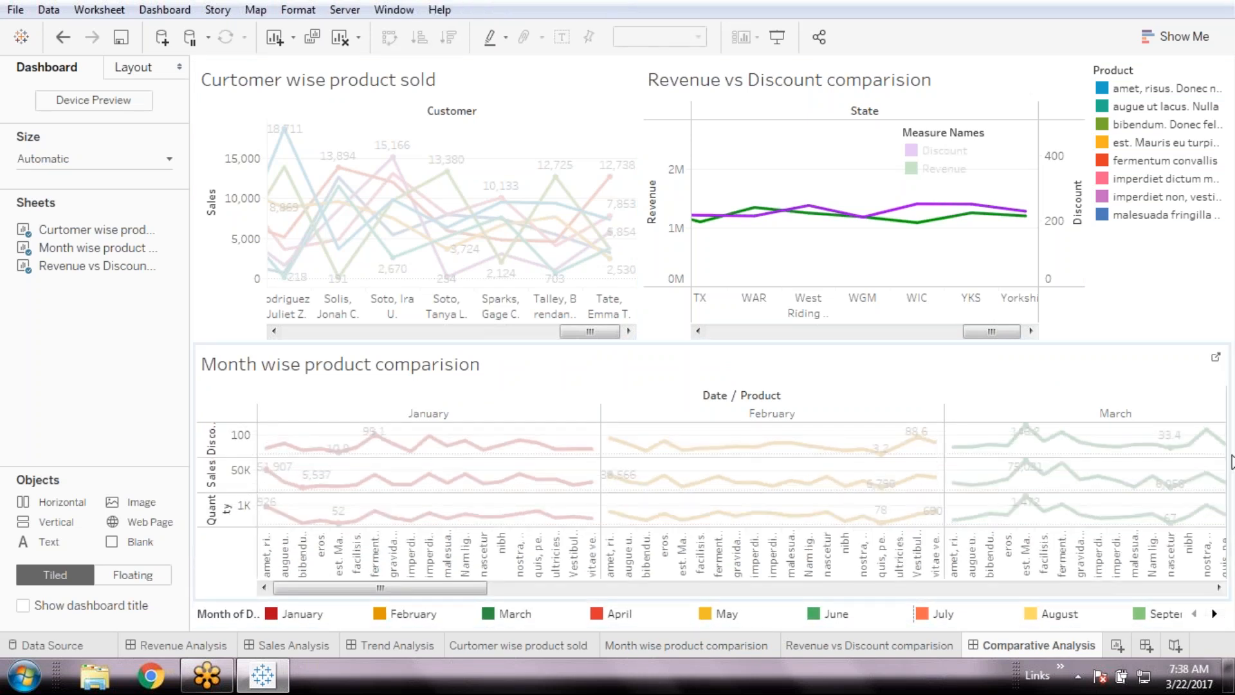
# - Narrow the item spacing in the Month of Date legend so all months from January to December fit in the row
pyautogui.click(1158, 283)
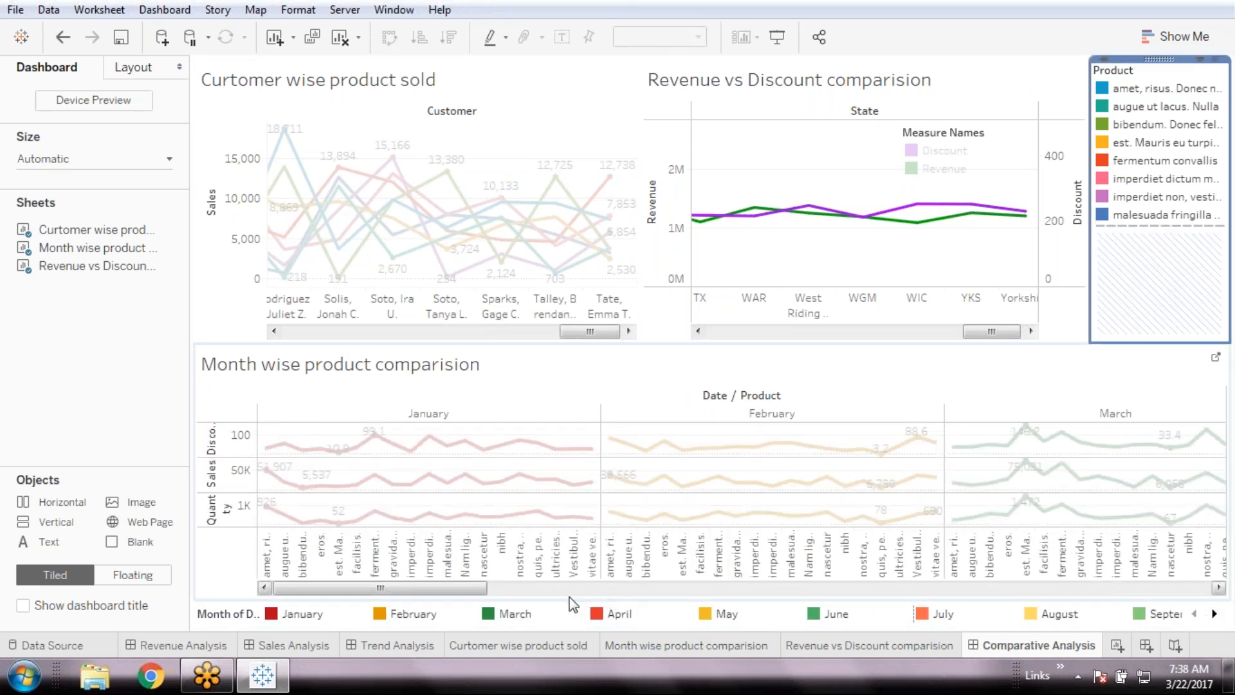
pyautogui.click(570, 614)
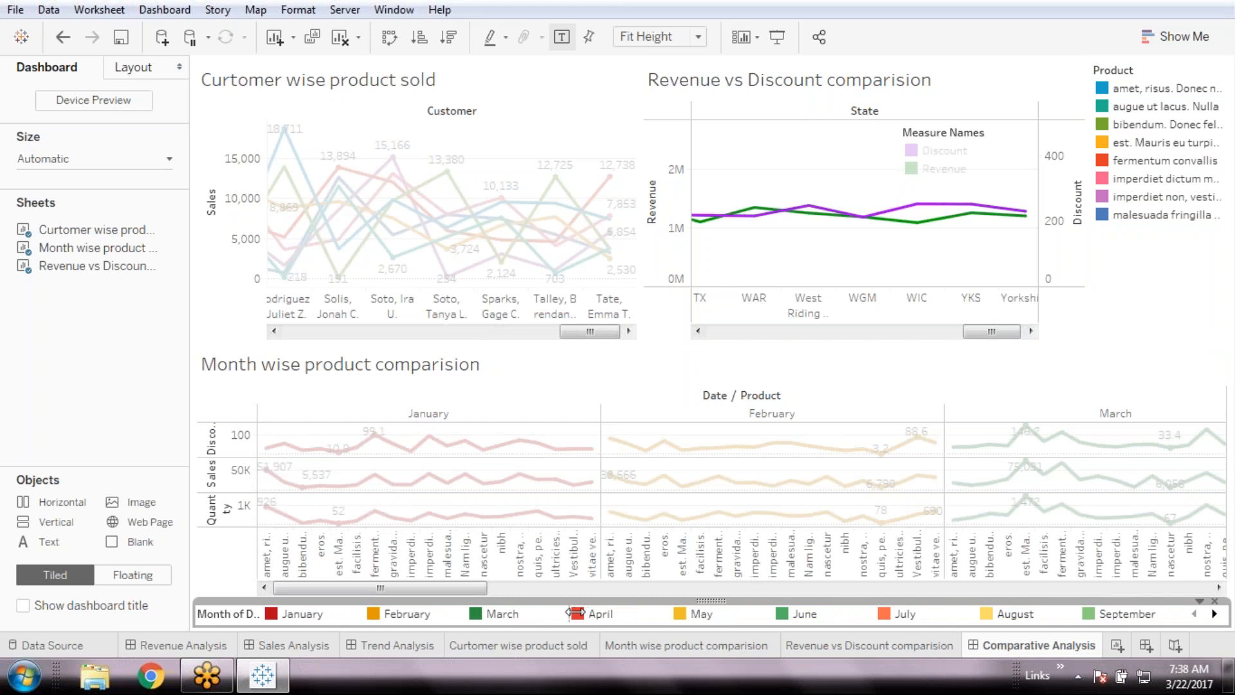
pyautogui.moveTo(572, 614); pyautogui.dragTo(515, 618)
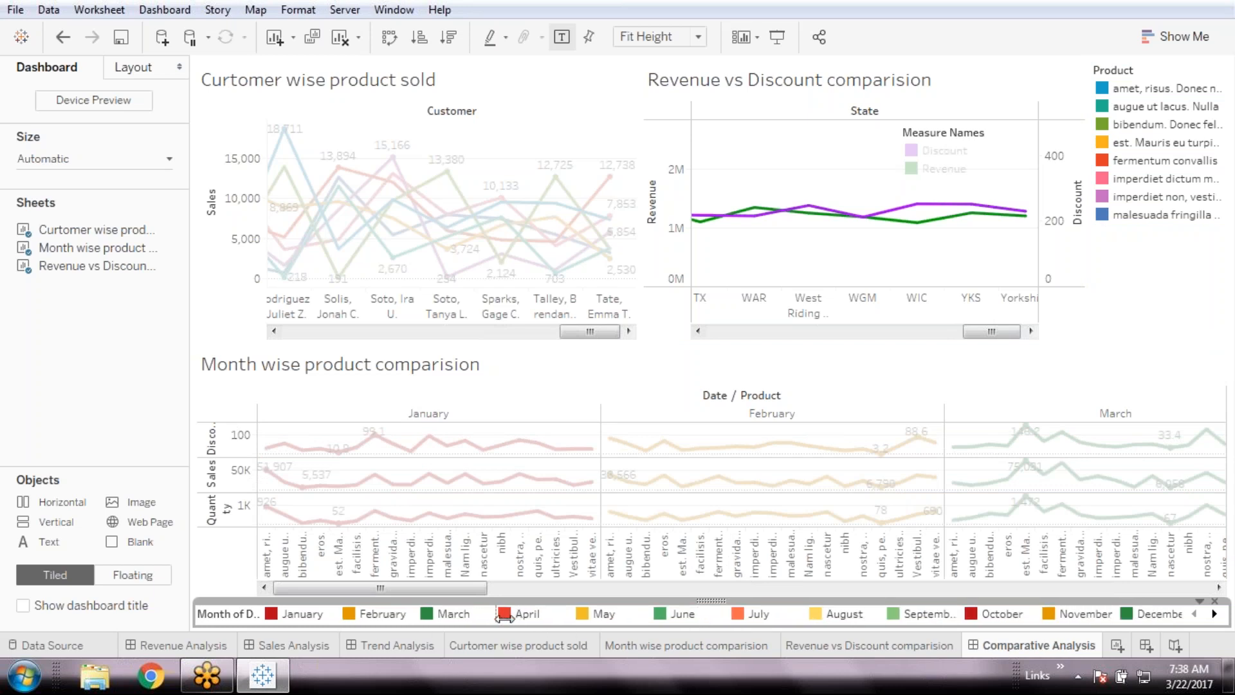
pyautogui.moveTo(505, 618); pyautogui.dragTo(504, 617)
# - Change the title of the Month of Date legend to "Month"
pyautogui.rightClick(202, 616)
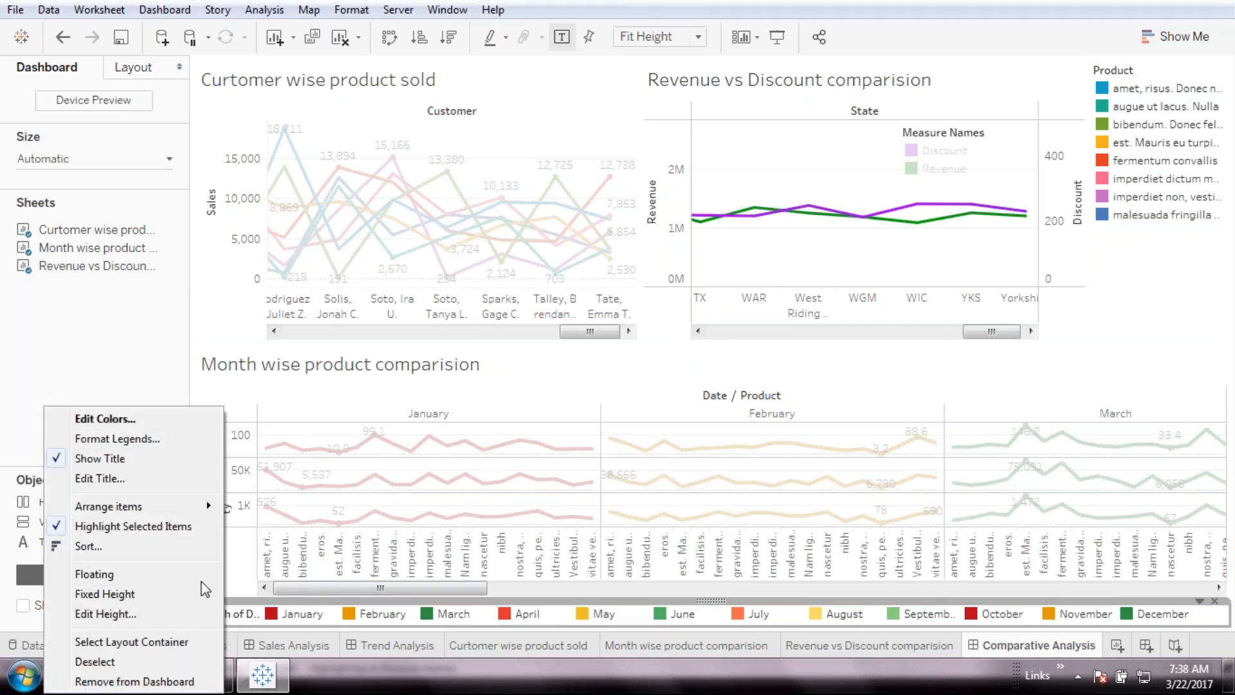
pyautogui.click(109, 477)
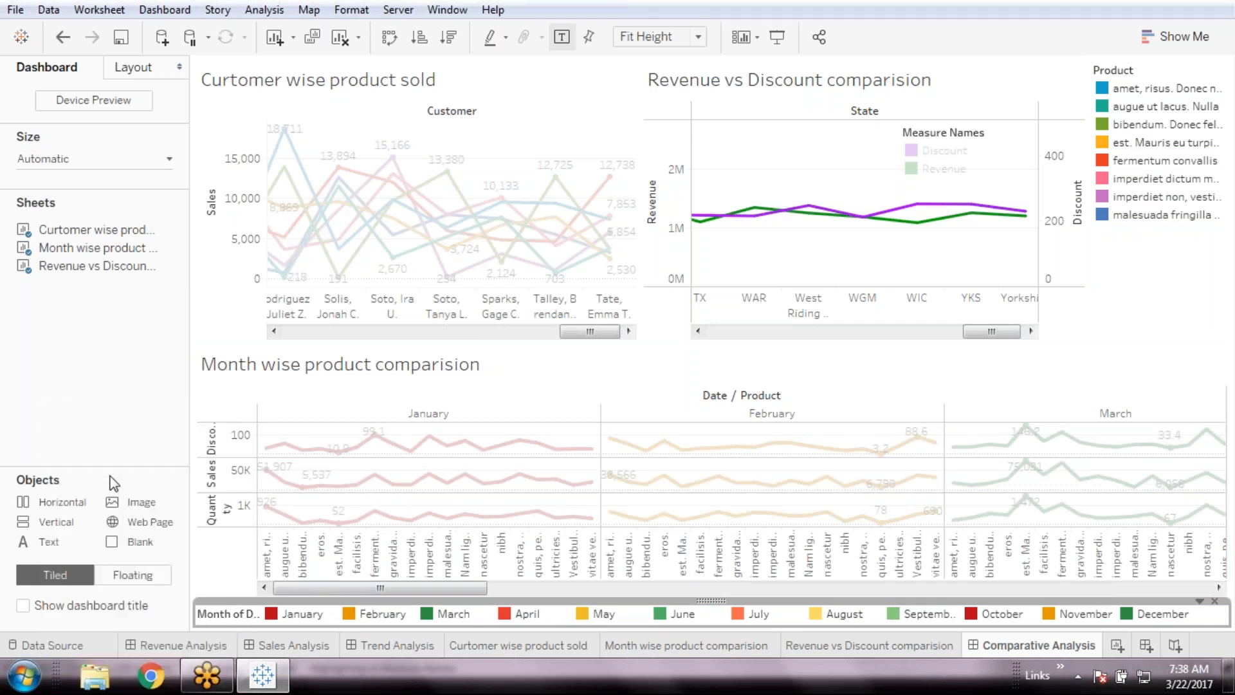
pyautogui.moveTo(419, 250); pyautogui.dragTo(492, 252)
pyautogui.press('BackSpace')
pyautogui.click(744, 461)
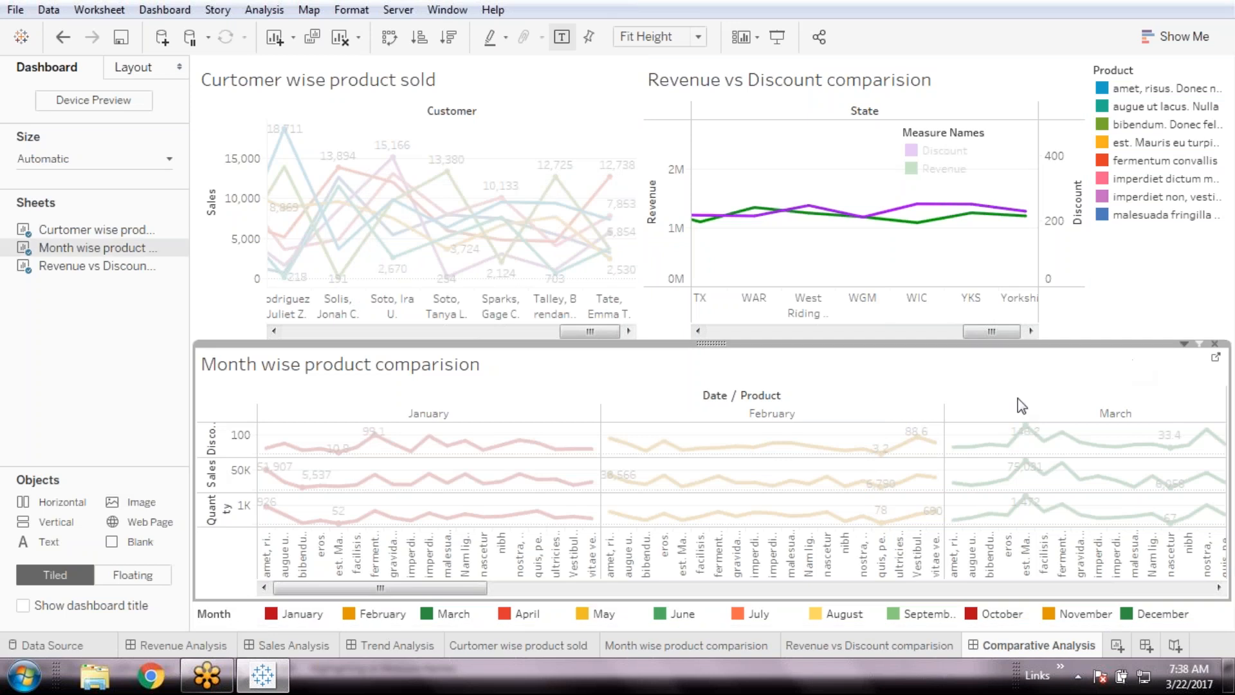
# - Highlight August in the Month legend, then clear the highlighting from the dashboard charts
pyautogui.click(855, 619)
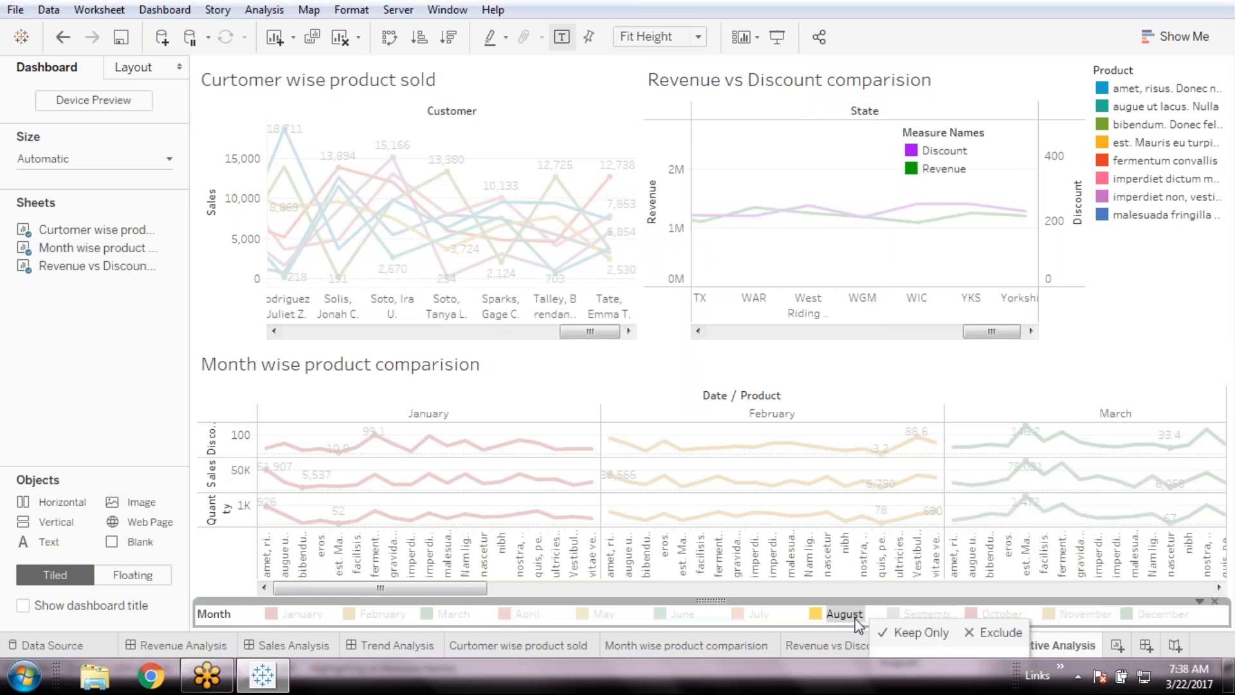
pyautogui.click(928, 615)
pyautogui.click(928, 616)
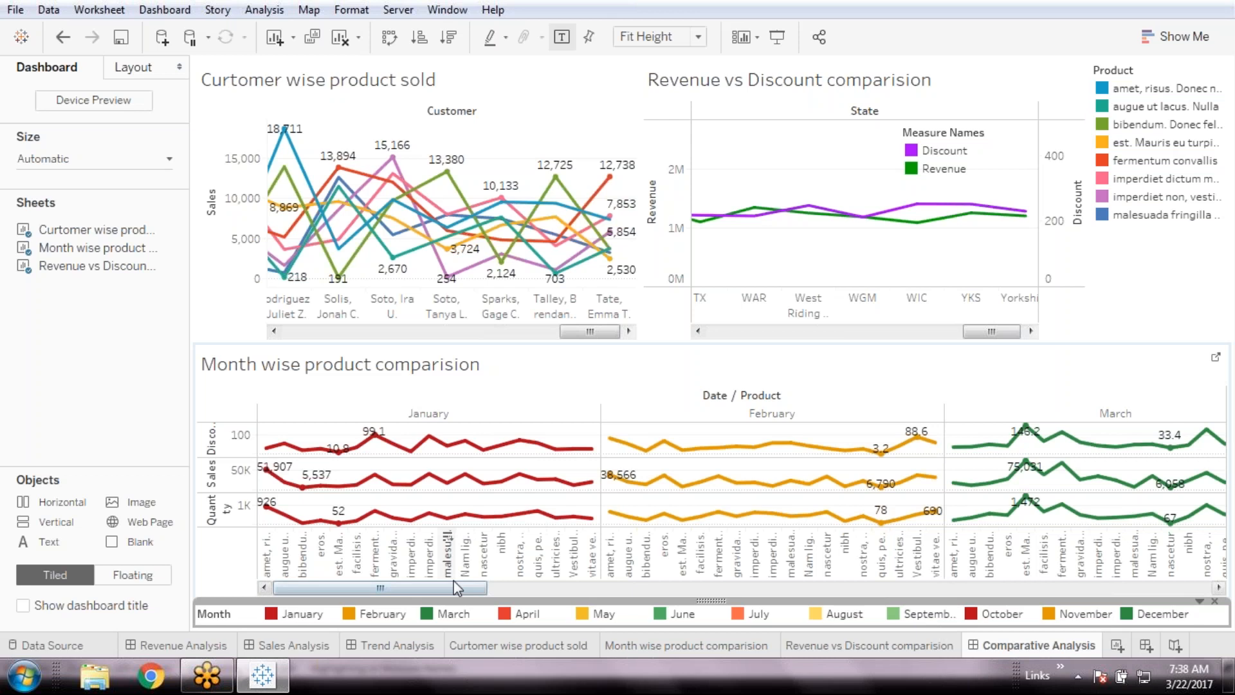
# - Examine the Month wise product comparision chart across its months, using January, February, March and April in the Month legend
pyautogui.click(486, 586)
pyautogui.moveTo(486, 588); pyautogui.dragTo(610, 601)
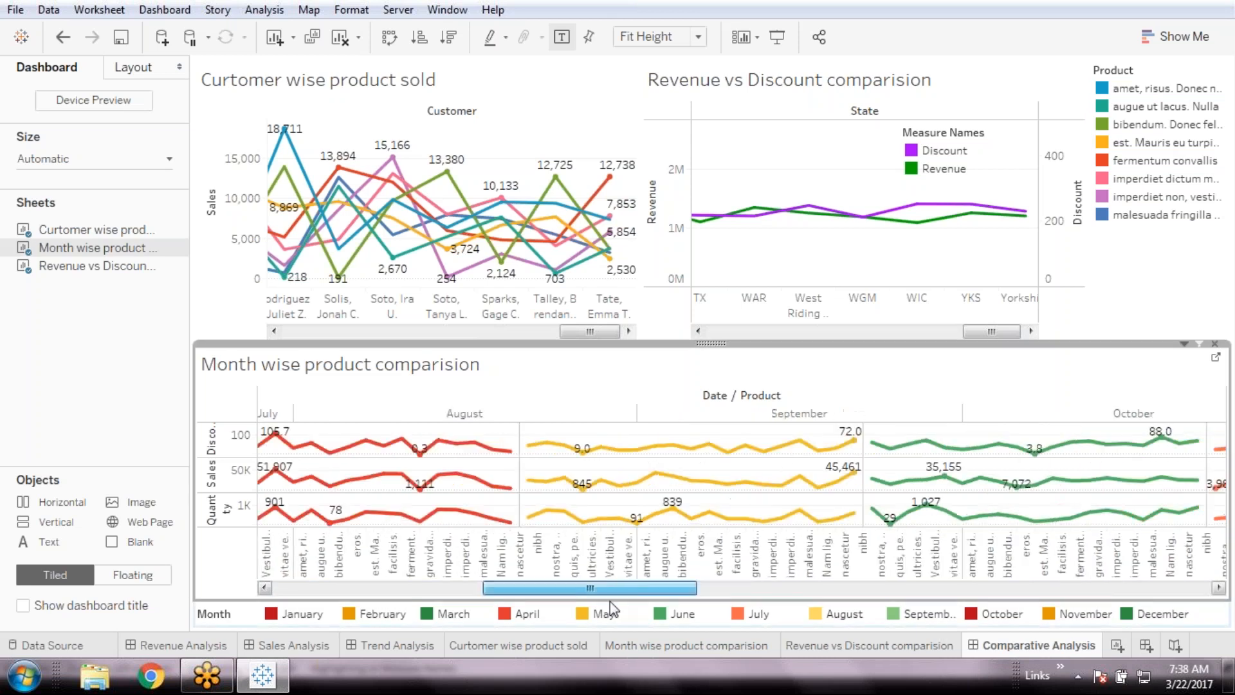
pyautogui.click(311, 615)
pyautogui.click(311, 615)
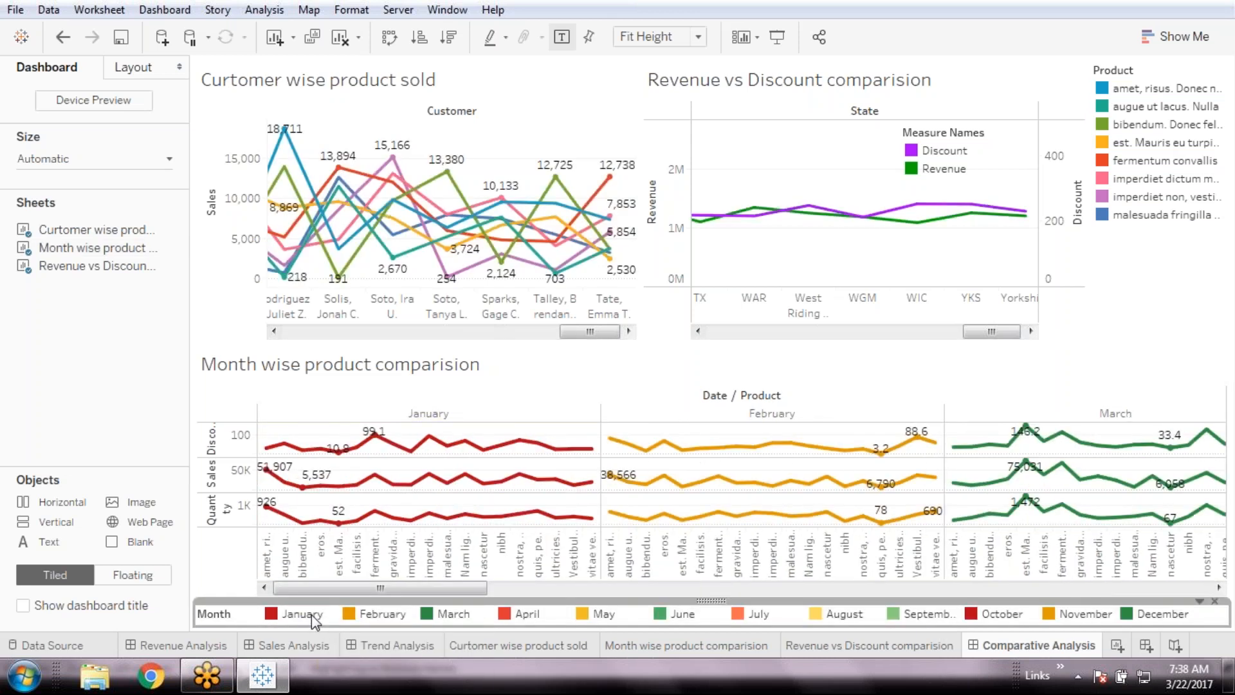
pyautogui.click(361, 620)
pyautogui.click(361, 619)
pyautogui.click(461, 613)
pyautogui.click(463, 614)
pyautogui.click(501, 615)
pyautogui.click(502, 614)
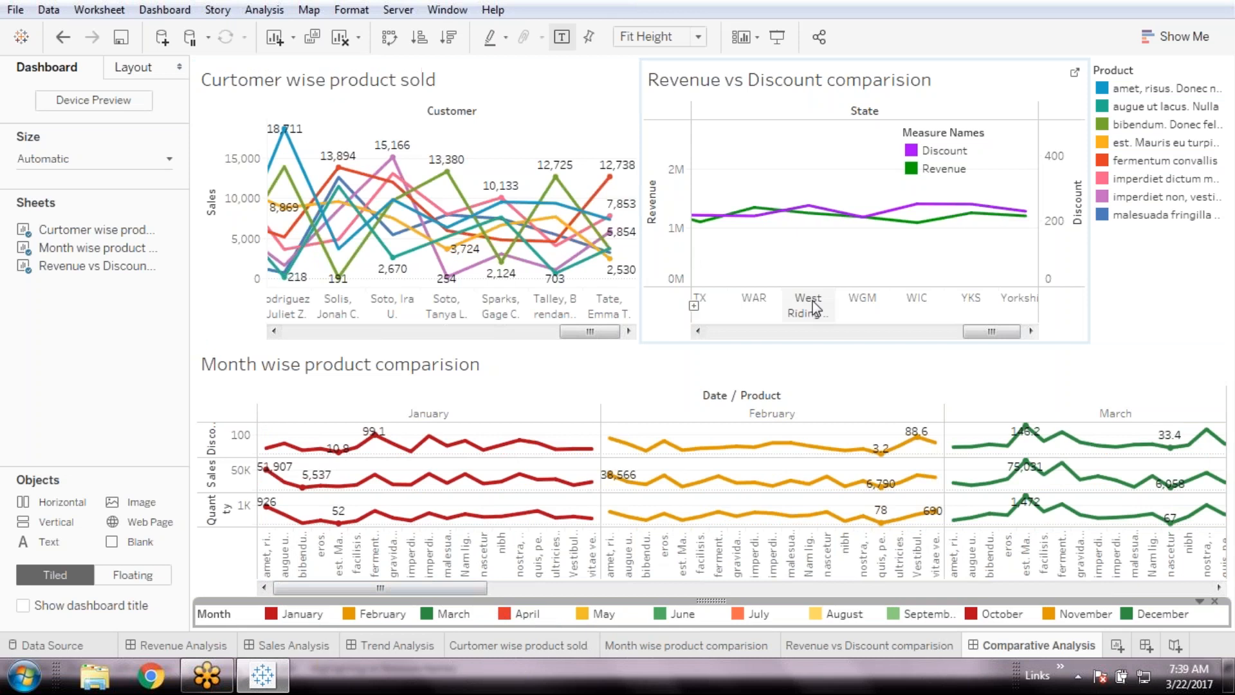
# - Remove the Product legend from the dashboard
pyautogui.click(1172, 75)
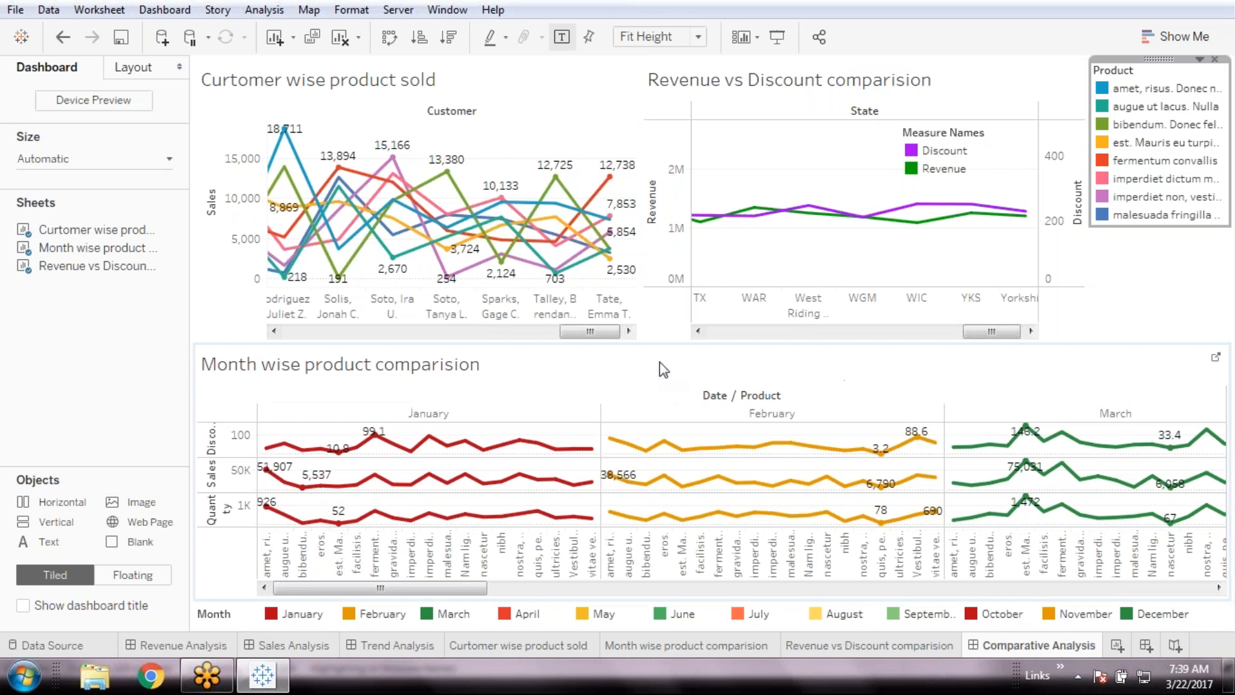
pyautogui.click(1200, 60)
pyautogui.click(1177, 300)
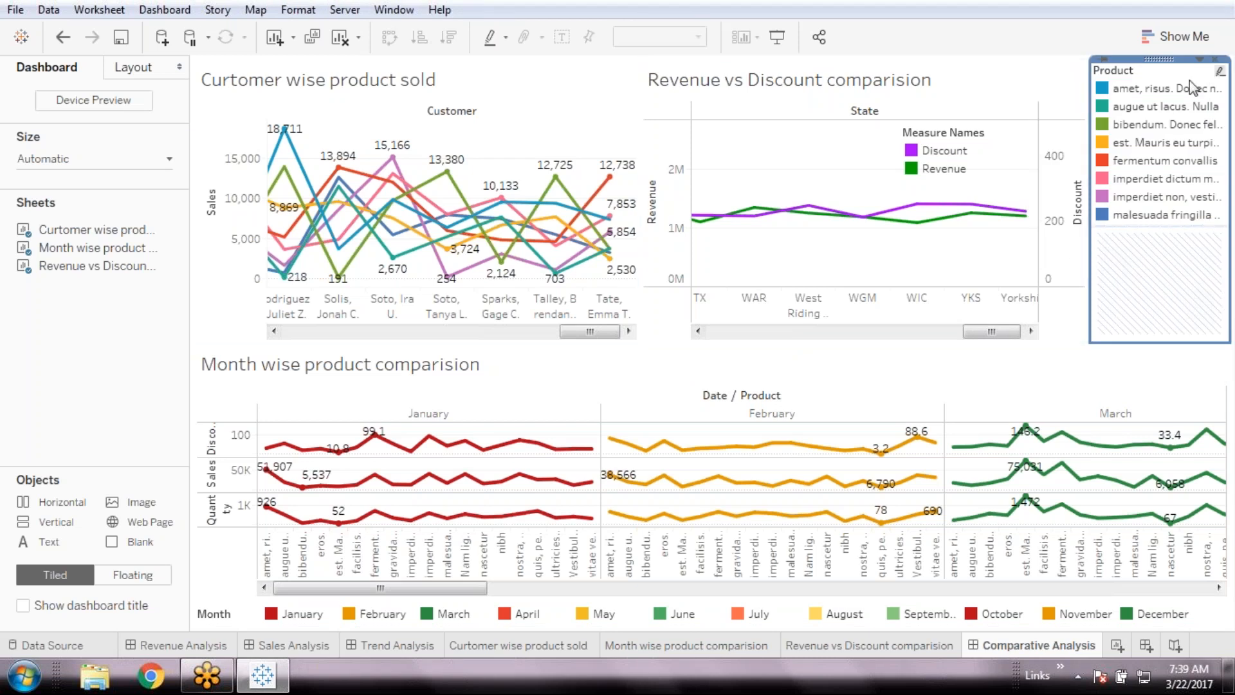
pyautogui.click(1169, 69)
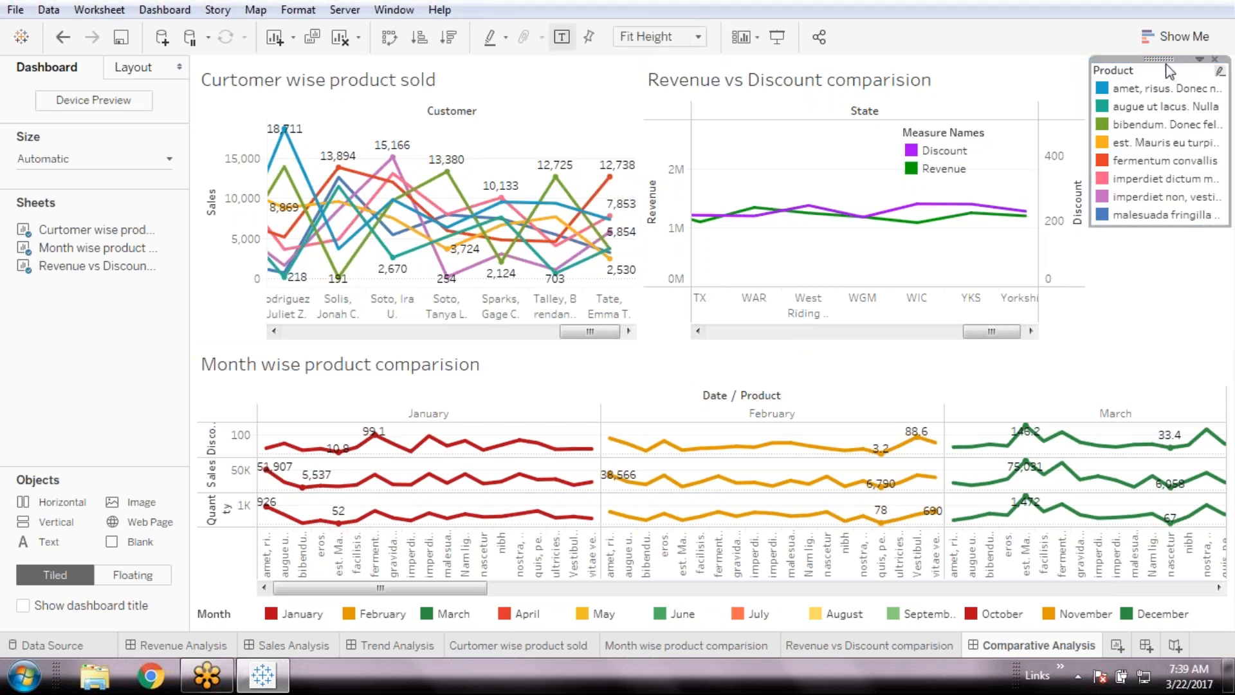
pyautogui.click(1215, 59)
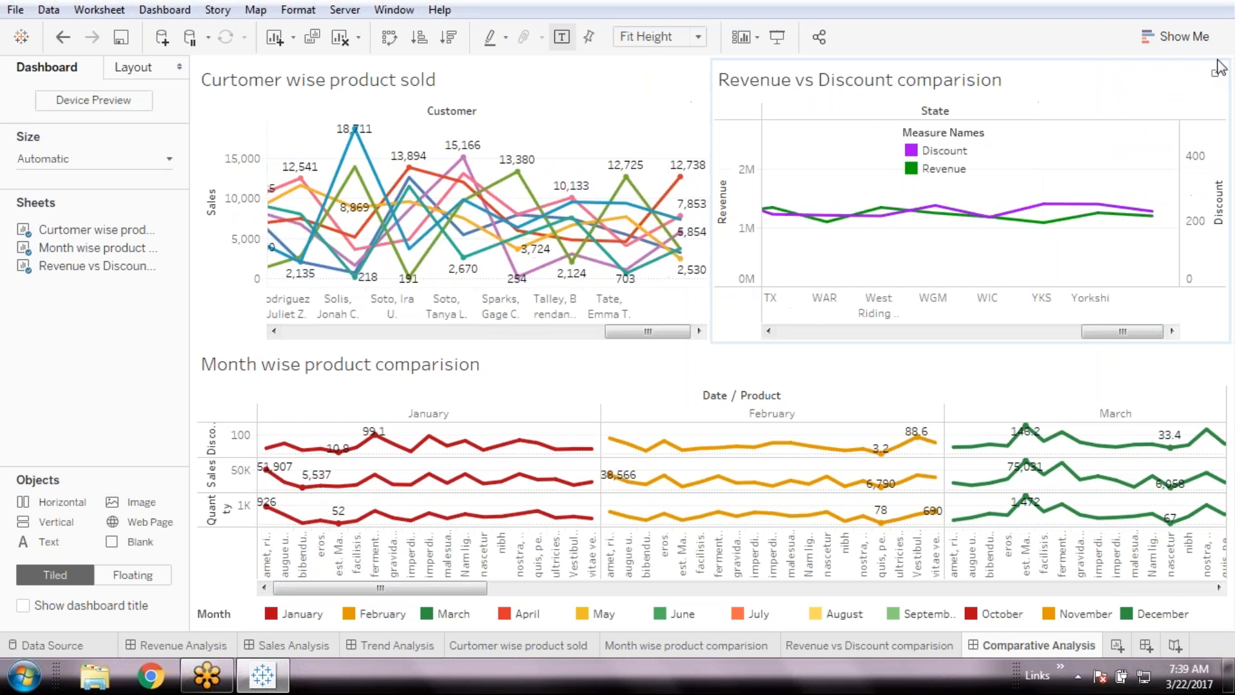
# - Retitle the Measure Names legend "Measures" and move it to the upper-right corner of the Revenue vs Discount comparision plot
pyautogui.click(674, 333)
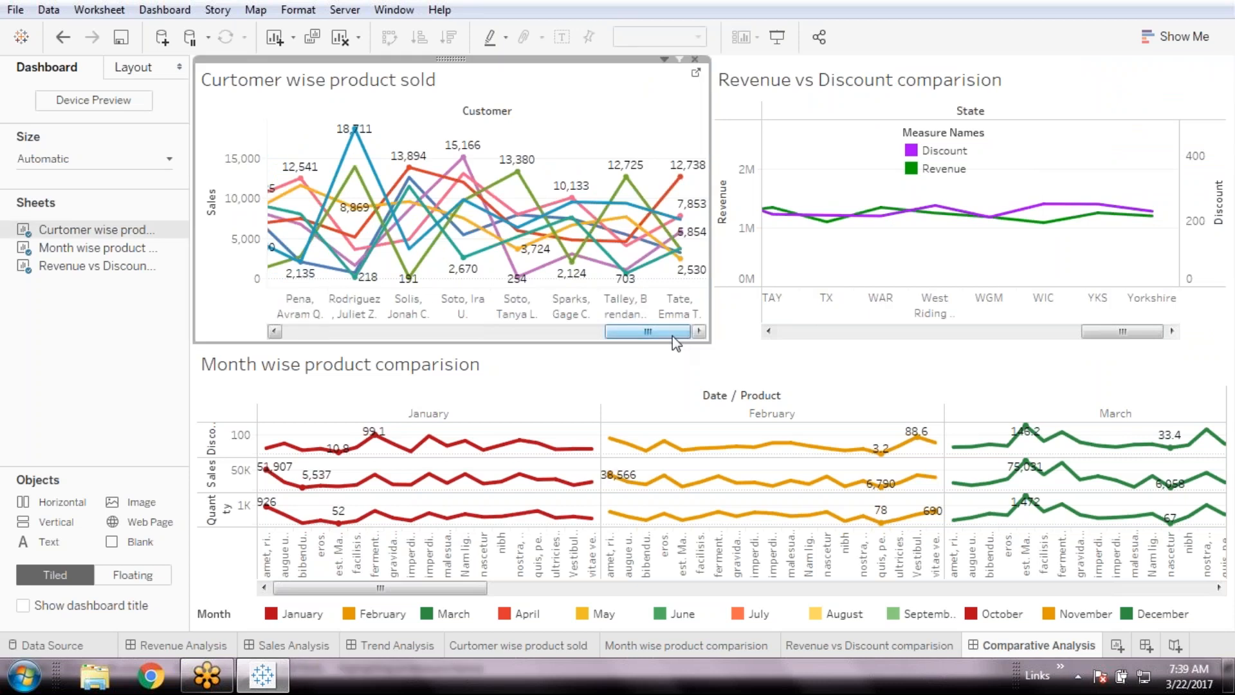
pyautogui.click(911, 333)
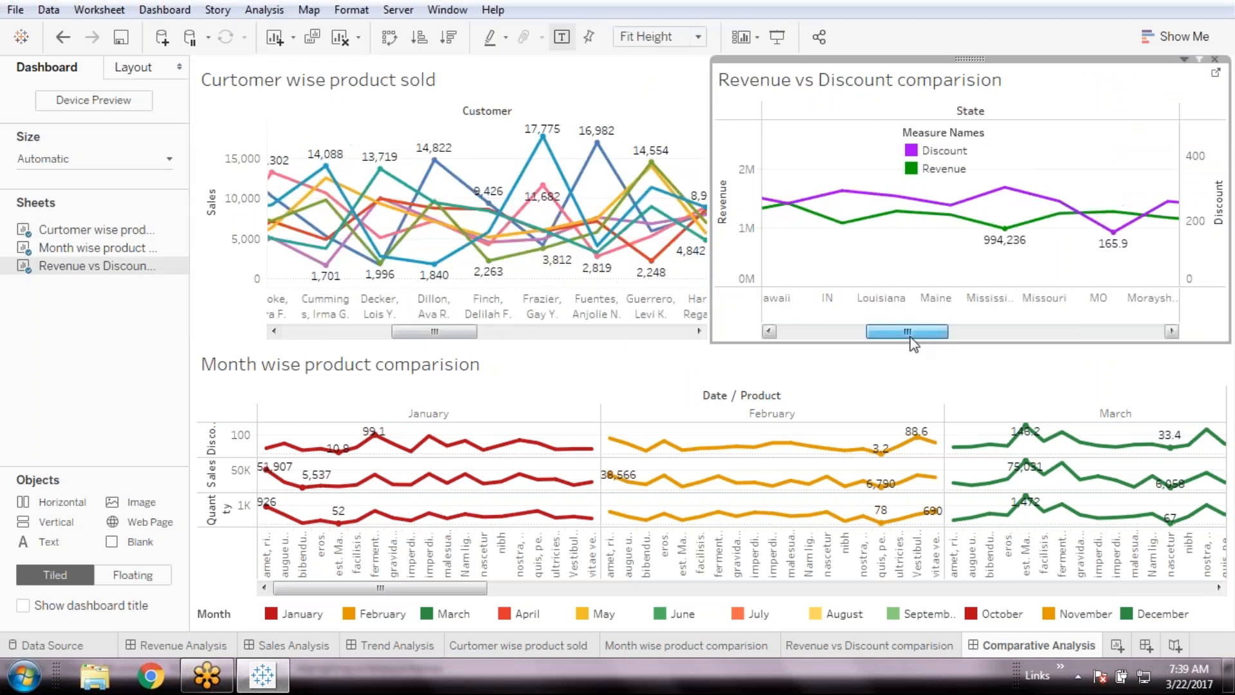
pyautogui.moveTo(910, 337); pyautogui.dragTo(822, 335)
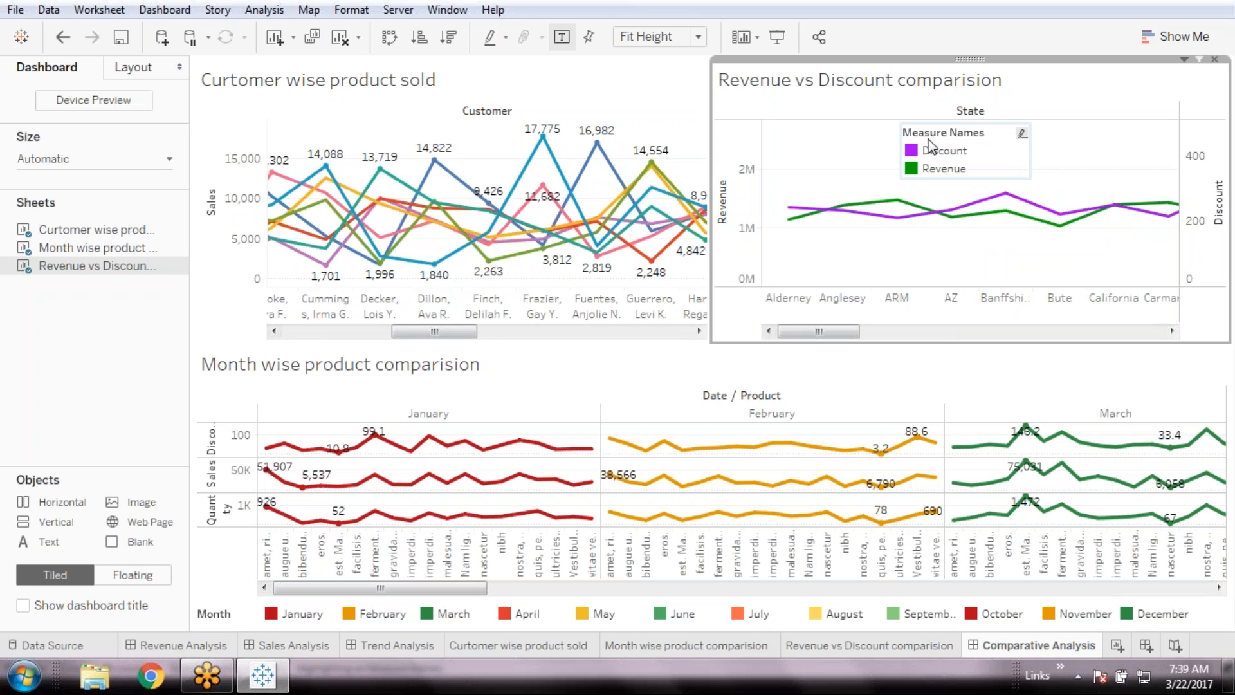
pyautogui.click(928, 145)
pyautogui.rightClick(950, 145)
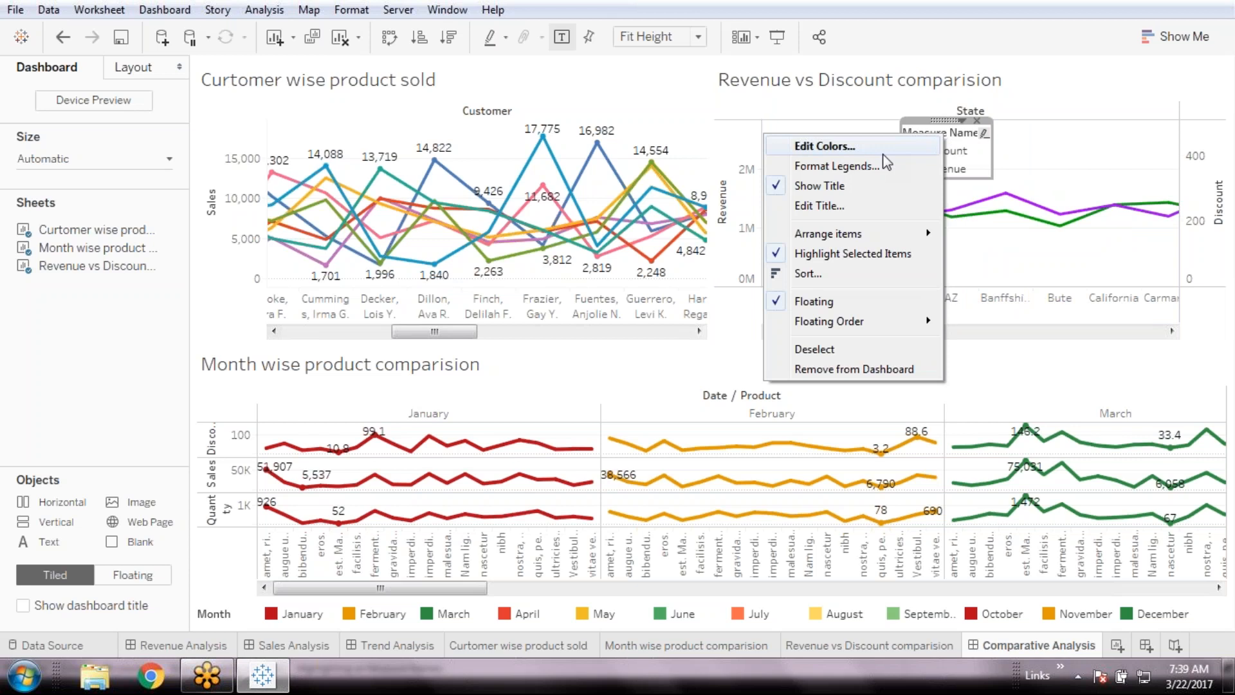
pyautogui.click(819, 206)
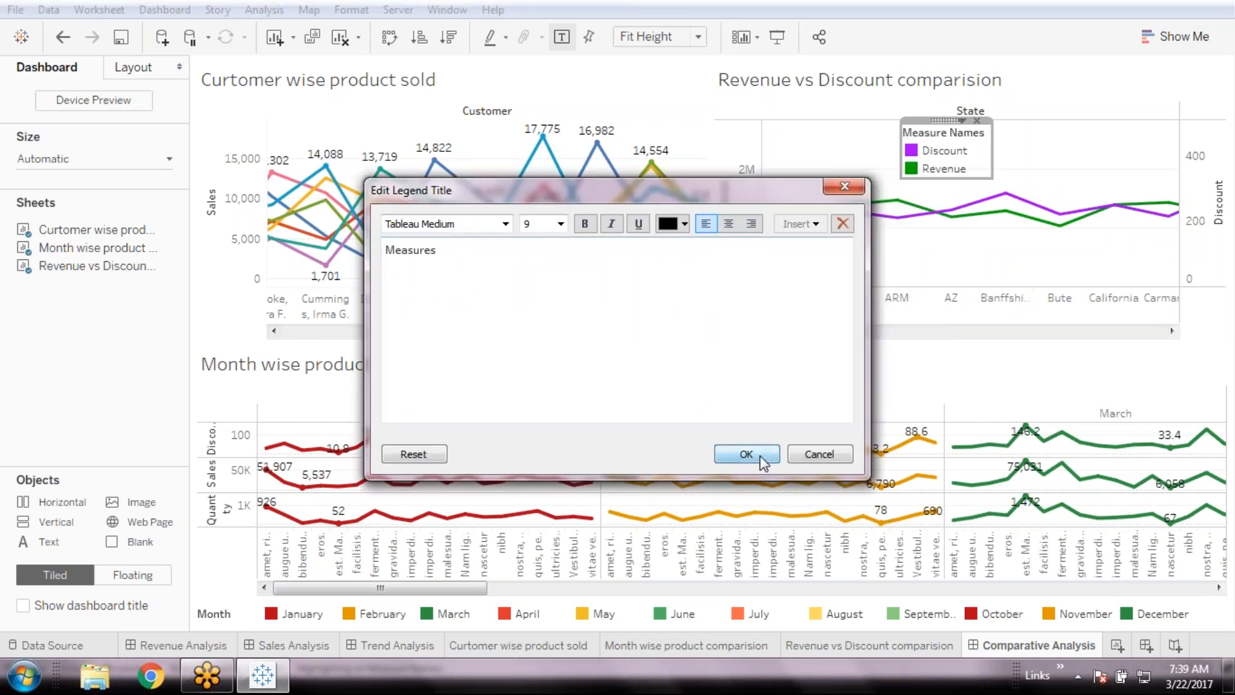
pyautogui.click(746, 454)
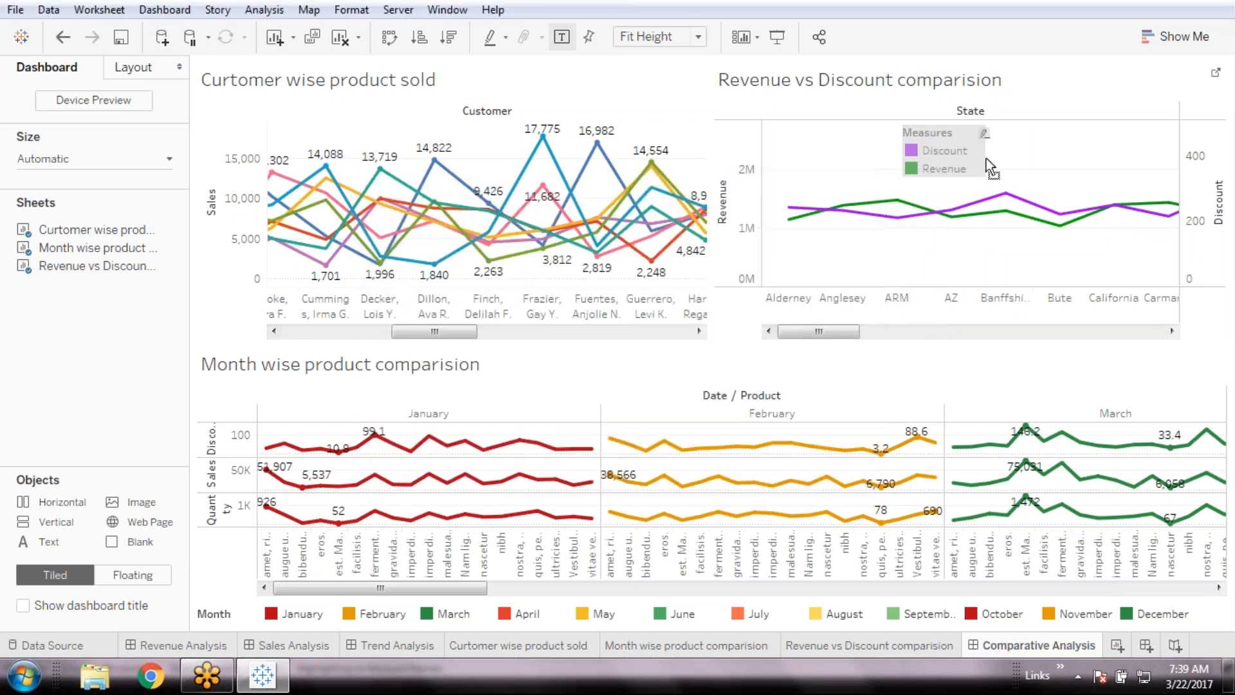
pyautogui.moveTo(937, 119); pyautogui.dragTo(1133, 117)
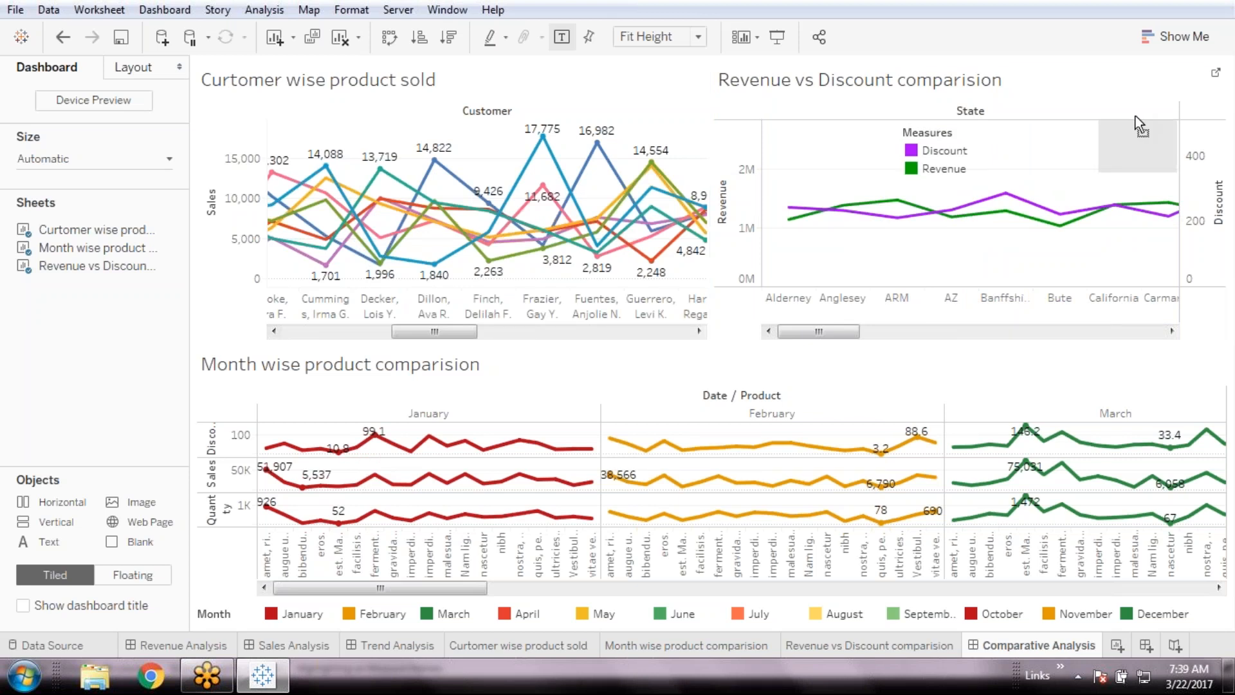
pyautogui.moveTo(1135, 116); pyautogui.dragTo(1136, 116)
# - Format the Measures legend with light cyan body shading at 29% opacity
pyautogui.rightClick(1133, 132)
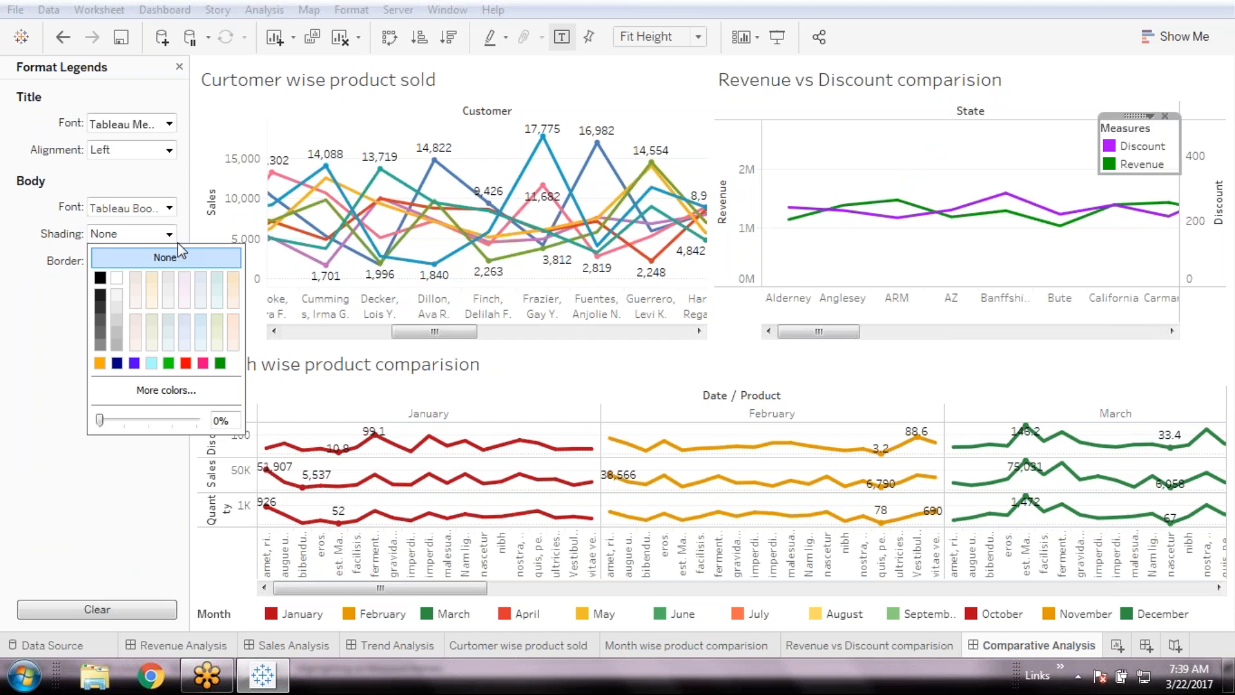
pyautogui.click(101, 363)
pyautogui.moveTo(198, 420); pyautogui.dragTo(127, 420)
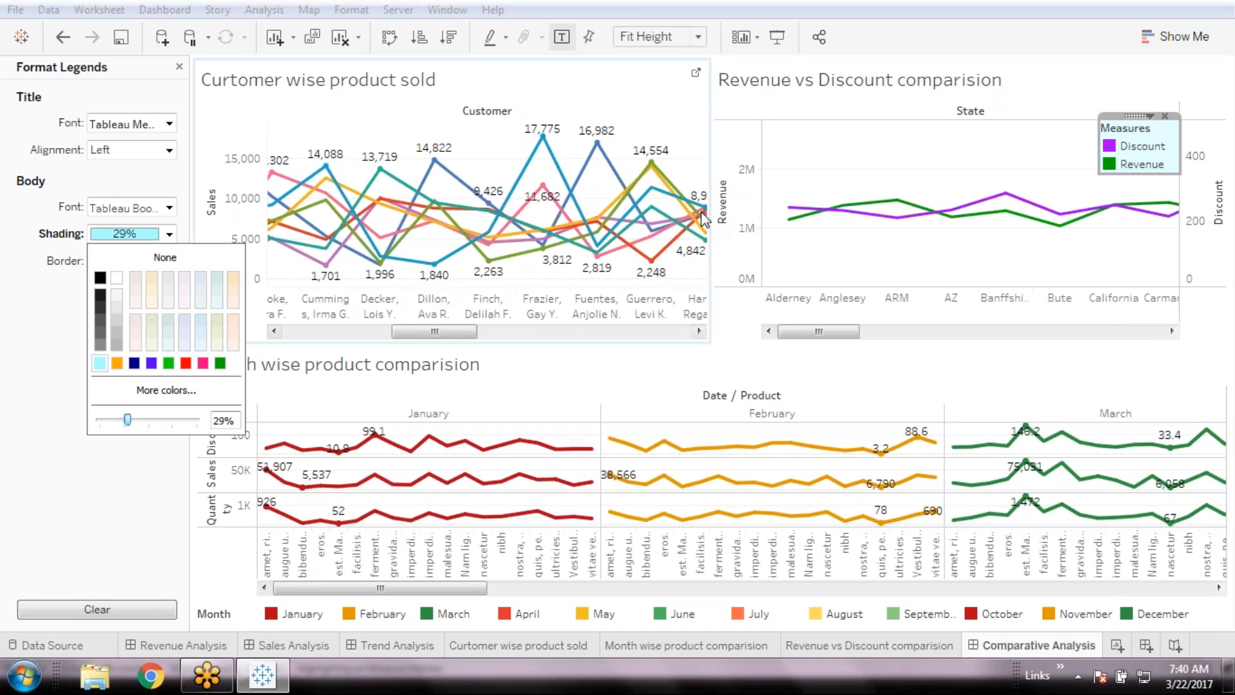
pyautogui.click(823, 156)
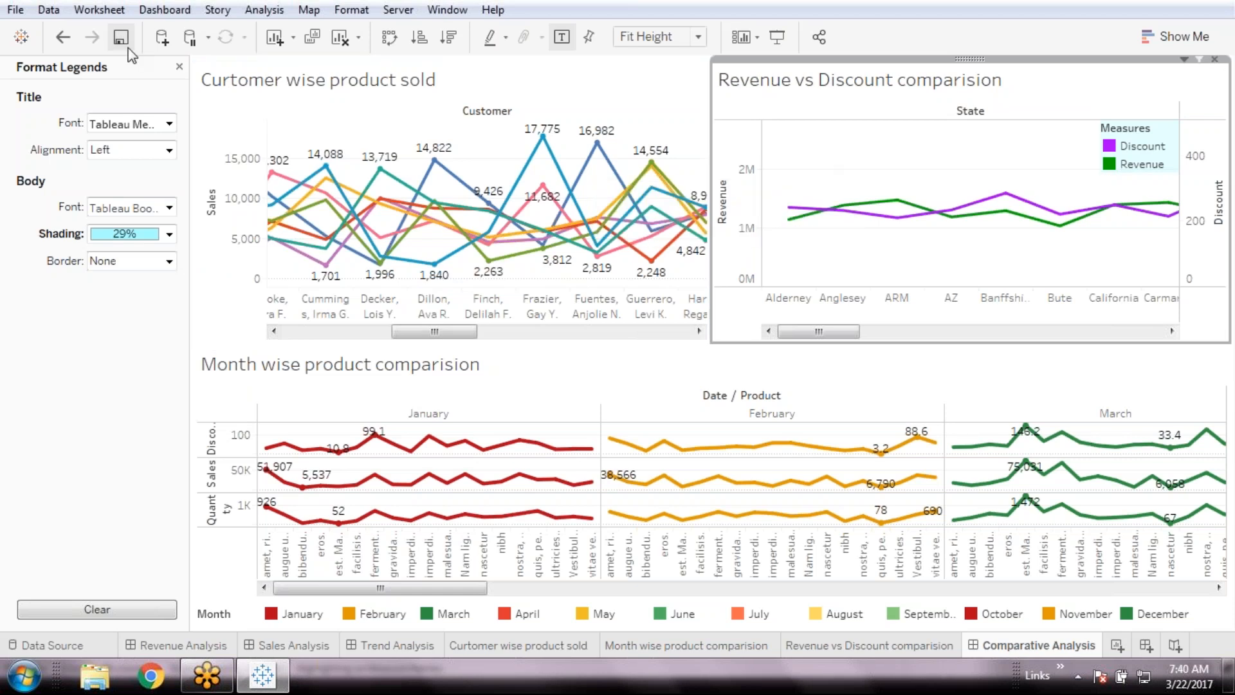
# - Format the Month legend with light cyan body shading at 28% opacity
pyautogui.click(484, 614)
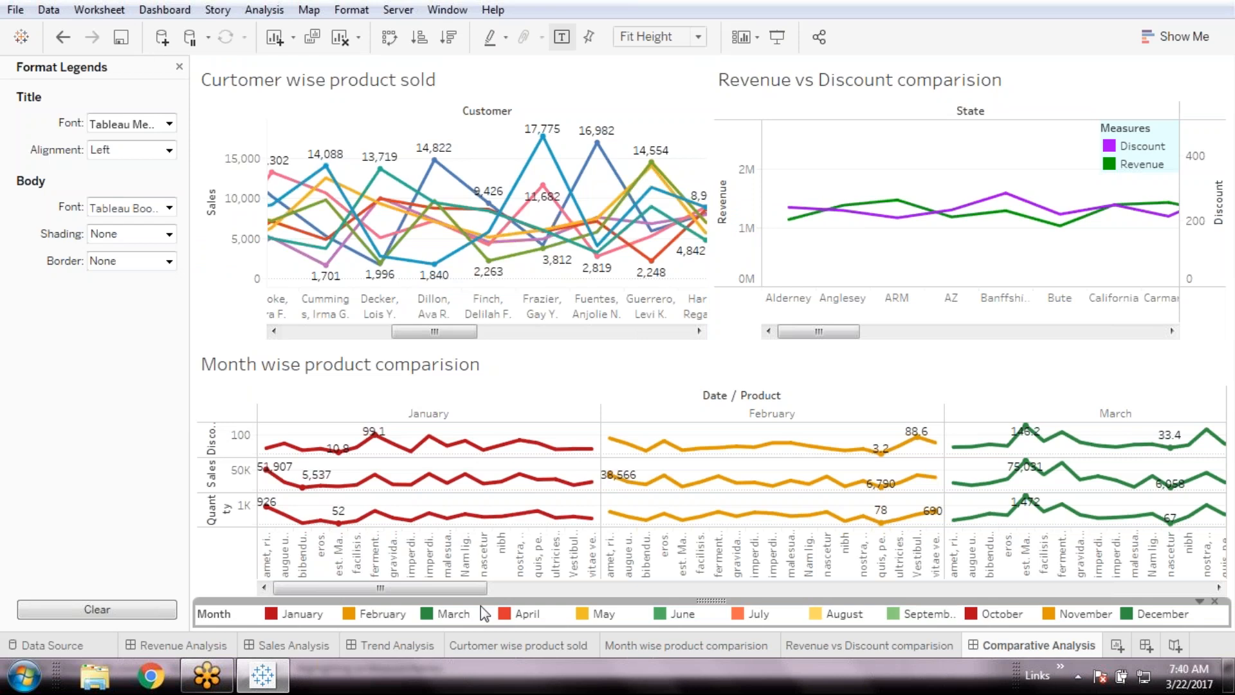
pyautogui.click(168, 234)
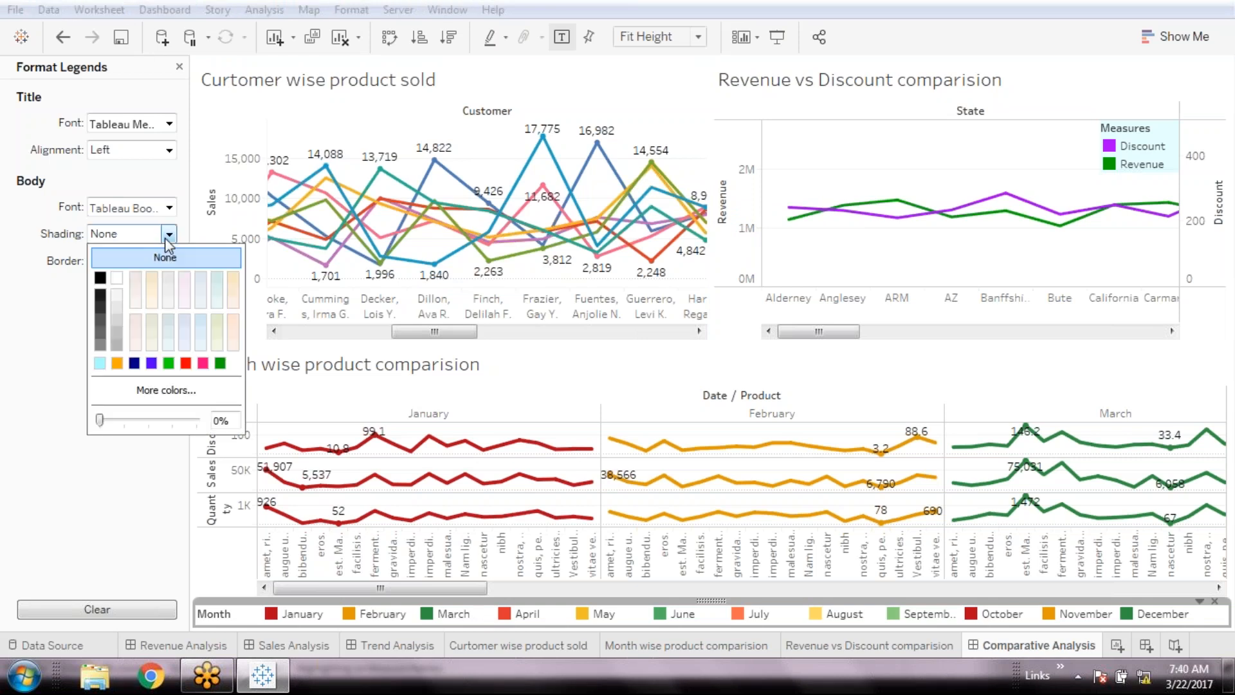
pyautogui.click(100, 362)
pyautogui.moveTo(100, 420); pyautogui.dragTo(126, 419)
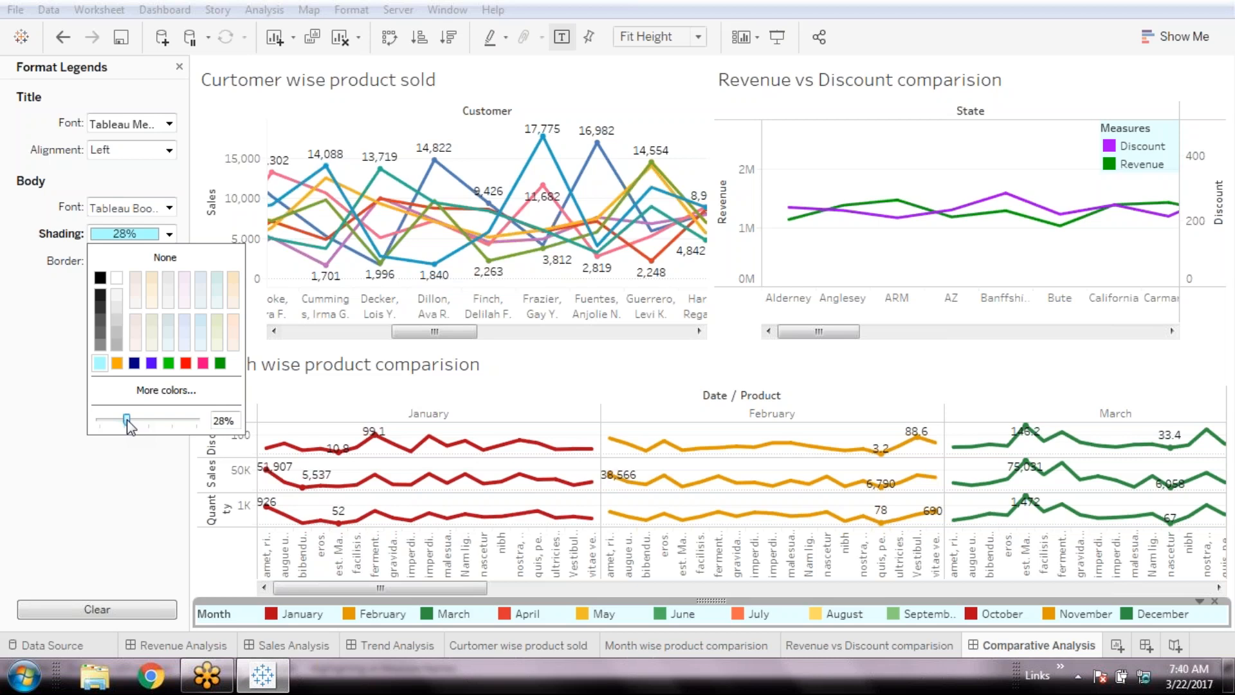
pyautogui.click(545, 132)
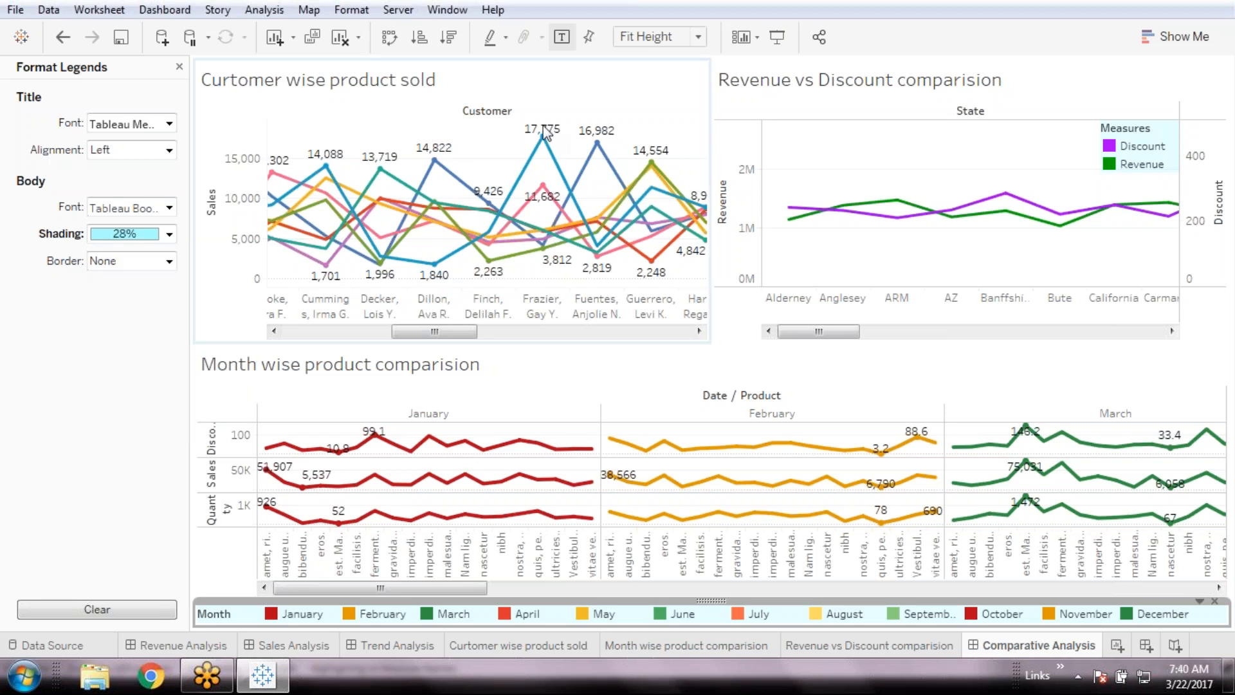
# - Add thin gray default borders to the cells, pane and header of the Curtomer wise product sold chart
pyautogui.click(546, 132)
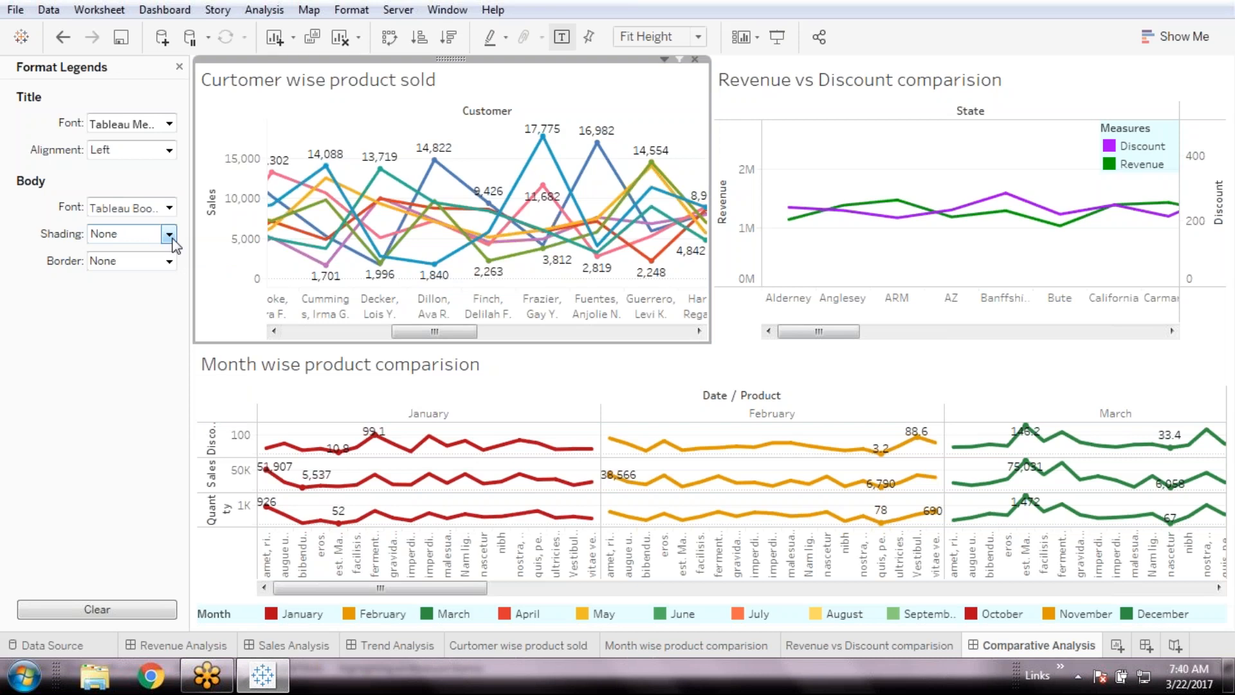
pyautogui.click(412, 225)
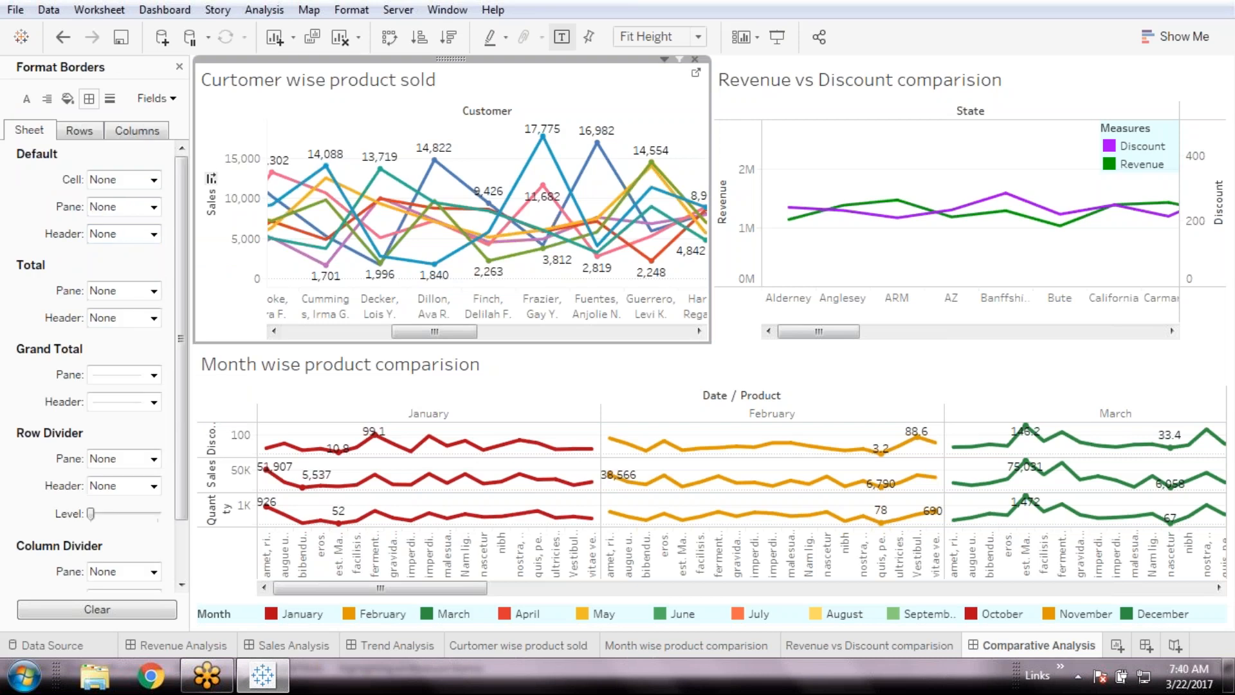
pyautogui.click(122, 234)
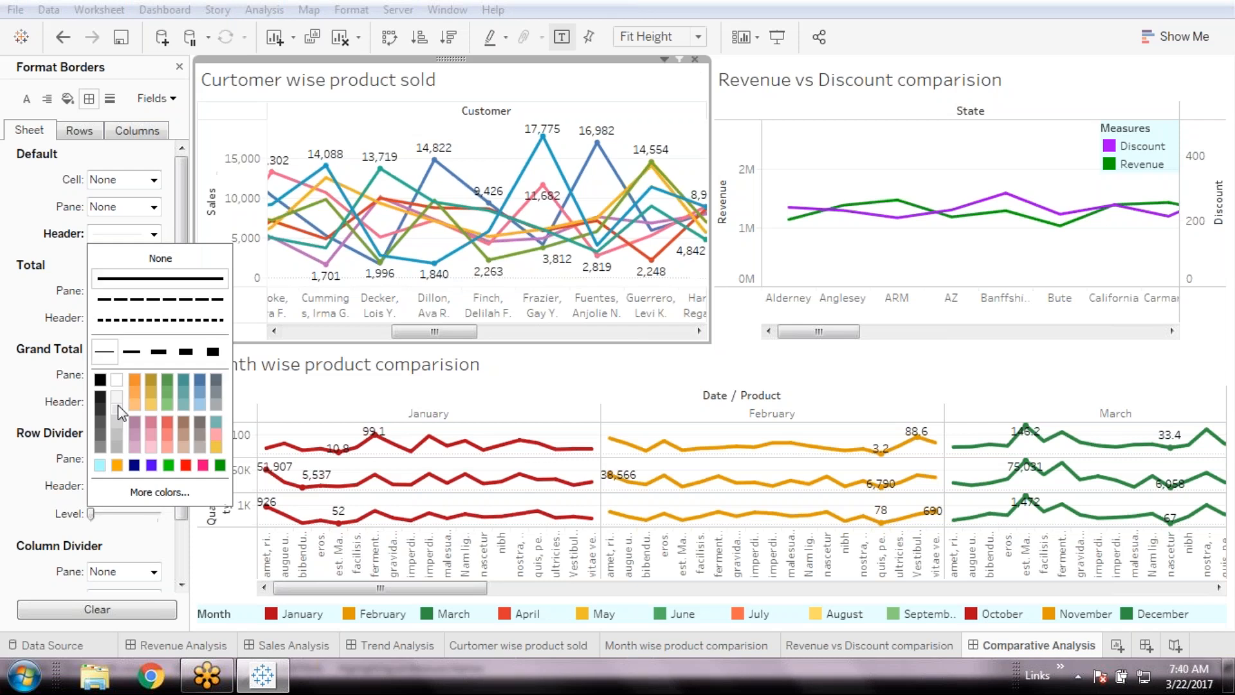
pyautogui.click(116, 421)
pyautogui.click(16, 216)
pyautogui.click(154, 180)
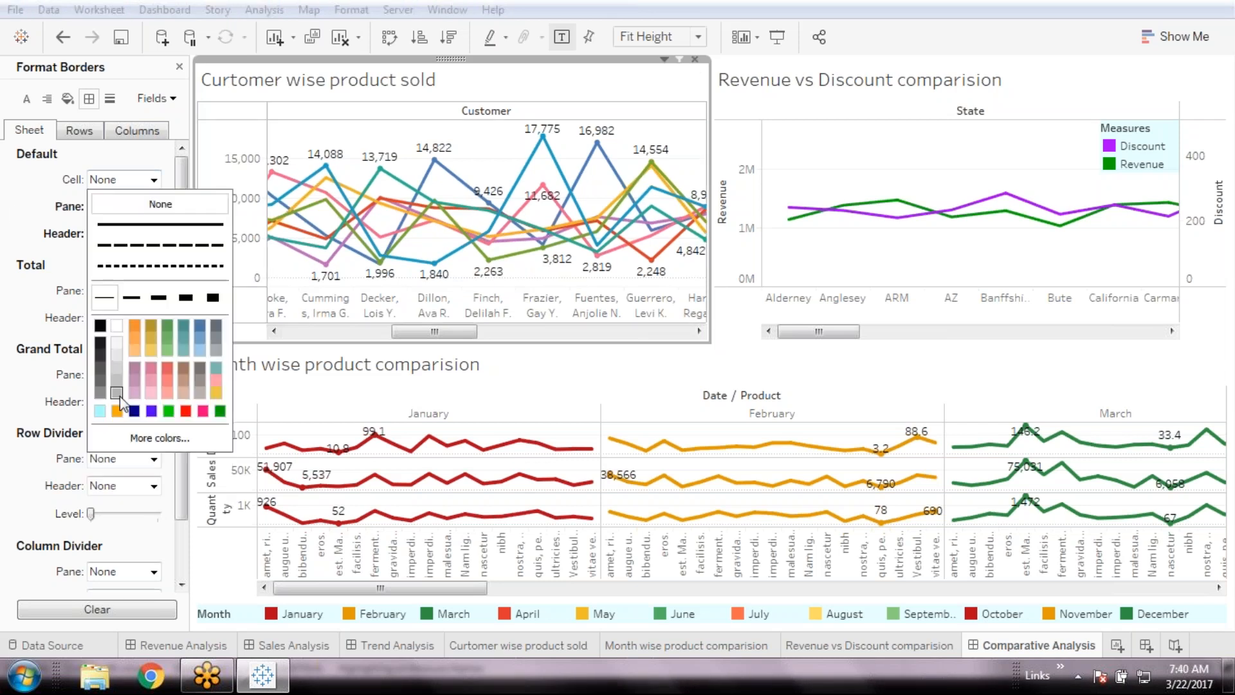
pyautogui.click(116, 393)
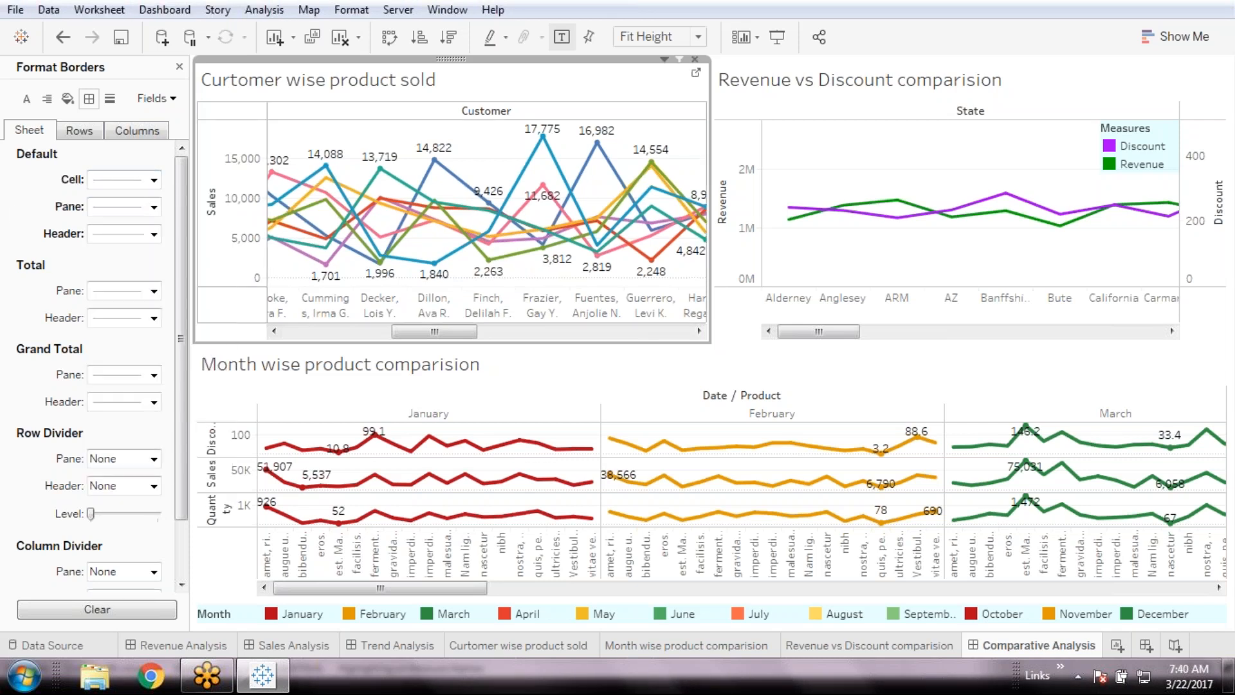
# - Add thin gray default borders to the pane and header of the Revenue vs Discount comparision chart
pyautogui.click(788, 101)
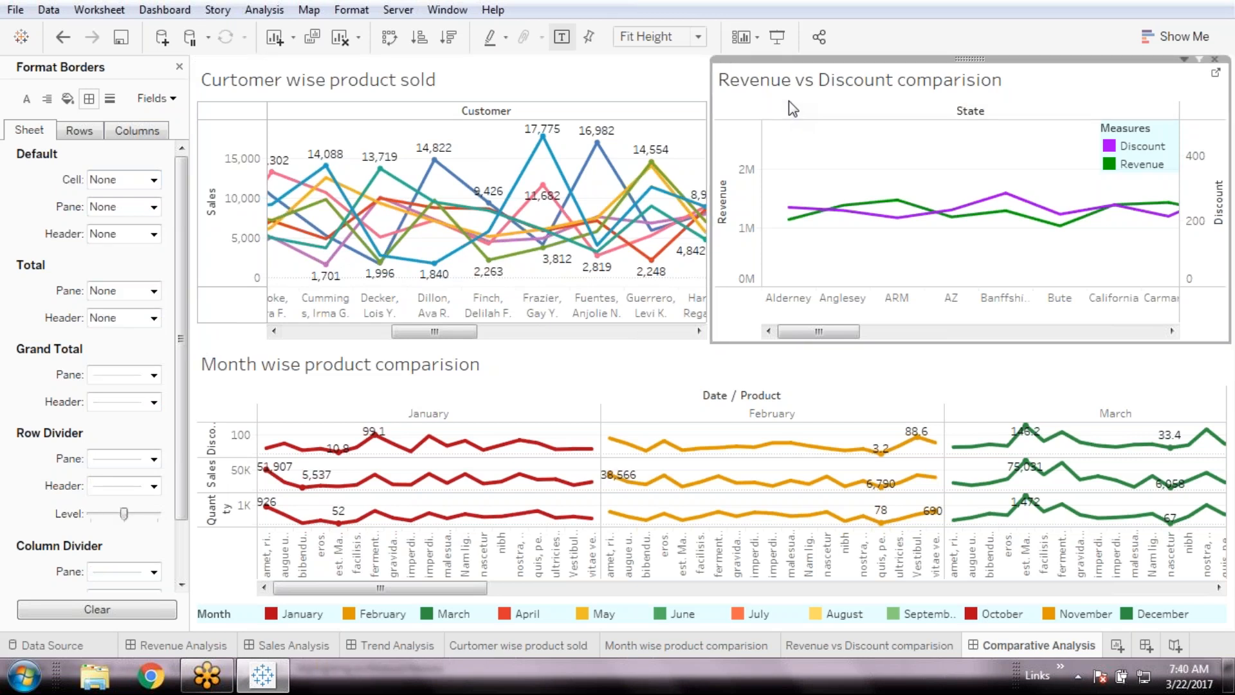
pyautogui.click(122, 233)
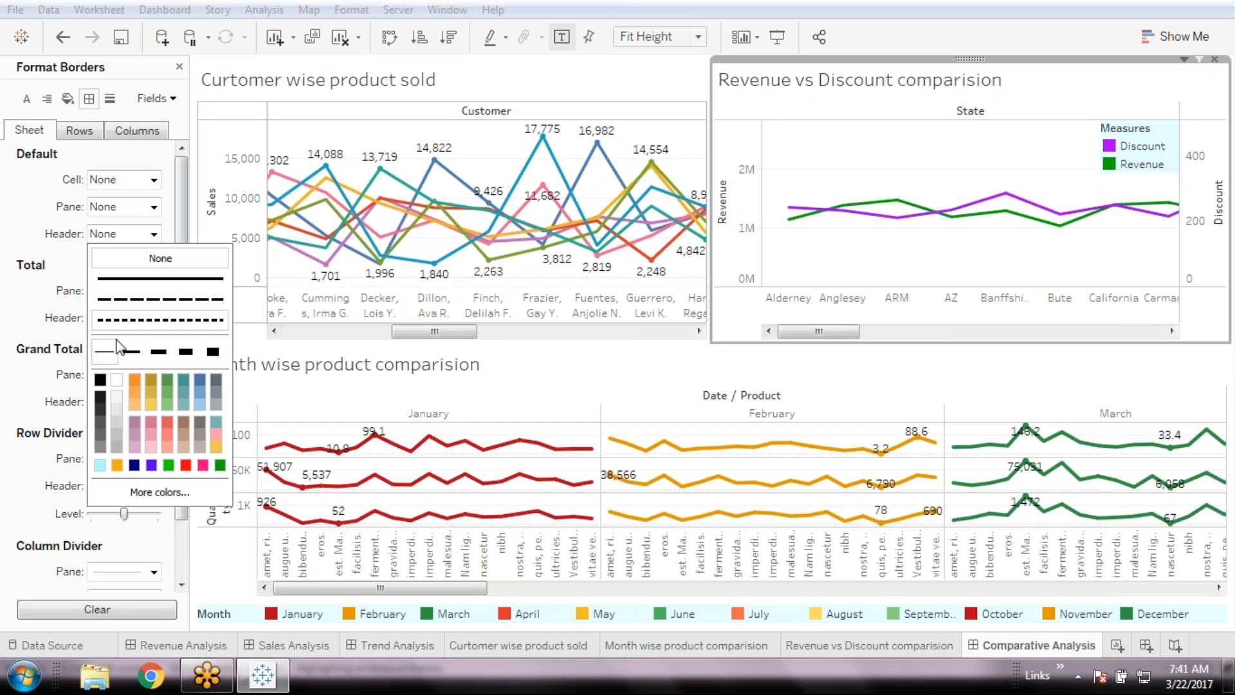
pyautogui.click(114, 347)
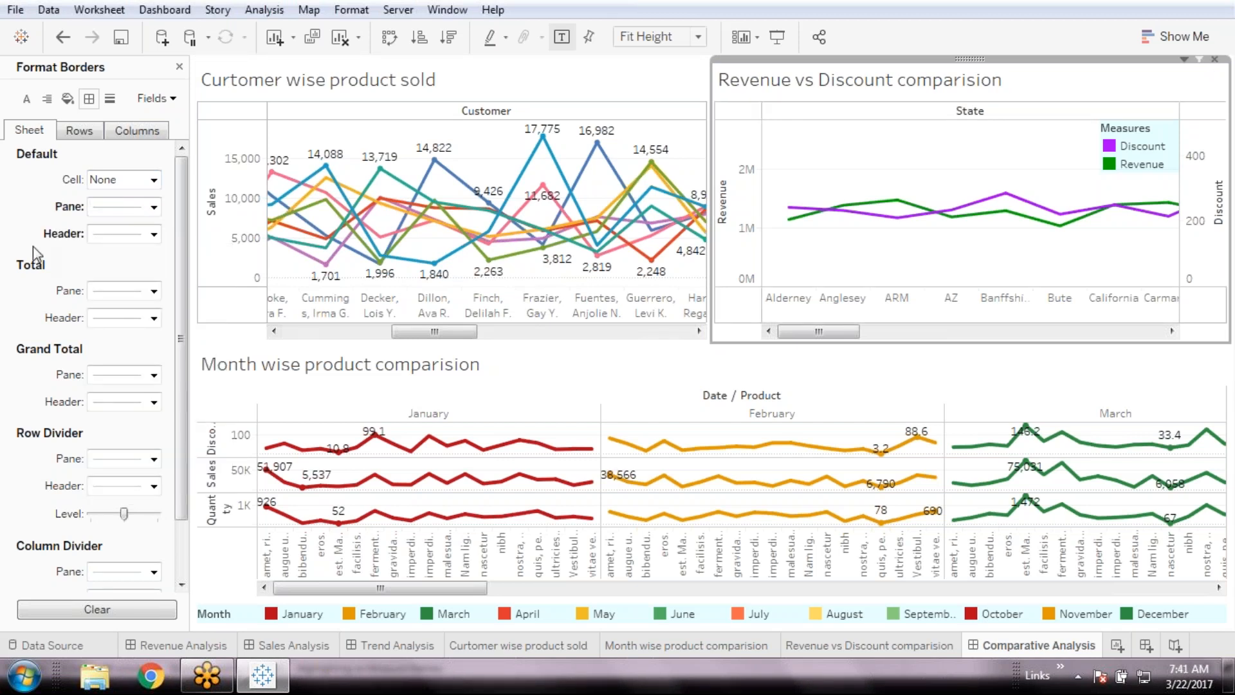
# - Add thin gray default borders to the pane and header of the Month wise product comparision chart
pyautogui.click(557, 365)
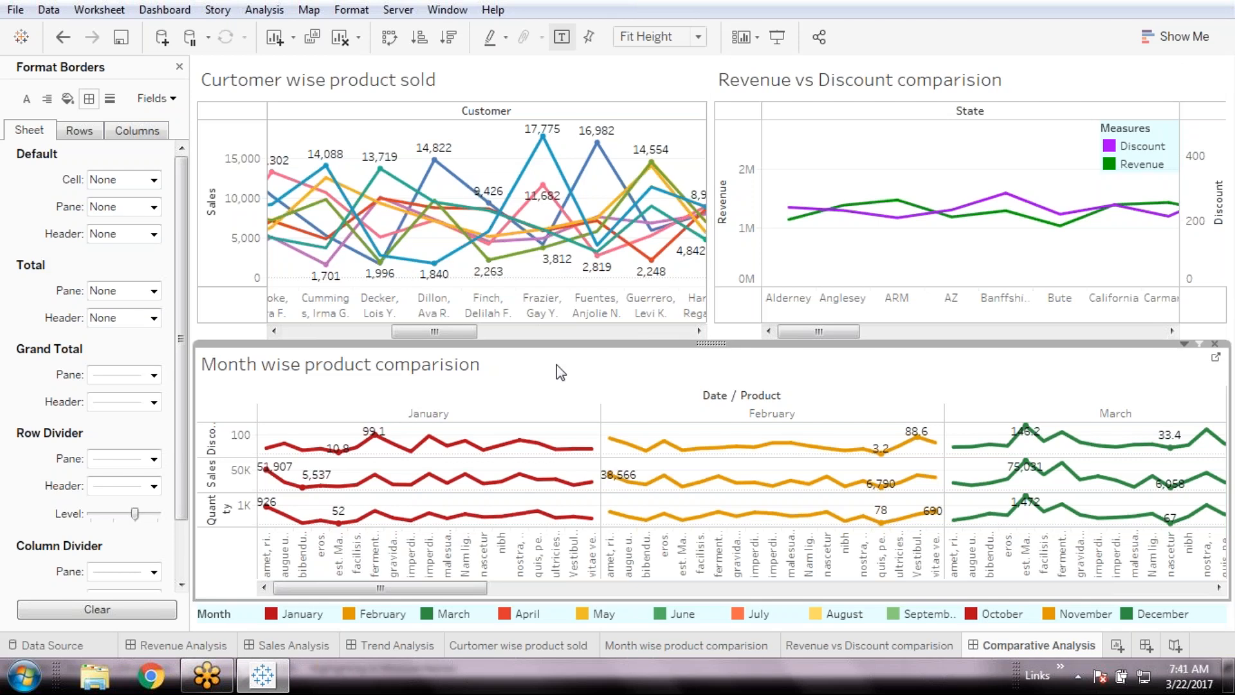
pyautogui.click(153, 206)
pyautogui.click(99, 421)
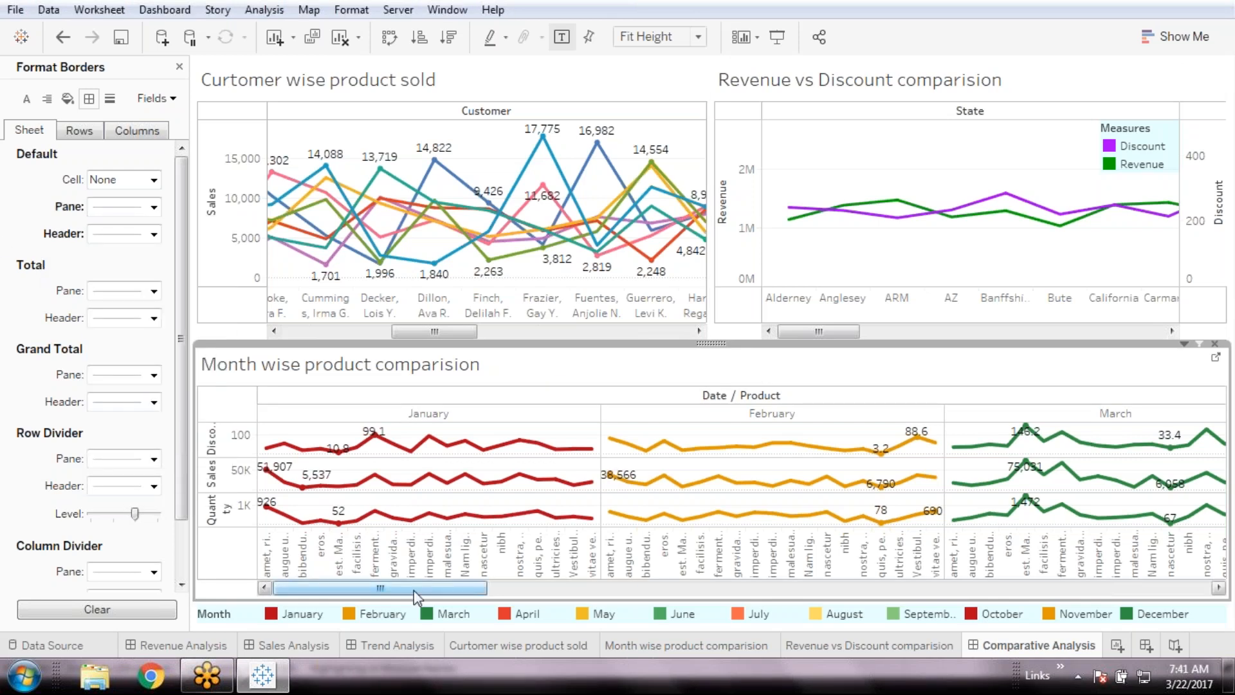
# - Try resizing the product header columns in the Month wise product comparision chart and undo the change
pyautogui.moveTo(414, 590); pyautogui.dragTo(928, 497)
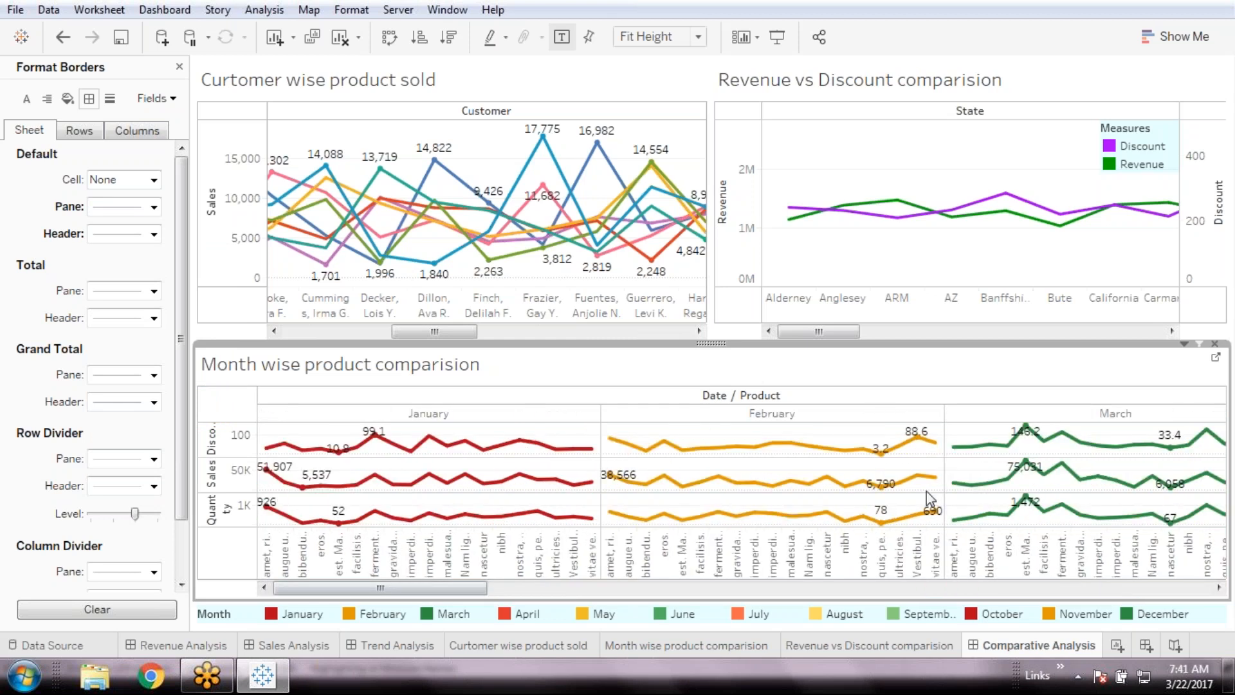
pyautogui.moveTo(947, 522)
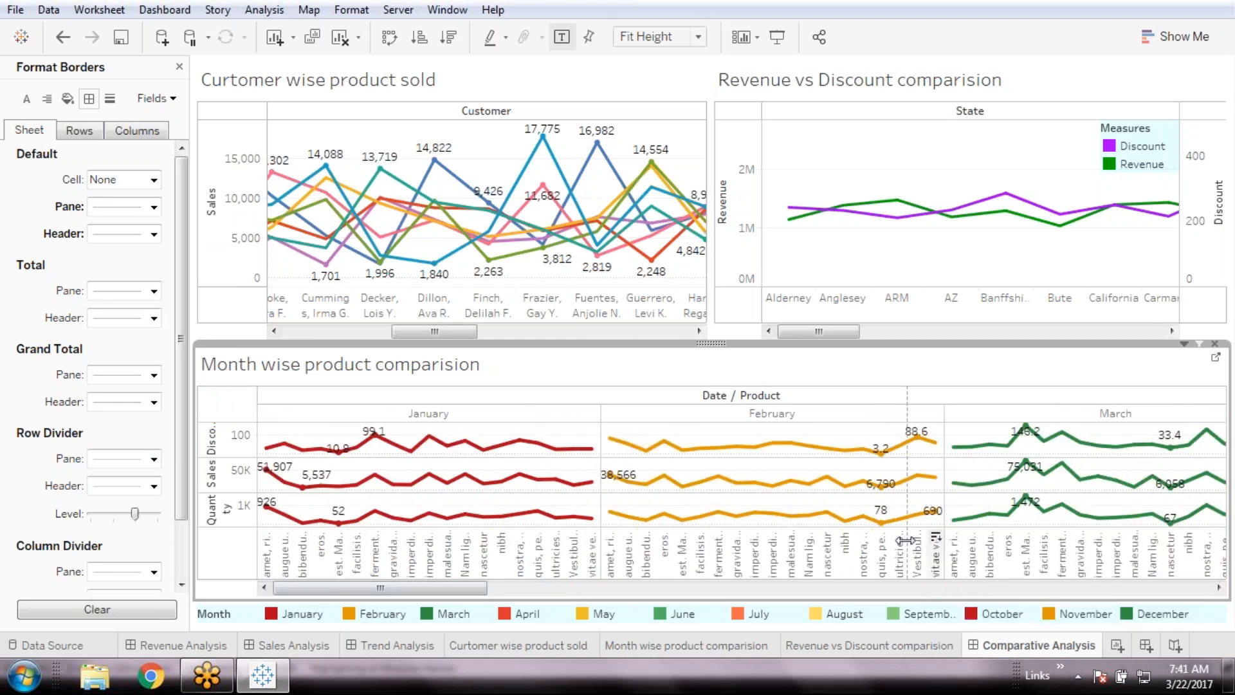
pyautogui.moveTo(909, 554); pyautogui.dragTo(906, 554)
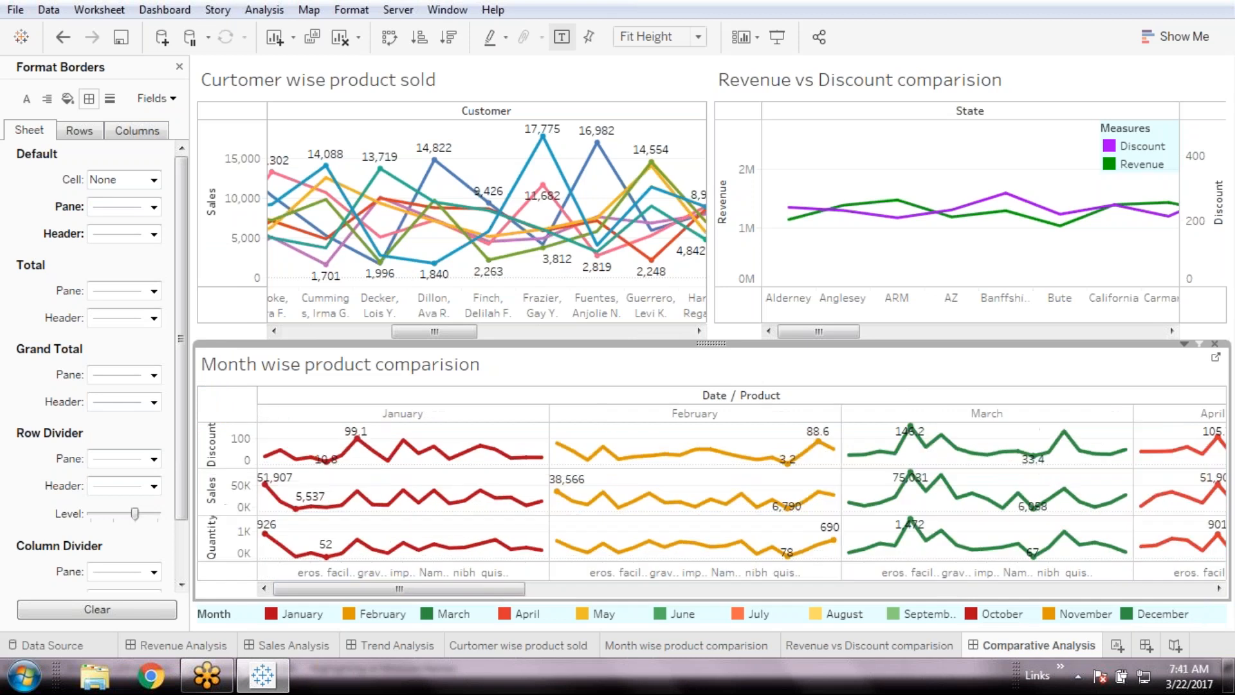
pyautogui.hotkey('ctrl', 'z')
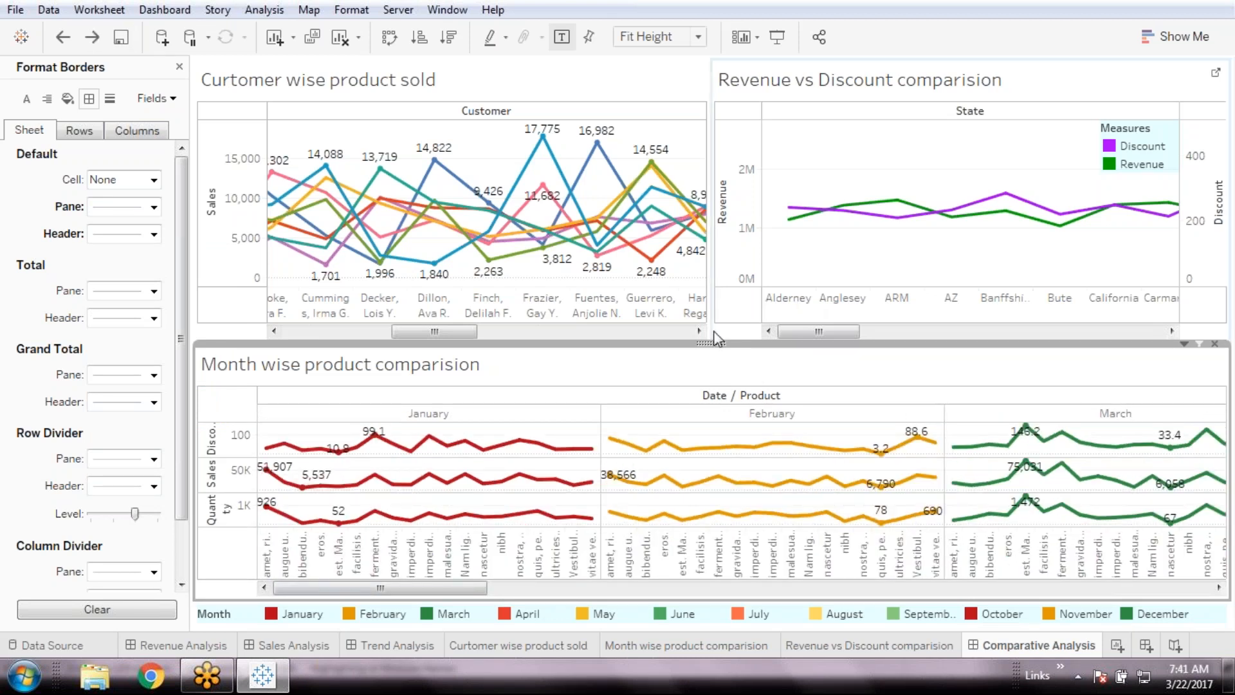
pyautogui.click(529, 87)
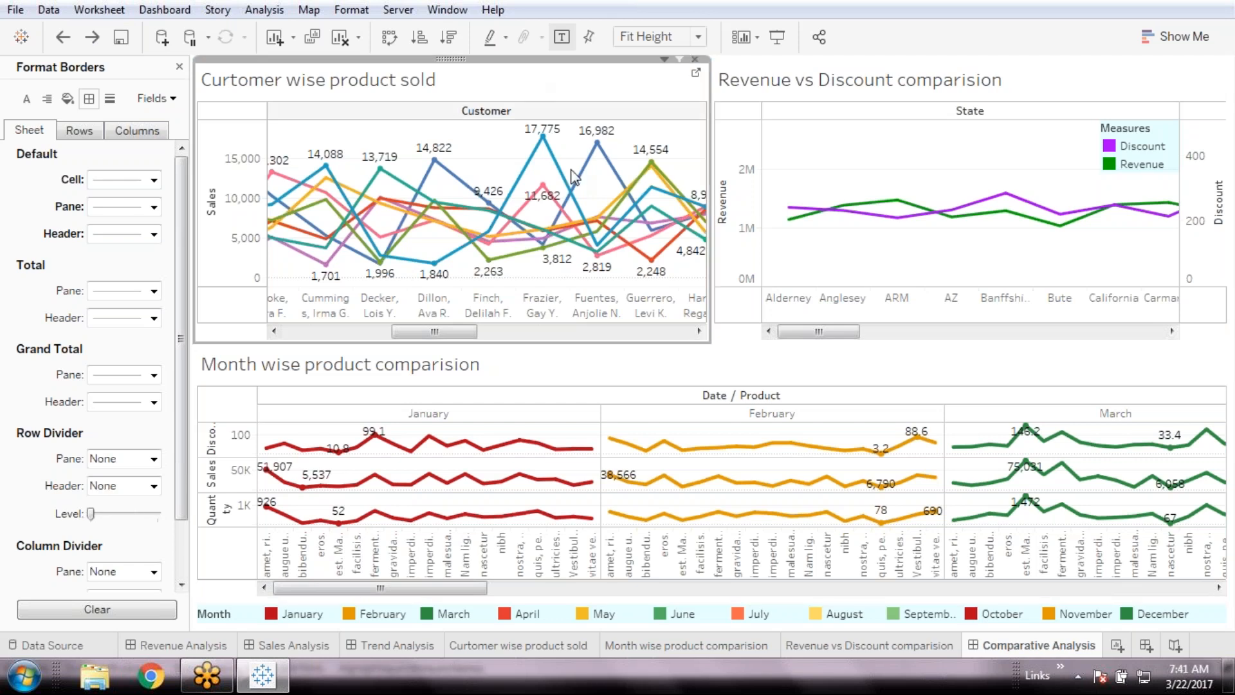
pyautogui.click(988, 83)
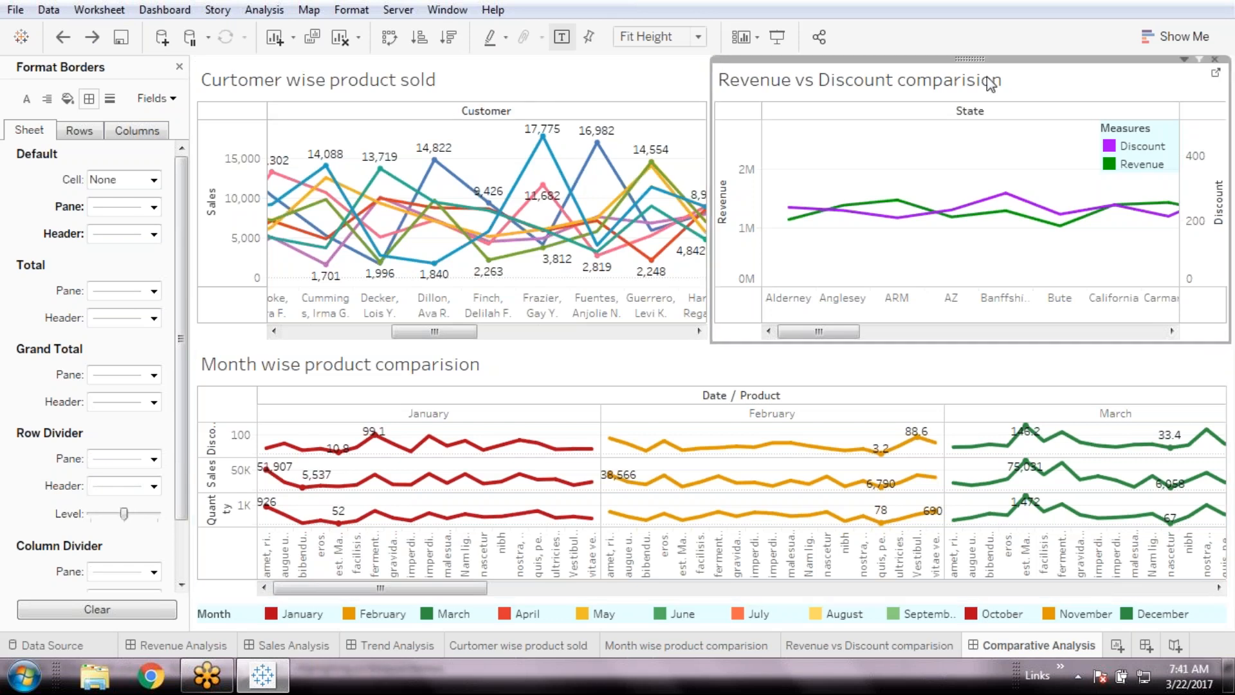
pyautogui.click(557, 371)
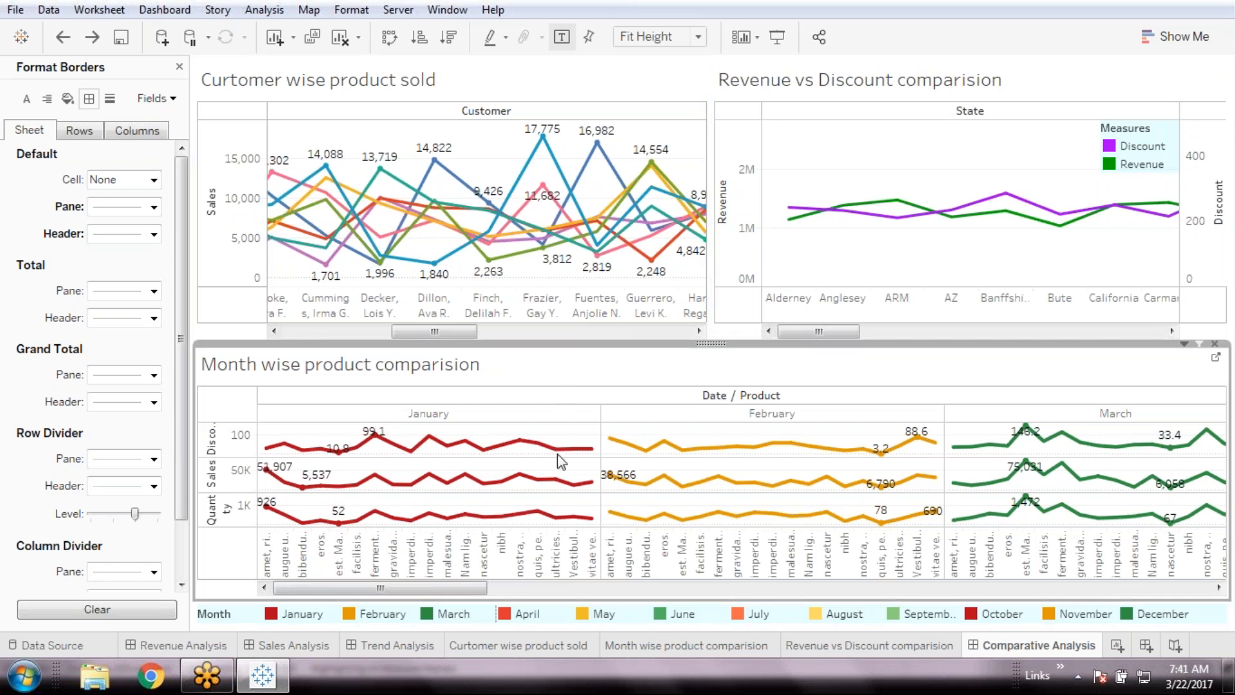
pyautogui.moveTo(558, 453)
pyautogui.moveTo(624, 517)
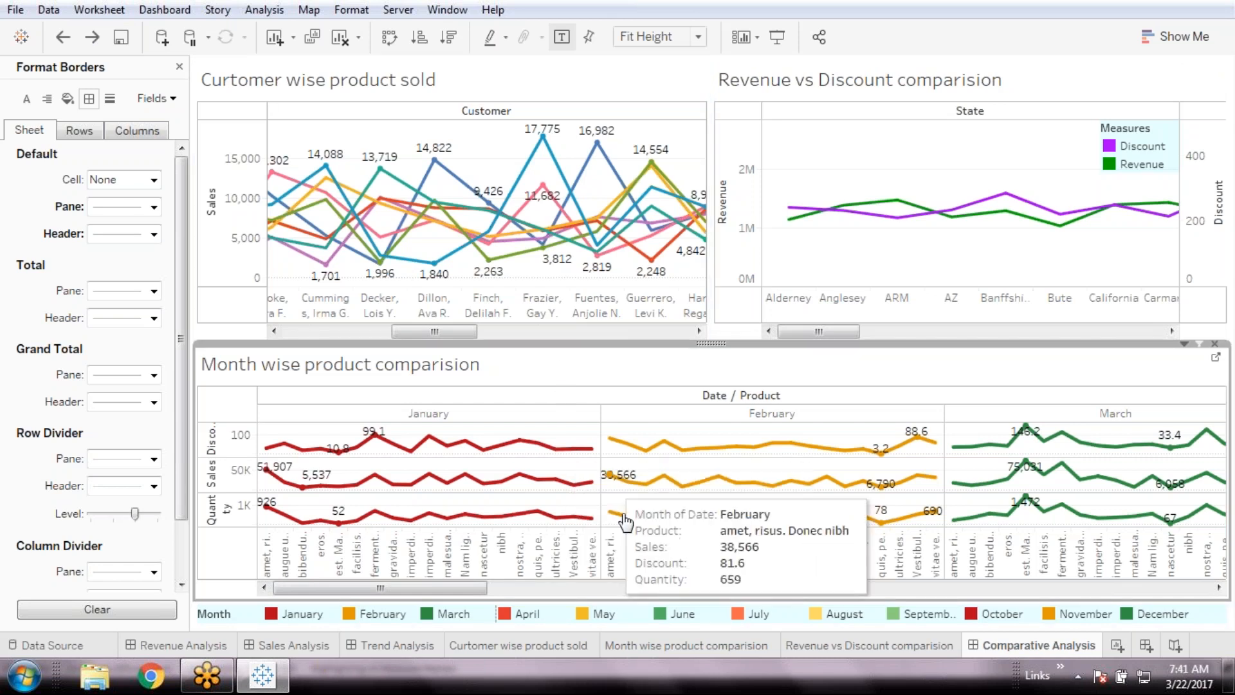
# - Hide the Curtomer wise product sold, Month wise product comparision and Revenue vs Discount comparision worksheets and return to the Comparative Analysis dashboard
pyautogui.click(504, 642)
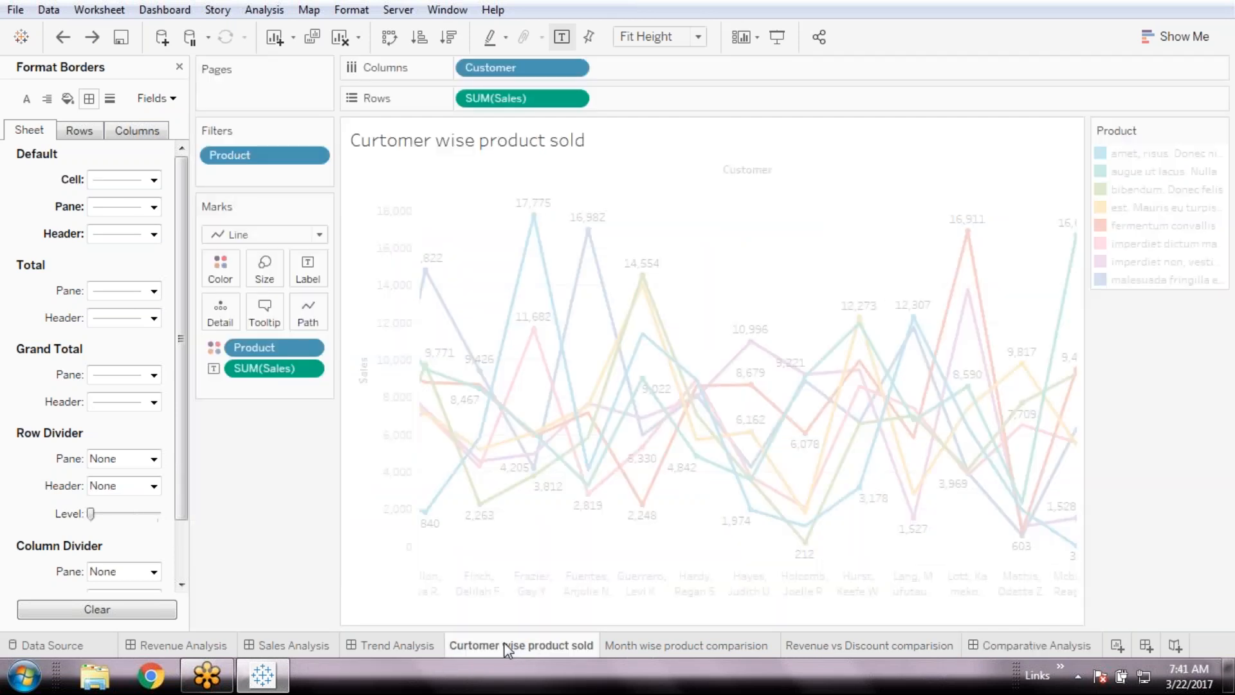
pyautogui.rightClick(504, 642)
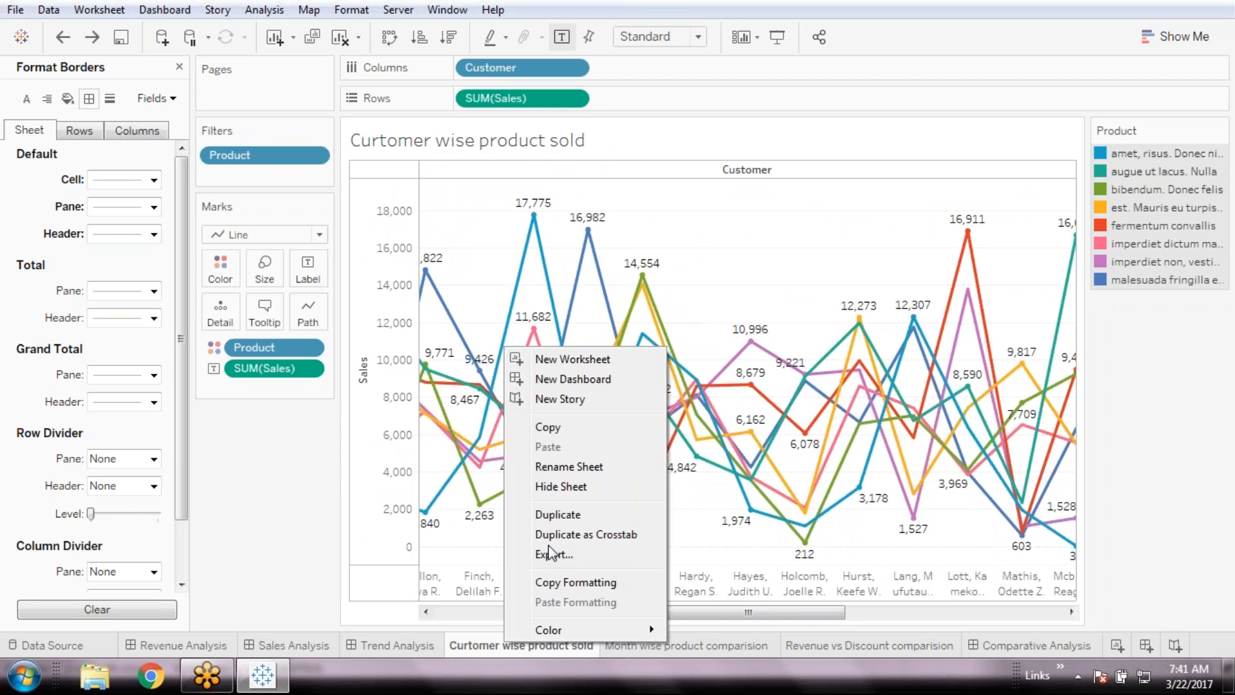
pyautogui.click(527, 647)
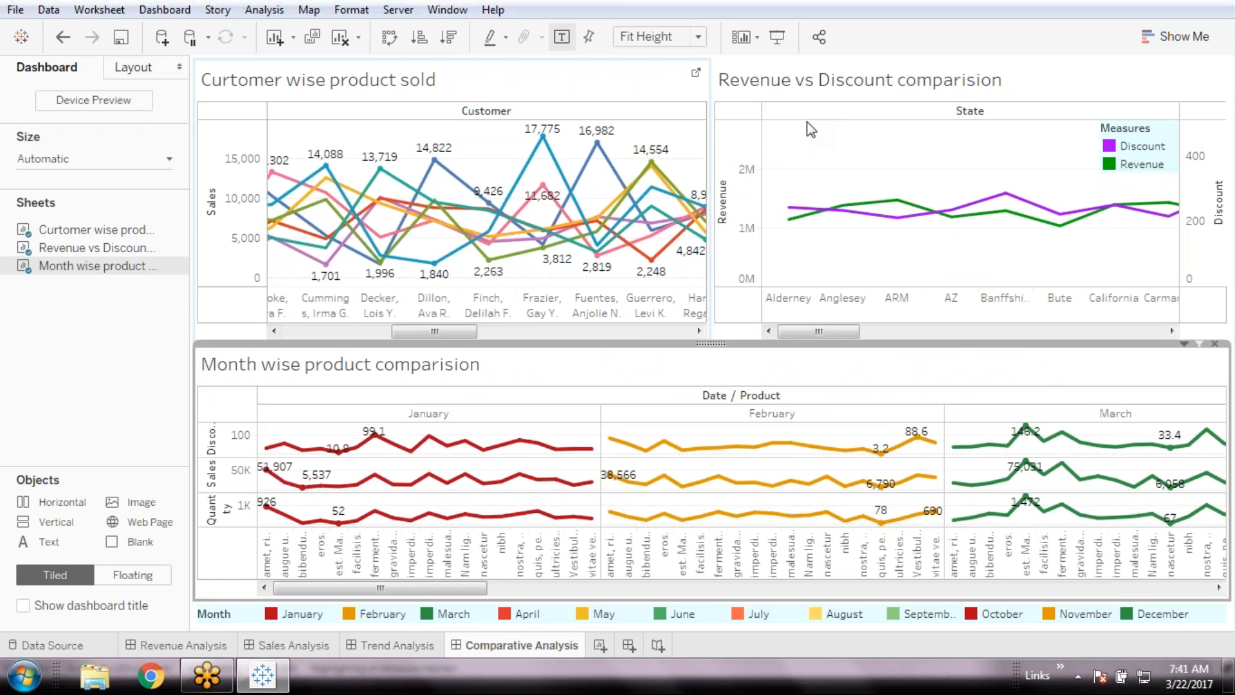
# - Review the dashboard in presentation mode, bringing the customer chart back to its first customers
pyautogui.press('F7')
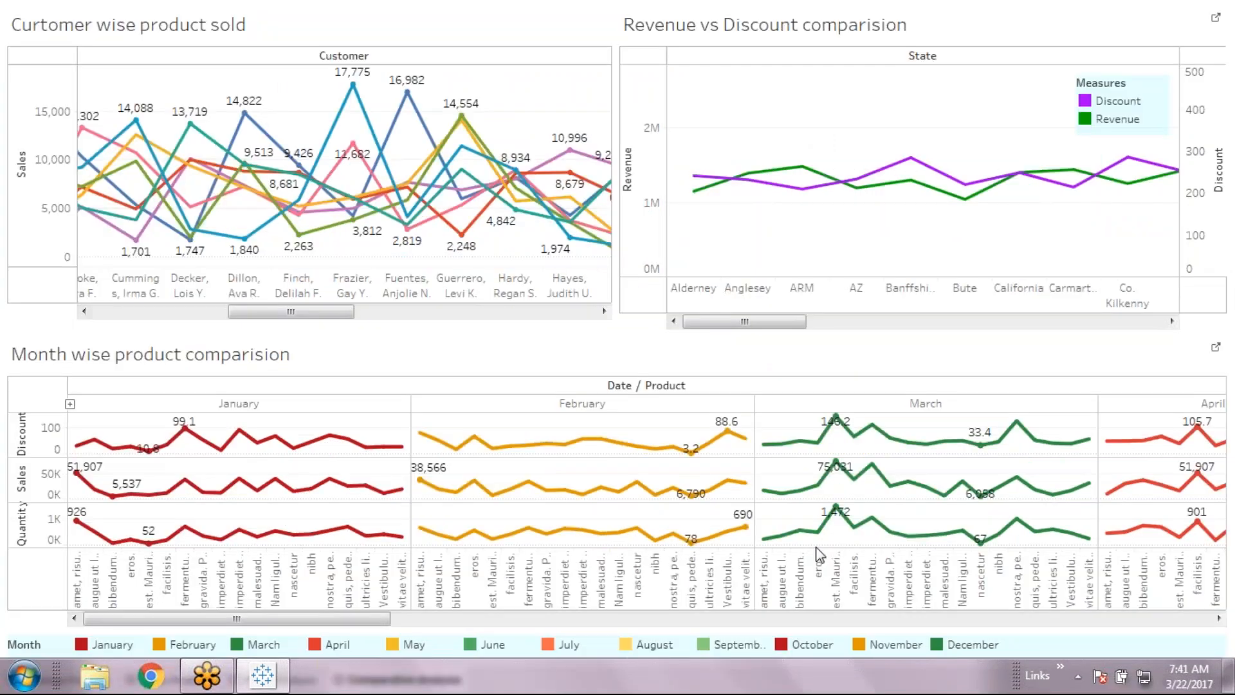
pyautogui.click(1081, 621)
pyautogui.moveTo(1080, 621); pyautogui.dragTo(375, 621)
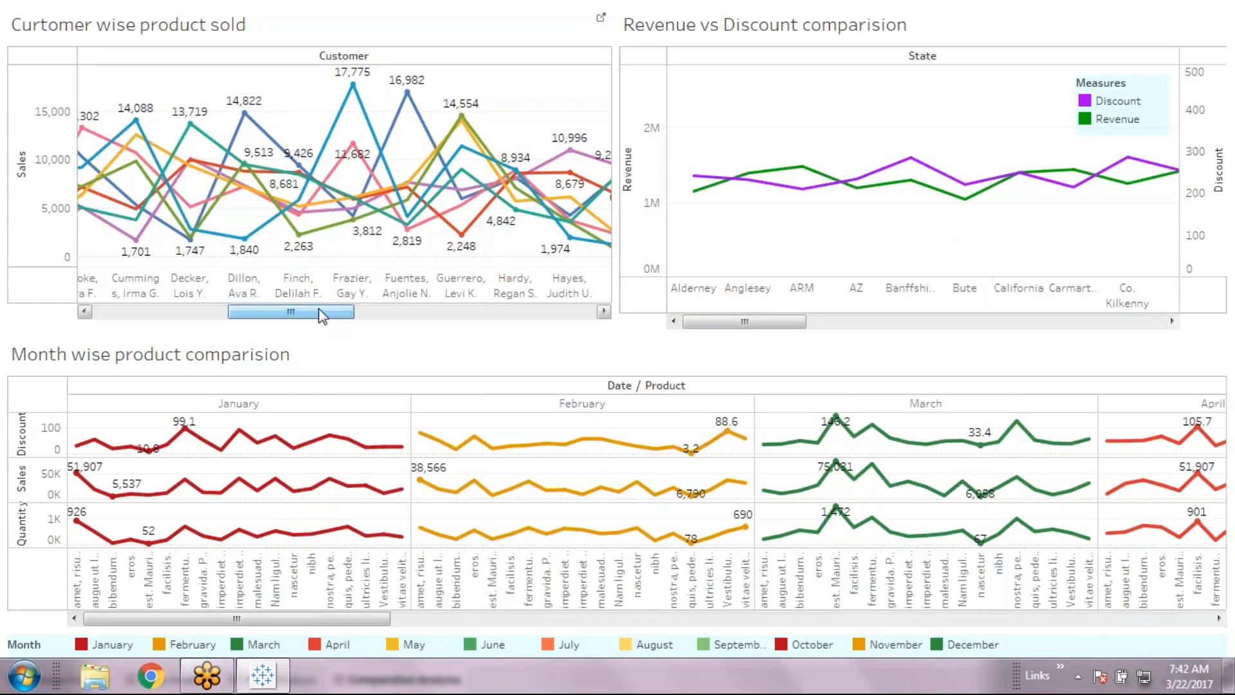
pyautogui.moveTo(319, 312); pyautogui.dragTo(183, 311)
pyautogui.moveTo(783, 322); pyautogui.dragTo(681, 333)
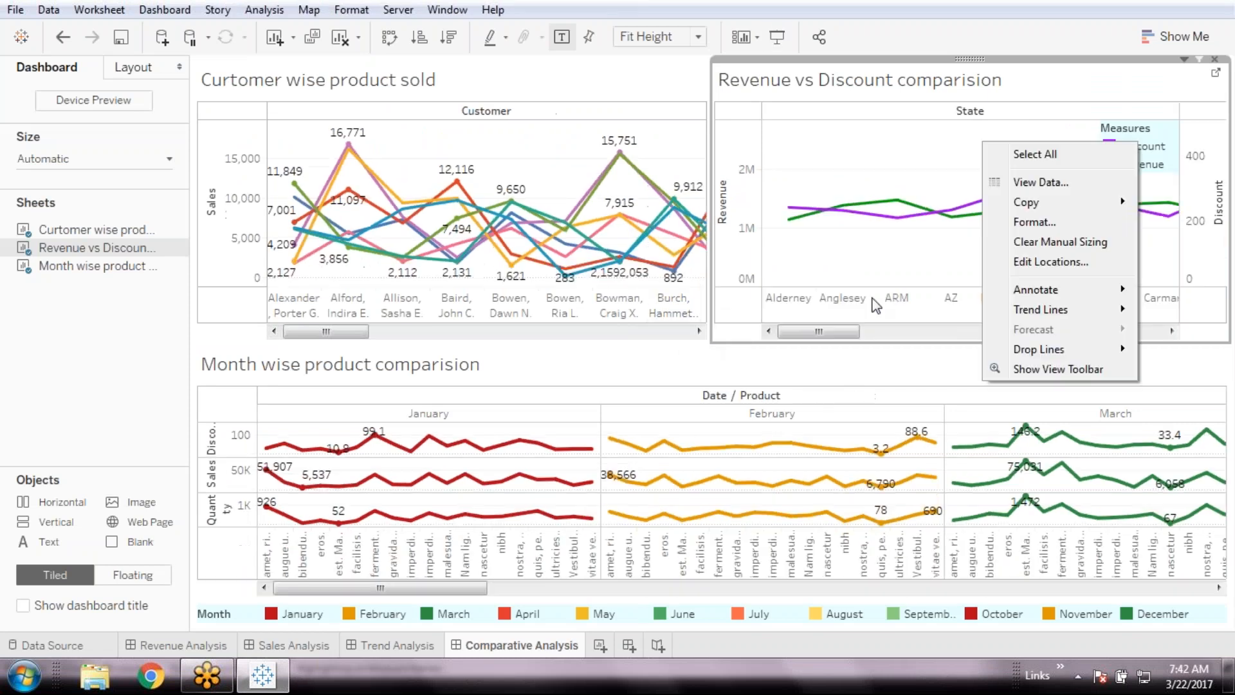
# - Rotate the State labels in the Revenue vs Discount comparision chart and review its remaining states in presentation mode
pyautogui.rightClick(891, 300)
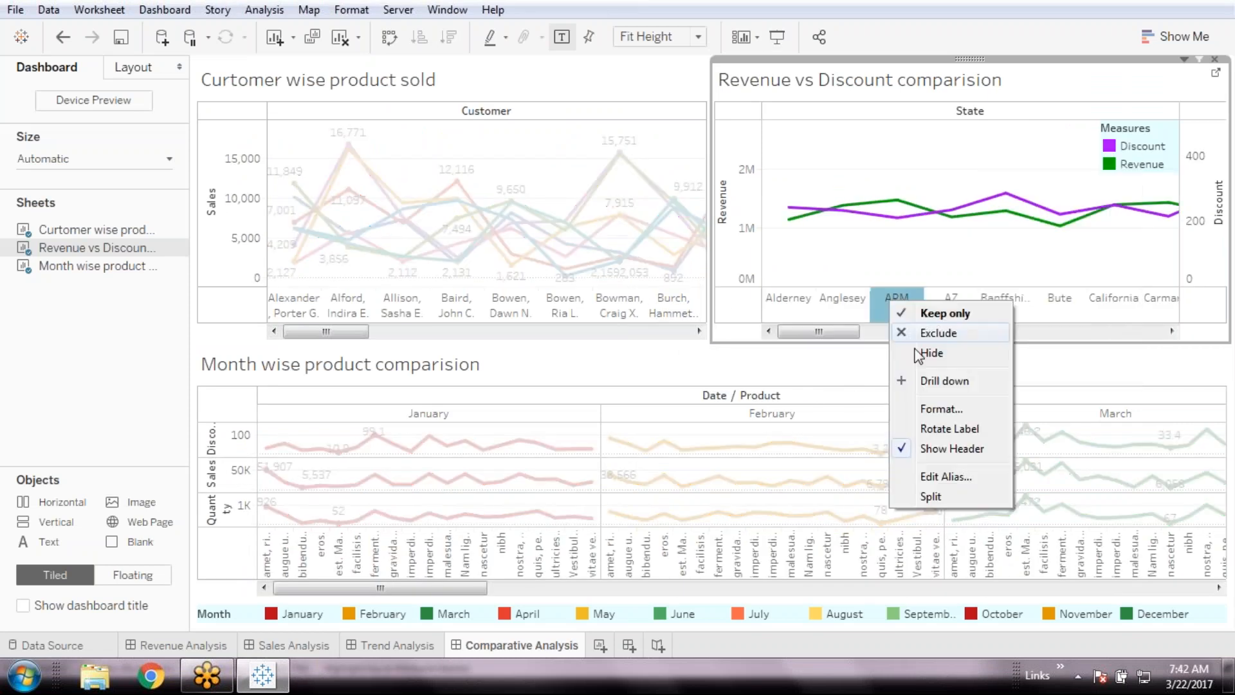
pyautogui.click(949, 428)
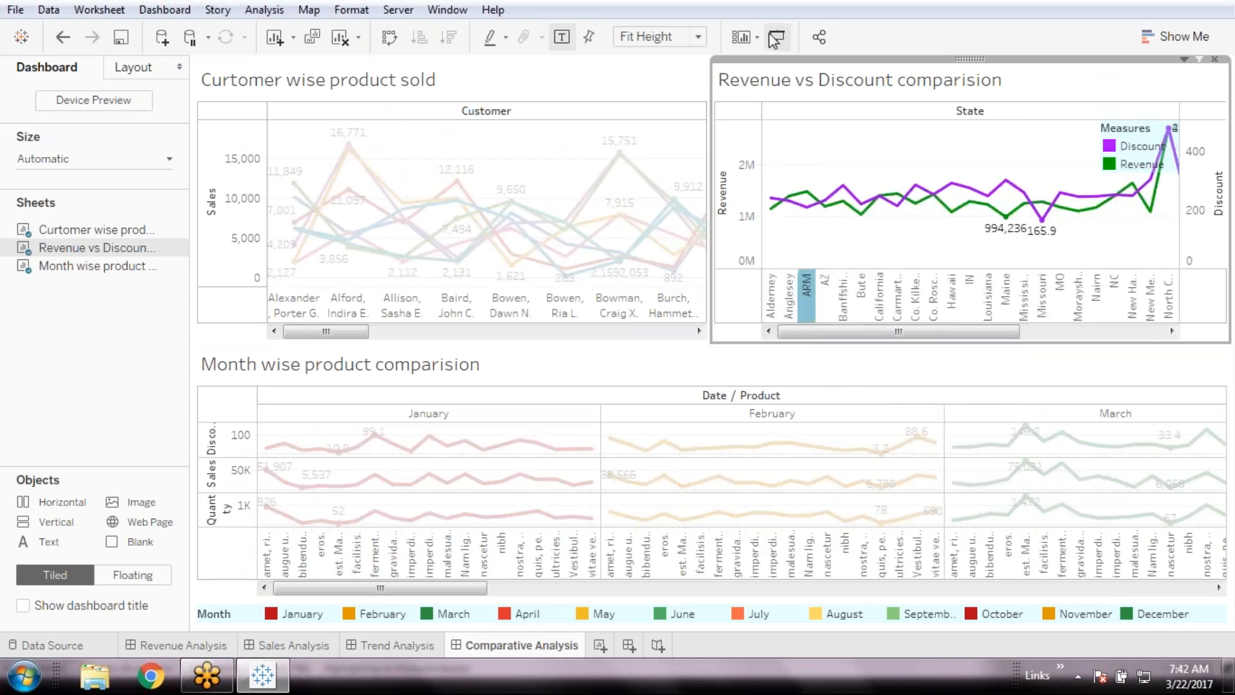
pyautogui.click(775, 37)
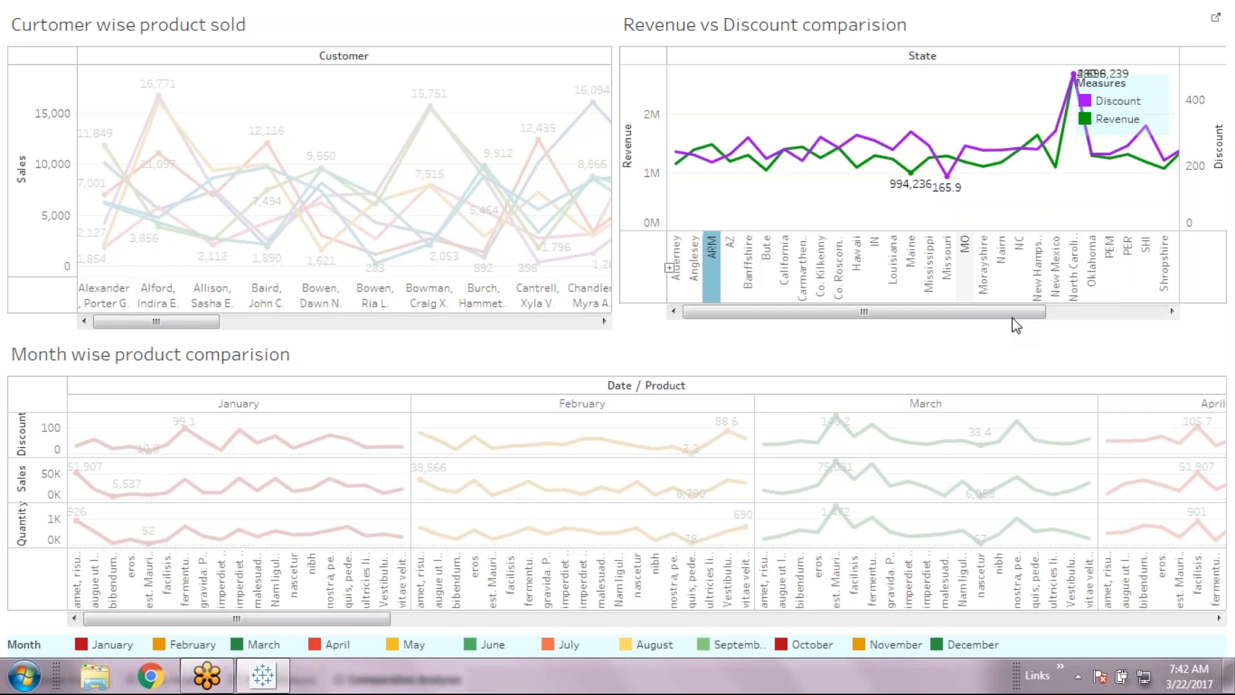
pyautogui.click(1017, 325)
pyautogui.moveTo(902, 310); pyautogui.dragTo(1020, 309)
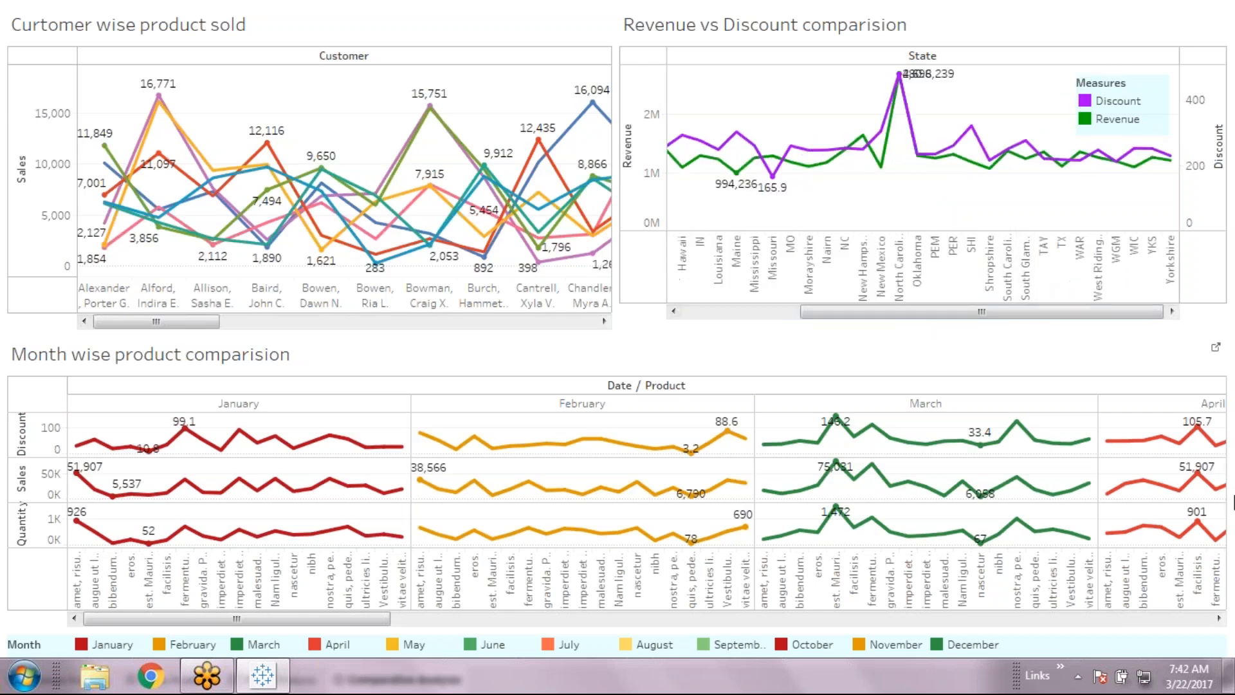
pyautogui.moveTo(1227, 492)
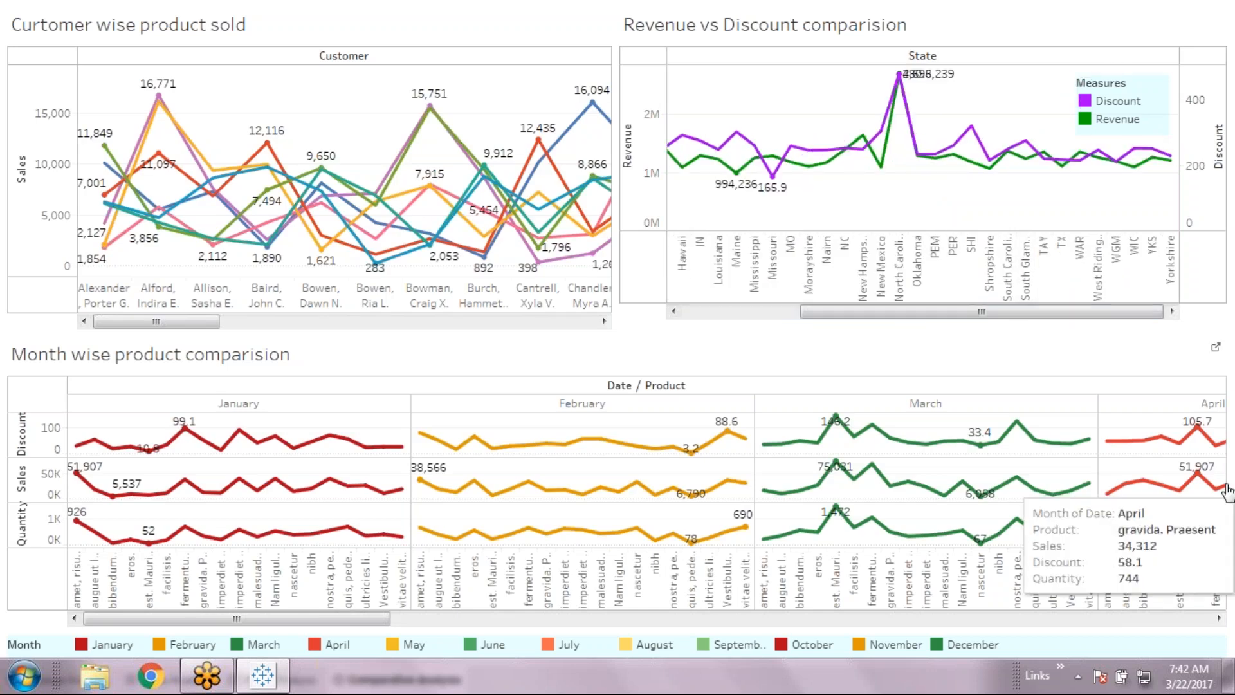
pyautogui.press('Escape')
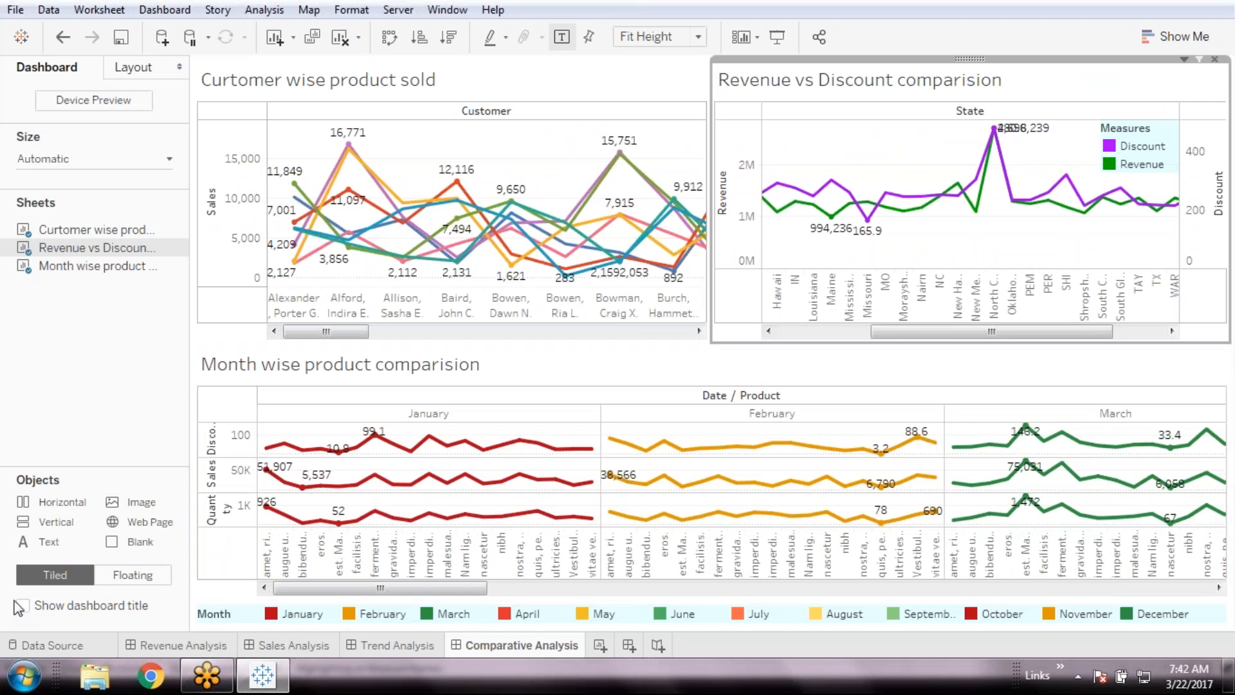
# - Show the dashboard title on the Comparative Analysis dashboard
pyautogui.click(21, 606)
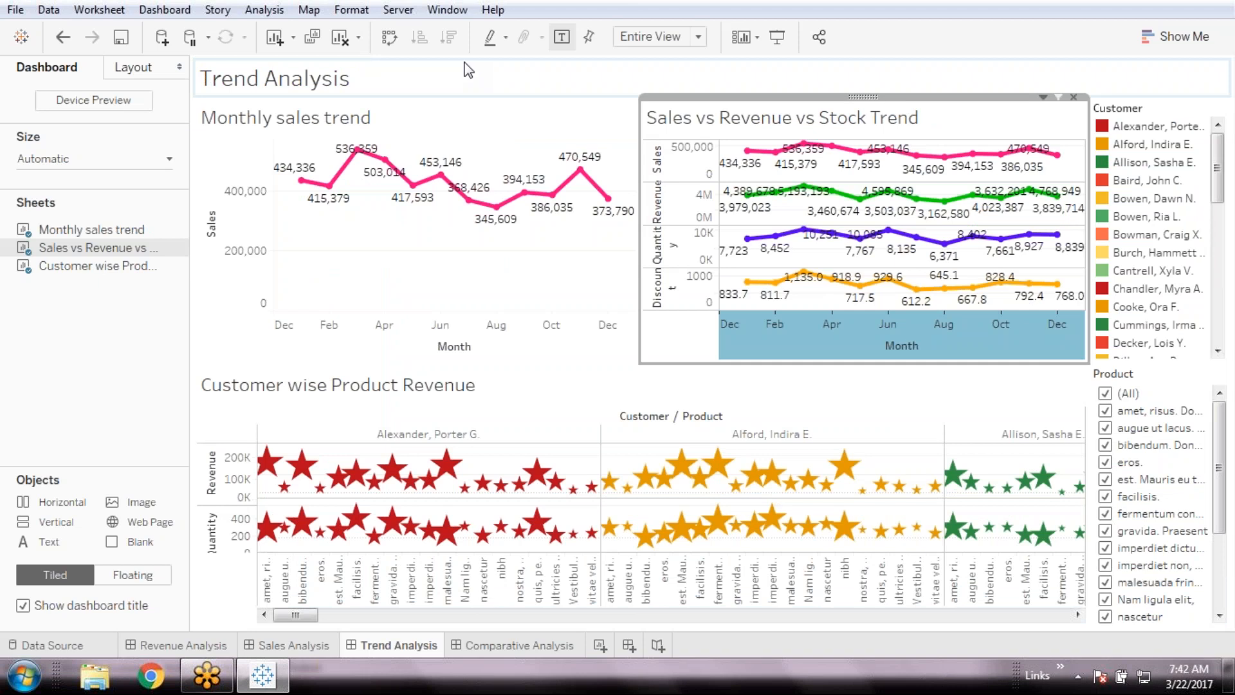
# - Open the Trend Analysis dashboard title for editing and return to the Comparative Analysis dashboard
pyautogui.doubleClick(467, 70)
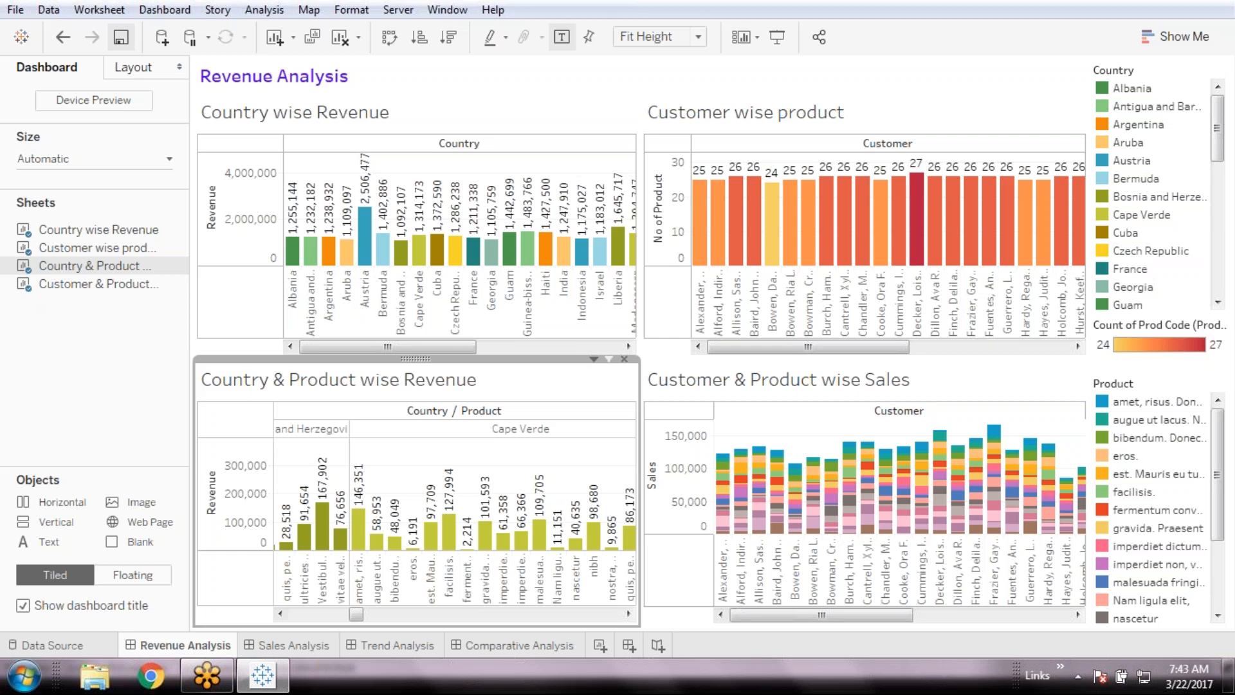
pyautogui.click(515, 645)
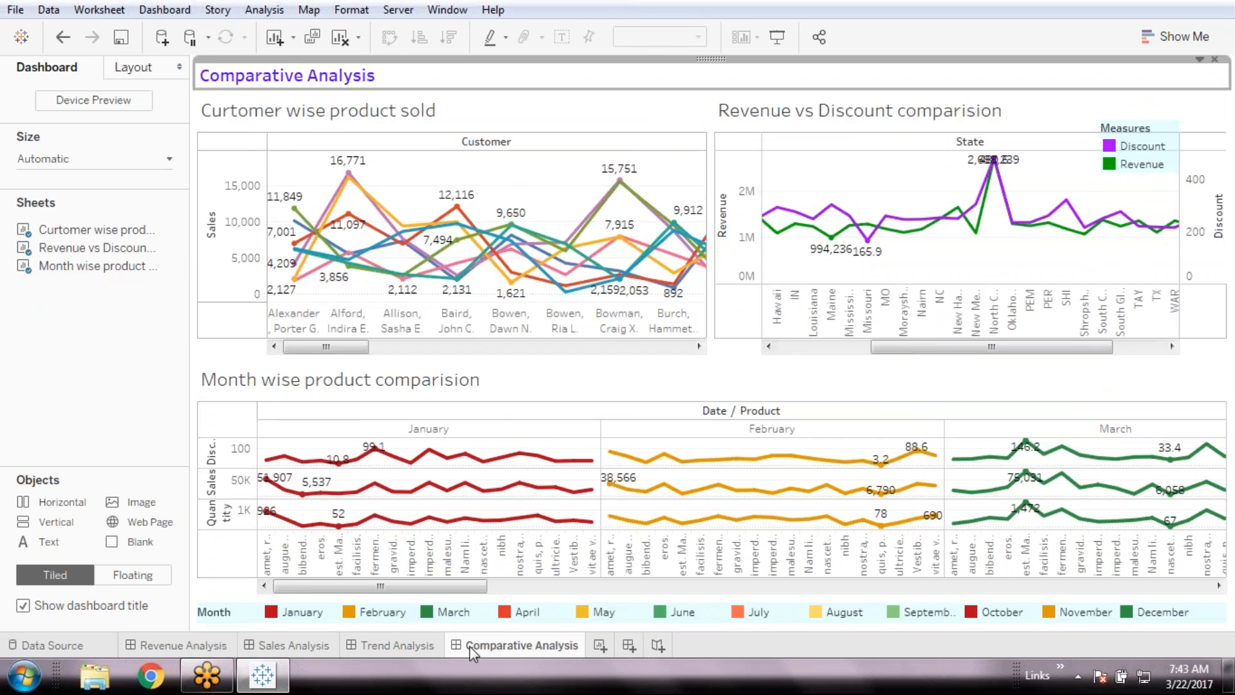
# - Look over the Show Me chart options on the Comparative Analysis dashboard and save the workbook
pyautogui.click(1175, 36)
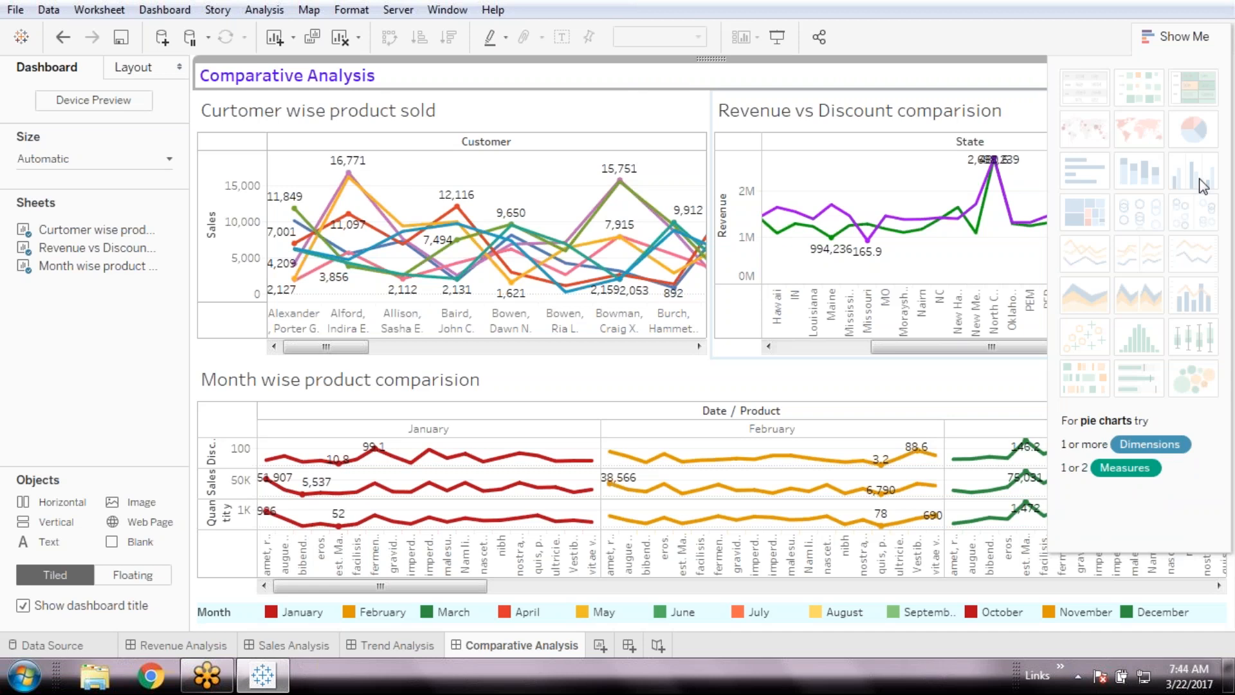
pyautogui.click(1183, 37)
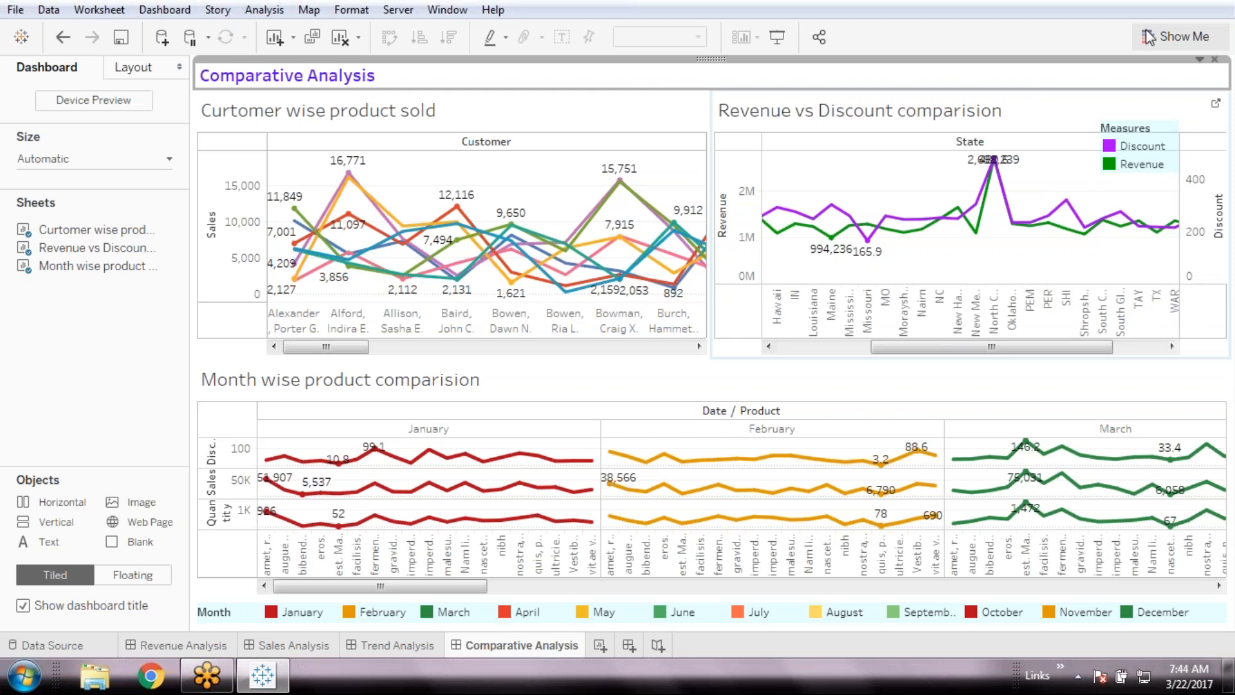
pyautogui.click(872, 18)
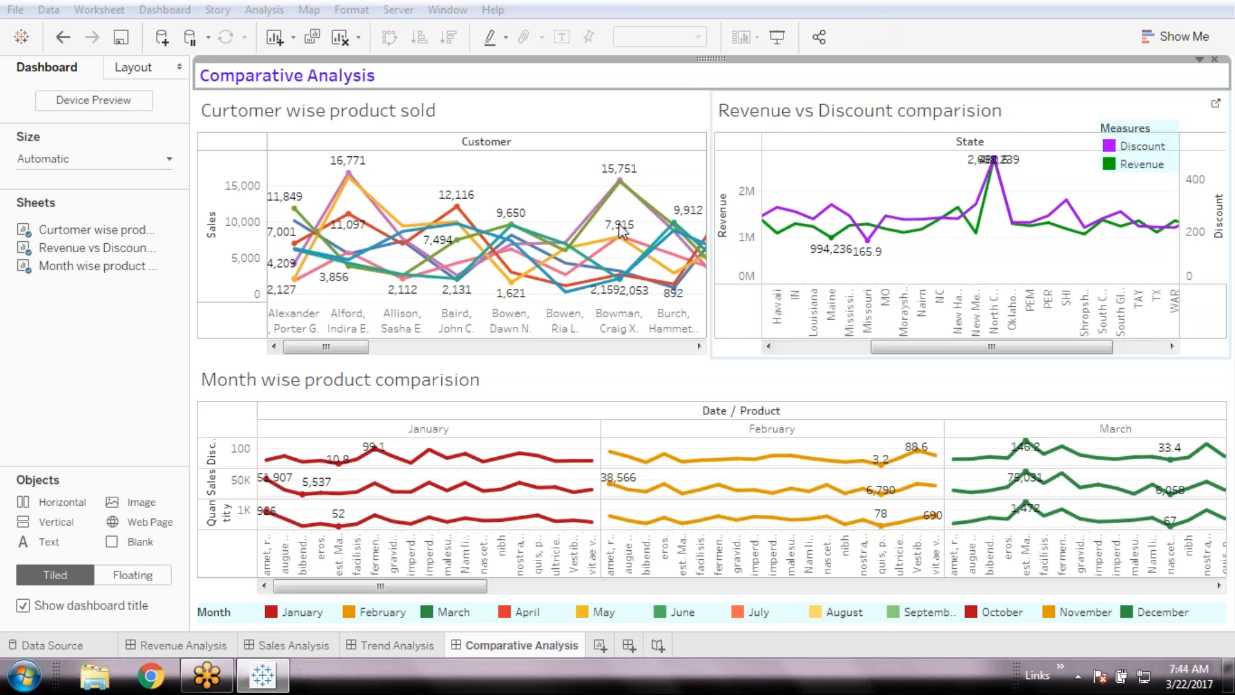
pyautogui.click(121, 37)
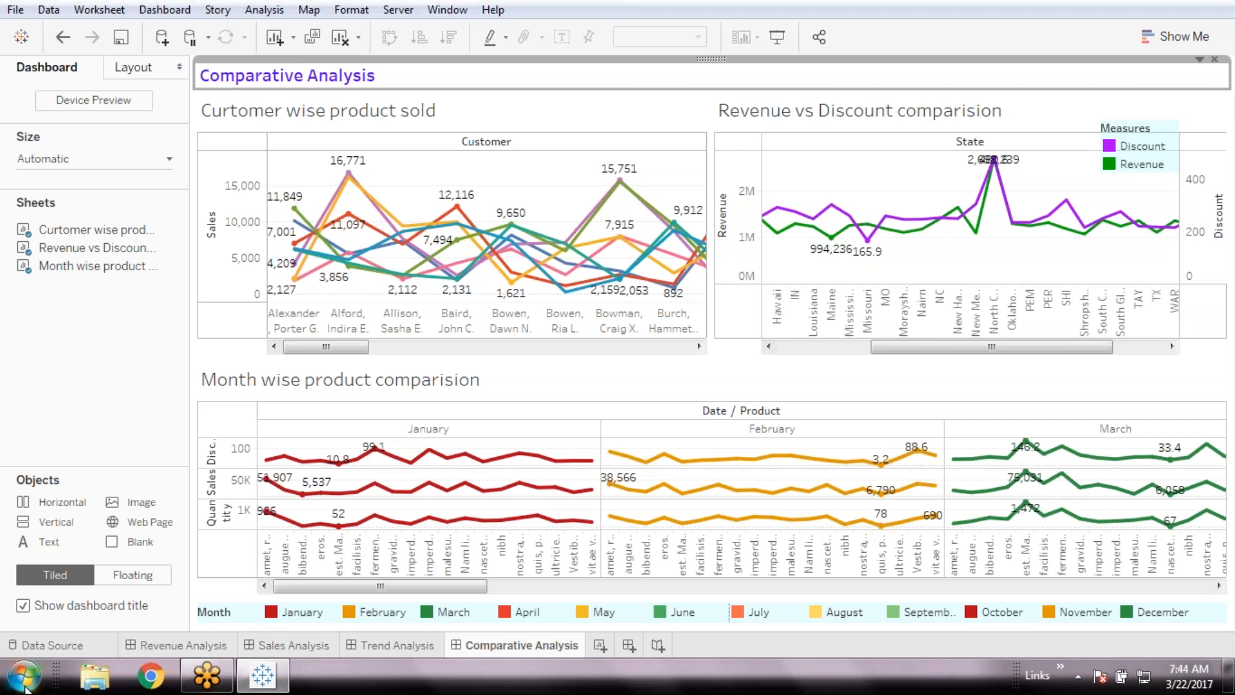
# - Switch to Notepad and make the first line of the blank note read "Dataset filter"
pyautogui.click(24, 687)
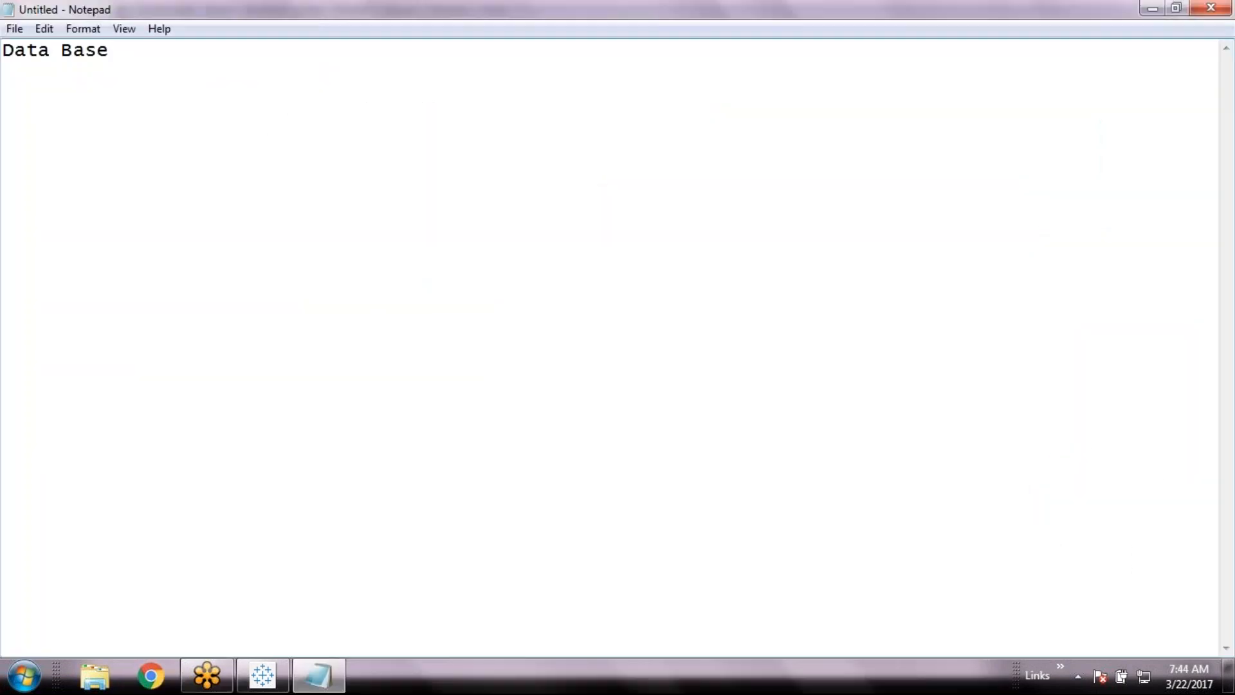
pyautogui.press('BackSpace')
pyautogui.press('BackSpace')
pyautogui.press('BackSpace')
pyautogui.press('BackSpace')
pyautogui.press('BackSpace')
pyautogui.write('set filter')
# - Add "Context Filter" and "Quick Filter" beneath the Dataset filter line, separated by blank lines
pyautogui.press('Return')
pyautogui.press('Return')
pyautogui.write('Context')
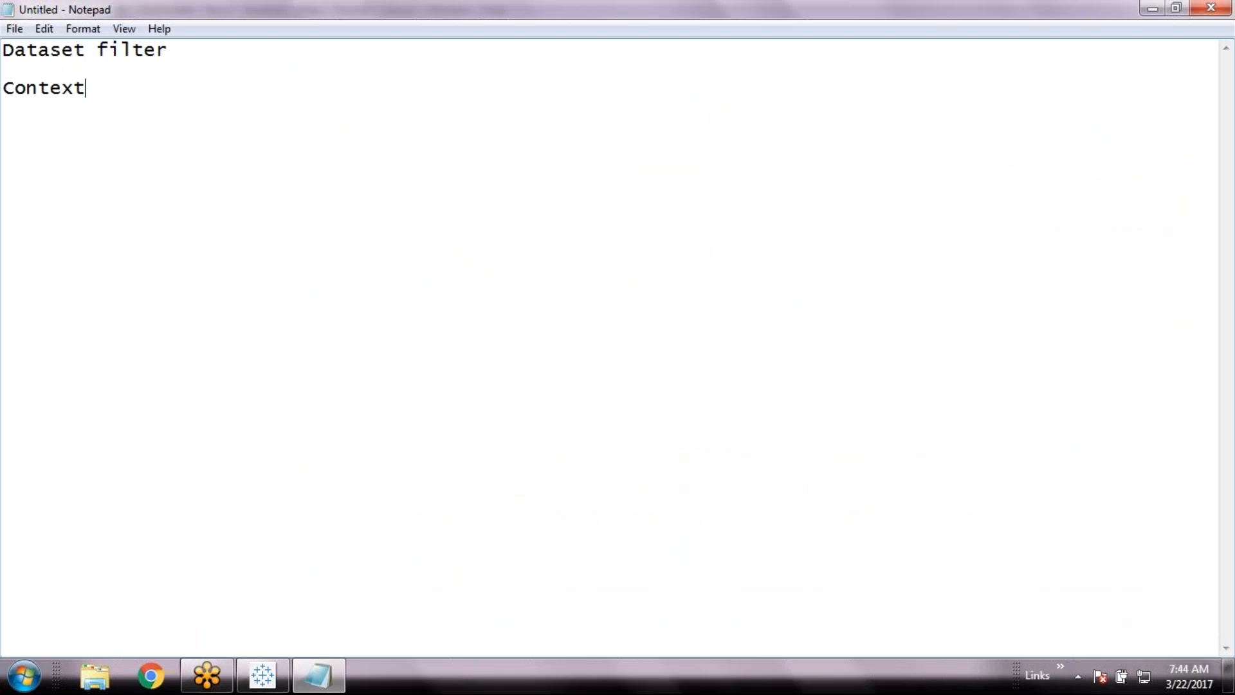
pyautogui.write(' File')
pyautogui.press('BackSpace')
pyautogui.write('ter  ')
pyautogui.write('Quick F')
pyautogui.write('ilter')
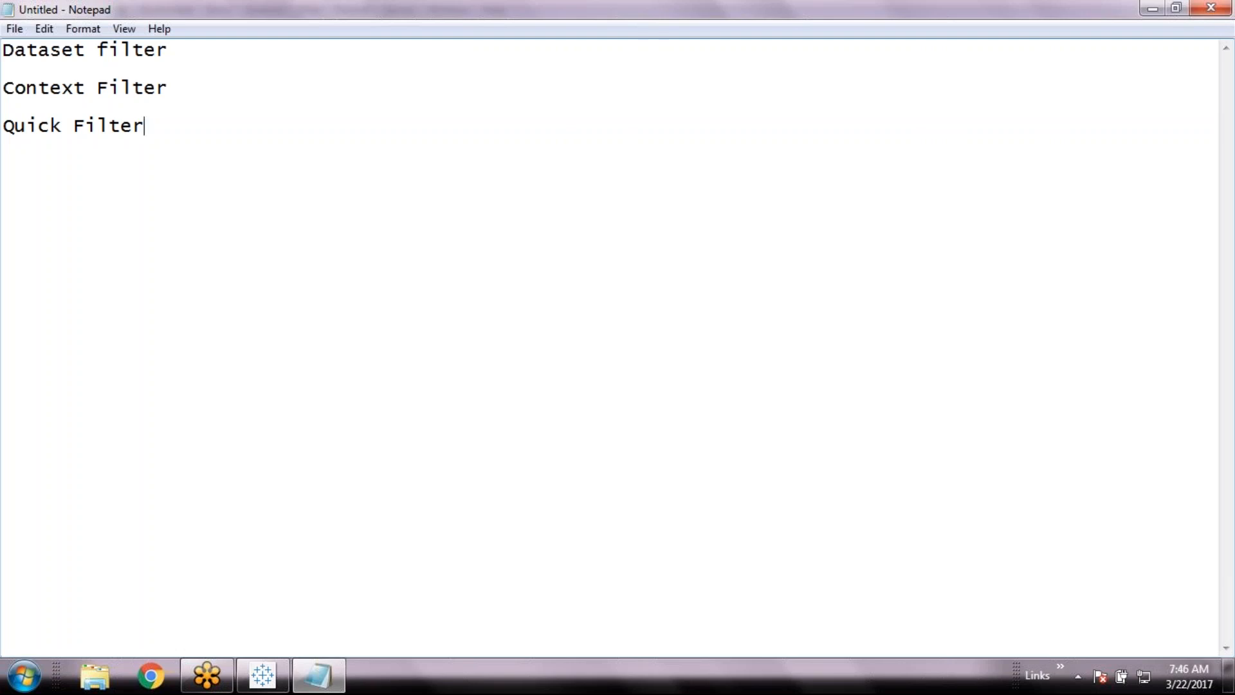
pyautogui.click(283, 52)
pyautogui.hotkey('shift', 'Left')
pyautogui.keyDown('shift'); pyautogui.click(8, 52); pyautogui.keyUp('shift')
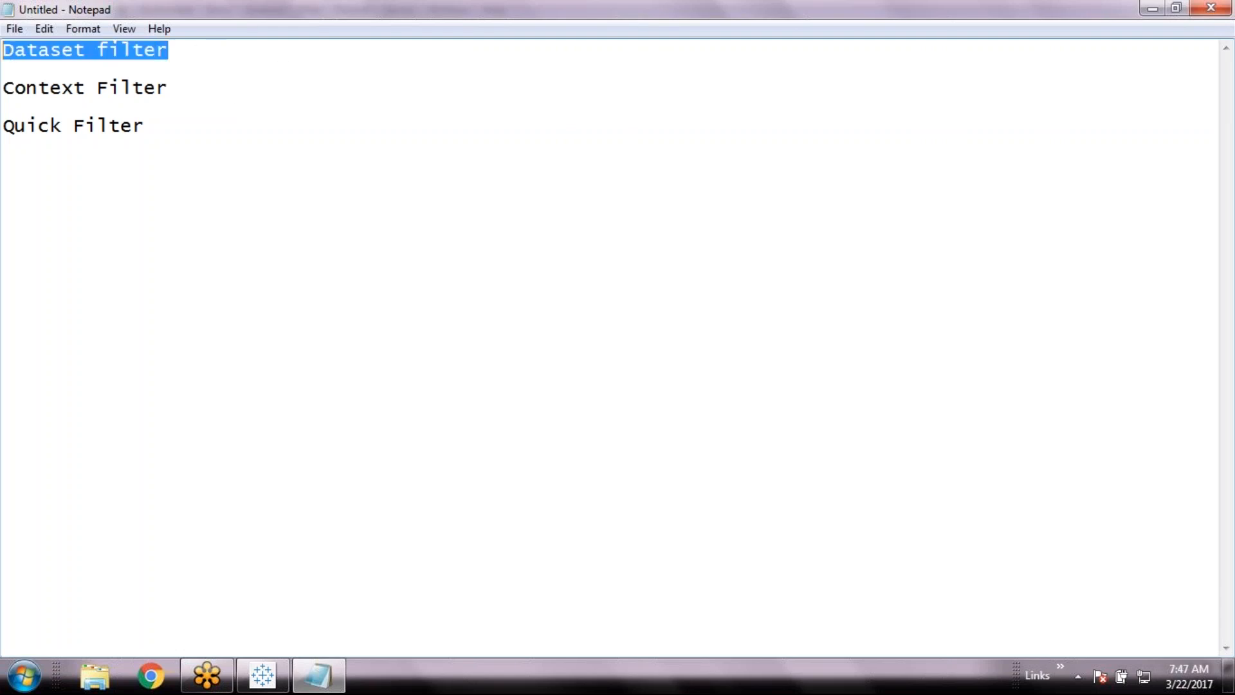
pyautogui.click(240, 93)
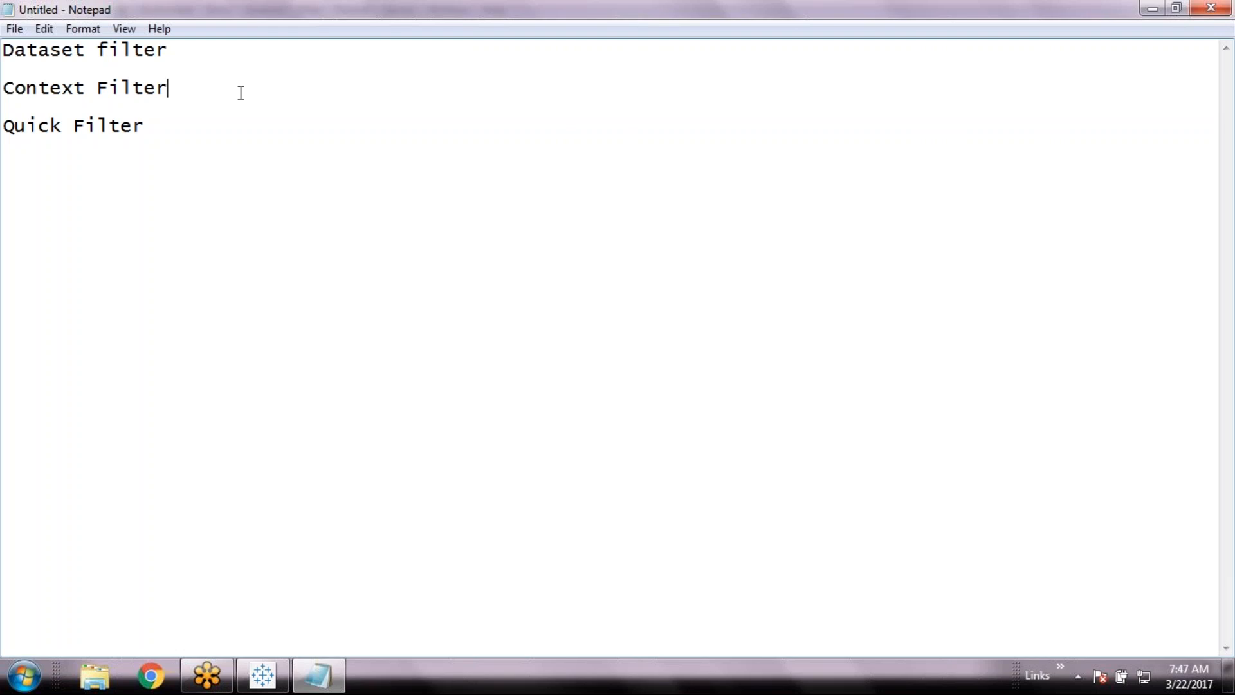
pyautogui.click(175, 52)
pyautogui.click(213, 91)
pyautogui.click(208, 50)
pyautogui.click(220, 92)
pyautogui.click(206, 49)
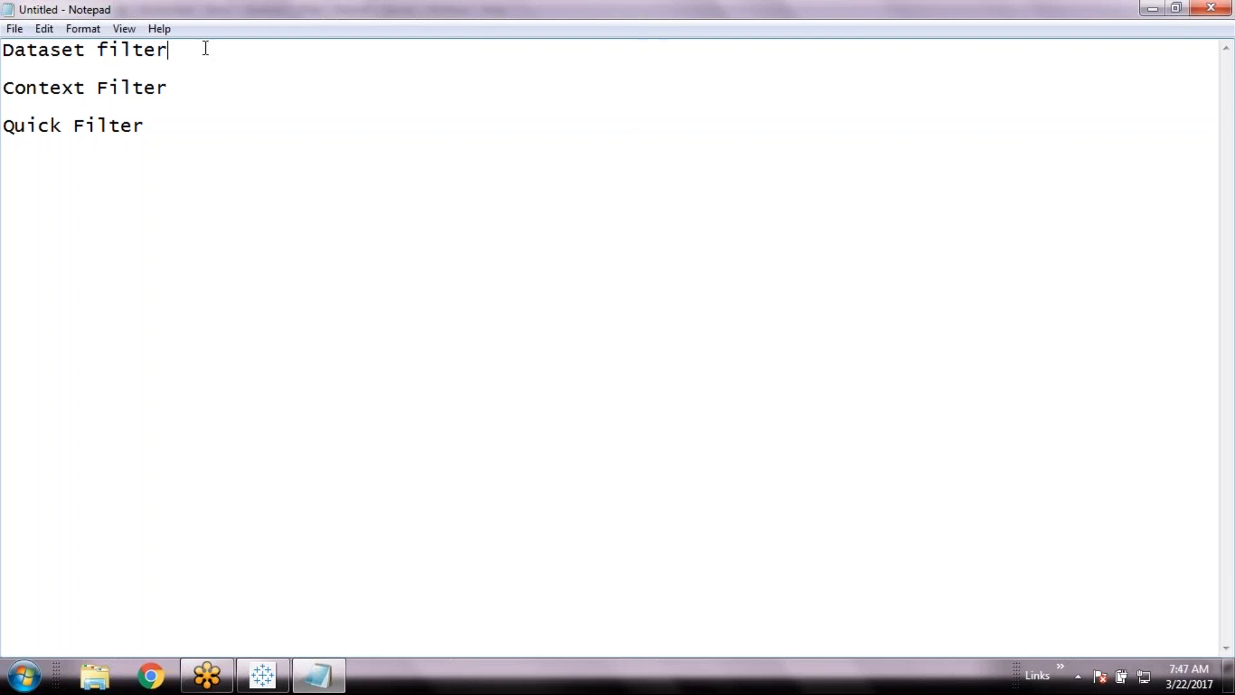
pyautogui.click(210, 94)
# - Add "(Applies to entire data set and effected on all KPIs referes this filetr)" after Dataset filter
pyautogui.click(304, 44)
pyautogui.write('(Applies to en')
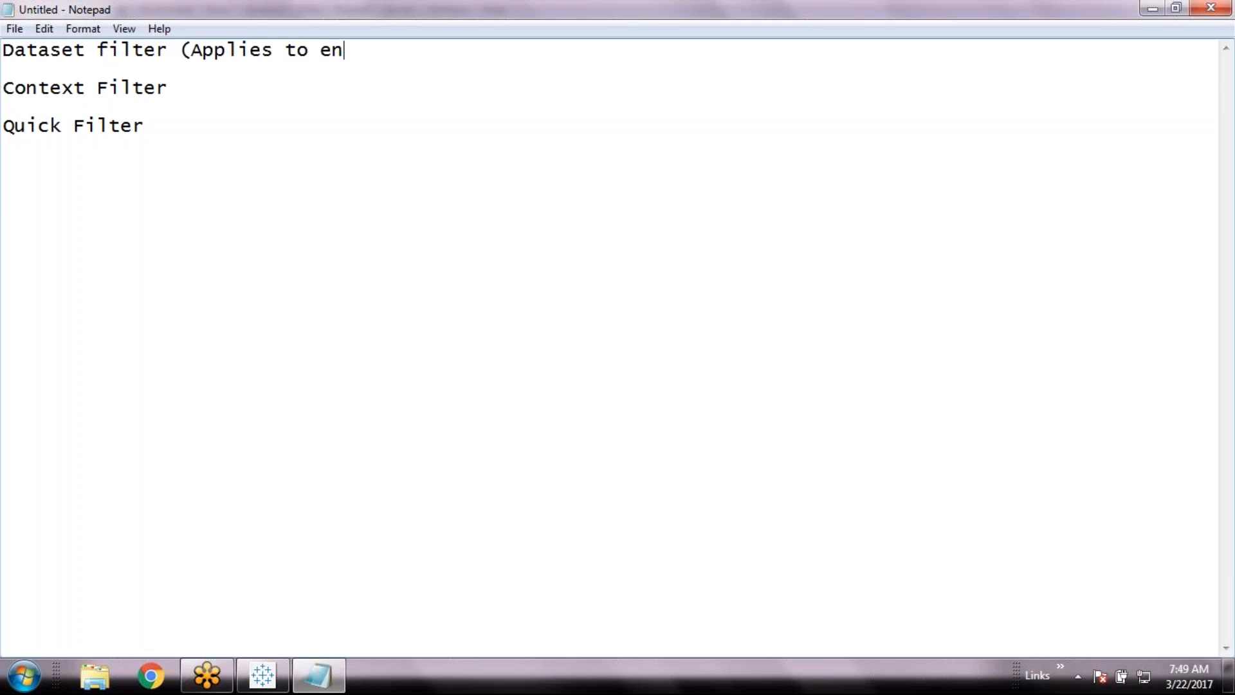
pyautogui.write('tire data s')
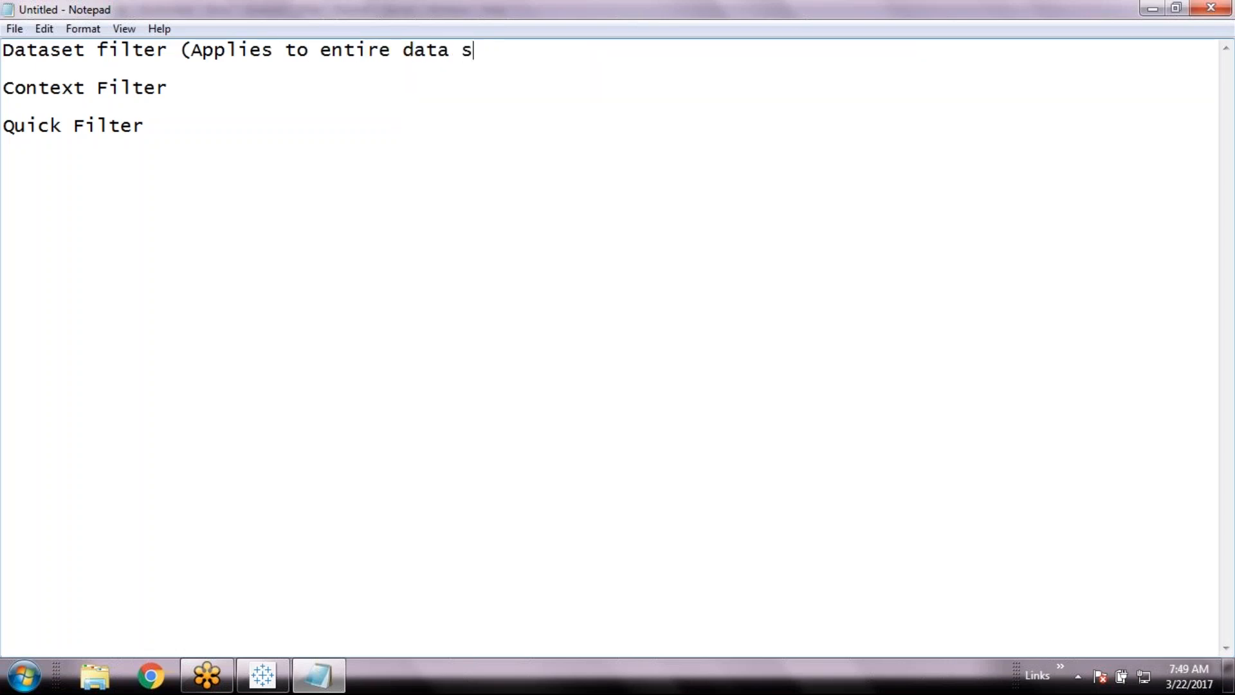
pyautogui.write('et and affe')
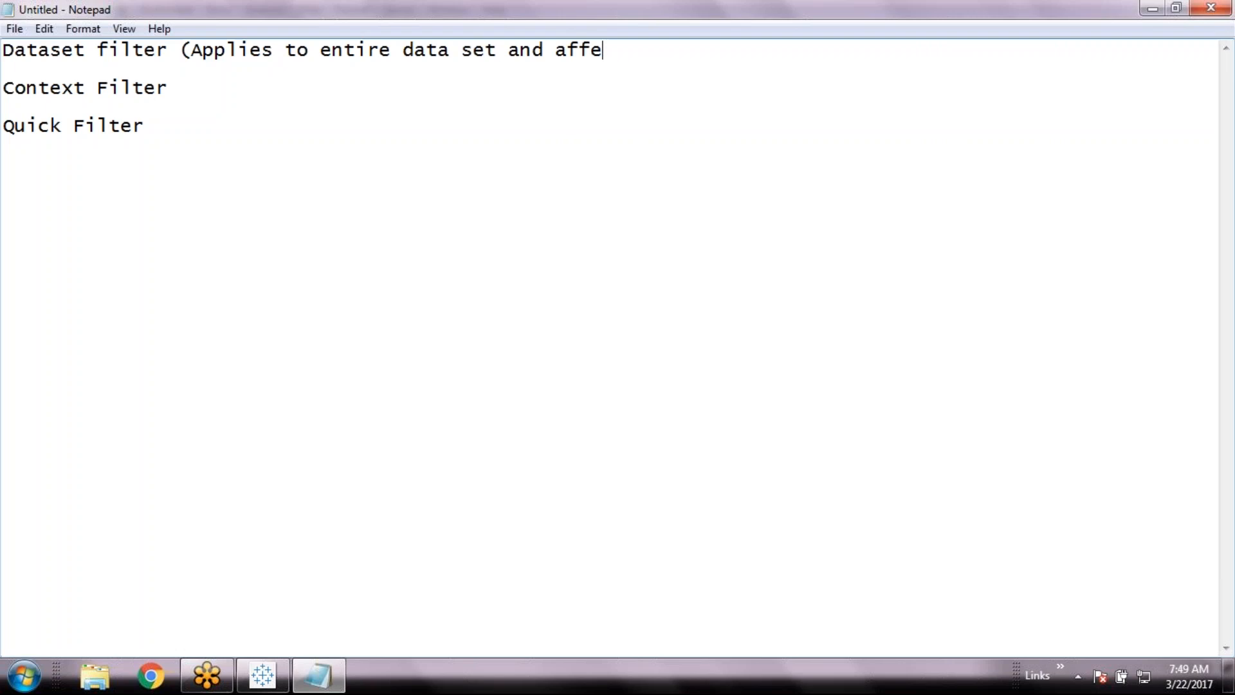
pyautogui.press('BackSpace')
pyautogui.press('BackSpace')
pyautogui.press('BackSpace')
pyautogui.press('BackSpace')
pyautogui.write('effec')
pyautogui.press('BackSpace')
pyautogui.write('cted on')
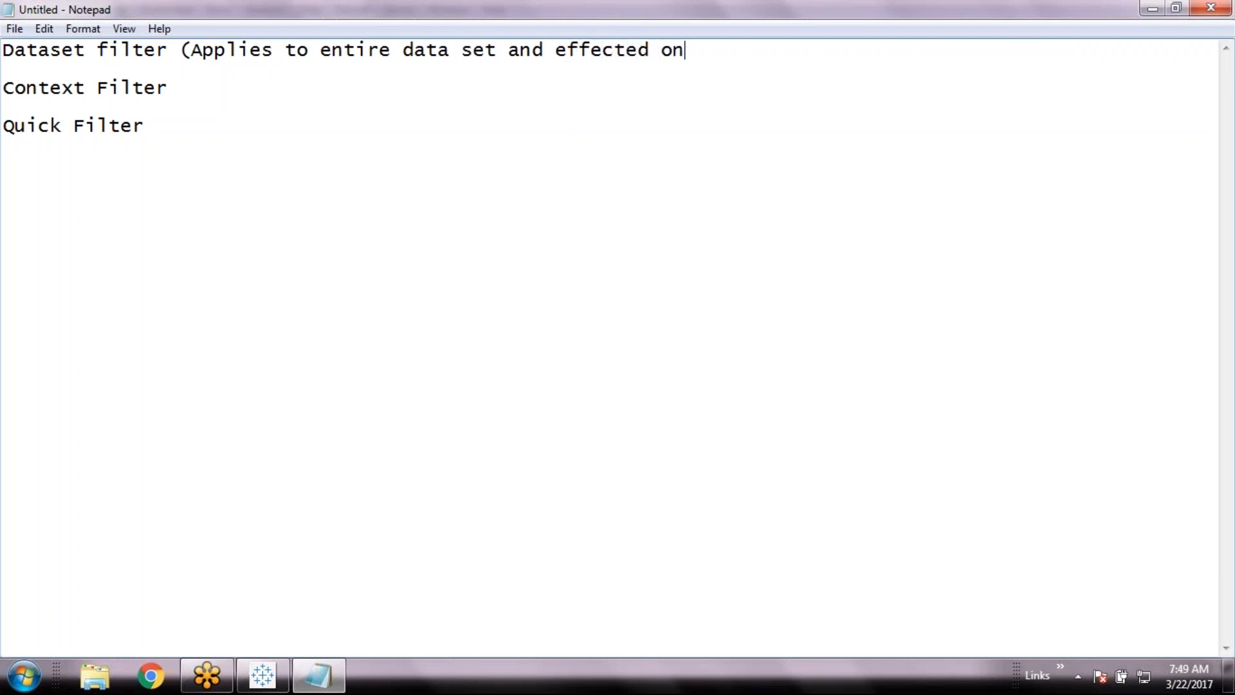
pyautogui.write(' all KPIs')
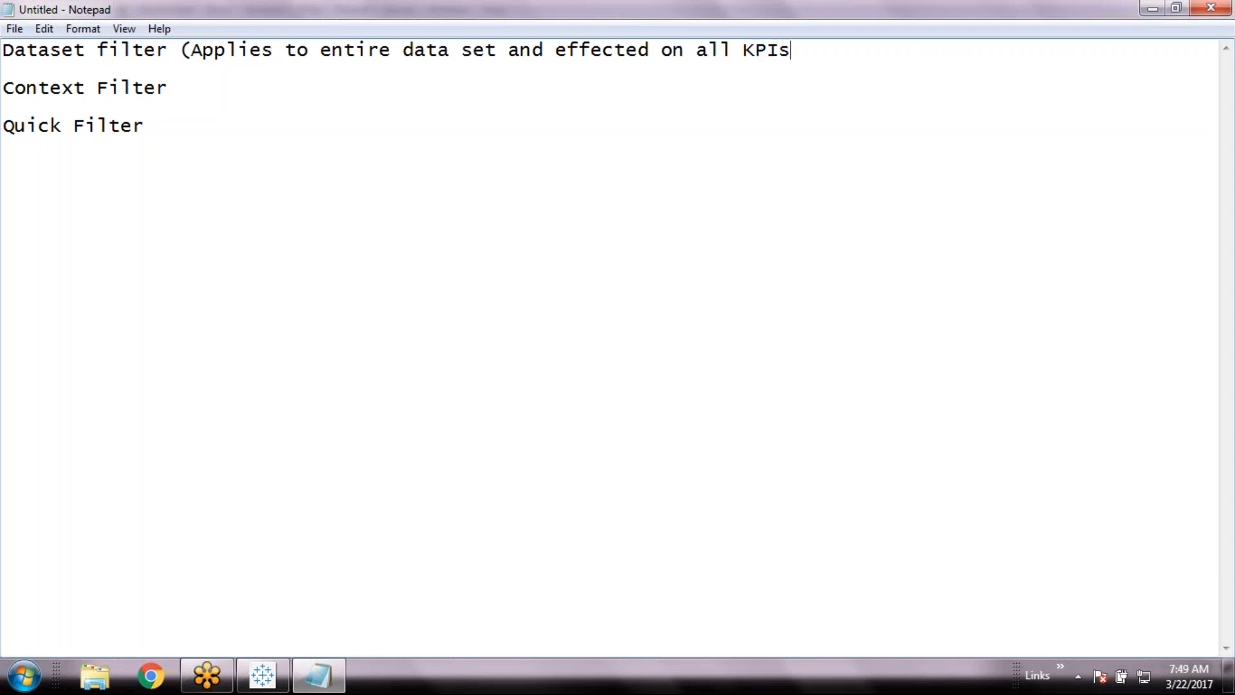
pyautogui.write(' referes this fil')
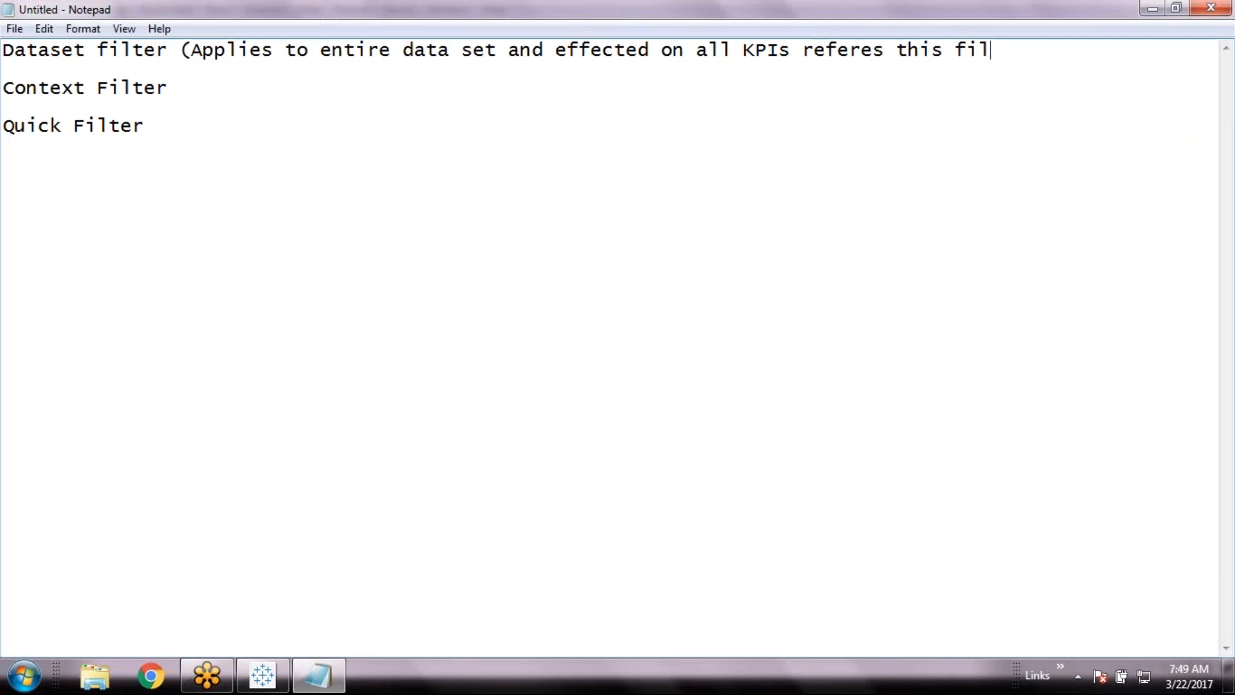
pyautogui.write('etr)')
# - Add the description "(Applies to a specific obeject or KPI)" after Context Filter
pyautogui.click(232, 90)
pyautogui.write('()')
pyautogui.press('Left')
pyautogui.write('Applie')
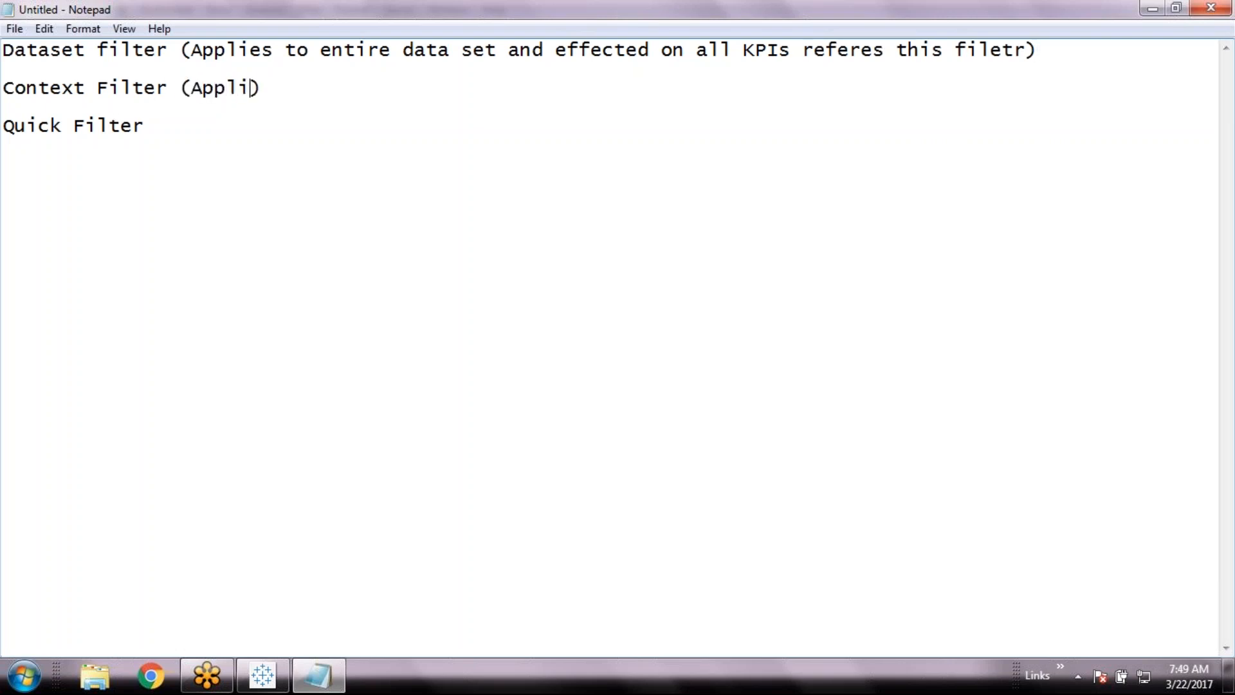
pyautogui.write('s to a specif')
pyautogui.write('ic o')
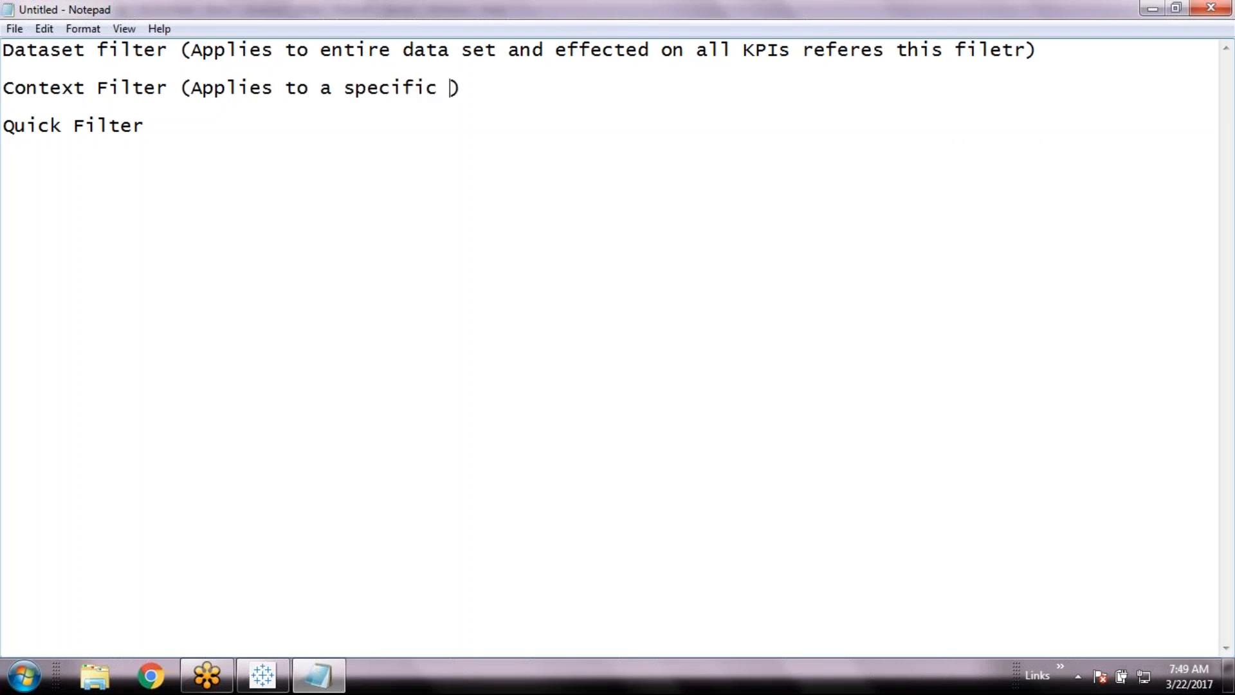
pyautogui.write('beject')
pyautogui.write(' or KP')
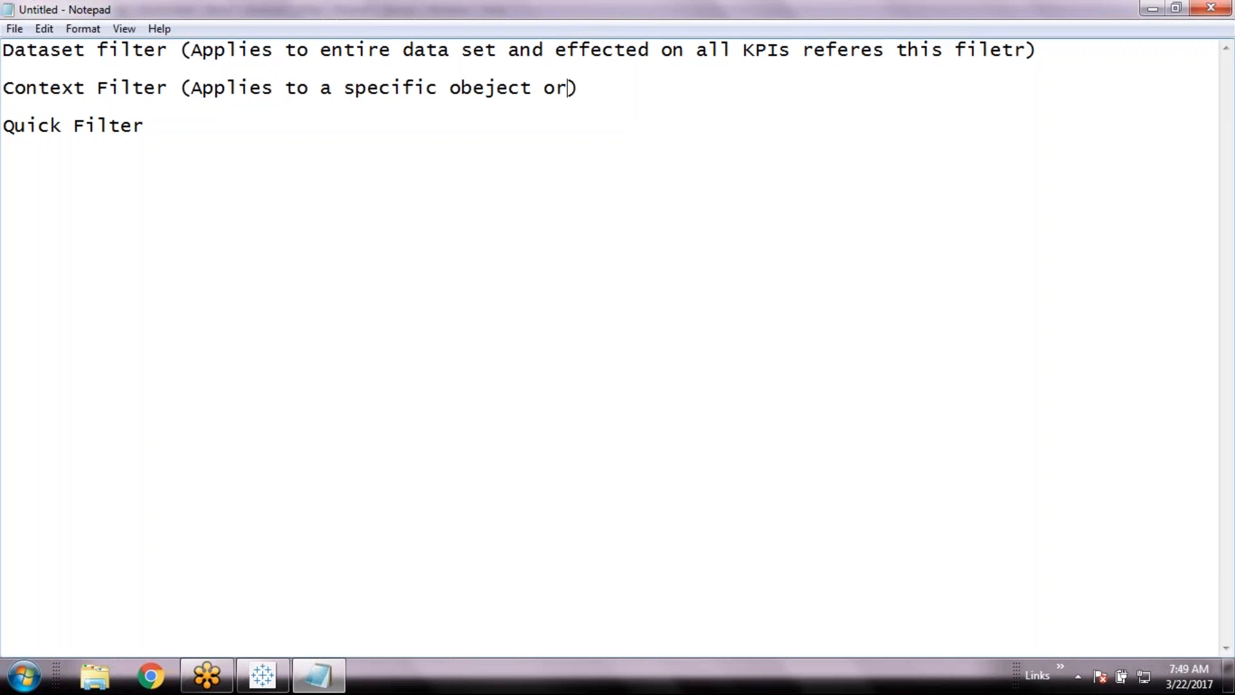
pyautogui.write('I')
pyautogui.press('Down')
# - Add the description "(User level filter)" after Quick Filter
pyautogui.click(259, 128)
pyautogui.write('()')
pyautogui.press('Left')
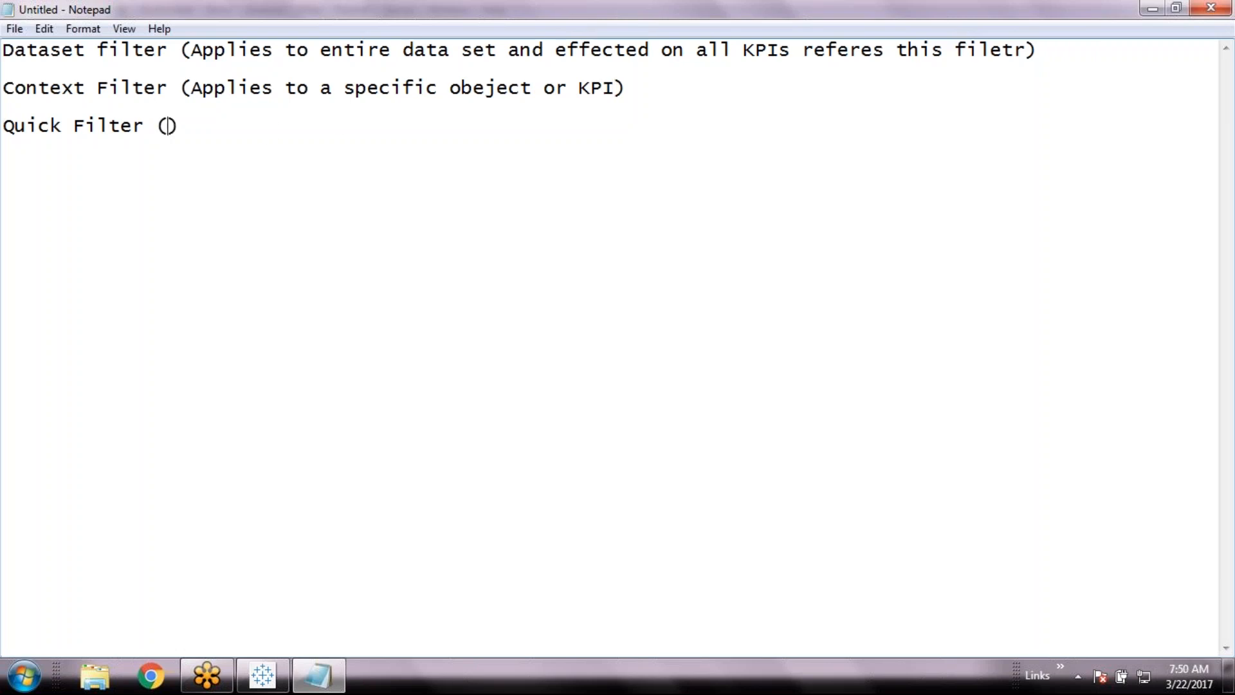
pyautogui.write('User level sfilter')
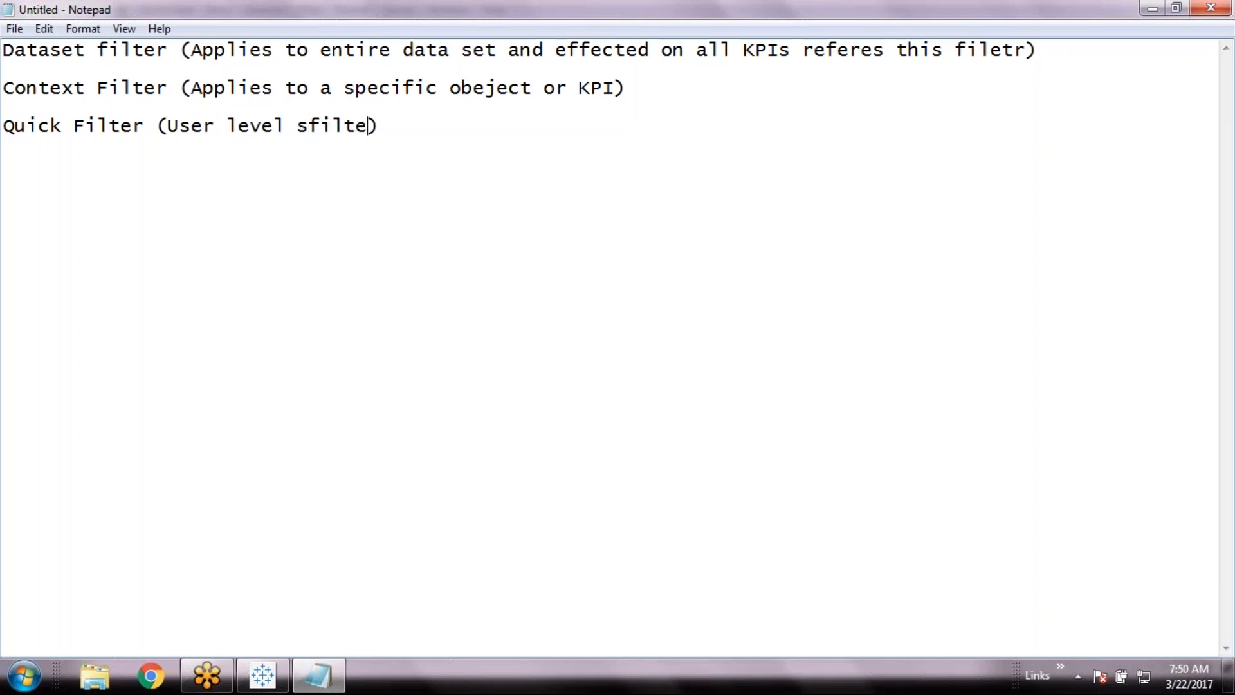
pyautogui.press('Left')
pyautogui.press('Left')
pyautogui.press('Left')
pyautogui.press('Left')
pyautogui.press('Left')
pyautogui.press('BackSpace')
# - Extend the Quick Filter description with ", User slice-dice" before the closing parenthesis
pyautogui.press('End')
pyautogui.press('Left')
pyautogui.write(', ')
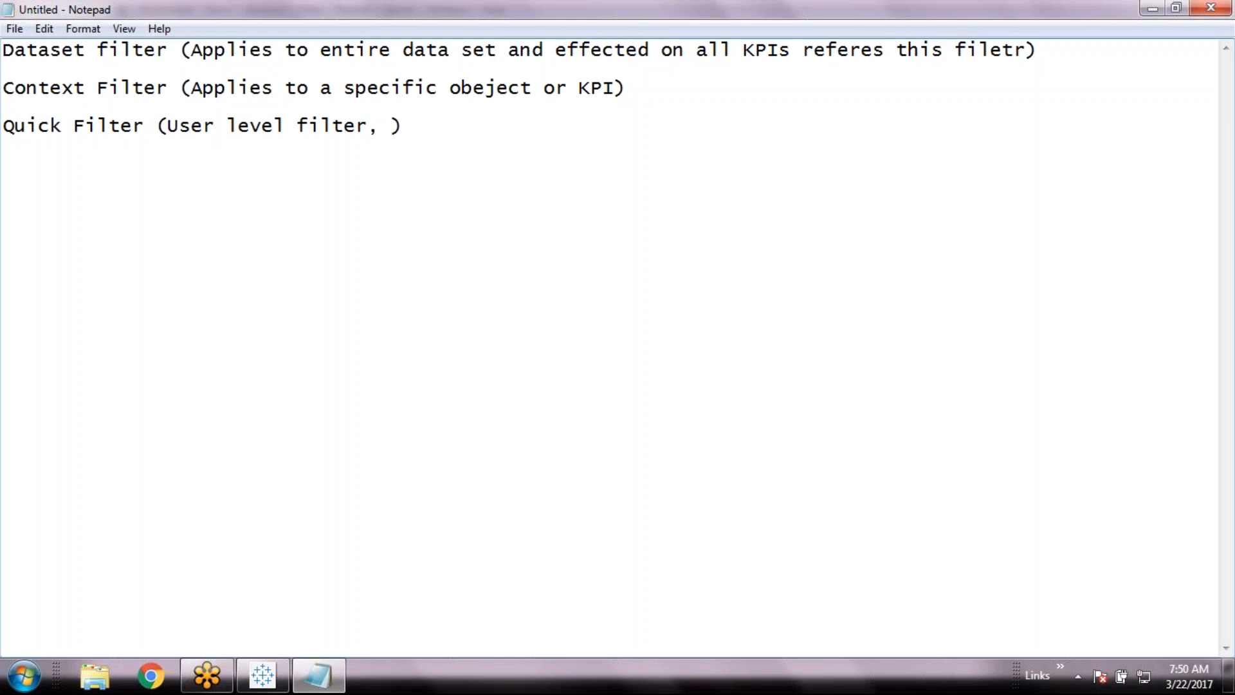
pyautogui.write('User ')
pyautogui.write('slide')
pyautogui.press('BackSpace')
pyautogui.press('BackSpace')
pyautogui.write('ce -dice')
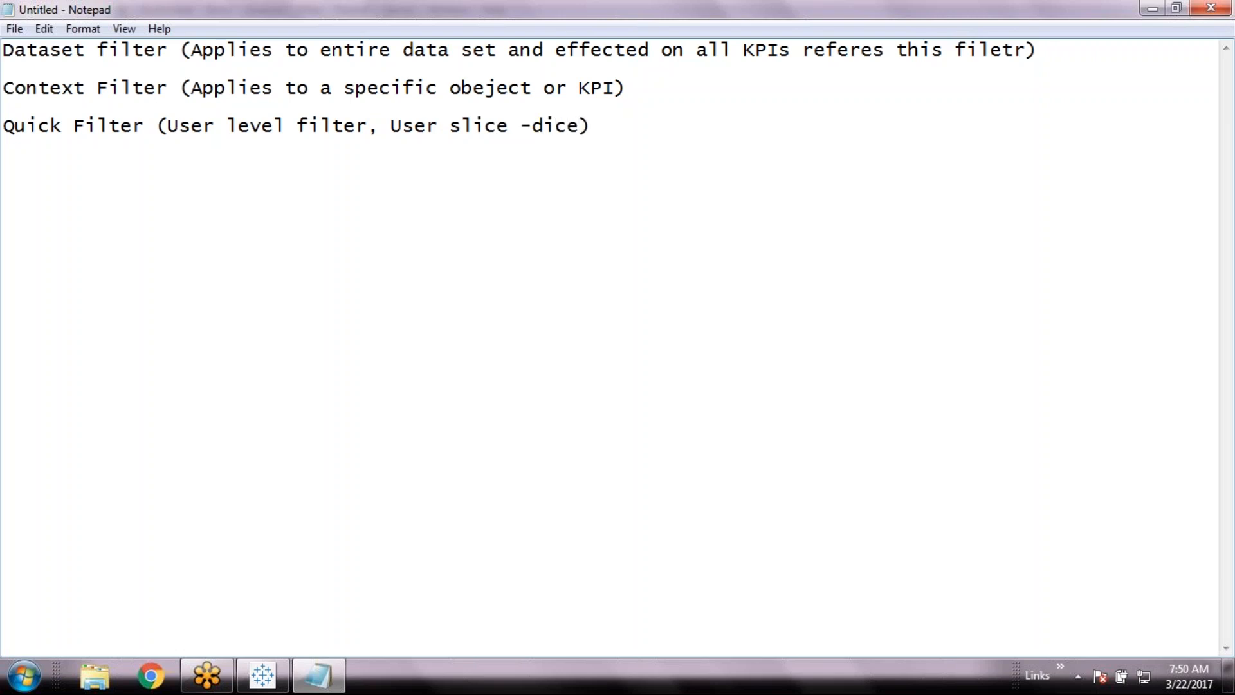
pyautogui.click(521, 126)
pyautogui.press('BackSpace')
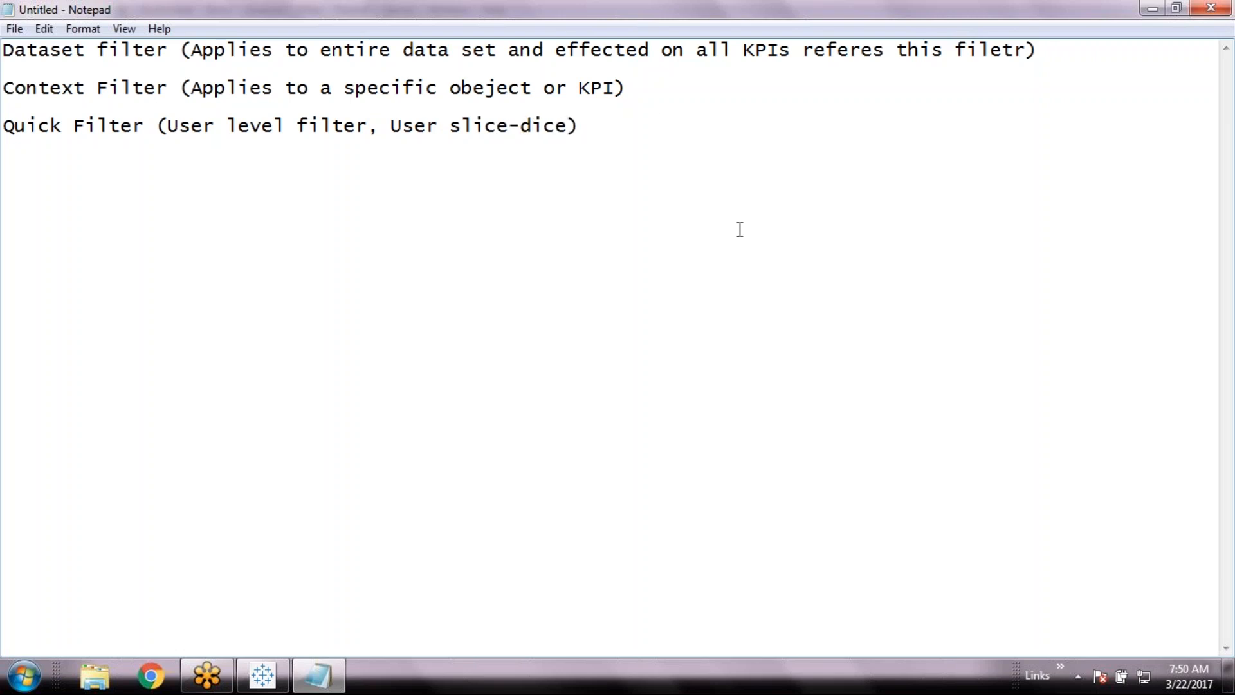
pyautogui.click(804, 207)
pyautogui.moveTo(860, 207); pyautogui.dragTo(9, 159)
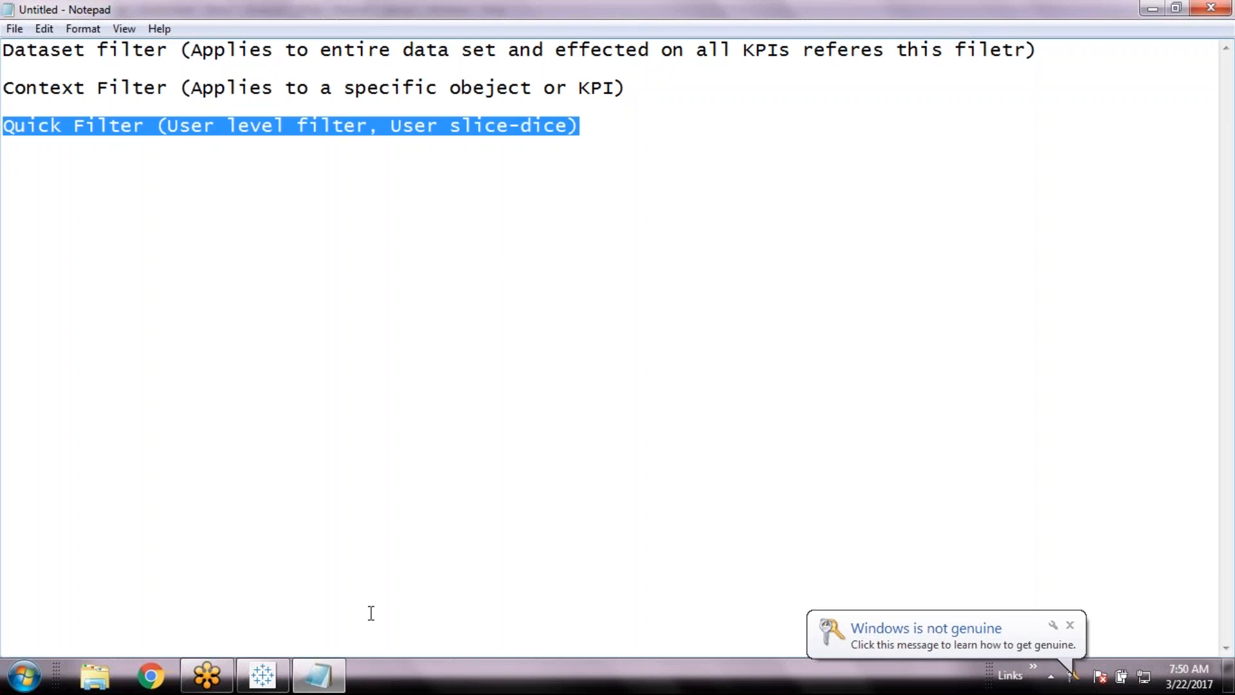
# - Switch to Tableau and sign in to the ProductTransDB database on localhost with the SQL Server account password
pyautogui.click(264, 675)
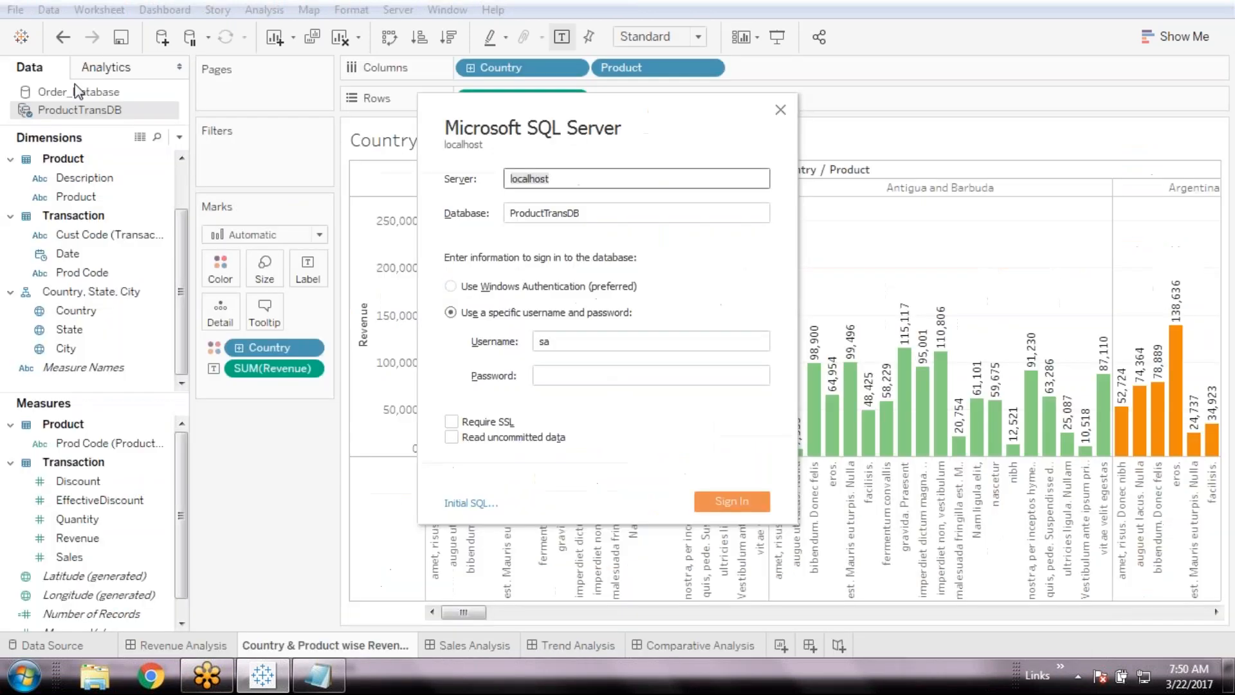
pyautogui.write('********')
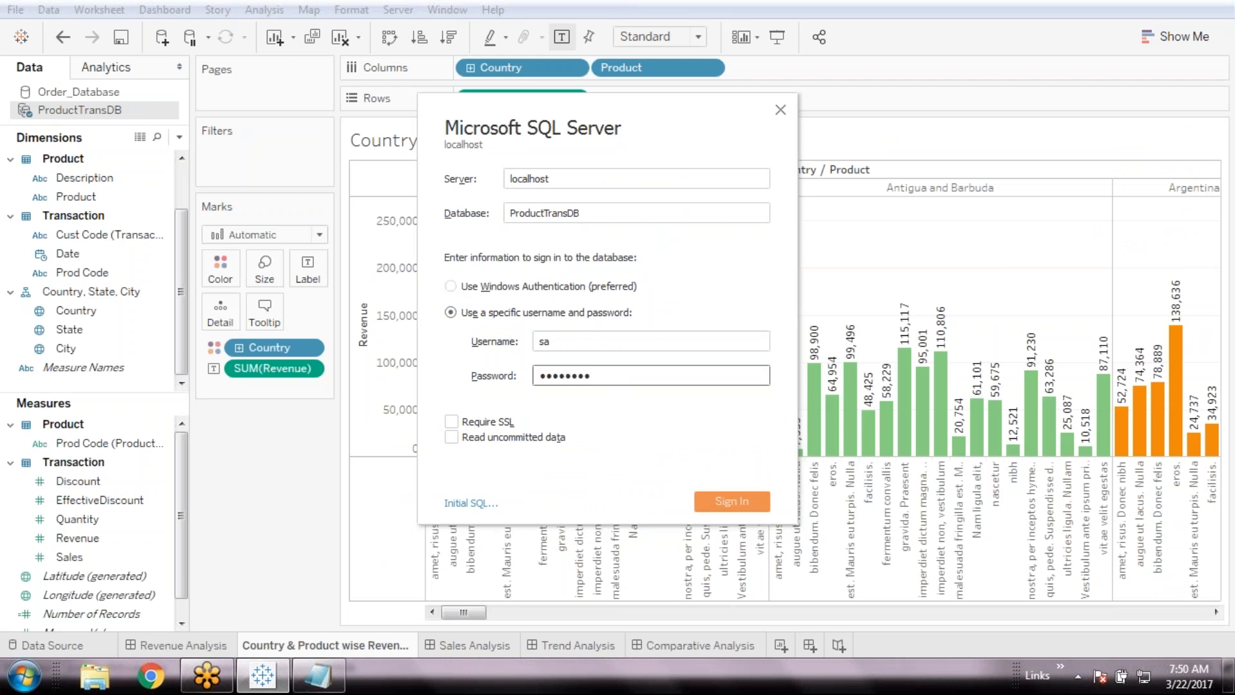
pyautogui.press('Return')
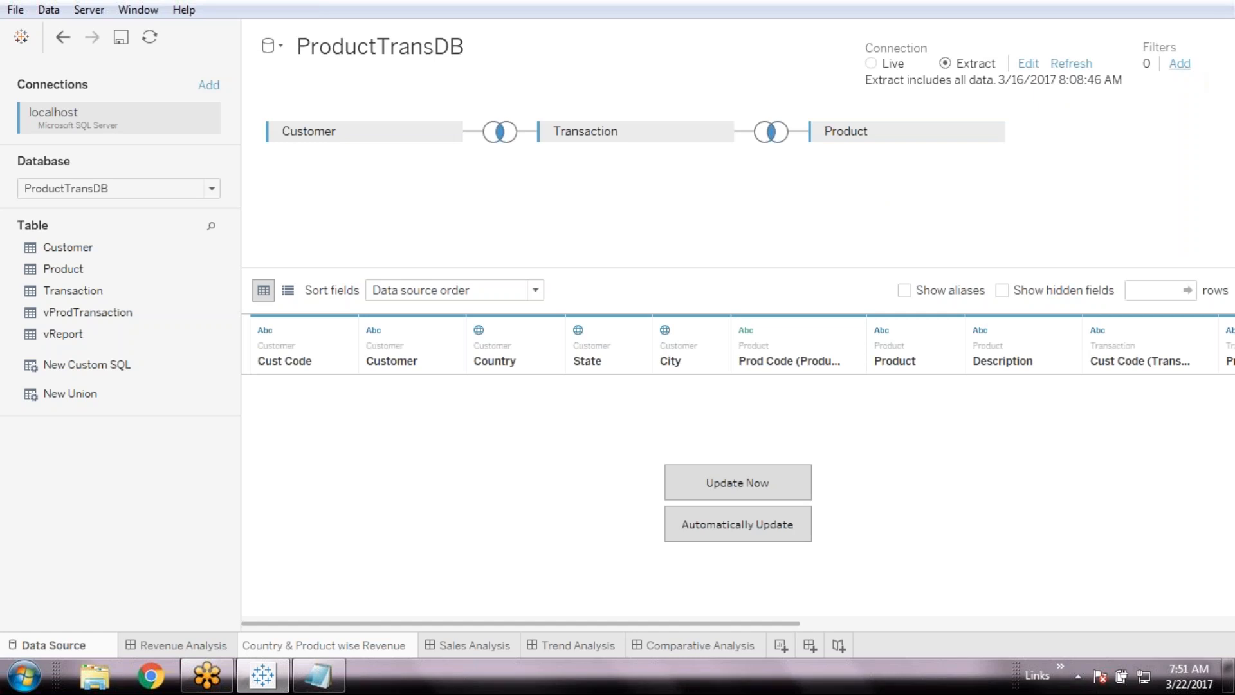
# - Add a data source filter to ProductTransDB on the Date field, filtering by Years
pyautogui.click(1179, 63)
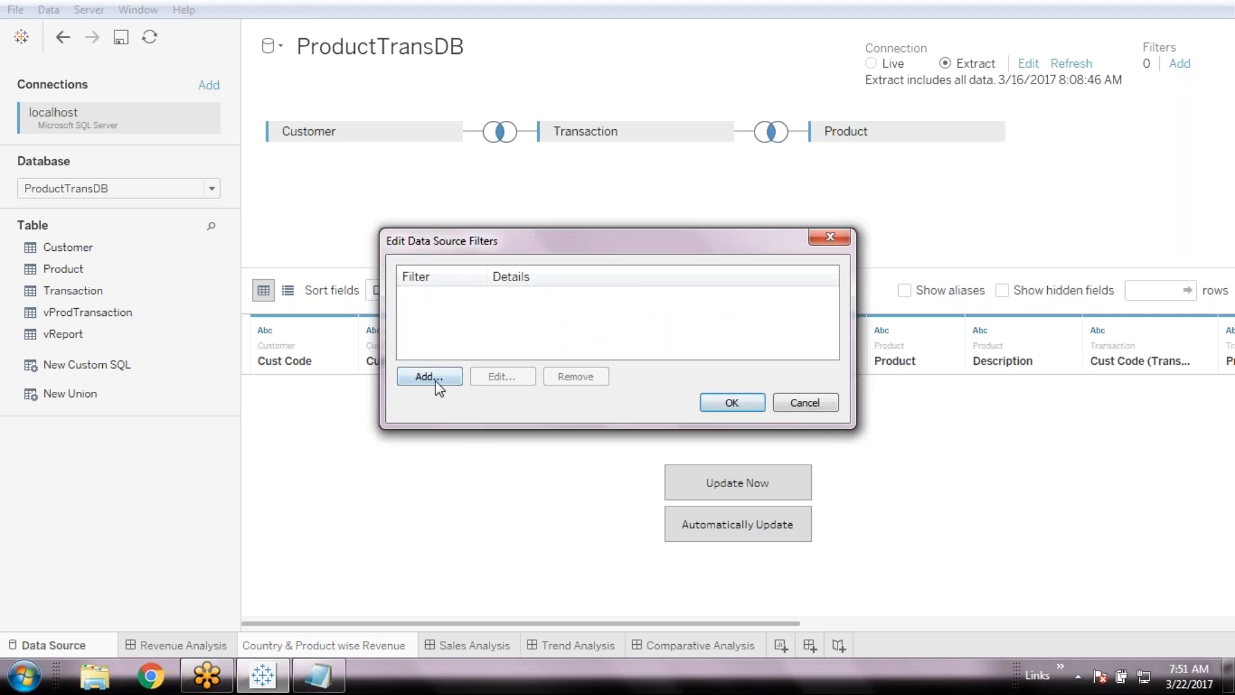
pyautogui.click(430, 378)
pyautogui.click(479, 328)
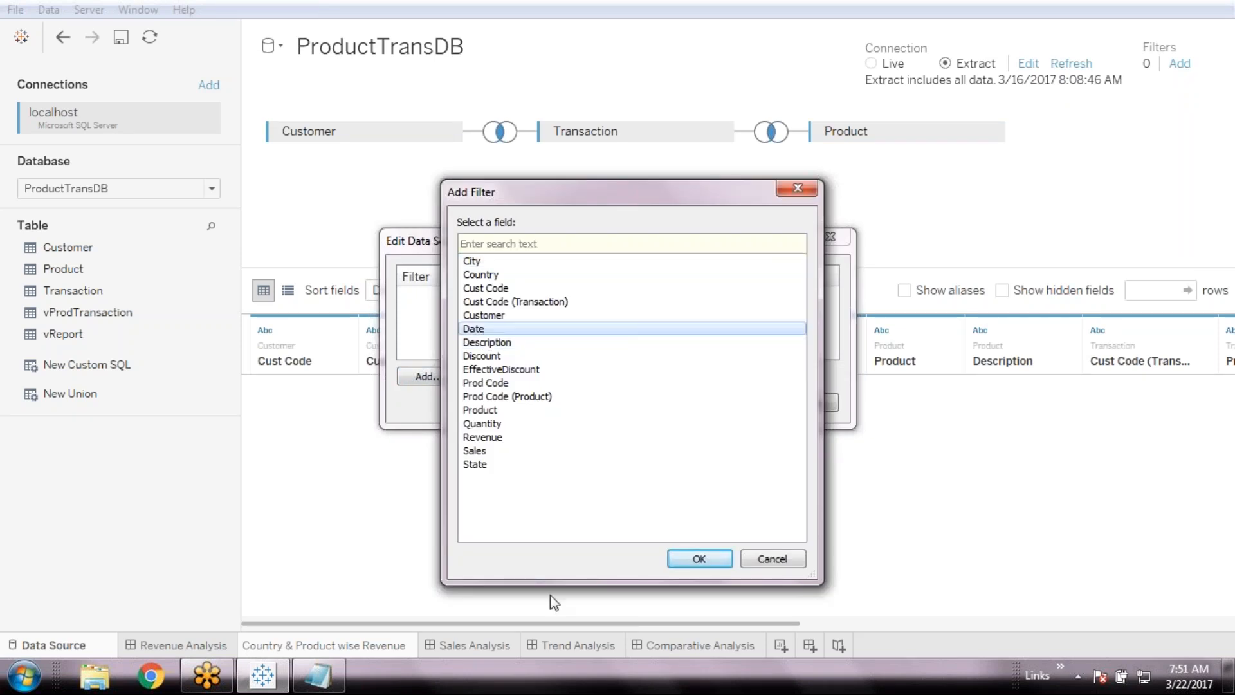
pyautogui.press('Return')
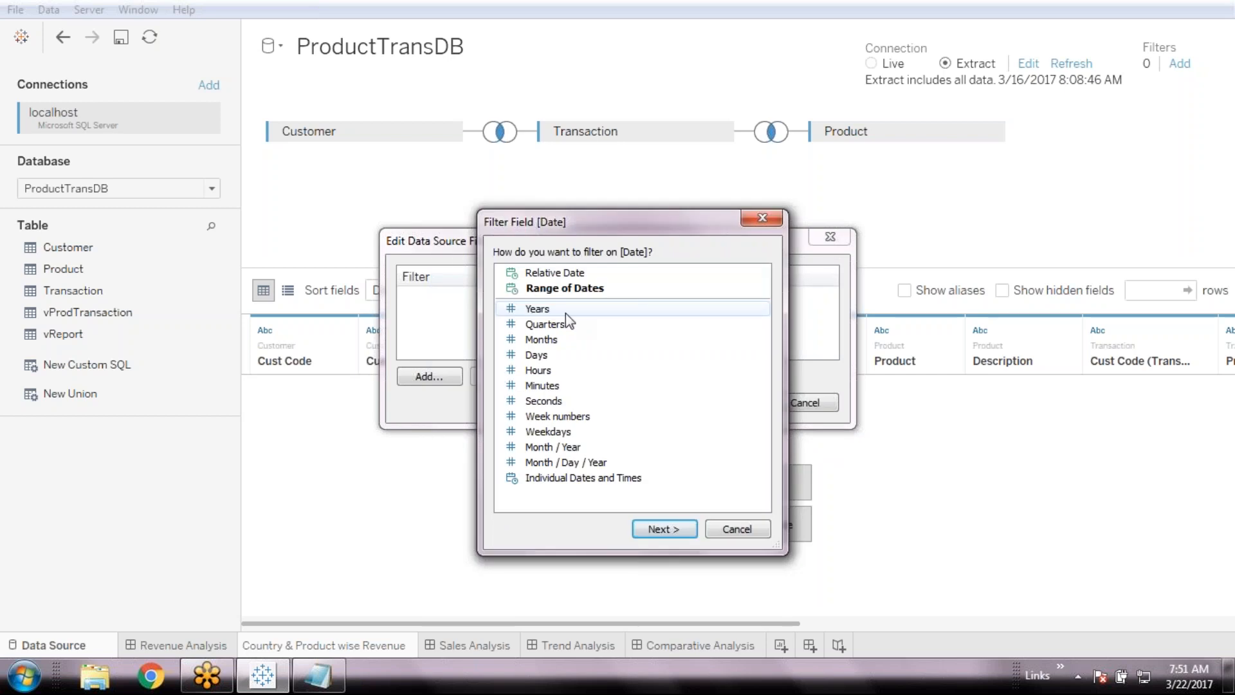
pyautogui.doubleClick(565, 312)
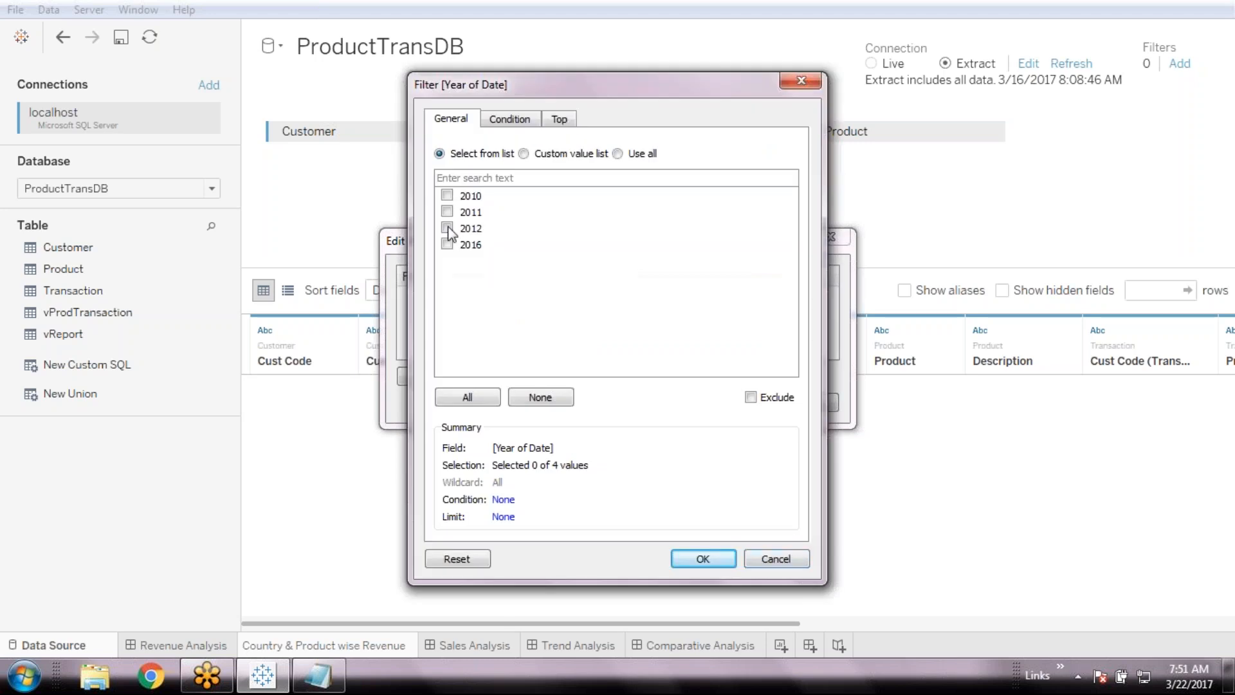
# - Try excluding 2010, 2011 and 2012 in the Year of Date filter, and clear those selections again
pyautogui.click(448, 196)
pyautogui.click(447, 211)
pyautogui.click(448, 228)
pyautogui.click(750, 397)
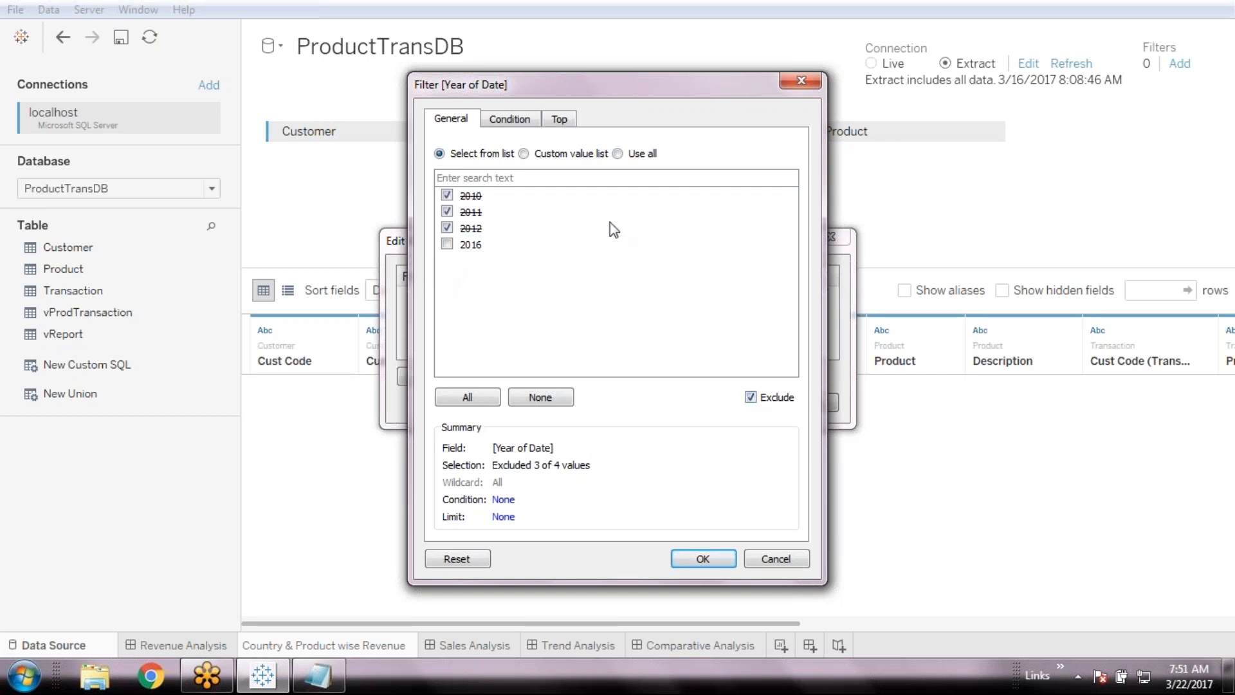
pyautogui.click(750, 397)
pyautogui.click(447, 228)
pyautogui.click(447, 212)
pyautogui.click(447, 195)
# - Keep only 2016 in the Year of Date filter and apply the data source filter to ProductTransDB
pyautogui.click(447, 244)
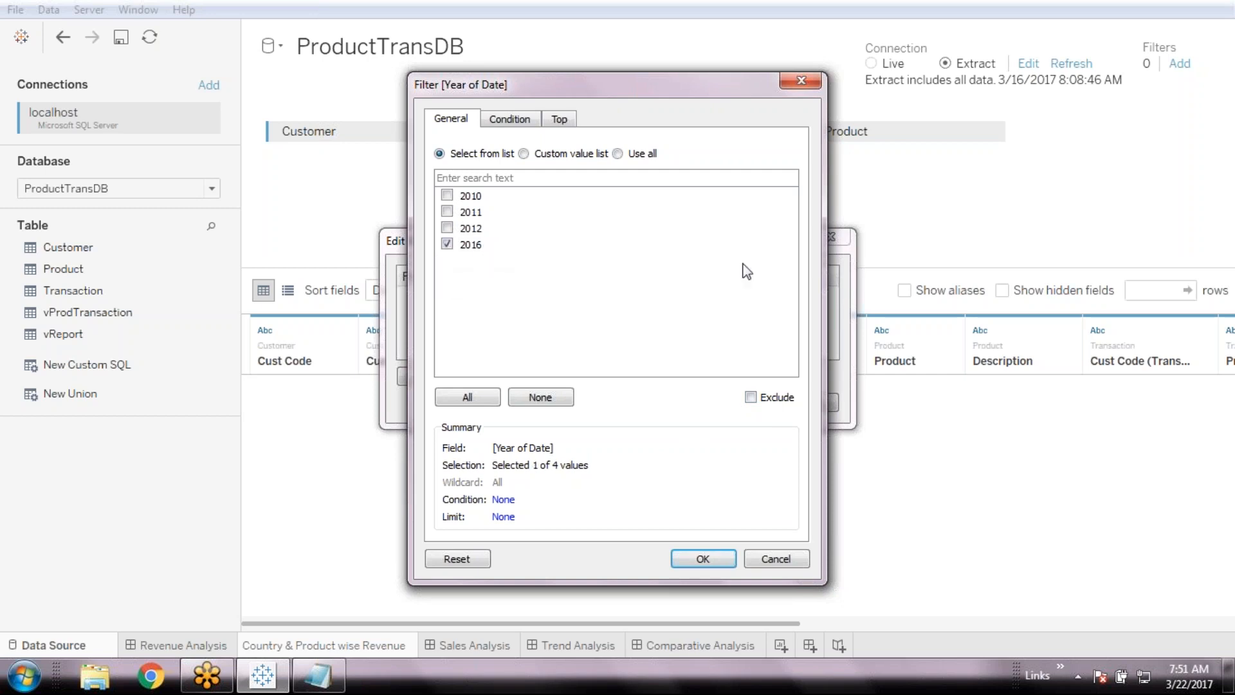
pyautogui.click(721, 558)
pyautogui.click(732, 403)
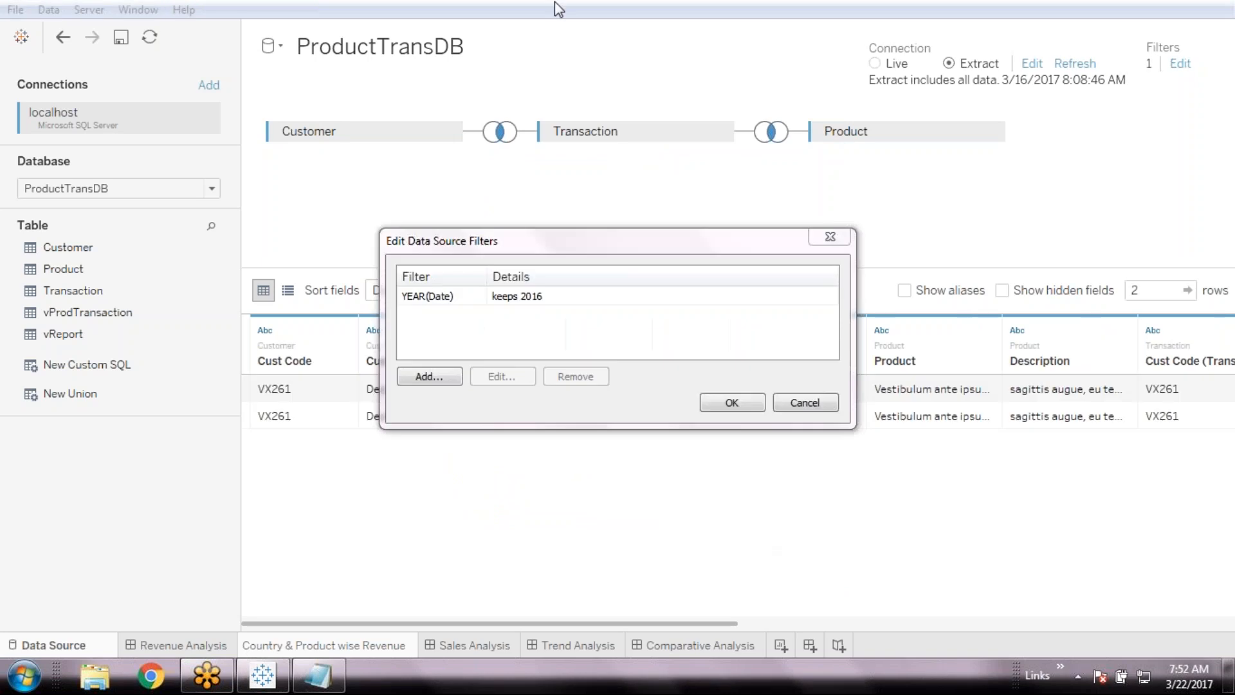
pyautogui.click(735, 406)
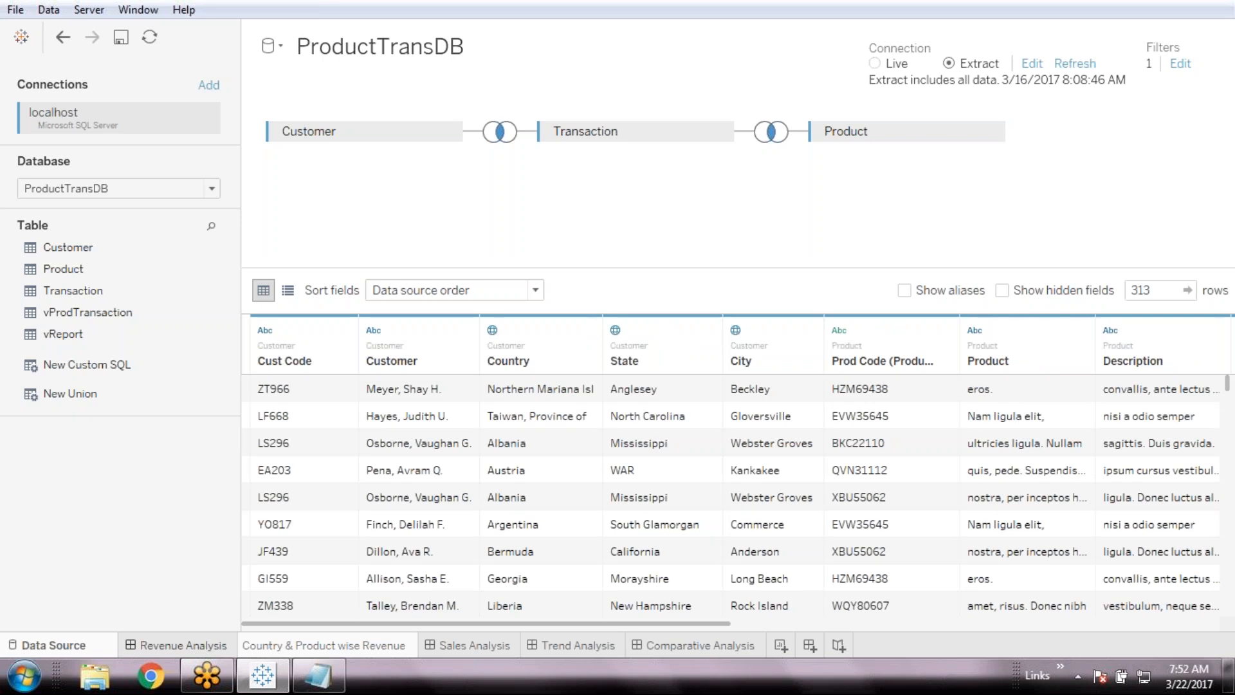
# - Review the Revenue Analysis and Sales Analysis dashboards for the effect of the year data source filter
pyautogui.click(183, 645)
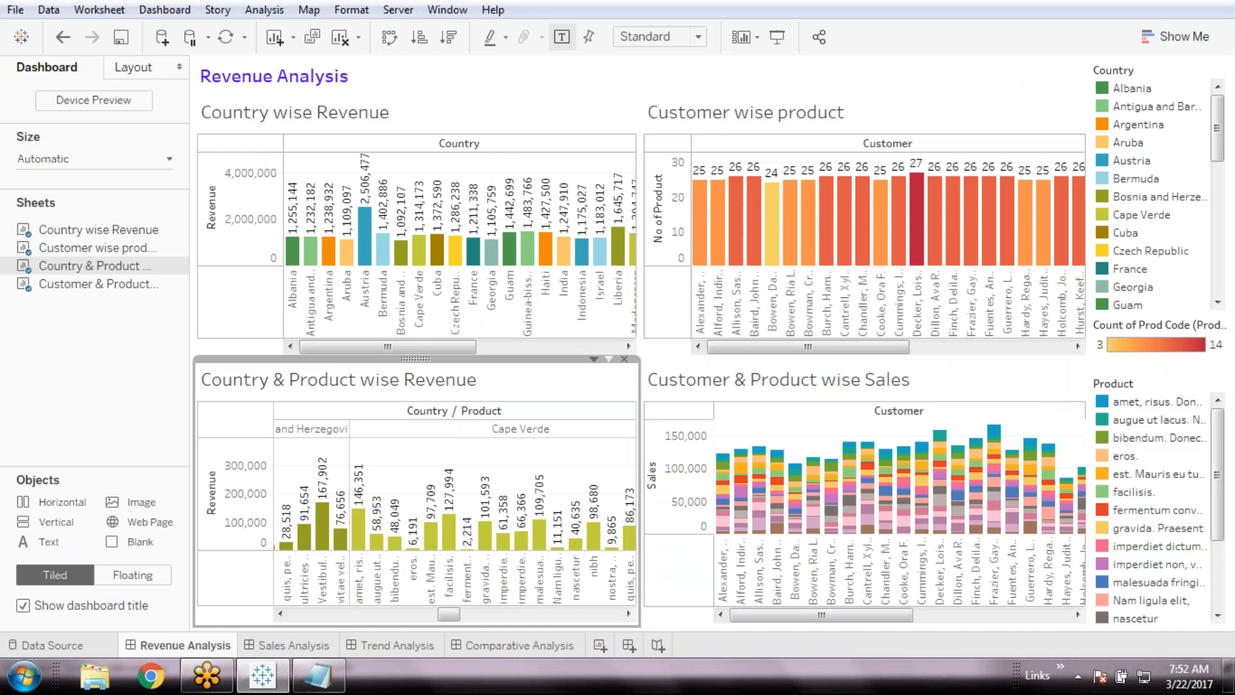
pyautogui.click(293, 646)
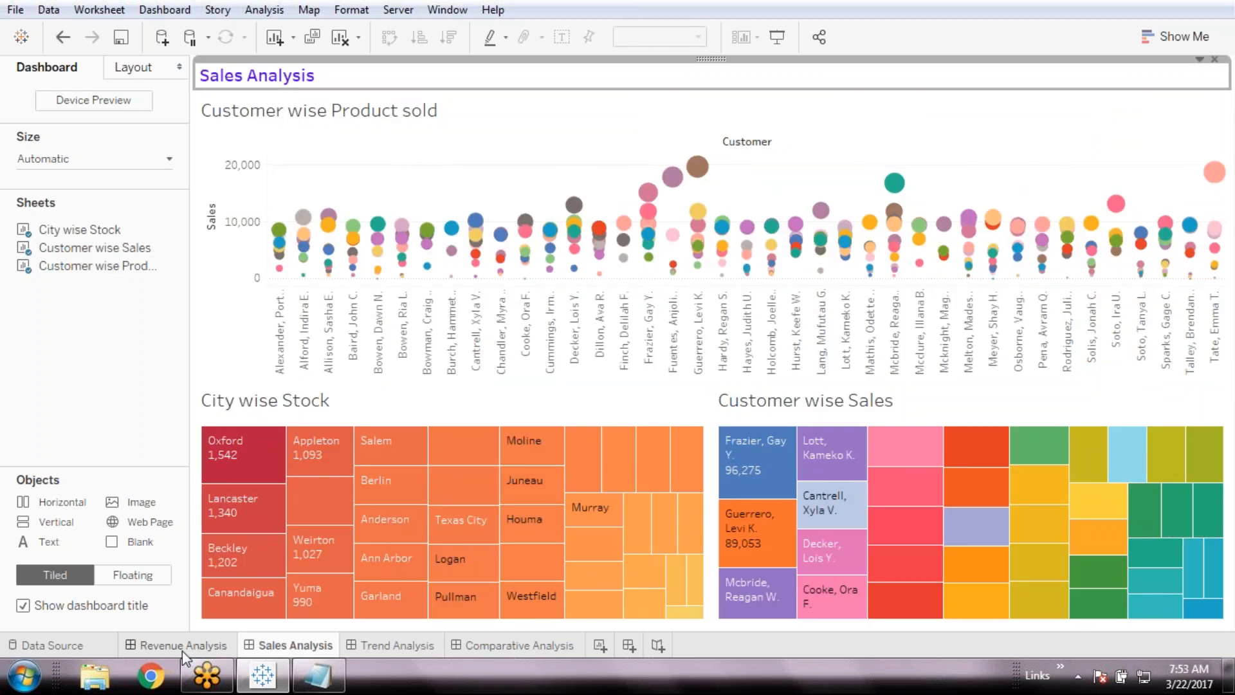
pyautogui.click(183, 650)
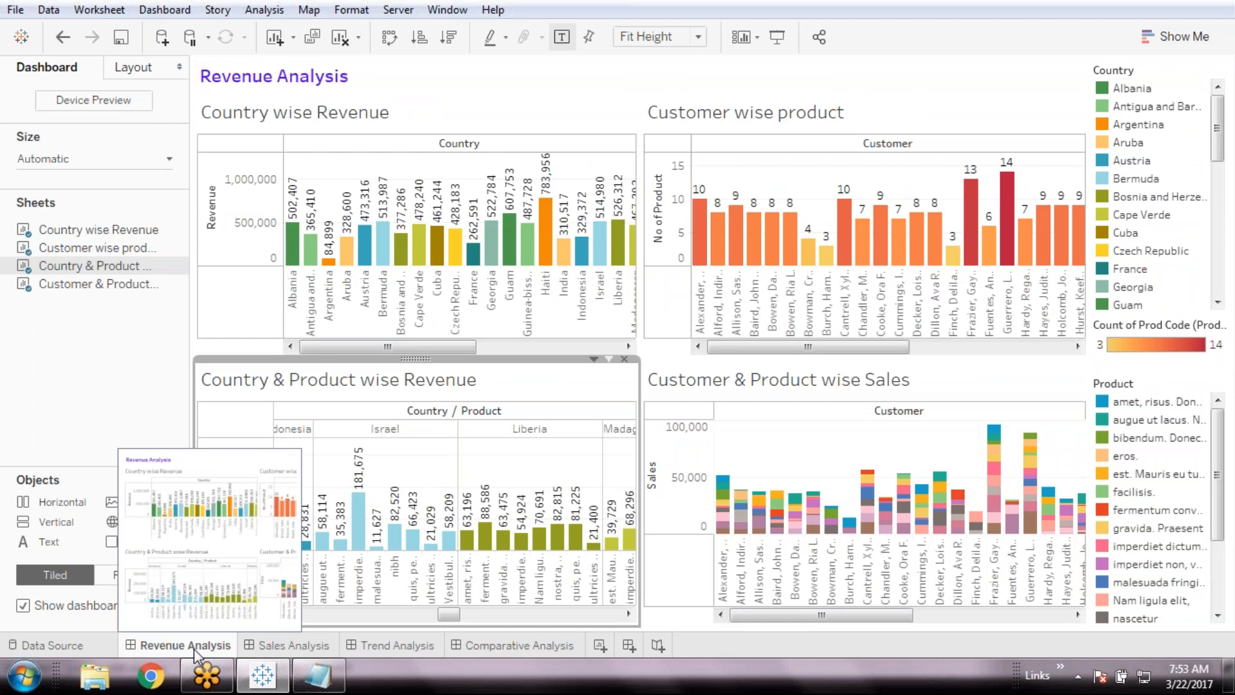
pyautogui.click(816, 666)
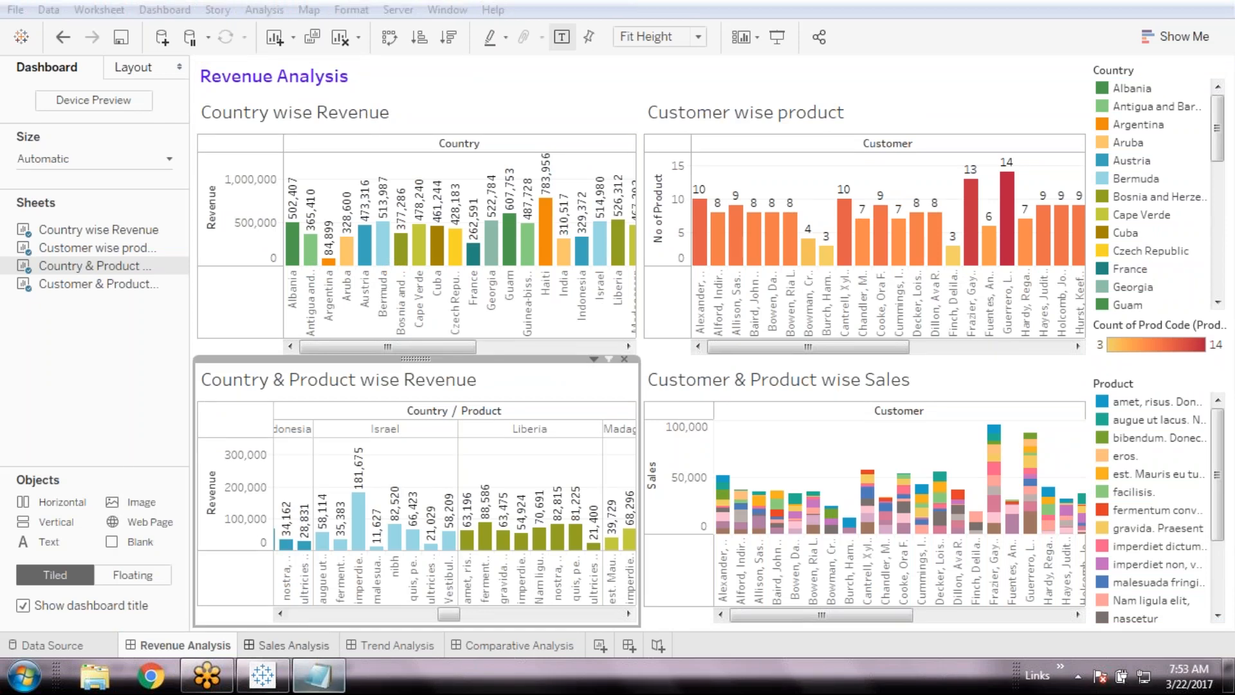
pyautogui.click(262, 675)
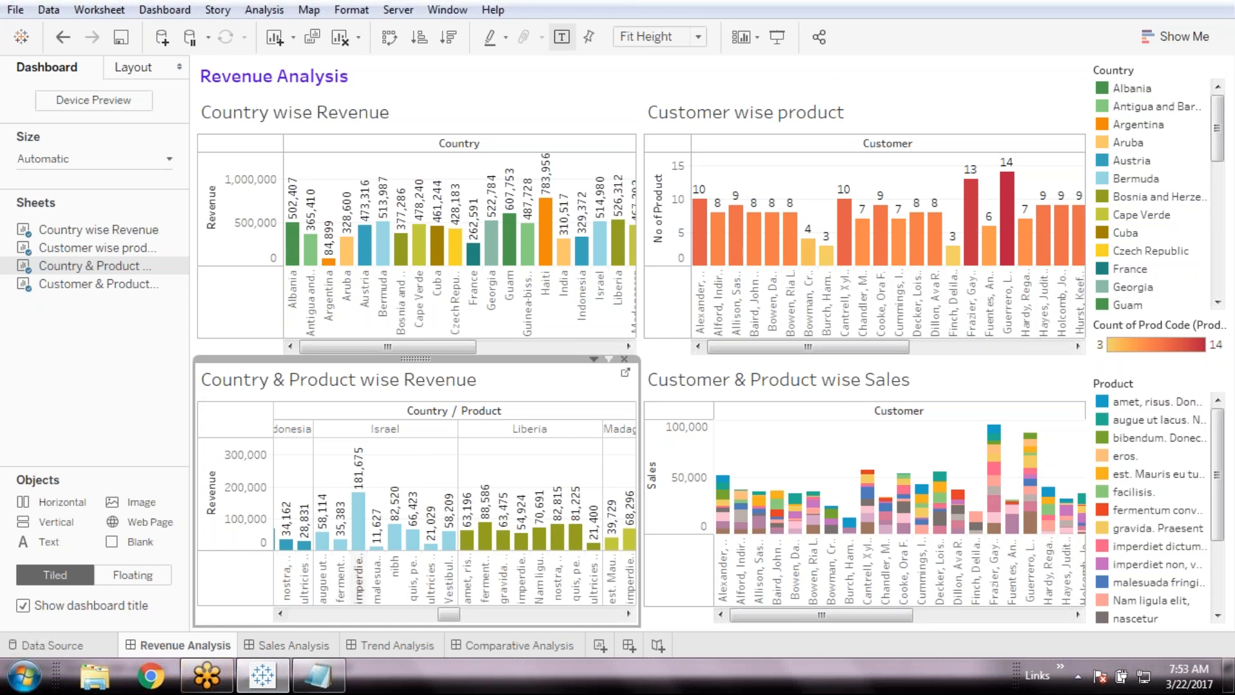
# - Open the Order_Database data source by way of the Country & Product wise Revenue sheet and open its data source filters
pyautogui.click(625, 373)
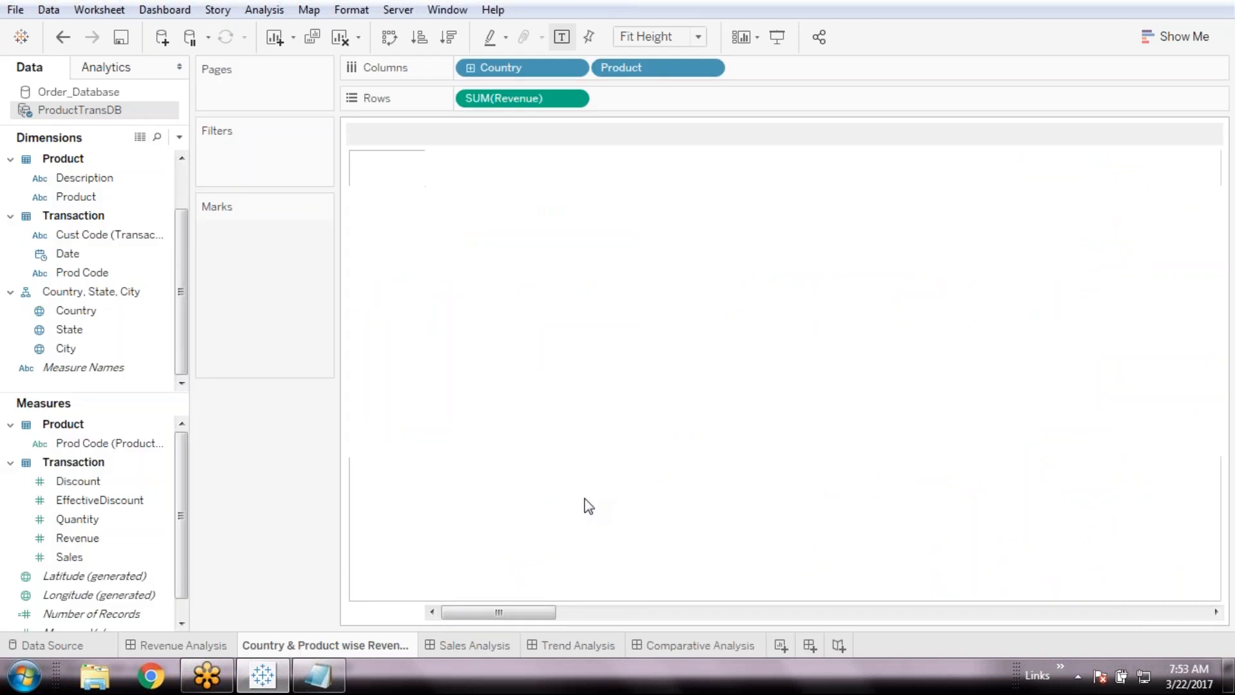
pyautogui.click(112, 95)
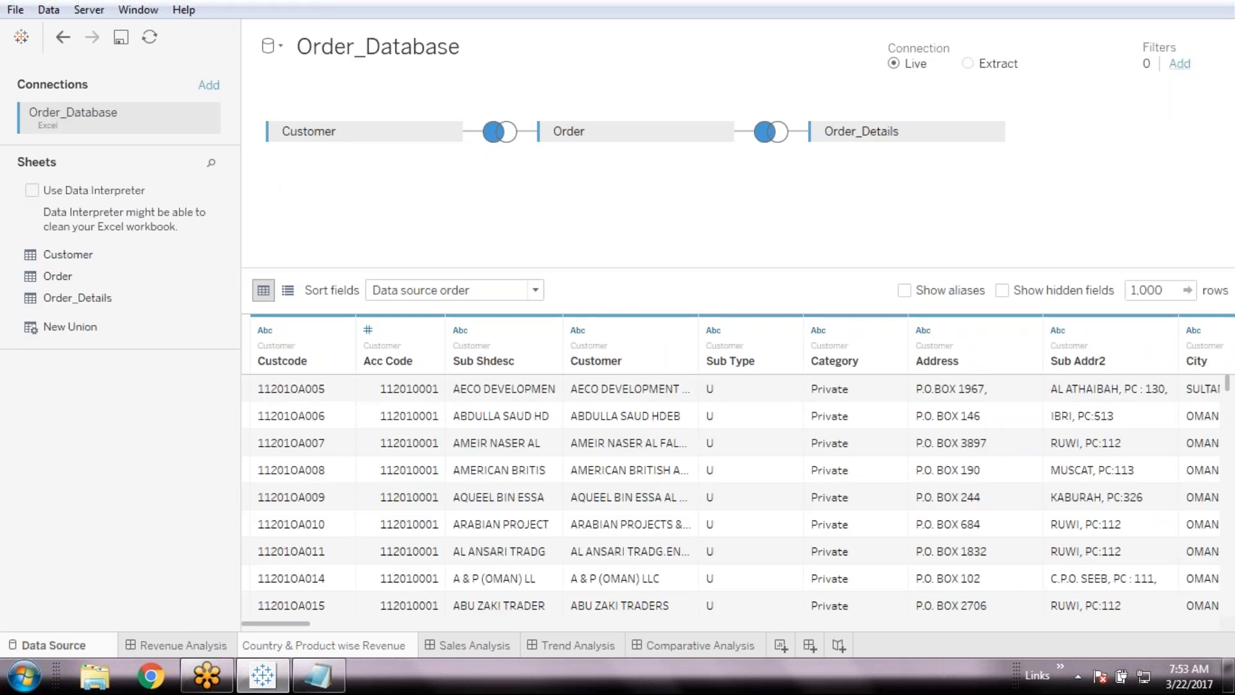
pyautogui.click(1179, 63)
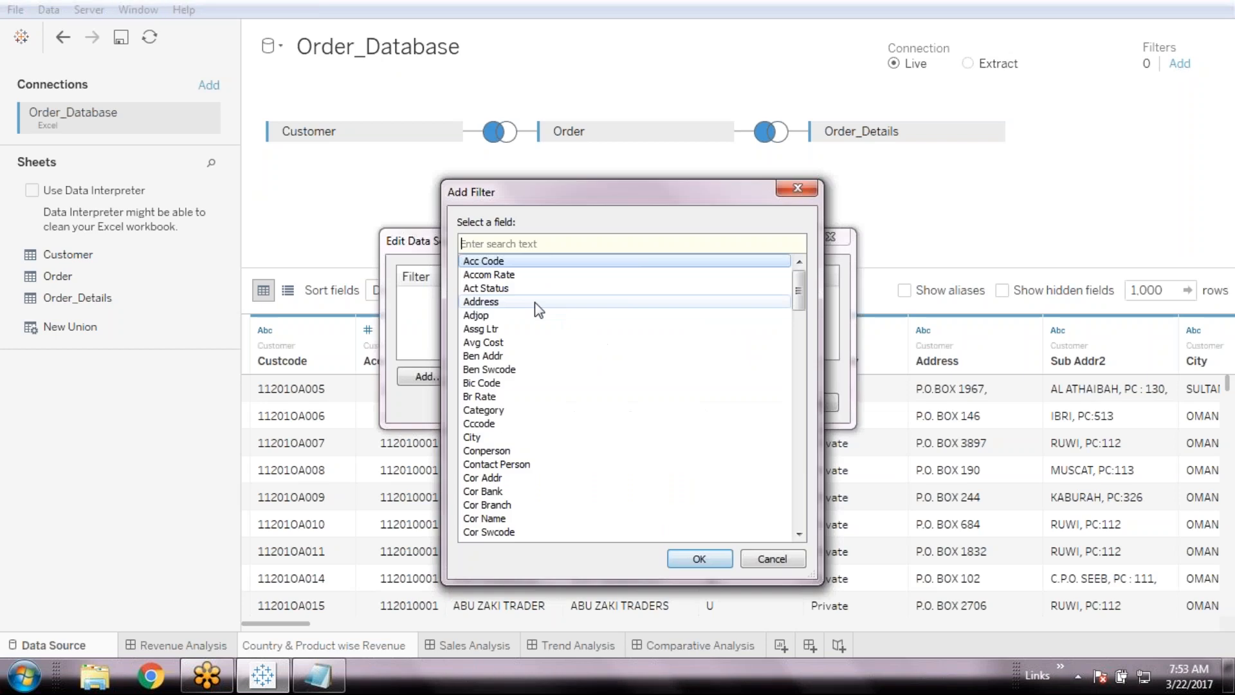
pyautogui.scroll(-8, 564, 400)
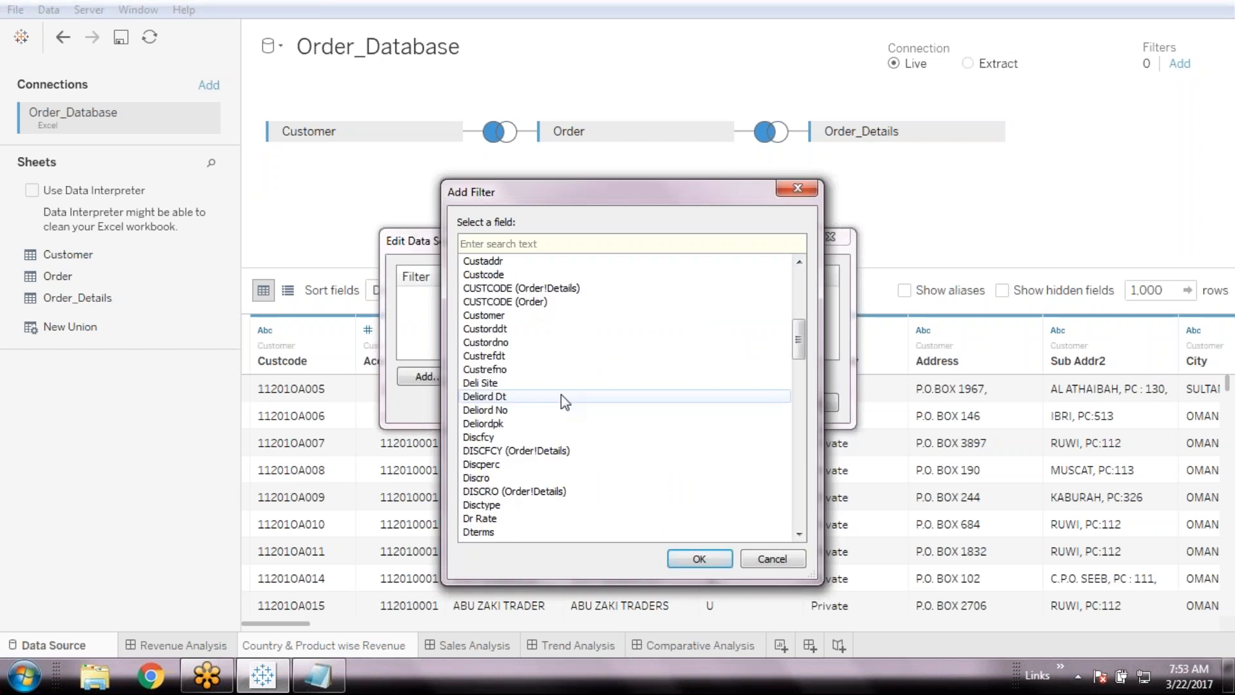
pyautogui.click(483, 314)
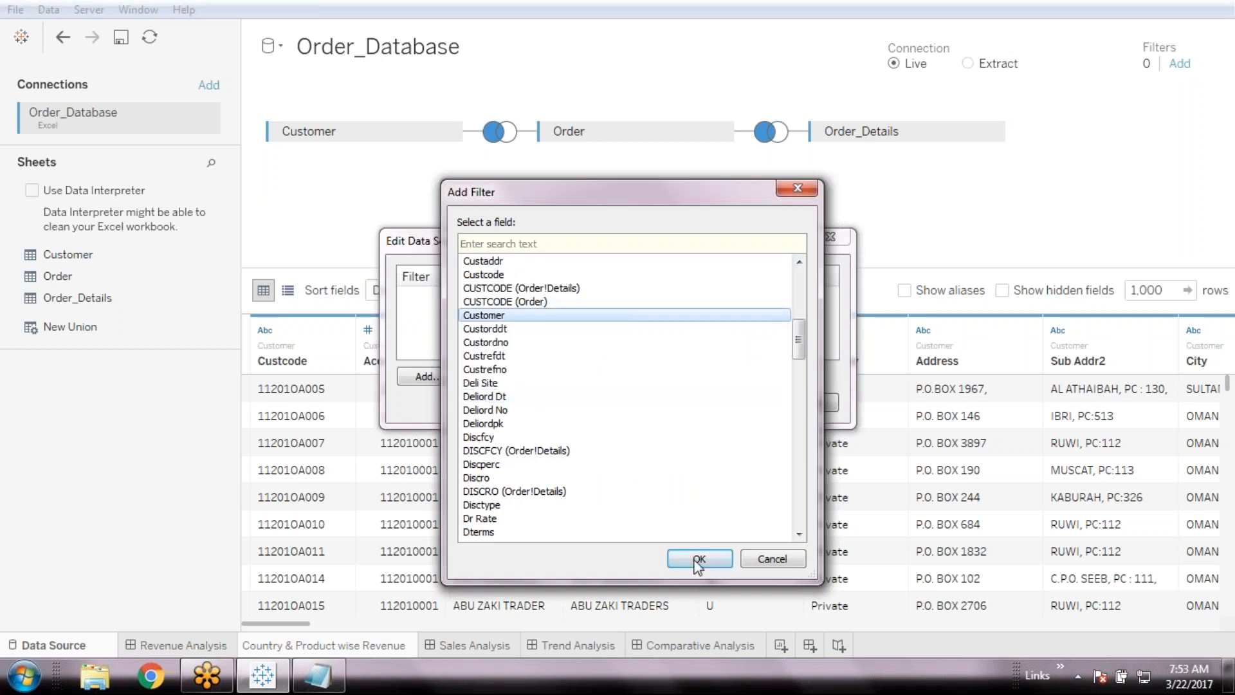
pyautogui.click(699, 559)
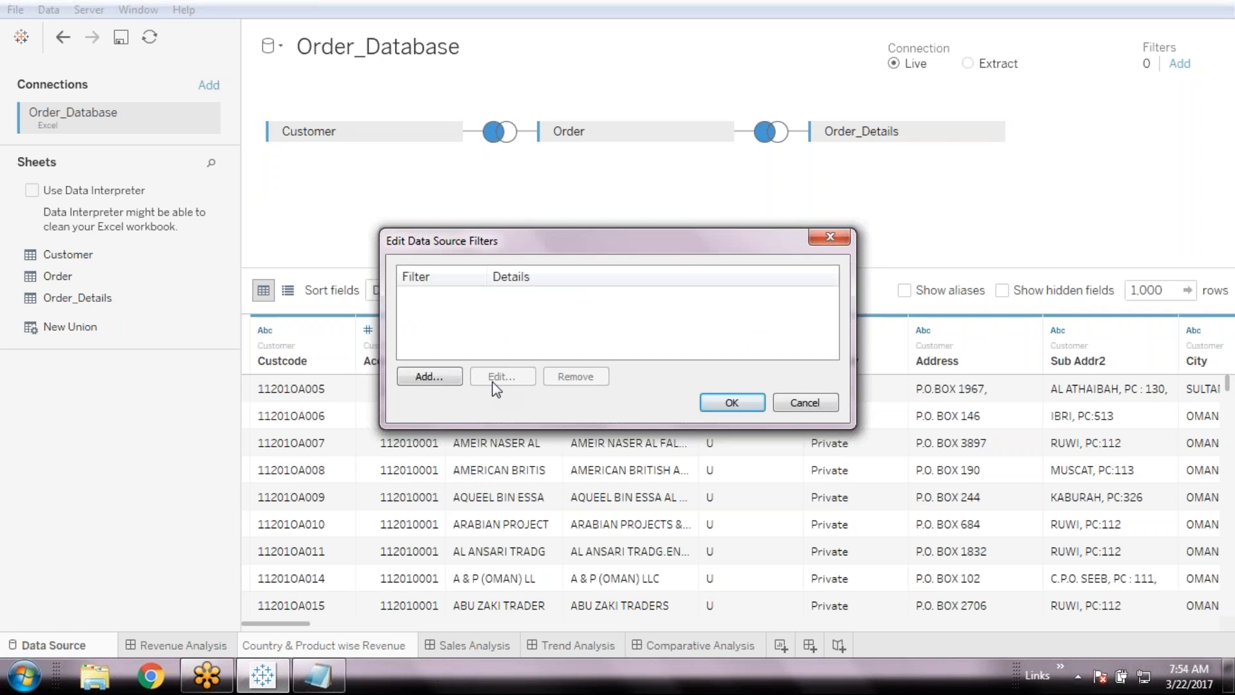
# - Create a data source filter for Order_Database on the Customer field
pyautogui.click(421, 378)
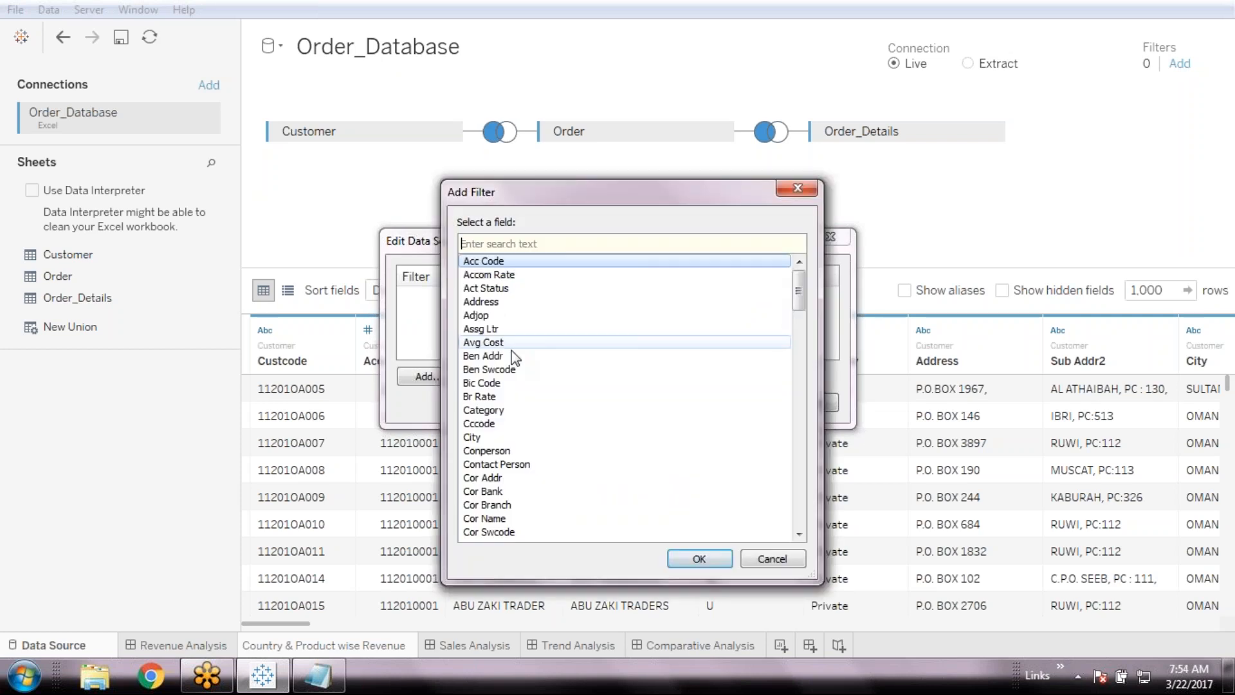
pyautogui.click(515, 452)
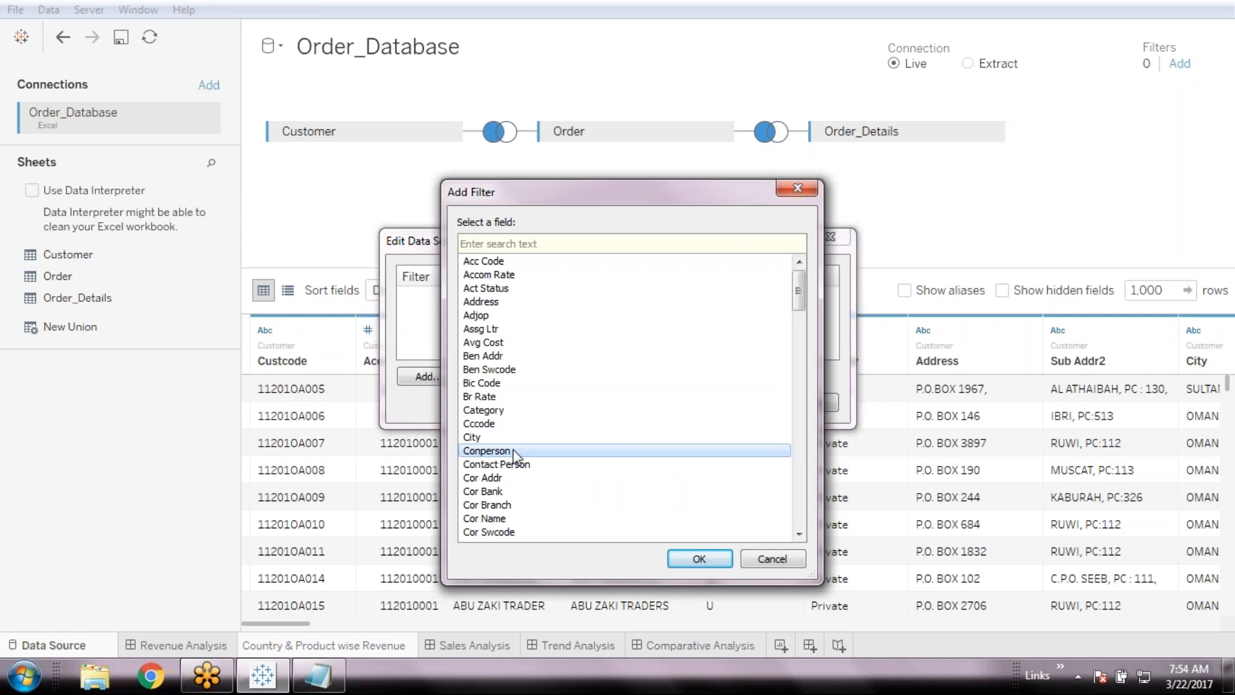
pyautogui.scroll(-4, 515, 453)
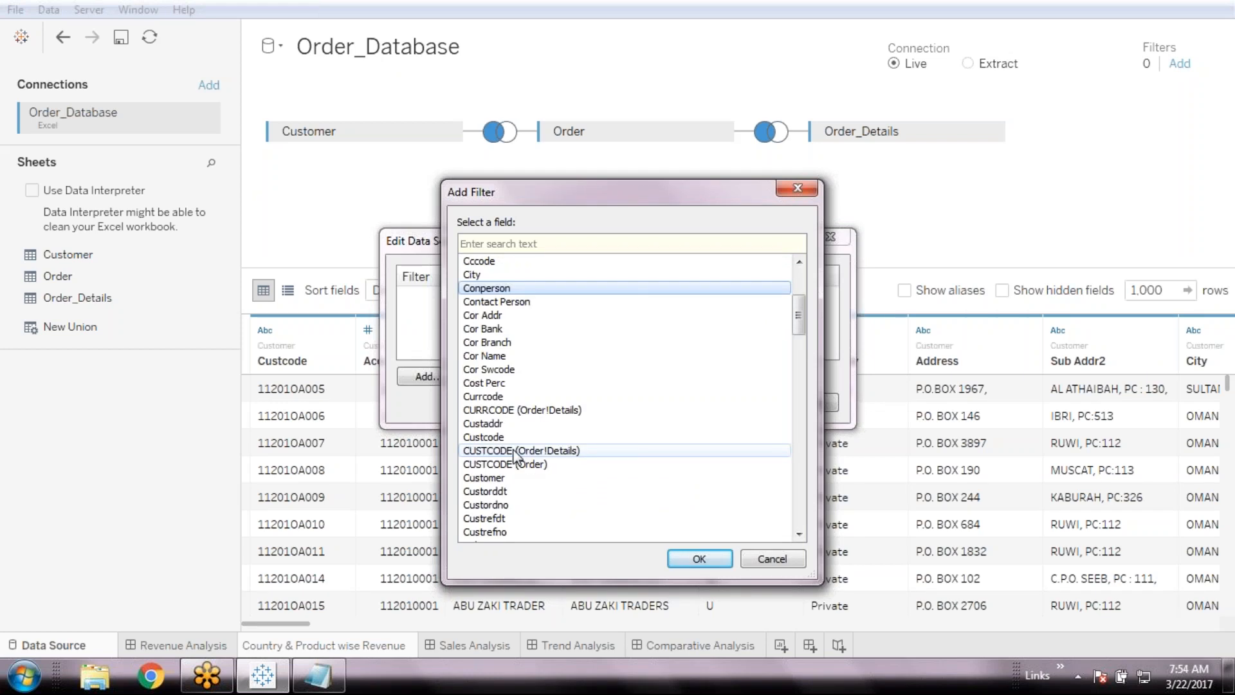
pyautogui.click(558, 476)
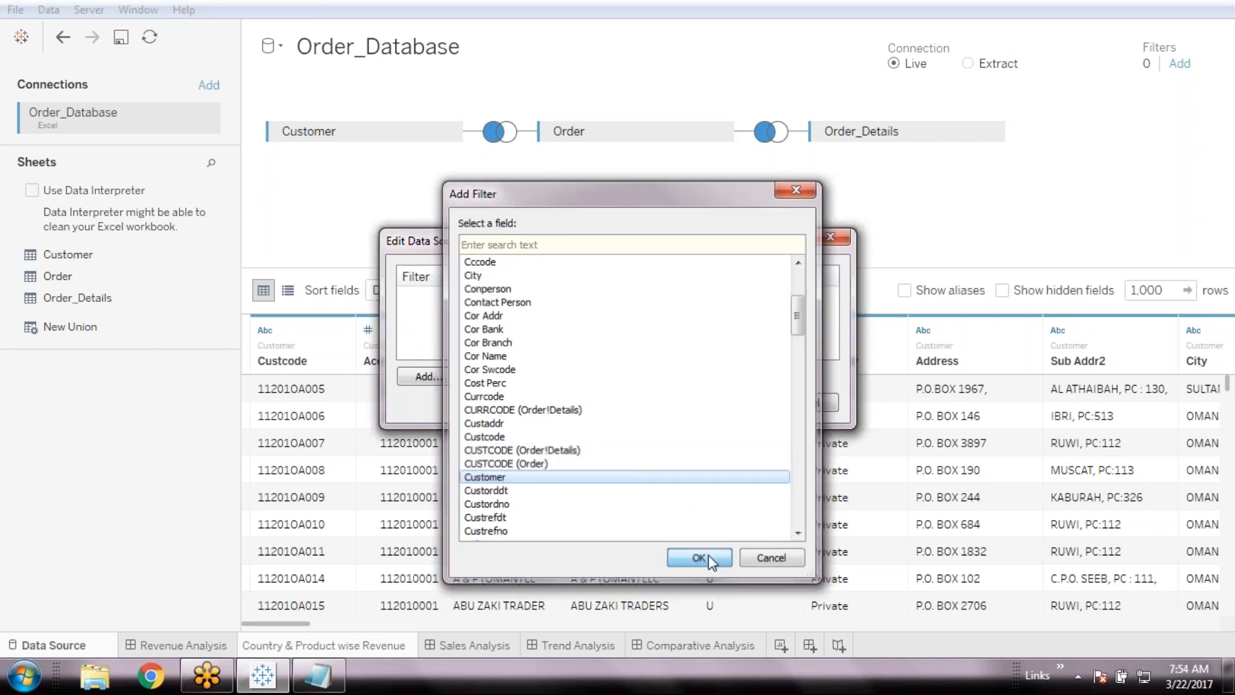
pyautogui.click(699, 557)
# - Search the Customer values by name, keep only the first matching customer, and apply the Order_Database data source filter
pyautogui.click(548, 178)
pyautogui.write('hama')
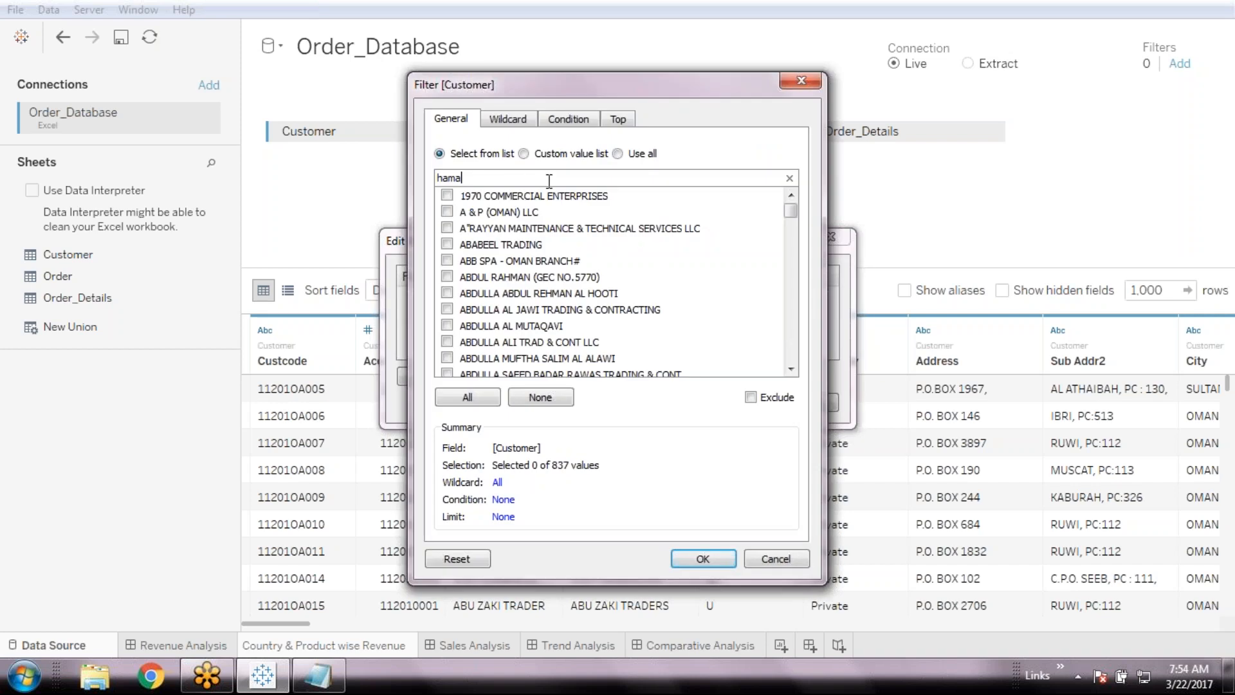
pyautogui.write('d')
pyautogui.click(563, 194)
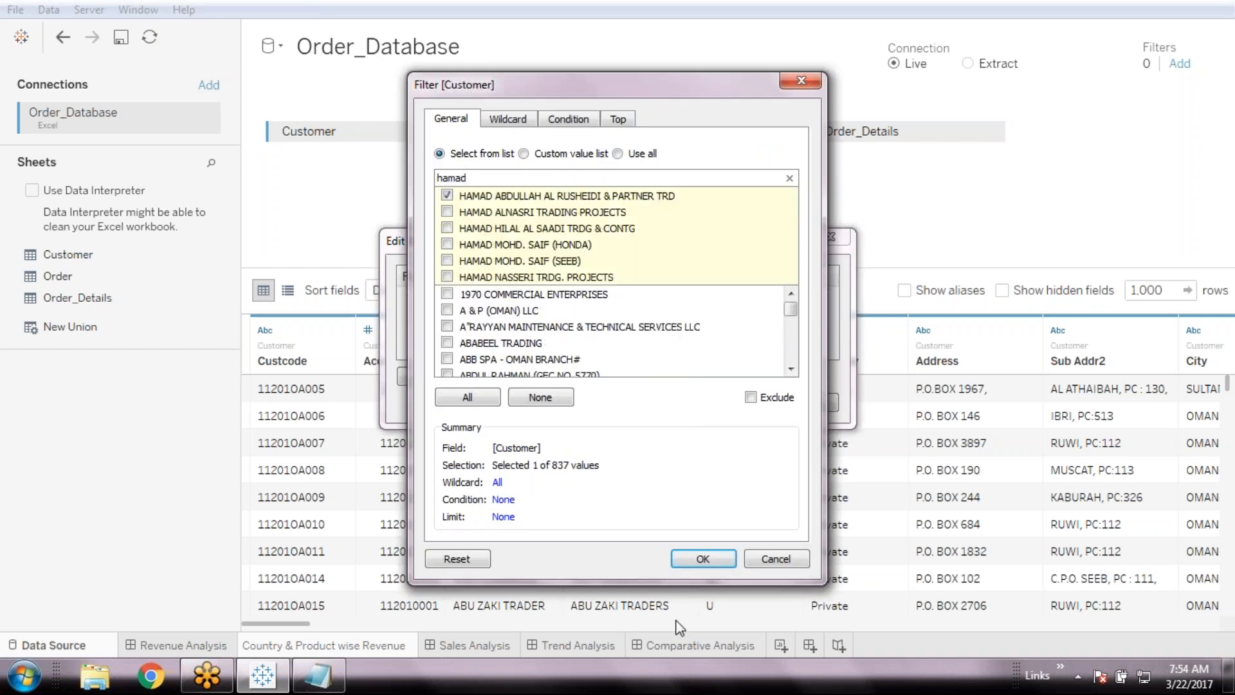
pyautogui.click(703, 558)
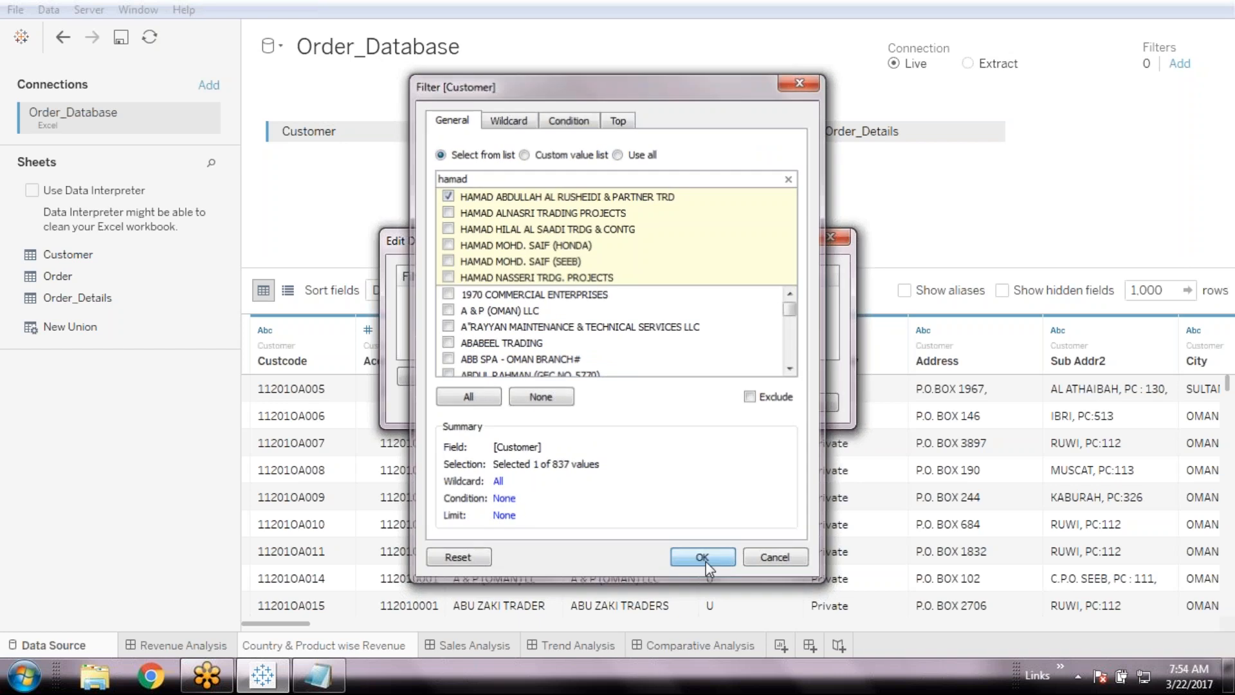
pyautogui.click(729, 404)
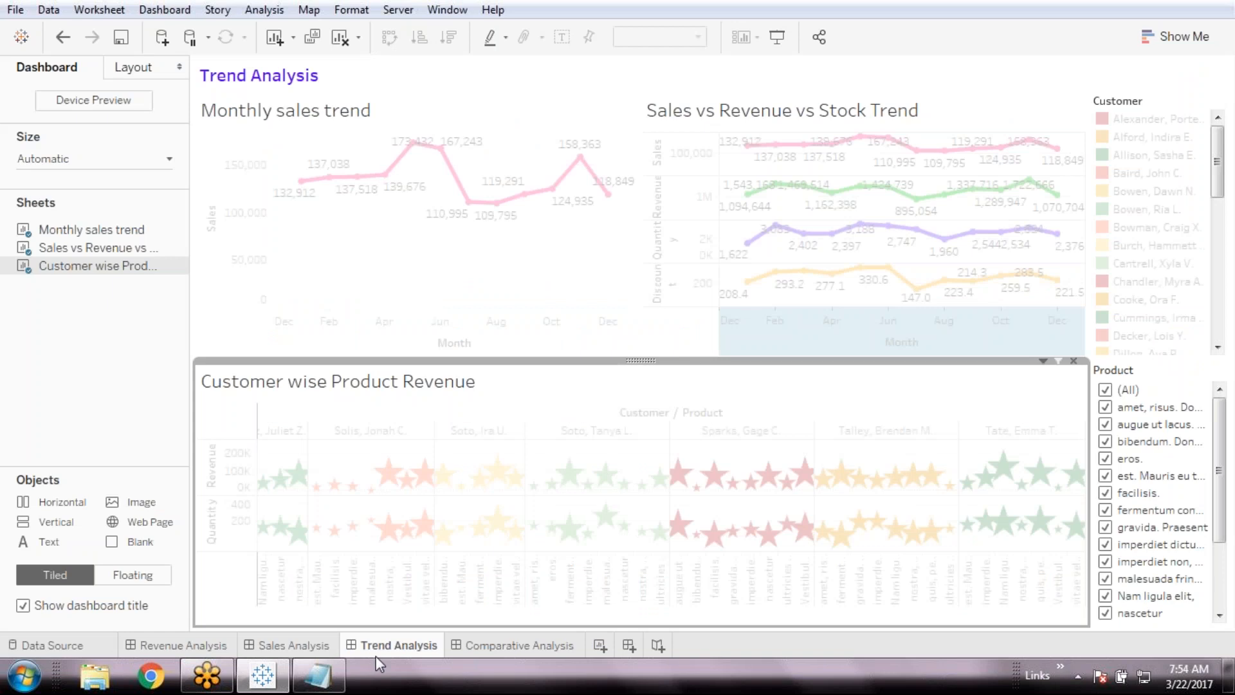
# - Look at the Trend Analysis dashboard and open the City wise Stock sheet from the Sales Analysis dashboard
pyautogui.click(576, 646)
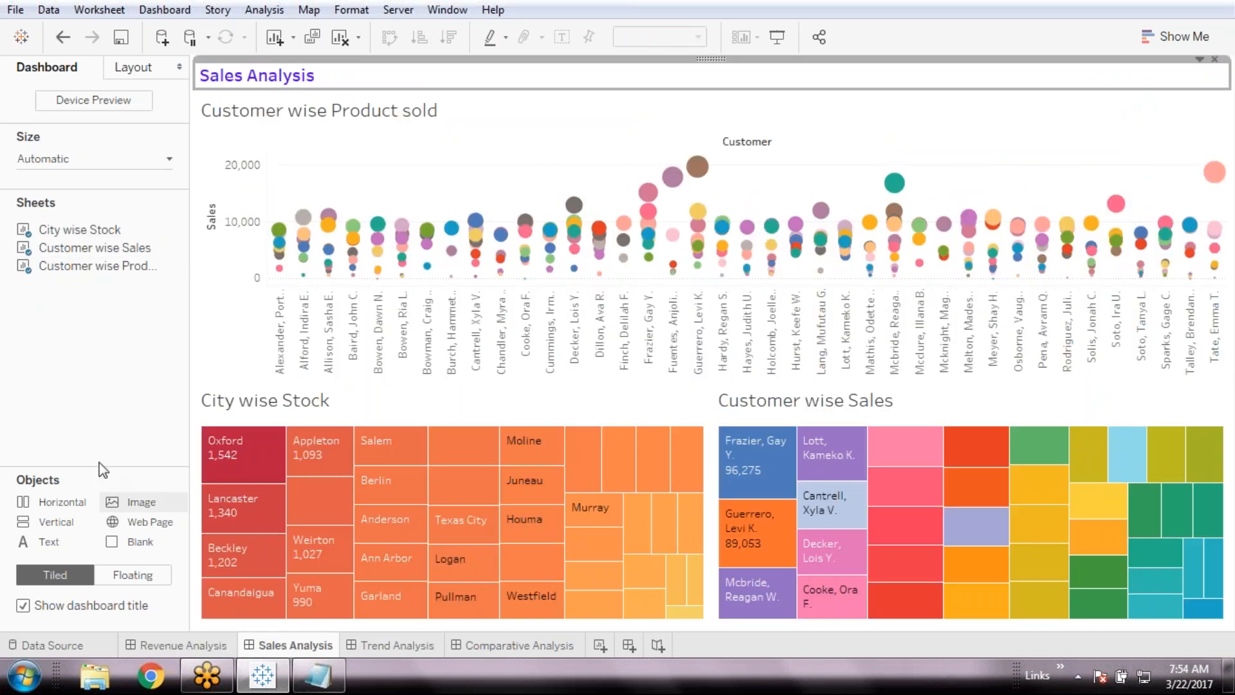
pyautogui.click(316, 411)
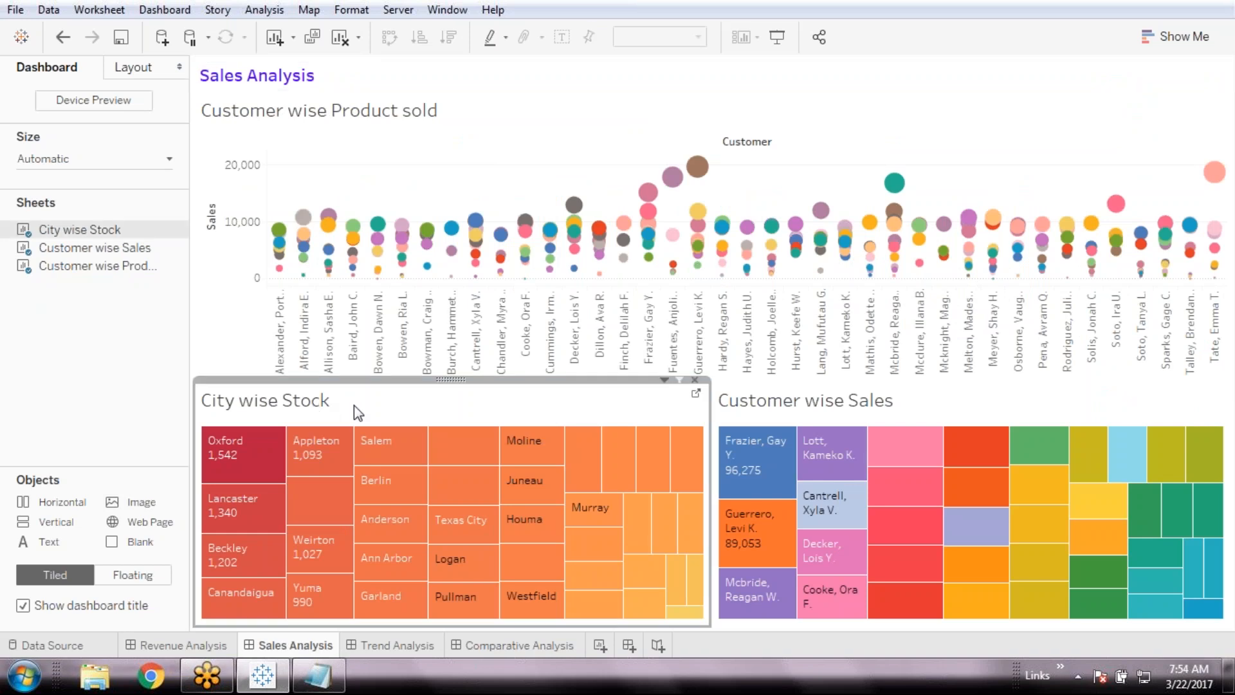
pyautogui.click(696, 395)
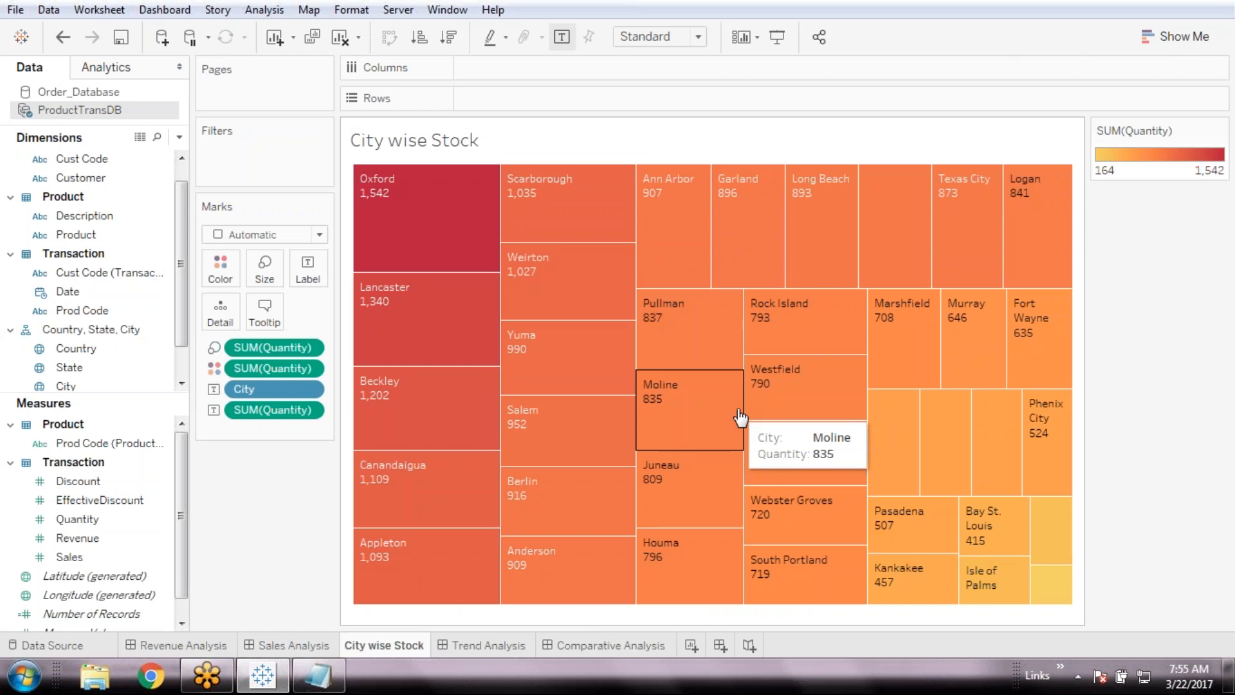
# - Add a City filter to the City wise Stock sheet, deselecting Yuma, Westfield, Weirton, Torrance and Texas City
pyautogui.moveTo(66, 386); pyautogui.dragTo(222, 169)
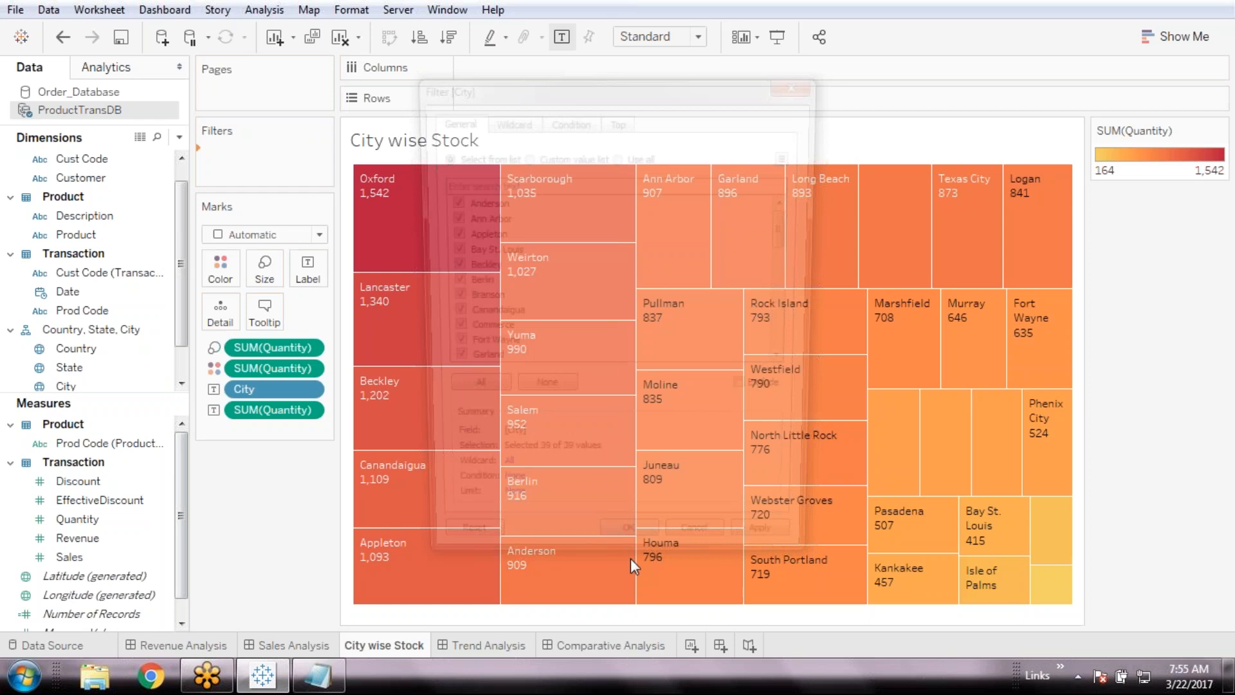
pyautogui.moveTo(798, 230); pyautogui.dragTo(790, 348)
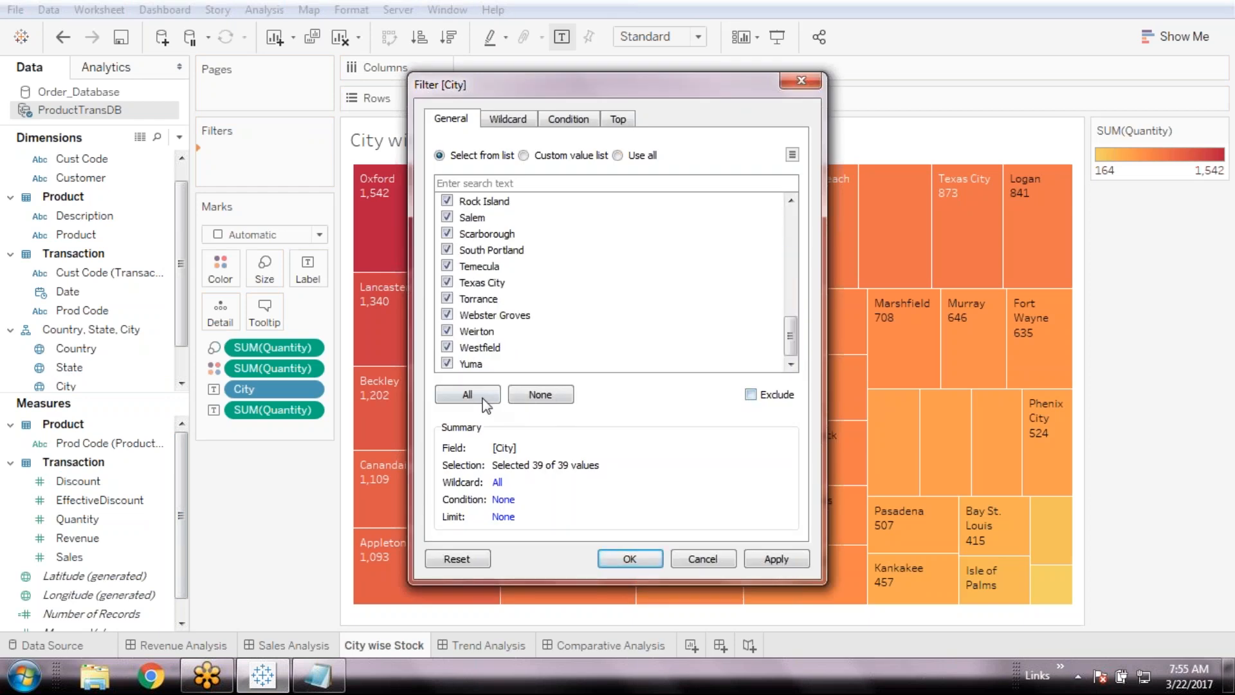
pyautogui.click(447, 364)
pyautogui.click(447, 347)
pyautogui.click(447, 331)
pyautogui.click(447, 298)
pyautogui.click(447, 283)
# - Also deselect Bay St. Louis, Beckley and Berlin in the City filter and apply it
pyautogui.scroll(2, 483, 330)
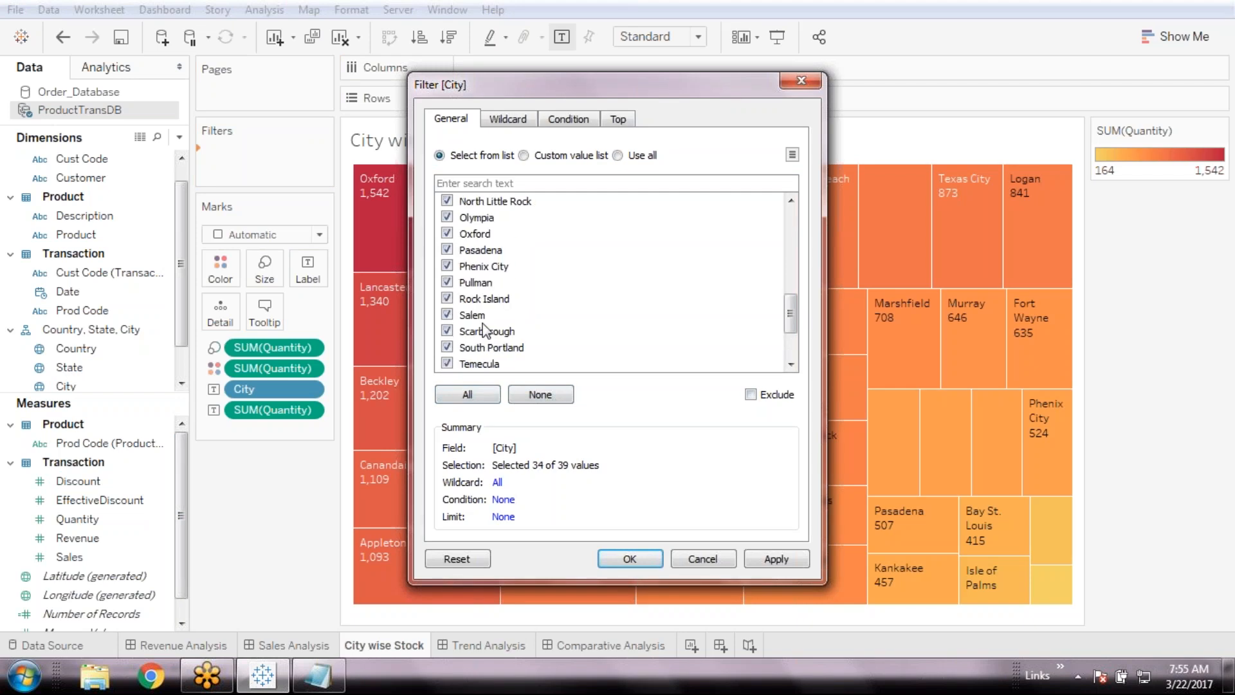
pyautogui.scroll(2, 484, 330)
pyautogui.scroll(4, 484, 329)
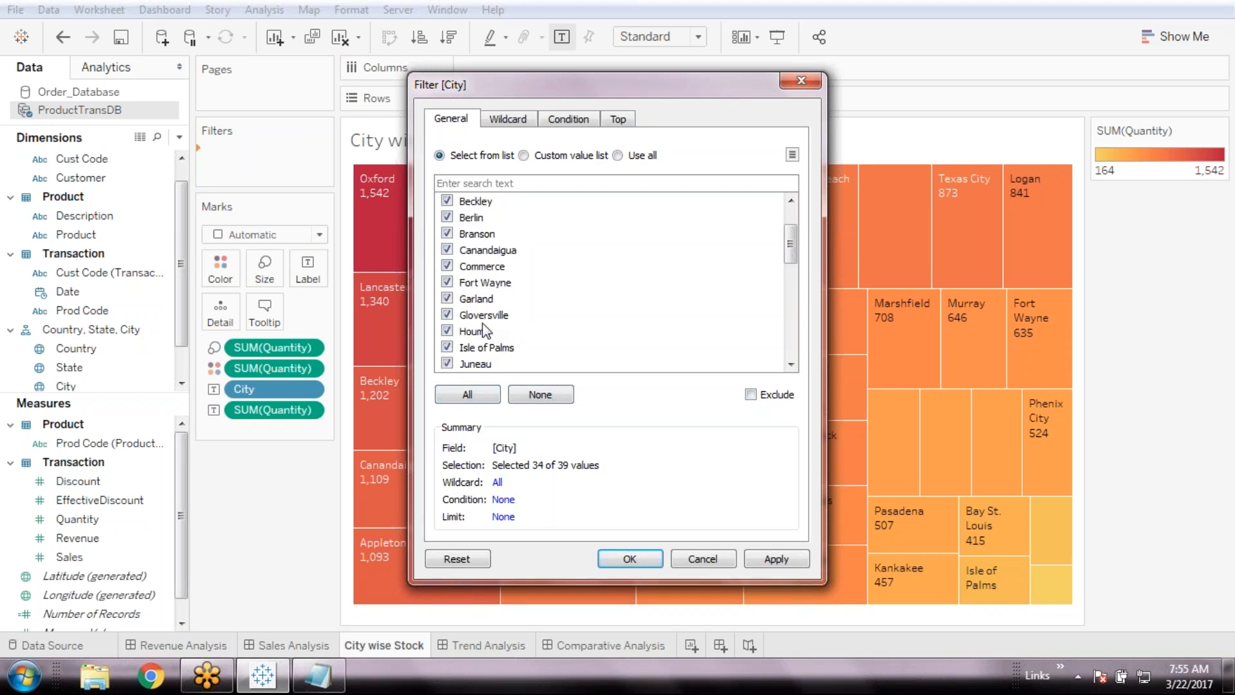
pyautogui.scroll(1, 483, 330)
pyautogui.click(447, 200)
pyautogui.click(447, 217)
pyautogui.click(447, 233)
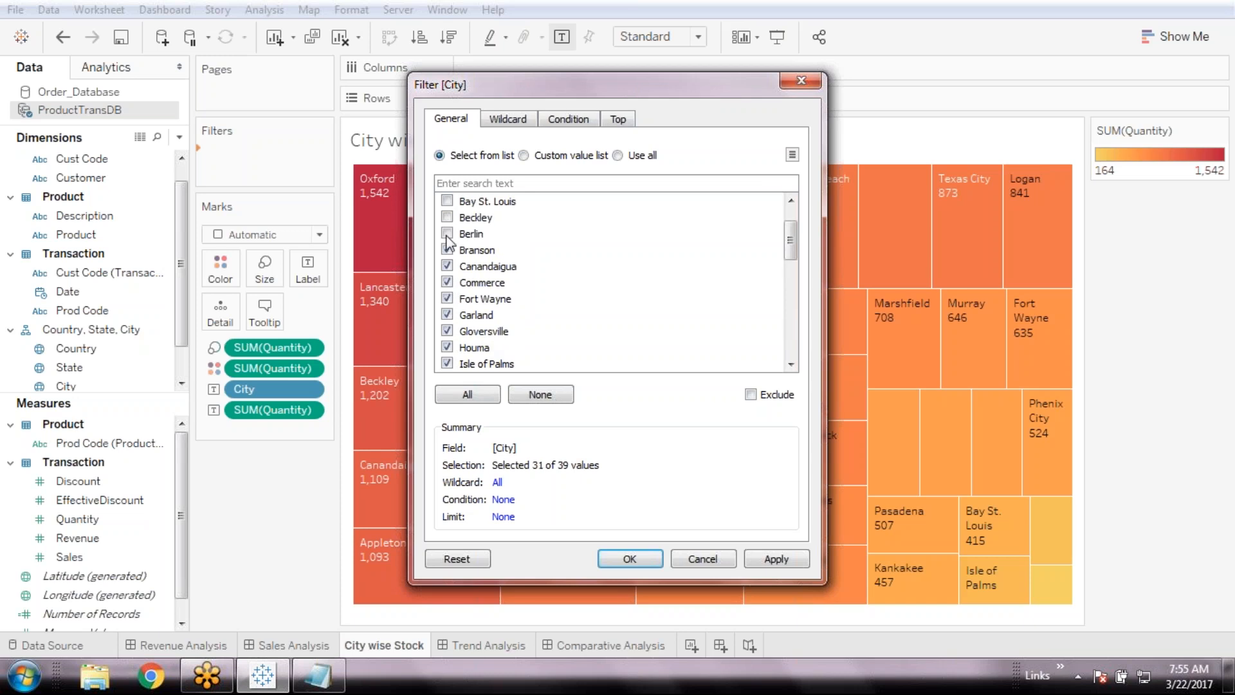
pyautogui.press('Return')
# - Remove the City filter from the City wise Stock sheet
pyautogui.rightClick(257, 155)
pyautogui.click(248, 436)
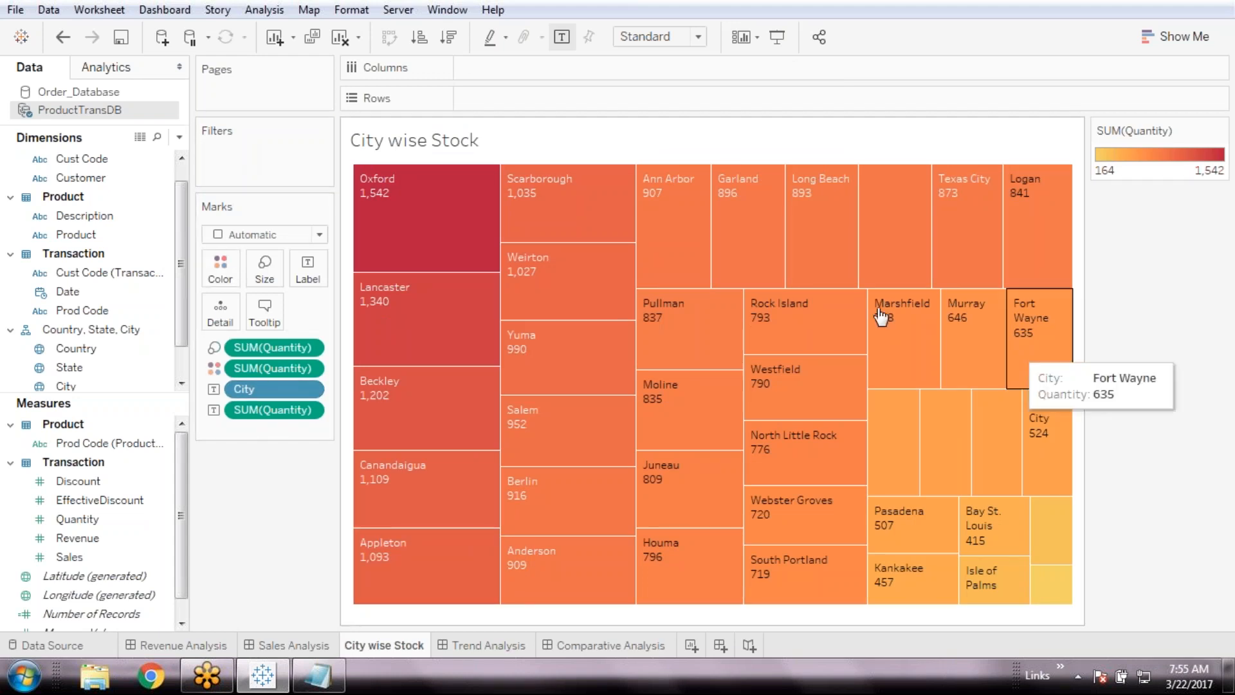
pyautogui.moveTo(300, 634)
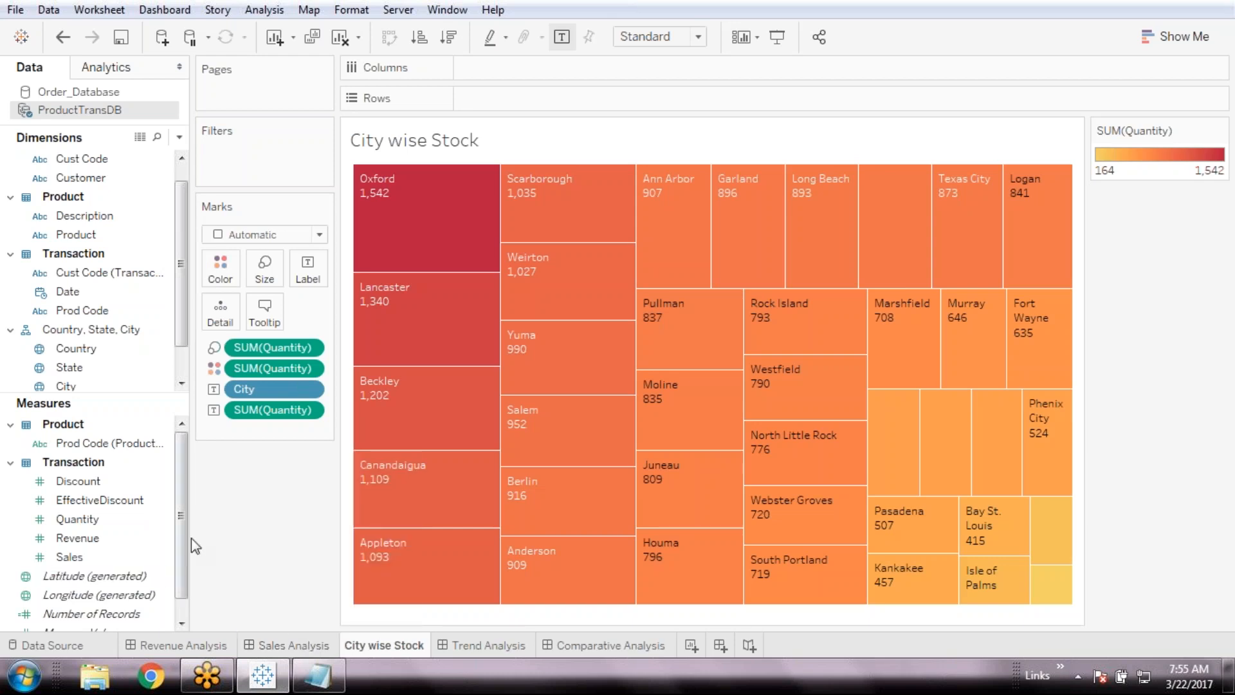
pyautogui.click(66, 559)
pyautogui.click(36, 500)
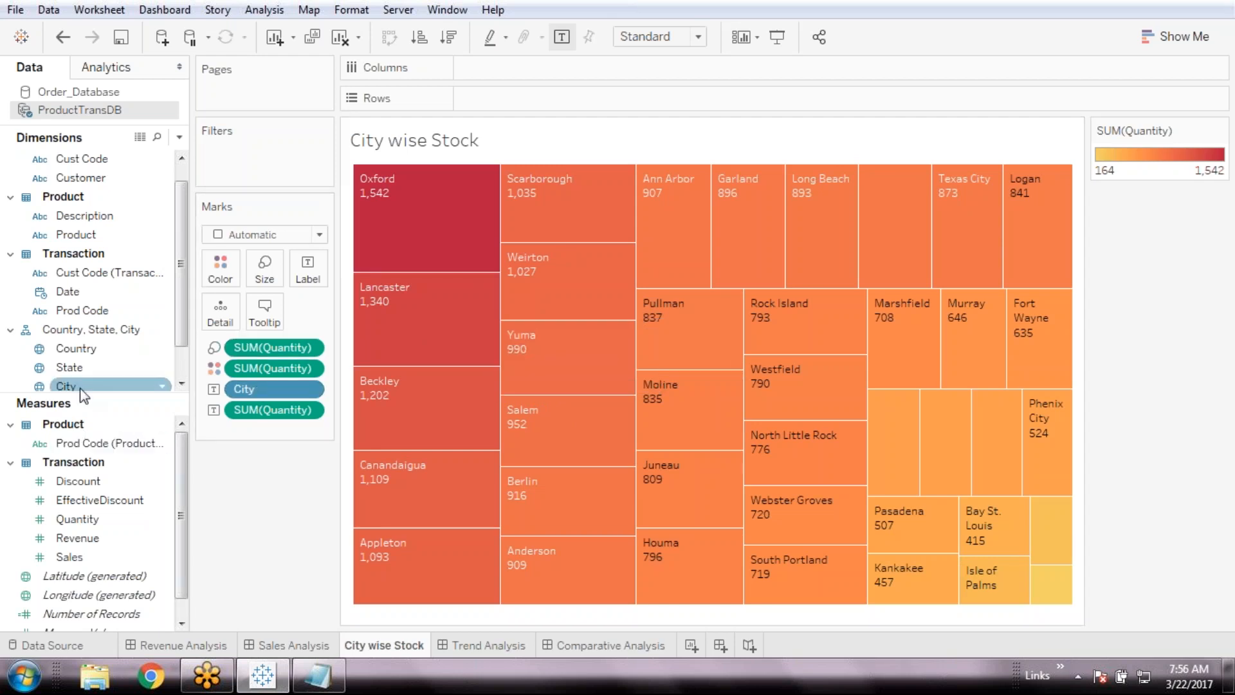
# - Filter the City wise Stock sheet on all values of Quantity, limited to the range 505 to 1,002
pyautogui.moveTo(79, 381); pyautogui.dragTo(243, 168)
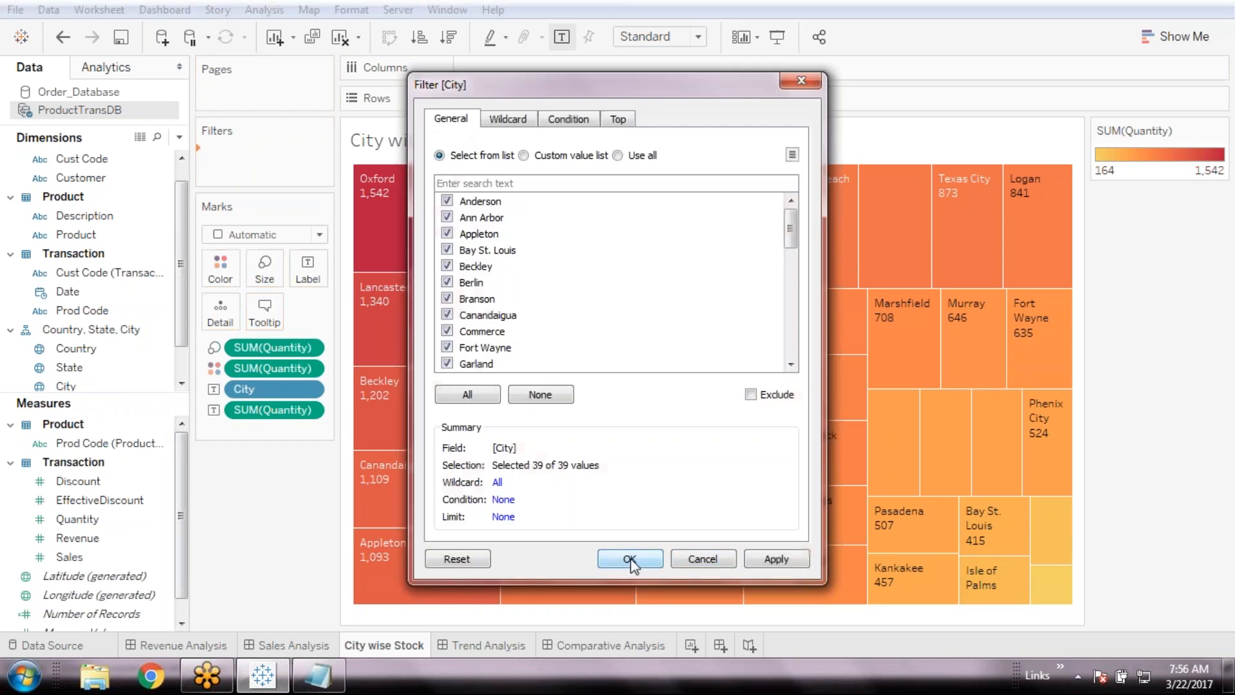
pyautogui.click(704, 560)
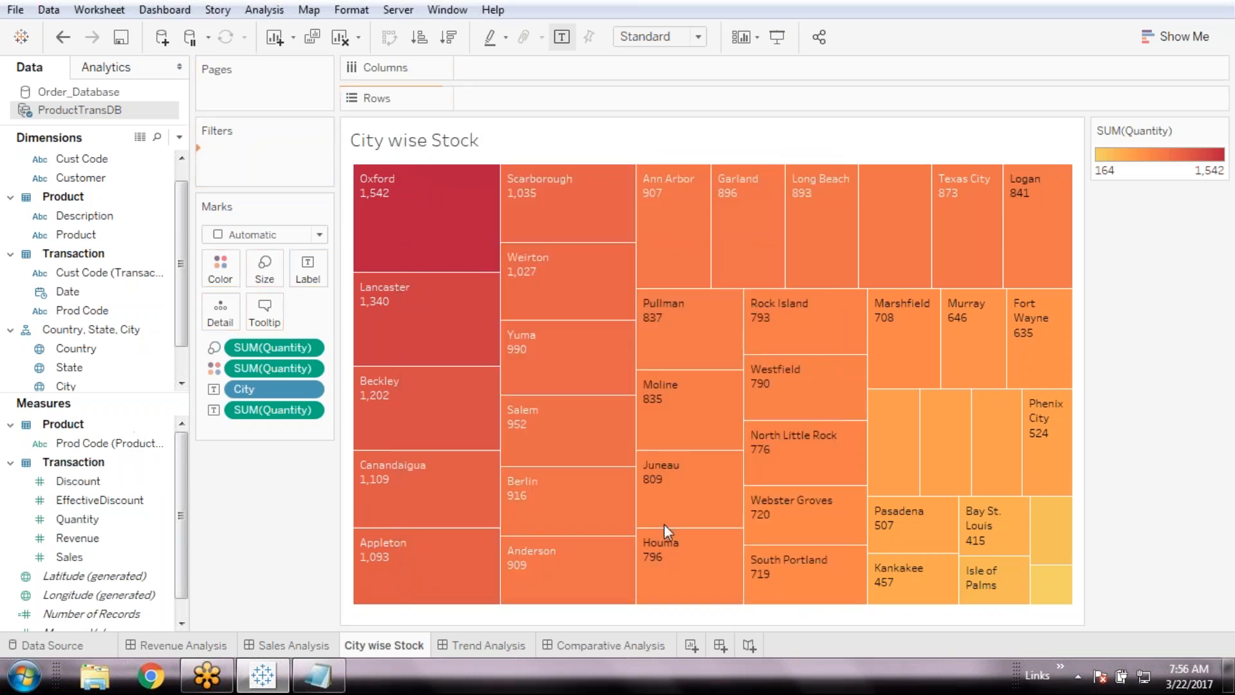
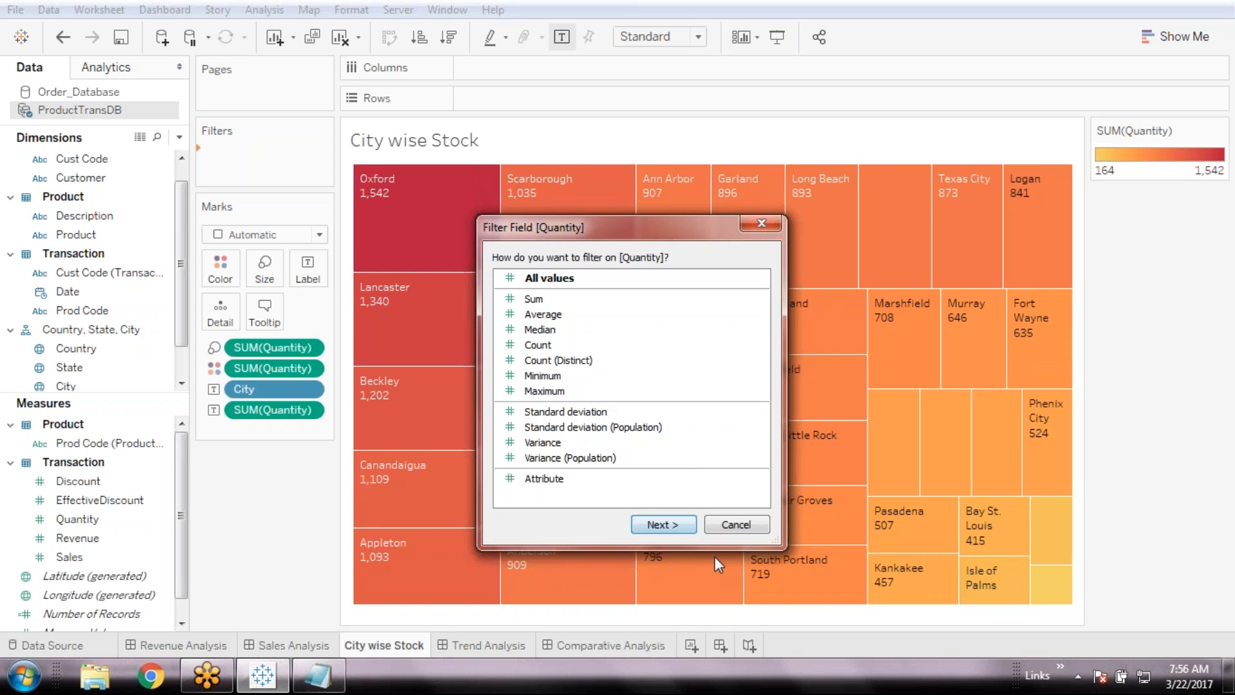
pyautogui.click(663, 524)
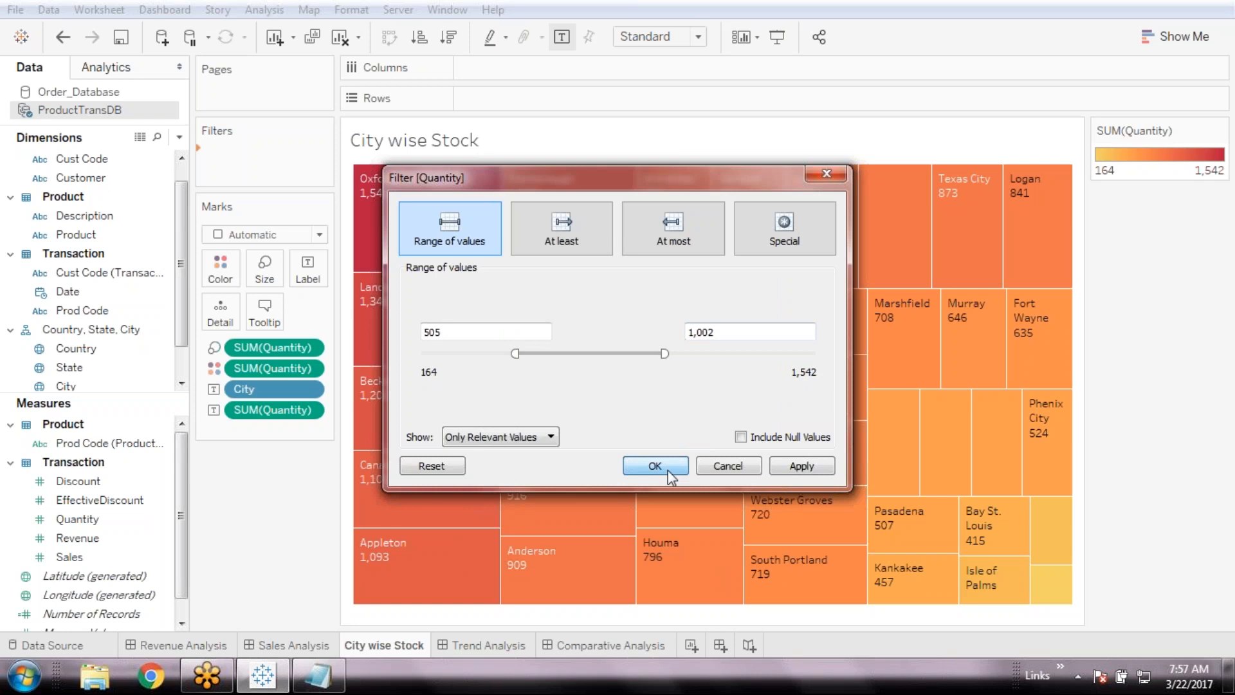
pyautogui.click(655, 466)
# - Open the Customer wise Sales sheet from the Sales Analysis dashboard and add a Customer filter keeping only six customers near the list's end
pyautogui.click(289, 645)
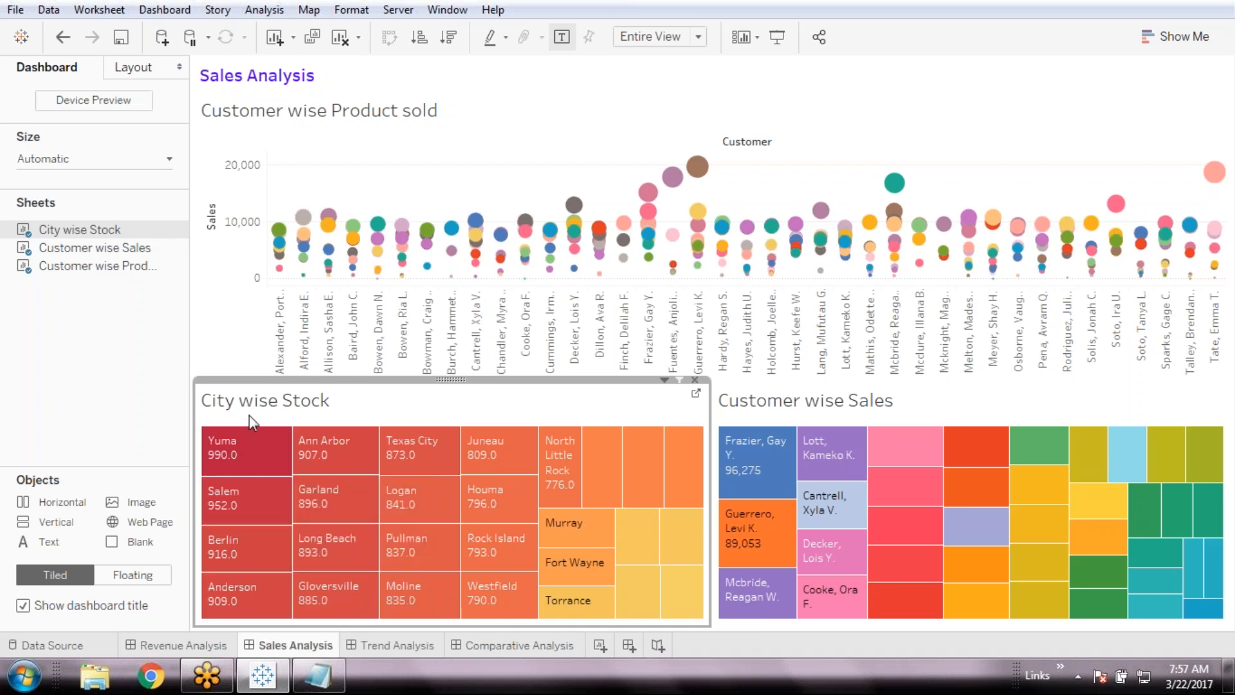
pyautogui.click(1218, 401)
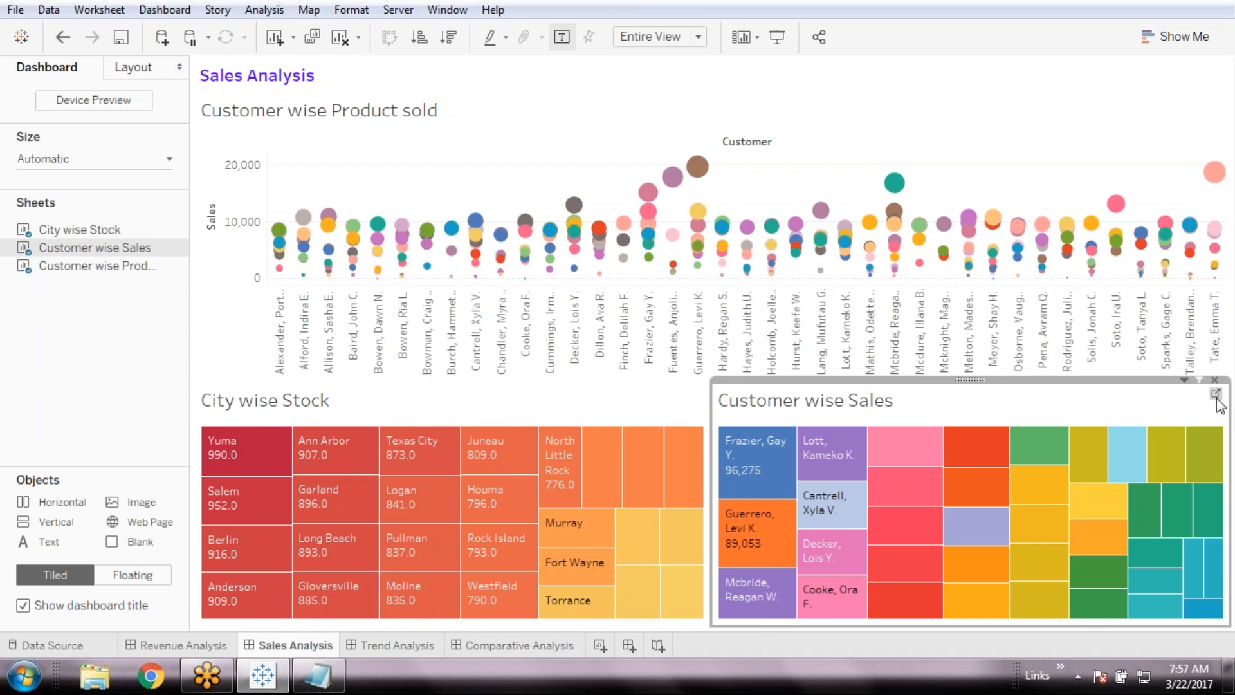
pyautogui.click(603, 413)
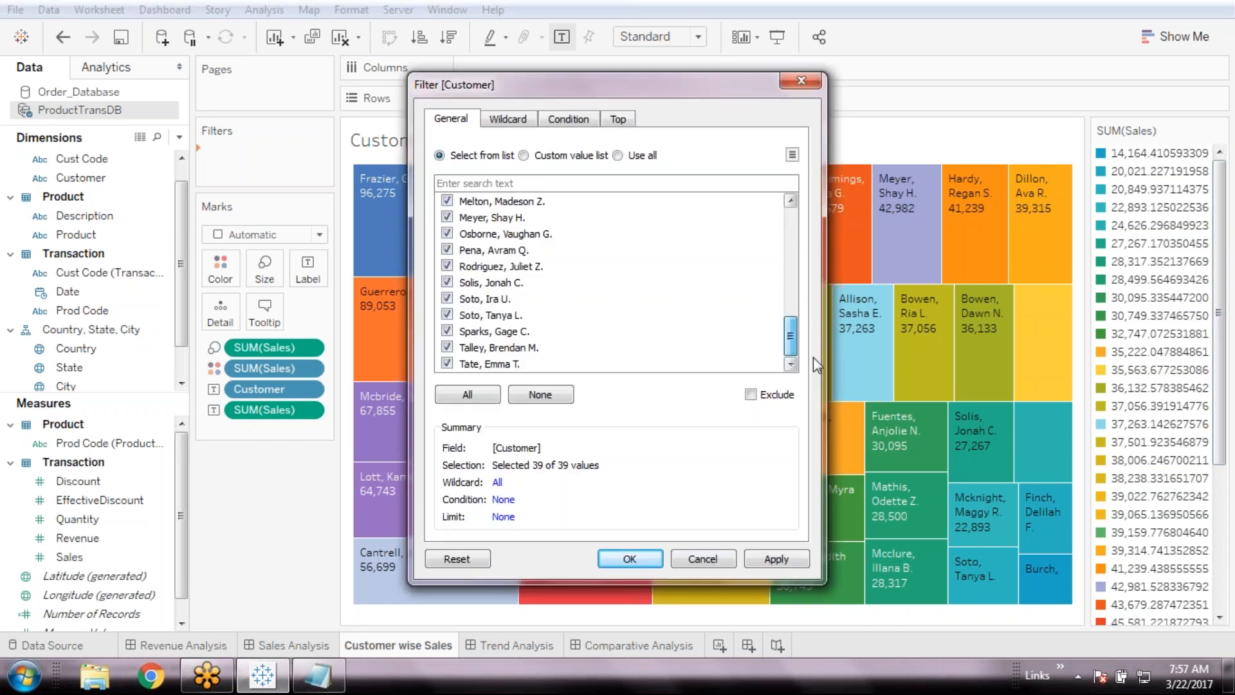
pyautogui.click(447, 233)
pyautogui.click(447, 266)
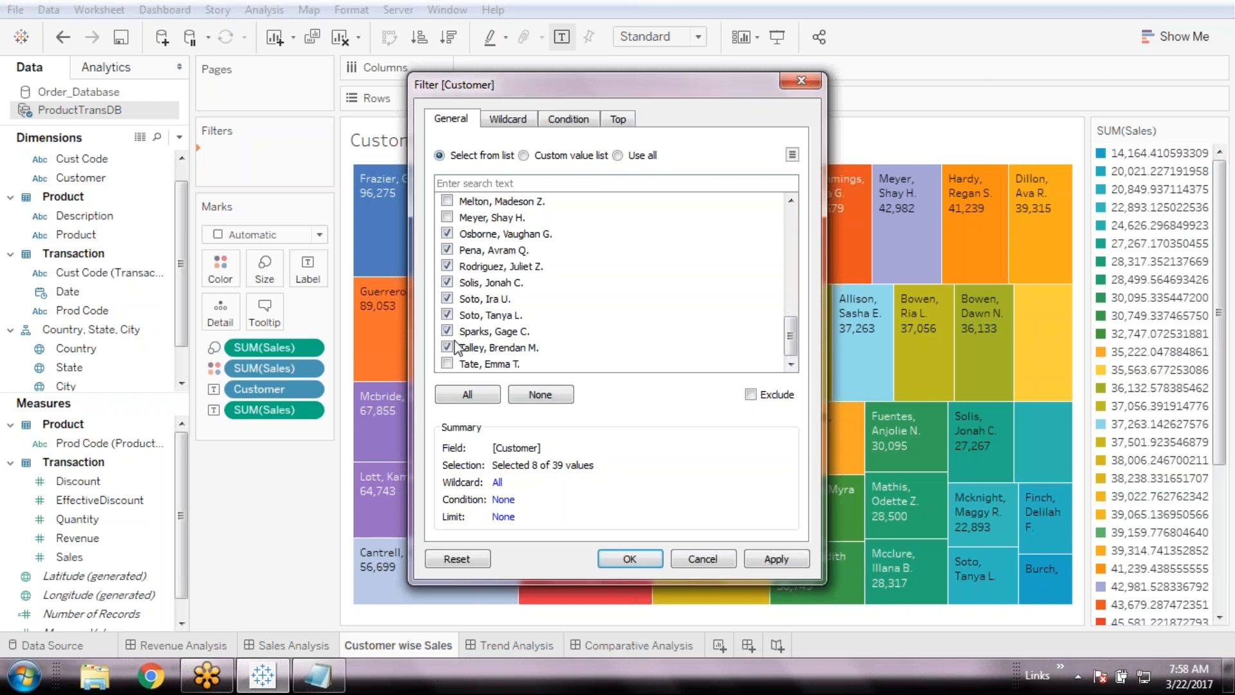
pyautogui.click(448, 331)
pyautogui.click(447, 346)
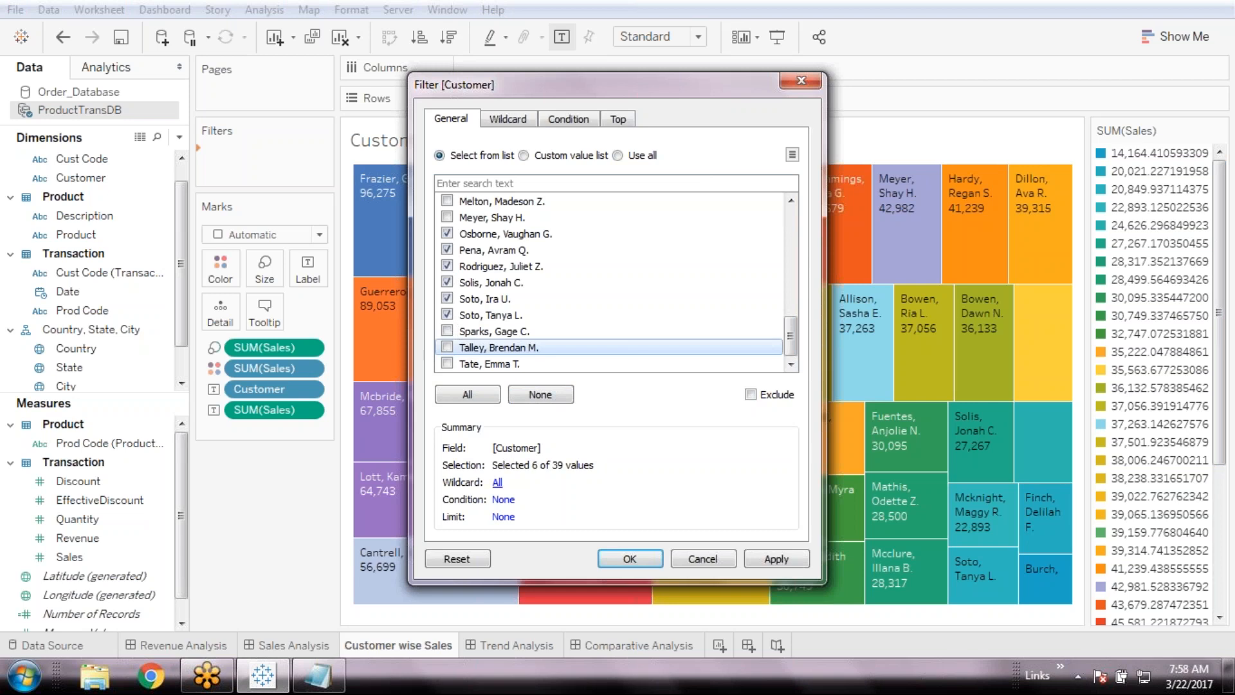
pyautogui.click(654, 553)
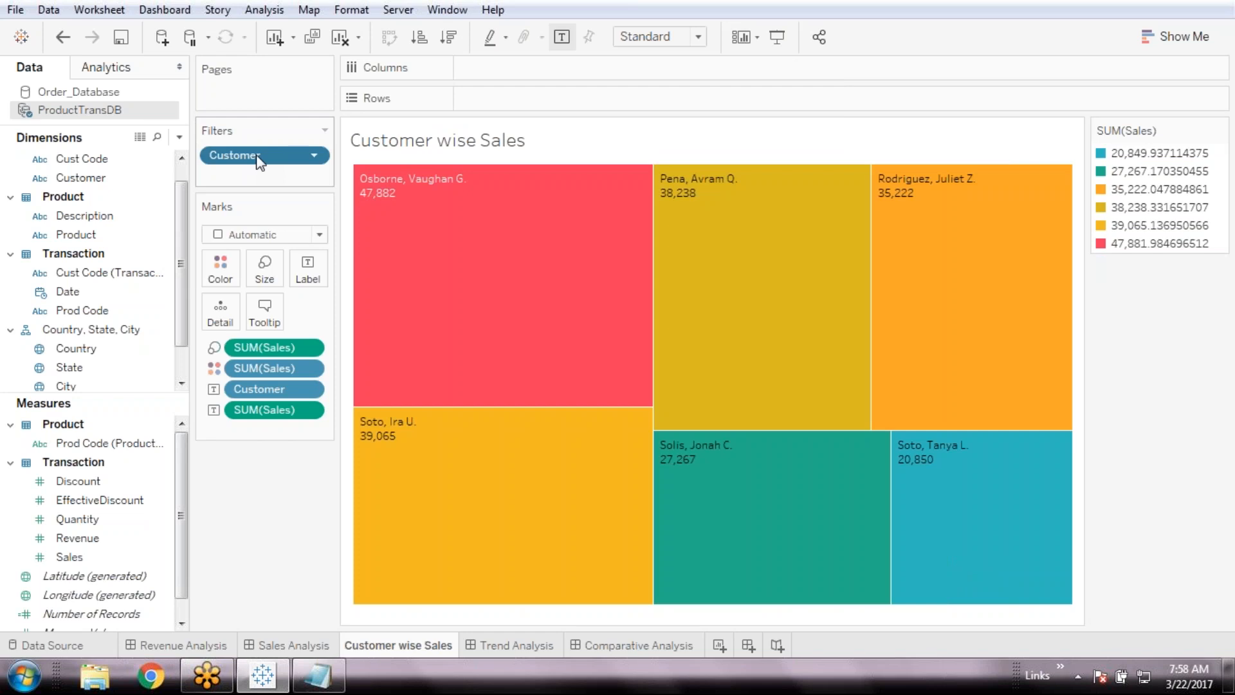
# - Change the Customer filter to five customers whose names begin with B, then switch it to a wildcard match starting with C
pyautogui.doubleClick(259, 160)
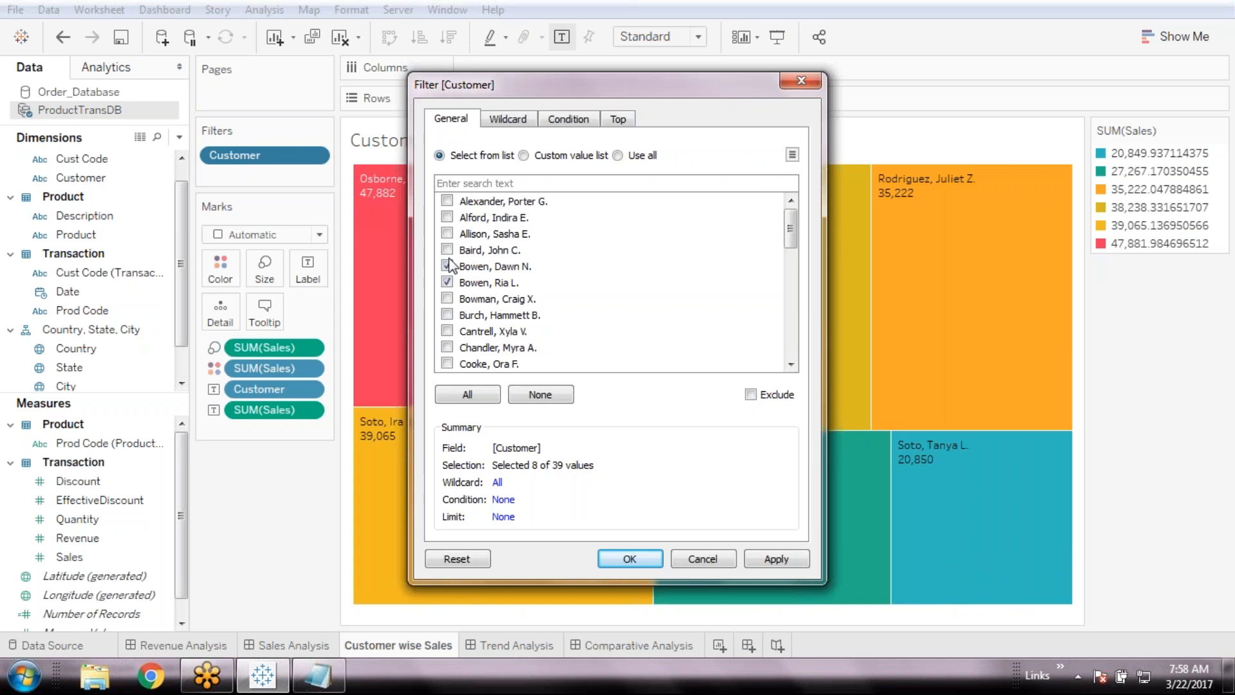
pyautogui.press('Return')
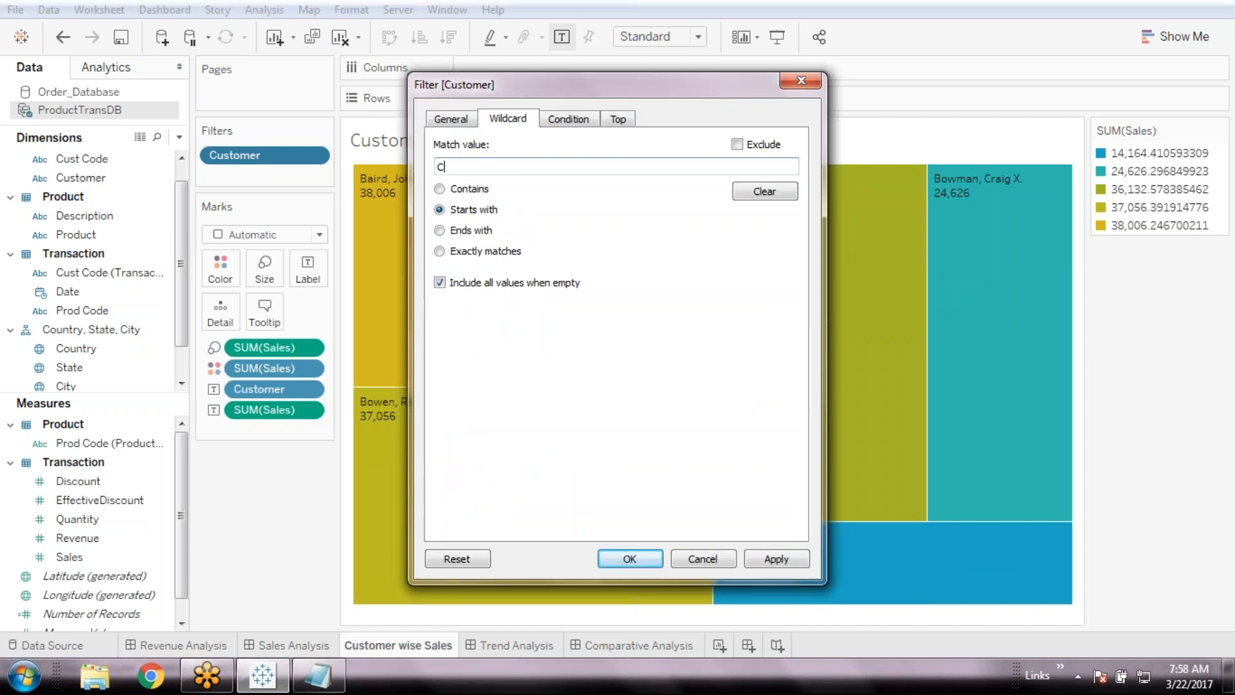
pyautogui.click(608, 559)
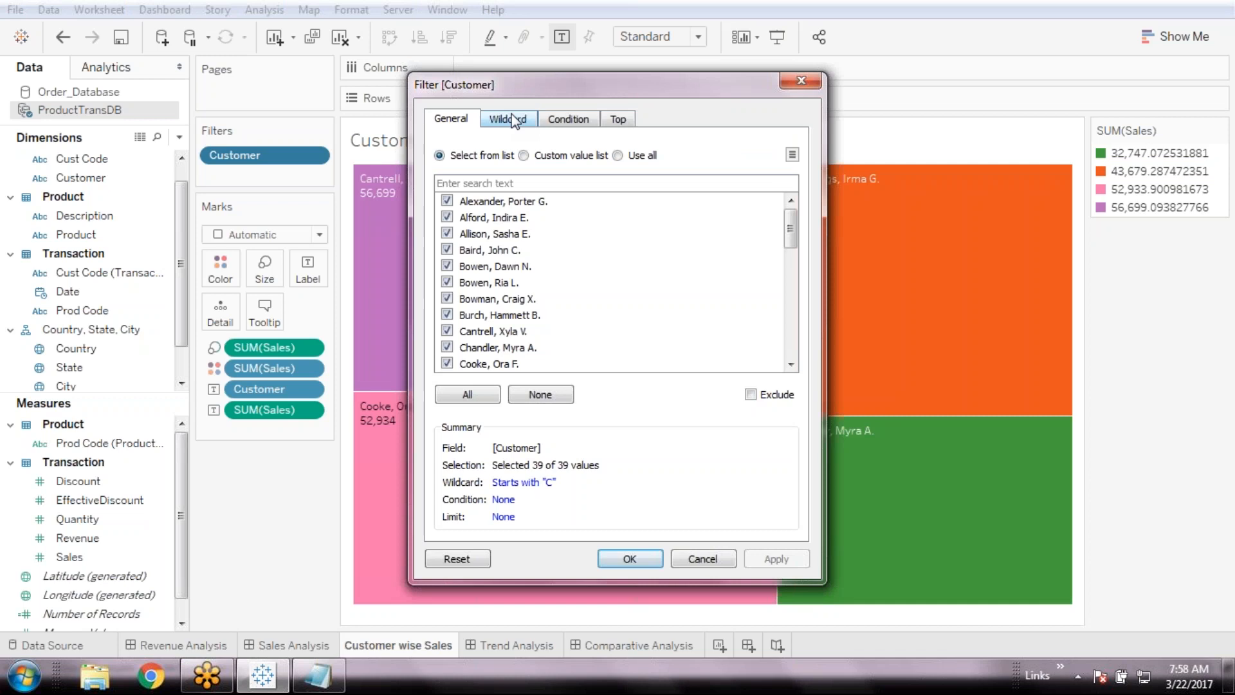
# - Set the Customer filter's wildcard match to start with A, then replace it with a hand-picked list of customers
pyautogui.click(508, 119)
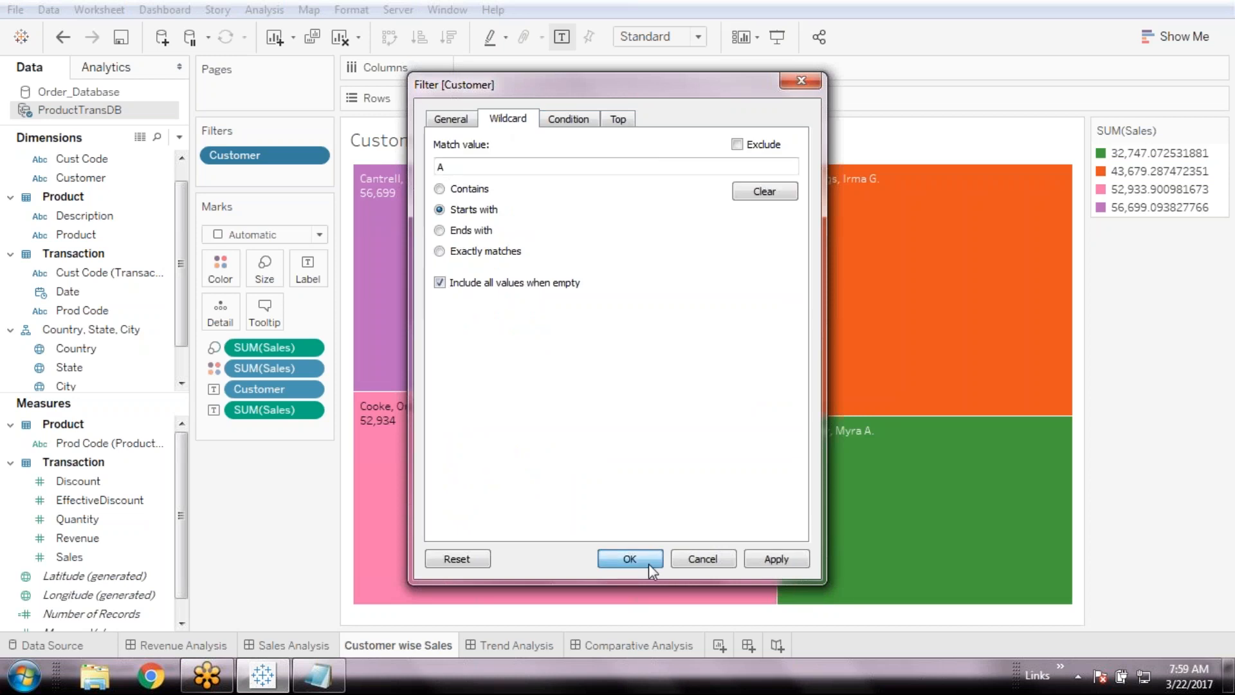
pyautogui.click(648, 563)
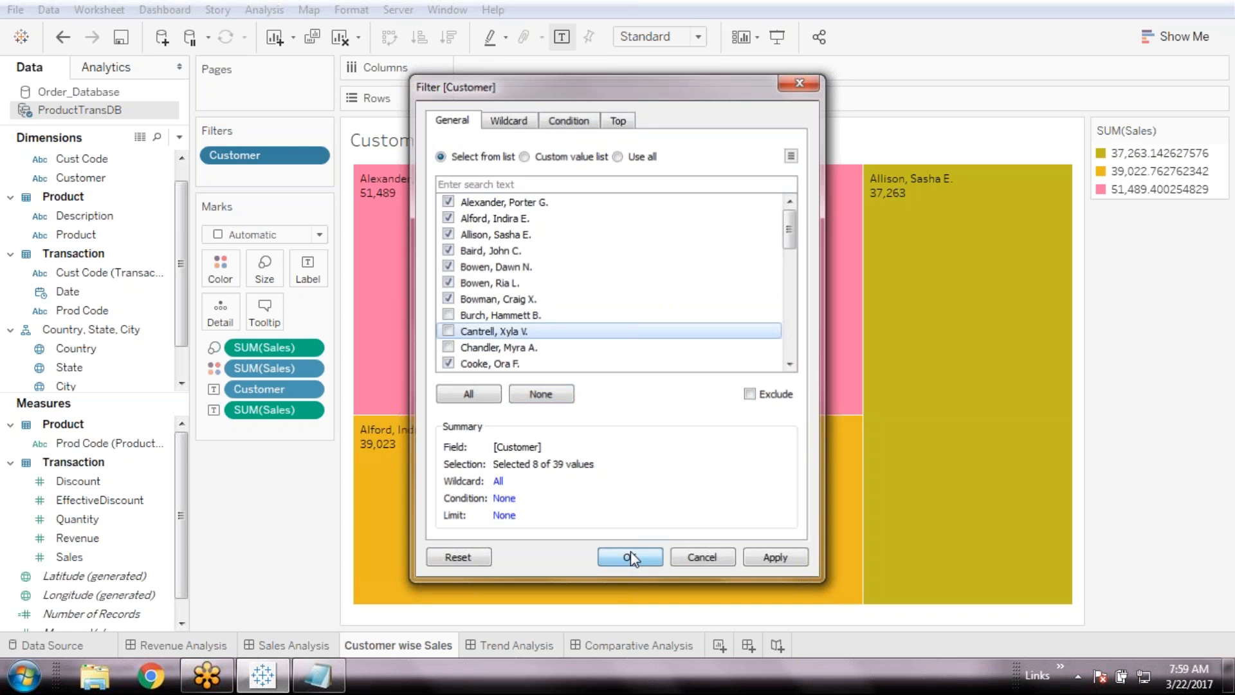
pyautogui.click(629, 557)
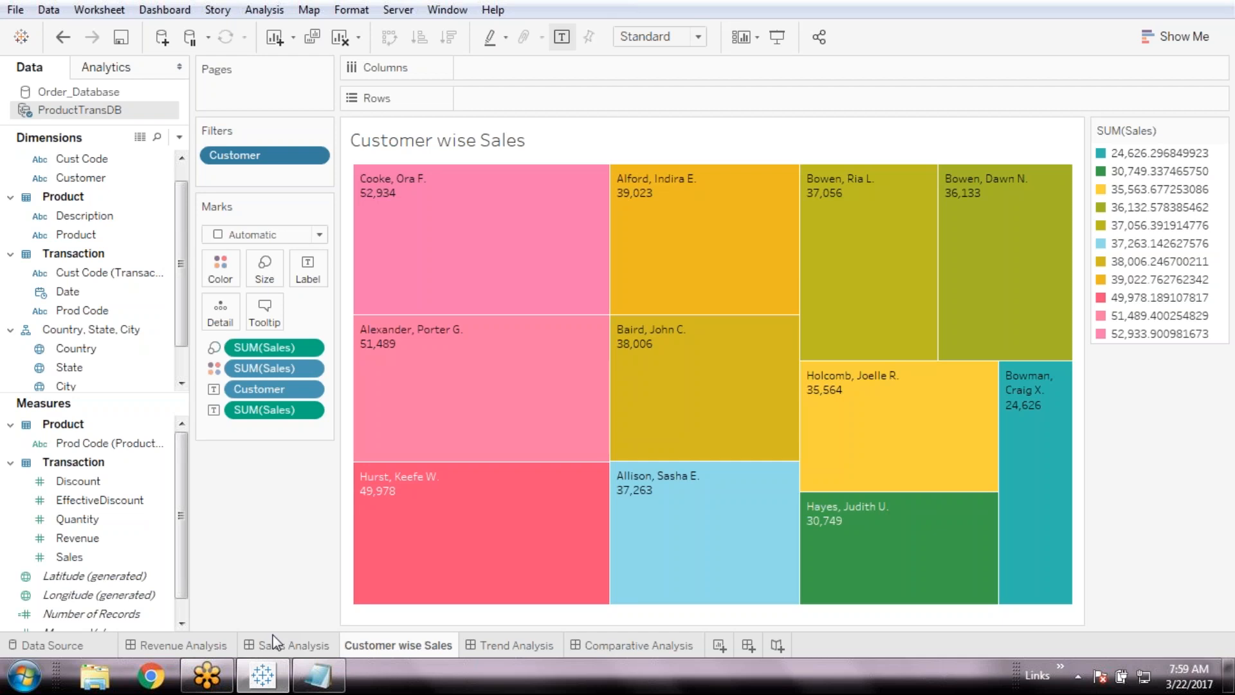
# - Review the dashboards in presentation mode, then remove the data source filter from ProductTransDB and return to the Comparative Analysis dashboard
pyautogui.click(275, 643)
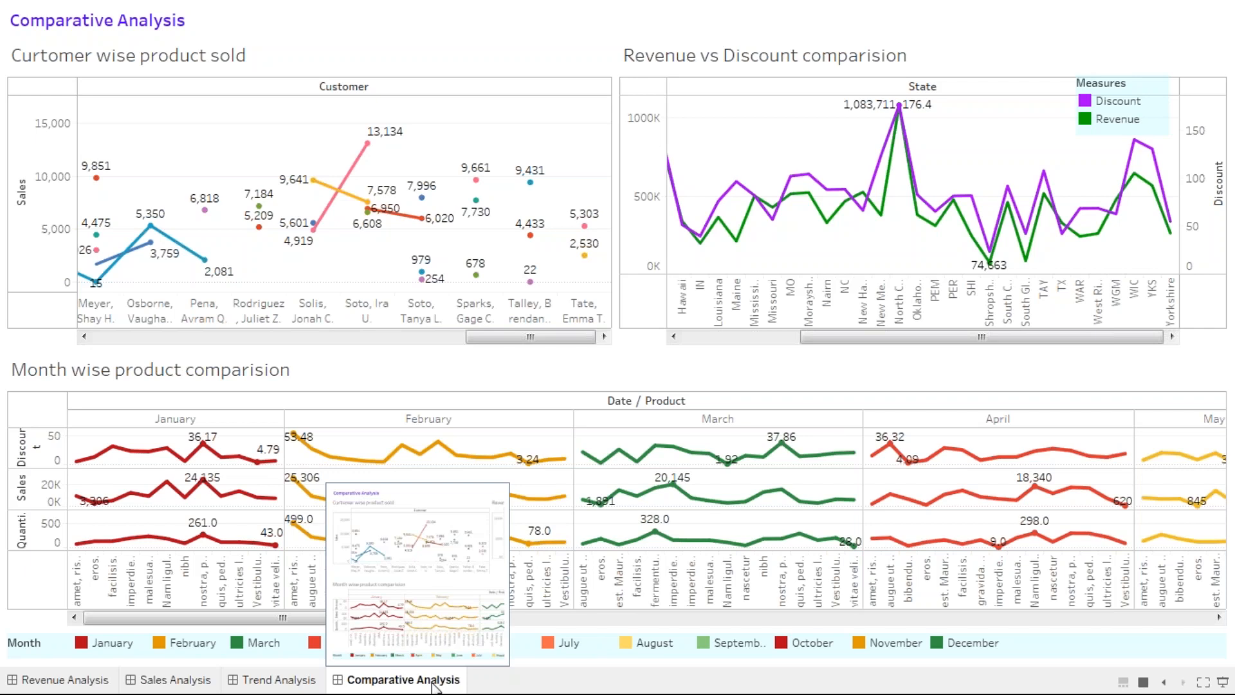
pyautogui.press('Escape')
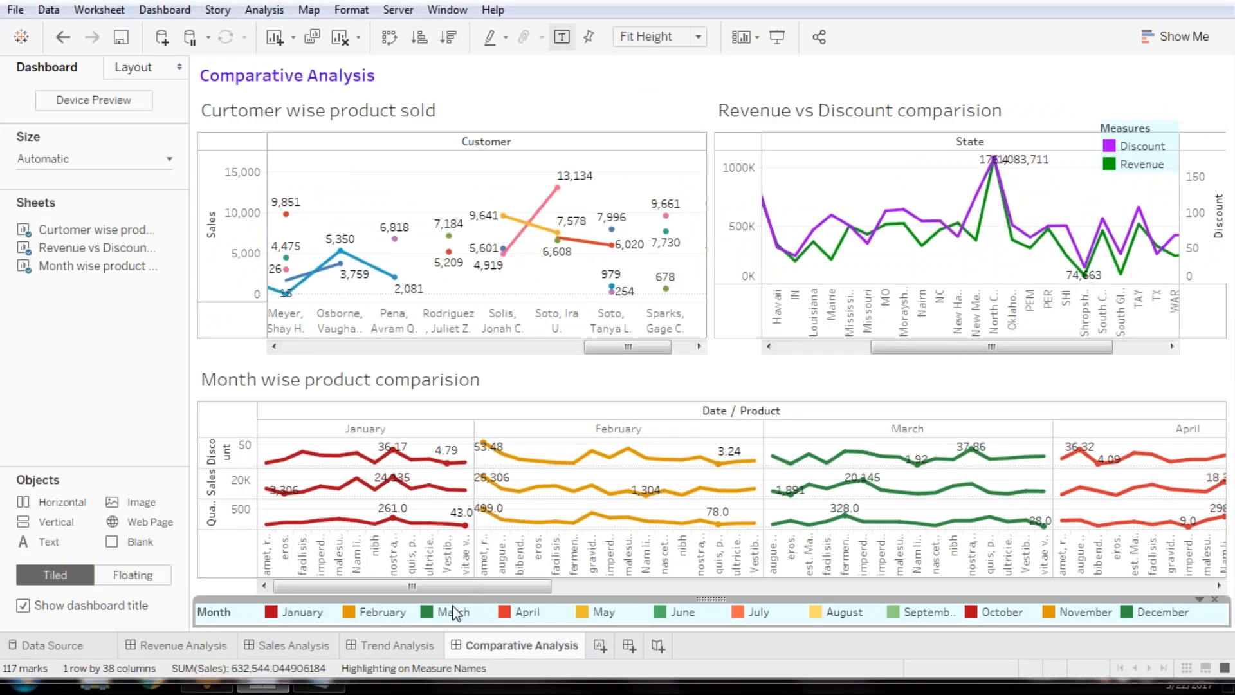
pyautogui.click(707, 103)
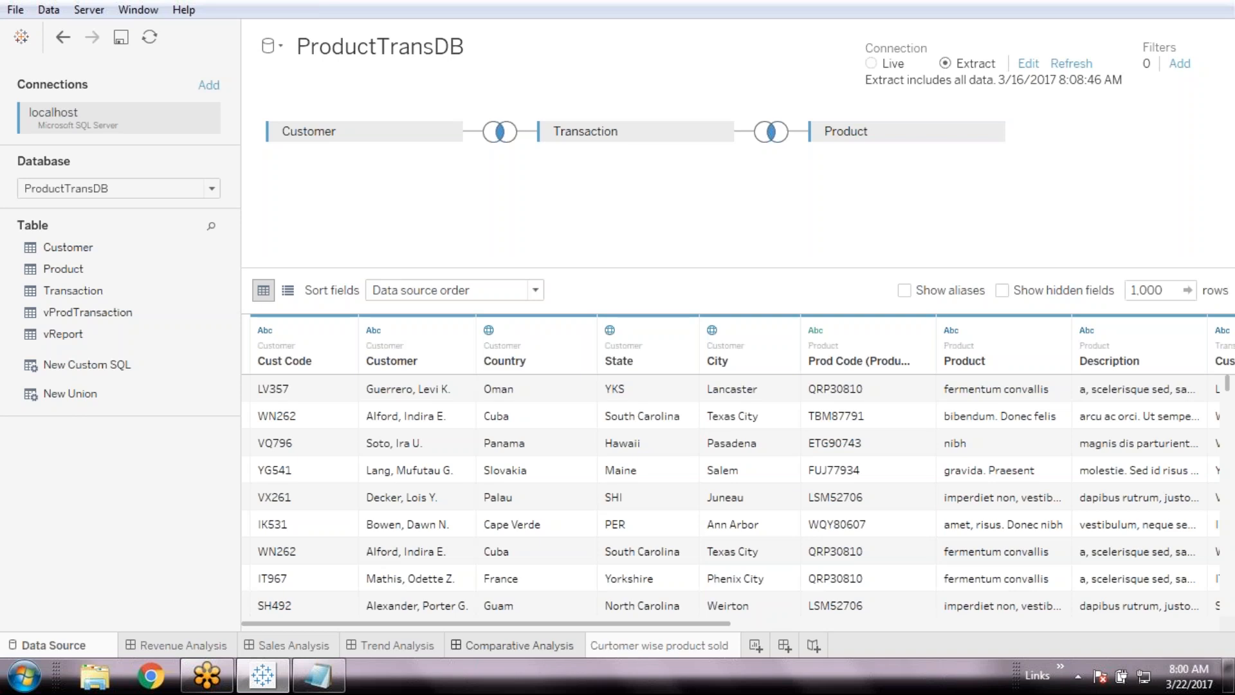
pyautogui.click(518, 645)
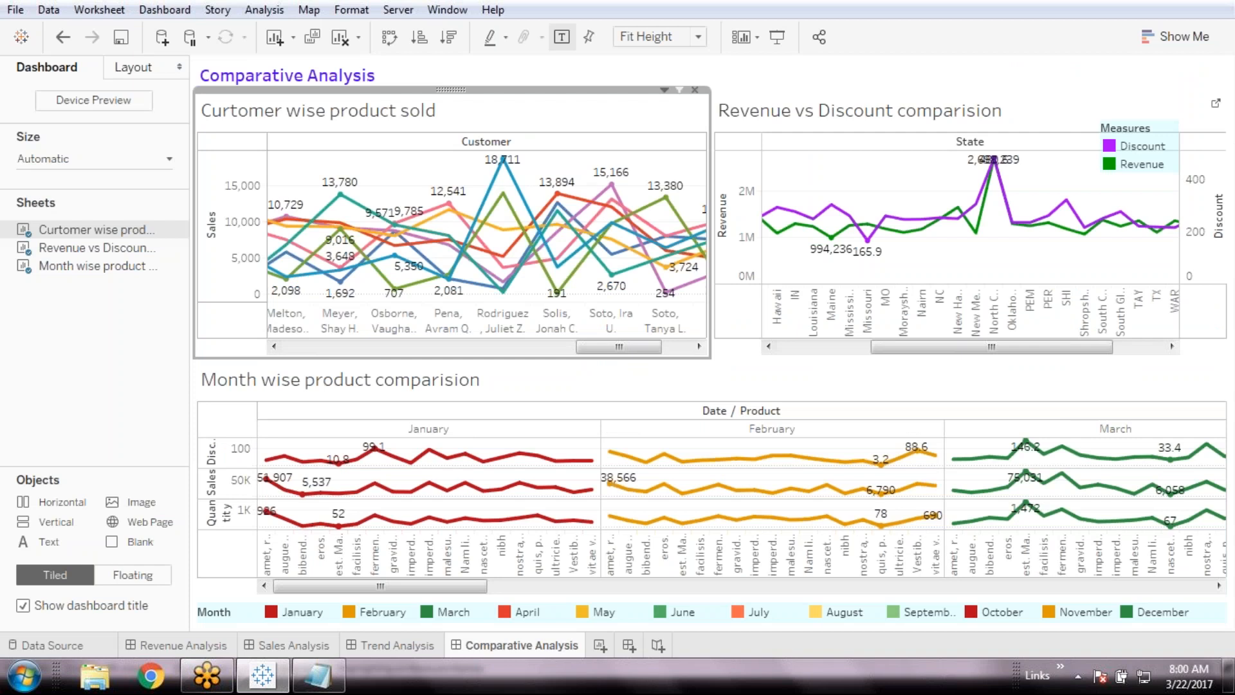
# - Move the floating Measures legend slightly lower on the Comparative Analysis dashboard and save the workbook
pyautogui.moveTo(1147, 119); pyautogui.dragTo(1146, 146)
pyautogui.click(121, 37)
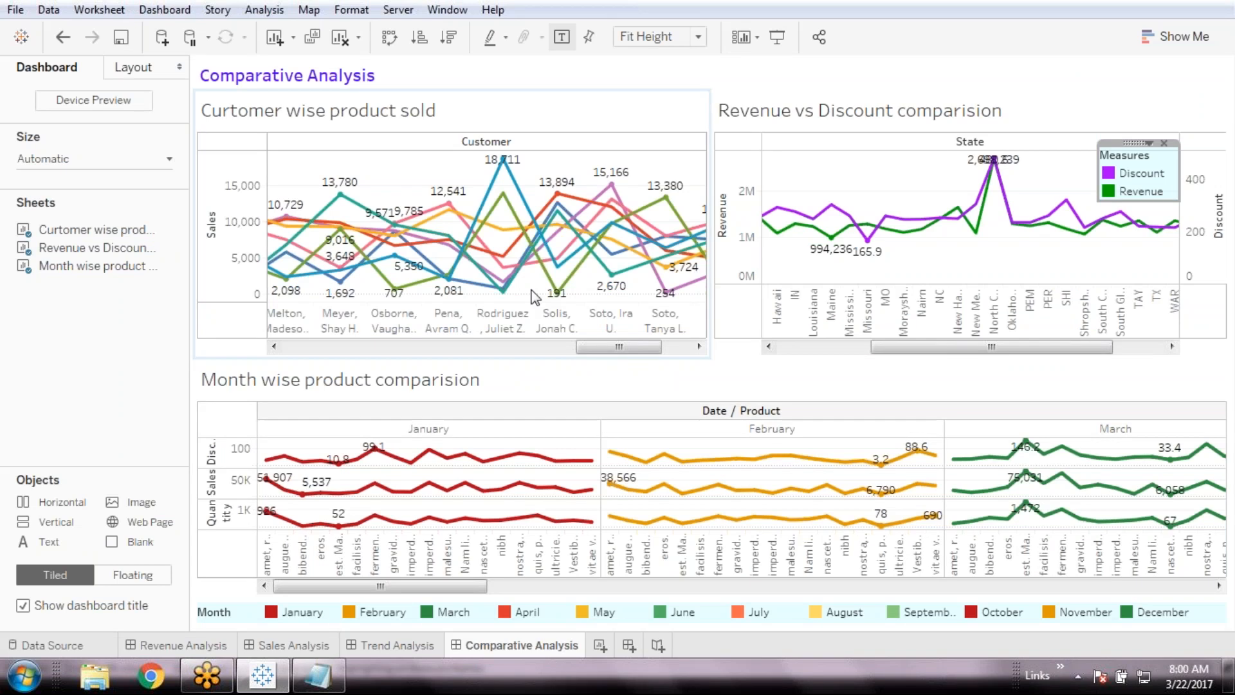
# - Correct the misspelled name of the Curtomer wise product sold sheet to Customer wise product sold
pyautogui.click(551, 121)
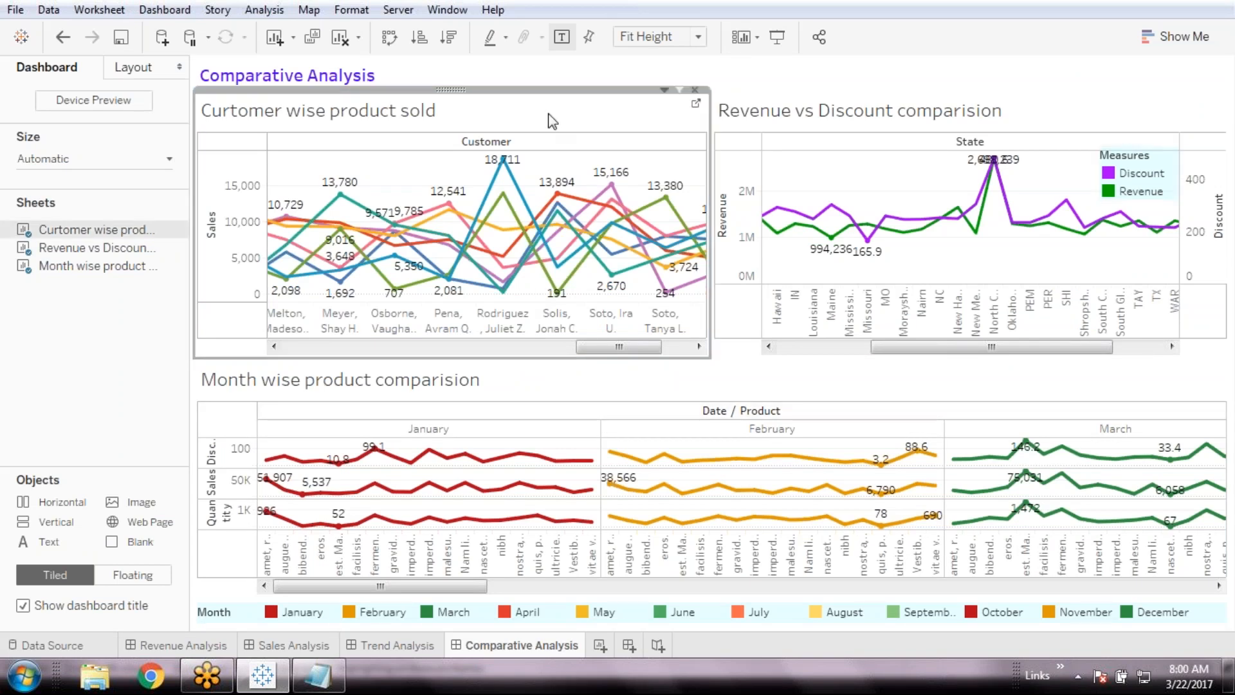
pyautogui.doubleClick(552, 121)
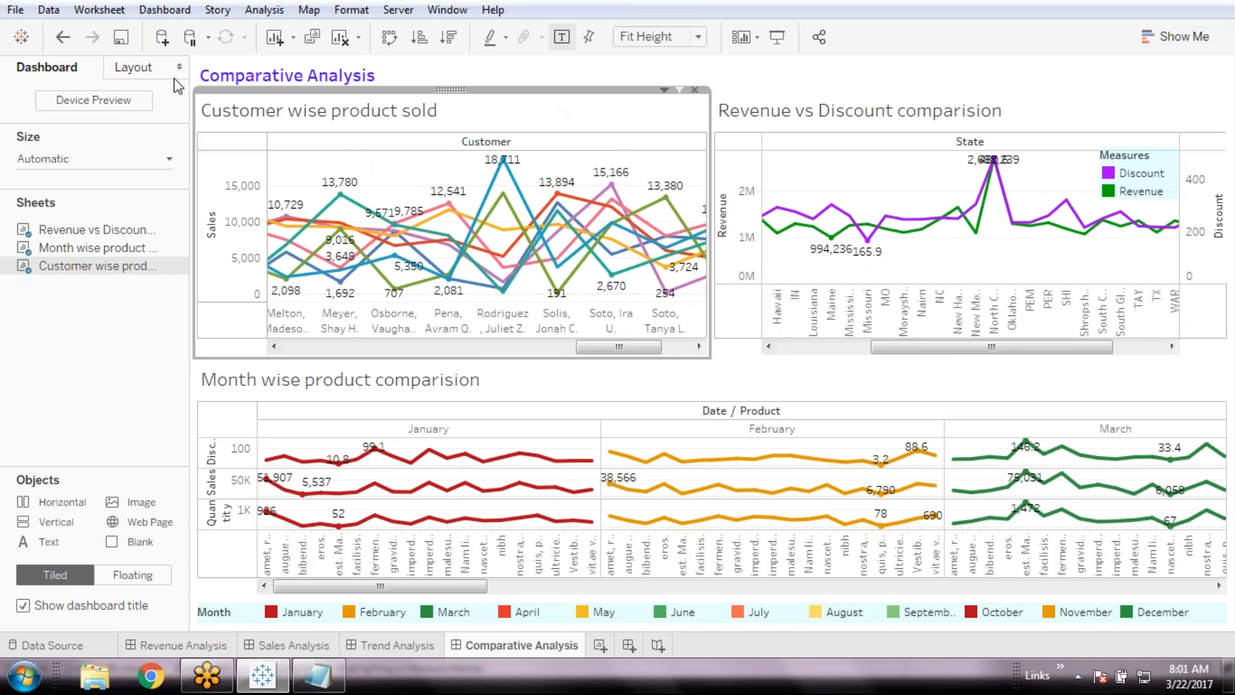
# - Show the Customer filter of the Customer wise product sold chart on the Comparative Analysis dashboard
pyautogui.click(265, 10)
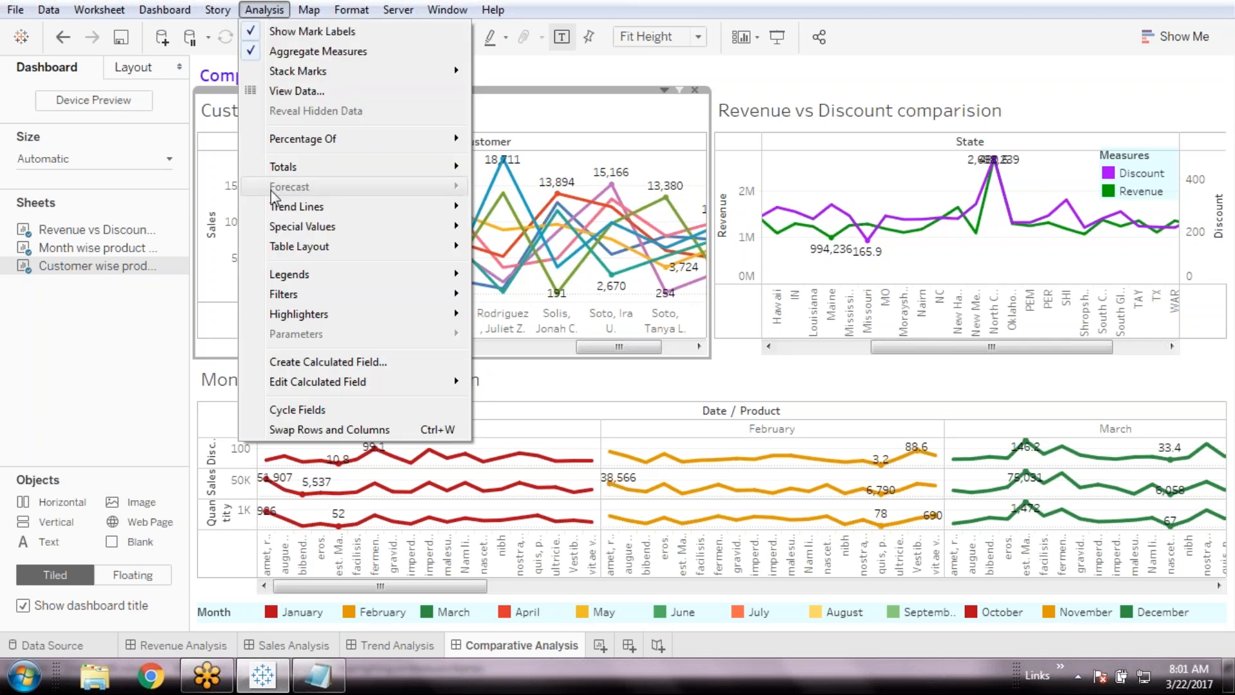
pyautogui.moveTo(281, 251)
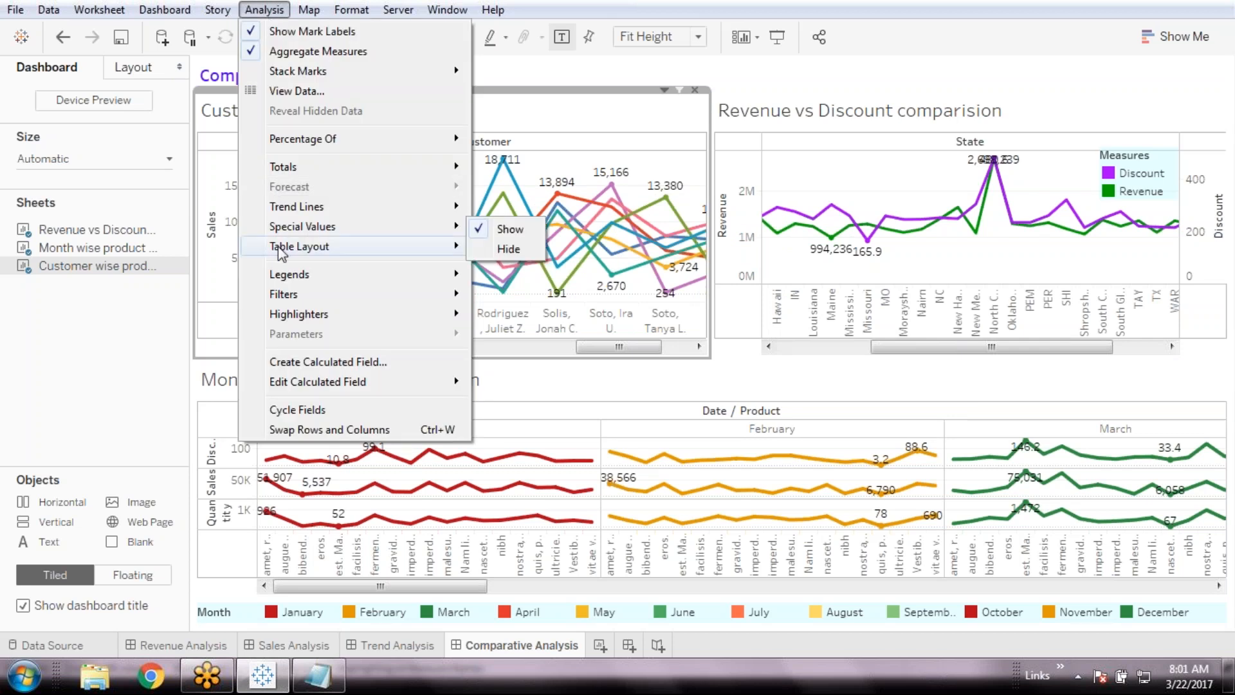
pyautogui.moveTo(298, 302)
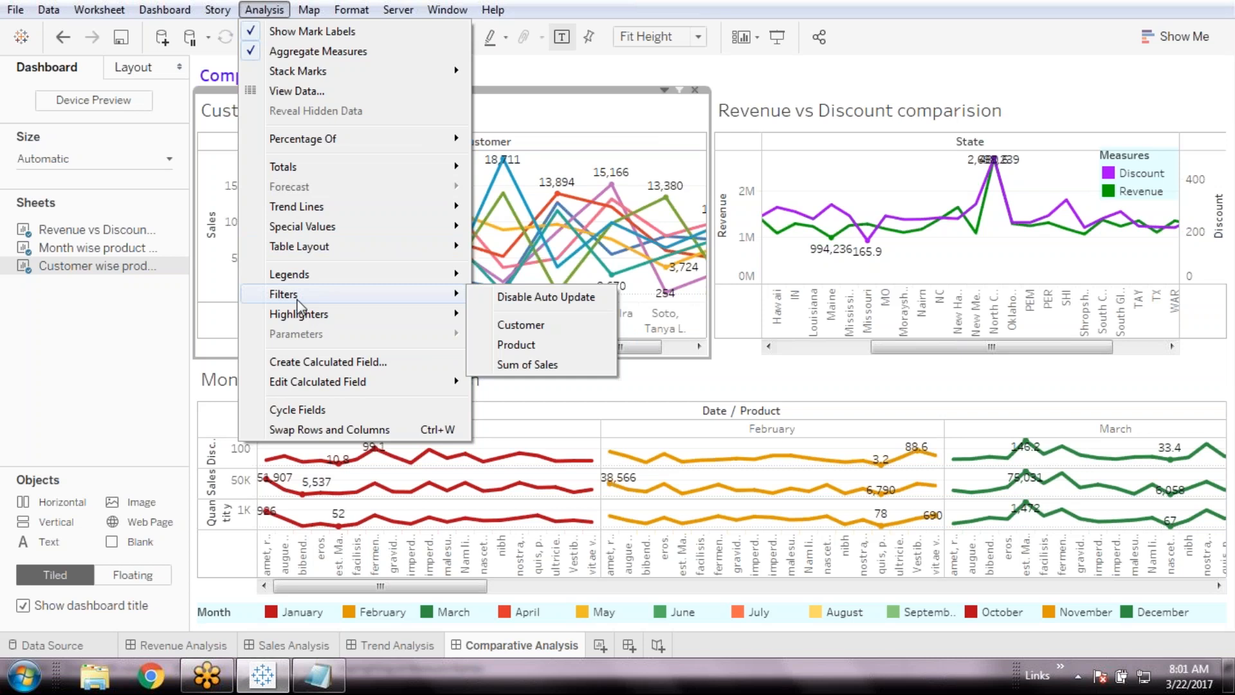
pyautogui.click(548, 324)
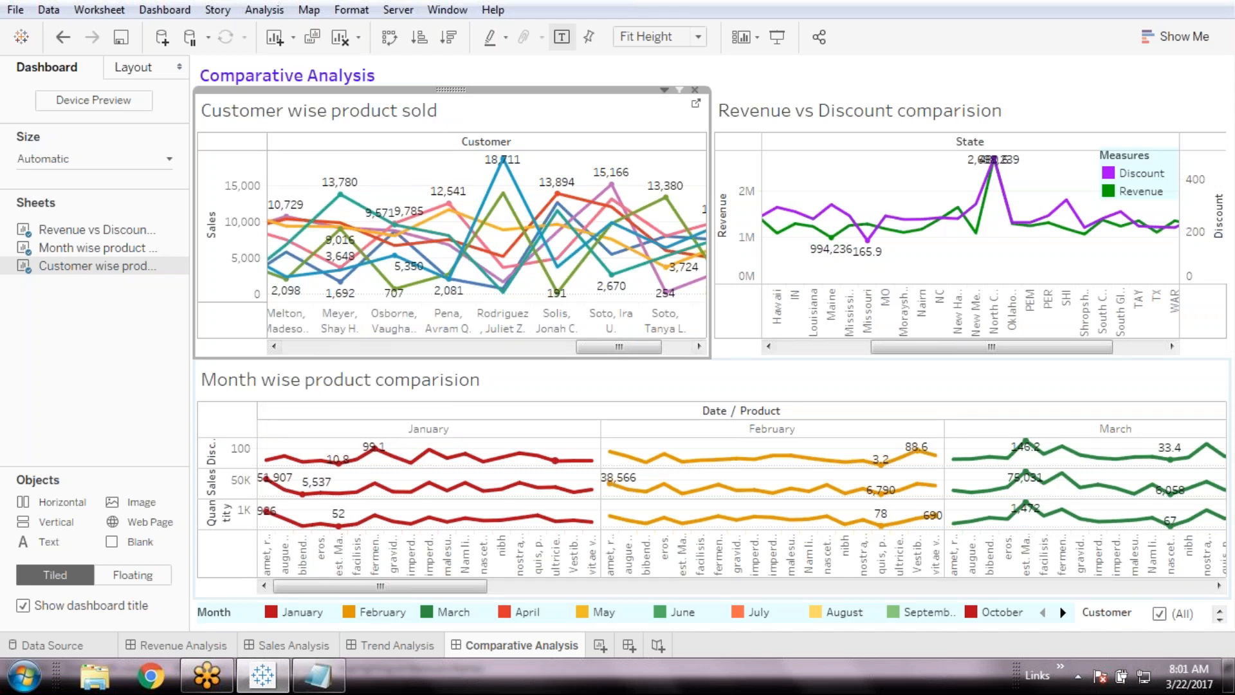
# - Display the Customer filter as a dropdown and place it between the dashboard title and the charts
pyautogui.click(1205, 608)
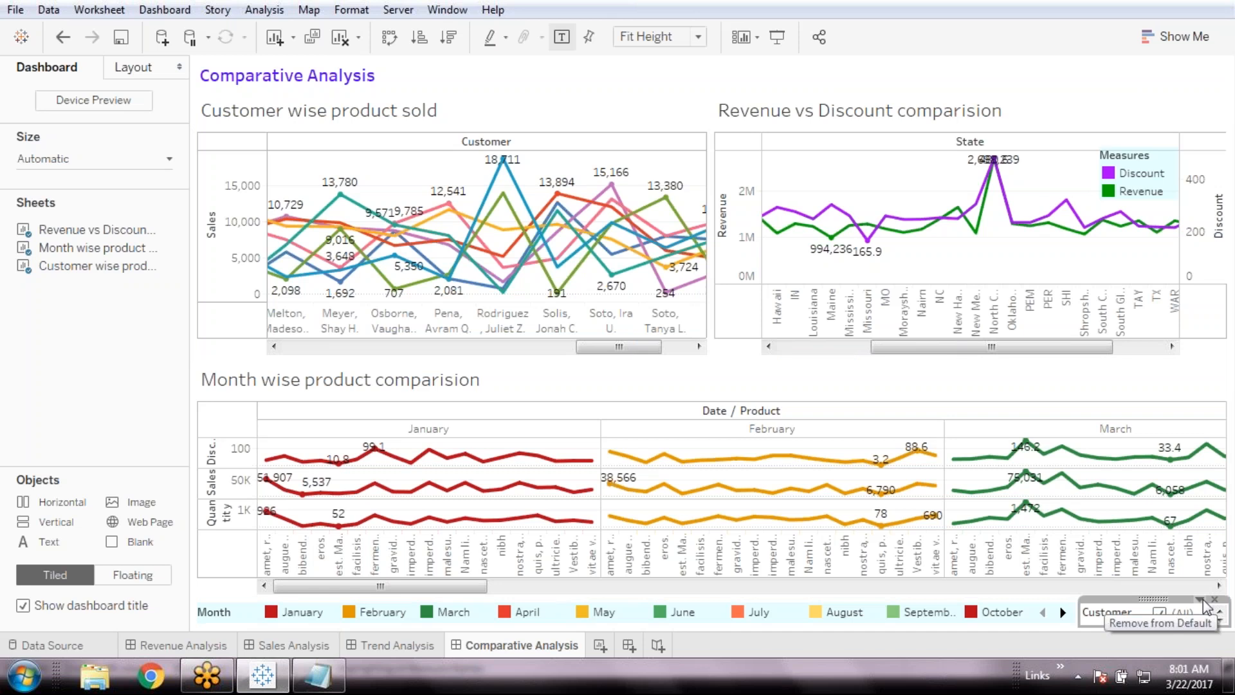
pyautogui.click(626, 97)
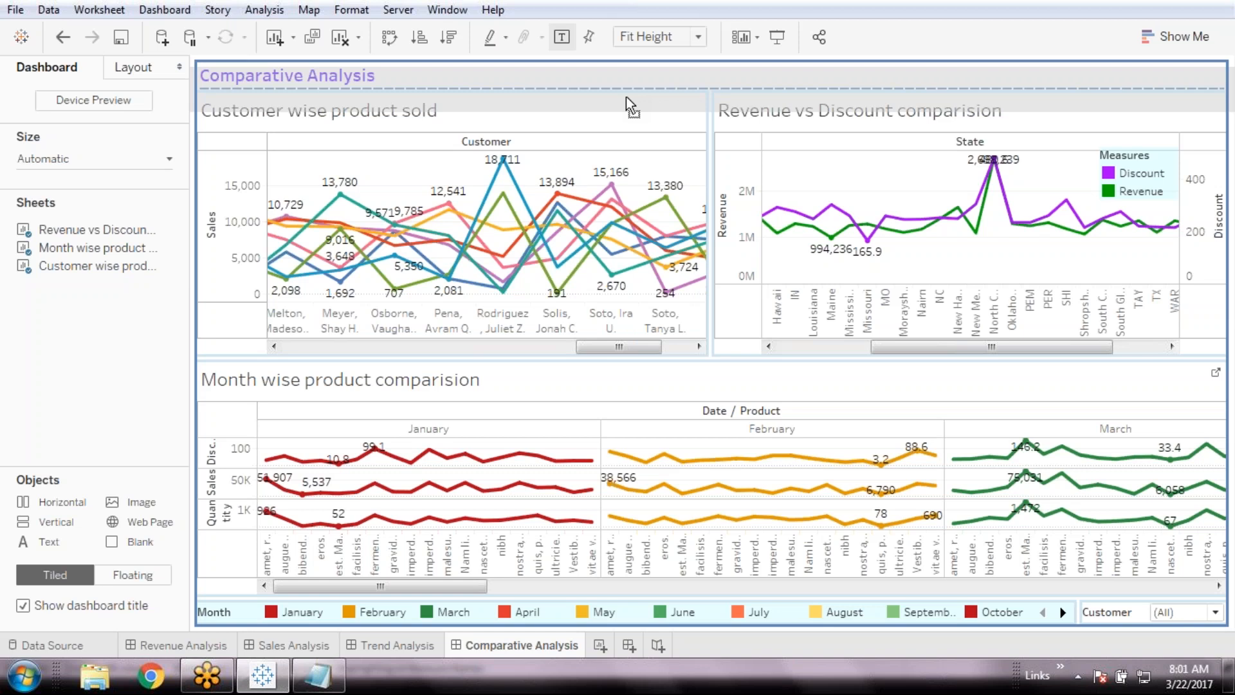
pyautogui.moveTo(626, 97); pyautogui.dragTo(626, 97)
# - Show the Product filter of the Customer wise product sold chart as a dropdown and place it beside the Customer filter
pyautogui.click(548, 358)
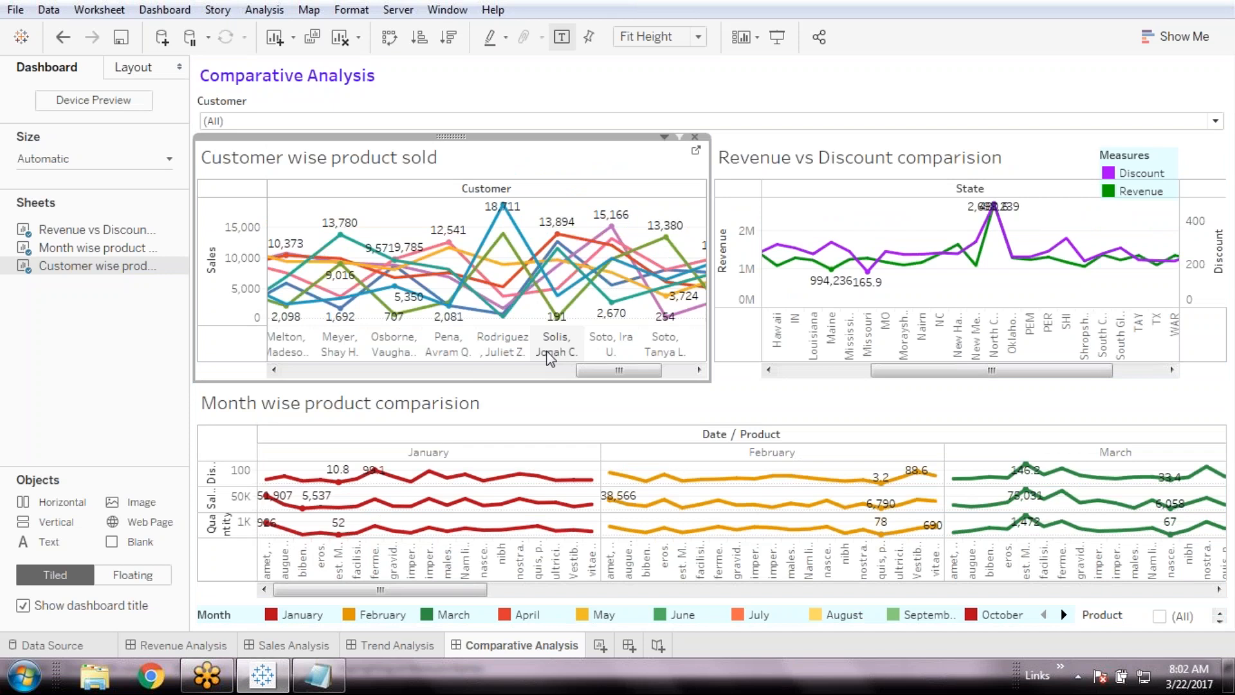
pyautogui.click(1147, 601)
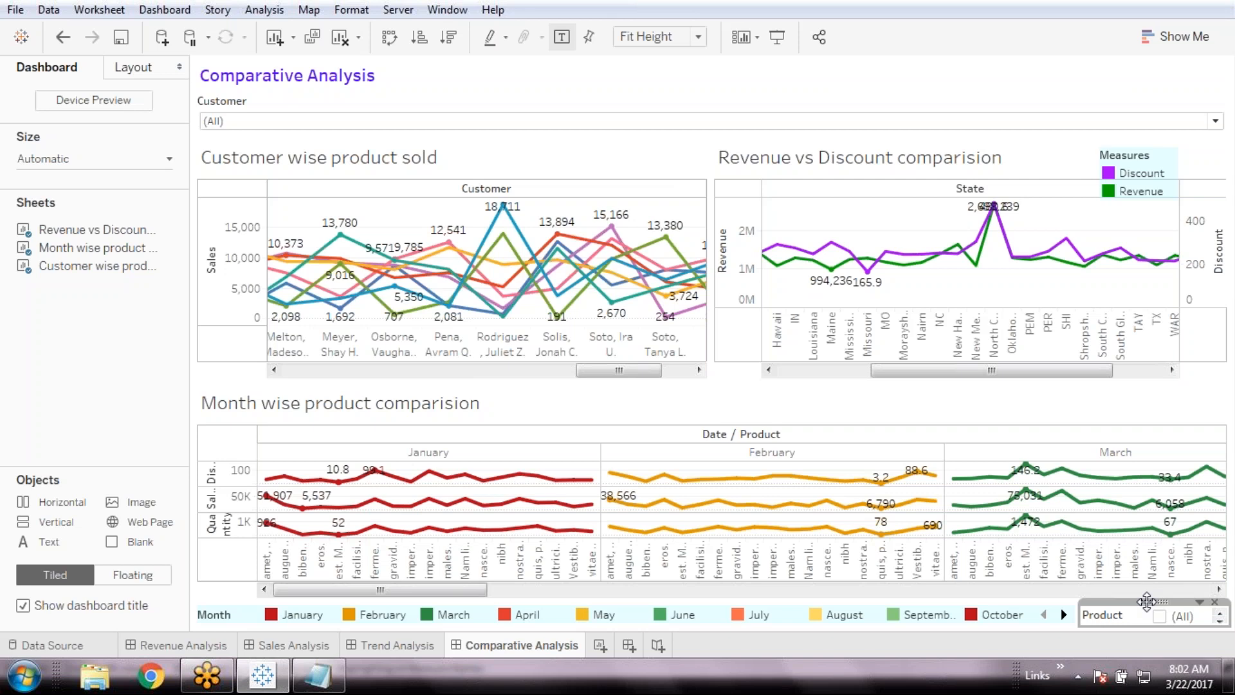
pyautogui.moveTo(1147, 602); pyautogui.dragTo(998, 116)
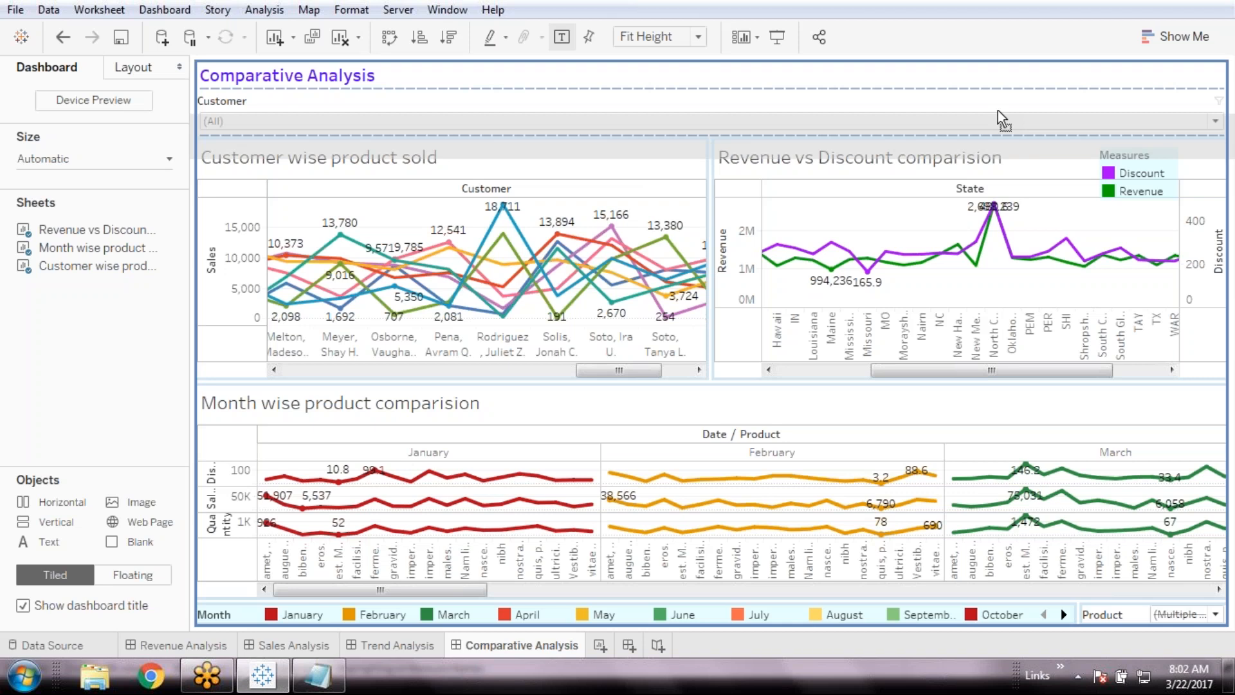
pyautogui.moveTo(997, 110); pyautogui.dragTo(997, 111)
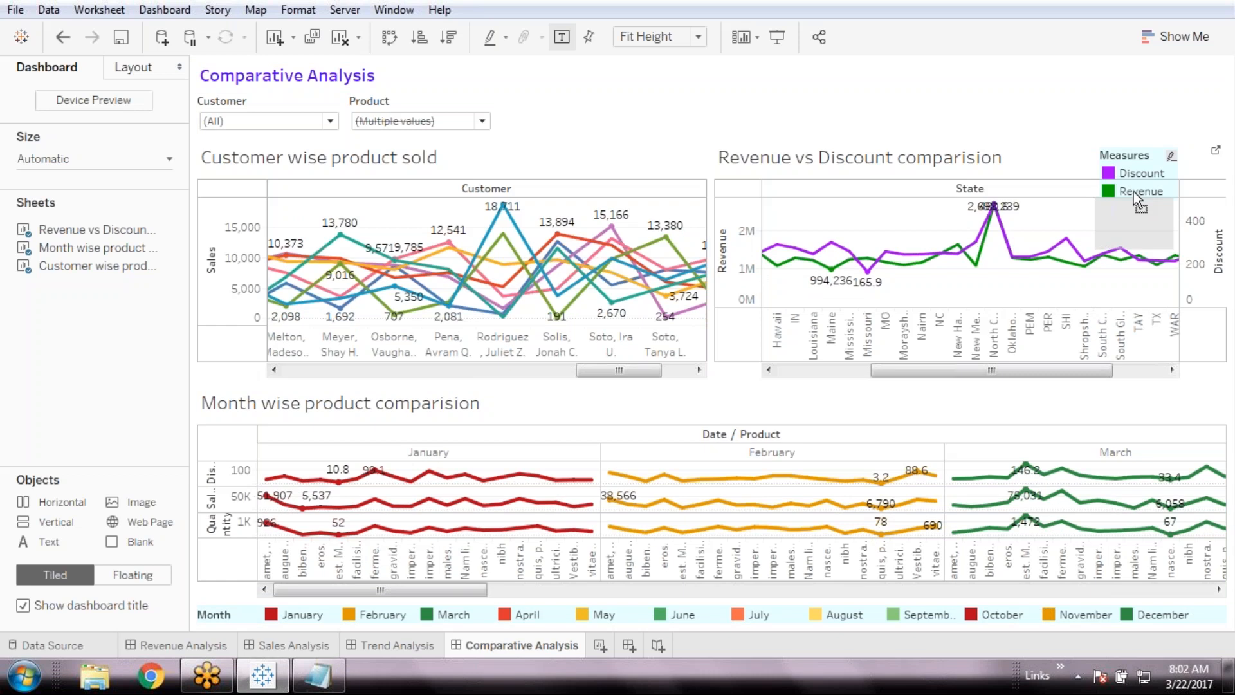
# - Move the Measures legend lower over the Revenue vs Discount comparision chart and select the container holding the Customer and Product filters
pyautogui.moveTo(1133, 191); pyautogui.dragTo(1133, 191)
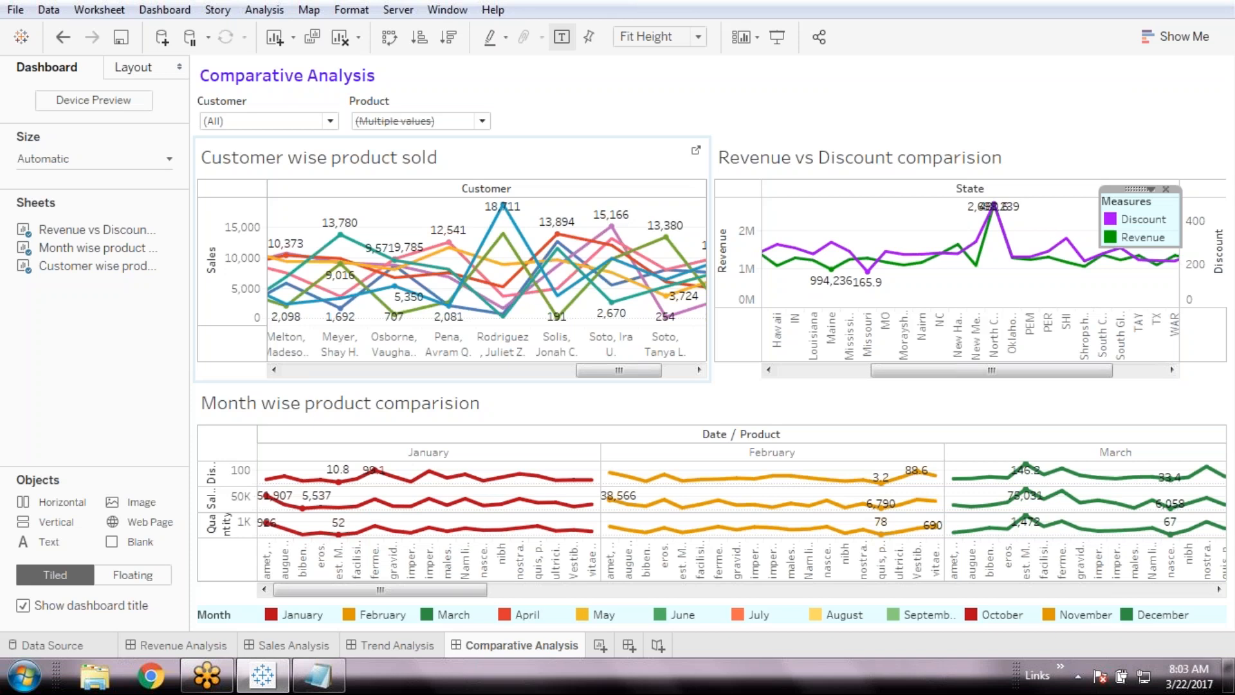
pyautogui.click(701, 120)
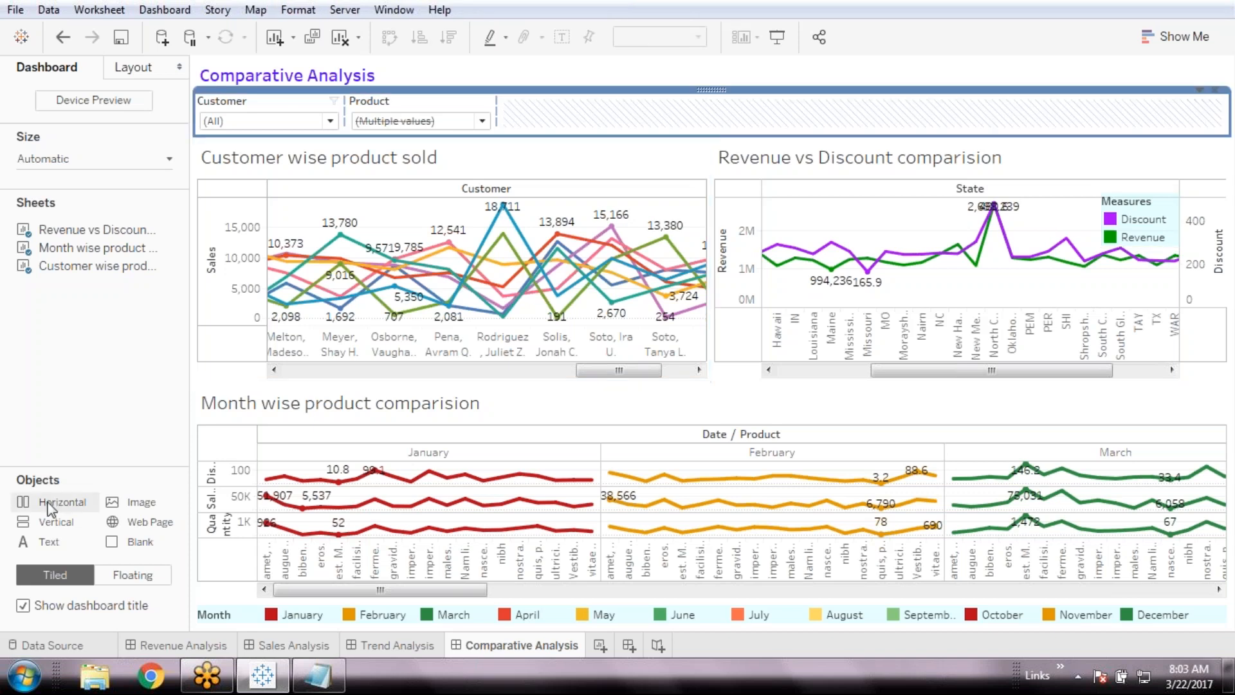
# - Show the State filter of the Revenue vs Discount comparision chart as a dropdown beside the Product filter
pyautogui.click(858, 161)
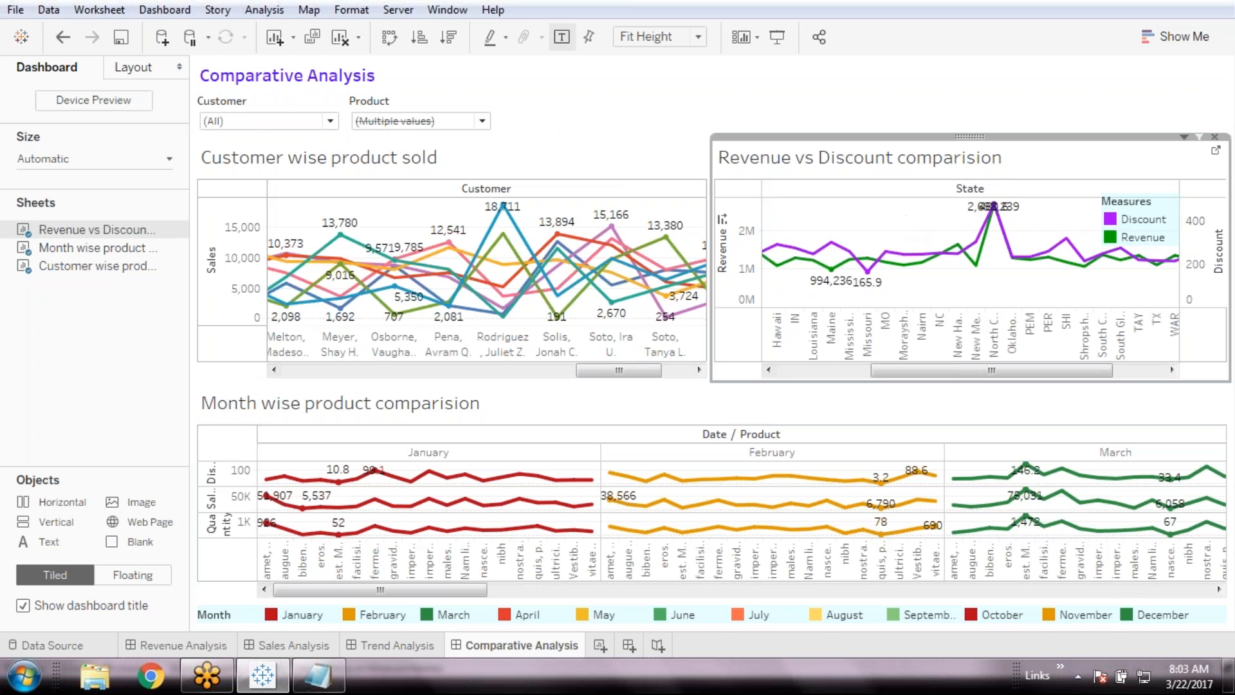
pyautogui.click(285, 17)
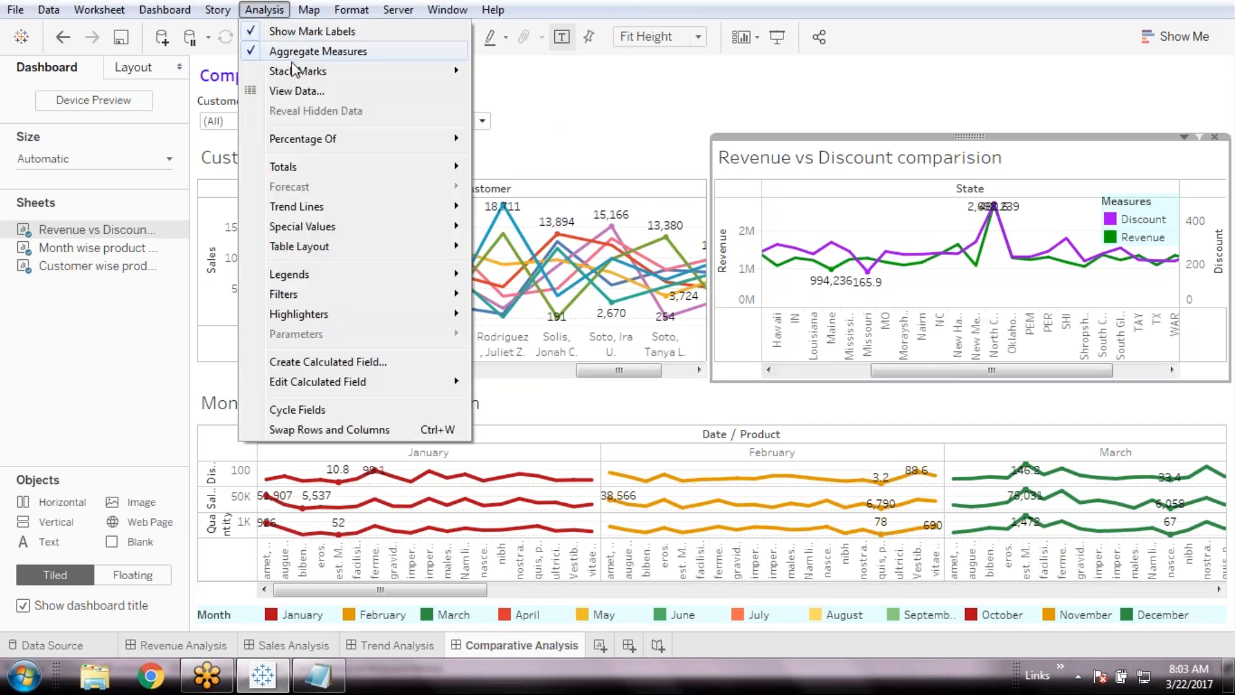
pyautogui.moveTo(479, 295)
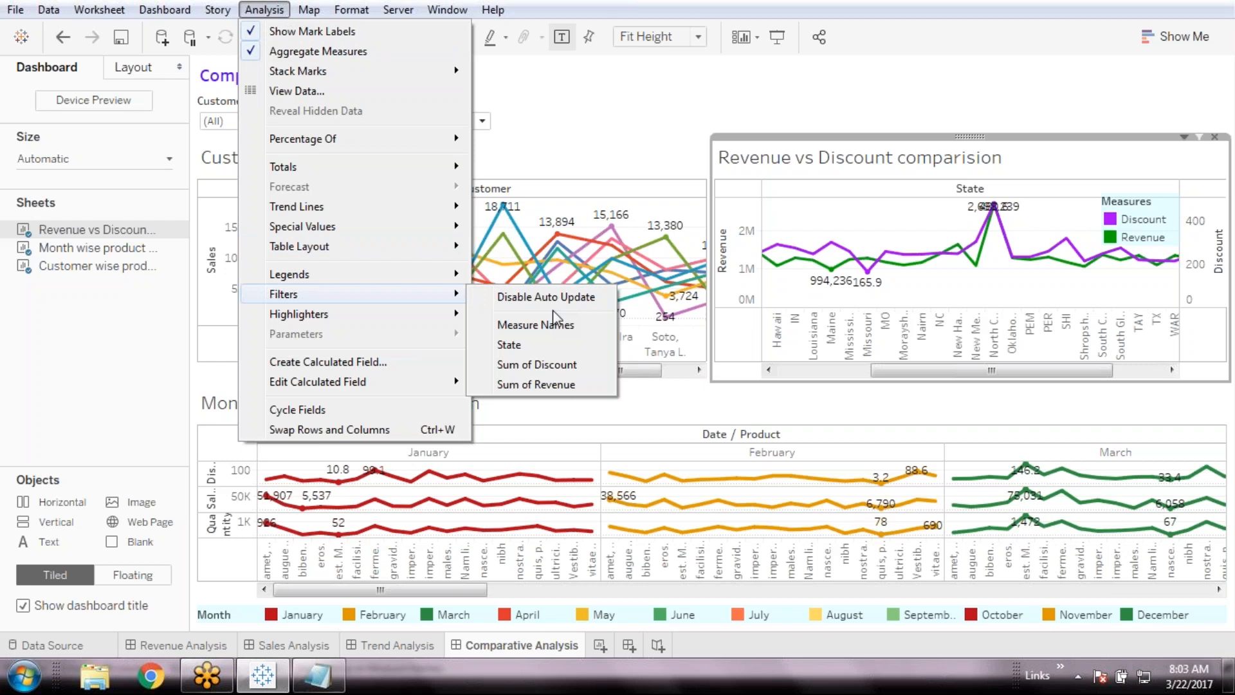
pyautogui.click(544, 344)
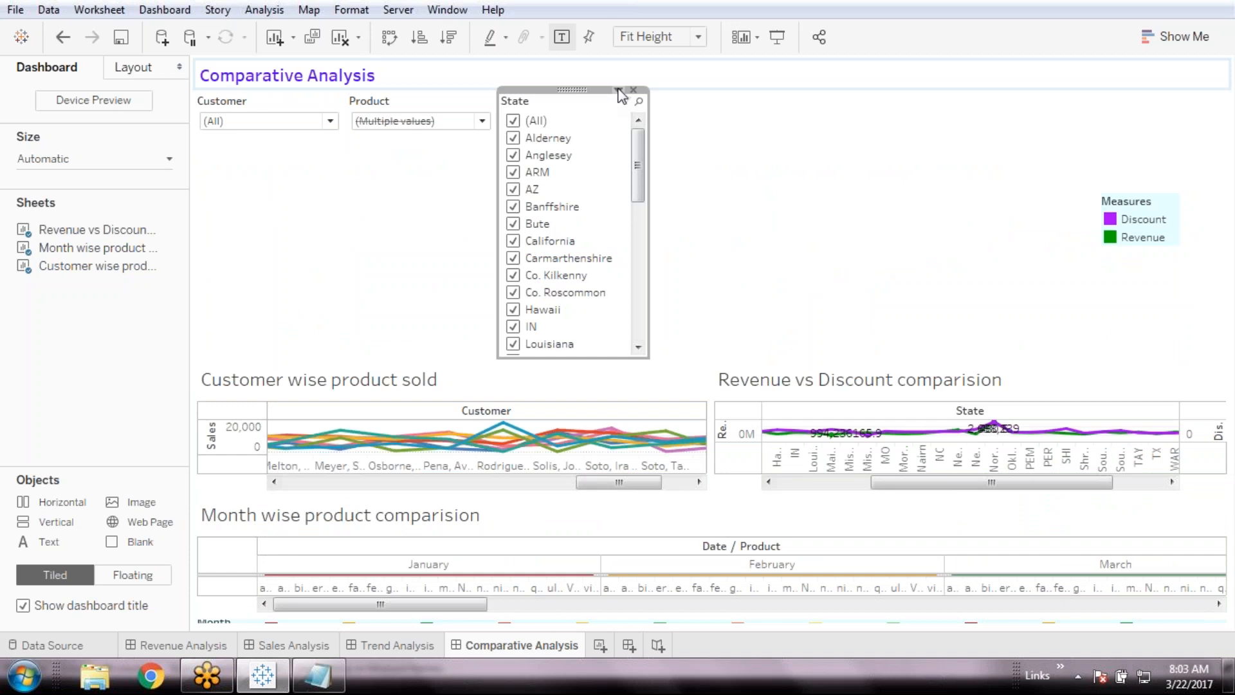
pyautogui.click(618, 90)
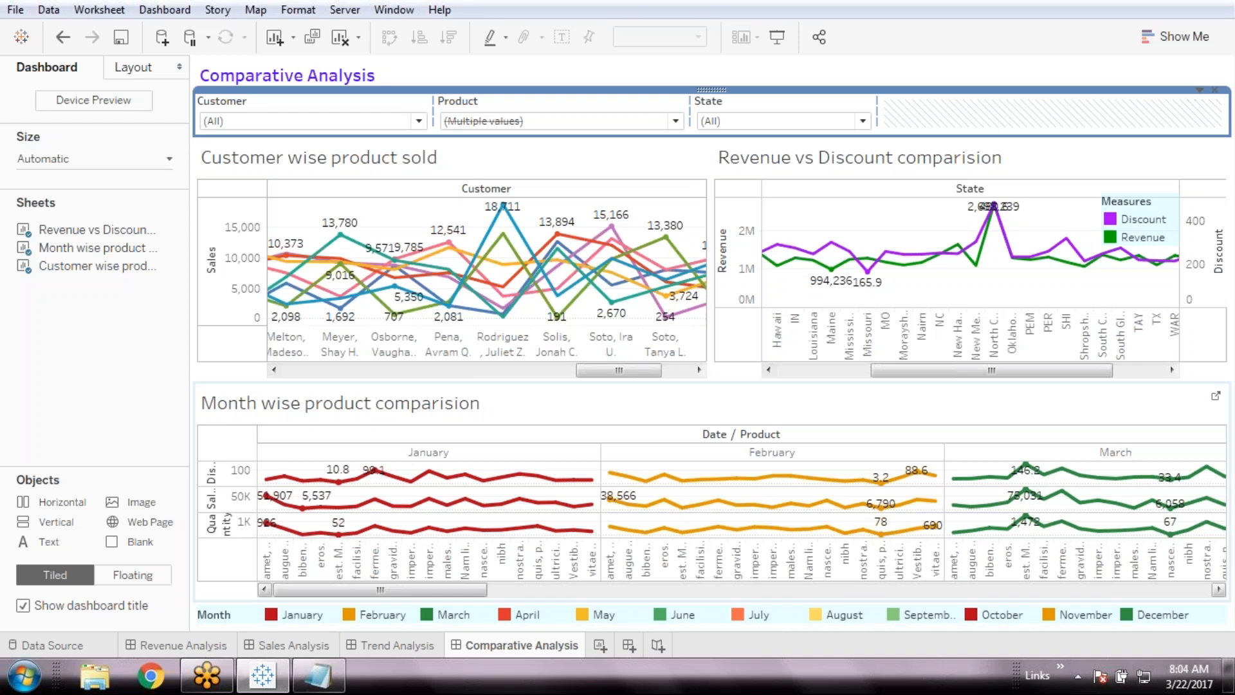
# - Show the Month of Date filter of the Month wise product comparision chart and select it on the dashboard
pyautogui.moveTo(842, 476)
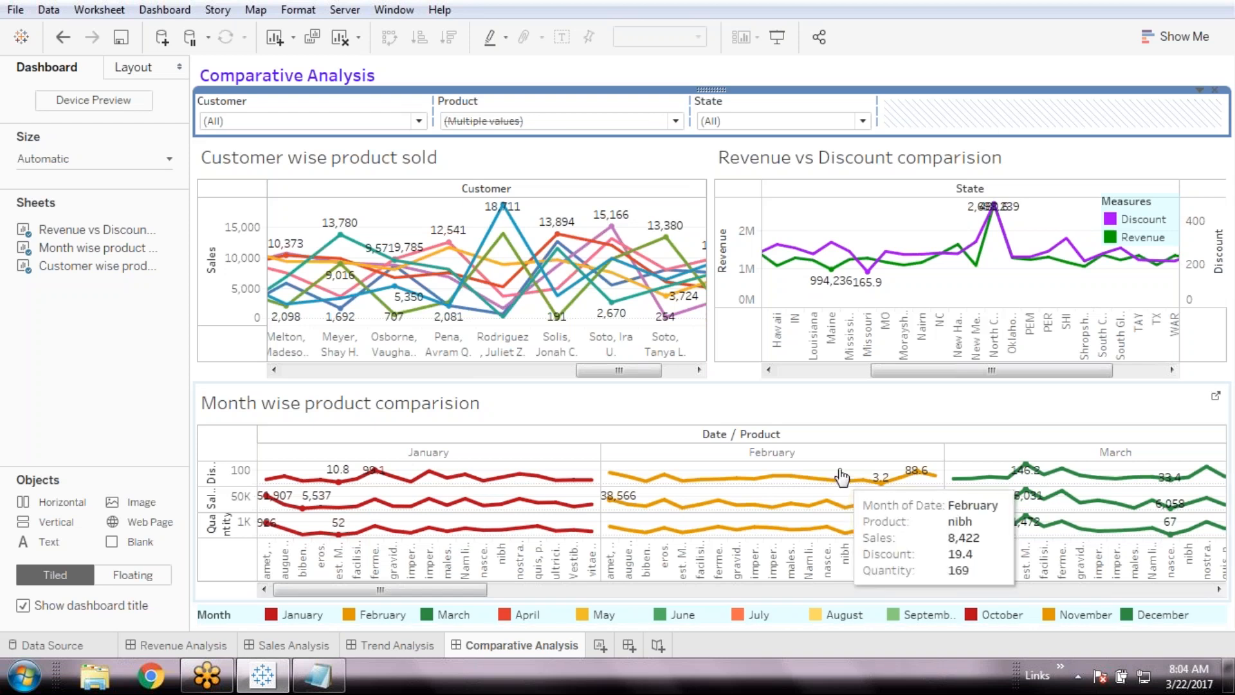
pyautogui.click(842, 477)
pyautogui.click(264, 10)
pyautogui.click(573, 329)
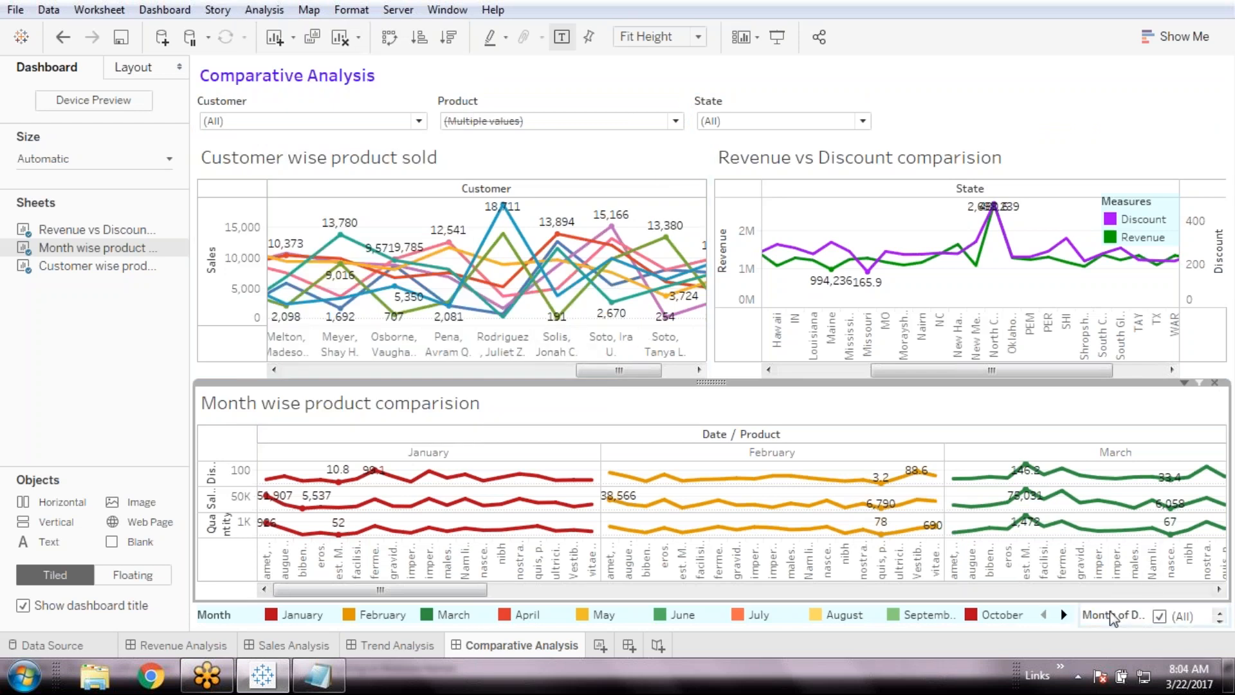
pyautogui.click(1113, 616)
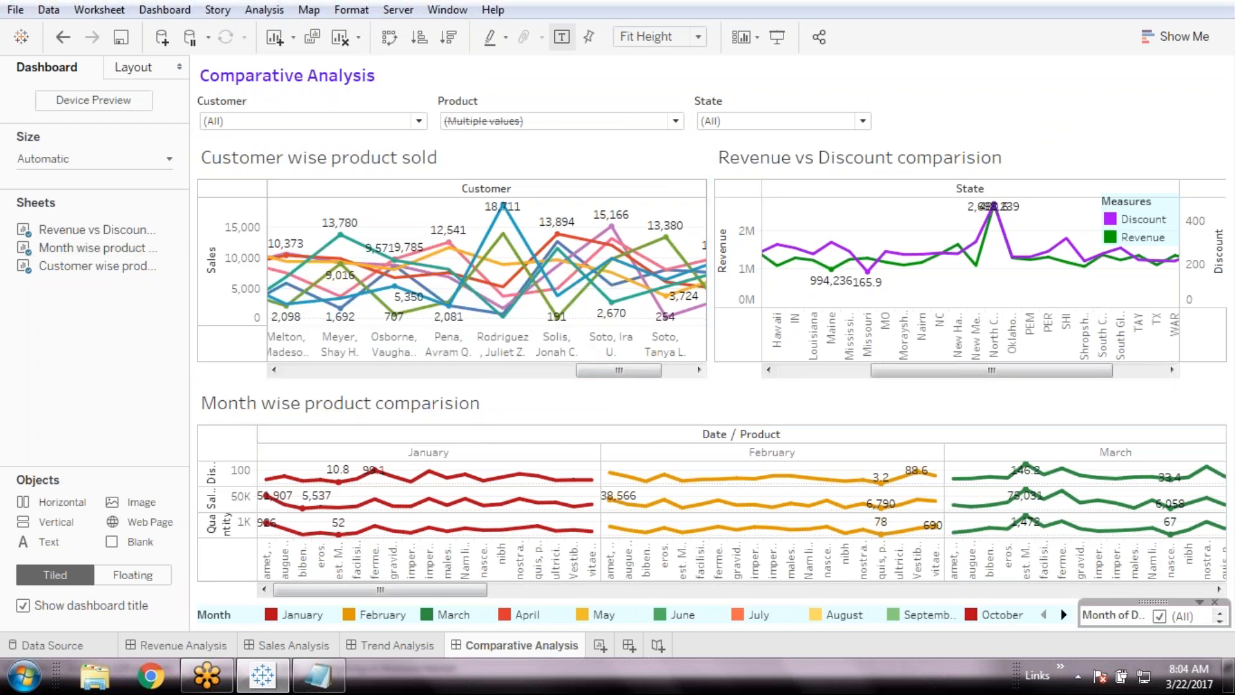
# - Place the month filter beside the State filter and display it as a multiple-values dropdown titled Month
pyautogui.moveTo(1152, 601); pyautogui.dragTo(957, 204)
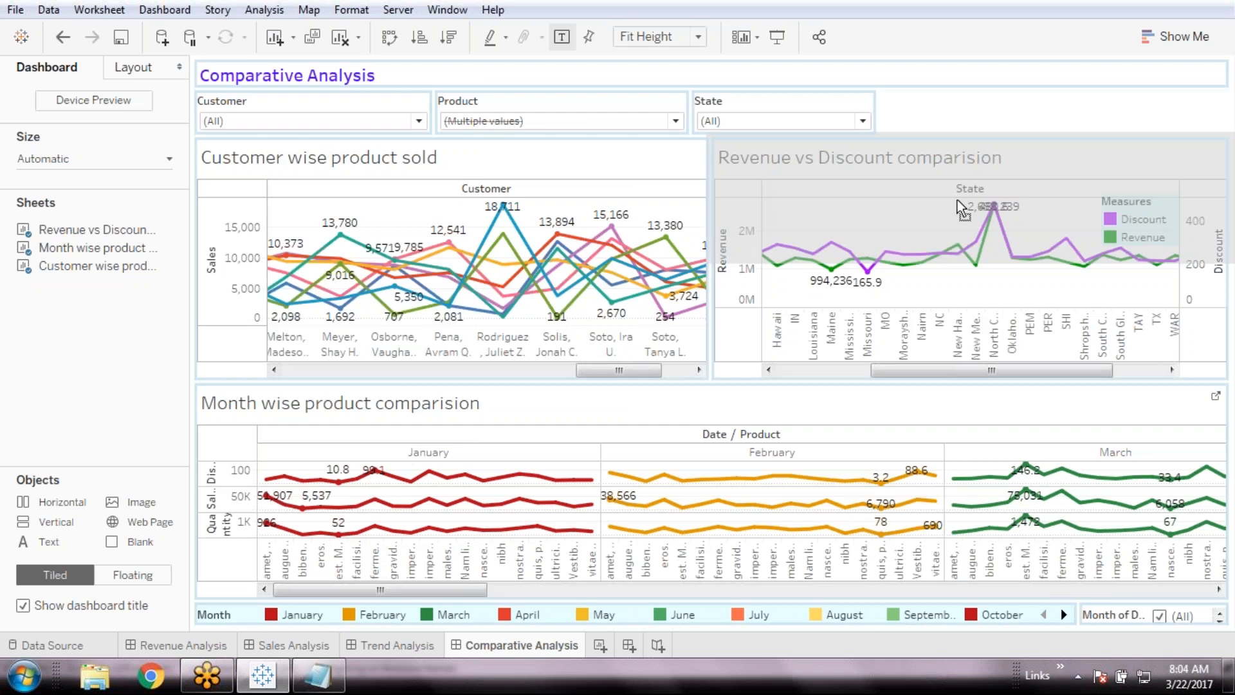
pyautogui.moveTo(957, 199); pyautogui.dragTo(952, 114)
pyautogui.click(999, 90)
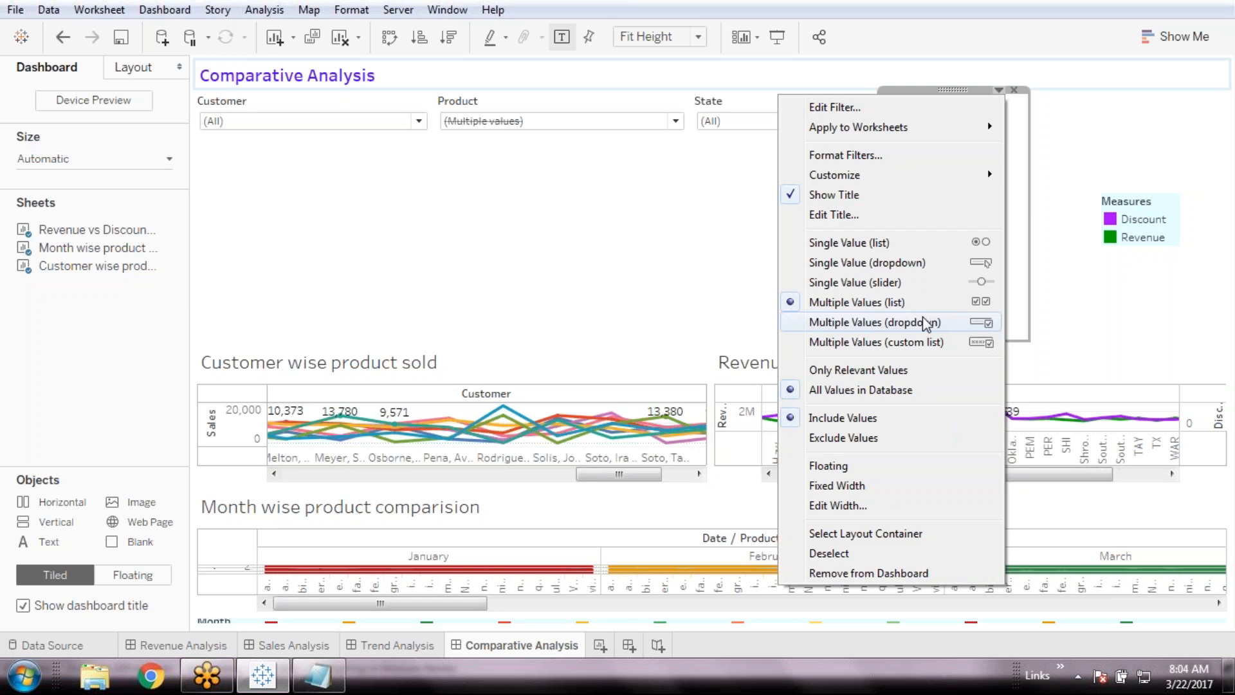
pyautogui.click(924, 323)
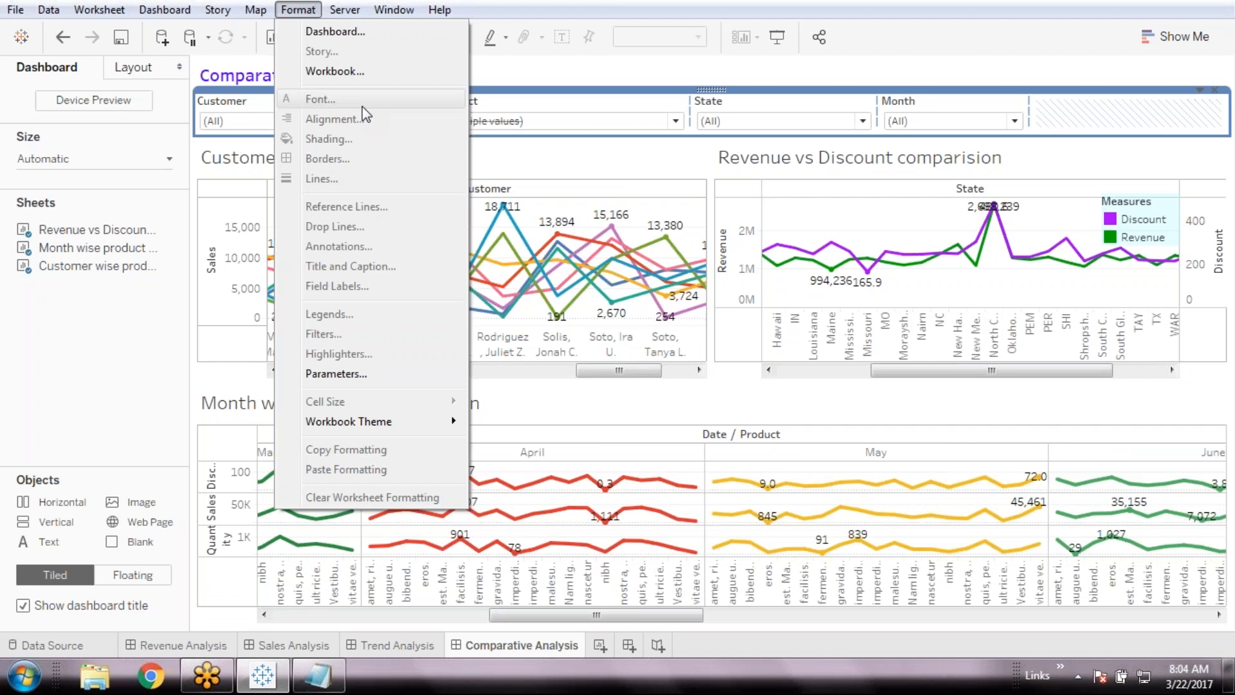
# - Shade the layout container holding the four filters light cyan at 34% opacity
pyautogui.click(342, 32)
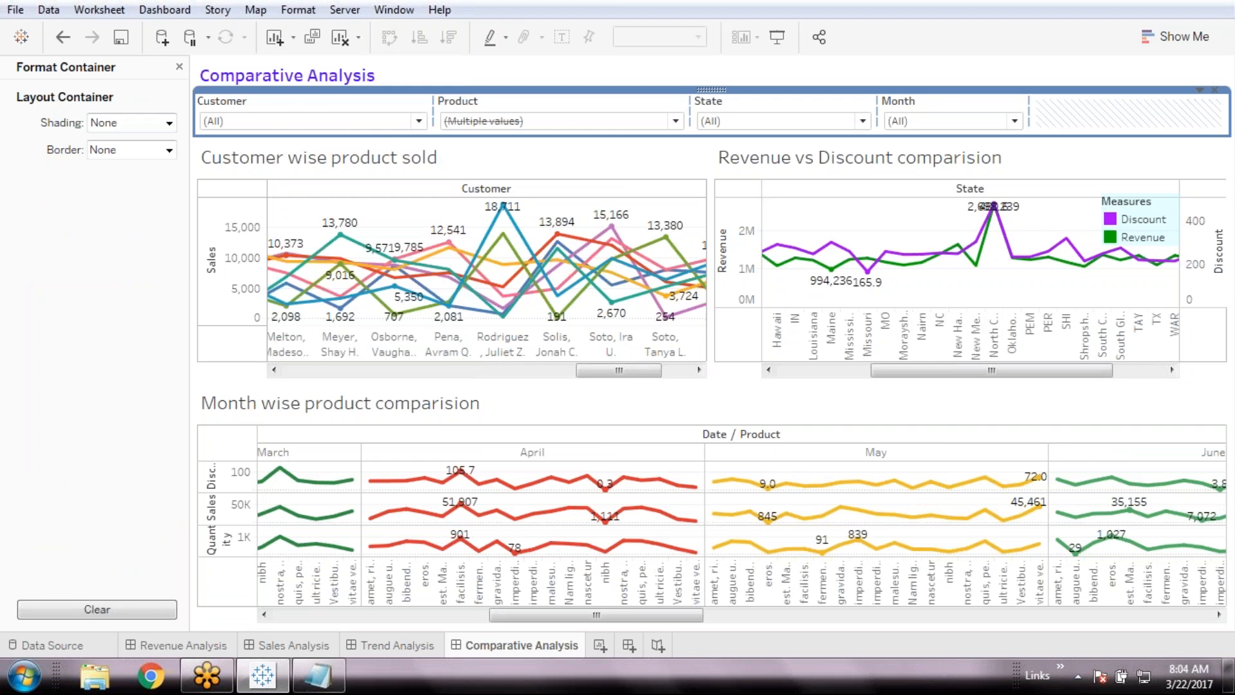
pyautogui.click(131, 123)
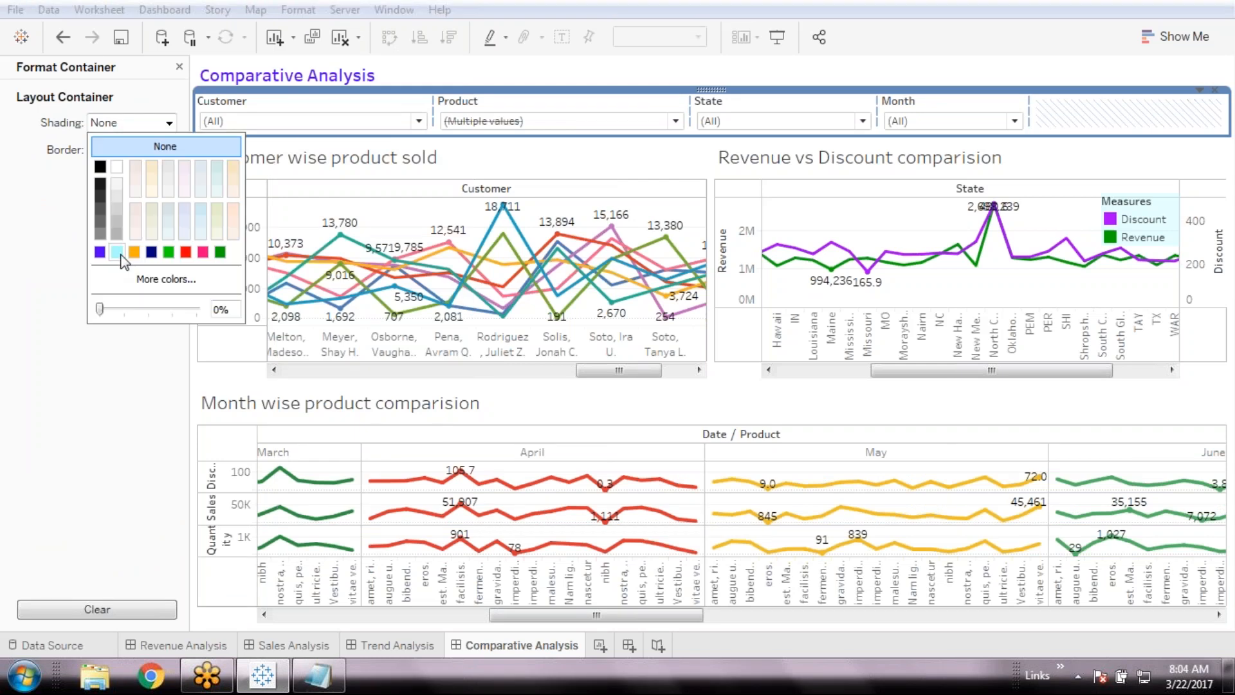
pyautogui.click(116, 252)
pyautogui.moveTo(100, 309); pyautogui.dragTo(133, 311)
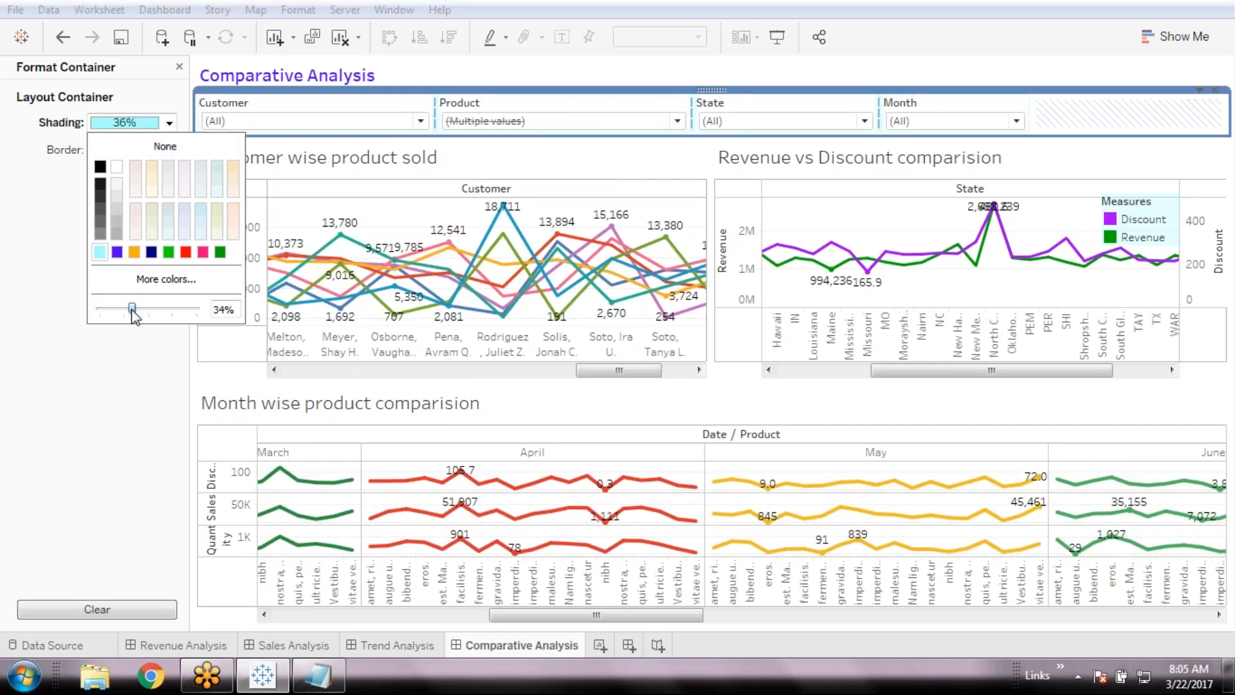
pyautogui.click(443, 76)
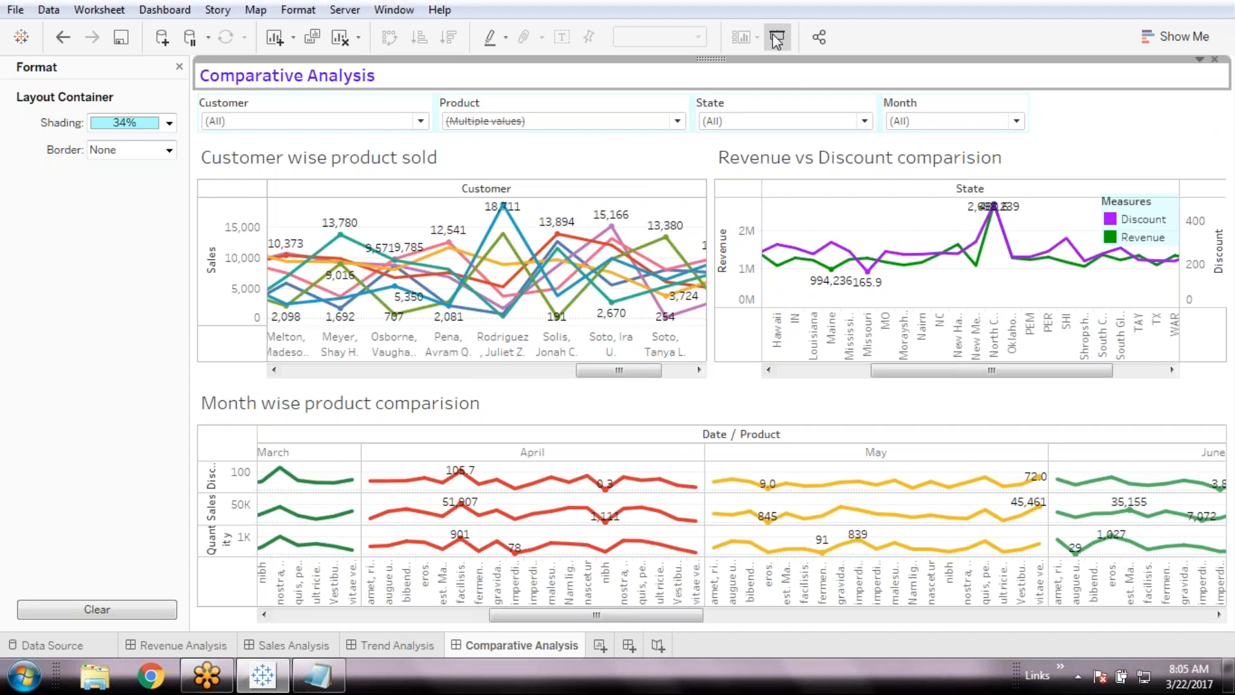
# - Present the Comparative Analysis dashboard full screen and look through the Customer wise product sold and Month wise product comparision charts
pyautogui.click(777, 39)
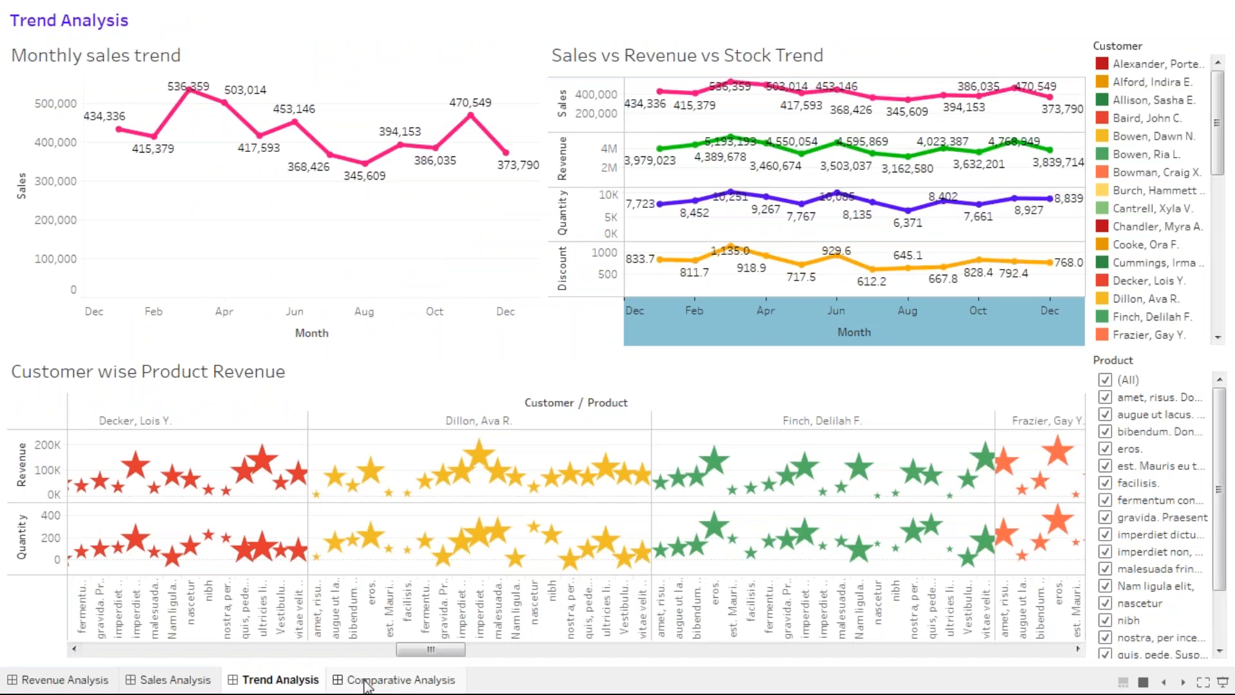
pyautogui.click(366, 681)
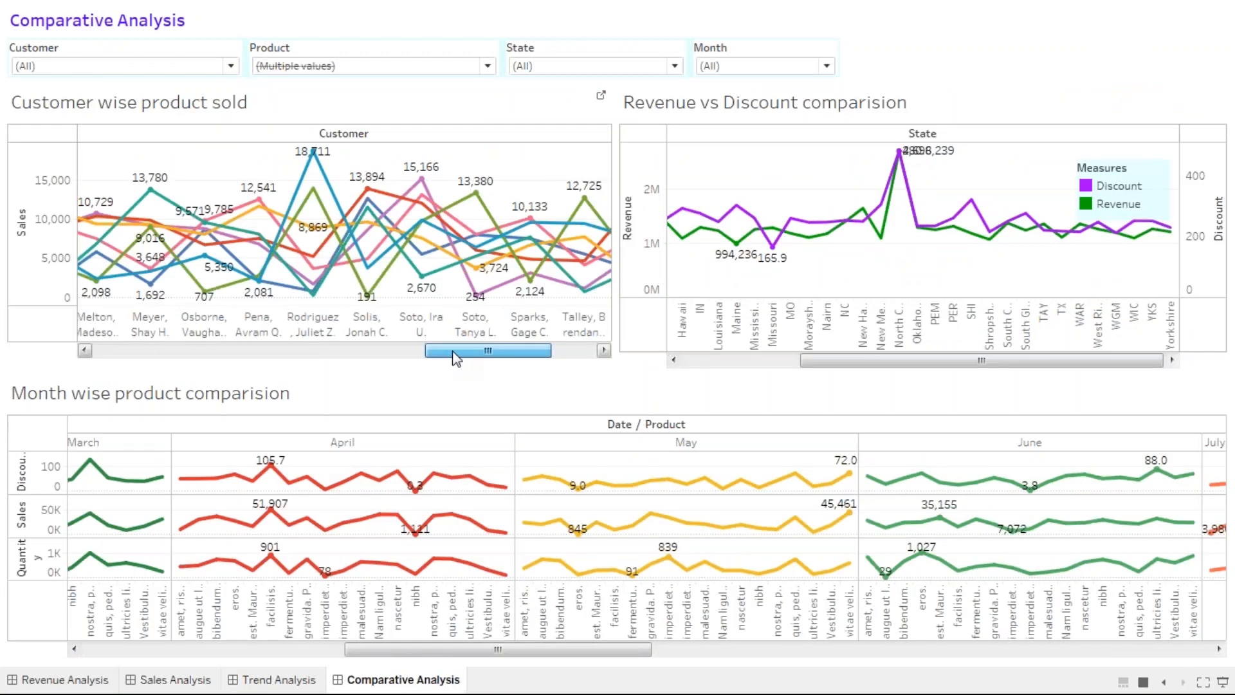
pyautogui.moveTo(453, 352); pyautogui.dragTo(162, 352)
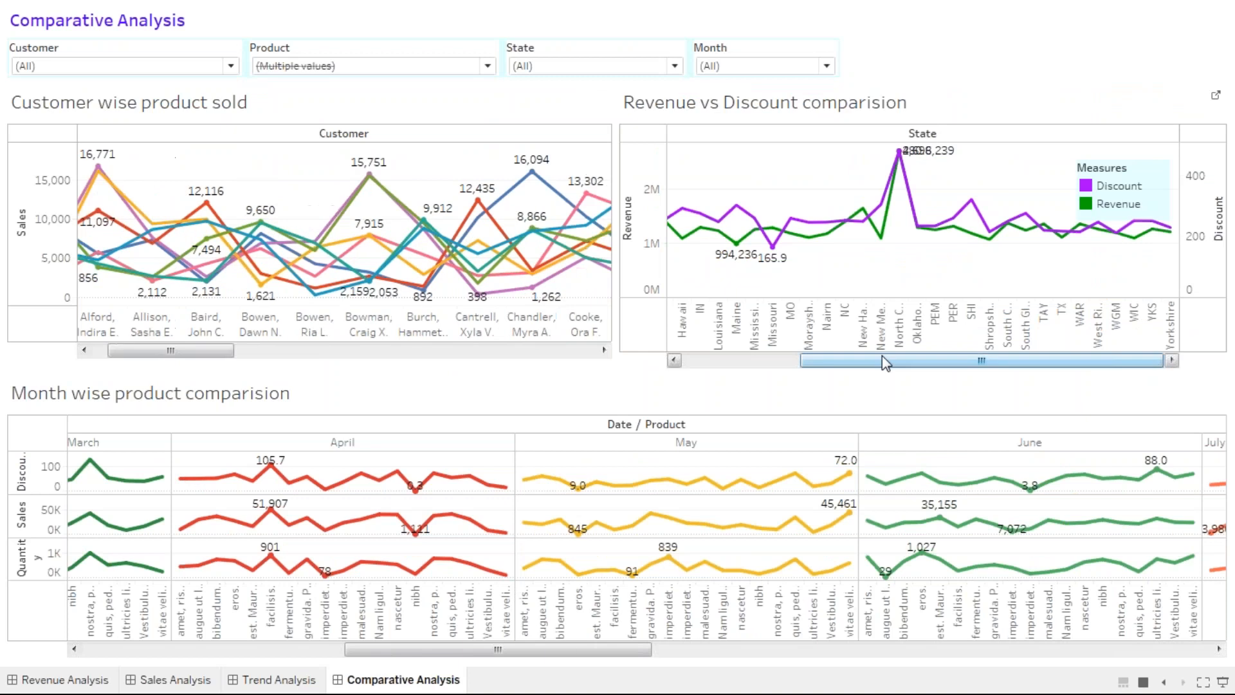
pyautogui.moveTo(570, 663); pyautogui.dragTo(546, 663)
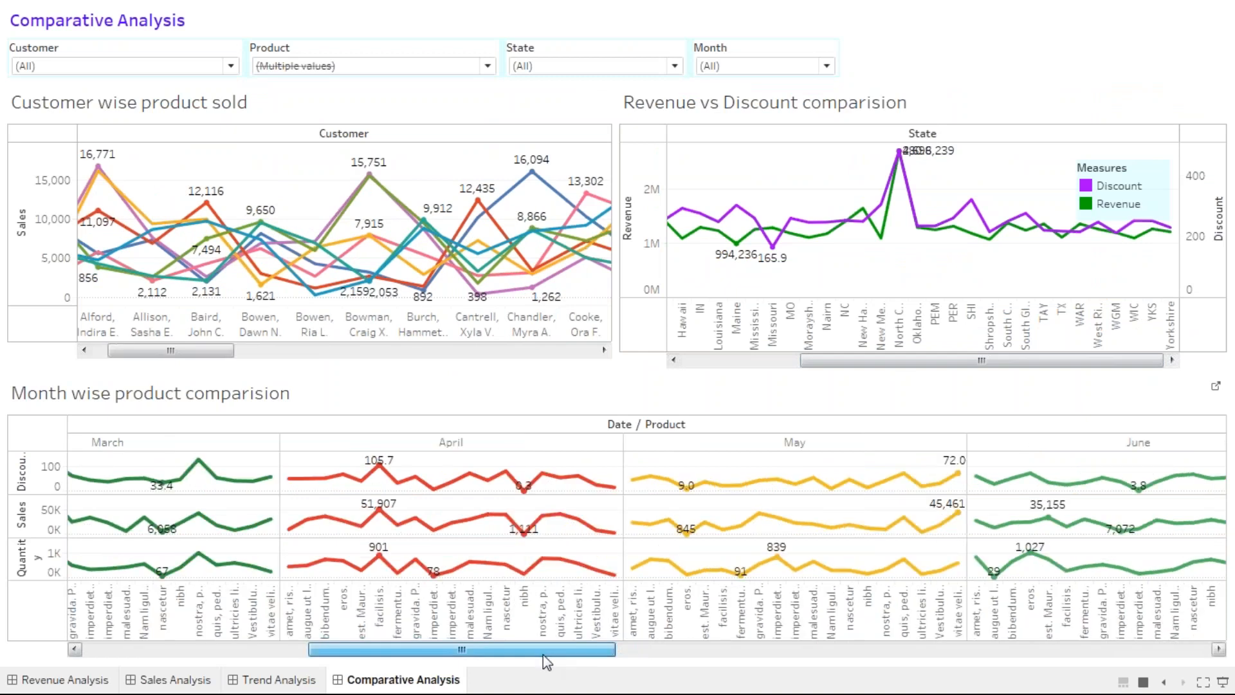
pyautogui.moveTo(547, 662); pyautogui.dragTo(212, 640)
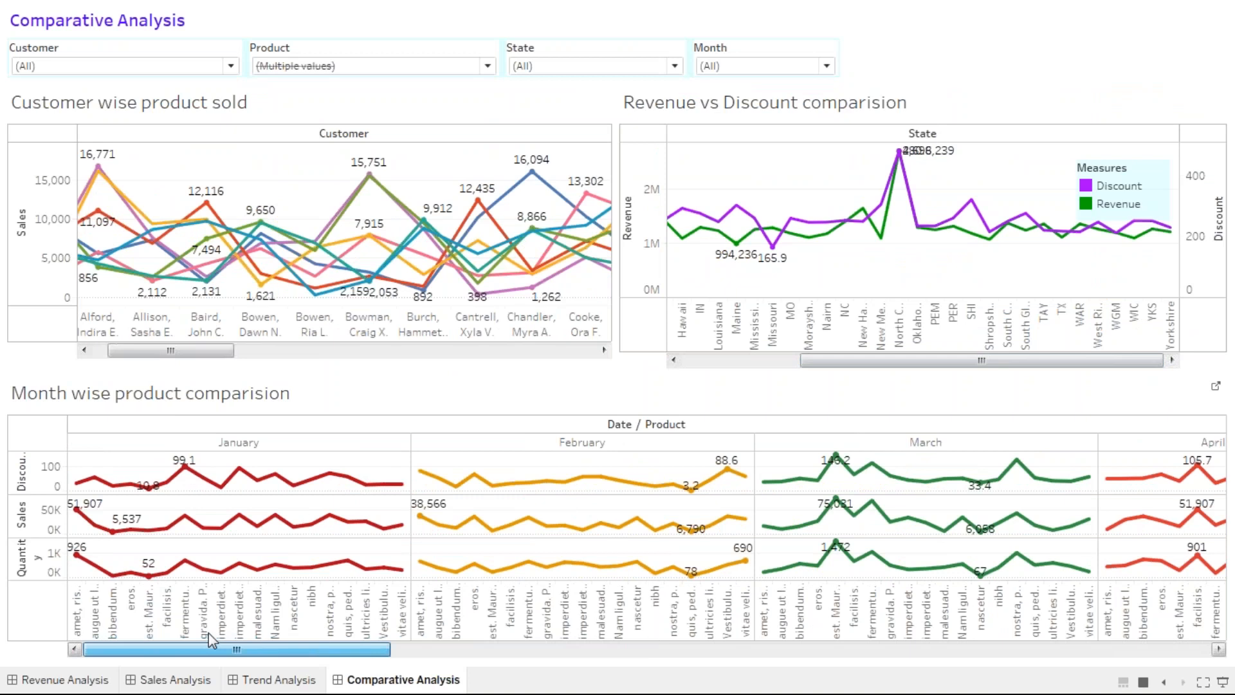
pyautogui.moveTo(212, 640); pyautogui.dragTo(1079, 599)
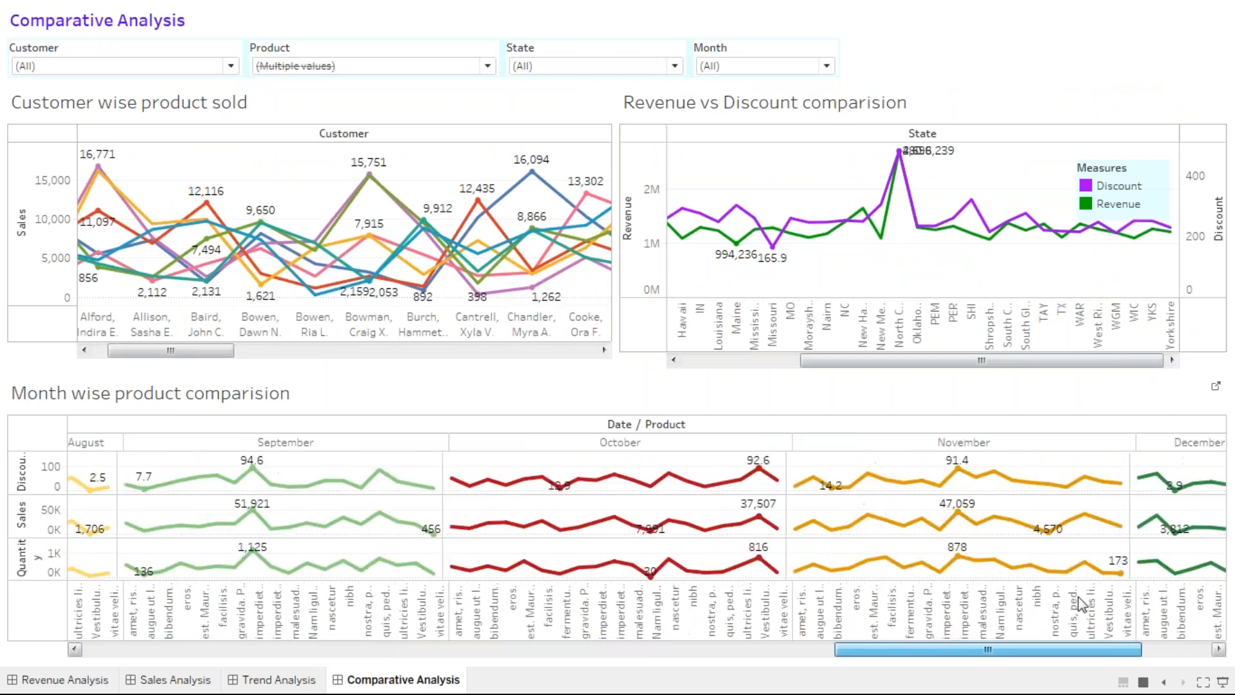